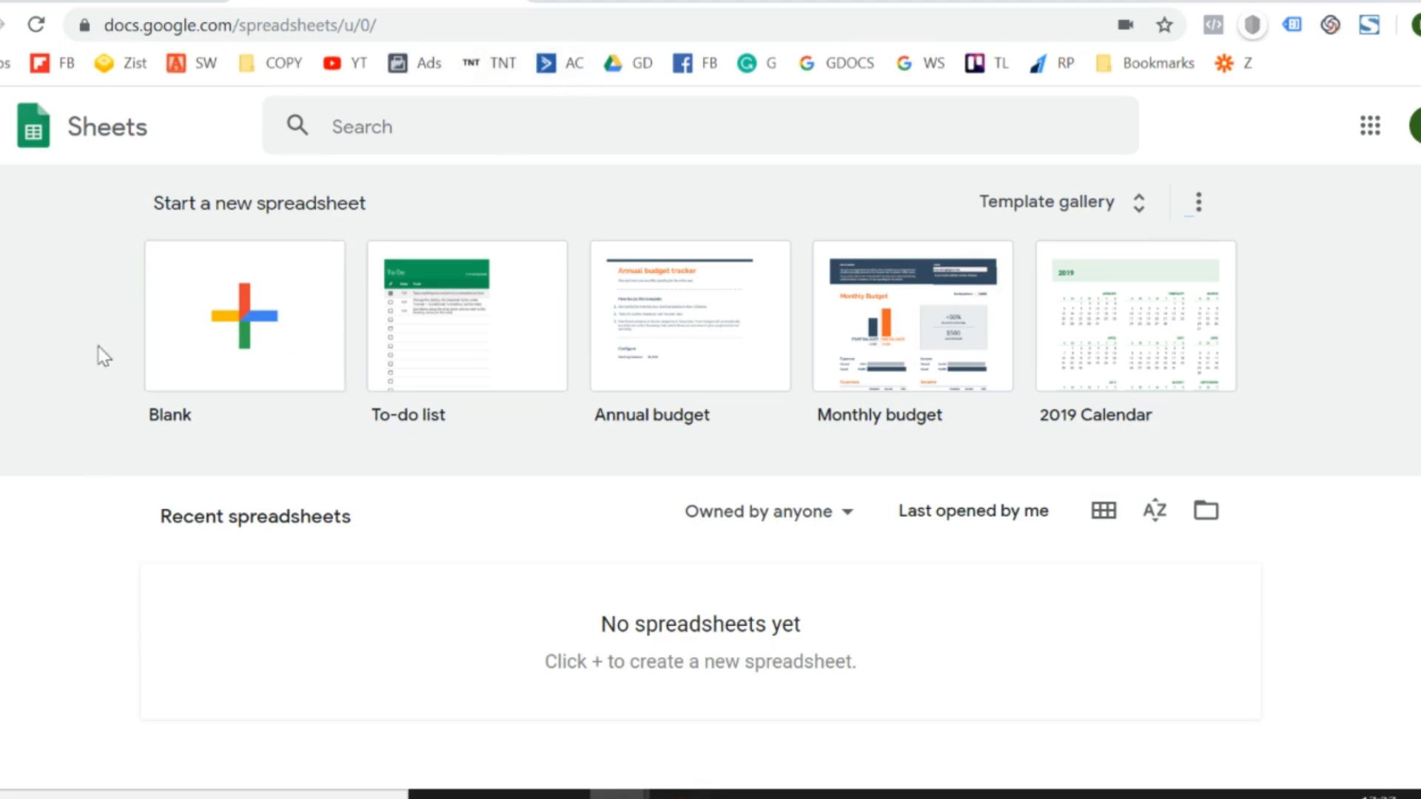
- Create a blank spreadsheet, name it Keywords, and select cell A1
left_click(265, 348)
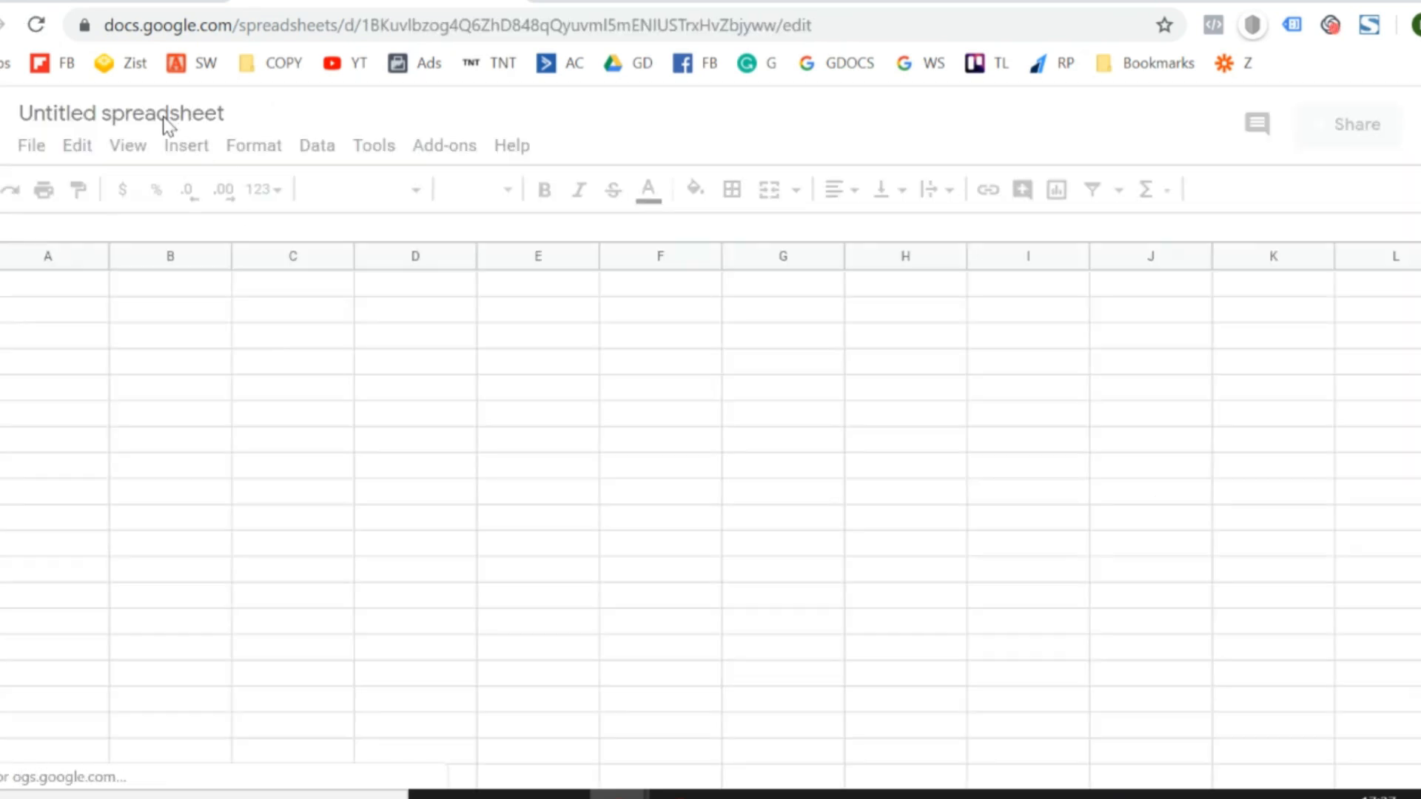
left_click(171, 117)
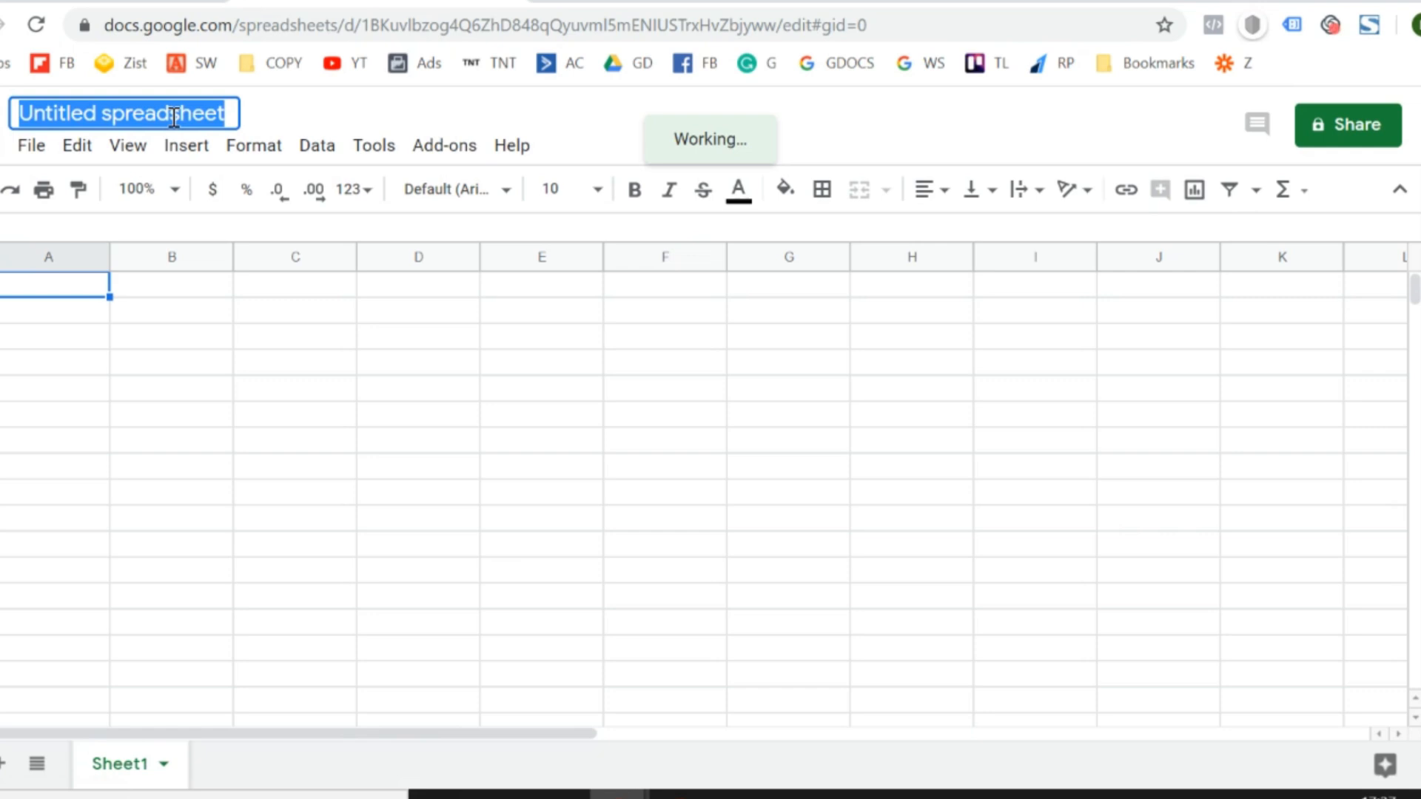
type("Keywords")
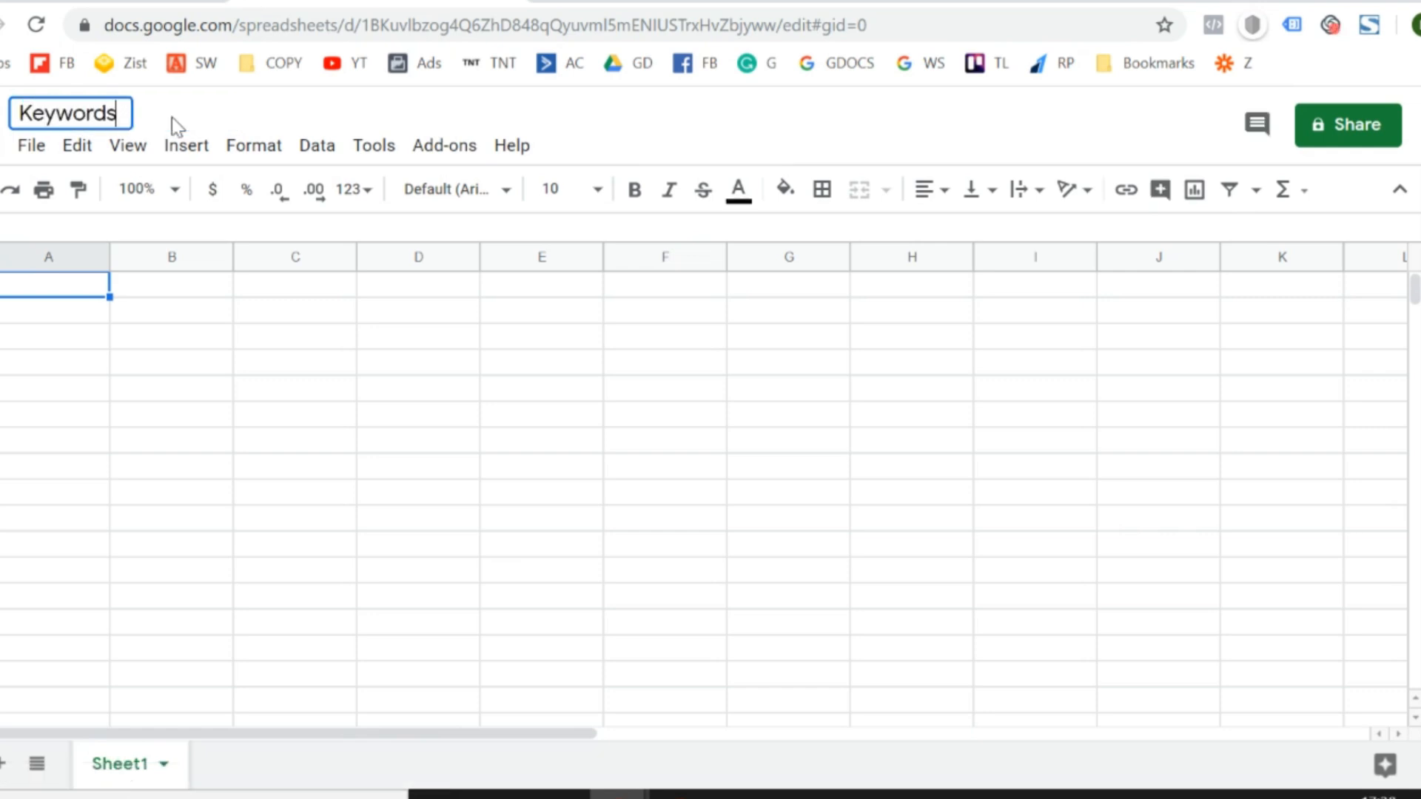
key("Return")
left_click(40, 374)
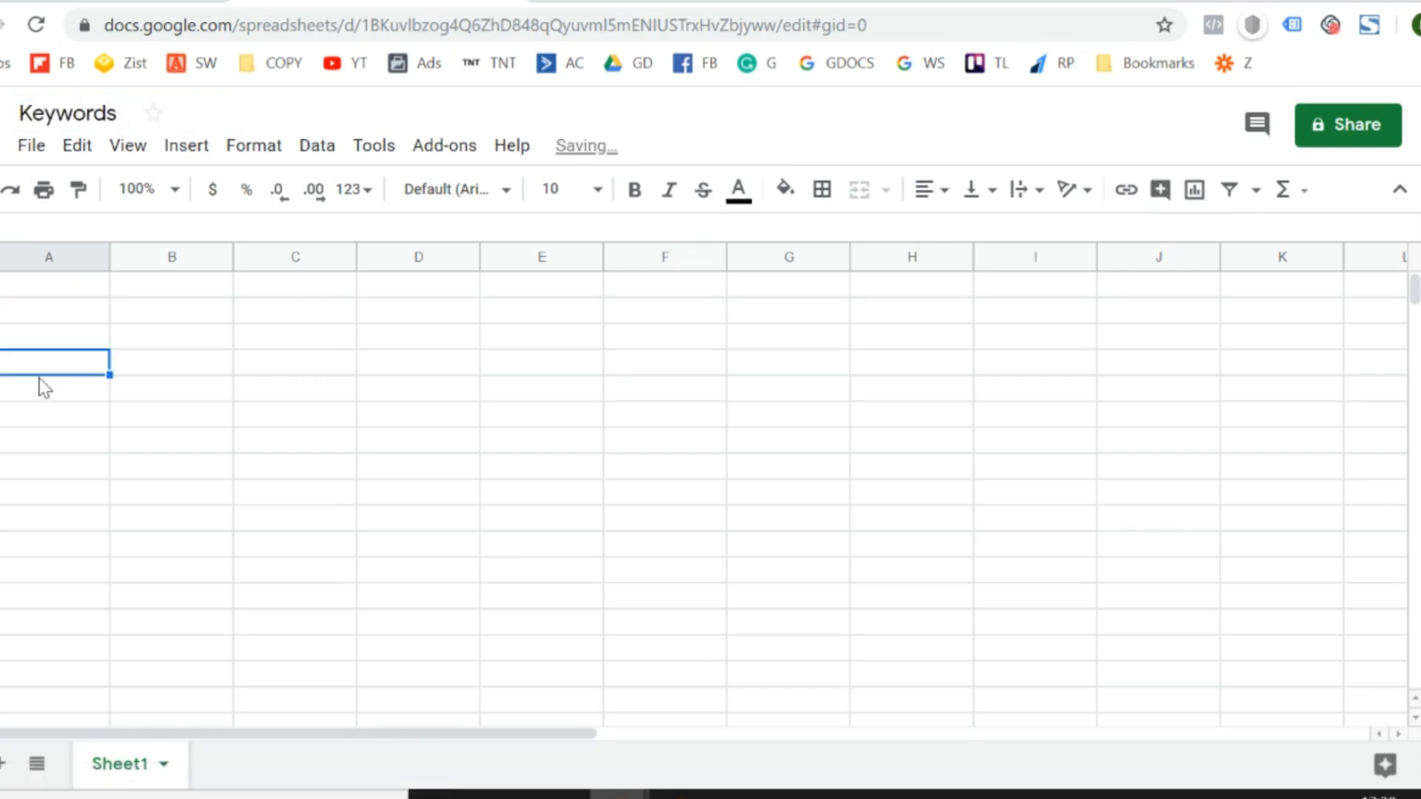
key("Up")
key("Up")
key("Up")
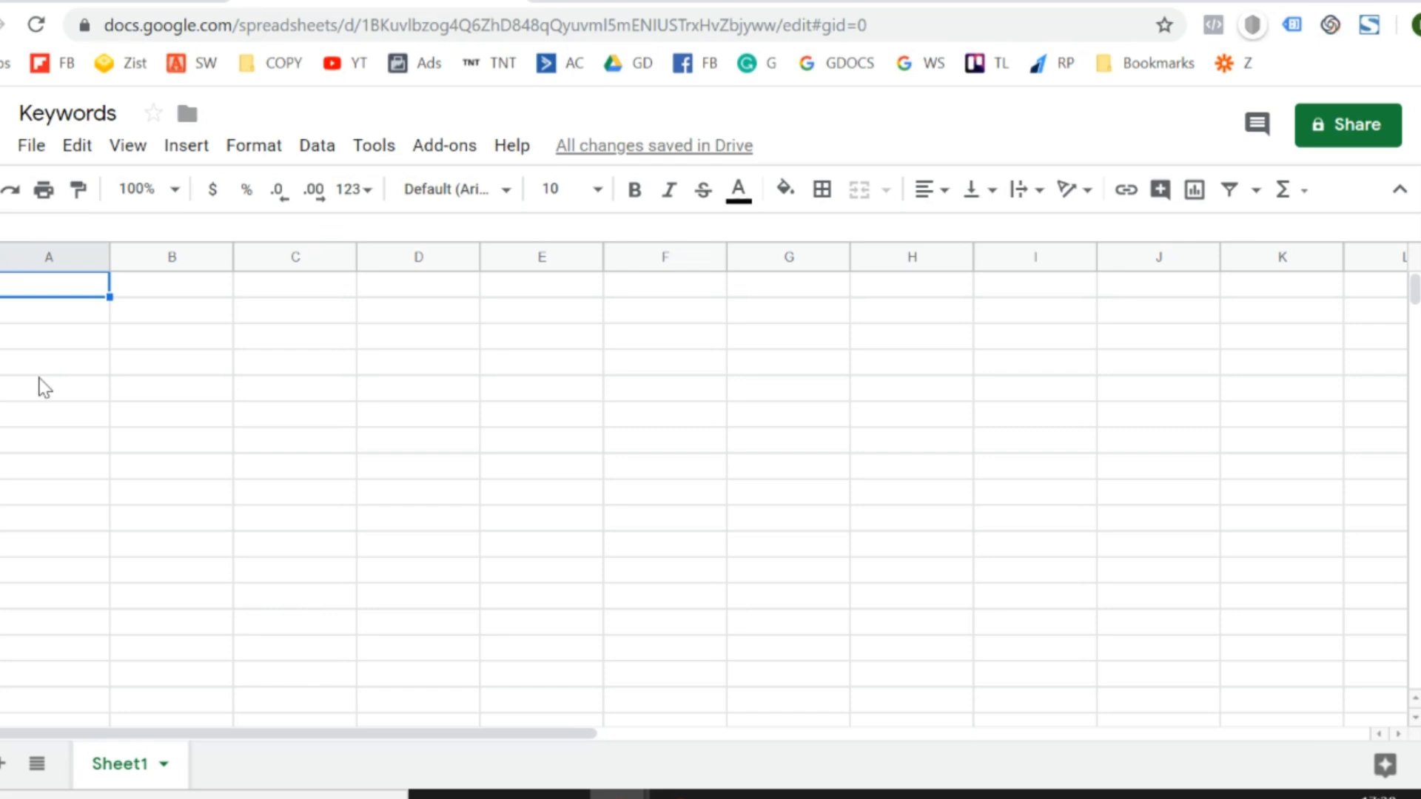
- Search Google for "protein" in another browser tab
key("XF86AudioLowerVolume")
type("pro")
key("Escape")
left_click(552, 1)
type("protein")
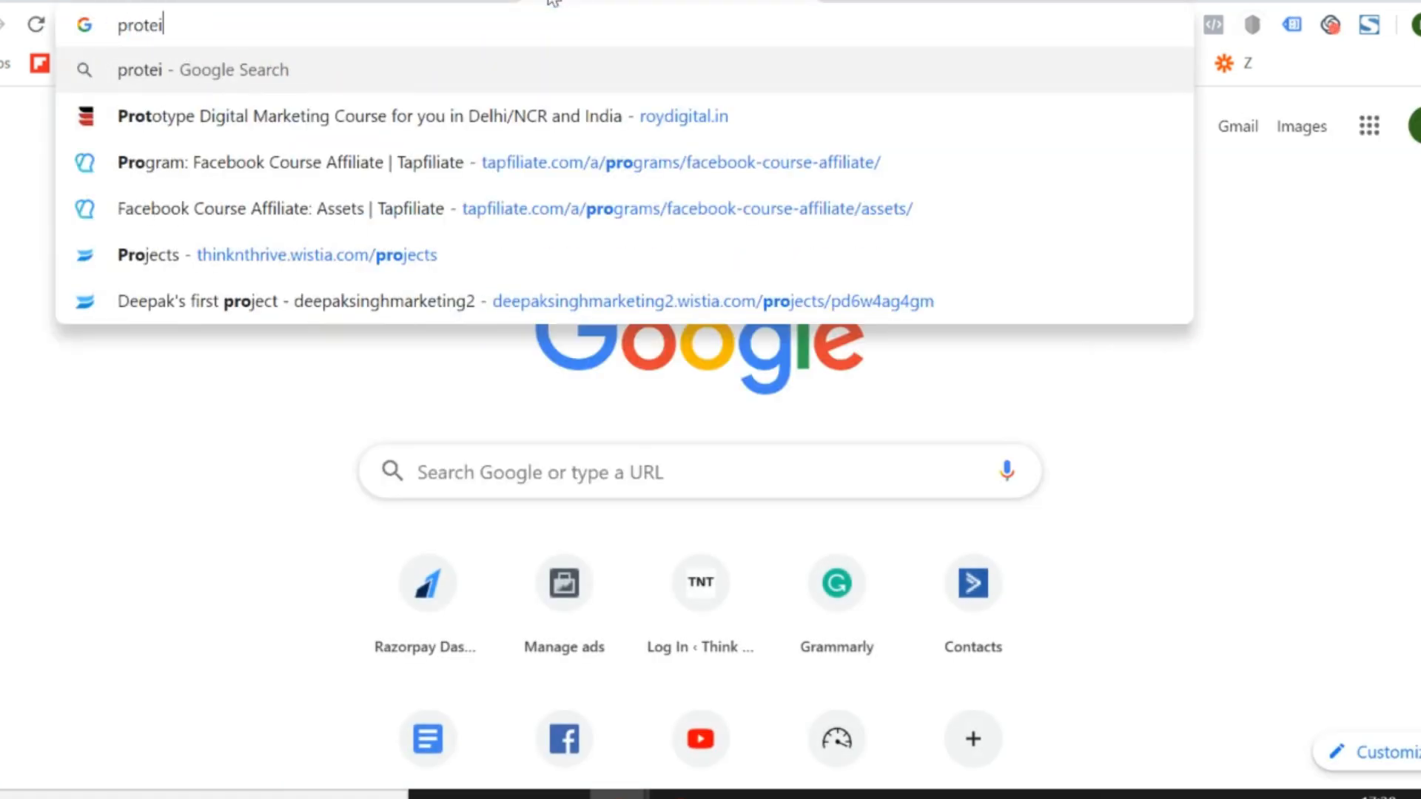
key("Return")
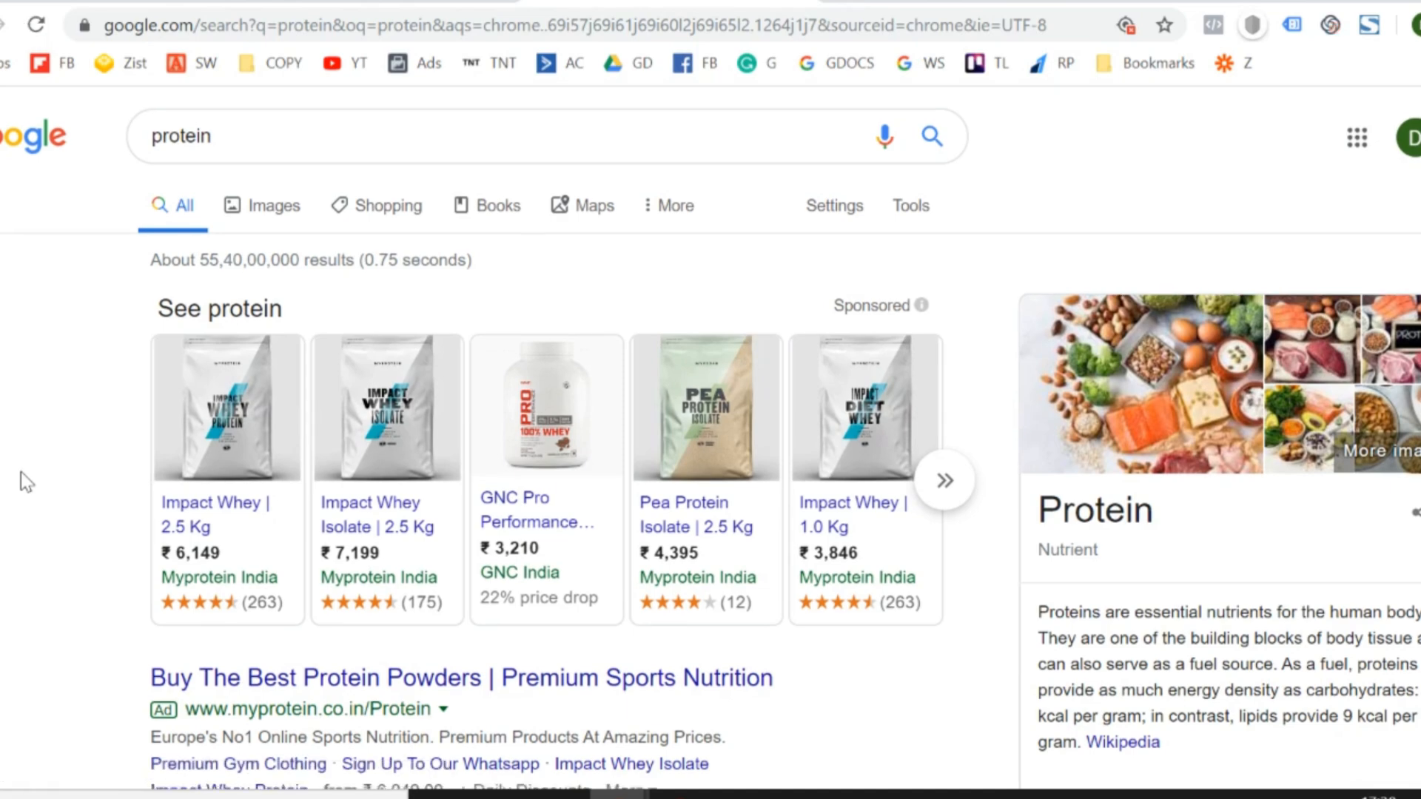
- Copy all the suggestions under "Searches related to protein" at the end of the results page
scroll(21, 472, "down", 5)
scroll(20, 472, "up", 5)
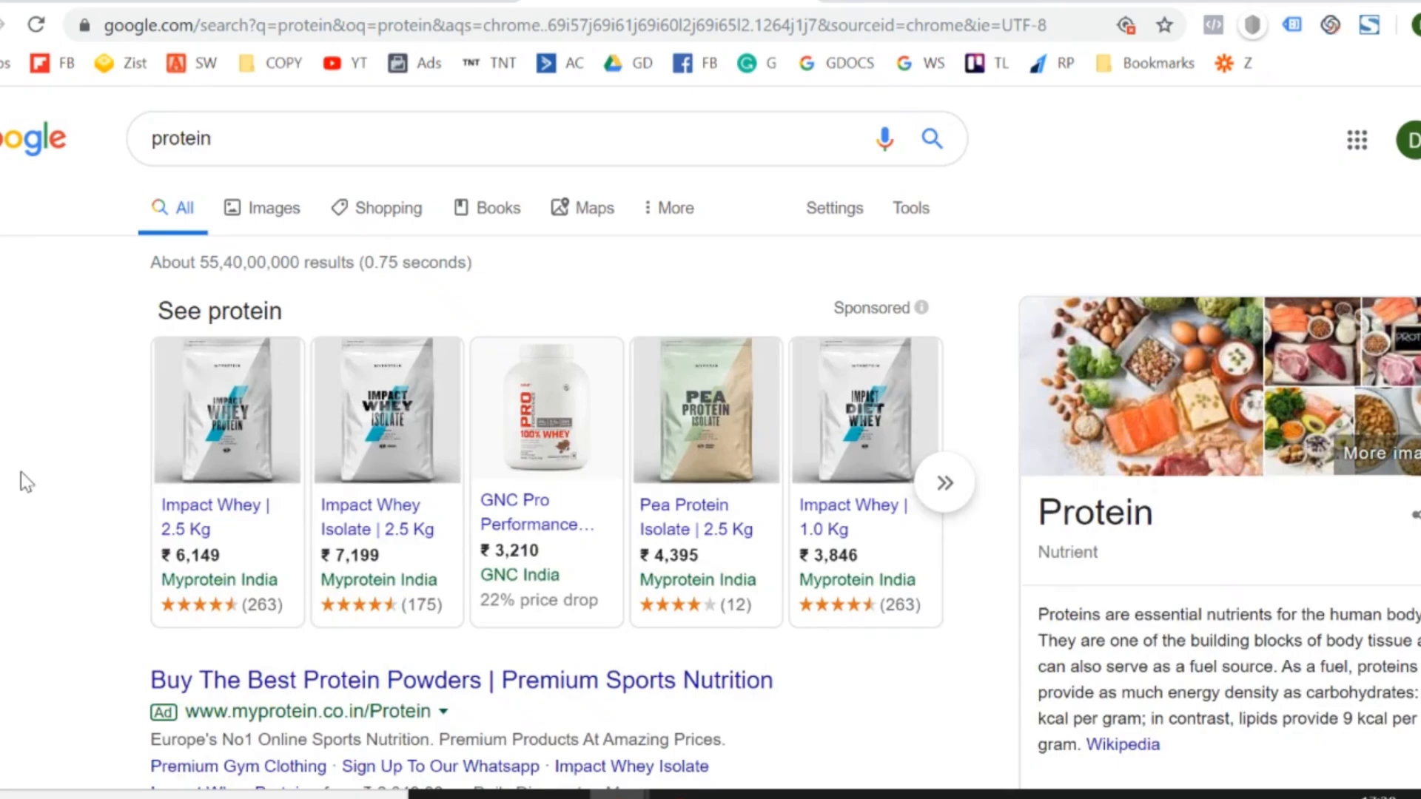
scroll(20, 473, "down", 20)
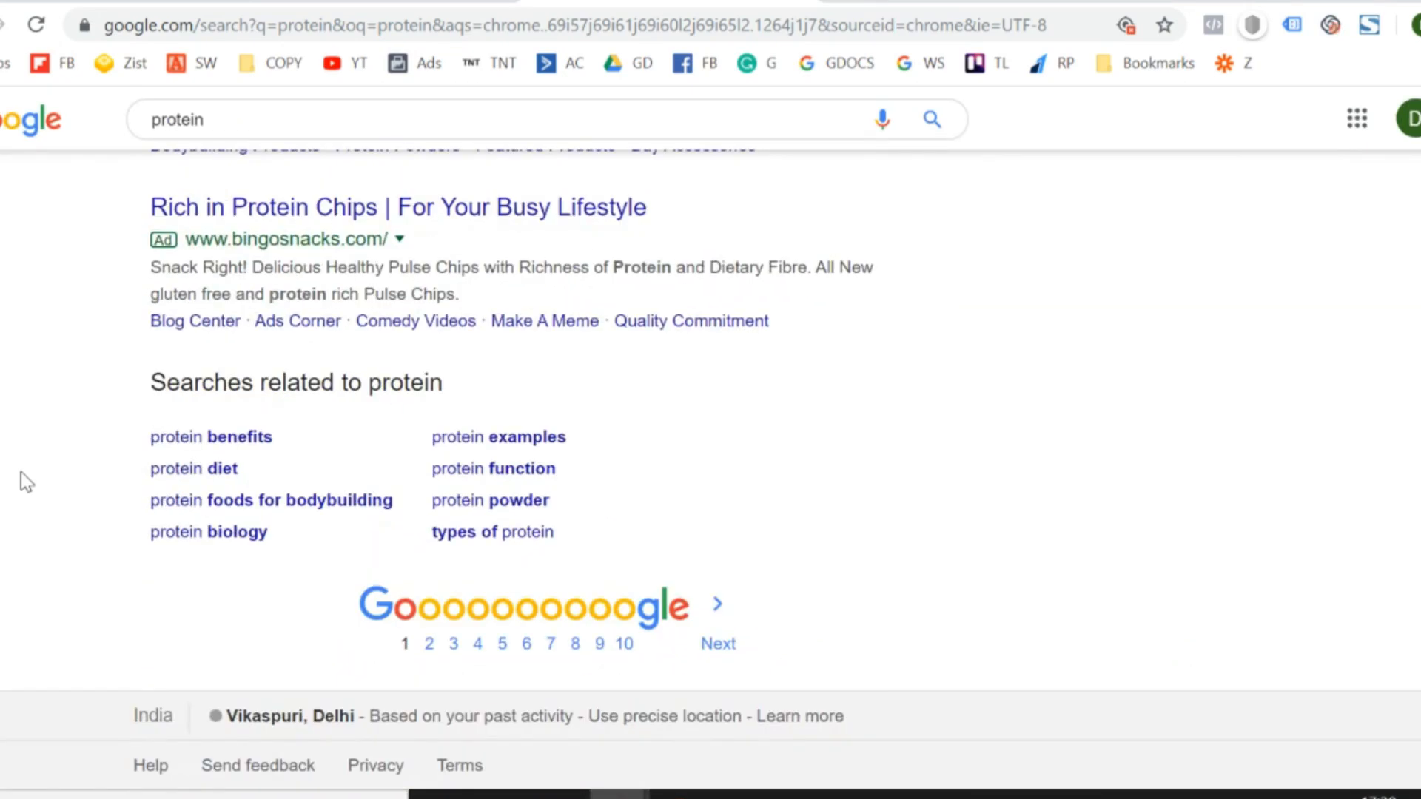
scroll(21, 473, "up", 6)
scroll(21, 473, "down", 6)
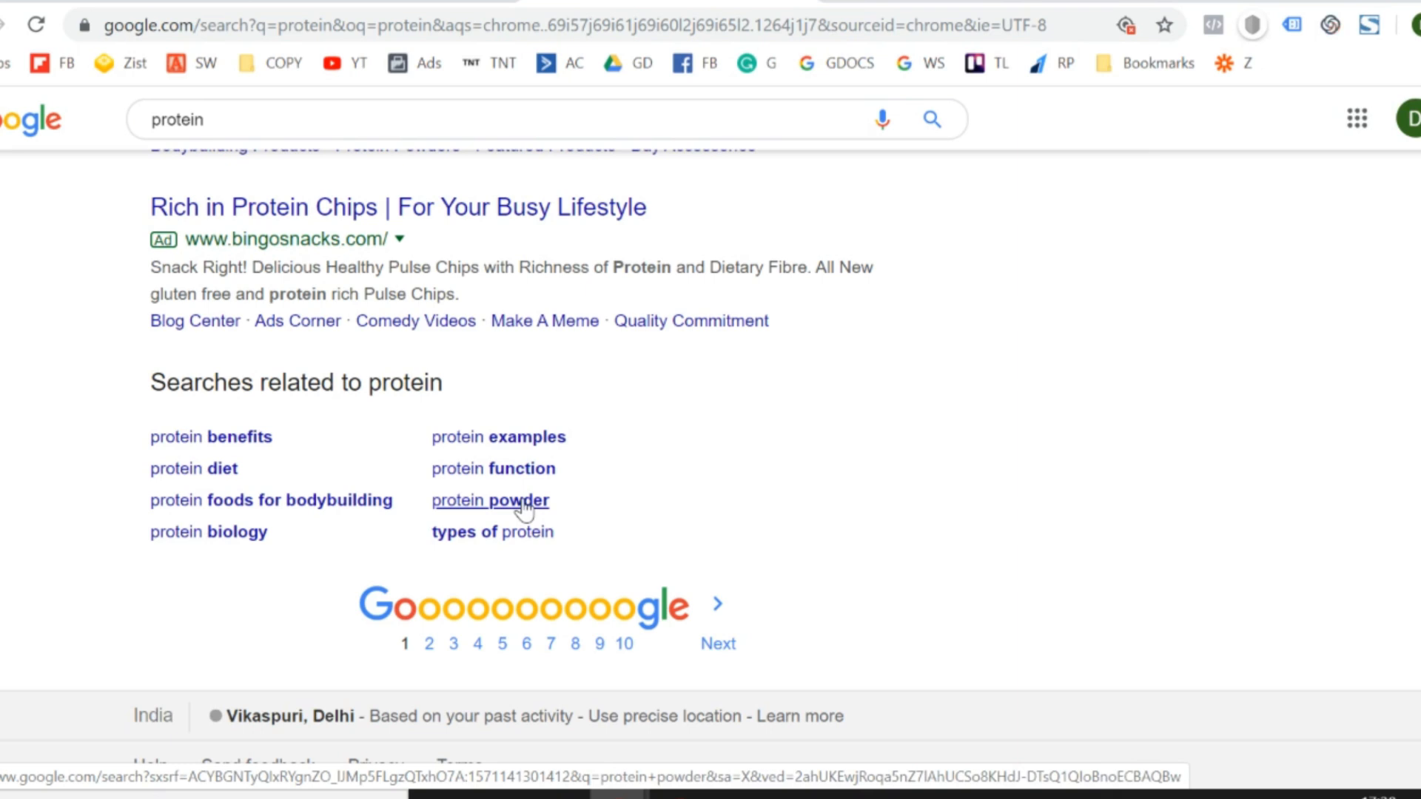
left_click_drag(186, 461, 574, 537)
key("ctrl+c")
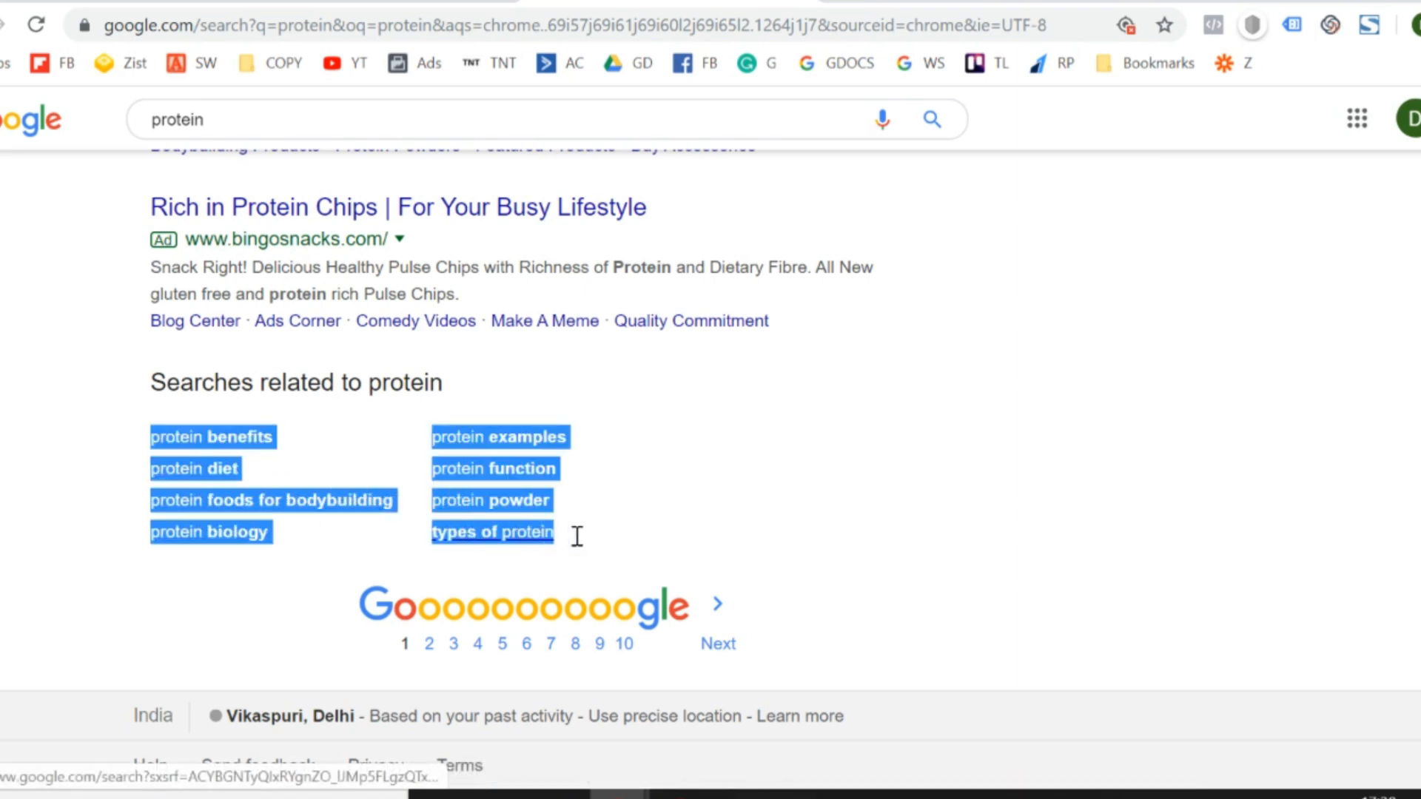
- Paste the copied protein keywords as values only into the Keywords sheet from A1, and select the first empty cell below them
left_click(381, 2)
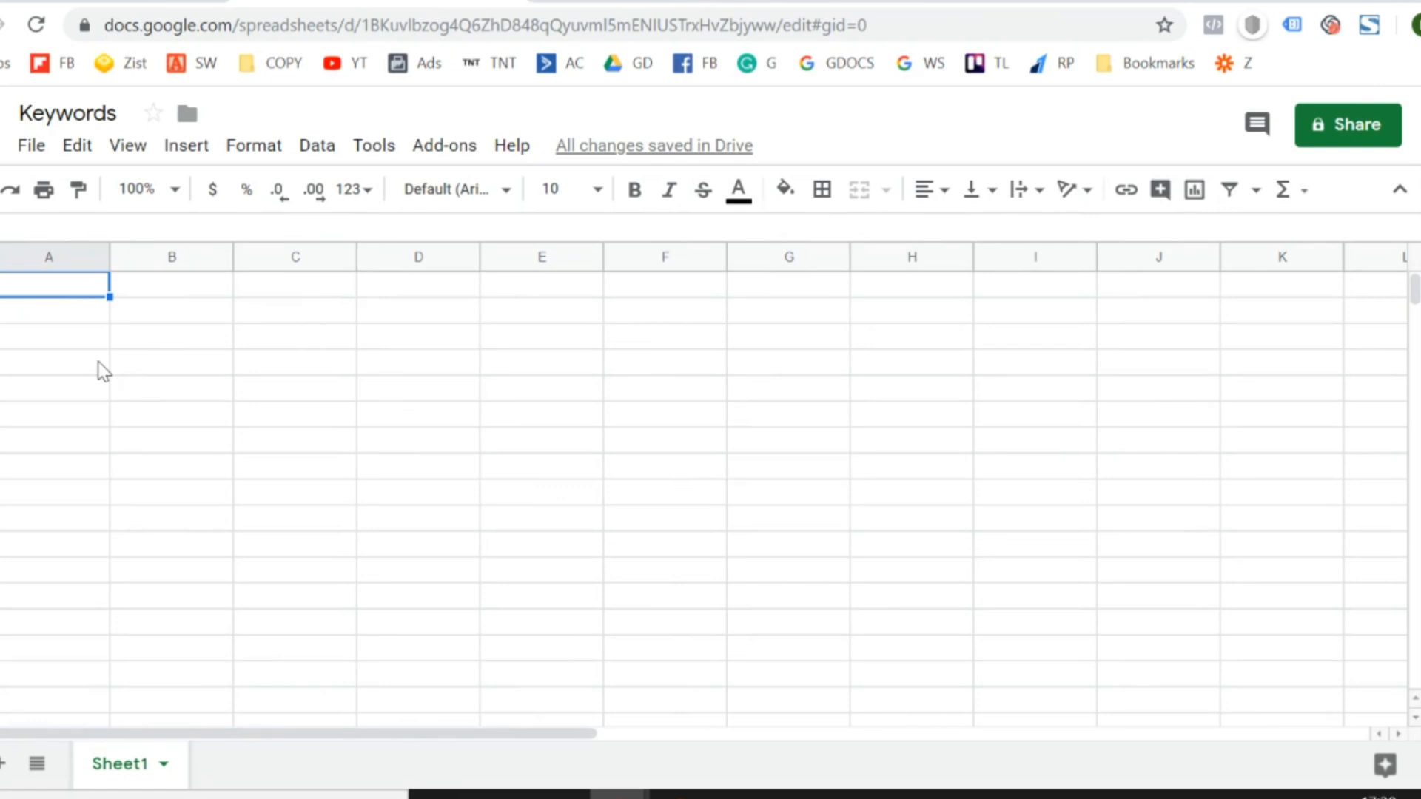
key("alt+e")
key("s")
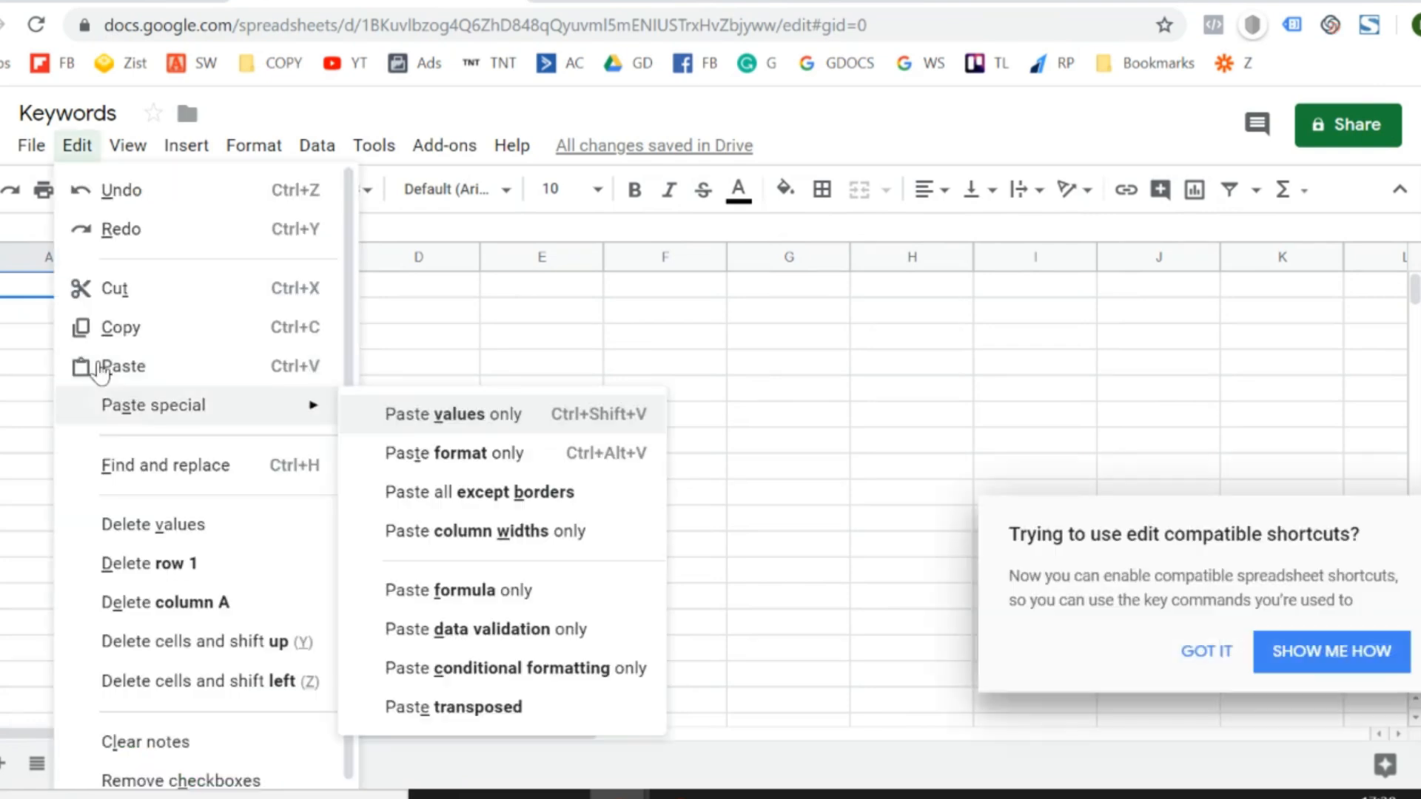
left_click(449, 416)
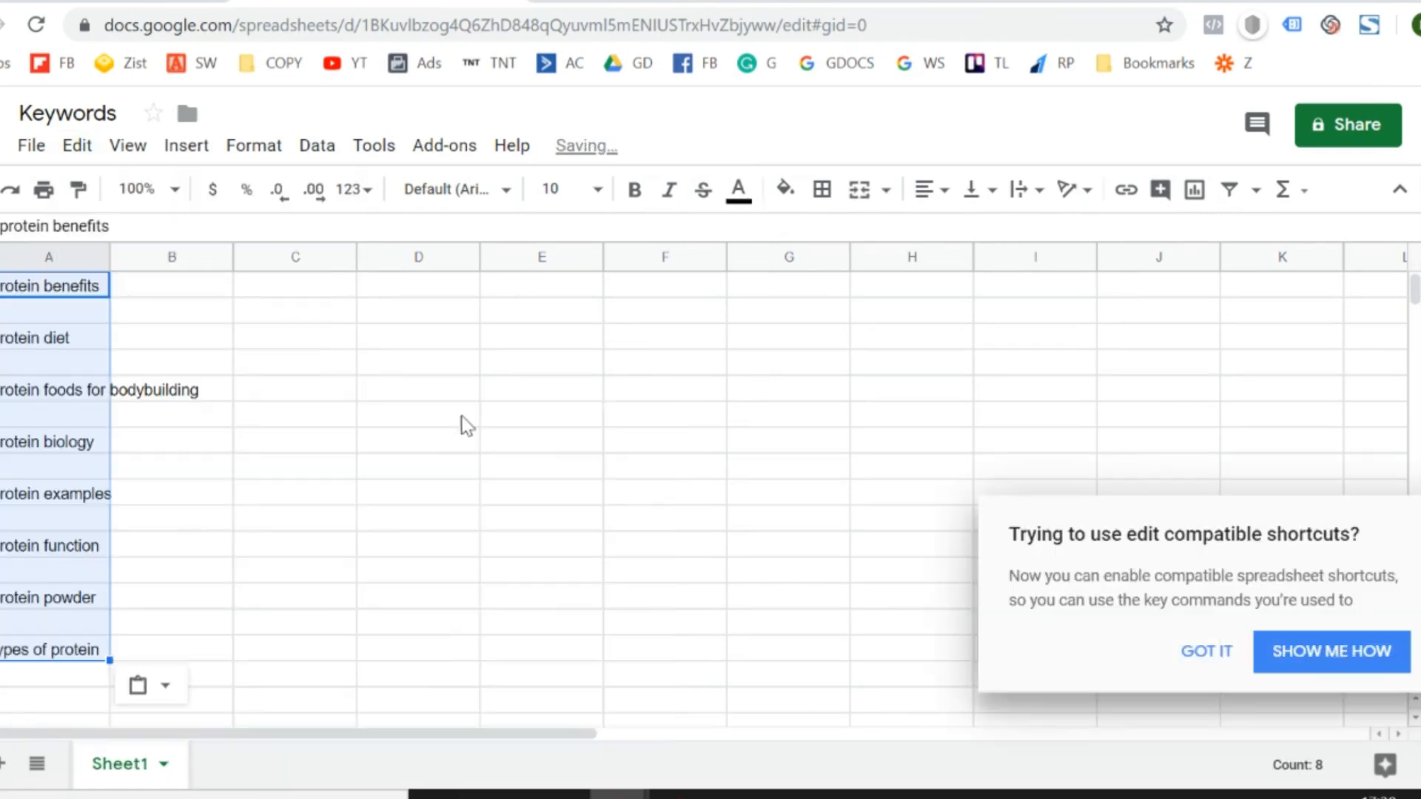
left_click(1182, 661)
left_click(279, 530)
key("Left")
key("Left")
key("Down")
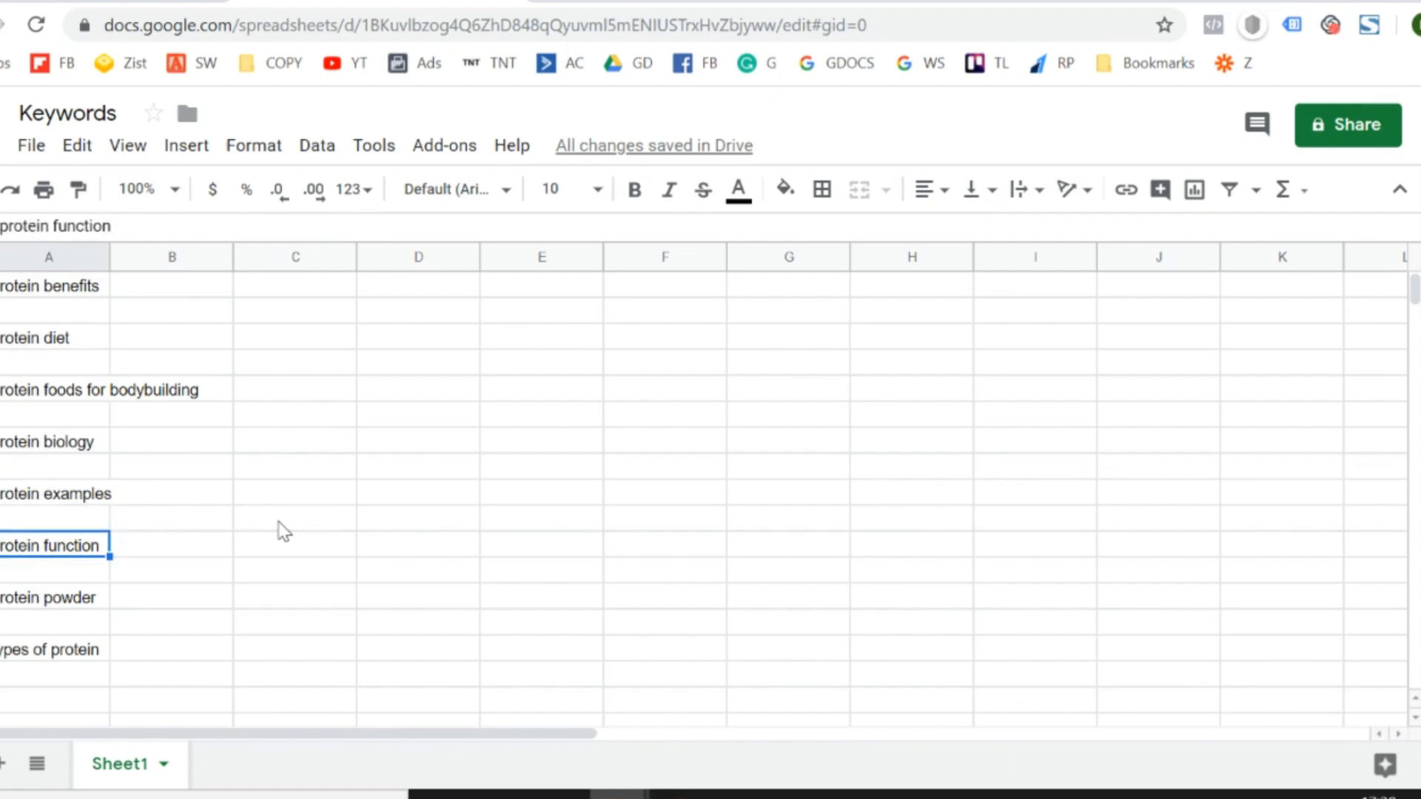
key("Down")
key("Down")
key("Down")
key("Down")
key("Down")
- Open the related Google search "protein powder" and copy all of its related search suggestions
left_click(696, 1)
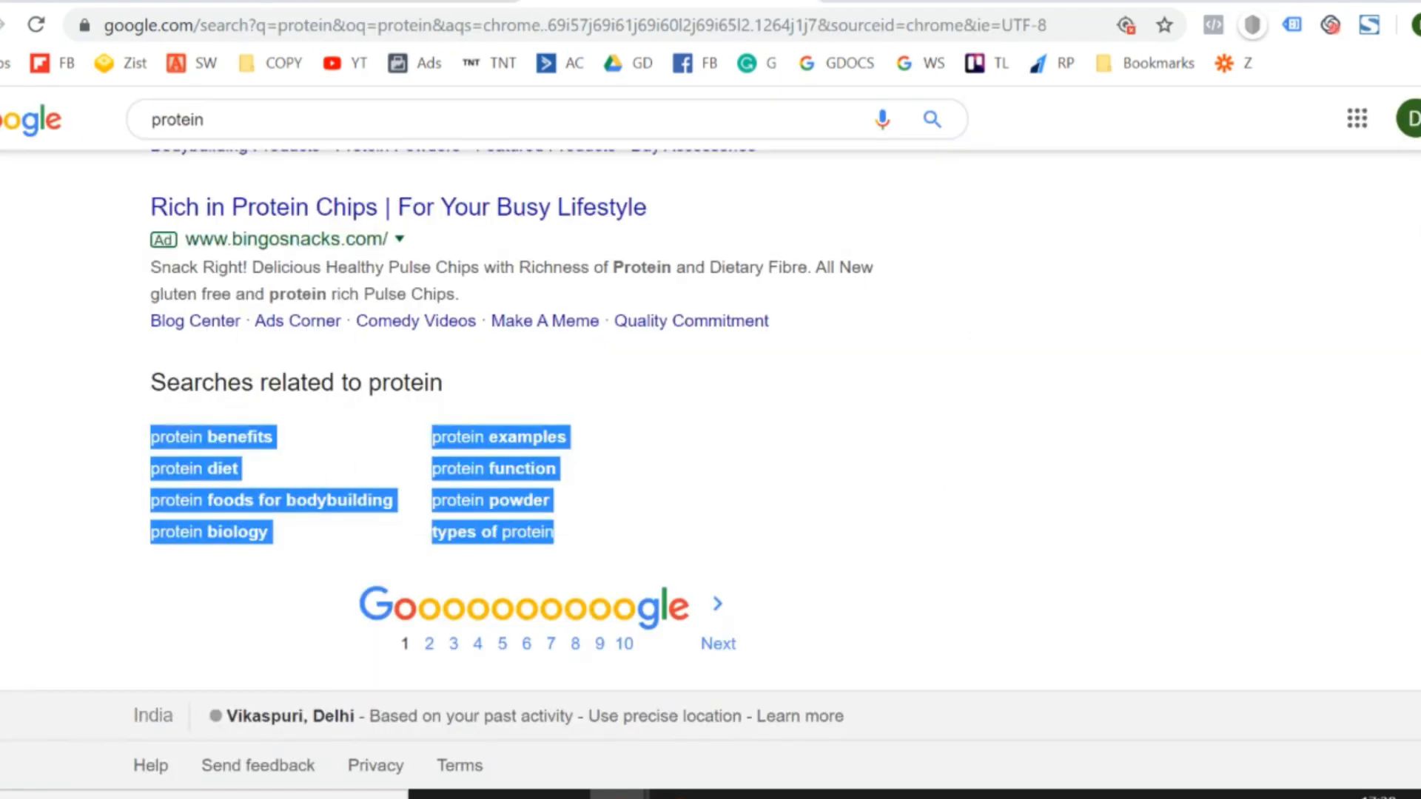
left_click(488, 503)
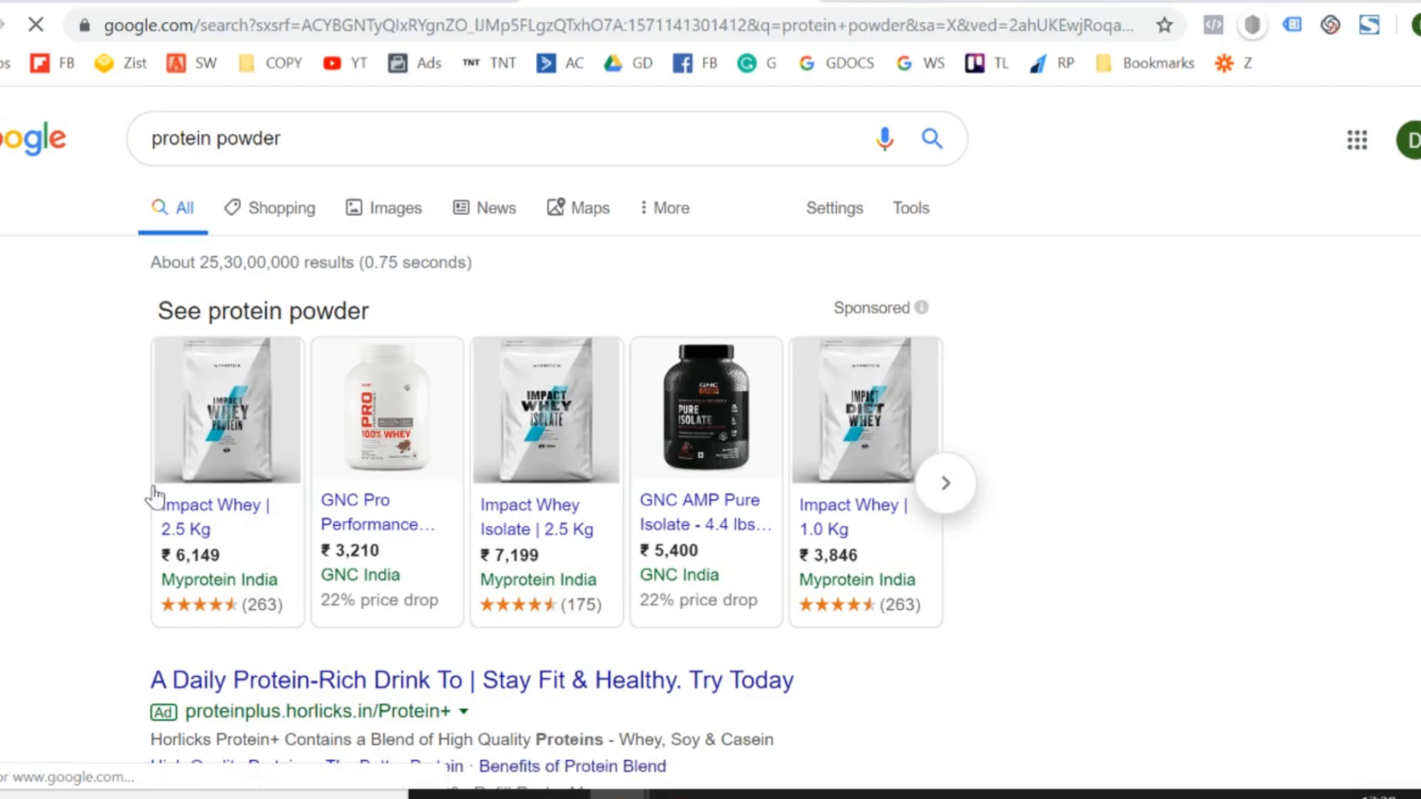
scroll(38, 484, "down", 1)
scroll(38, 484, "down", 20)
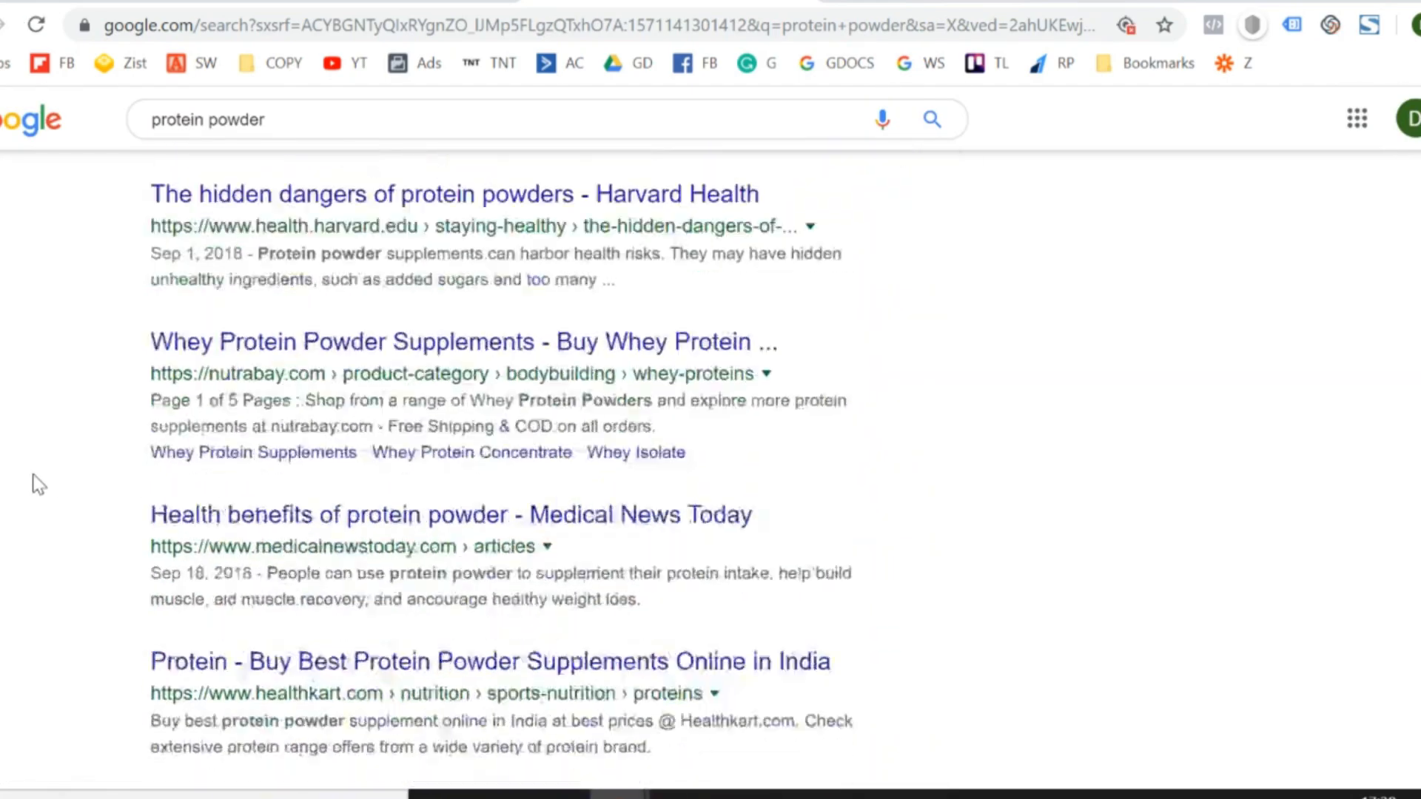
scroll(39, 484, "down", 15)
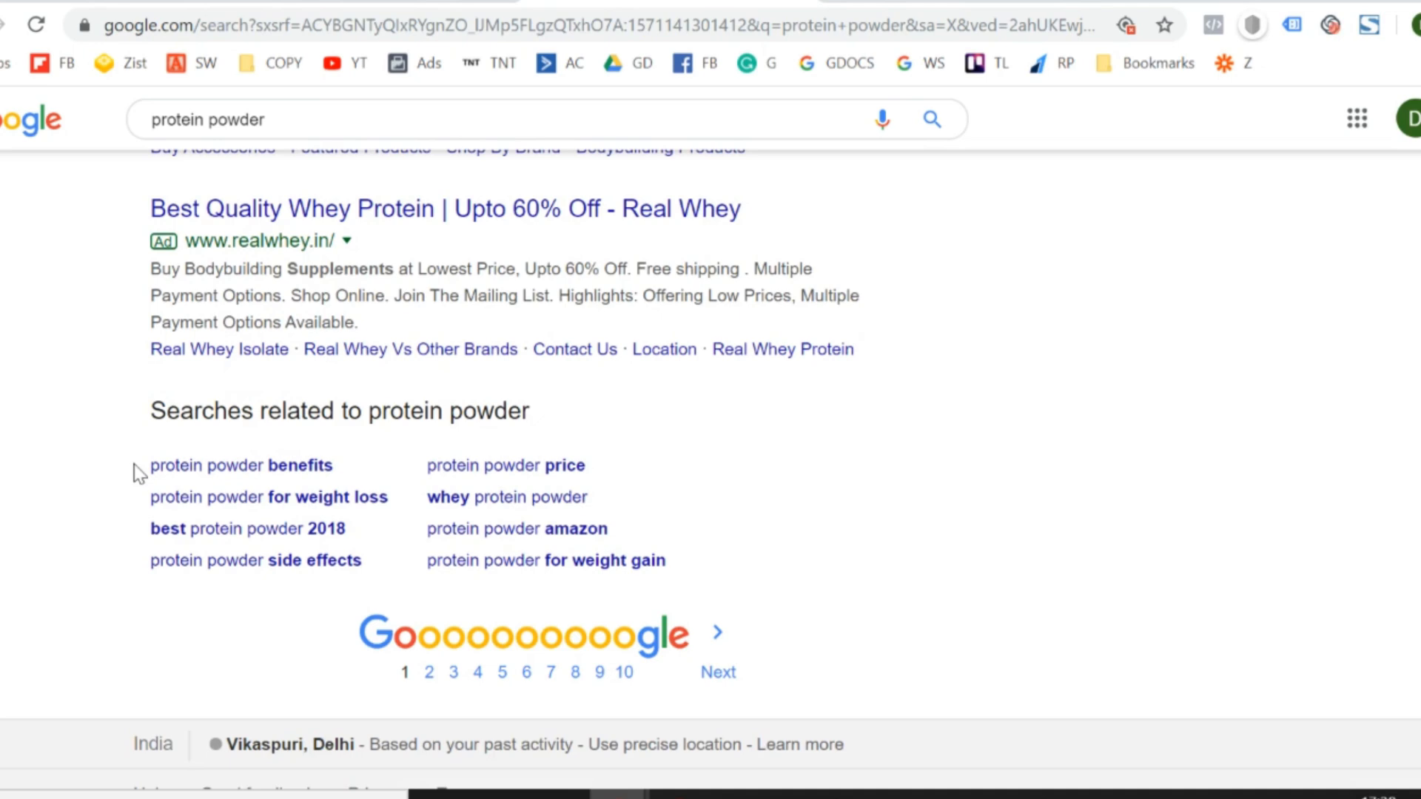
left_click_drag(135, 474, 696, 559)
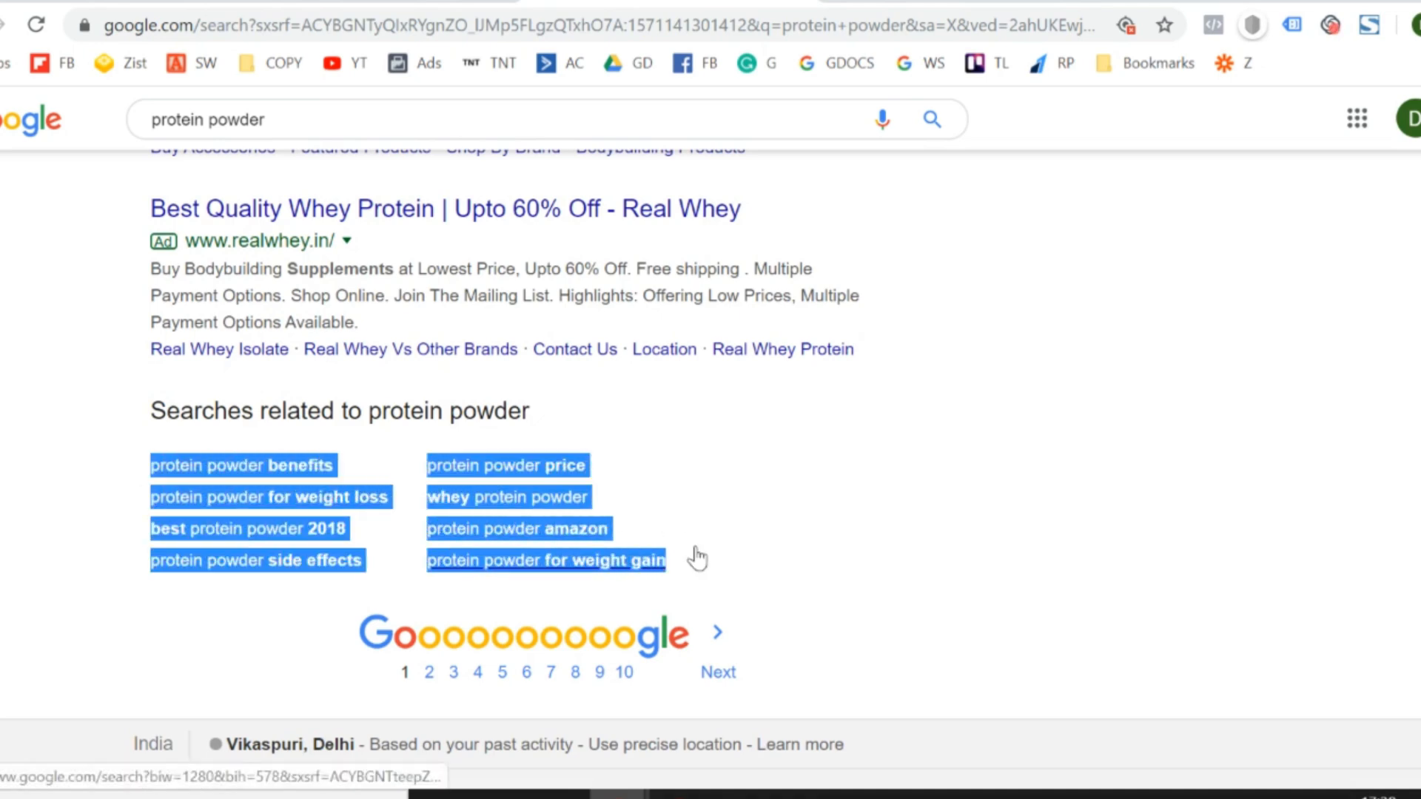
- Paste the protein powder suggestions as values only from cell A16 of the Keywords sheet, and select the first empty cell below them
key("ctrl+Tab")
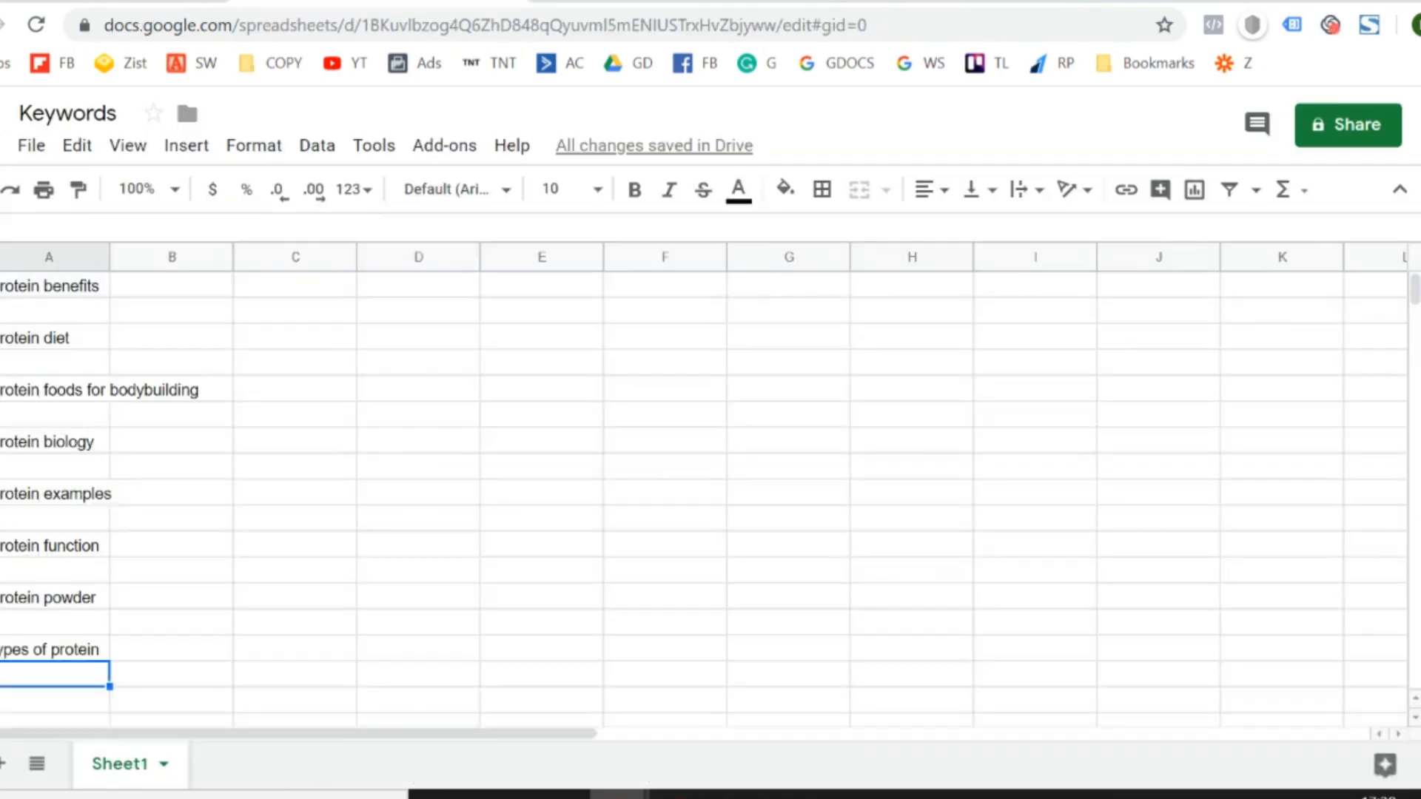
key("Down")
key("Up")
key("alt+e")
key("s")
key("Down")
key("Up")
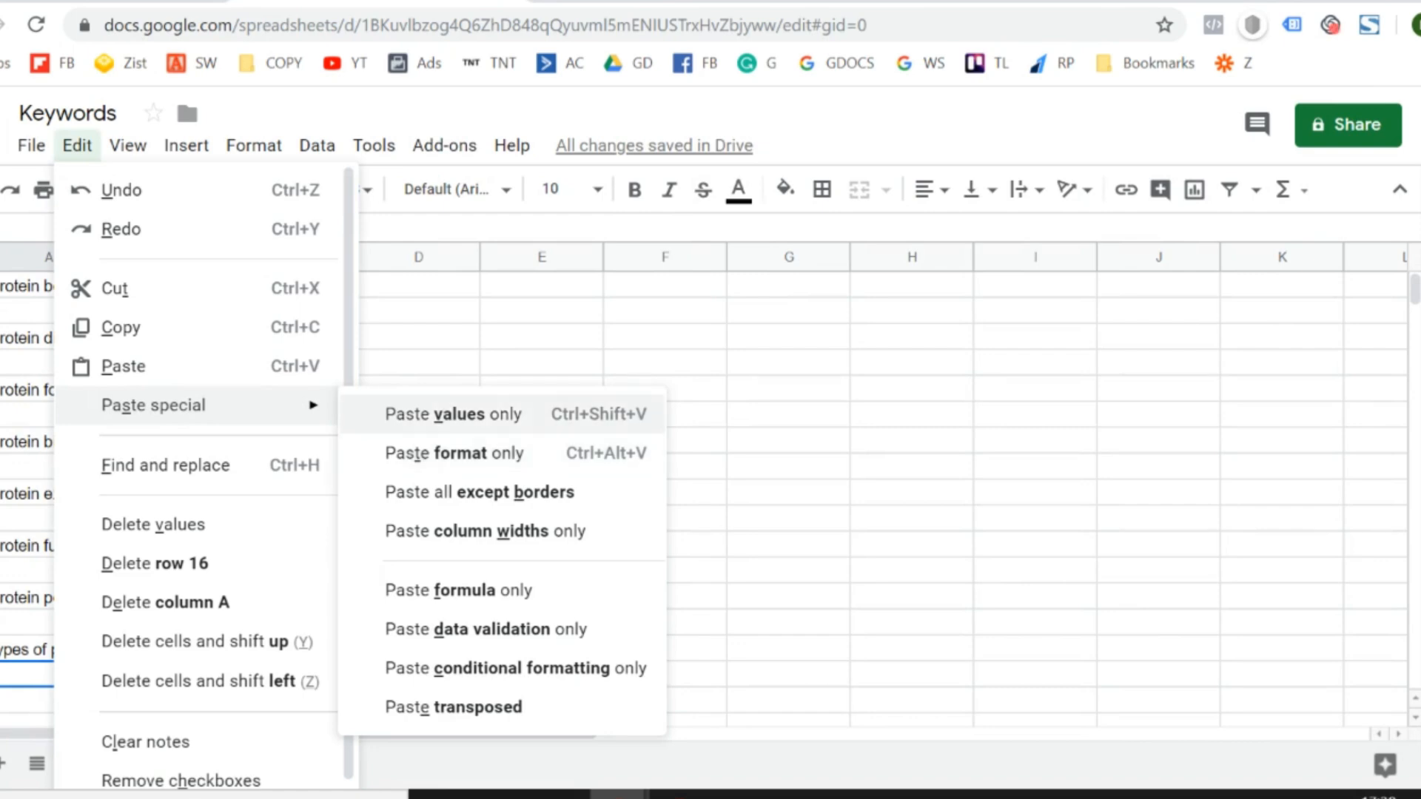
key("Return")
key("Down")
key("Down")
key("Down")
key("Down")
key("Down")
key("Down")
key("Down")
key("Down")
key("Down")
key("Down")
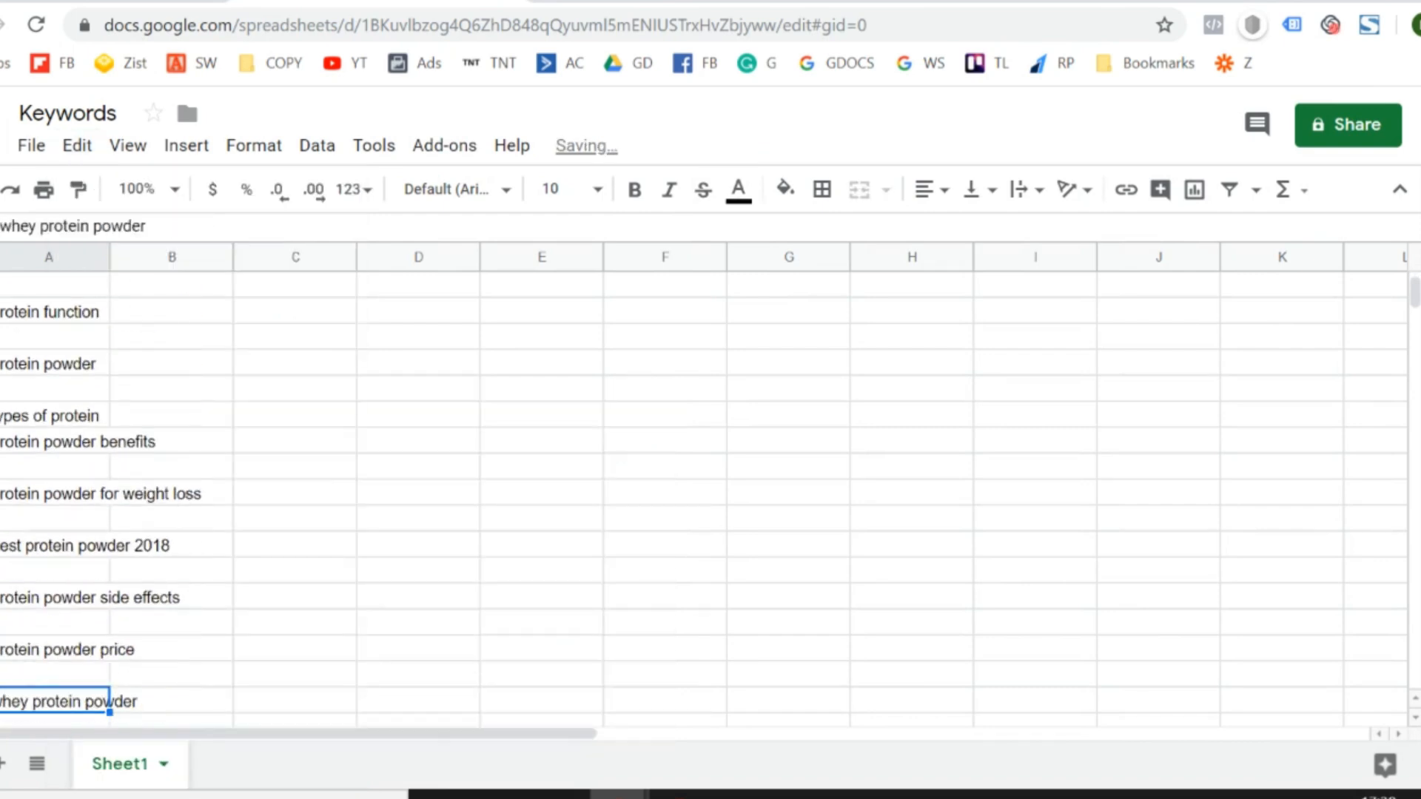
key("Down")
key("Down")
key("Down")
key("Down")
key("Down")
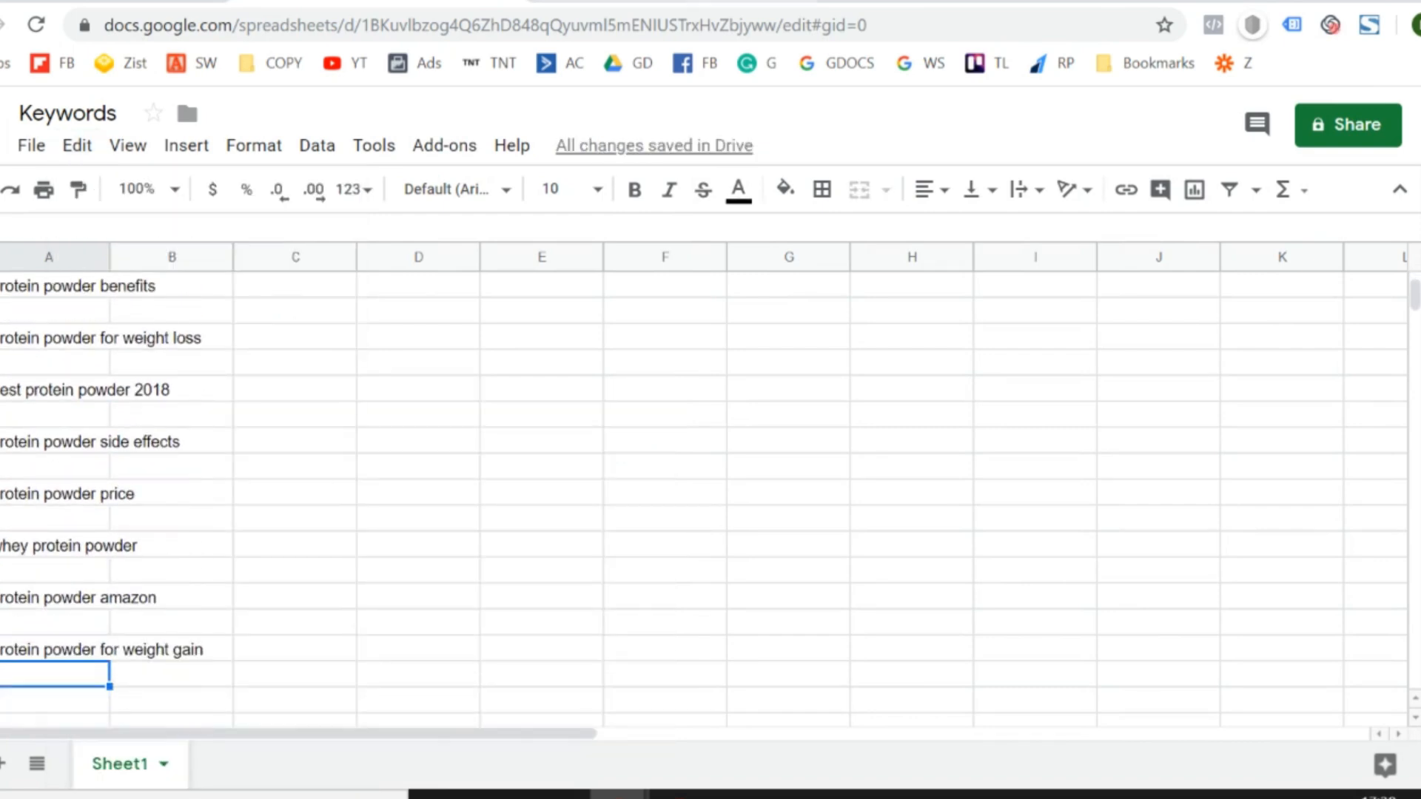
- Open the related Google search "protein powder price" and copy all of its related search suggestions
key("ctrl+Tab")
left_click(883, 398)
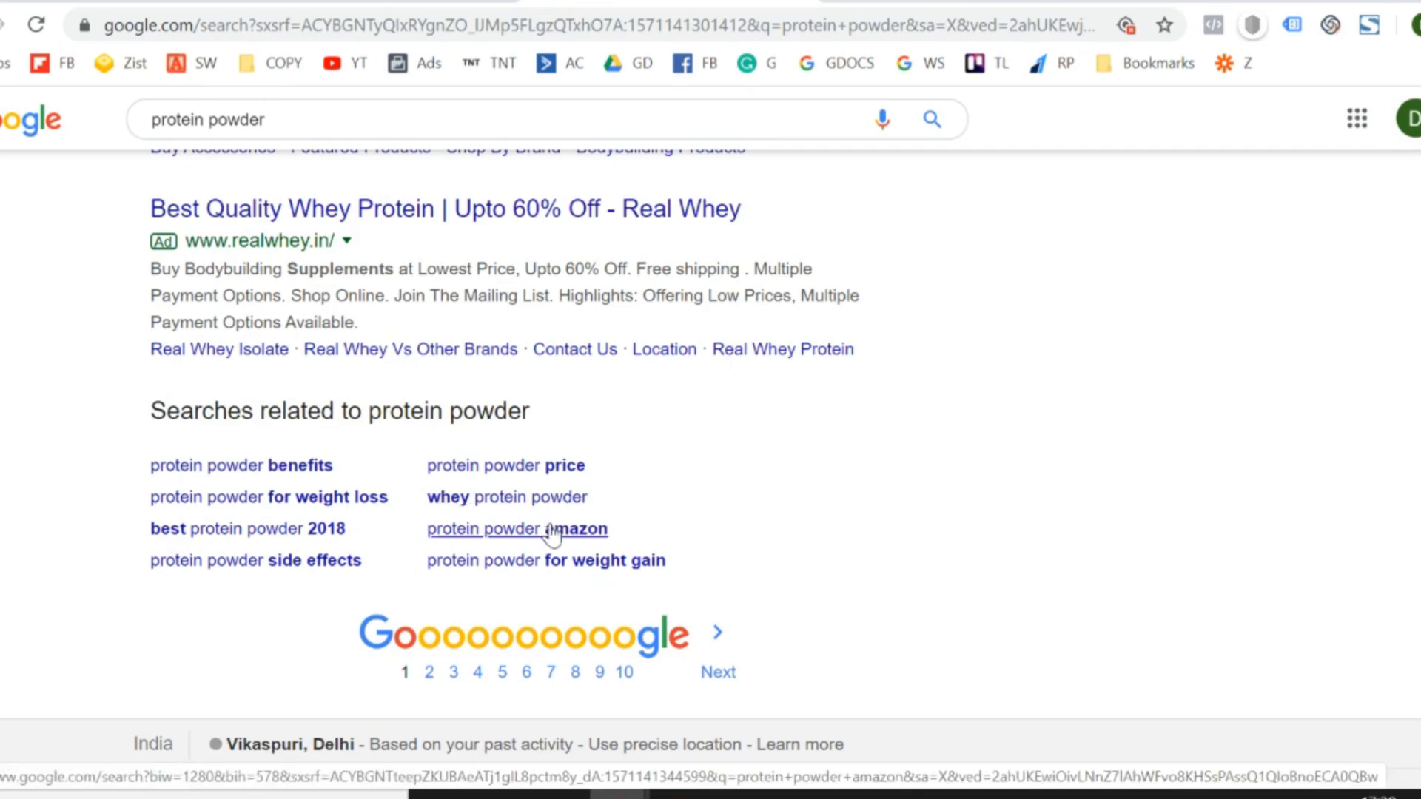
left_click(501, 482)
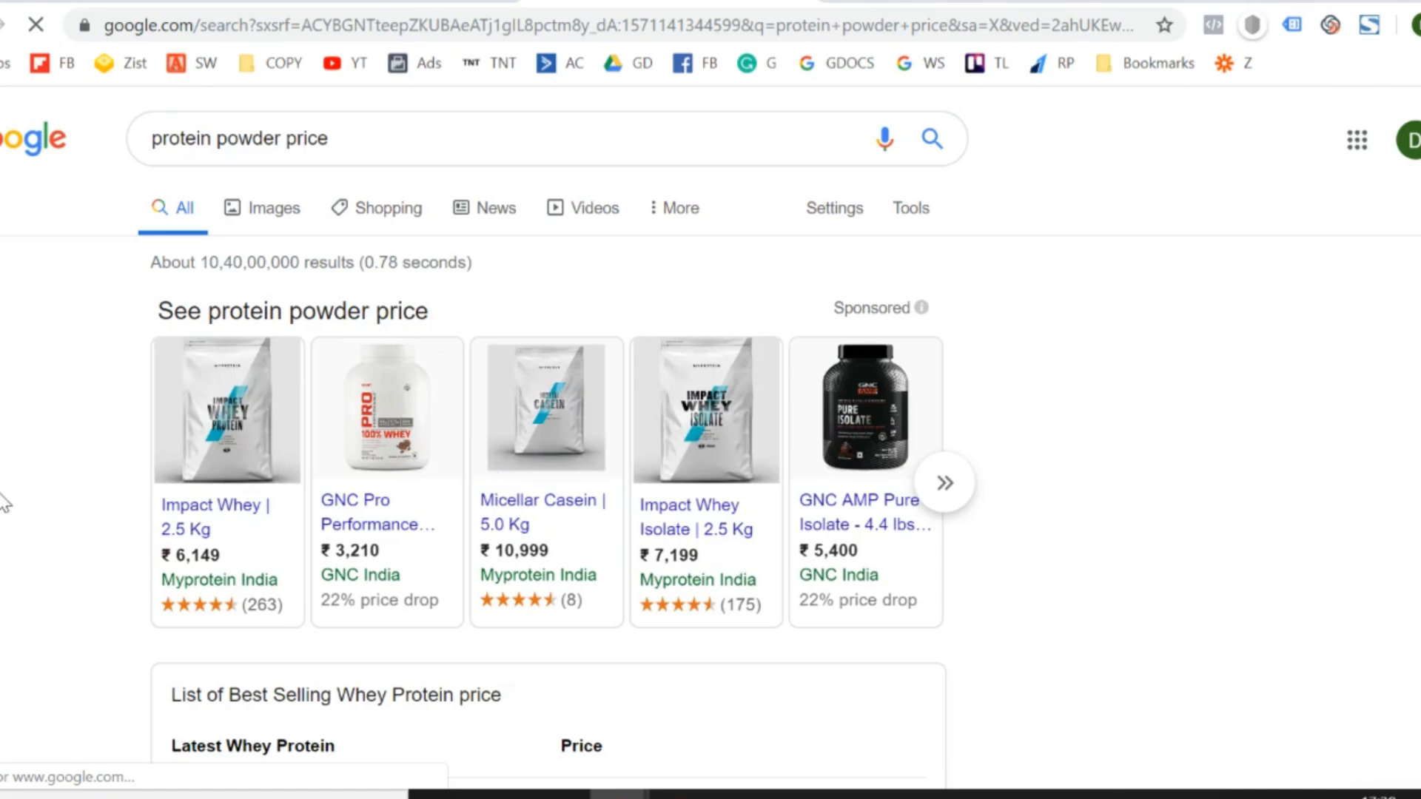
scroll(4, 503, "down", 5)
scroll(4, 503, "down", 20)
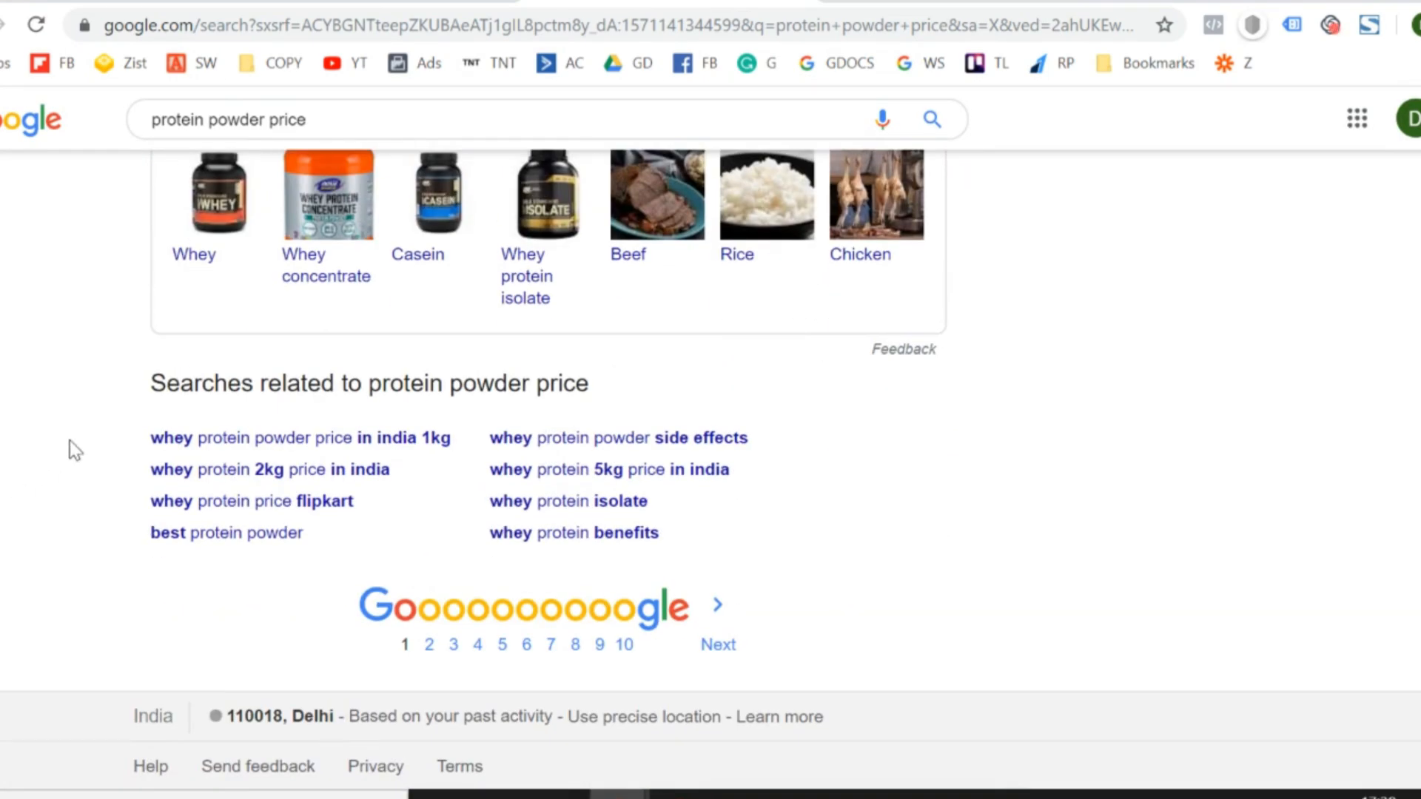
left_click_drag(127, 437, 731, 568)
left_click(770, 587)
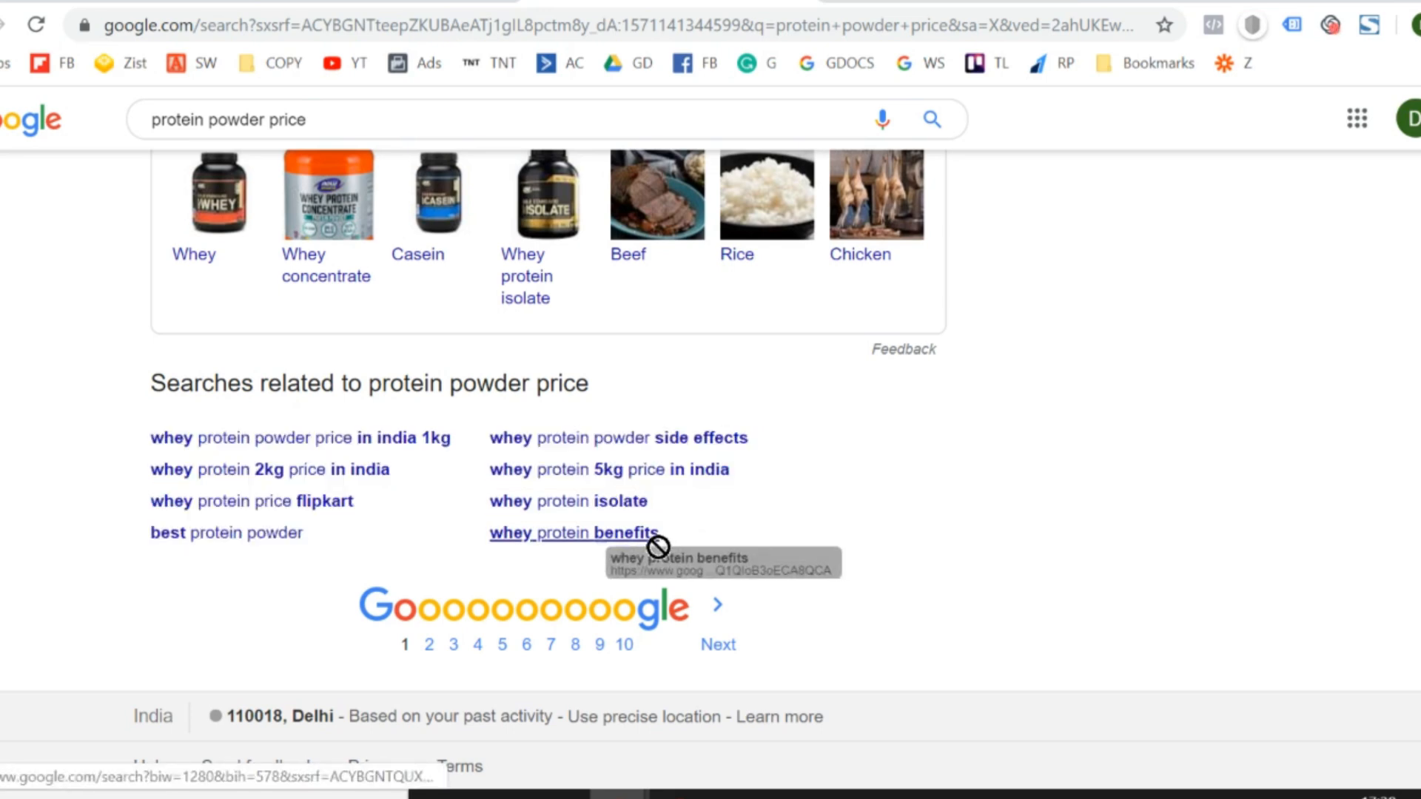
left_click_drag(143, 447, 688, 549)
- Paste the protein powder price suggestions as values only into column A of the Keywords sheet, leaving one blank row after the existing list
key("ctrl+shift+Tab")
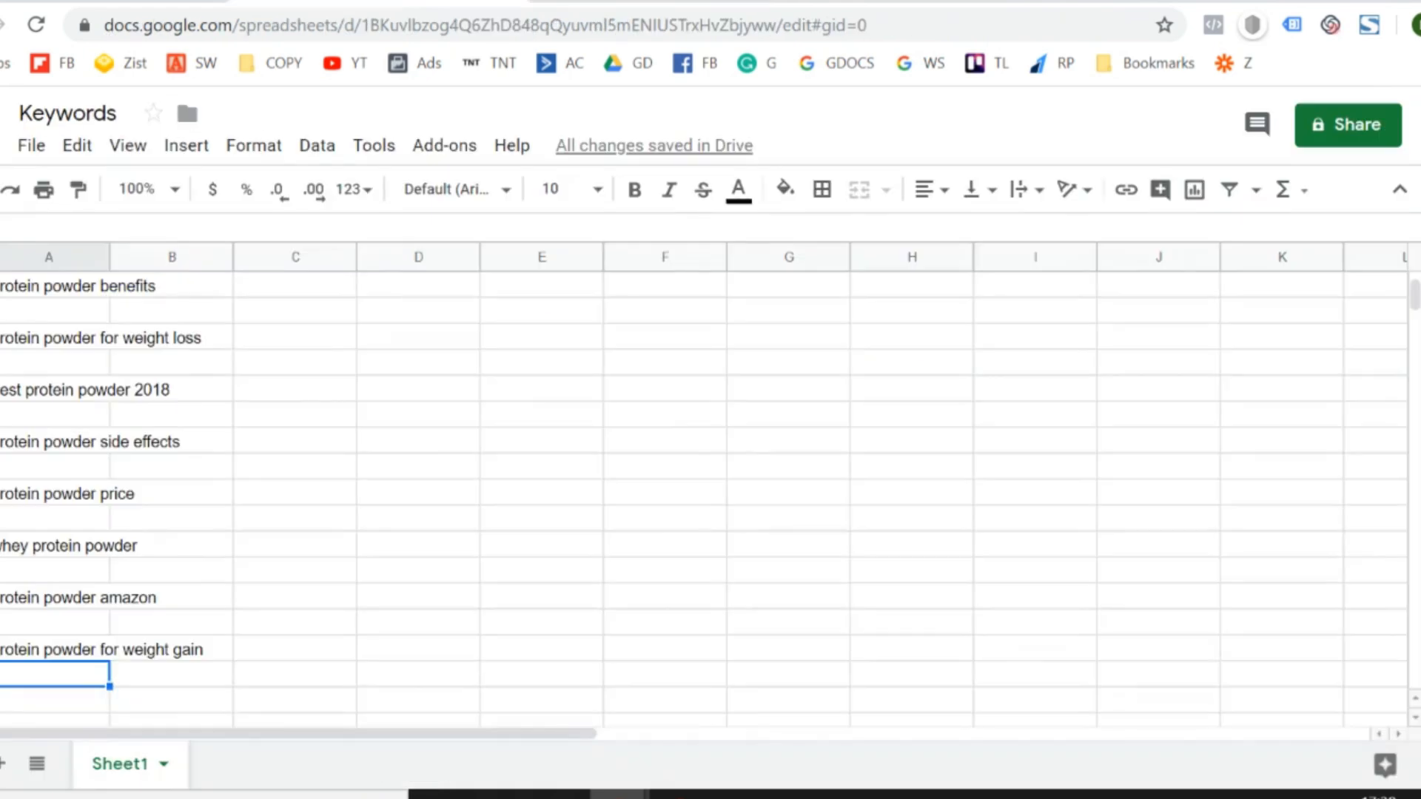
key("Down")
key("alt+e")
key("s")
key("v")
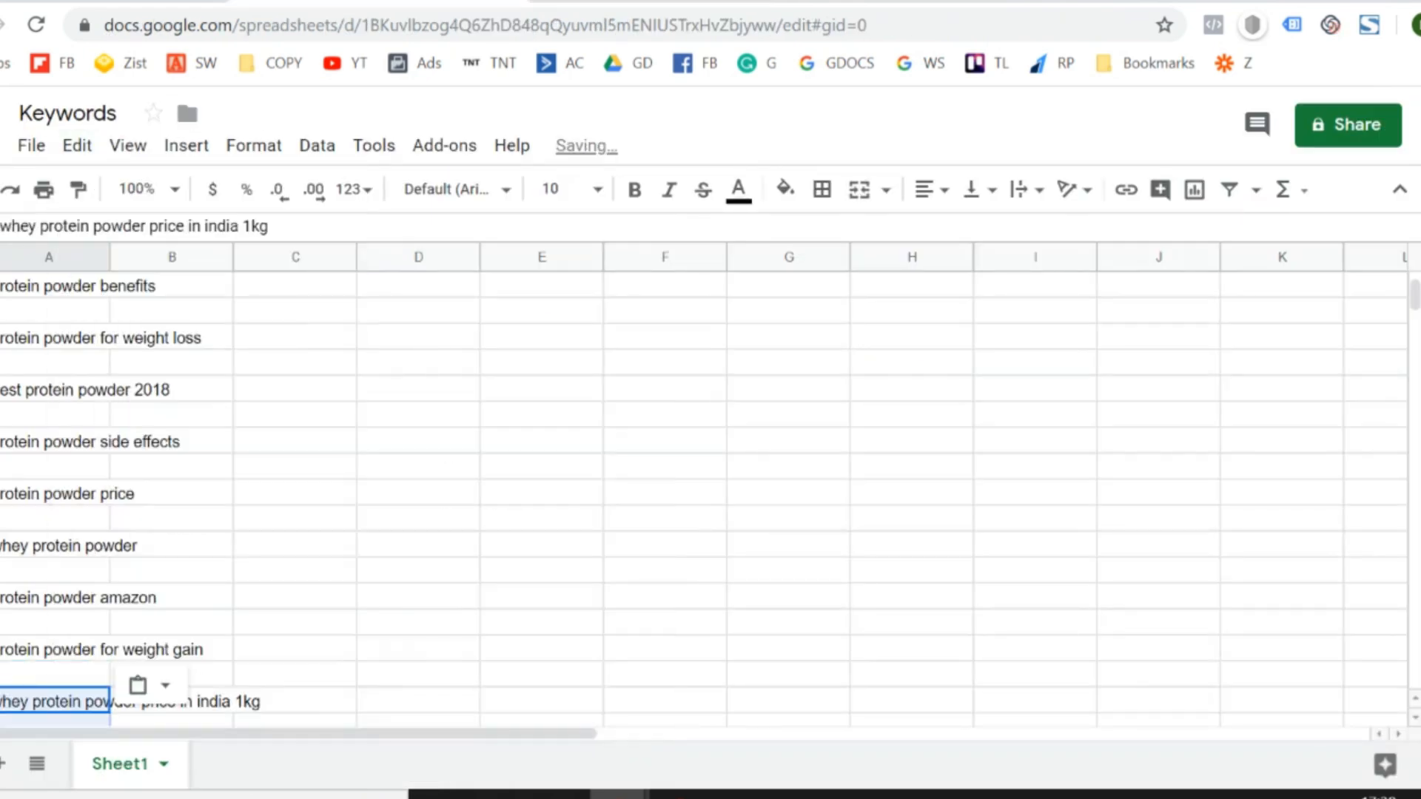
- Review the collected keywords in column A down to the end of the list and back to A1
key("Down")
key("Down")
key("Down")
key("Down")
key("Down")
key("Down")
key("Down")
key("Down")
key("Down")
key("Down")
key("Down")
key("Down")
key("Down")
key("Down")
key("Down")
key("Down")
key("Down")
key("Down")
key("Down")
key("Down")
key("Down")
key("Down")
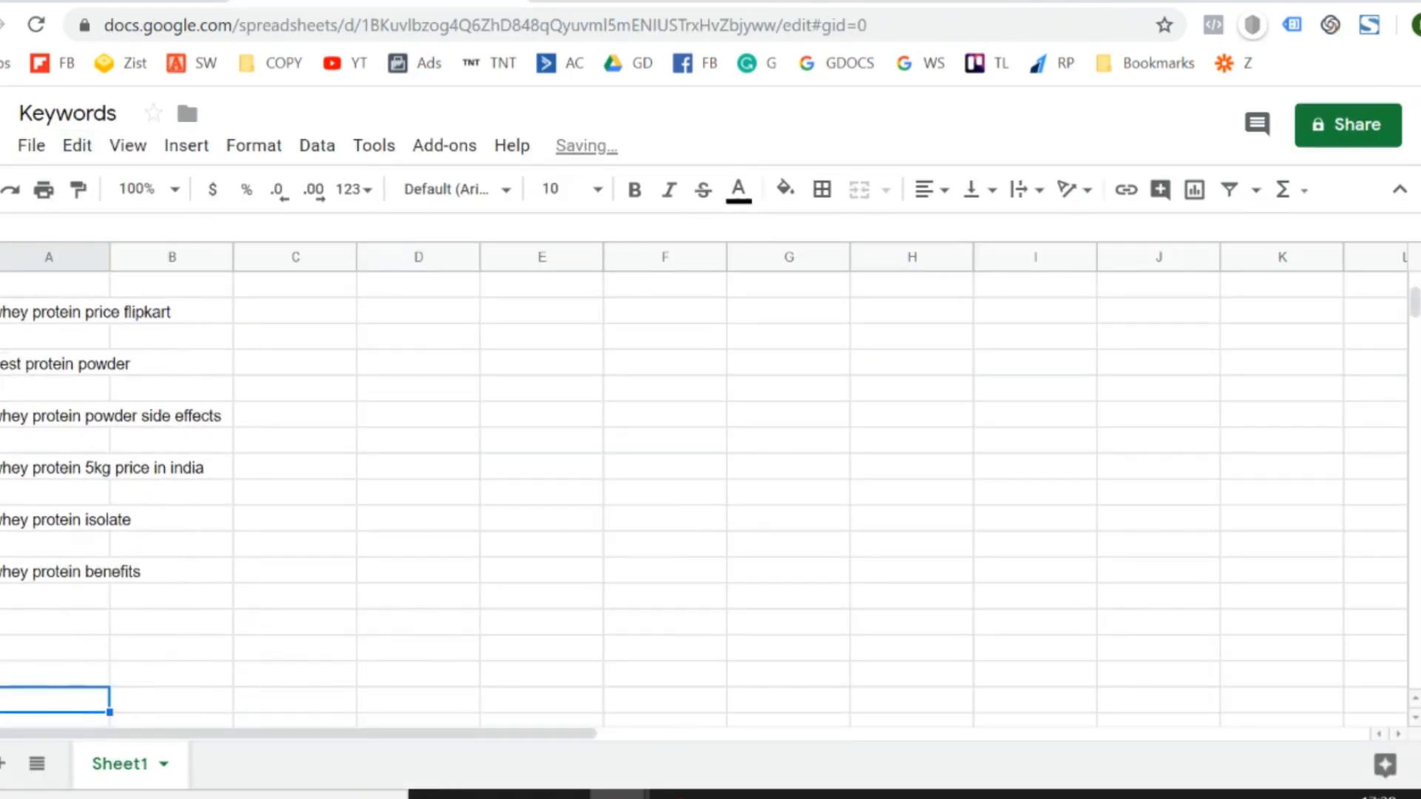
key("Up")
key("Up")
key("Up")
key("Up")
key("Up")
key("Up")
key("Up")
key("Up")
key("Up")
key("Up")
key("Up")
key("Up")
key("Up")
key("Up")
key("Up")
key("Up")
key("Up")
key("Up")
key("Up")
key("Up")
key("Up")
key("Up")
key("Up")
key("Up")
key("Up")
key("Up")
key("Up")
key("Up")
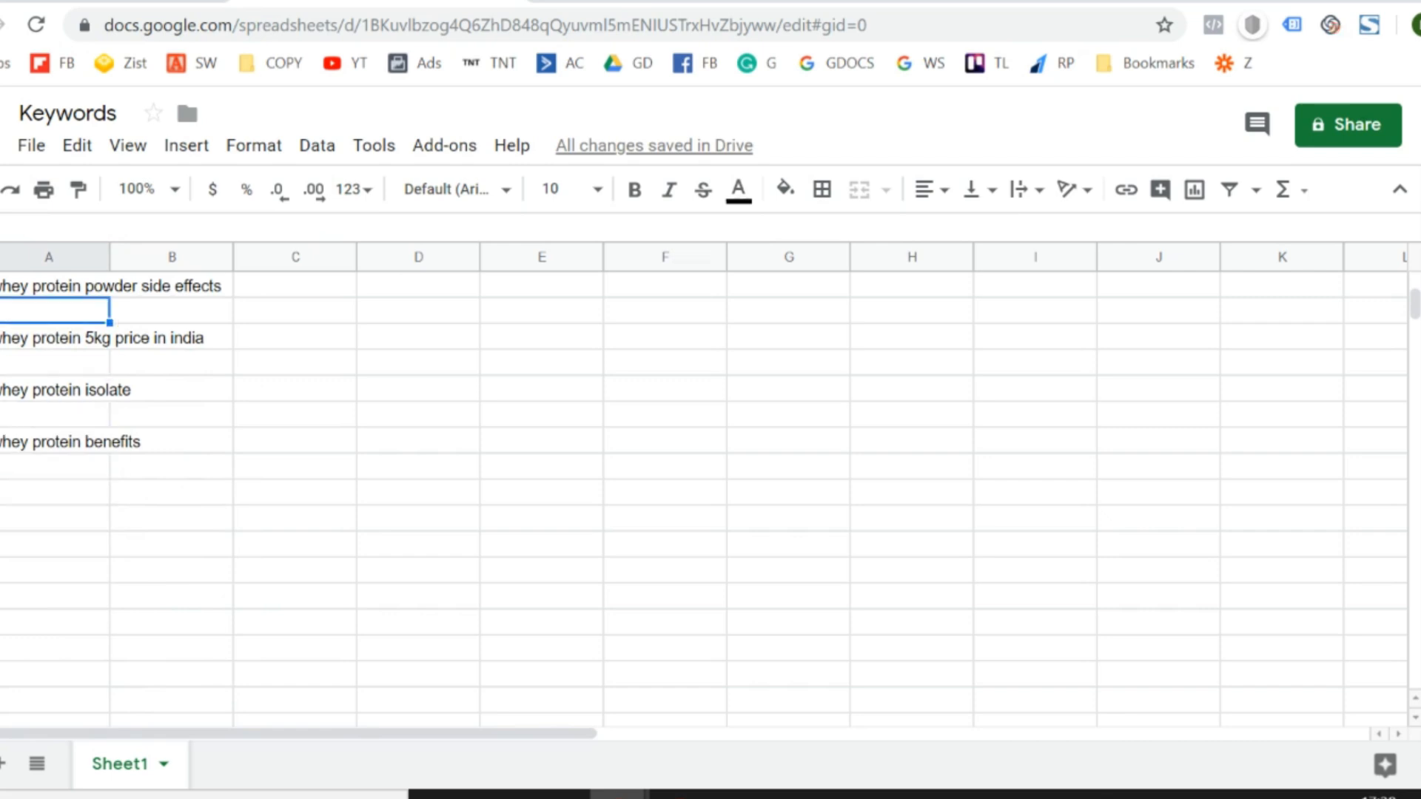
key("Up")
key("Up")
key("Up")
key("Up")
key("Up")
key("Up")
key("Up")
key("Up")
key("Up")
key("Up")
key("Up")
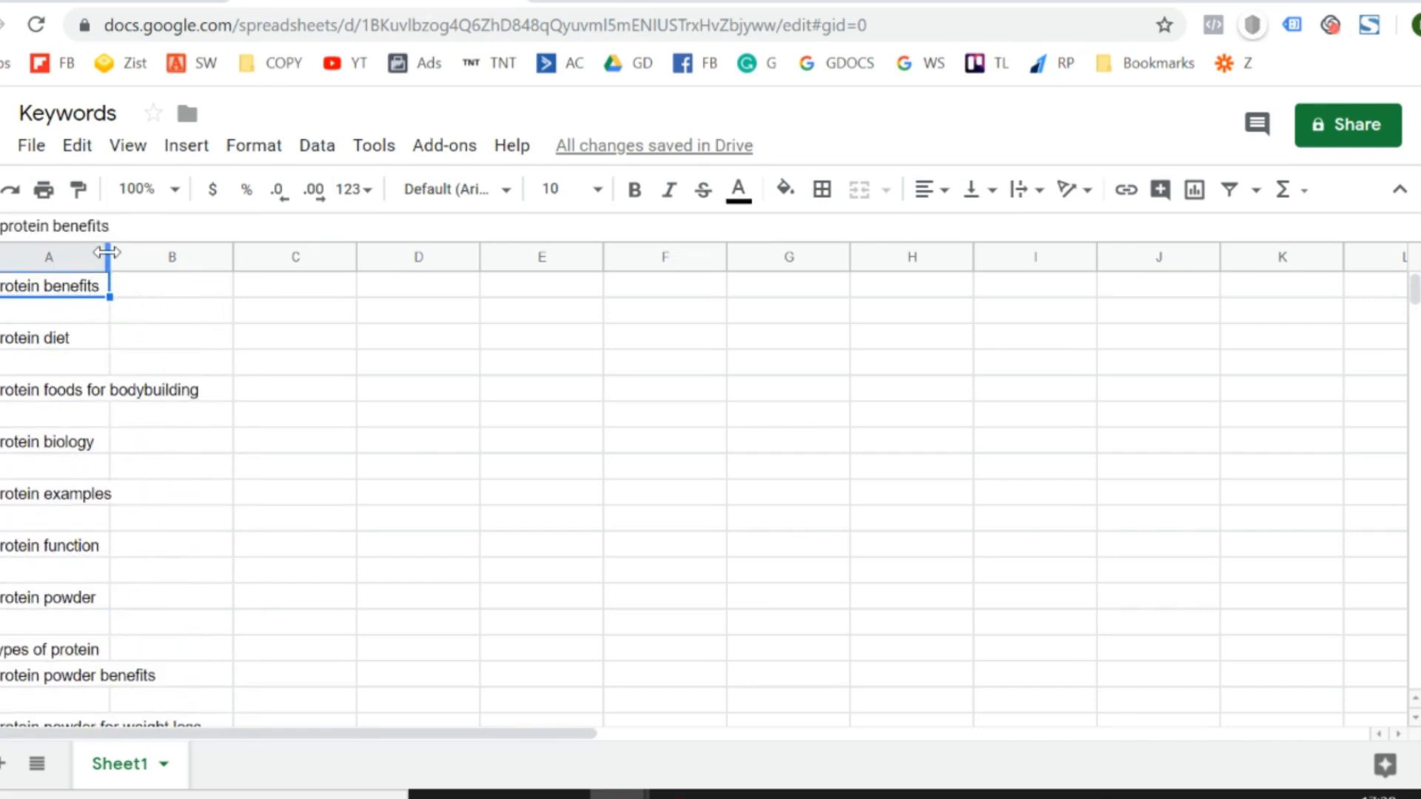
- Widen column A so that the long keyword phrases fit inside it
left_click_drag(110, 256, 265, 256)
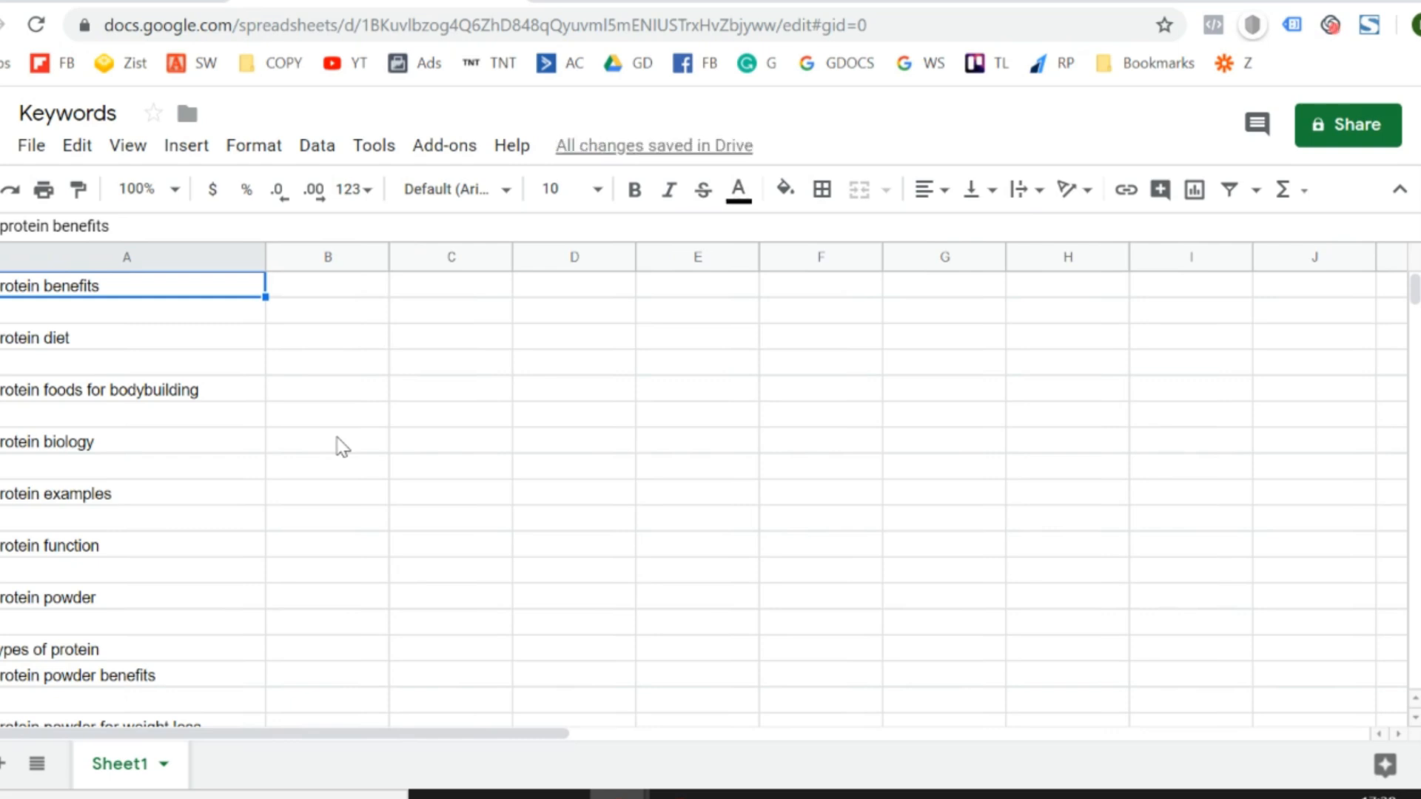
key("Right")
key("Down")
key("Down")
key("Down")
key("Down")
key("Down")
key("Down")
key("Down")
key("Down")
key("Down")
key("Down")
key("Down")
key("Down")
key("Down")
key("Down")
key("Down")
key("Down")
key("Down")
key("Down")
key("Down")
key("Down")
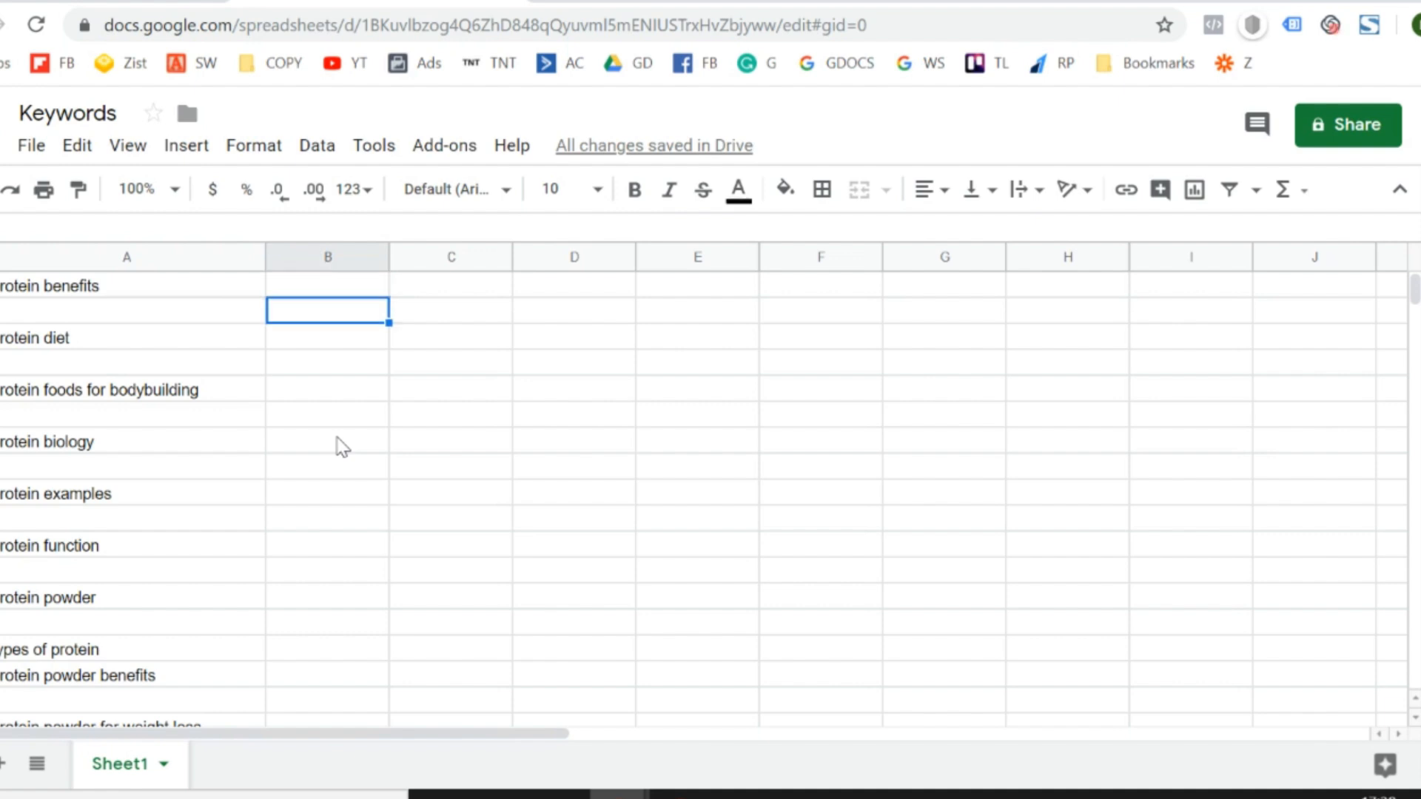
- Select the first empty cell in column A directly below the last keyword, "whey protein benefits"
key("Down")
key("Down")
key("Down")
key("Down")
key("Down")
key("Down")
key("Down")
key("Down")
key("Down")
key("Down")
key("Down")
key("Down")
key("Down")
key("Down")
key("Down")
key("Down")
key("Down")
key("Down")
key("Down")
key("Down")
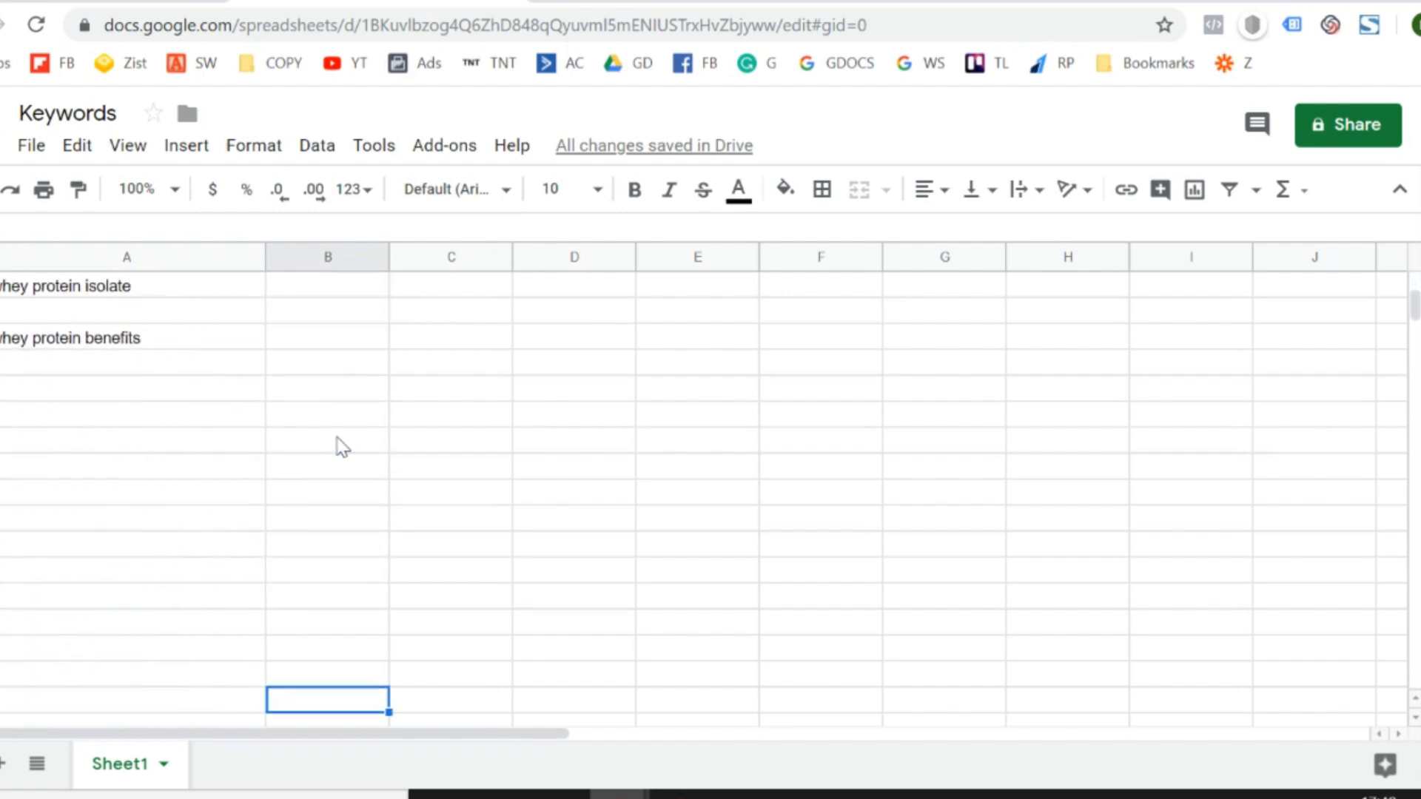
key("Left")
key("ctrl+Up")
key("Down")
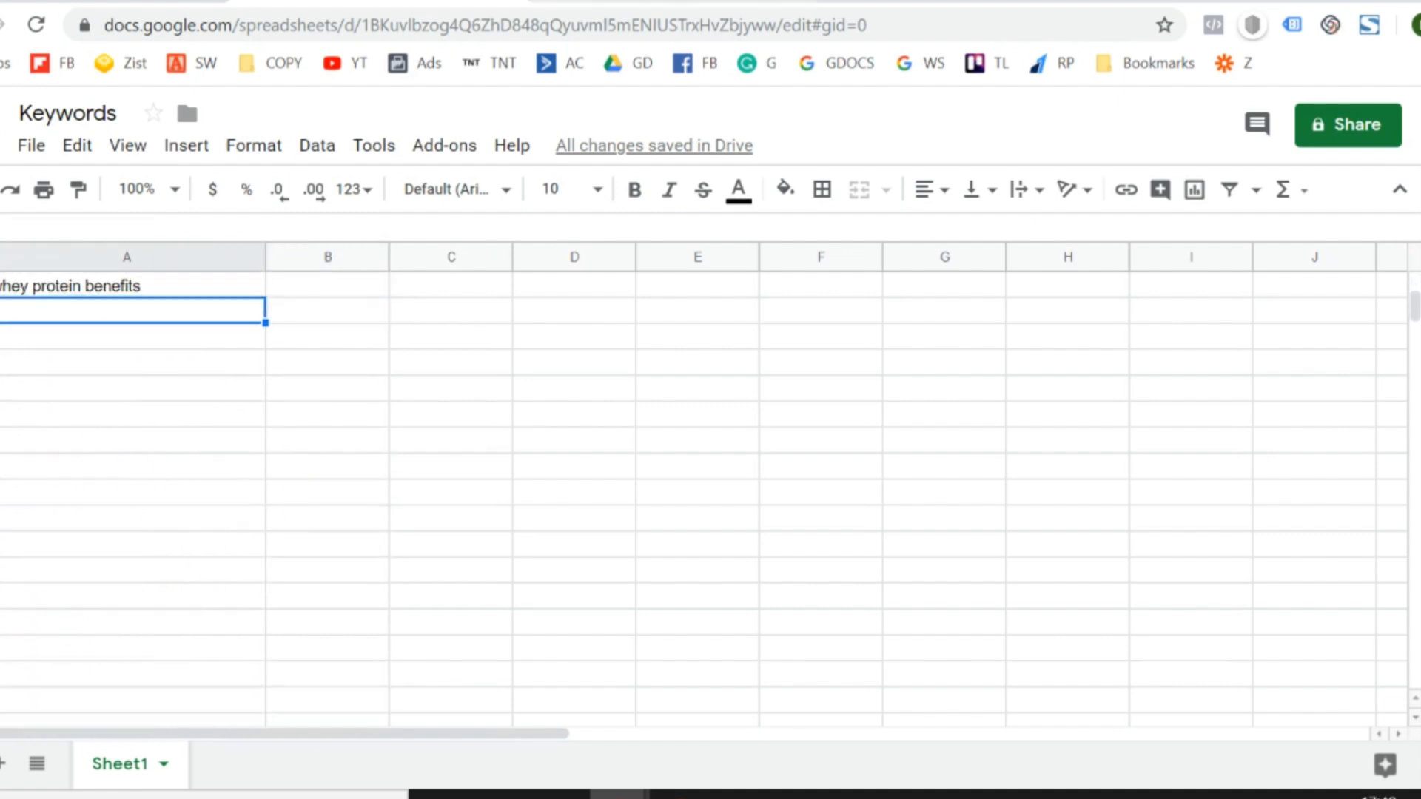
- Open the related Google search "whey protein 2kg price in india" and copy all of its related search suggestions
left_click(688, 2)
left_click(940, 454)
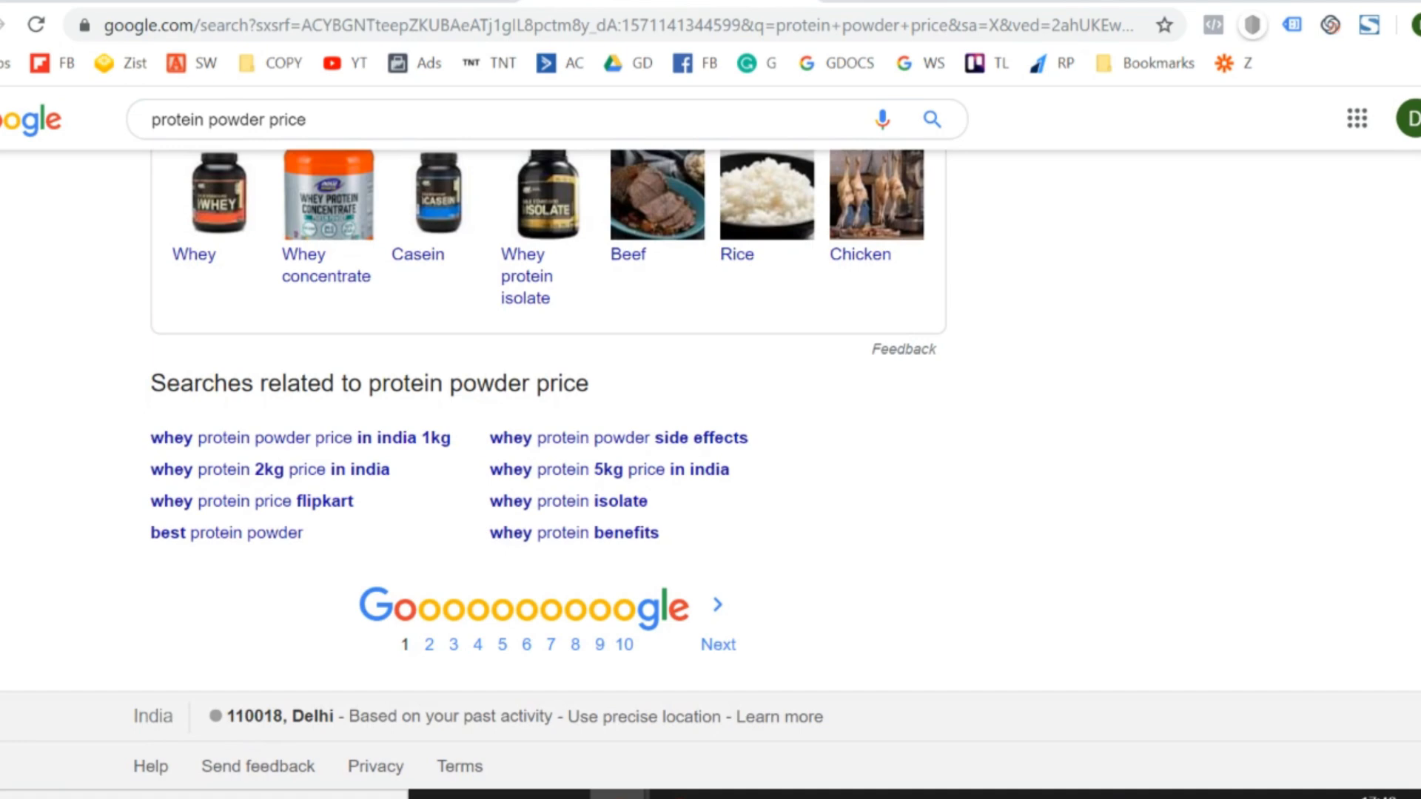
left_click(294, 473)
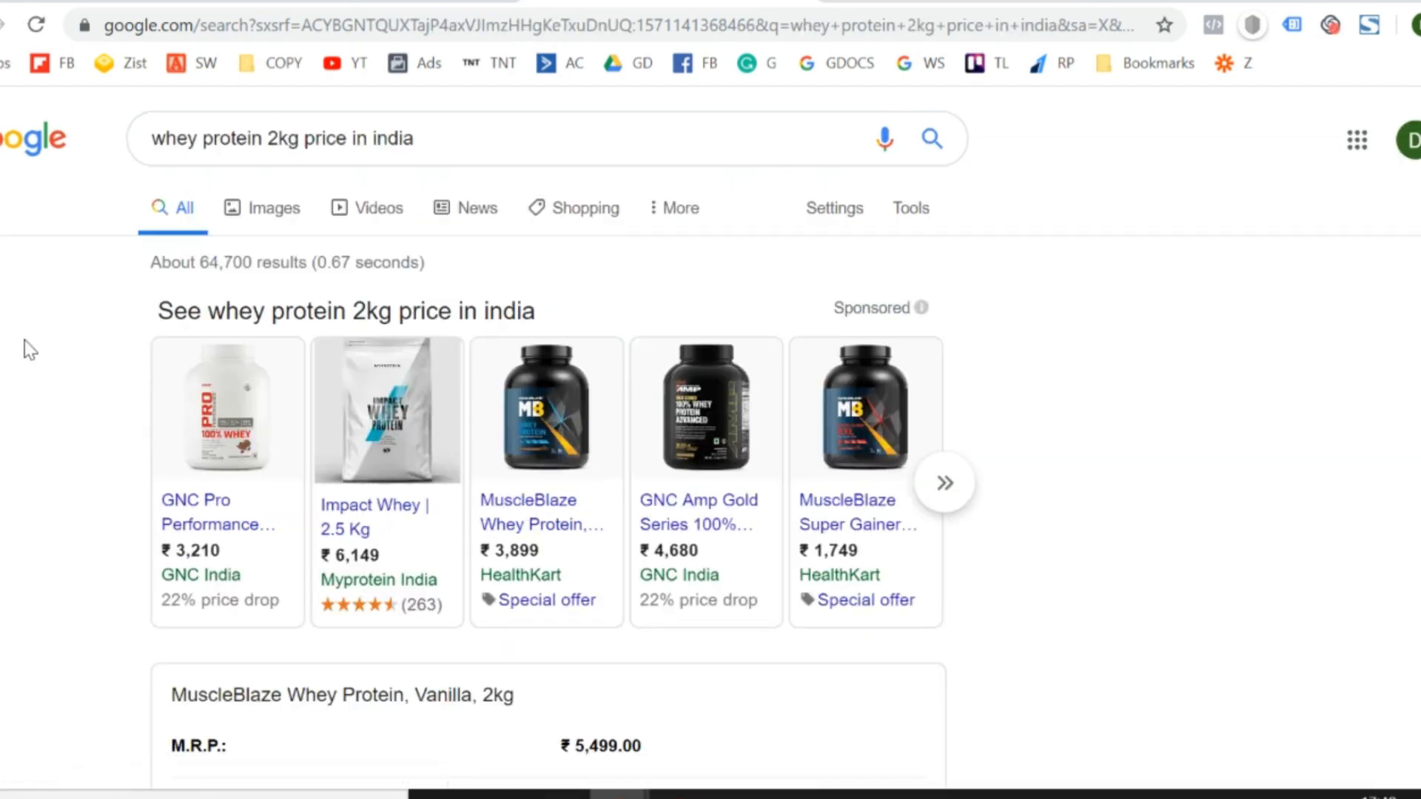
scroll(28, 348, "down", 20)
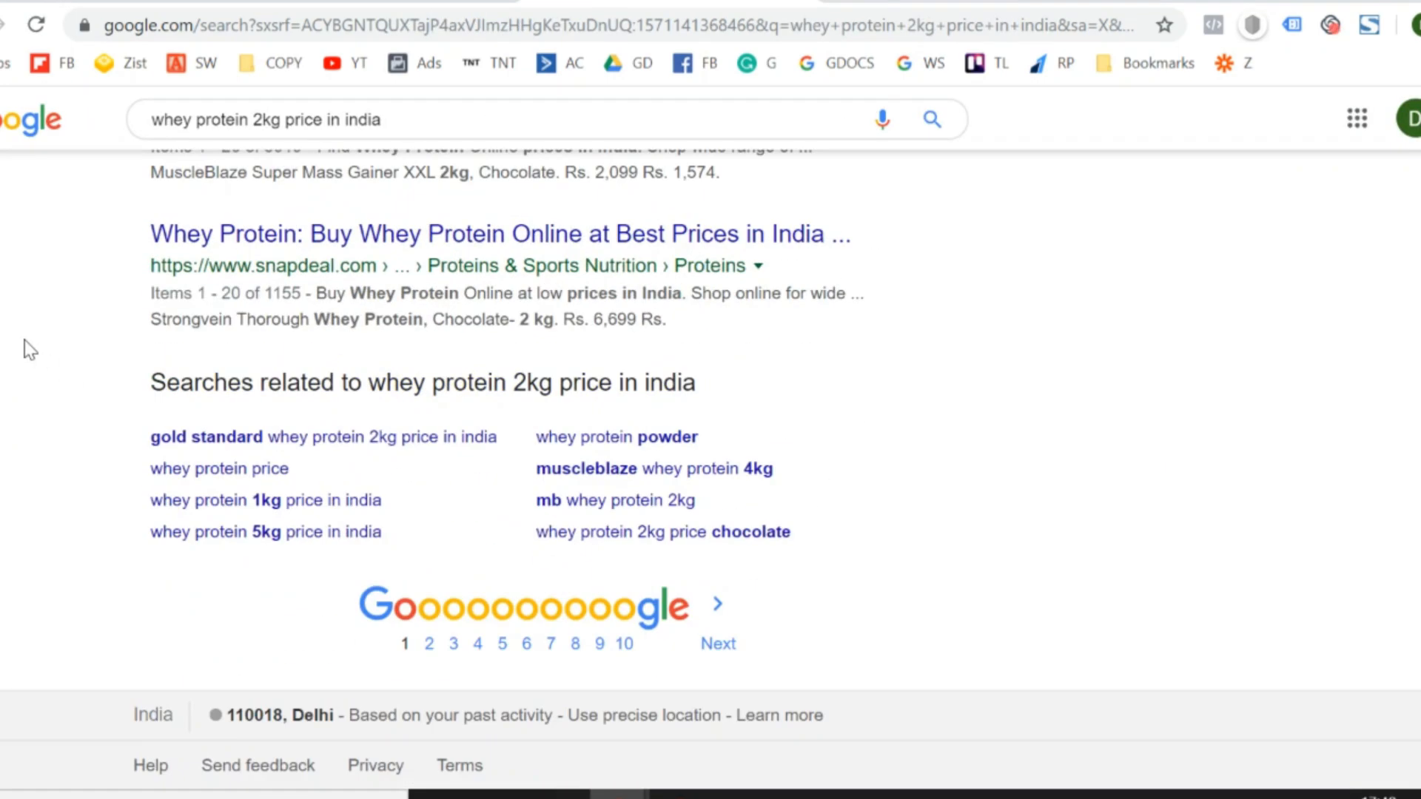
left_click_drag(151, 437, 842, 532)
key("ctrl+c")
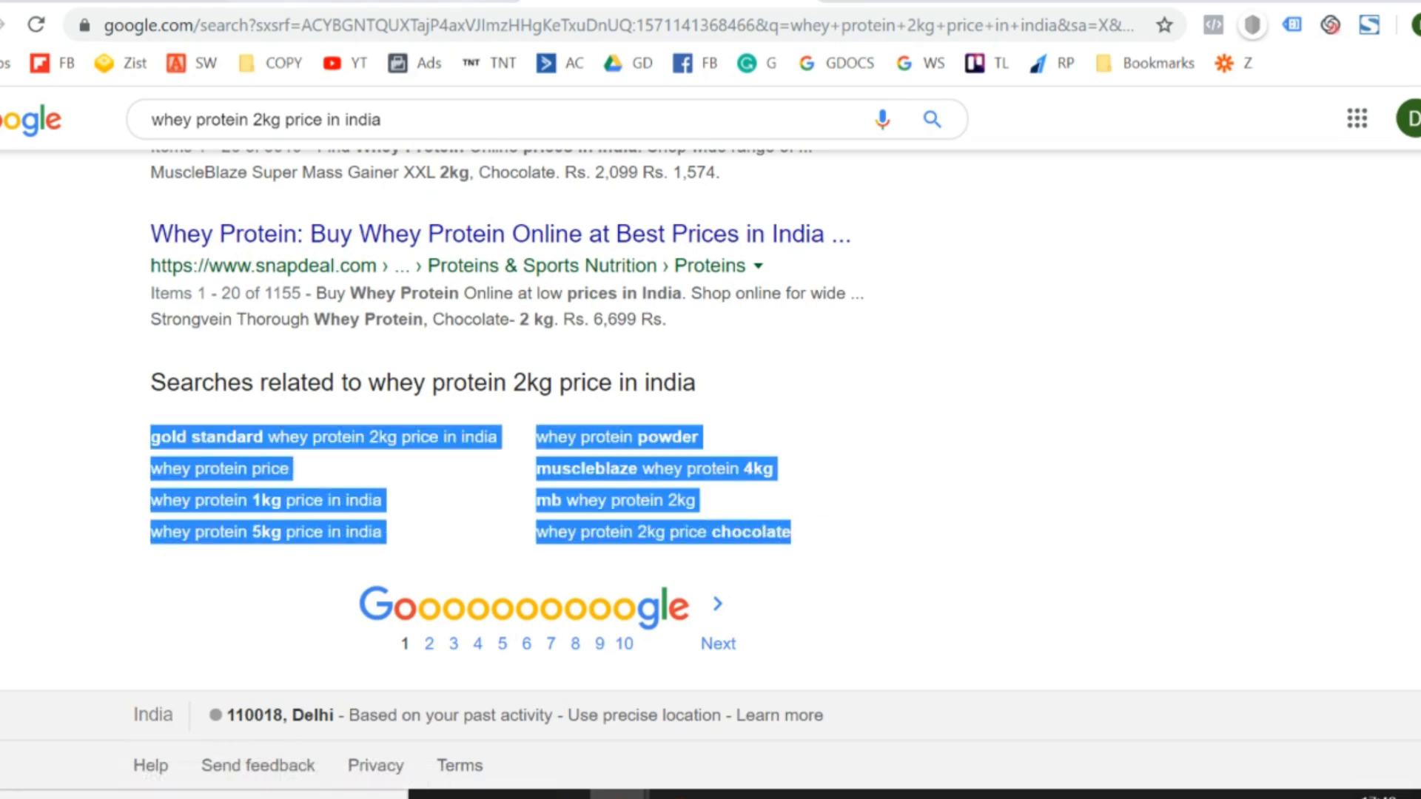
- Paste the whey protein 2kg price suggestions as values only into column A of the Keywords sheet, directly below the existing list
left_click(268, 2)
key("alt+e")
key("s")
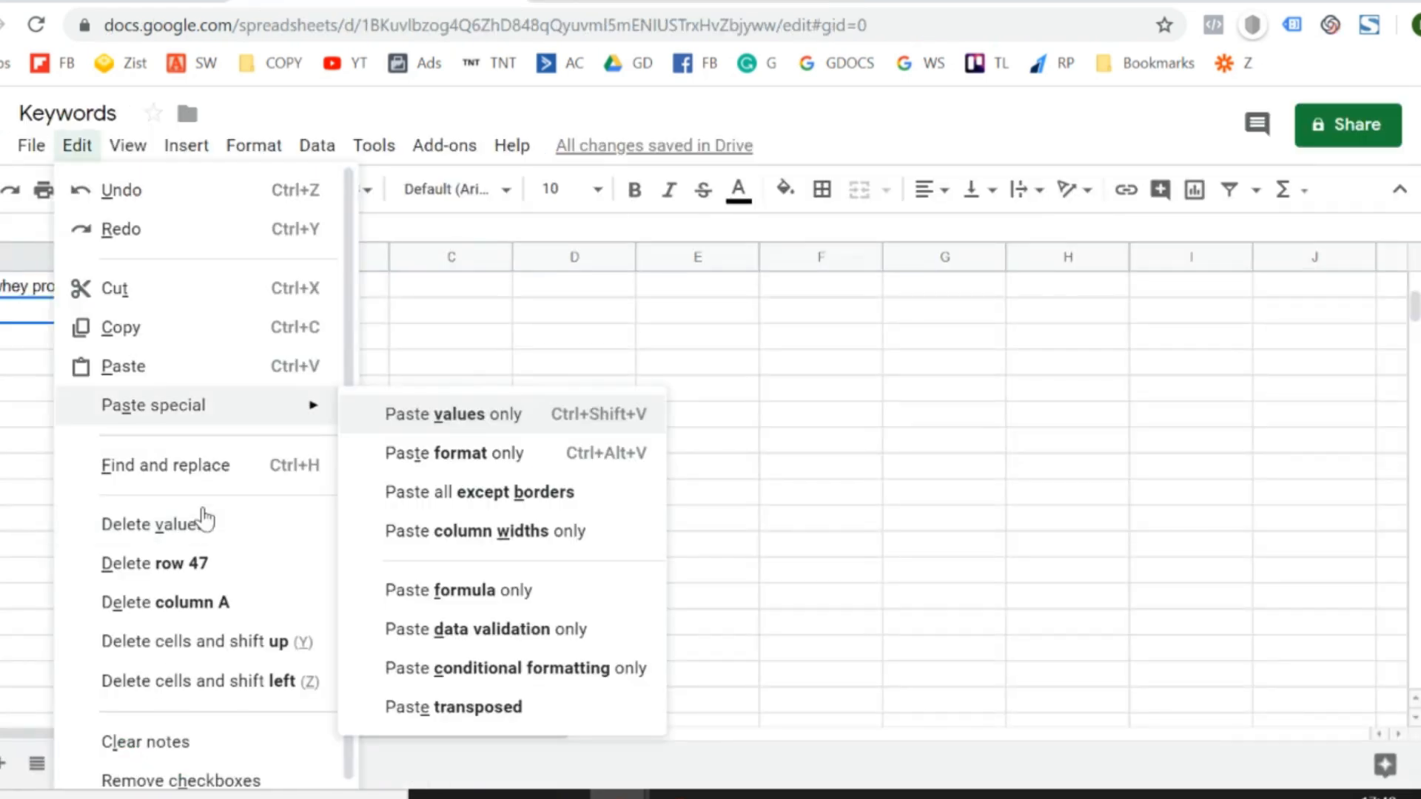
left_click(474, 413)
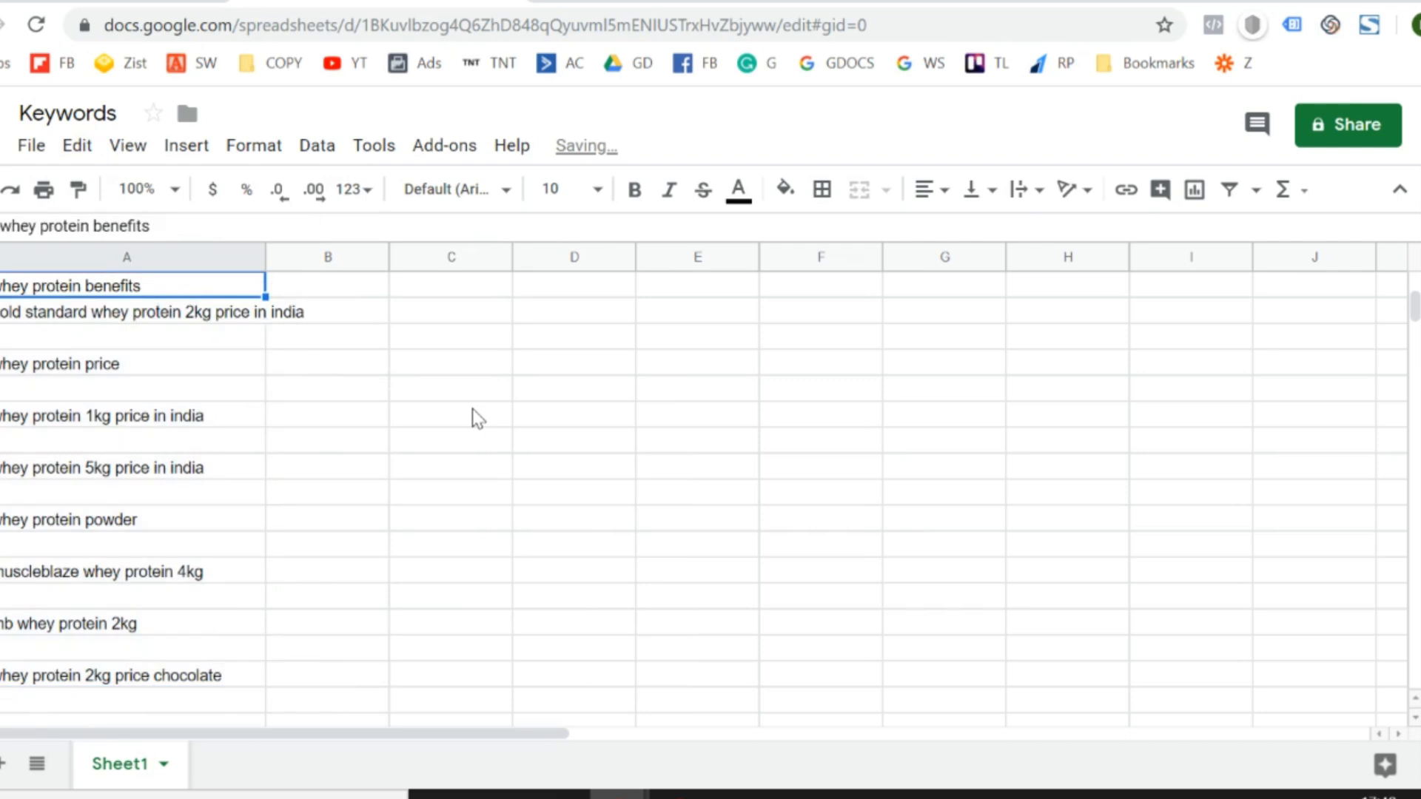
key("ctrl+Up")
key("ctrl+Up")
key("ctrl+Up")
key("ctrl+Up")
key("ctrl+Up")
key("ctrl+Up")
key("ctrl+Up")
key("ctrl+Up")
key("ctrl+Up")
key("ctrl+Up")
key("ctrl+Up")
key("ctrl+Up")
key("ctrl+Up")
key("ctrl+Up")
key("ctrl+Up")
key("ctrl+Up")
key("ctrl+Up")
key("ctrl+Up")
key("ctrl+Up")
key("ctrl+Up")
key("Down")
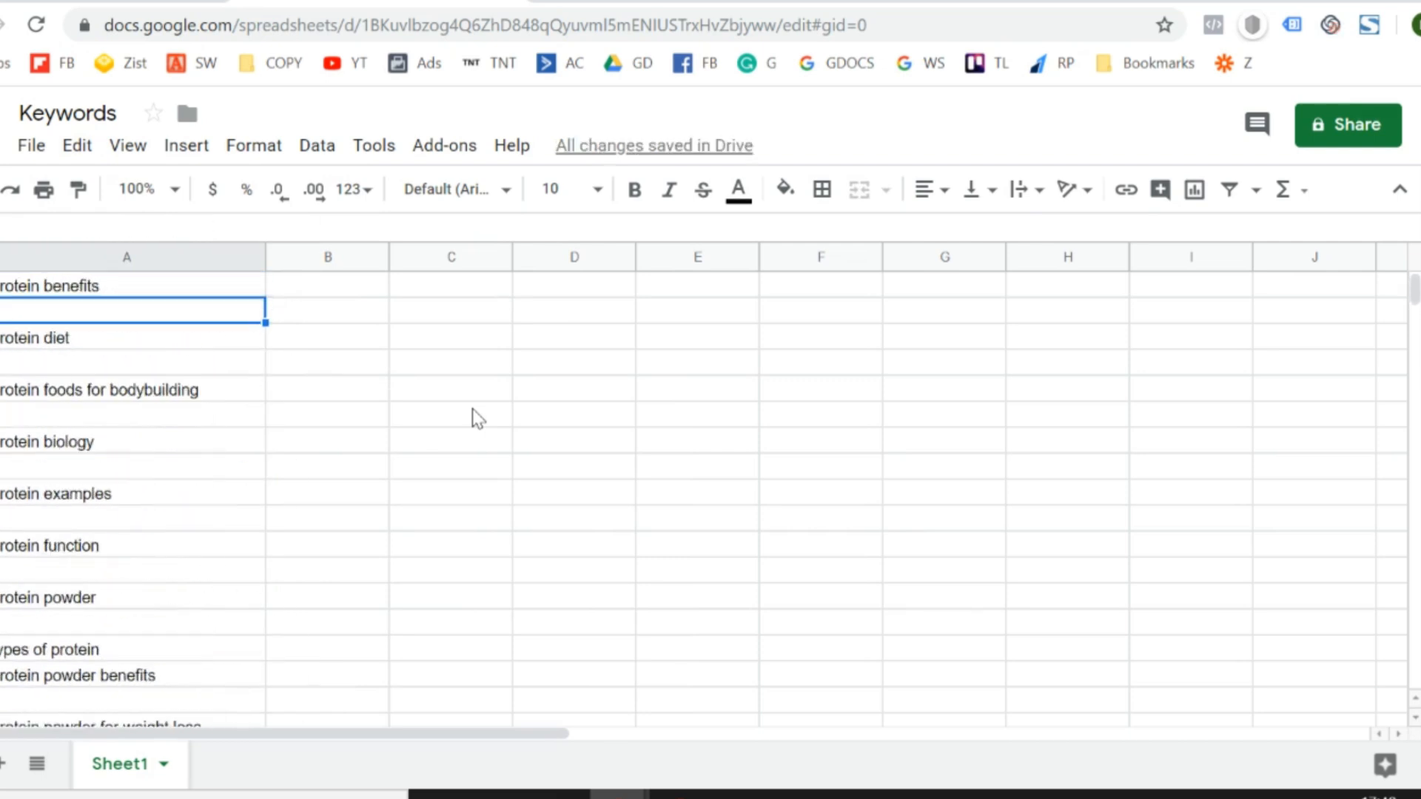
key("Up")
left_click(375, 152)
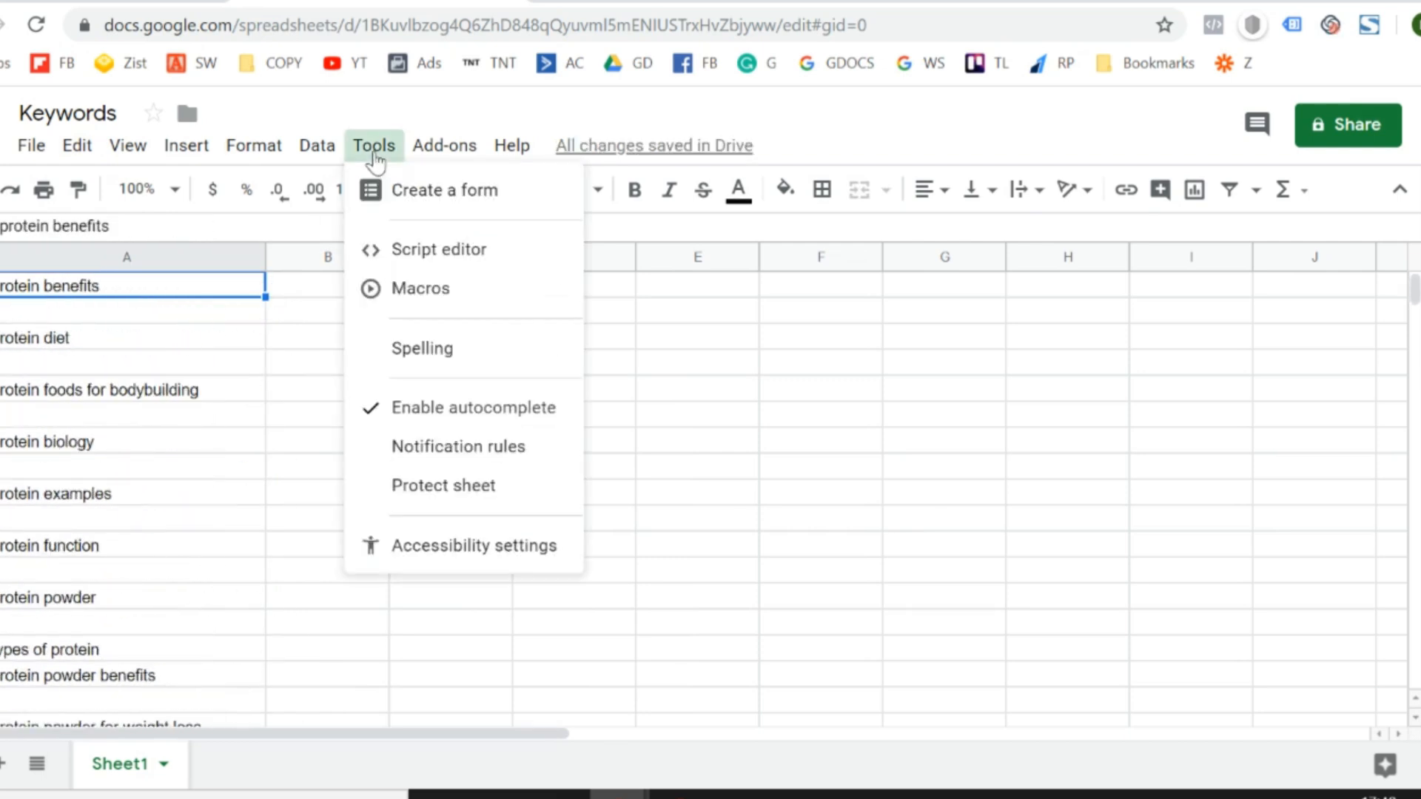
mouse_move(308, 161)
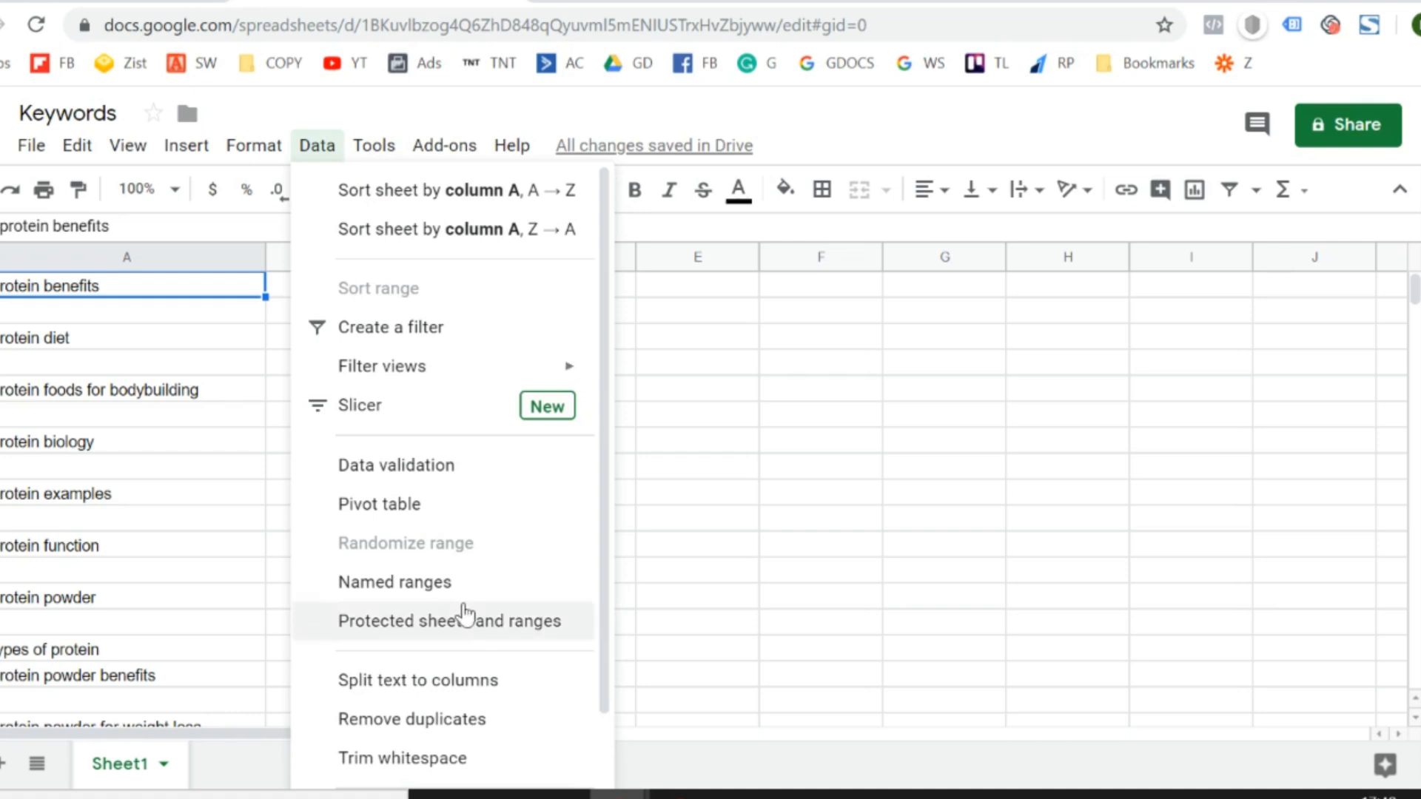
scroll(464, 613, "down", 1)
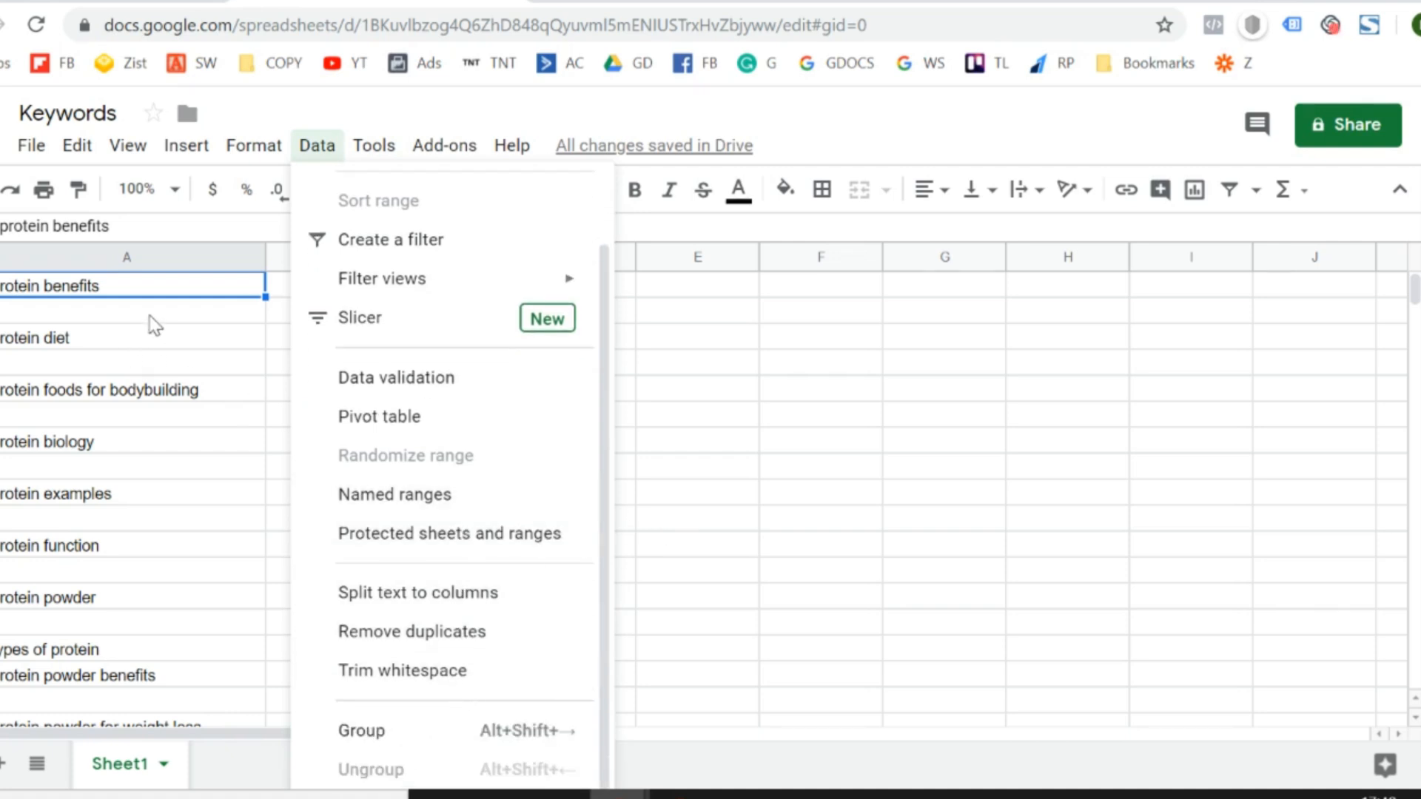
scroll(506, 533, "up", 1)
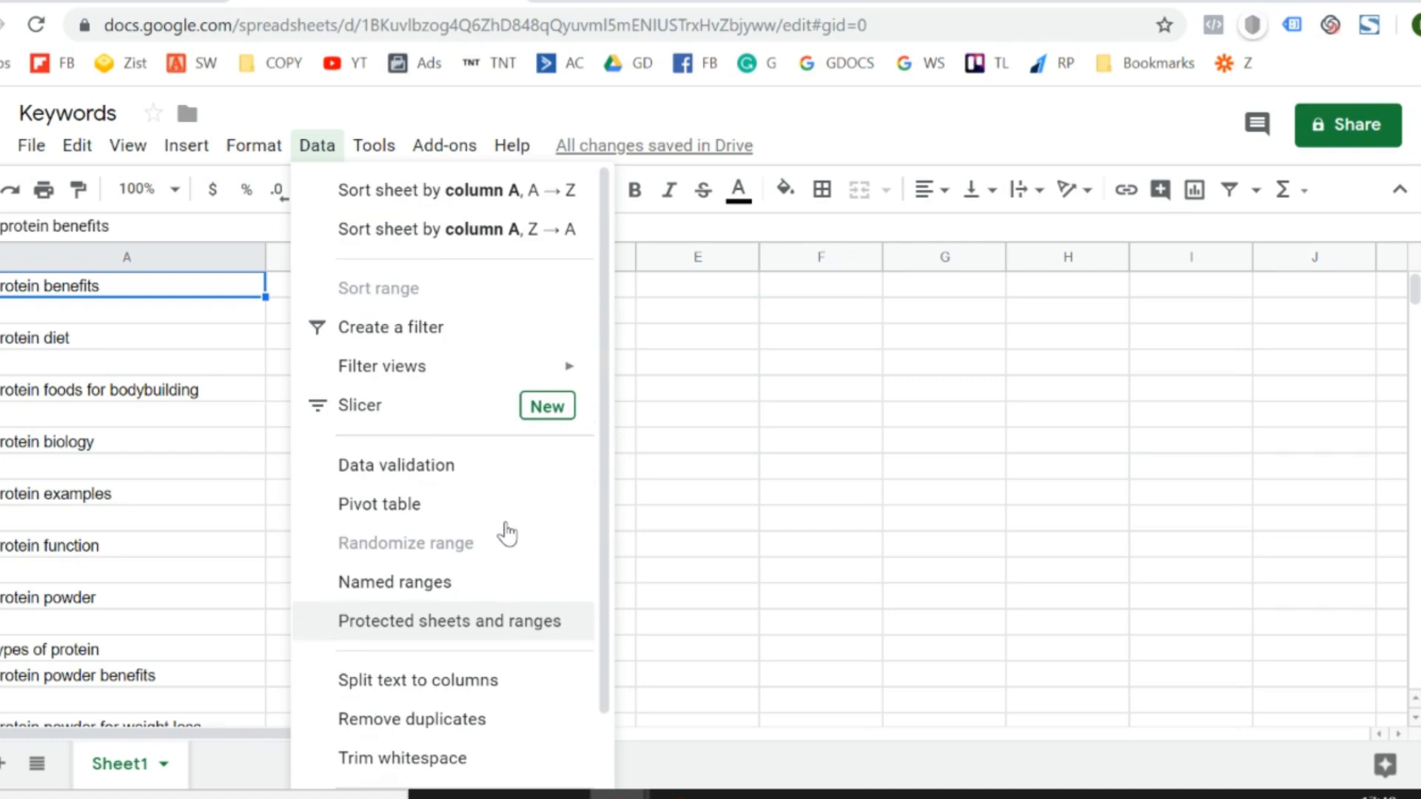
left_click(698, 524)
- Insert one blank row above row 1 of the keyword list
key("Left")
key("Left")
key("Left")
key("Left")
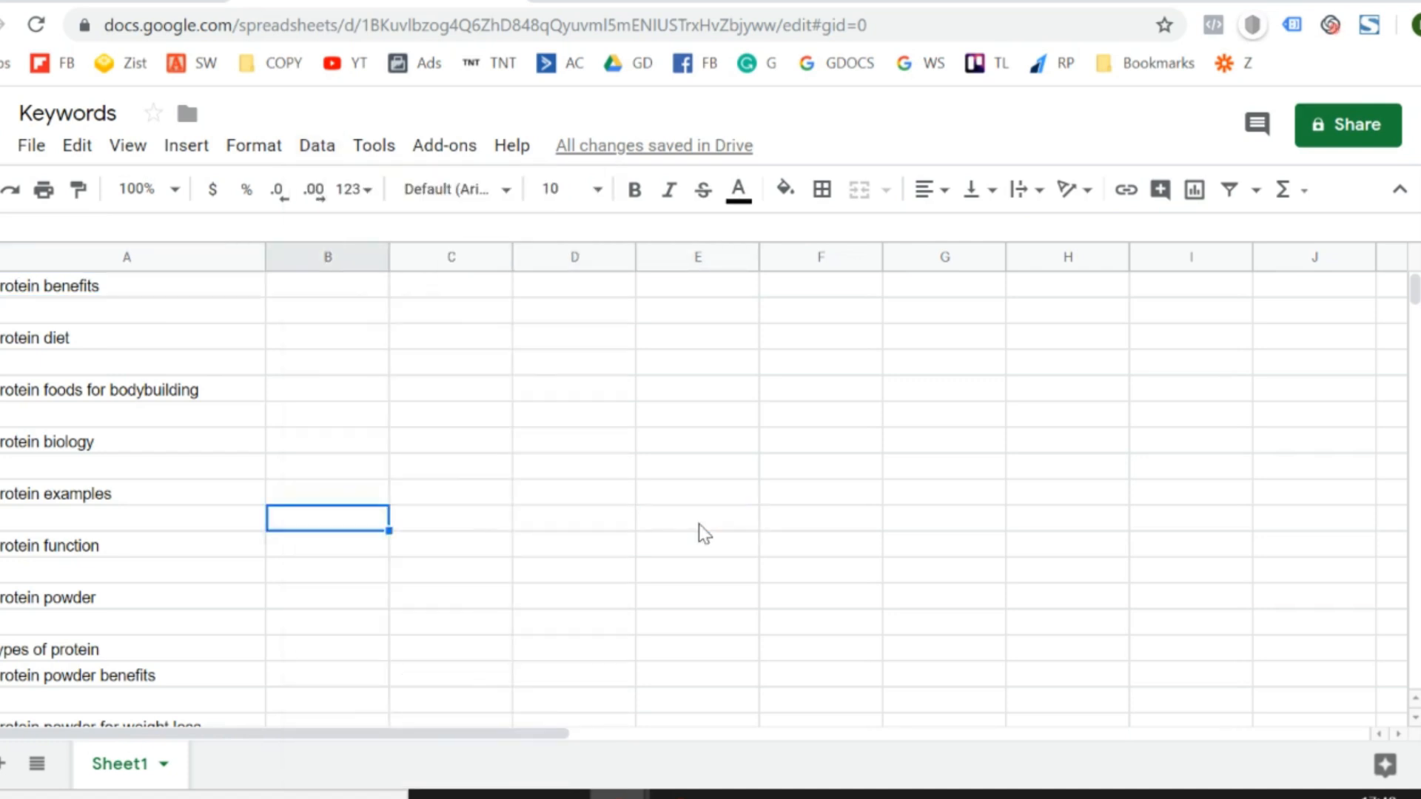
key("Up")
key("Up")
key("Up")
key("Up")
key("Up")
key("Up")
key("Up")
key("Up")
key("Up")
key("shift+space")
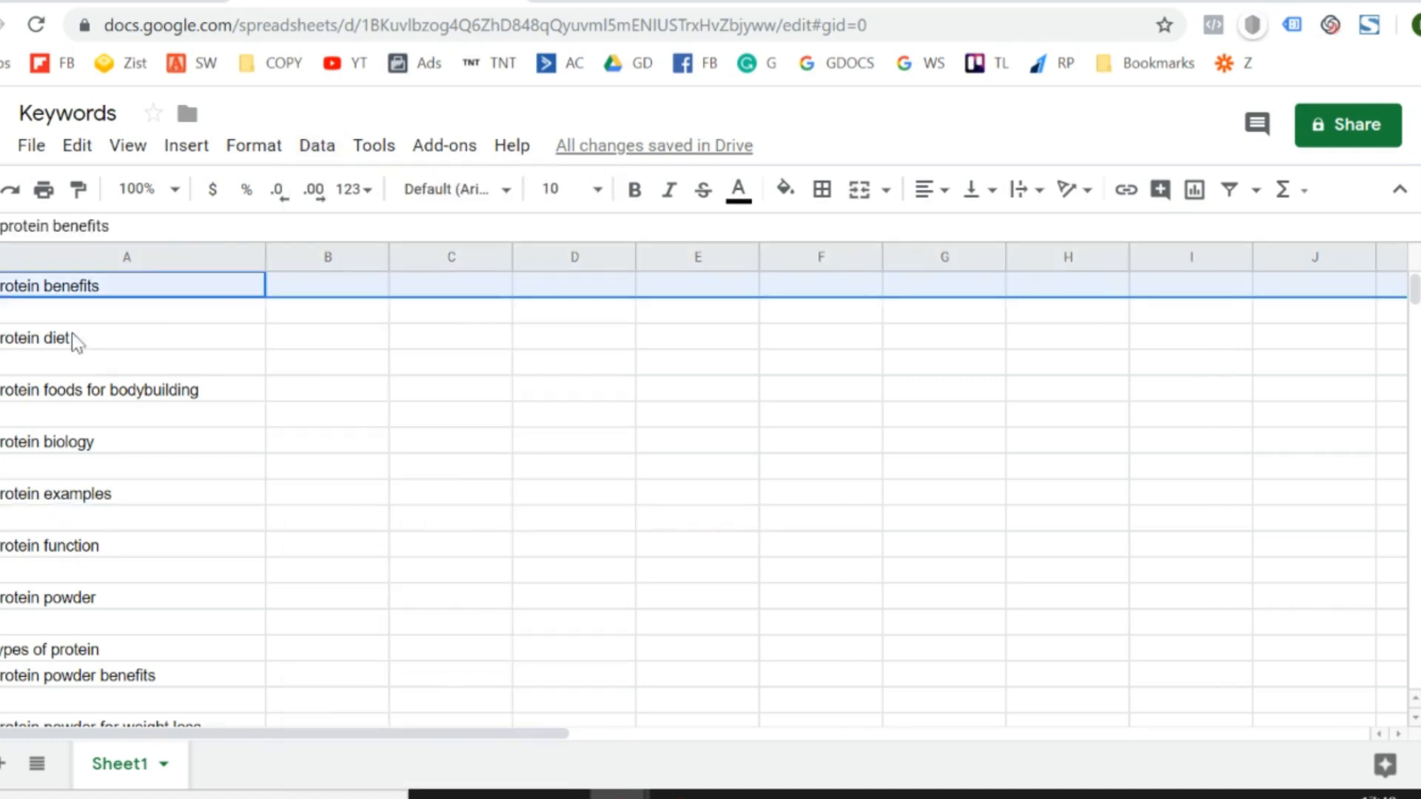
right_click(4, 286)
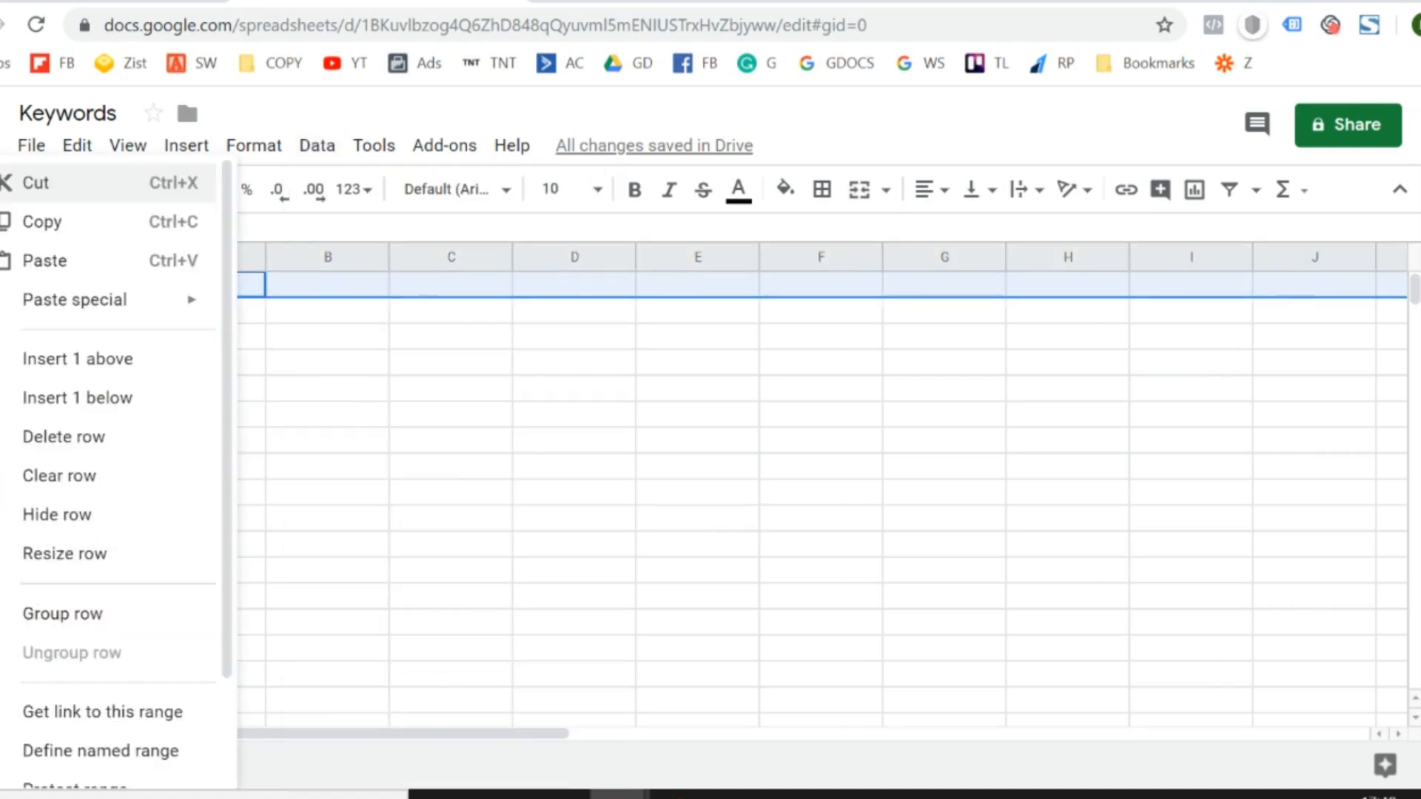
left_click(71, 368)
- Enter the header "Keyword" in cell A1
key("Up")
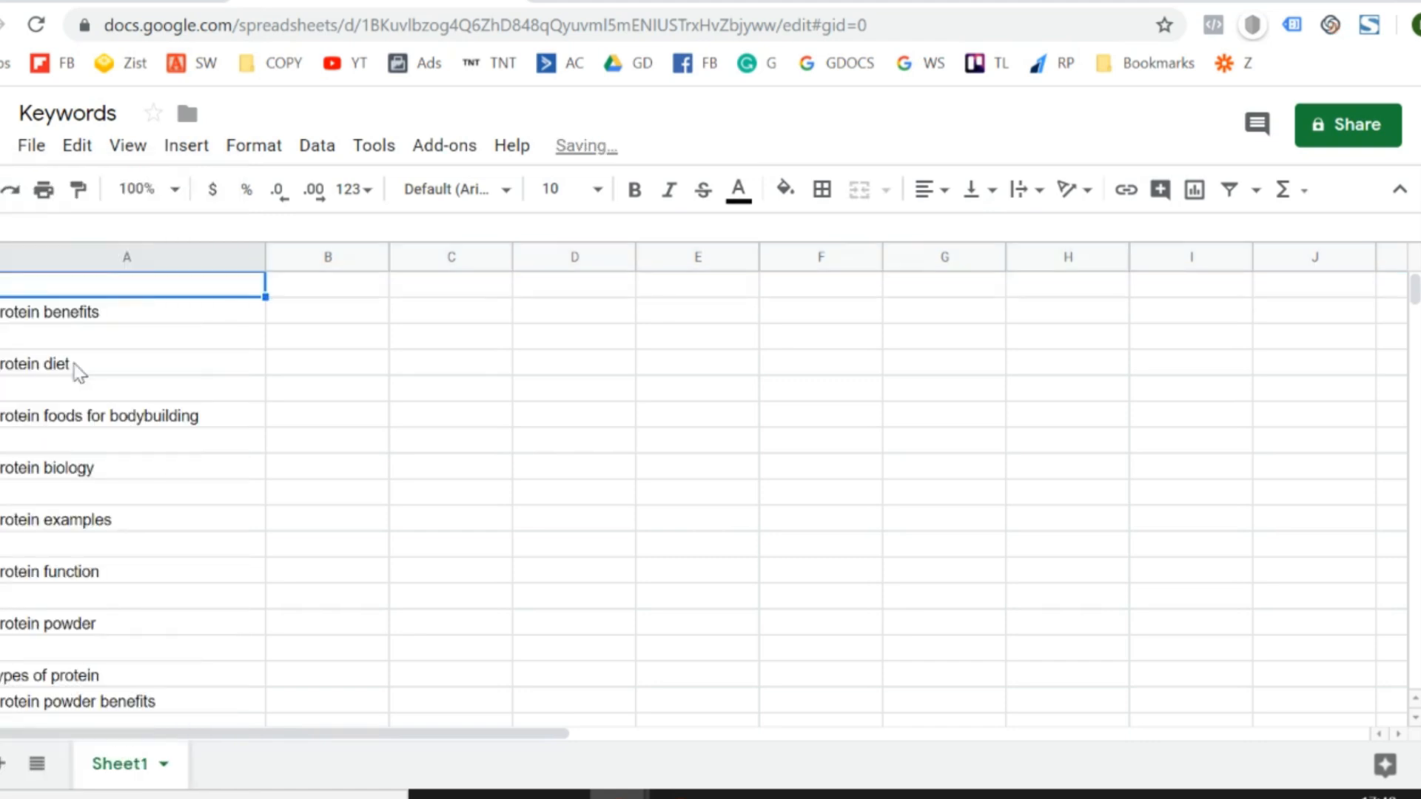
type("Keyword")
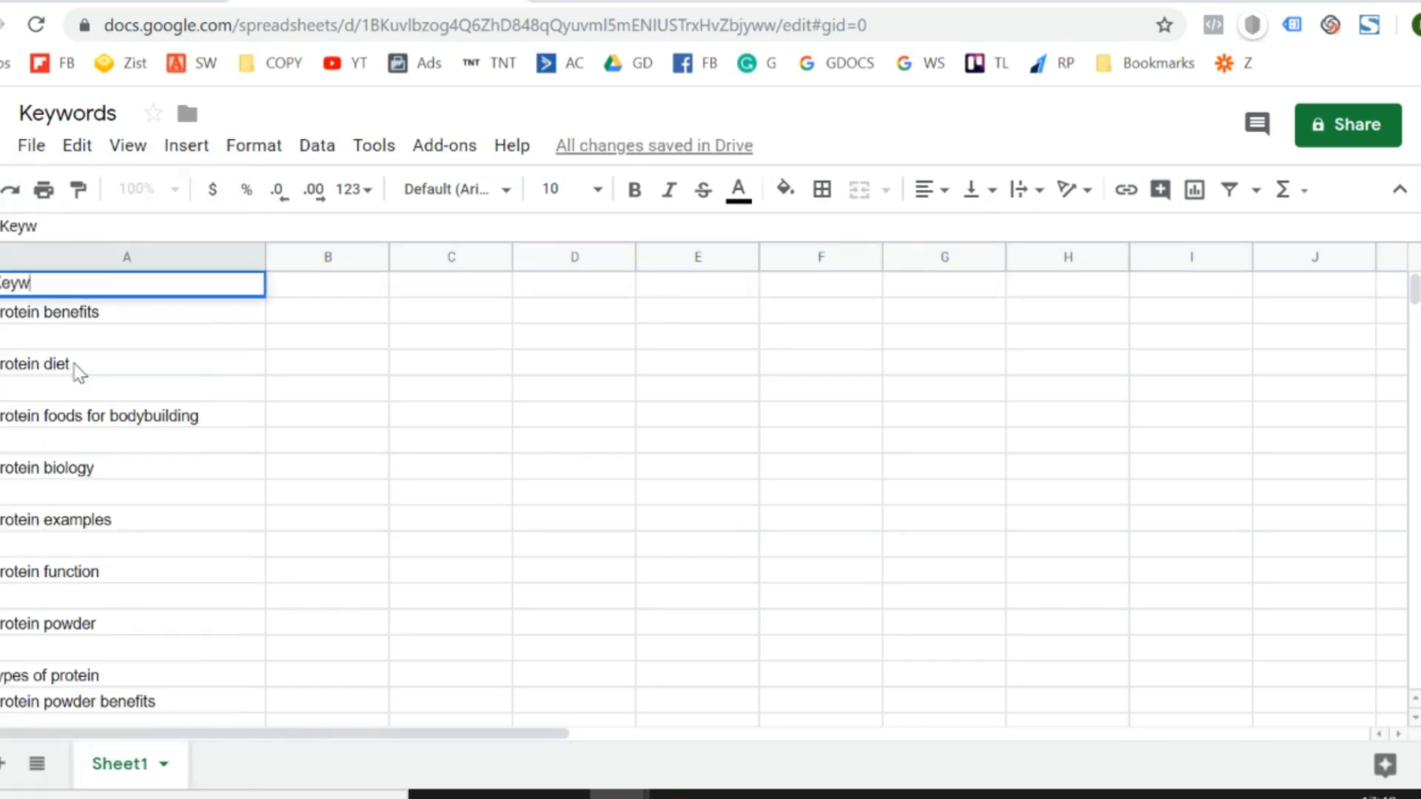
key("Return")
- Create a filter on column A covering the Keyword header down to the last keyword, "whey protein 2kg price chocolate"
key("Up")
key("shift+Down")
key("shift+Down")
key("shift+Down")
key("shift+Down")
key("shift+Down")
key("shift+Down")
key("shift+Down")
key("shift+Down")
key("shift+Down")
key("shift+Down")
key("shift+Down")
key("shift+Down")
key("shift+Down")
key("shift+Down")
key("shift+Down")
key("shift+Down")
key("shift+Down")
key("shift+Down")
key("shift+Down")
key("shift+Down")
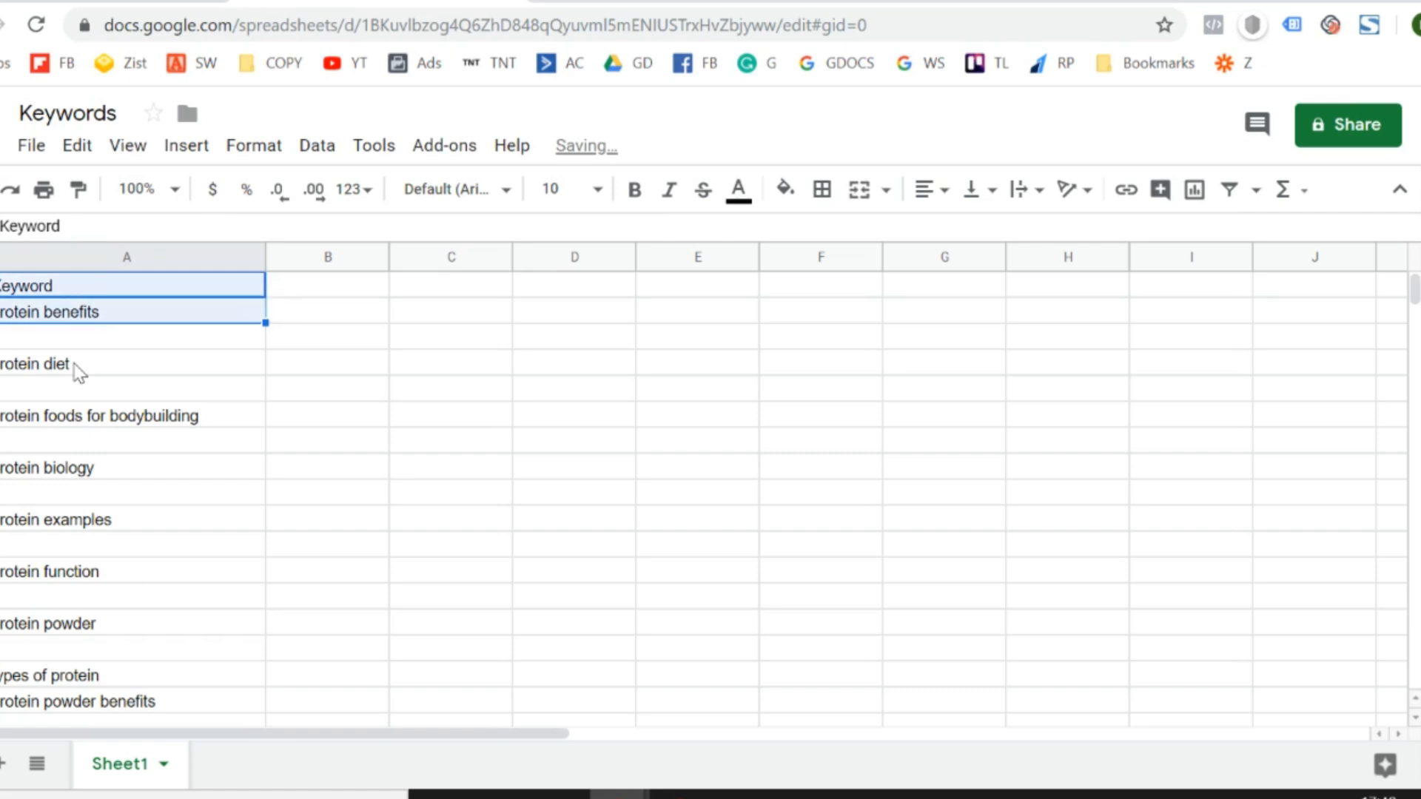
key("shift+Down")
key("shift+Down")
key("shift+Down")
key("shift+Down")
key("shift+Down")
key("shift+Down")
key("shift+Down")
key("shift+Down")
key("shift+Down")
key("shift+Down")
key("shift+Down")
key("shift+Down")
key("shift+Down")
key("shift+Down")
key("shift+Down")
key("shift+Down")
key("shift+Down")
key("shift+Down")
key("shift+Down")
key("shift+Down")
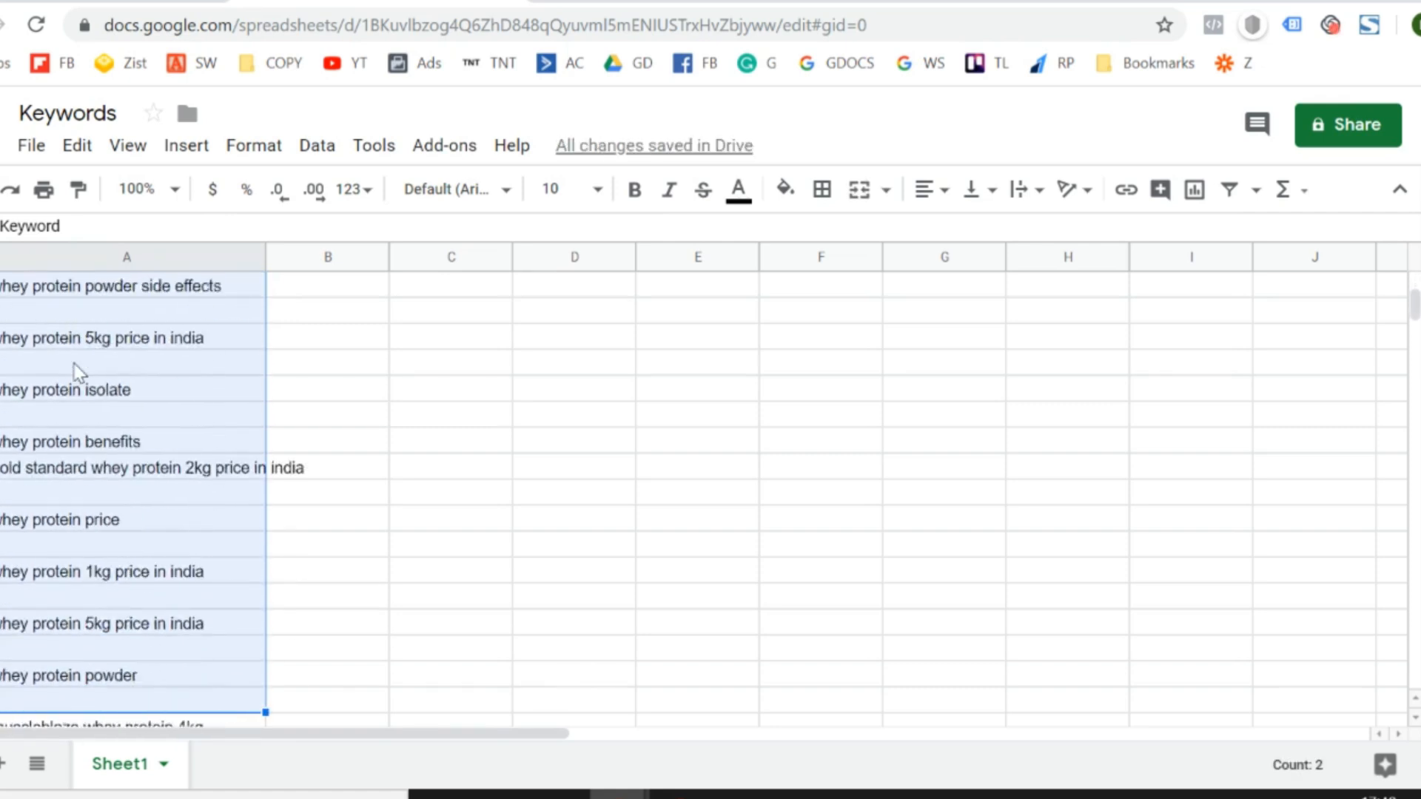
key("shift+Up")
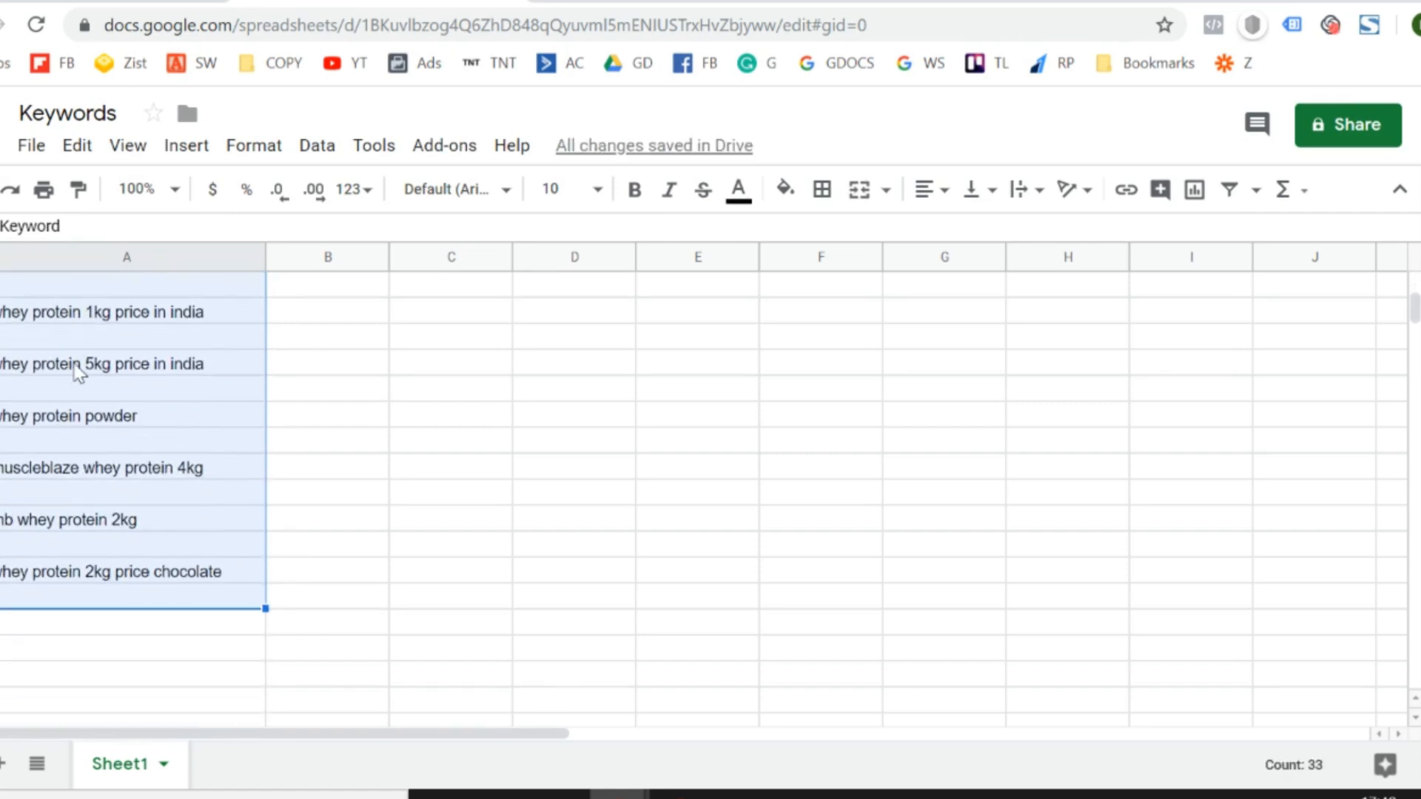
key("shift+Up")
left_click(317, 147)
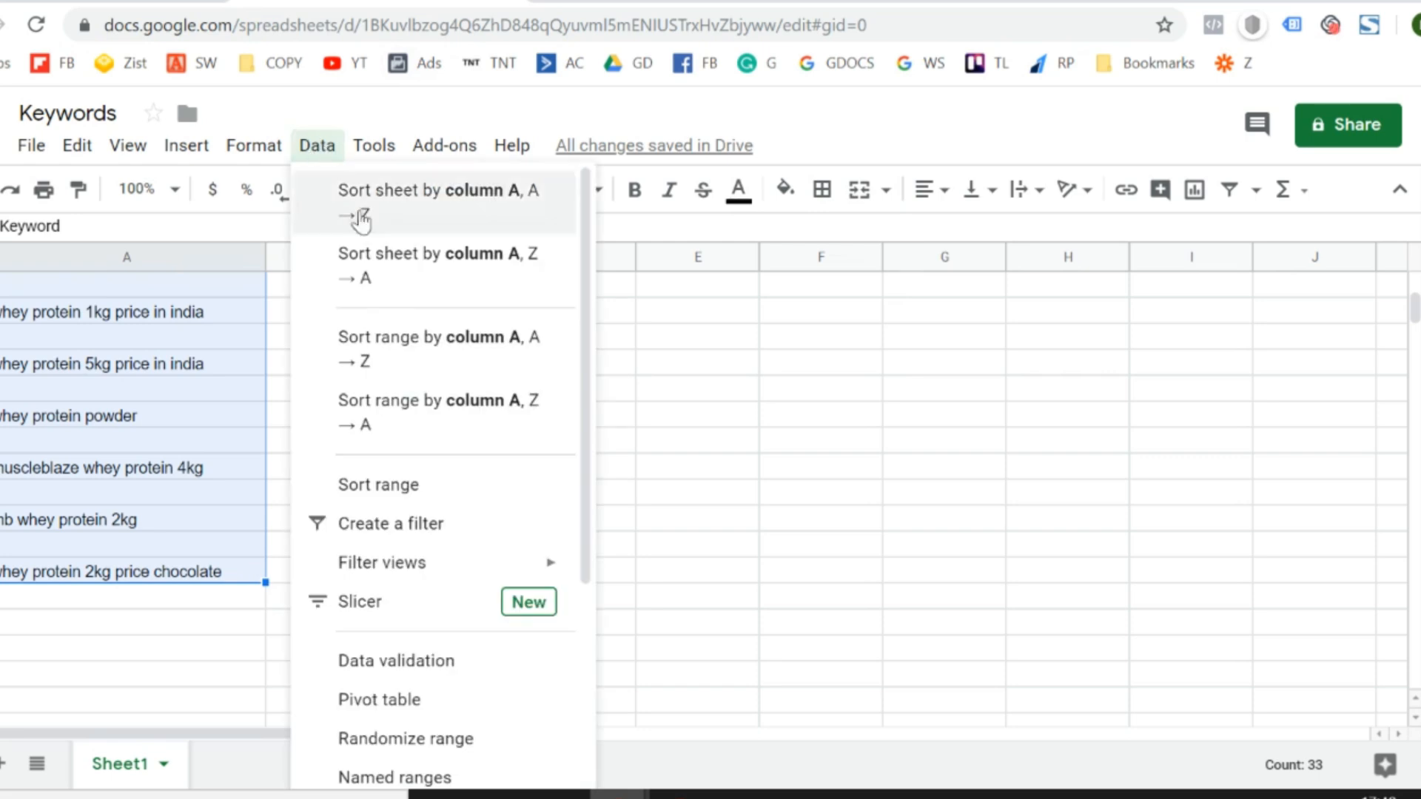
left_click(434, 523)
key("Right")
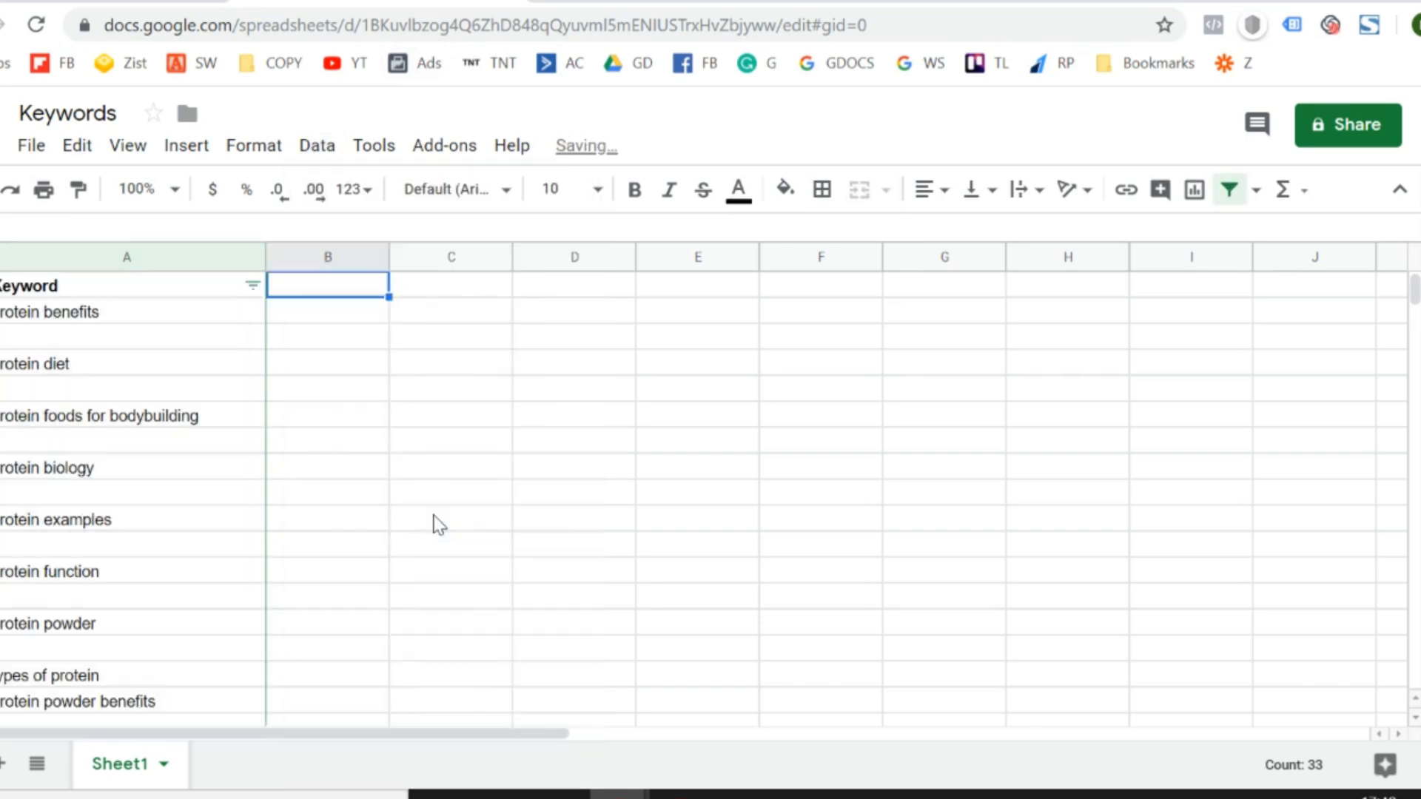
- Filter the Keyword column by values to hide the blank rows
key("Left")
key("Down")
key("Up")
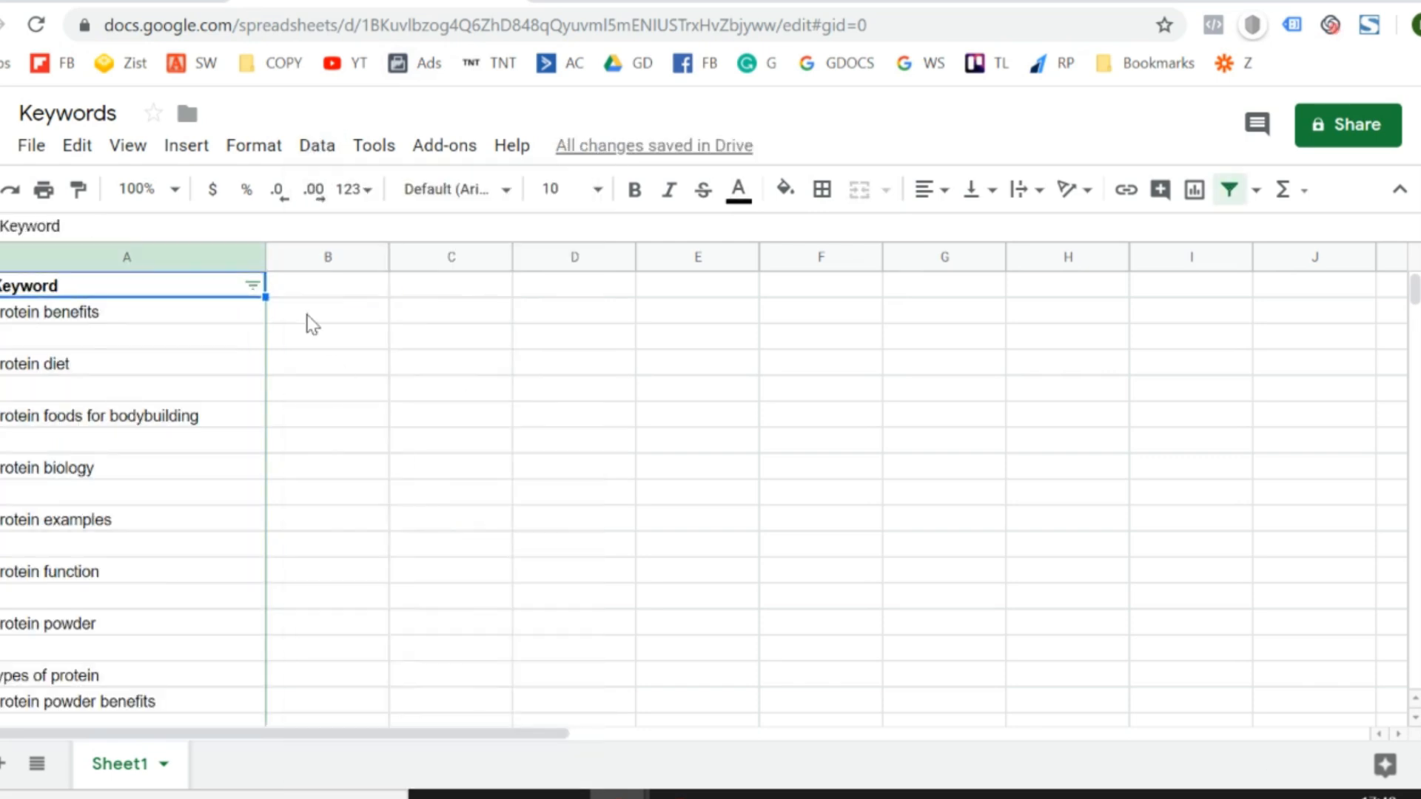
left_click(253, 286)
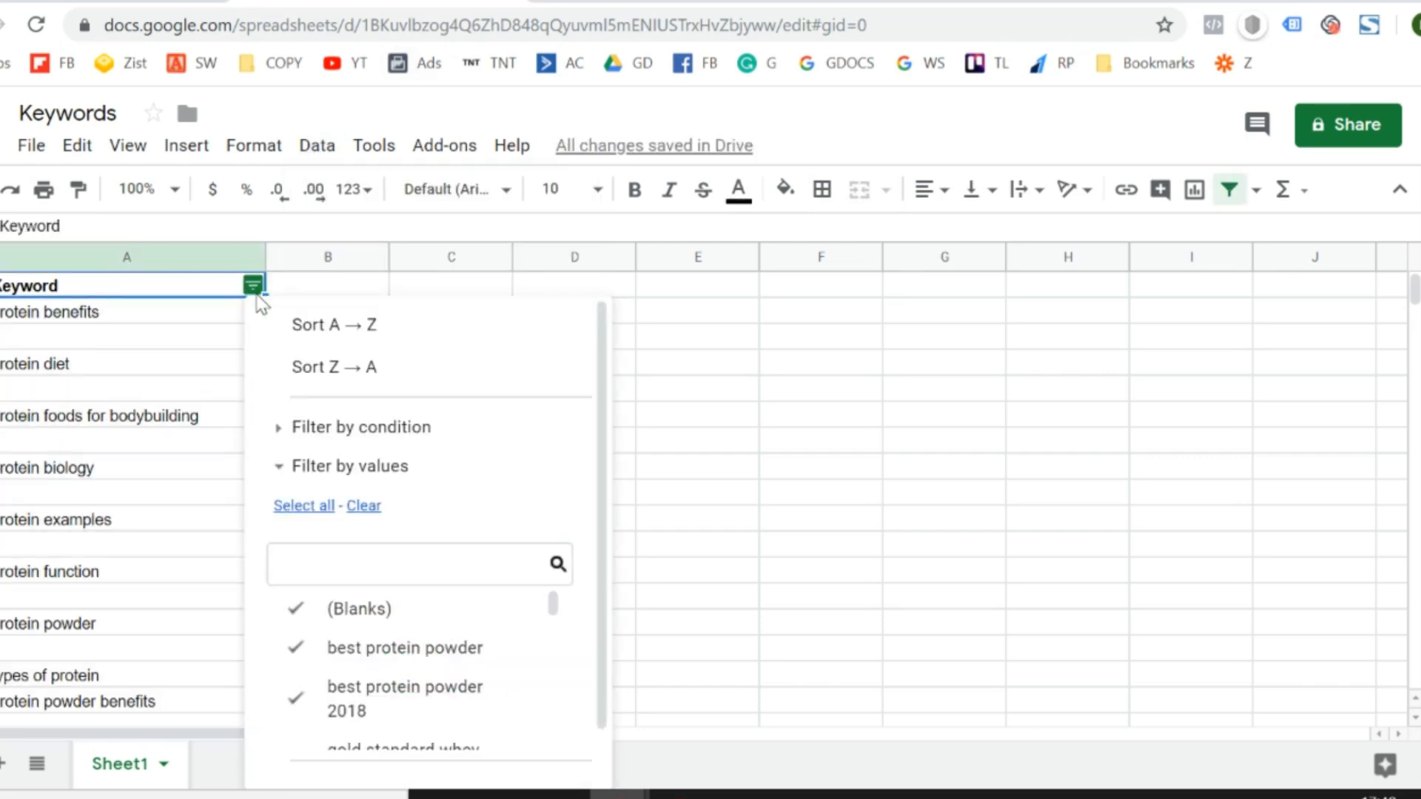
left_click(370, 607)
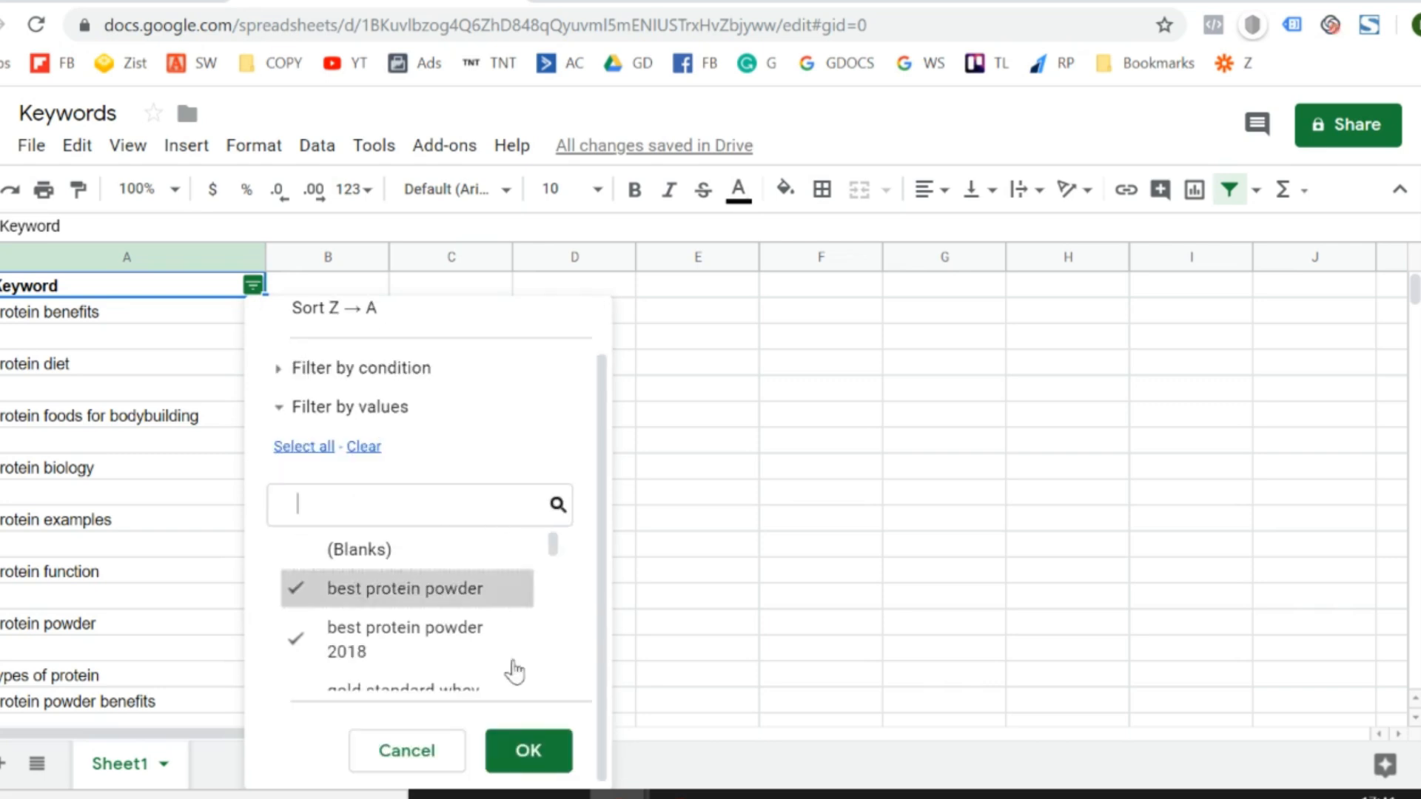
left_click(541, 760)
- Widen column A so that "gold standard whey protein 2kg price in india" fits inside it, and return to the start of the list
key("Down")
key("ctrl+Down")
key("Down")
key("Down")
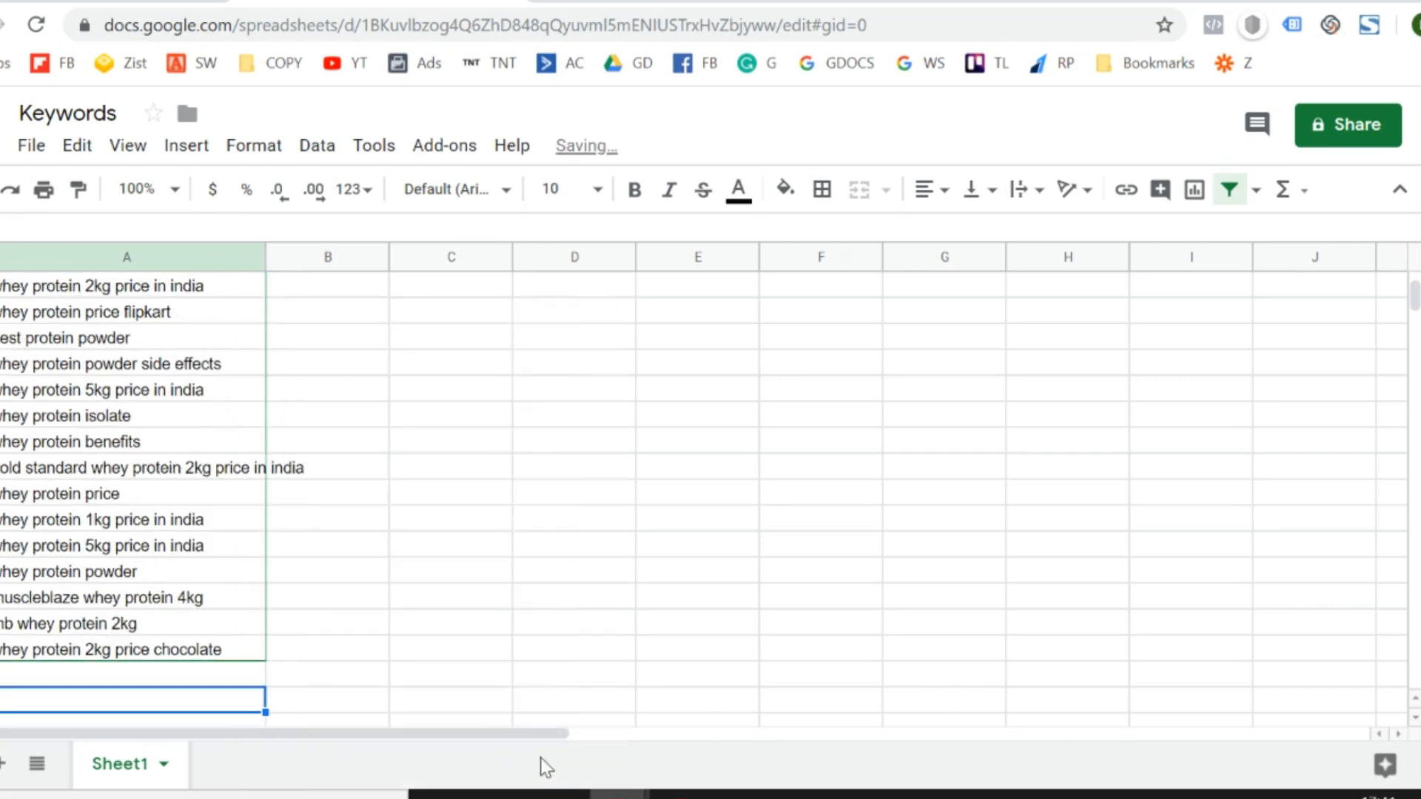
left_click_drag(263, 262, 311, 246)
key("Up")
key("Up")
key("ctrl+Up")
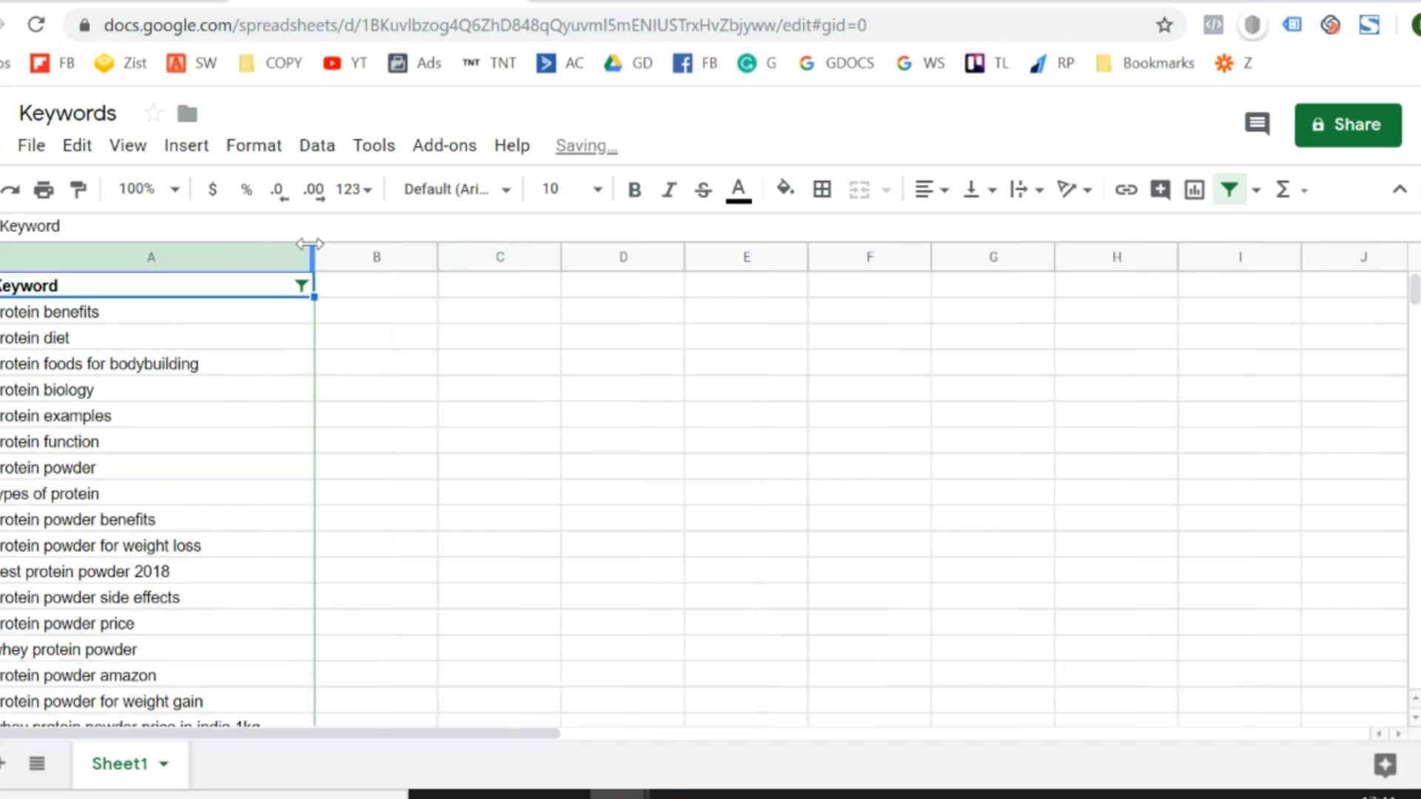
key("Down")
- Open the related Google search "whey protein price" and copy all of its related search suggestions
left_click(674, 2)
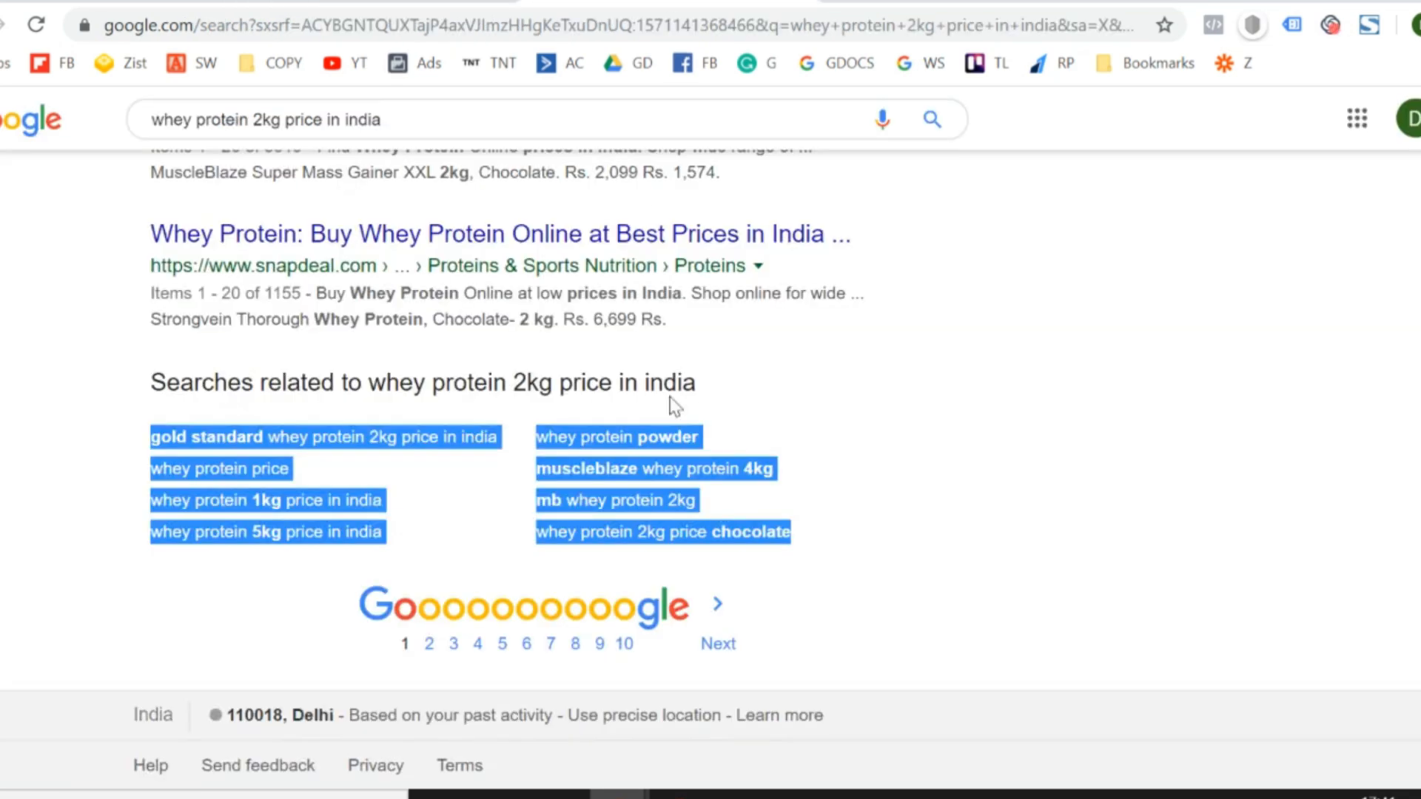
left_click(9, 465)
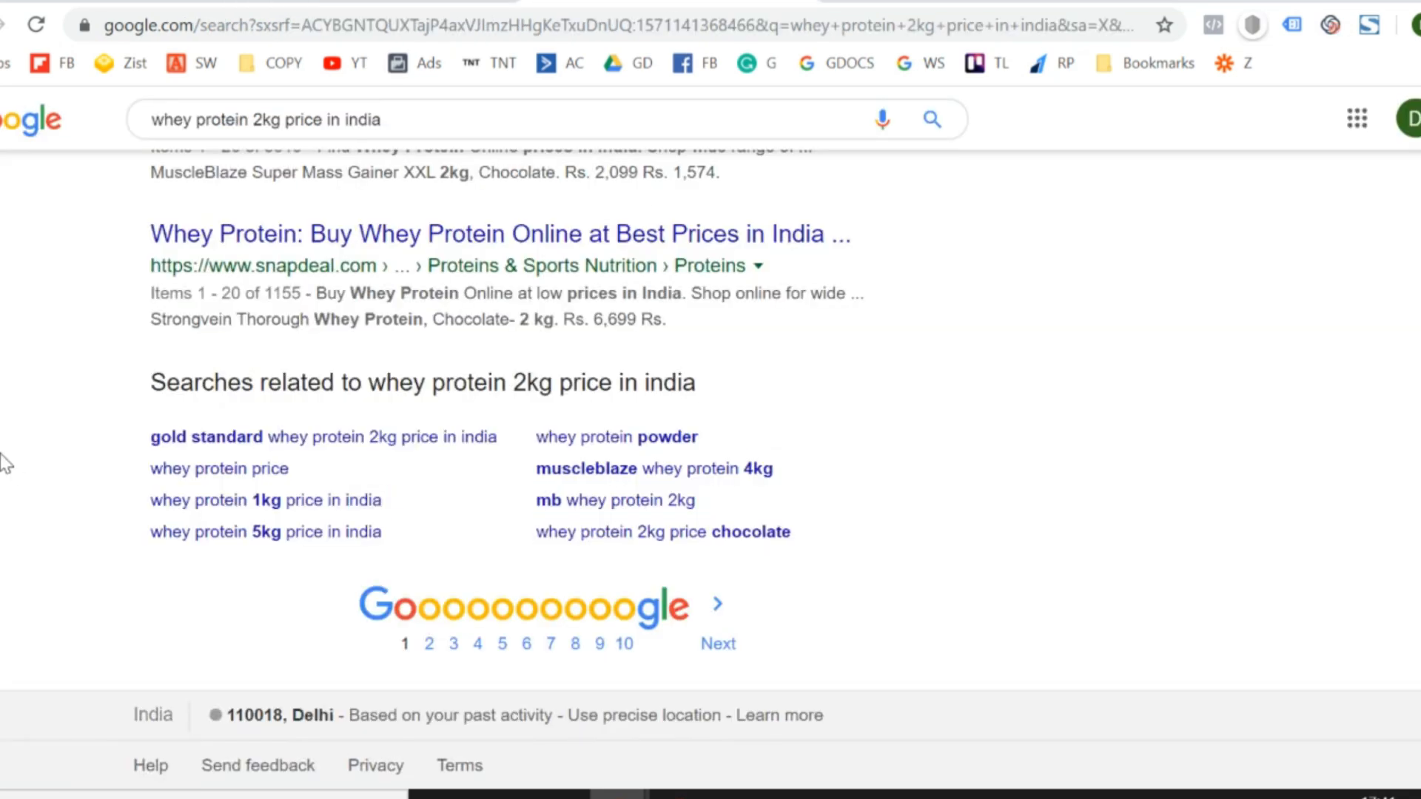
left_click(246, 475)
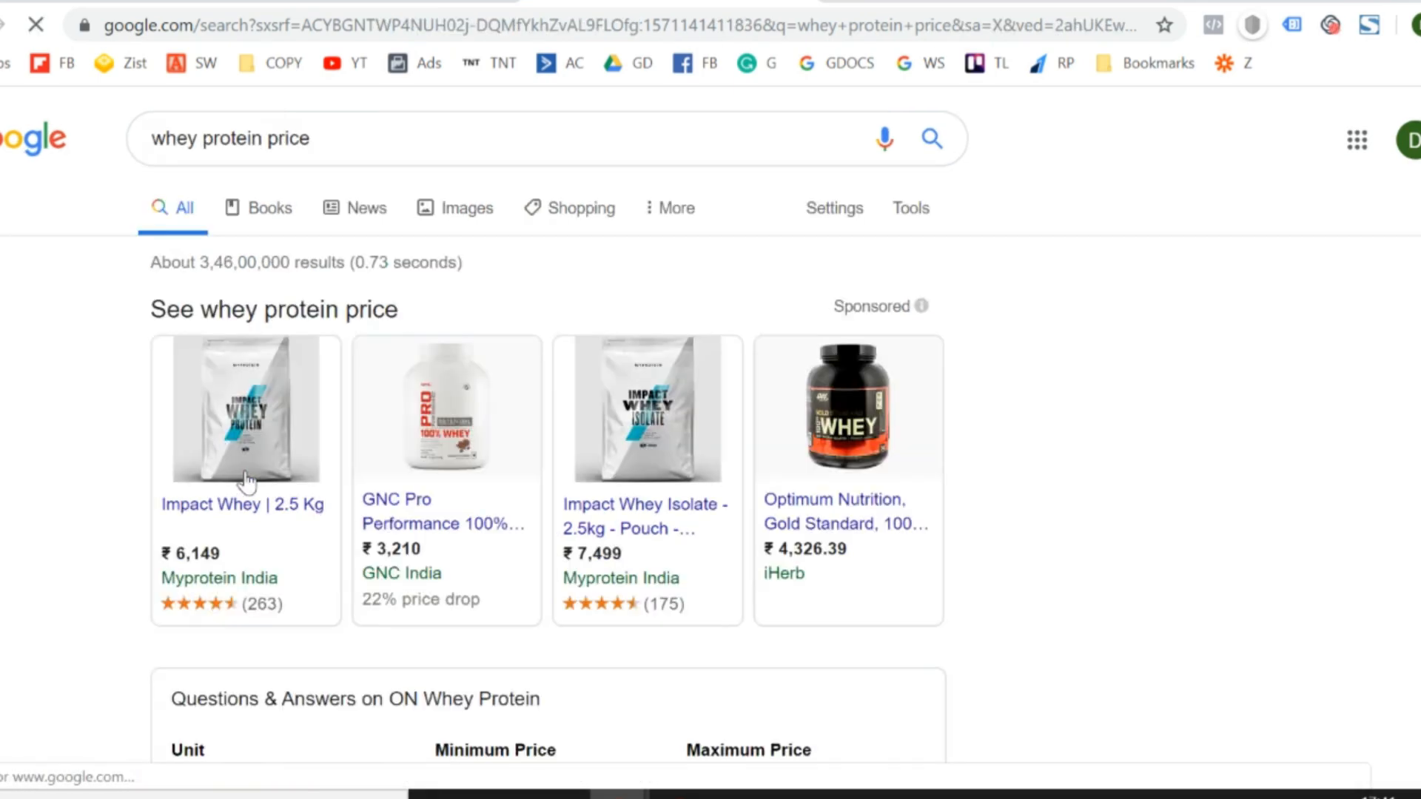
scroll(264, 394, "down", 15)
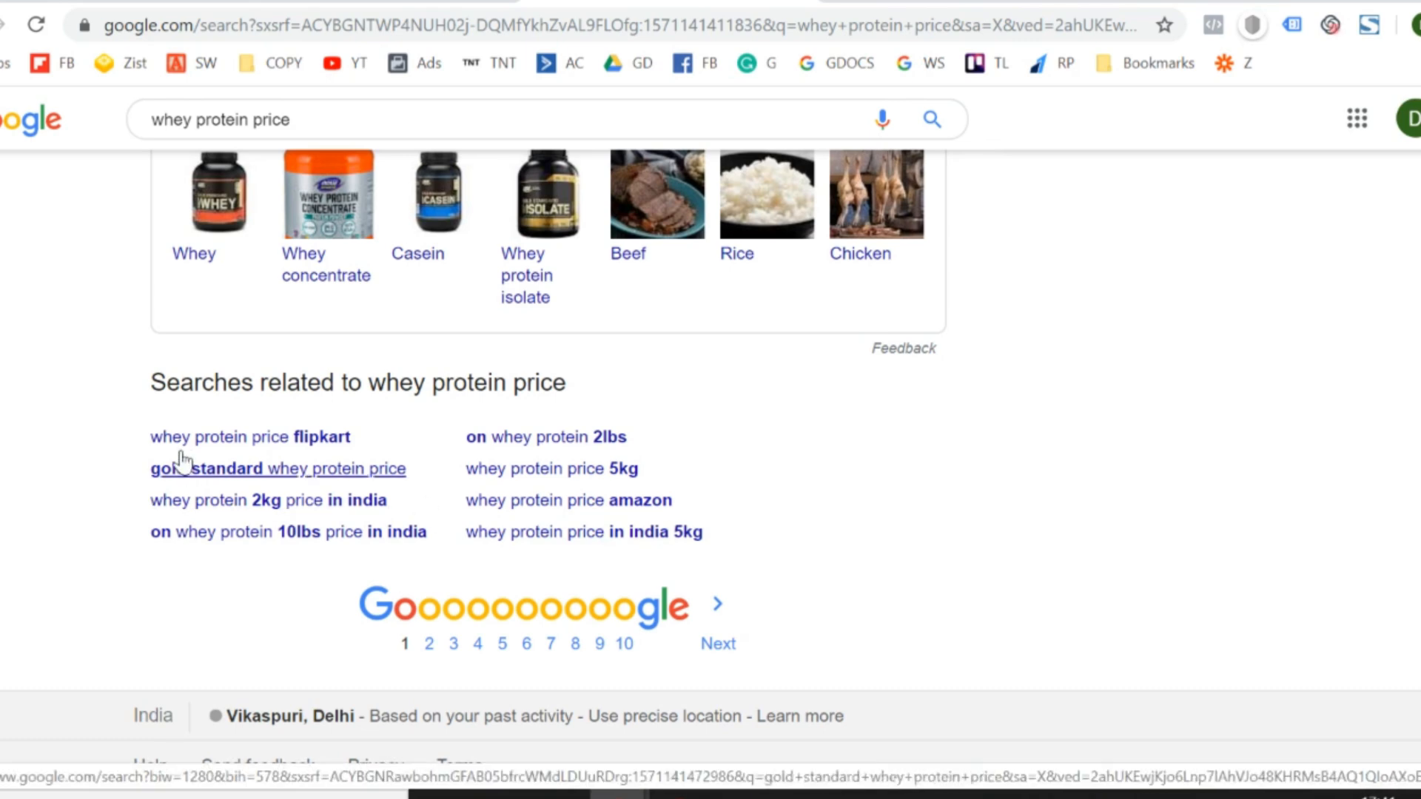
left_click_drag(142, 433, 744, 521)
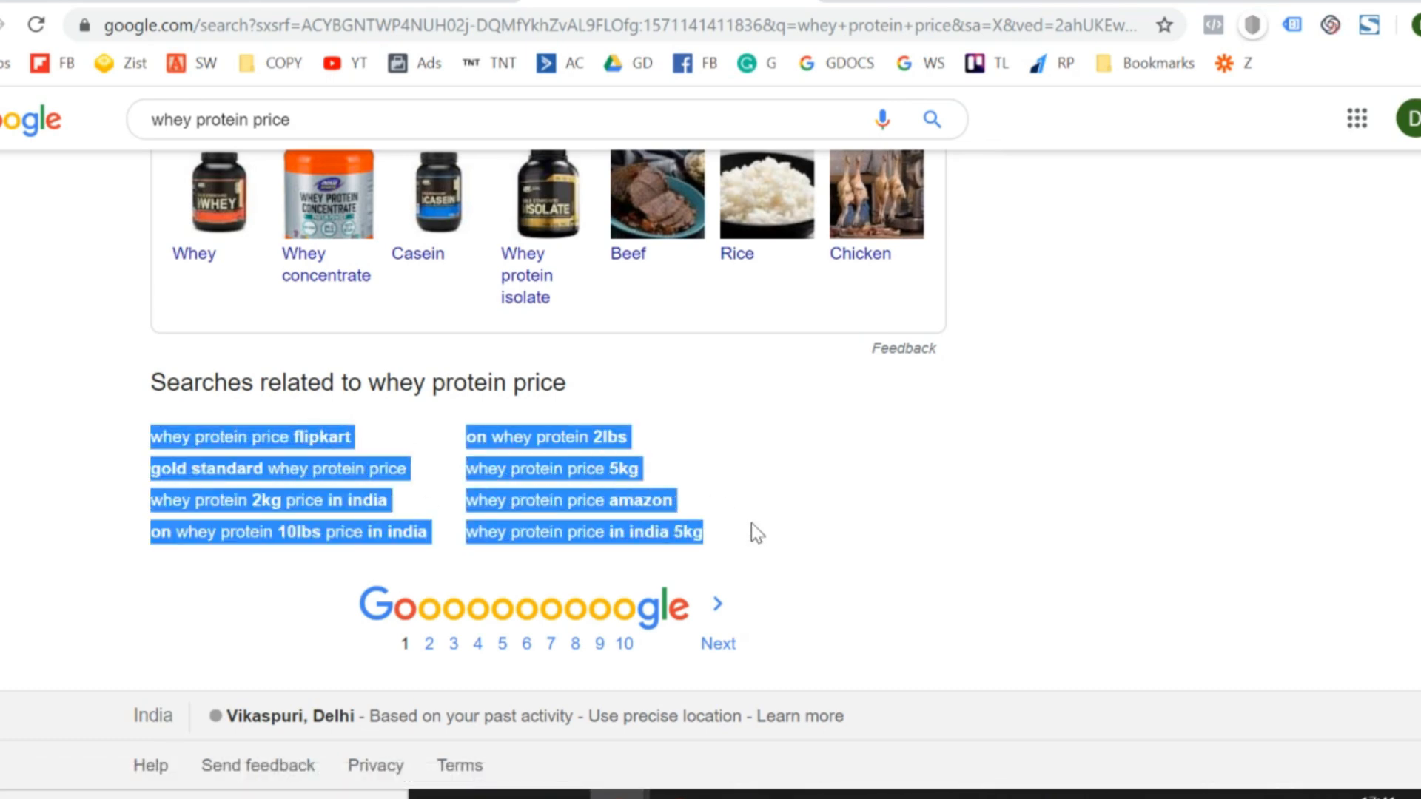
- Paste the copied "whey protein price" related searches as values only into column A, directly below "whey protein 2kg price chocolate"
left_click(385, 1)
key("Down")
key("ctrl+Down")
key("Down")
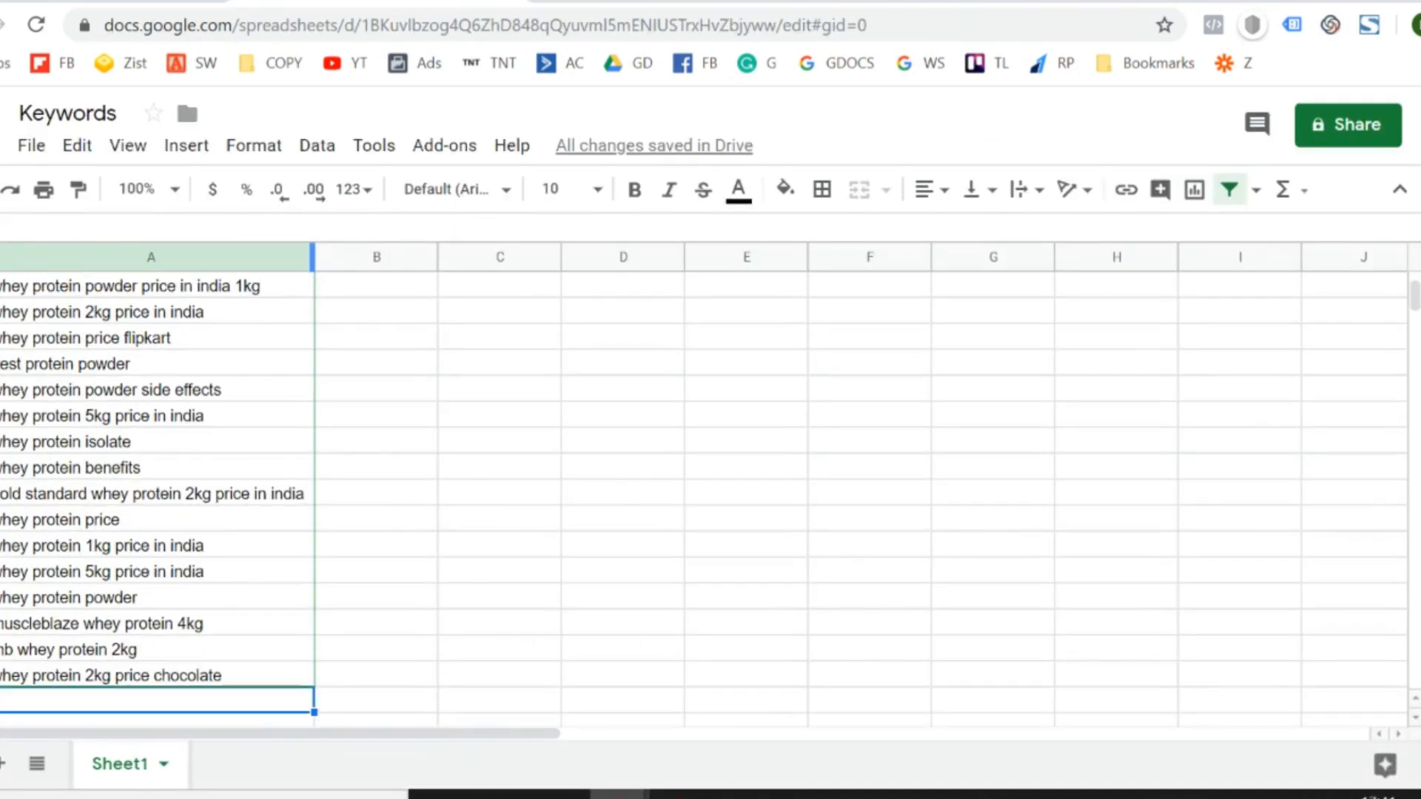
key("alt+e")
key("s")
key("Down")
key("Up")
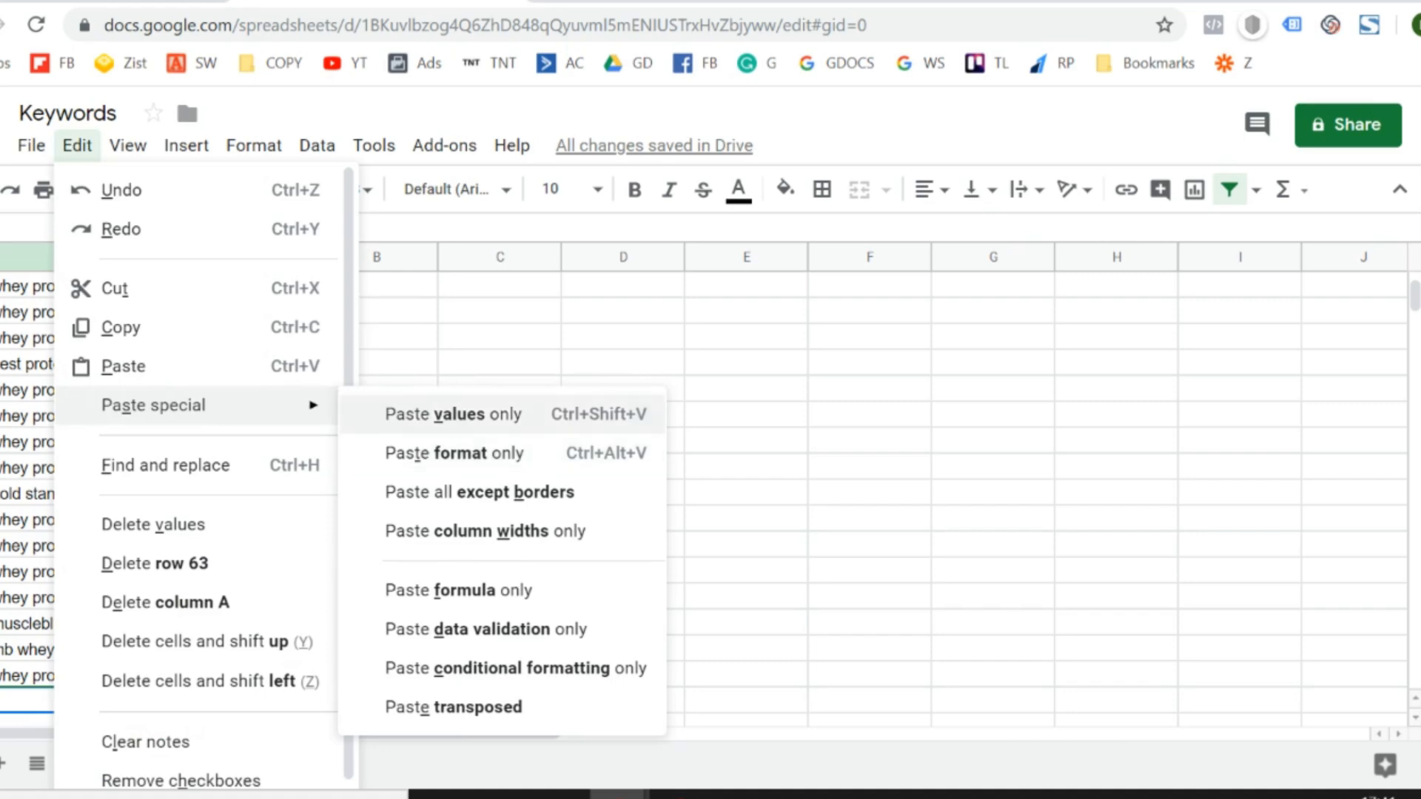
key("Return")
- Look through the Keyword column from its header to the last pasted entry, comparing it with Google's related searches for "whey protein price"
key("Down")
key("Down")
key("Down")
key("Down")
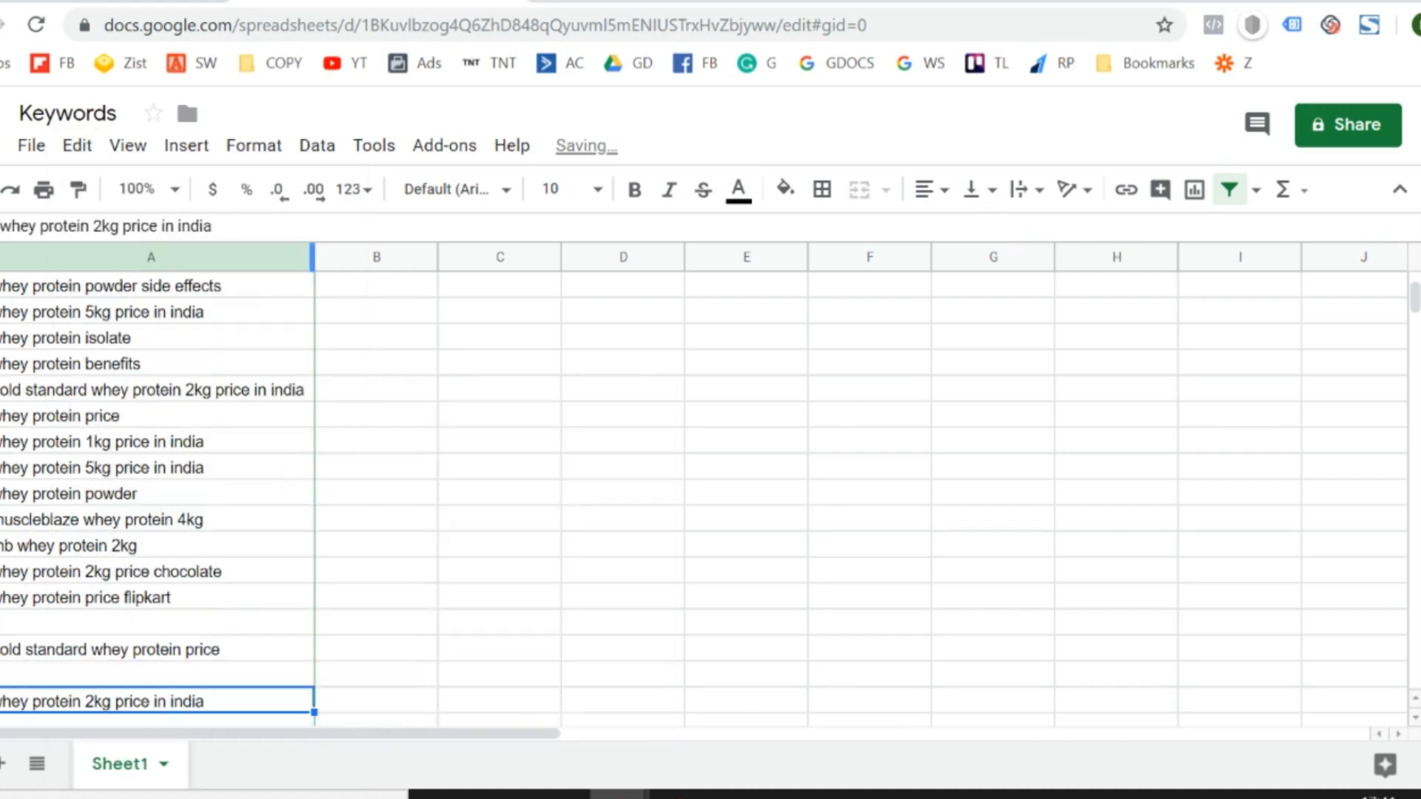
key("ctrl+Down")
key("ctrl+Up")
key("ctrl+Up")
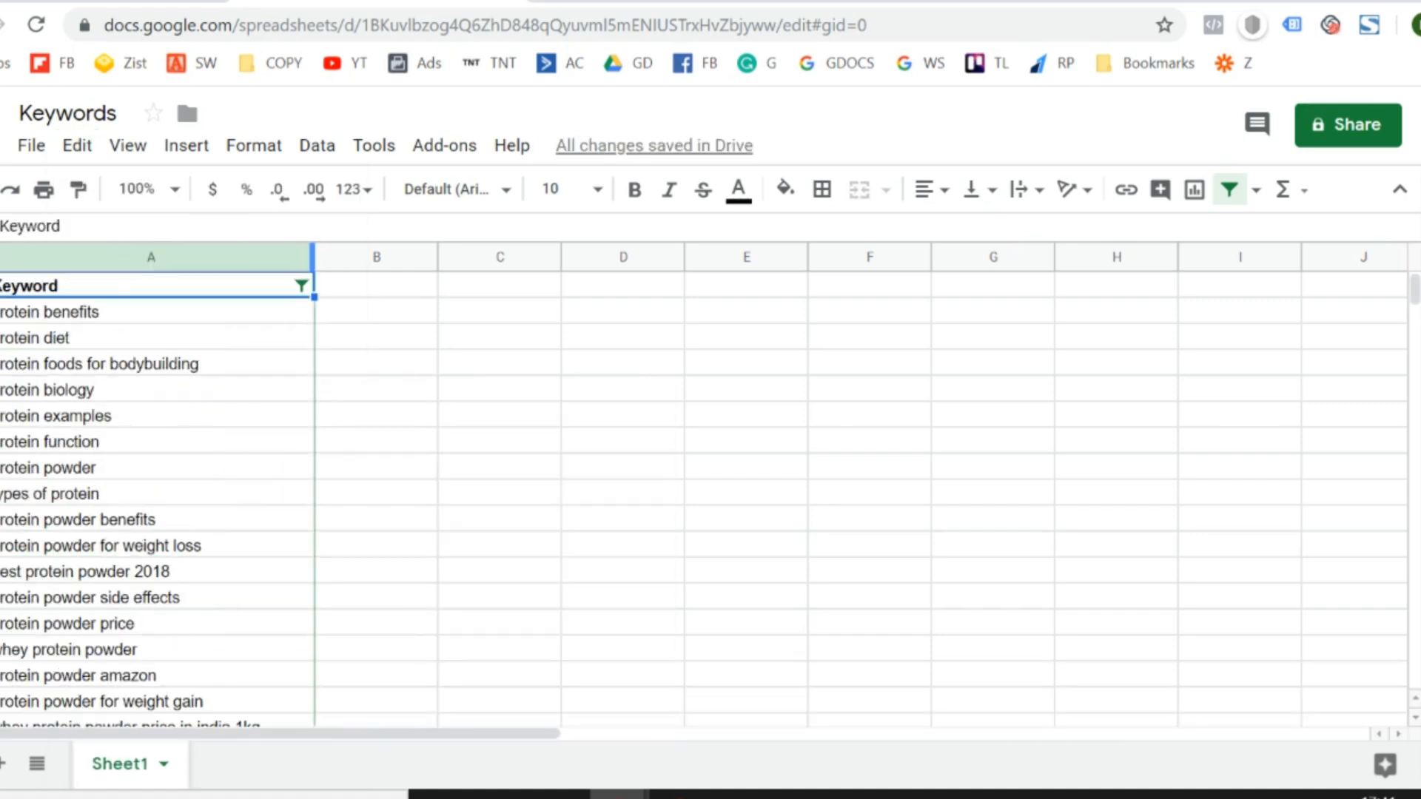
key("Down")
left_click(685, 1)
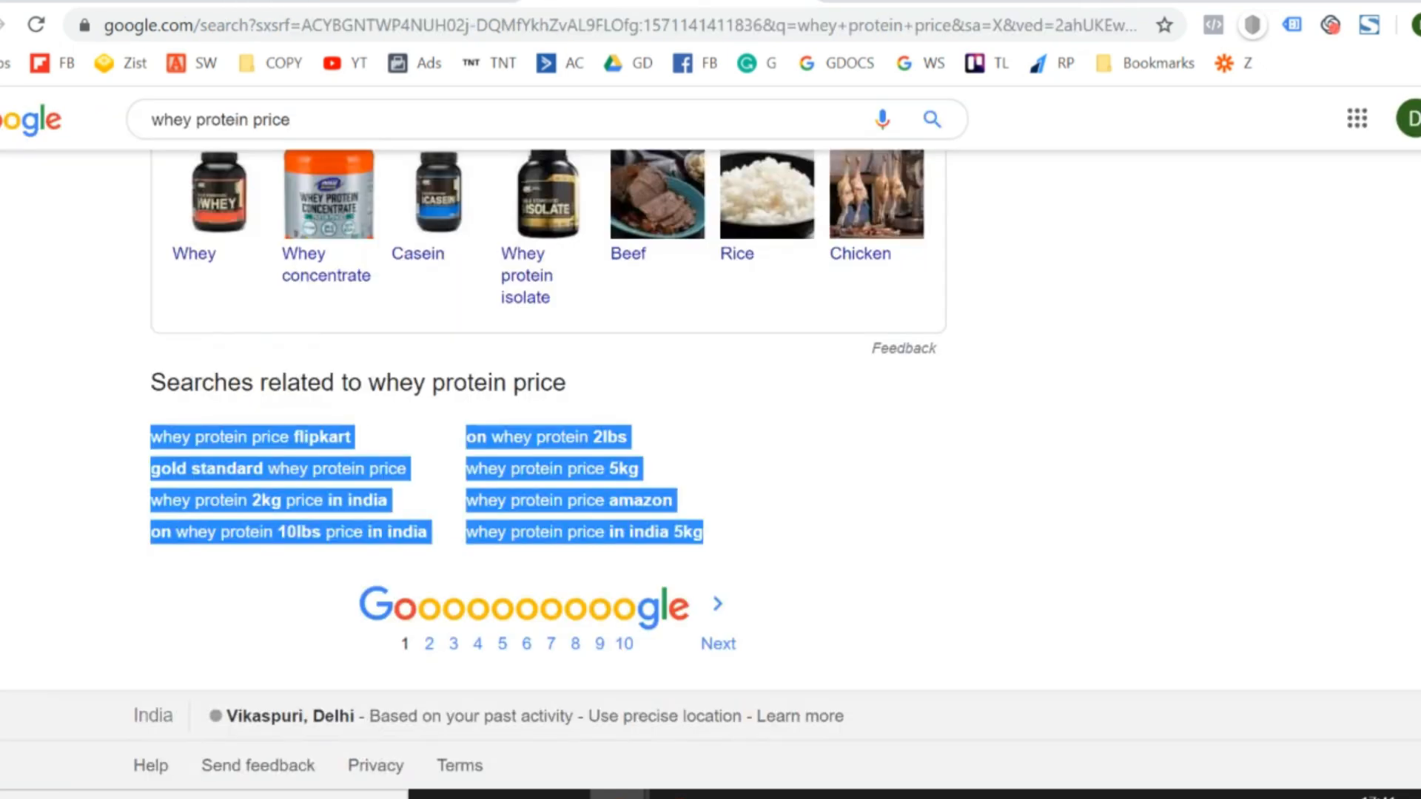
left_click(407, 1)
left_click(669, 422)
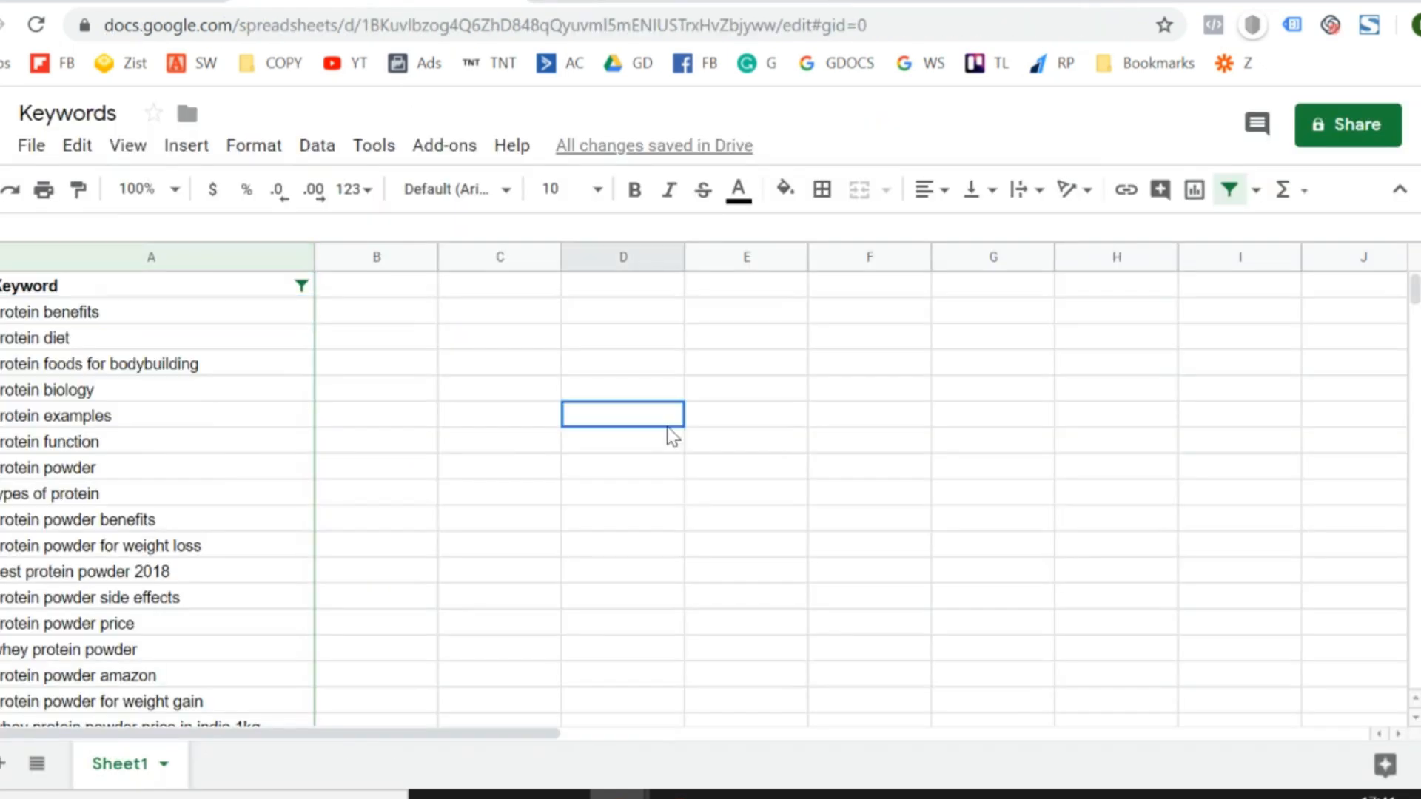
left_click(213, 479)
key("Down")
key("Down")
key("Down")
key("Down")
key("Down")
key("Down")
key("Down")
key("Down")
key("Down")
key("Down")
key("Down")
key("Down")
key("Down")
key("Down")
key("Down")
key("Down")
key("Down")
key("Down")
key("Down")
key("Down")
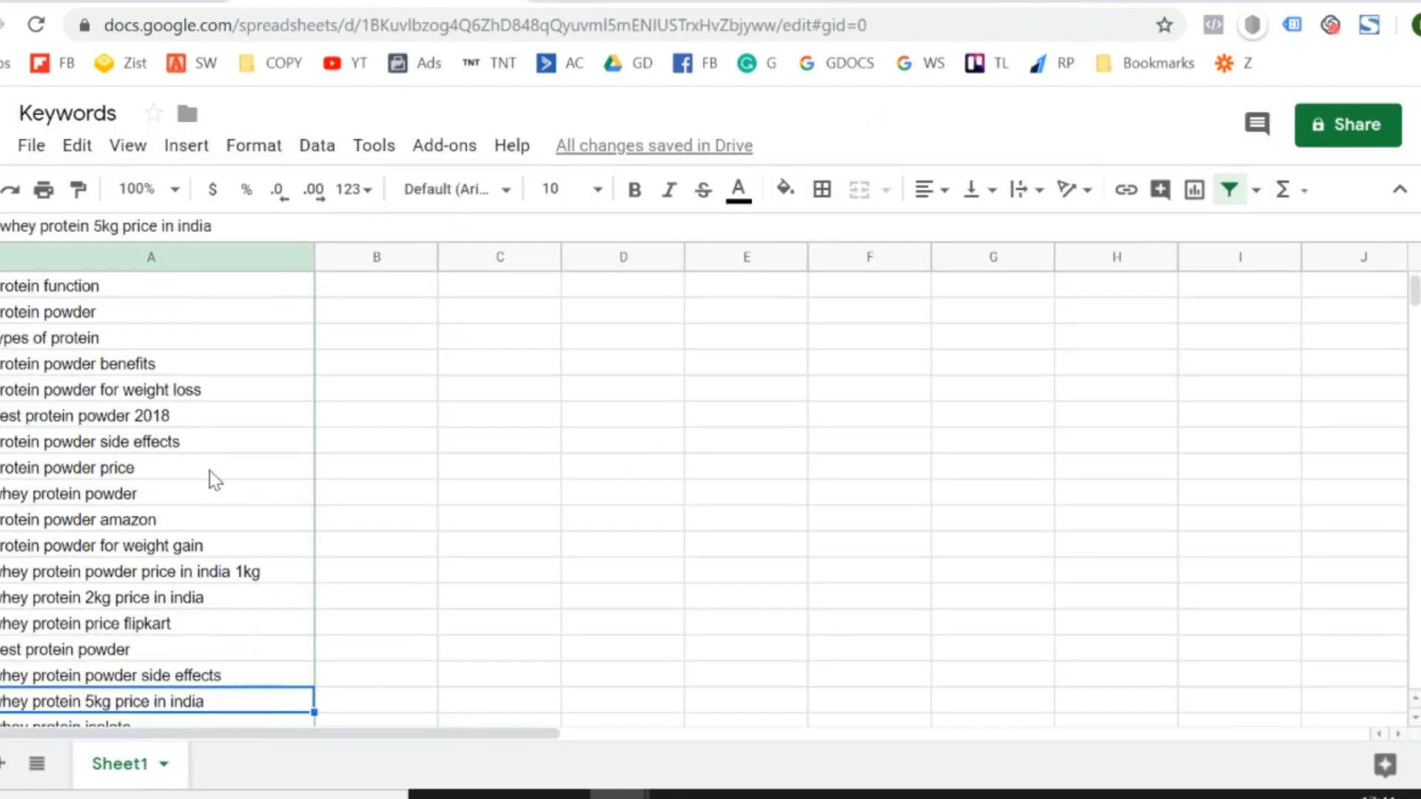
key("ctrl+Down")
key("ctrl+Up")
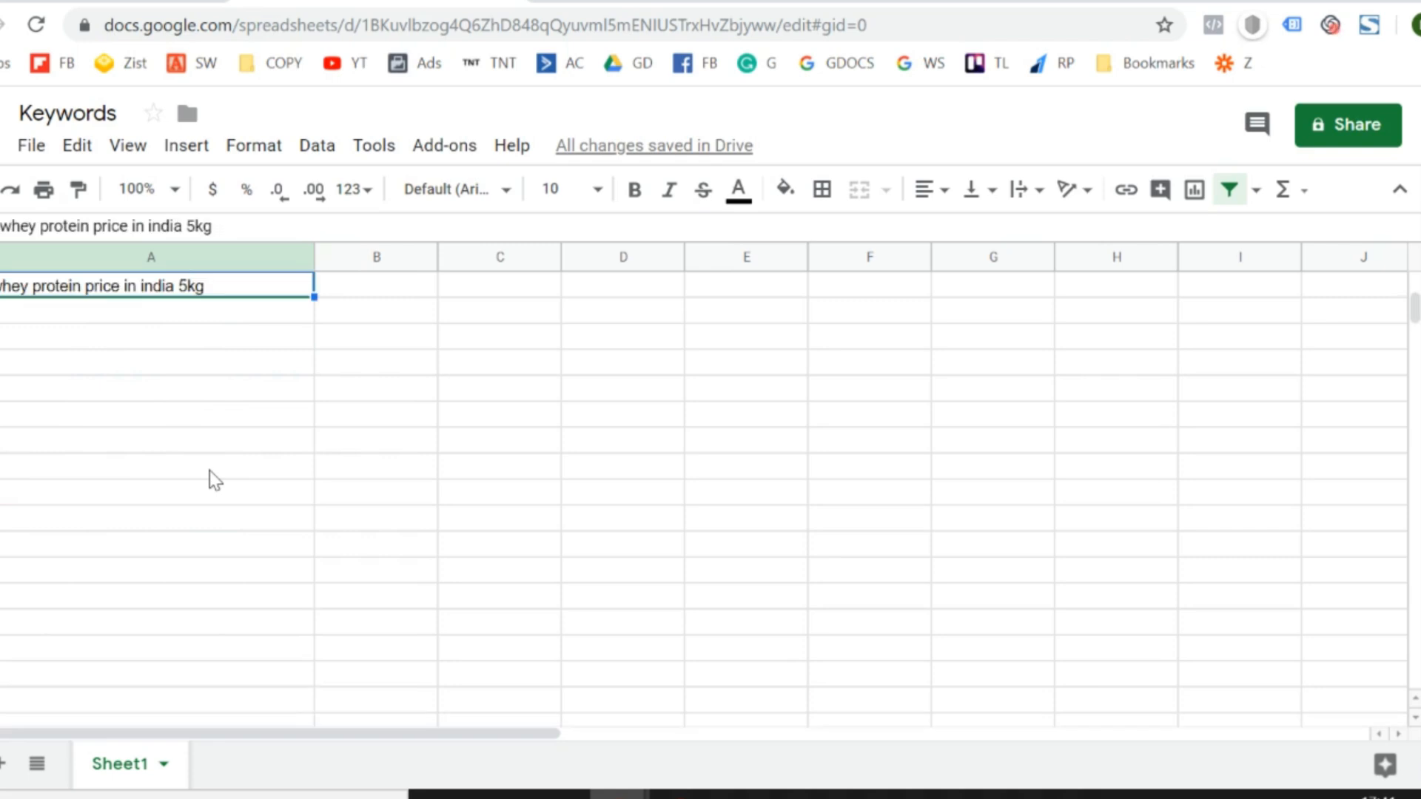
key("ctrl+Up")
key("Down")
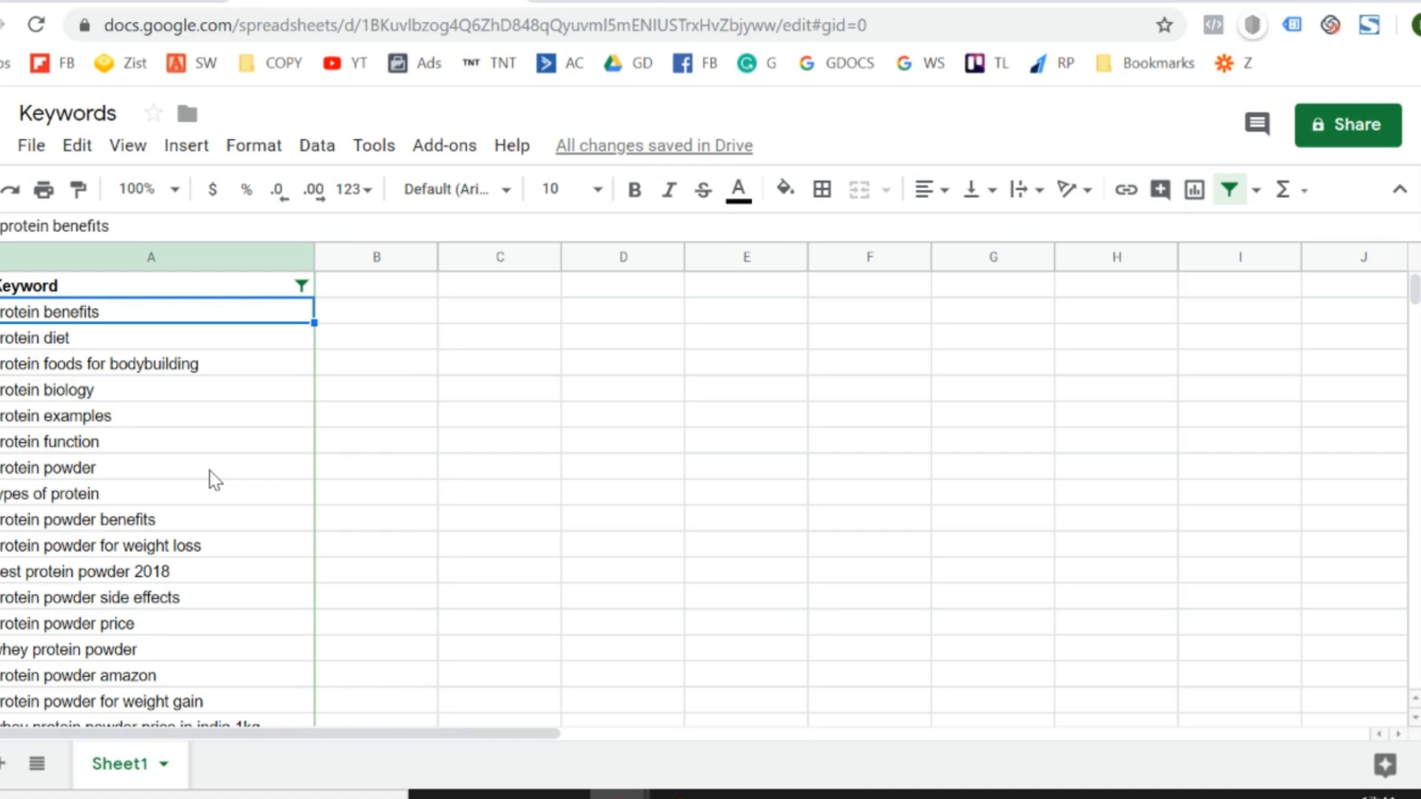
key("Down")
key("Down")
key("Down")
key("Down")
key("Down")
key("Down")
key("Down")
key("Down")
key("Down")
key("Down")
key("Down")
key("Down")
key("Down")
key("Down")
key("Down")
key("Down")
key("Down")
key("Down")
key("Down")
key("Down")
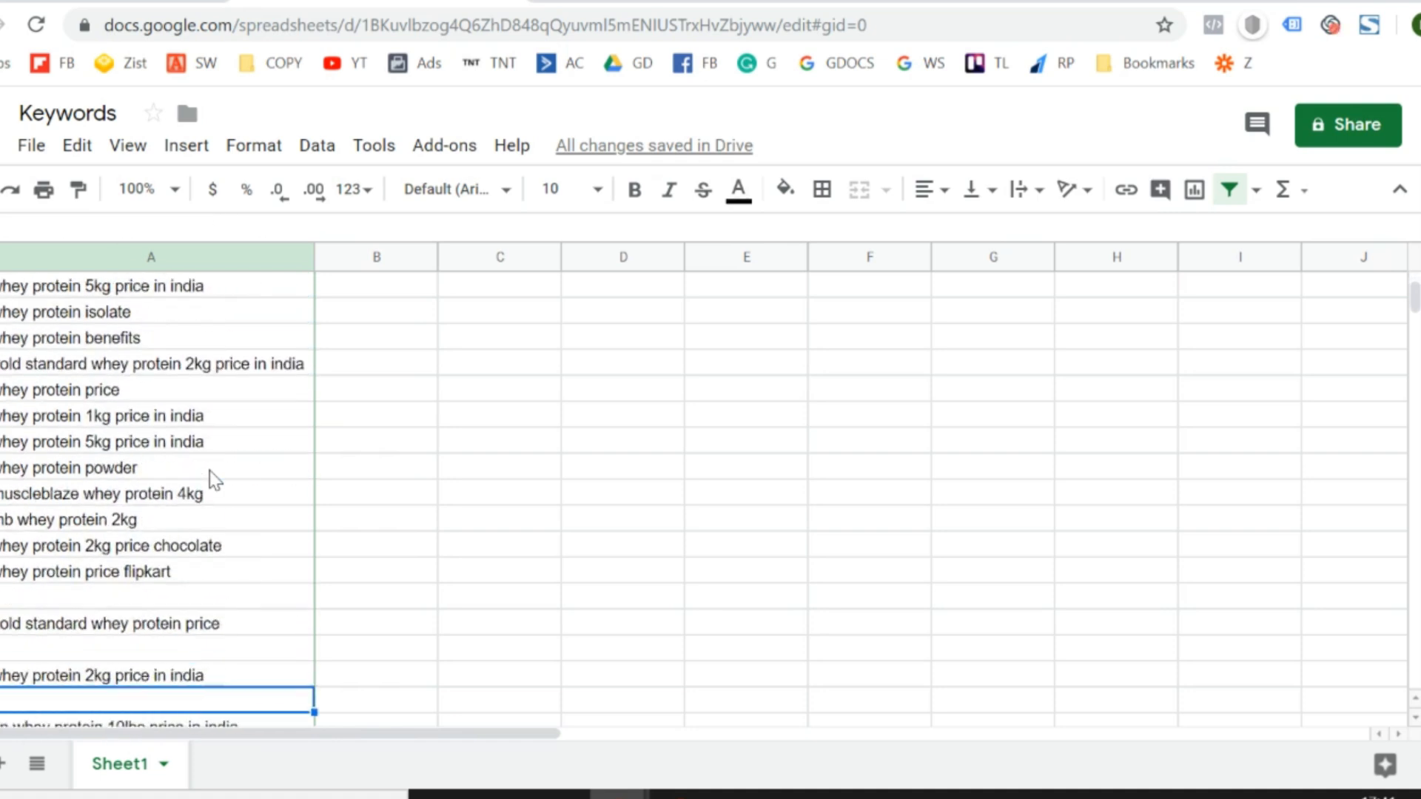
key("Down")
key("Down")
key("Down")
key("Down")
key("Down")
key("Down")
key("Down")
key("Up")
key("Up")
key("Up")
key("Up")
key("Up")
key("Up")
key("Up")
key("Up")
key("Up")
key("Up")
key("Up")
key("Up")
key("Up")
key("Up")
key("Up")
key("Up")
key("Up")
key("Up")
key("Up")
key("Up")
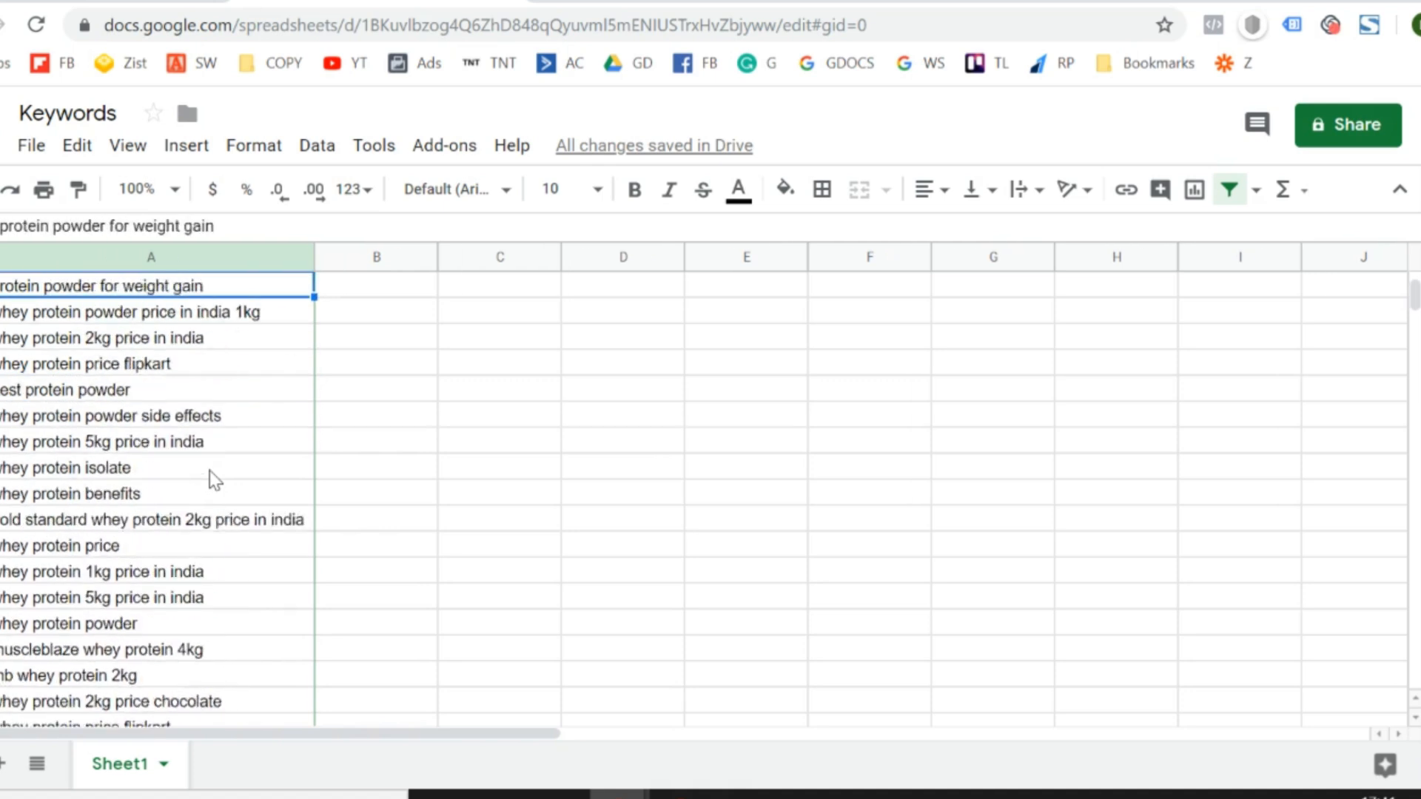
key("Up")
key("Up")
key("Up")
key("Up")
key("Up")
key("Up")
key("Up")
key("Up")
key("Up")
key("Up")
key("Up")
key("Up")
key("Up")
key("Up")
key("Up")
key("Up")
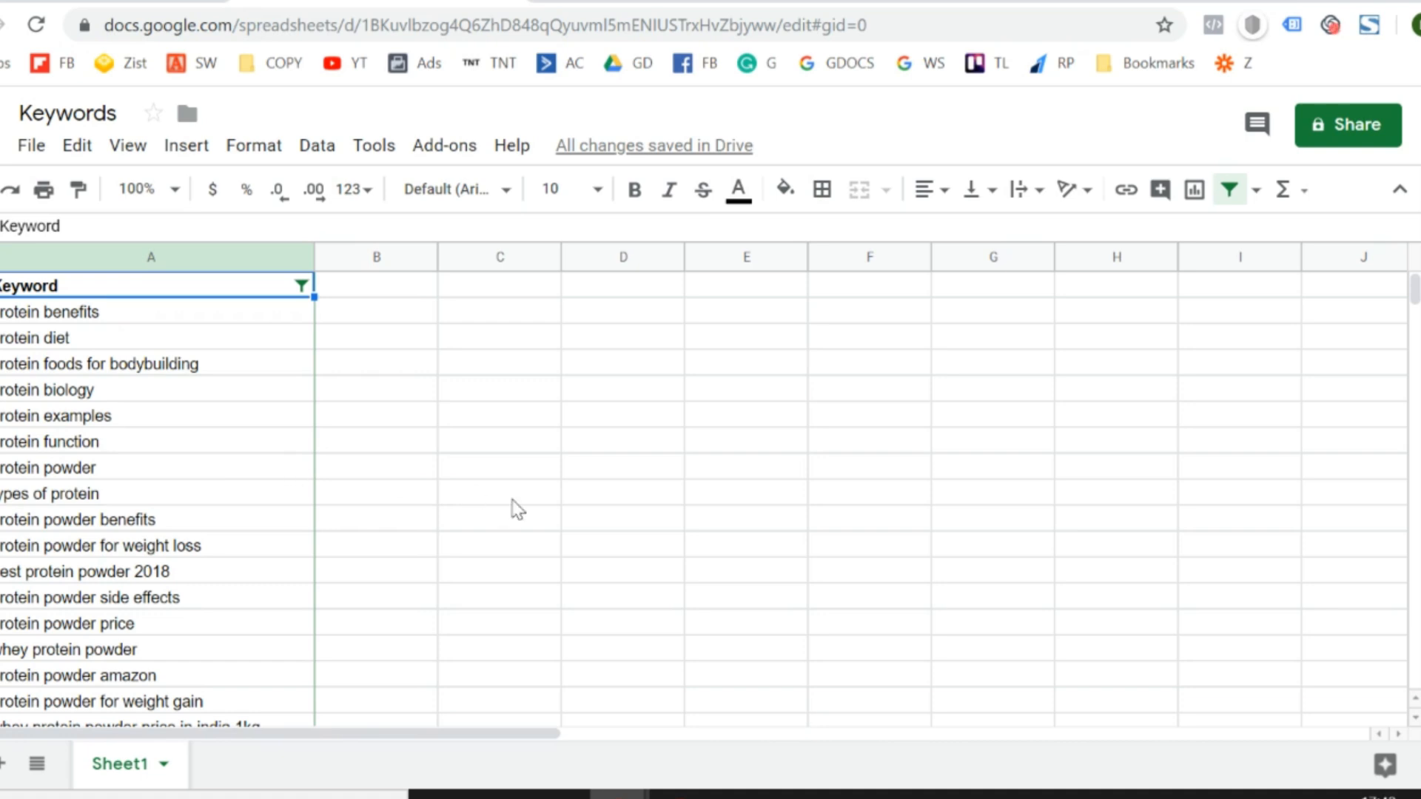
scroll(513, 508, "down", 8)
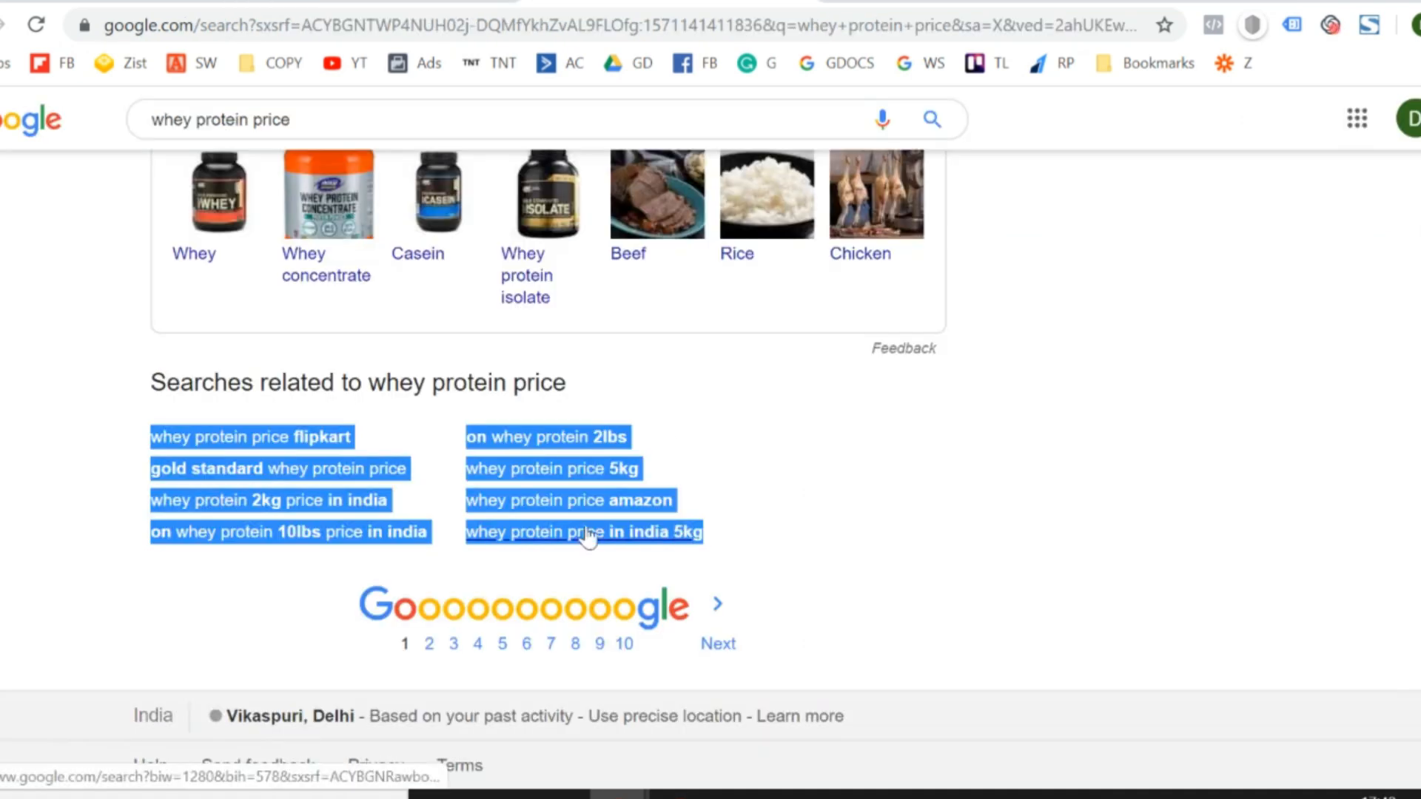
left_click(363, 2)
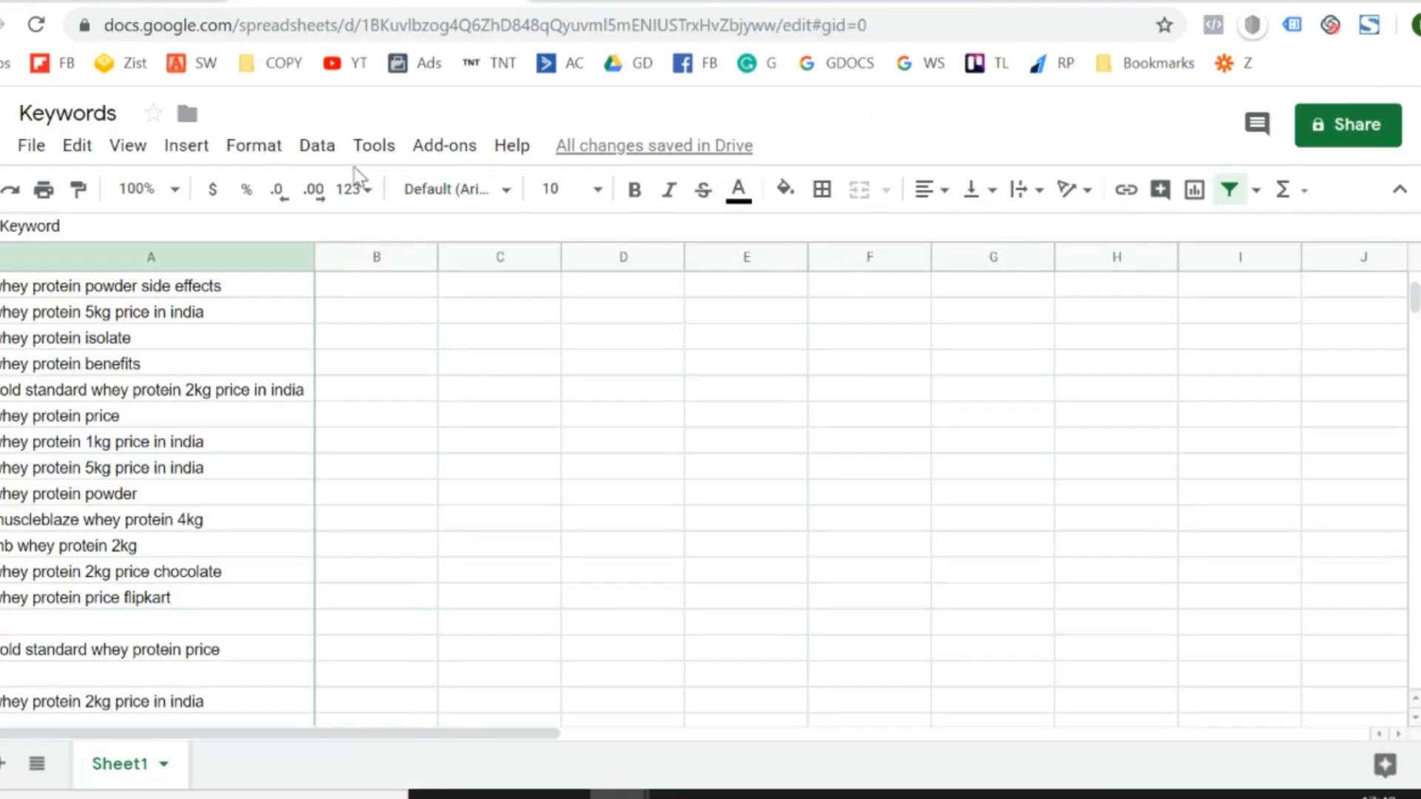
scroll(447, 509, "down", 7)
scroll(447, 509, "up", 2)
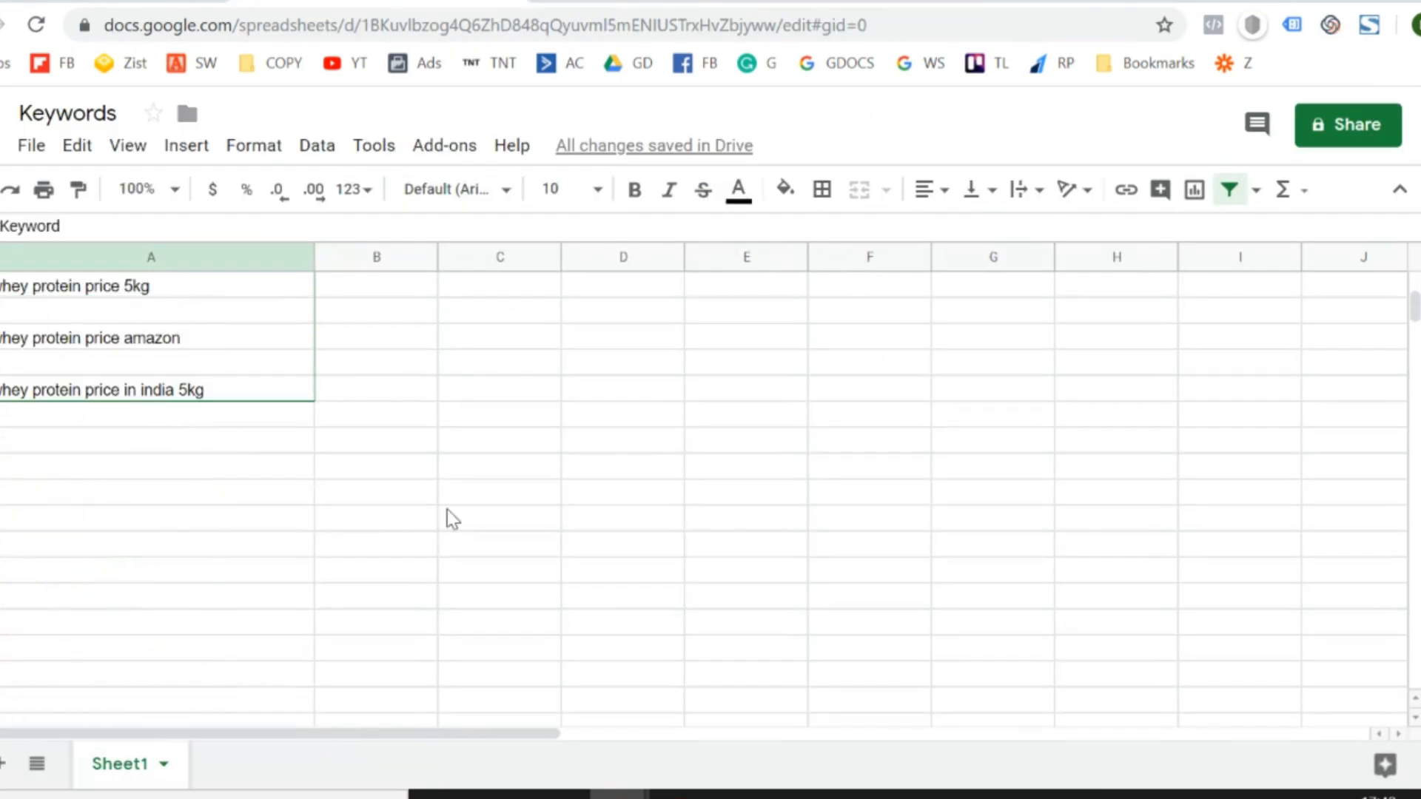
left_click(176, 442)
- Switch to Google Ads and open the Keyword Planner from its planning tools
left_click(157, 1)
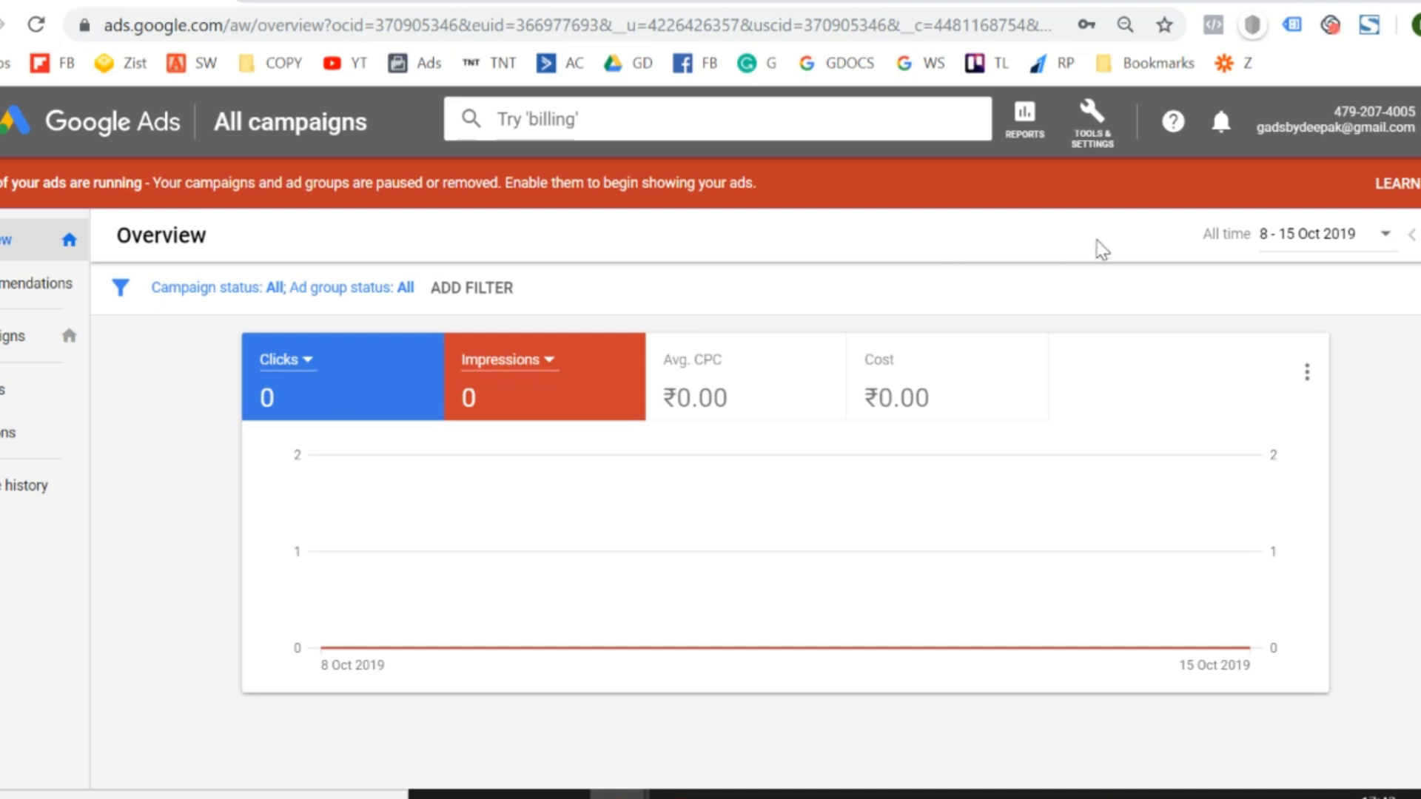
left_click(1101, 139)
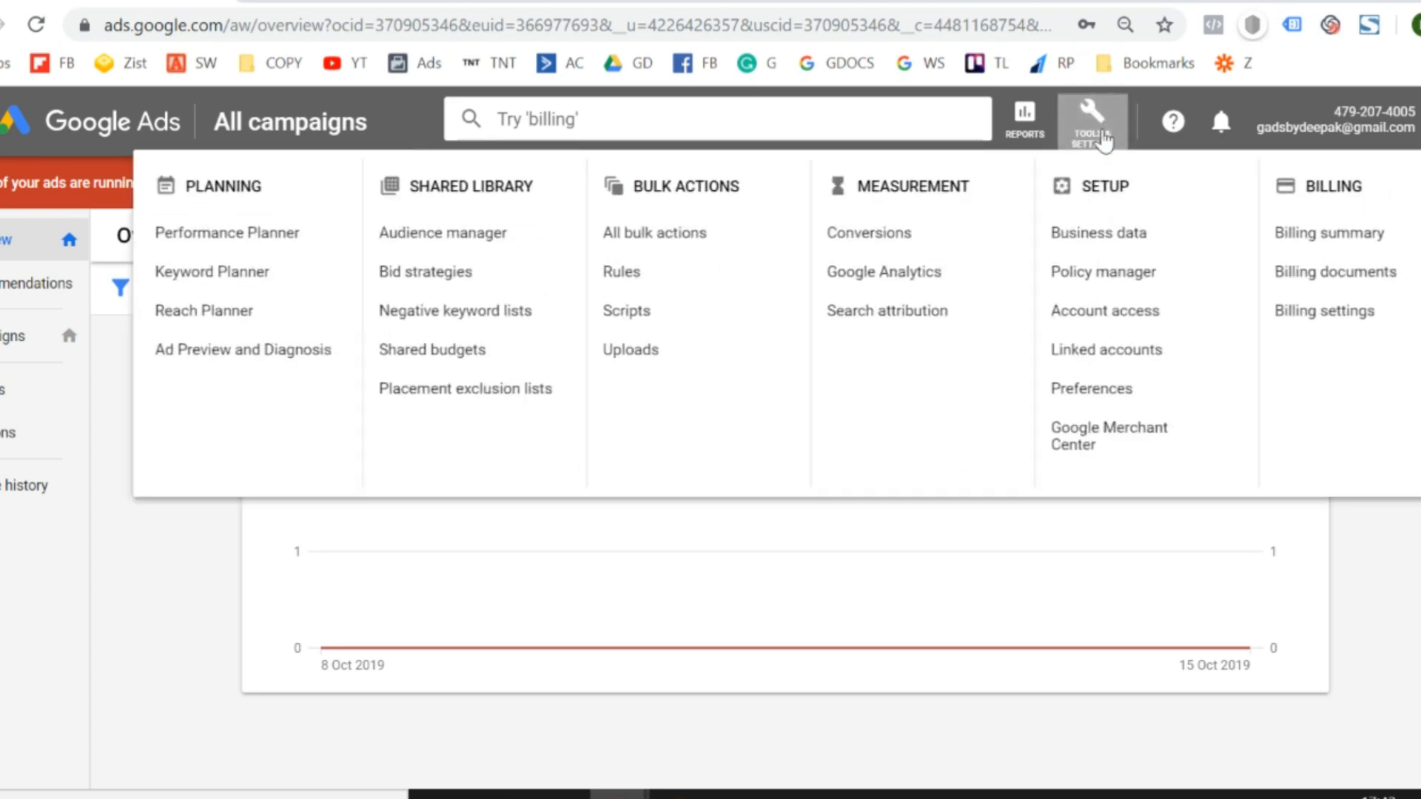
left_click(1357, 612)
left_click(1103, 117)
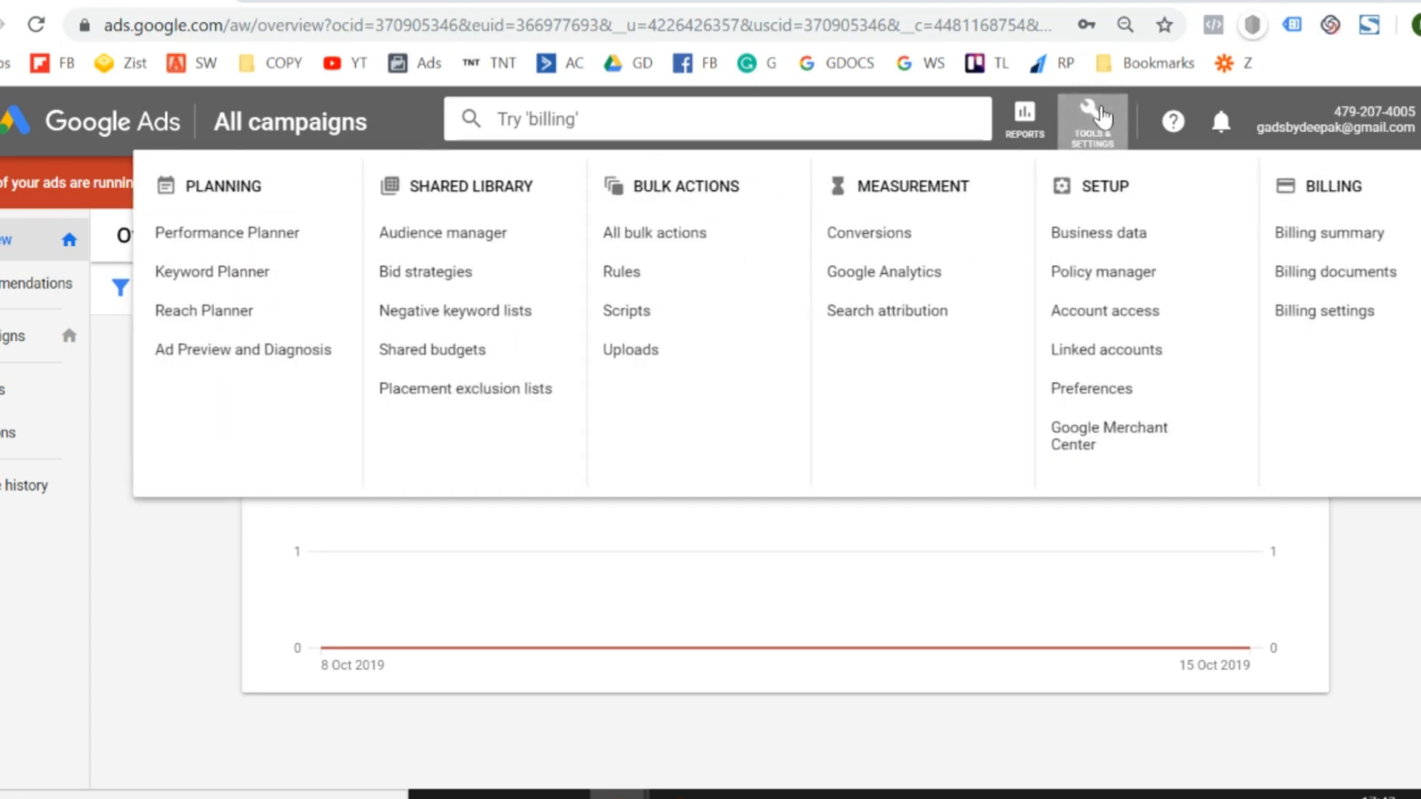
left_click(1391, 598)
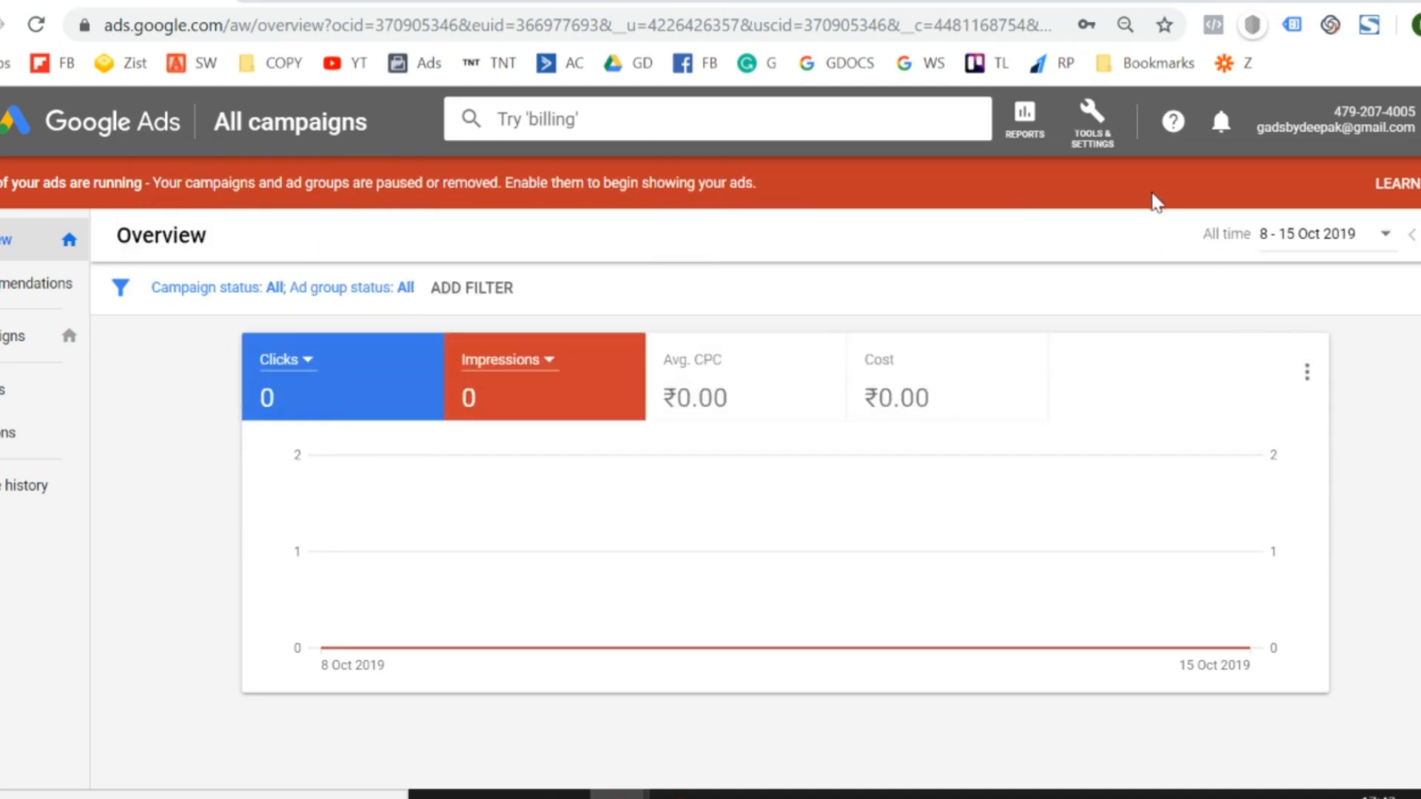
left_click(1112, 148)
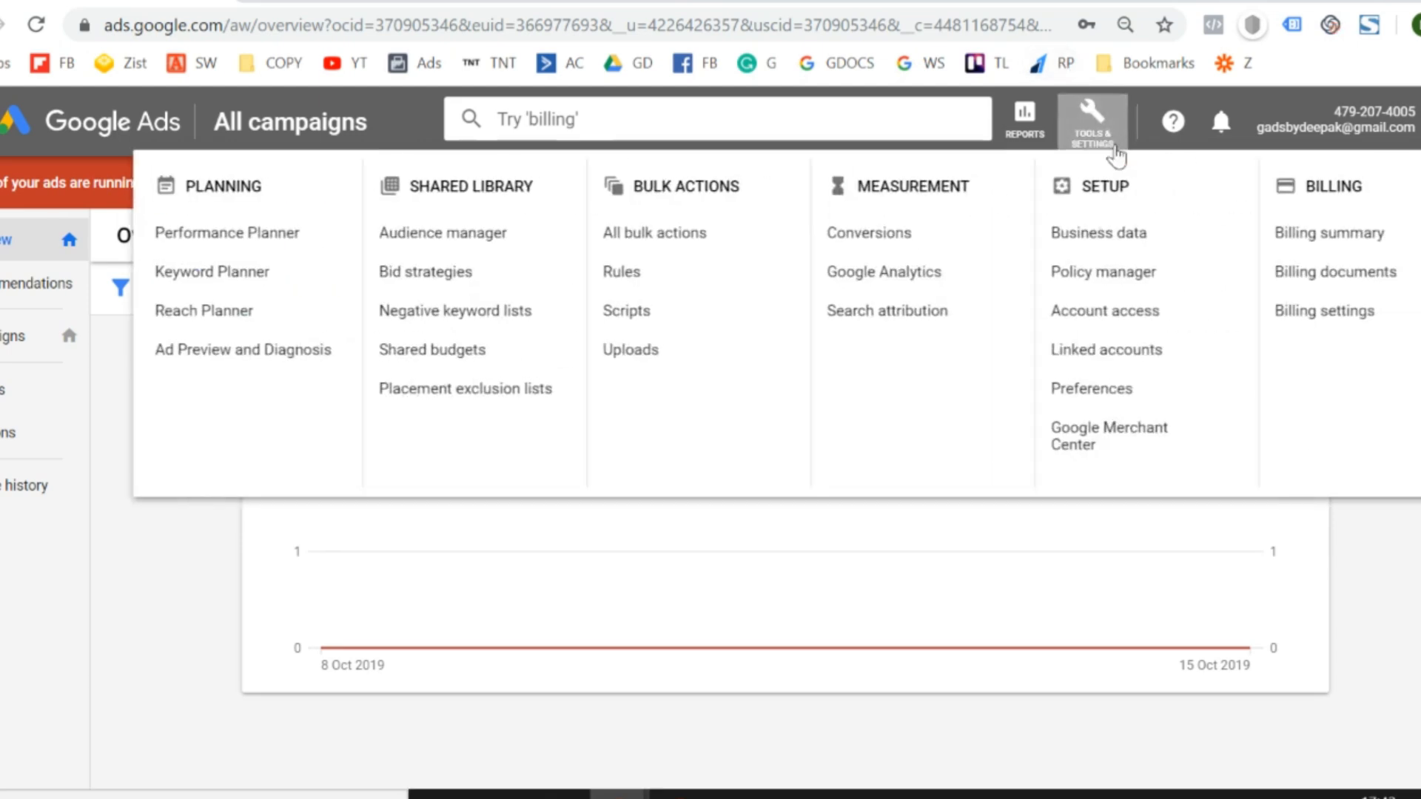
left_click(1418, 605)
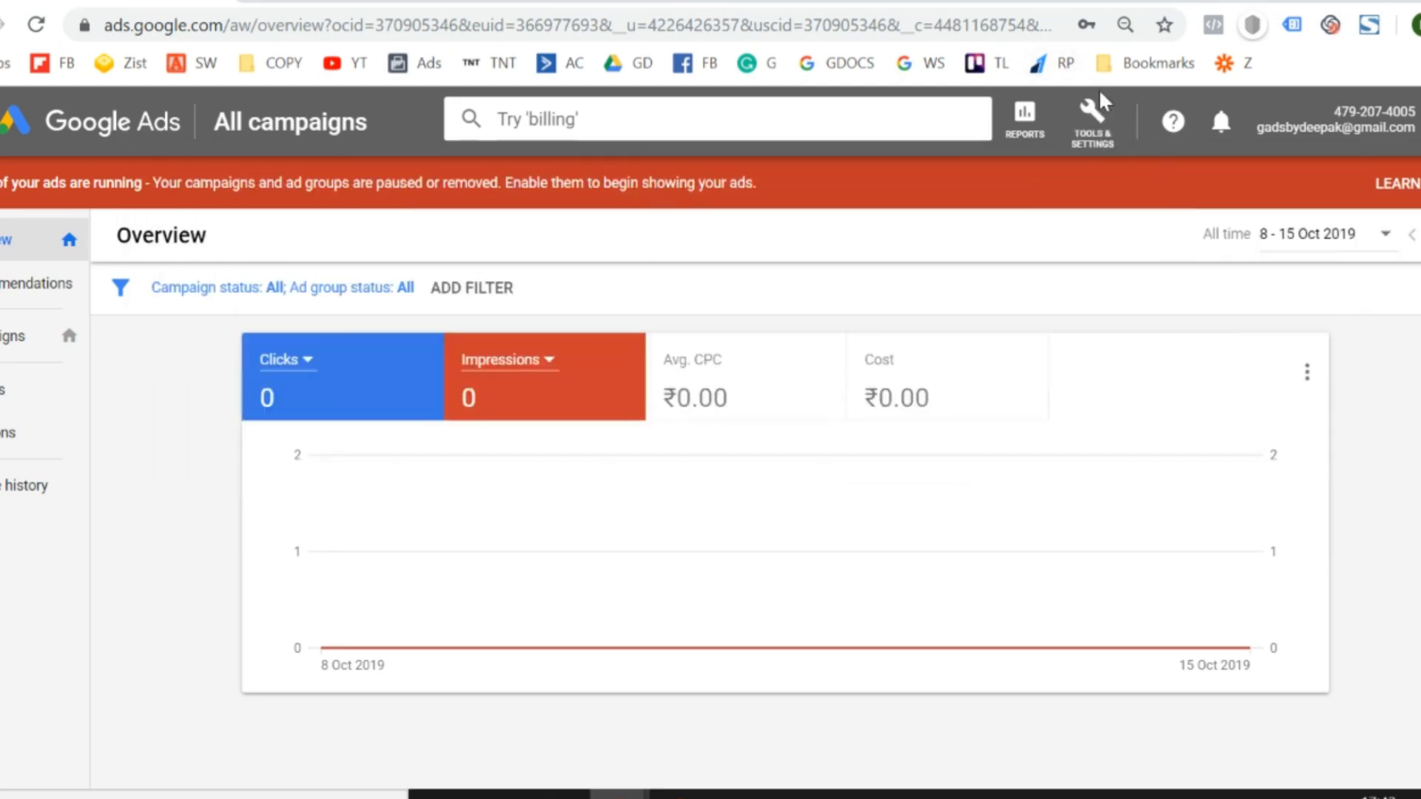
left_click(1100, 120)
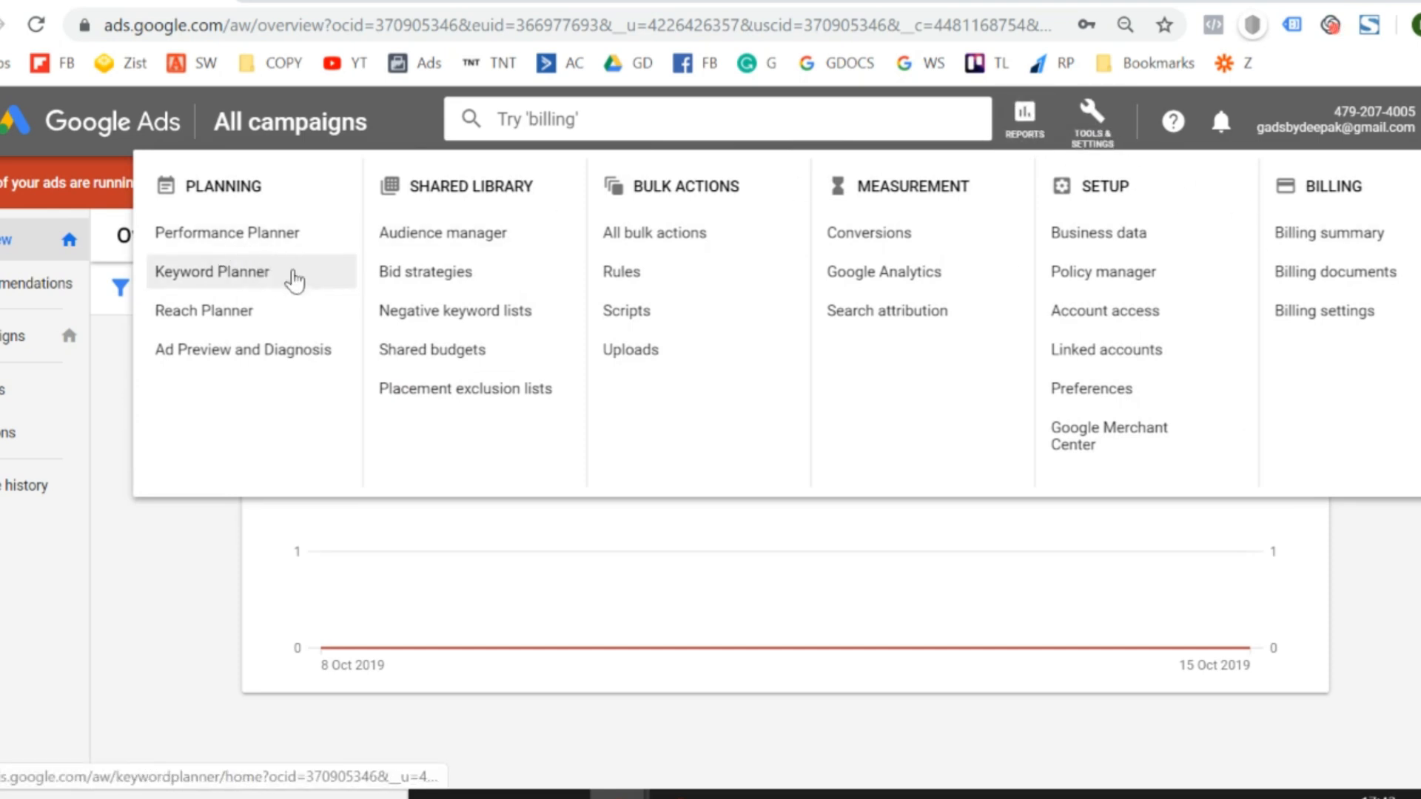
left_click(252, 289)
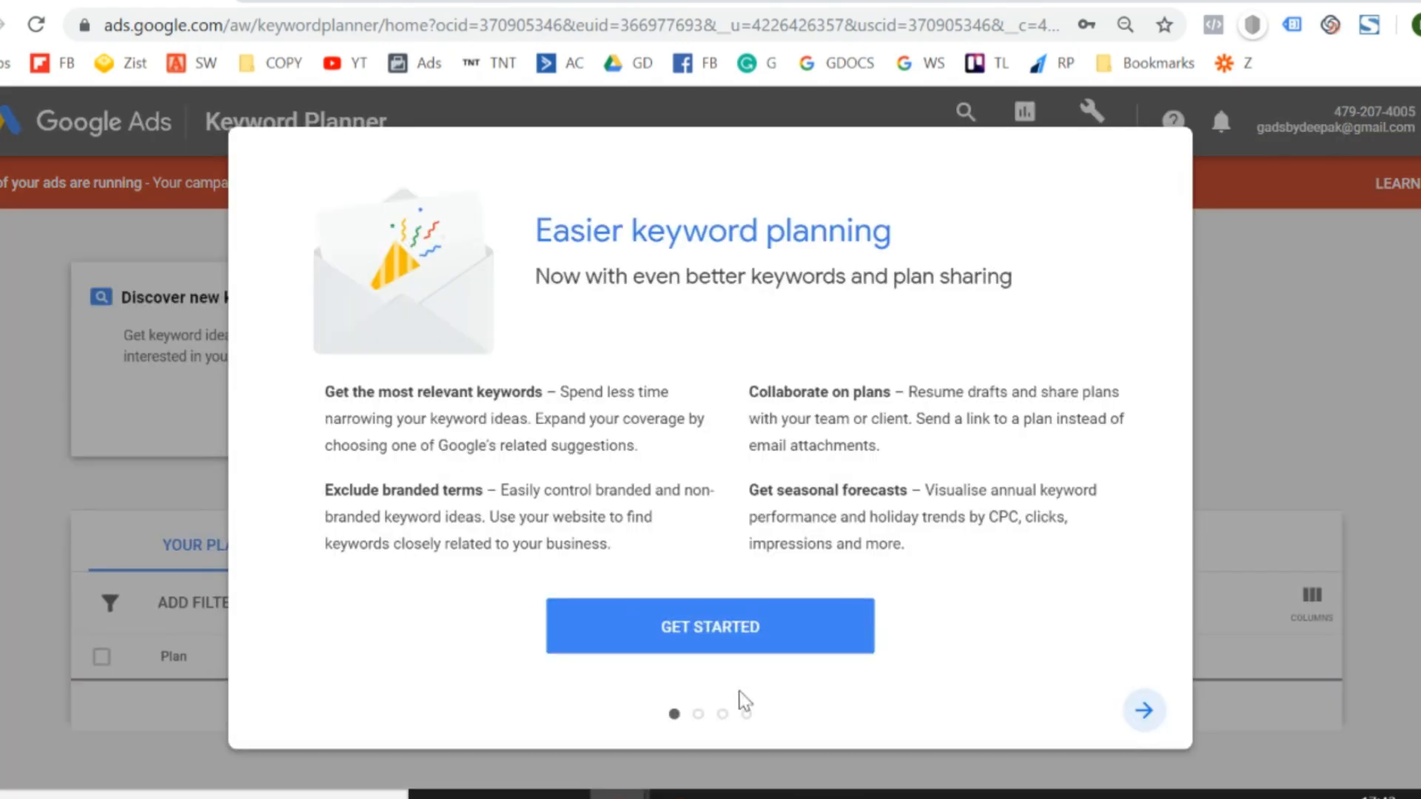
- Page through the "Easier keyword planning" introduction to its Seasonal Trends page and get started with the planner
left_click(1144, 712)
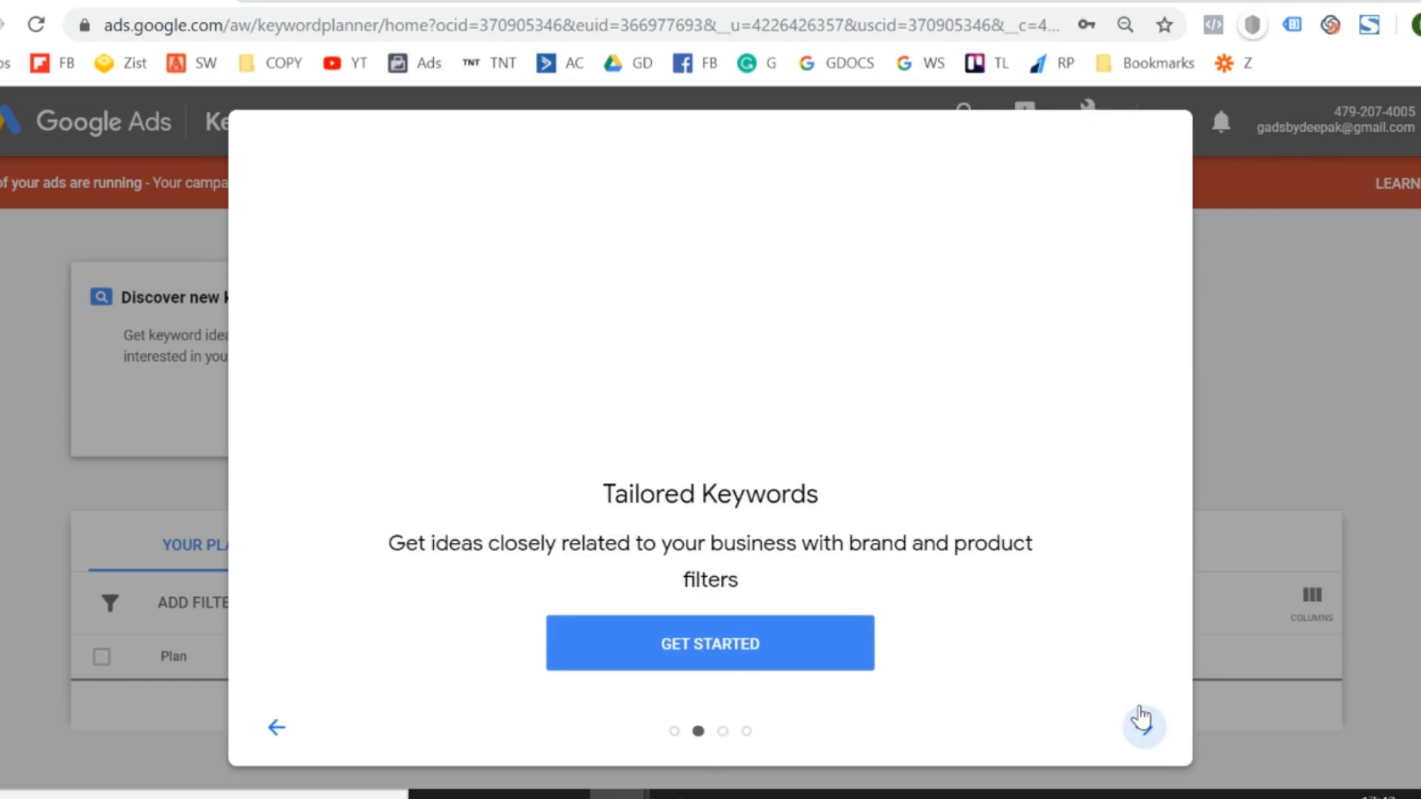
left_click(1143, 719)
left_click(1142, 720)
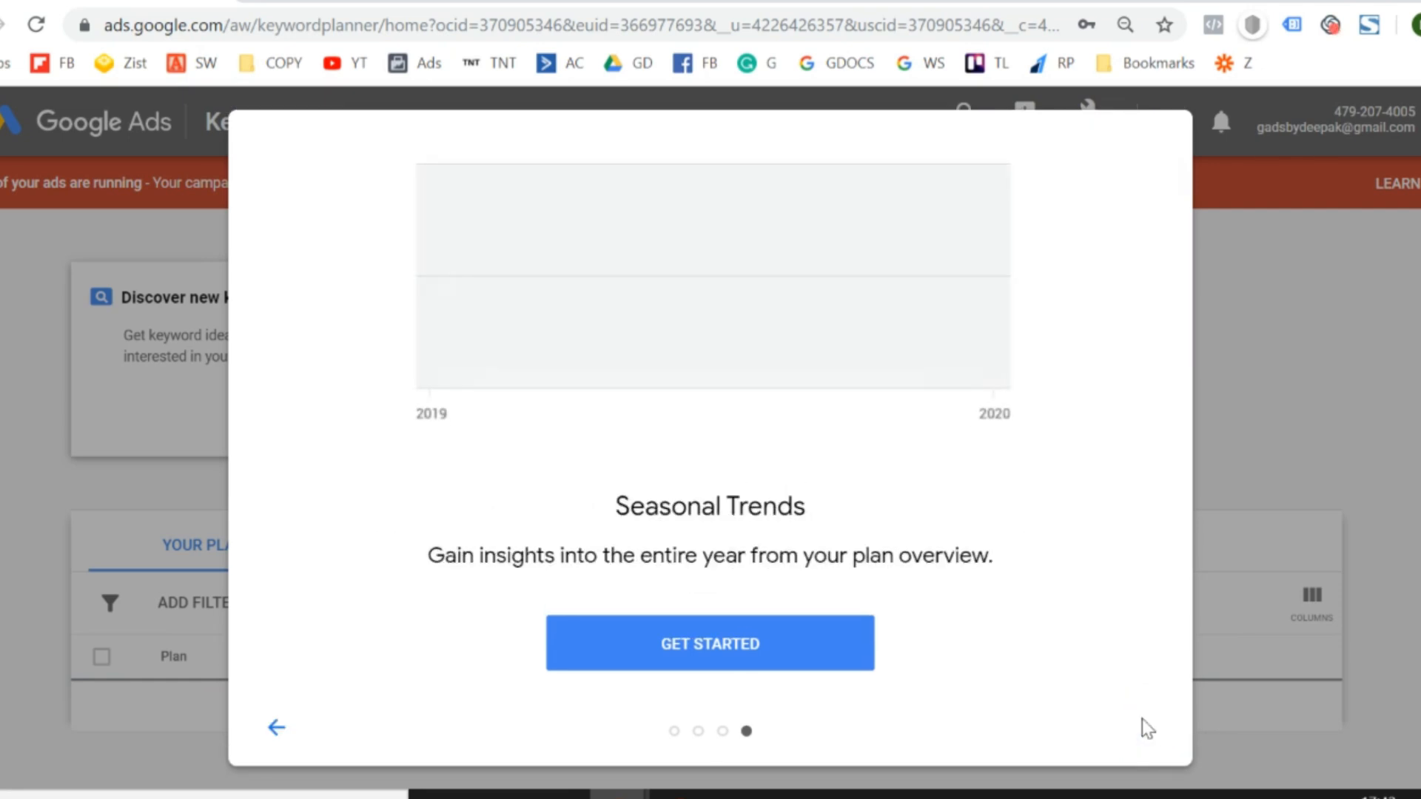
left_click(774, 662)
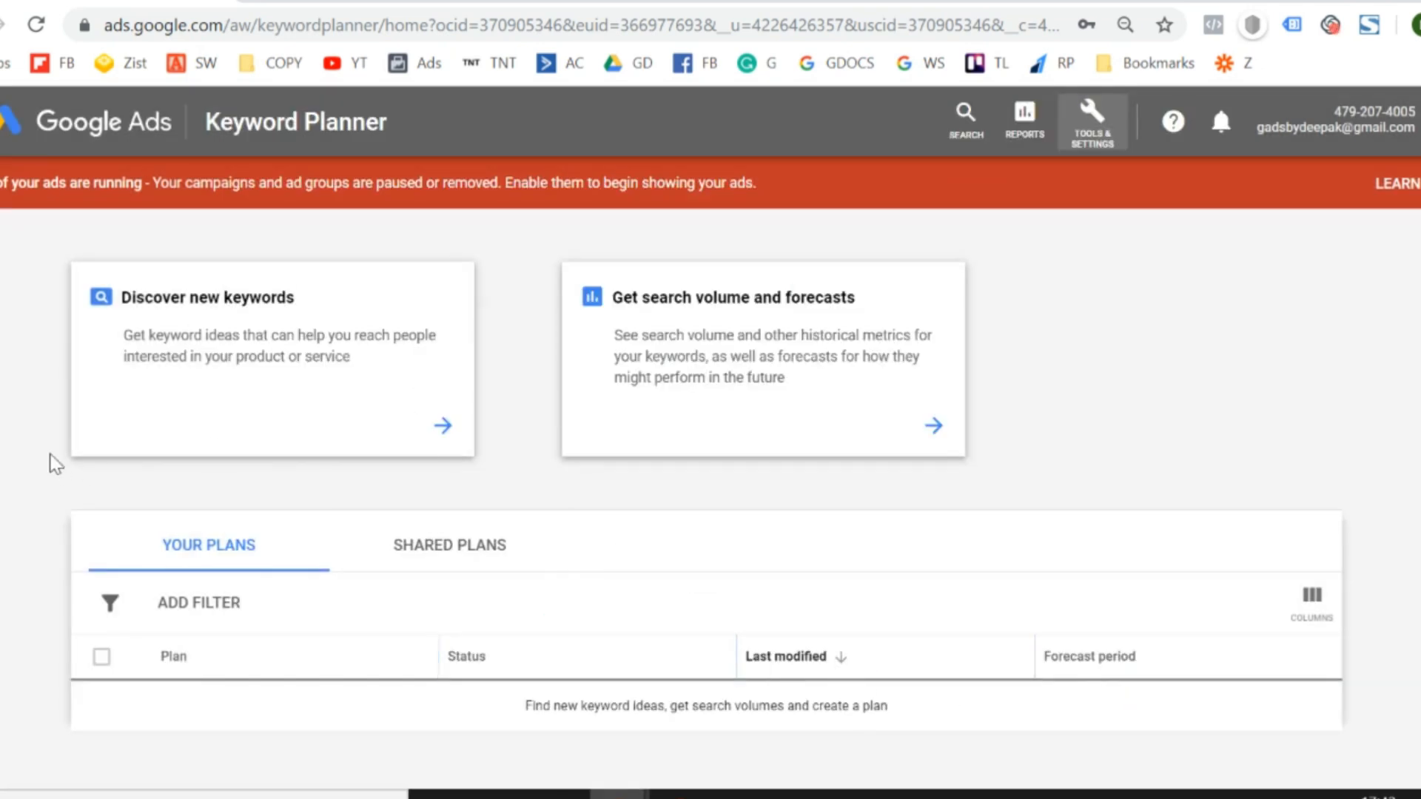
- Discover new keywords starting from "protein powder", get the results and dismiss the tip about adding keywords to the plan
scroll(49, 460, "down", 2)
scroll(49, 459, "up", 2)
left_click(234, 356)
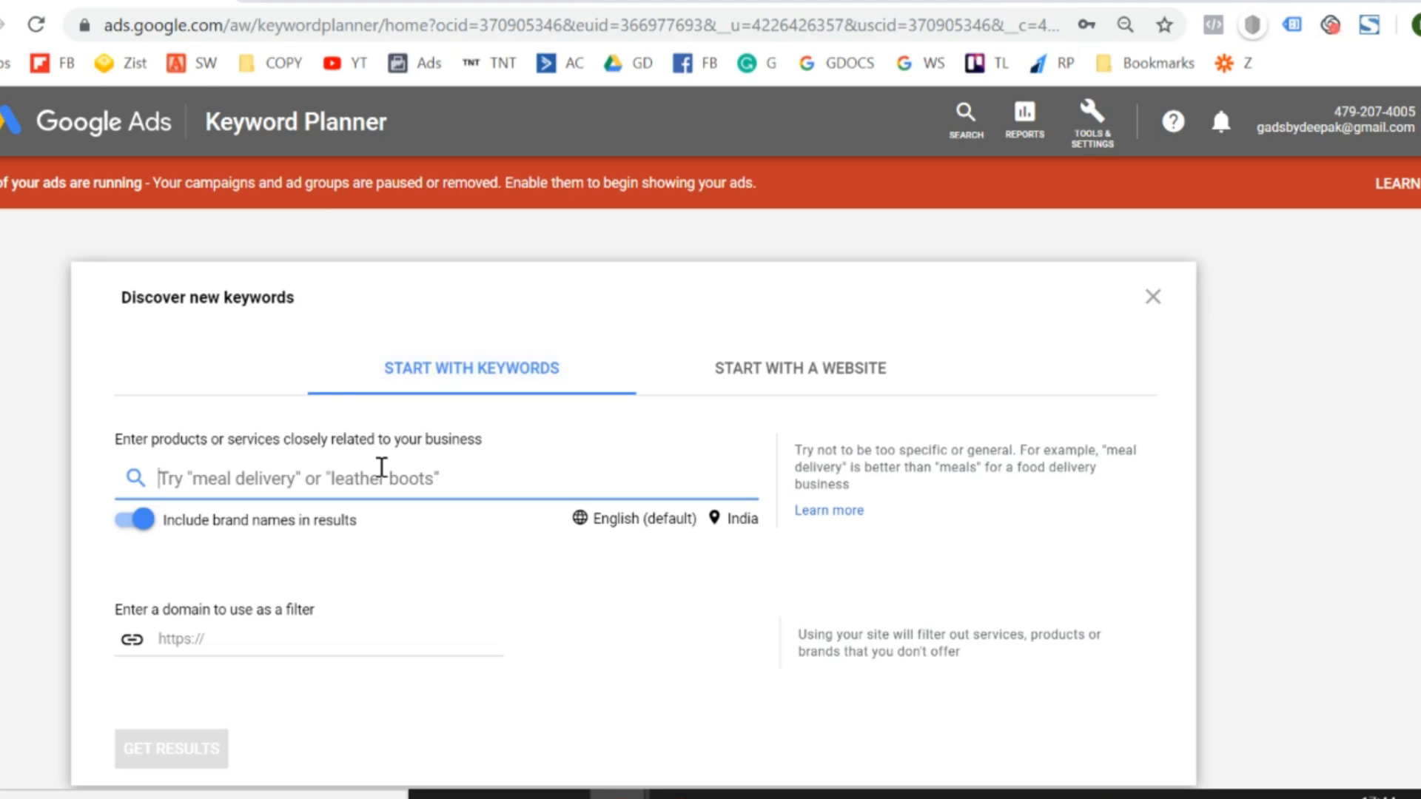
scroll(380, 470, "down", 1)
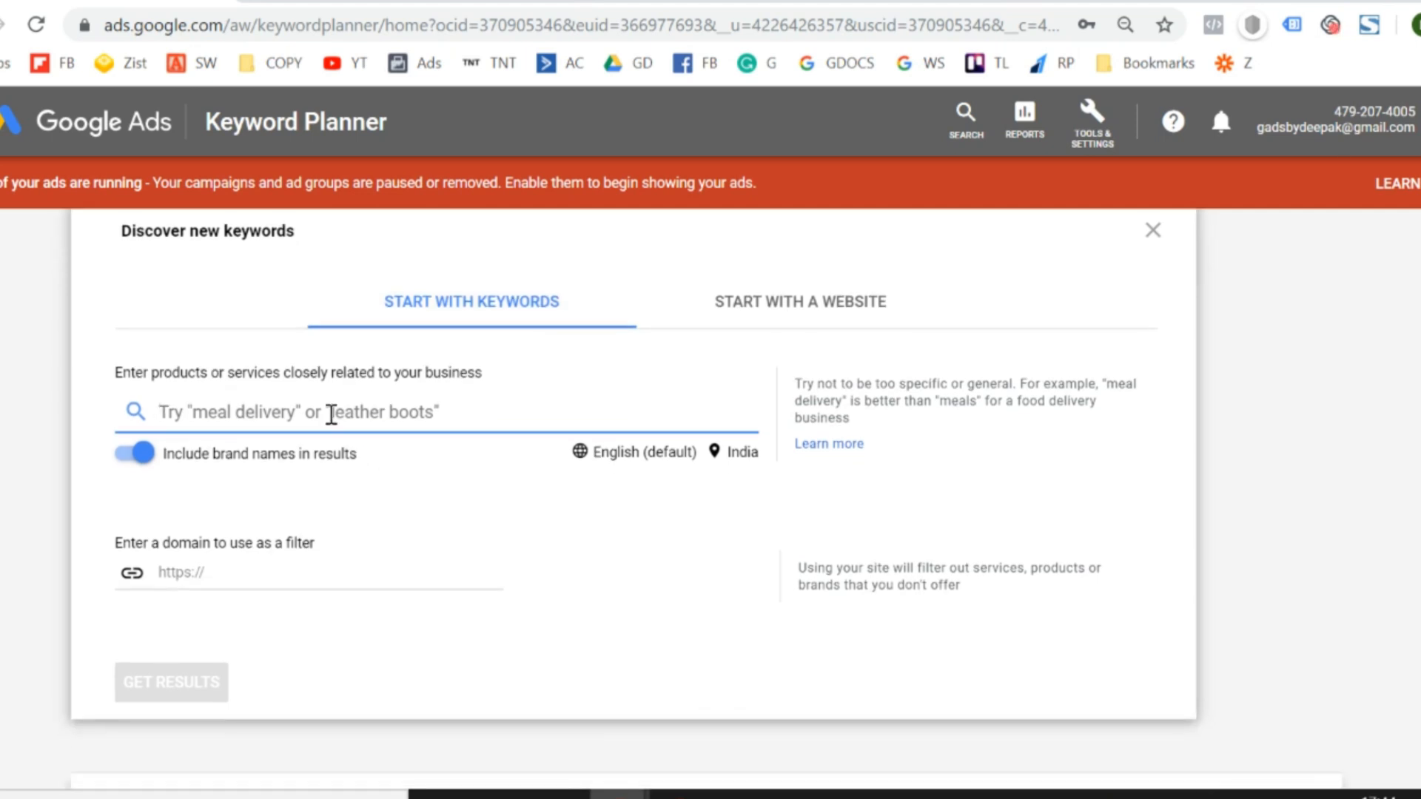
type("protein")
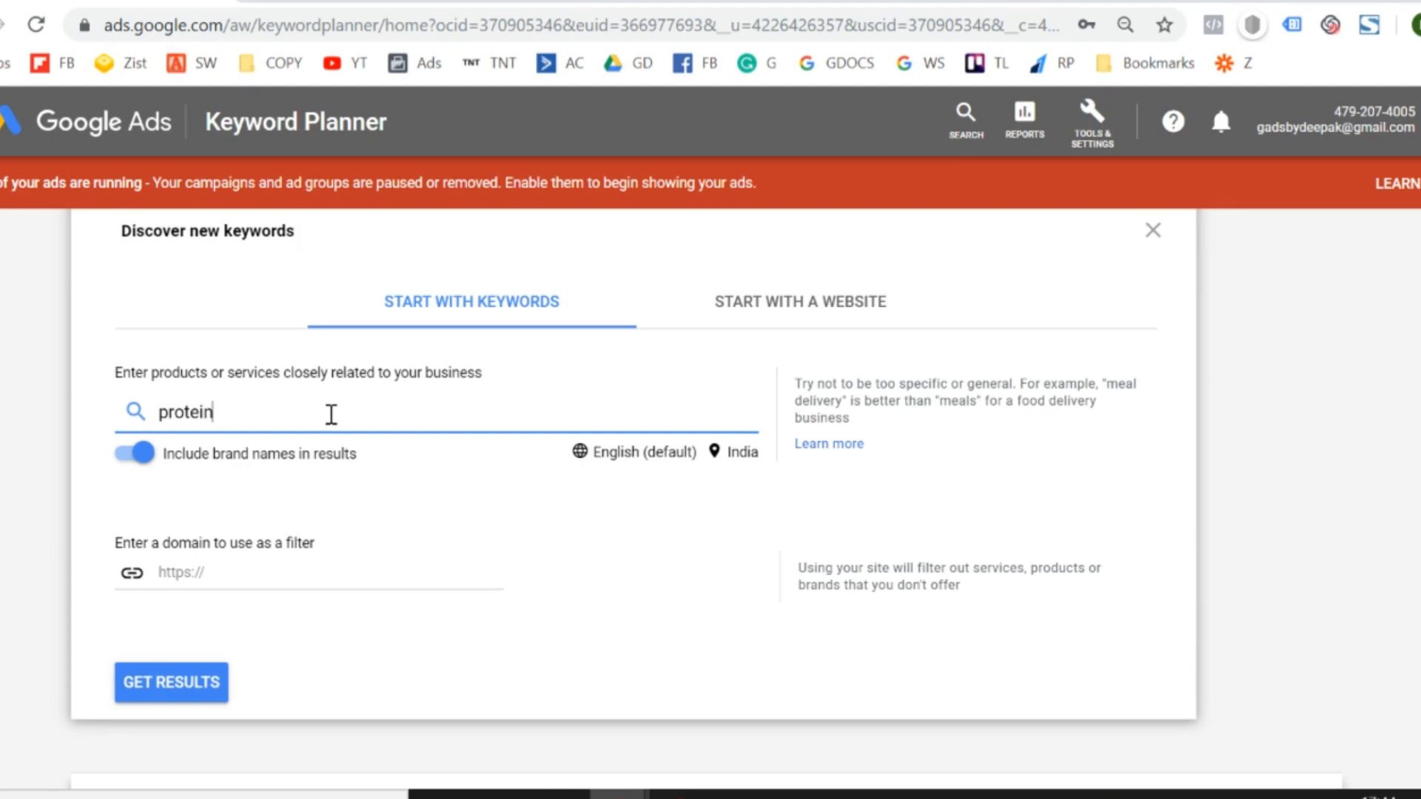
type(" powder")
key("Return")
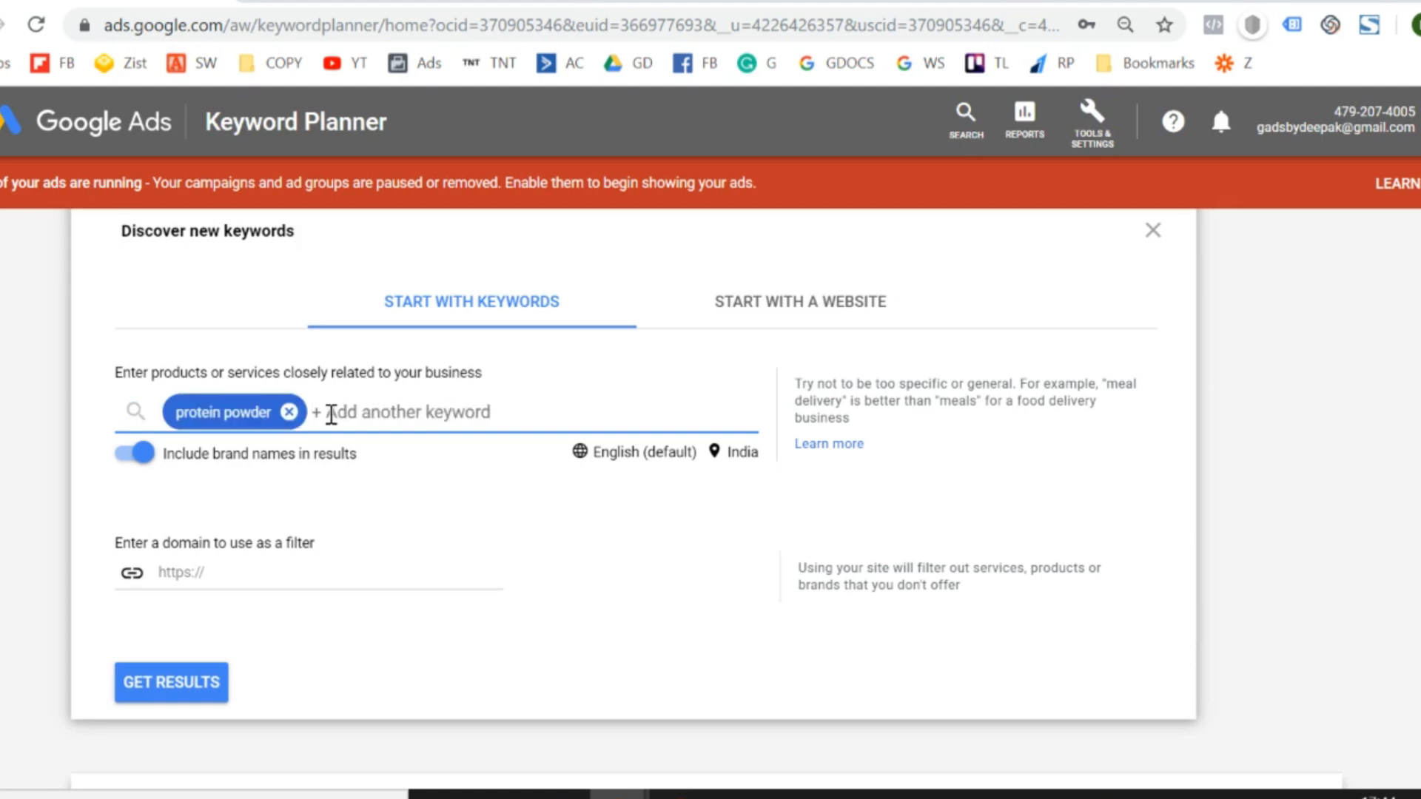
left_click(181, 699)
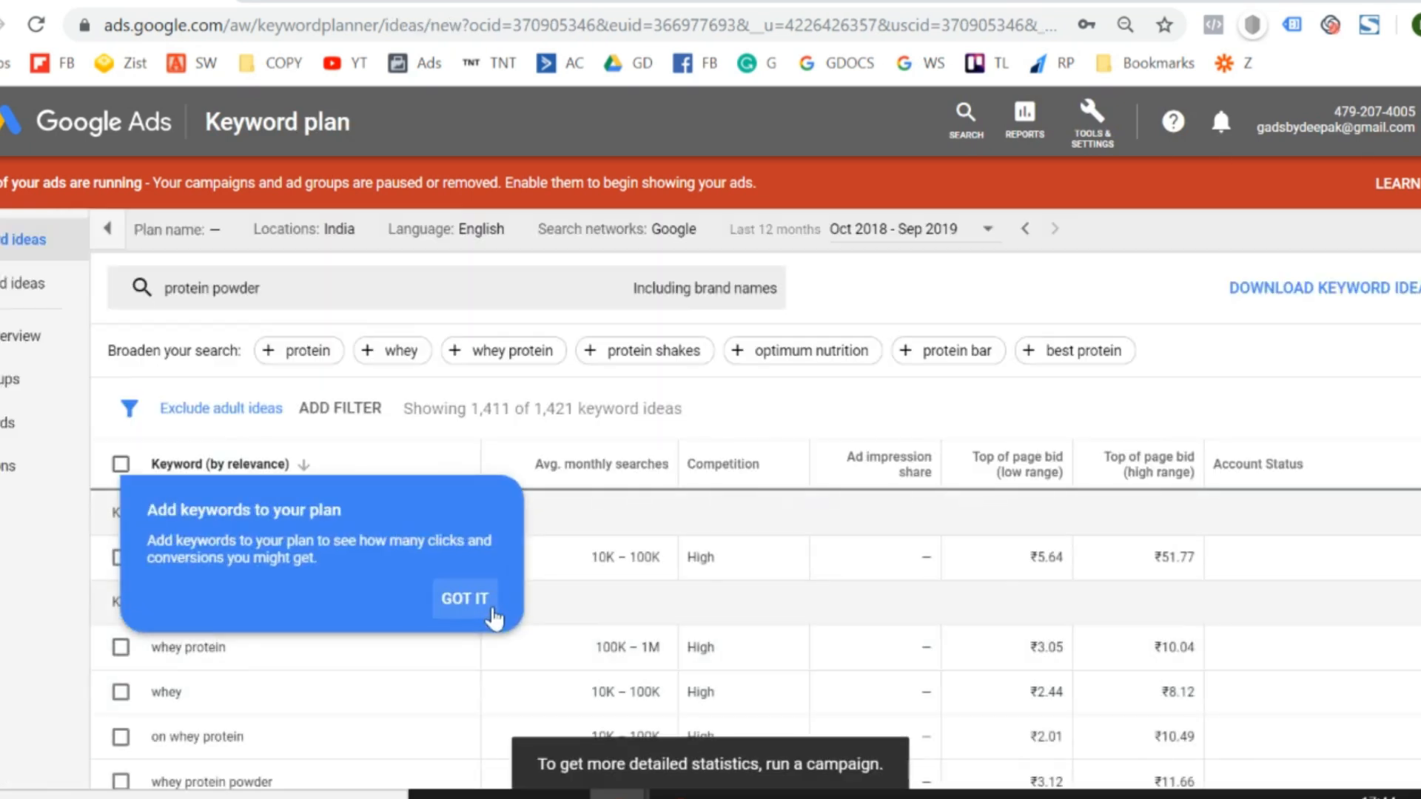
left_click(483, 604)
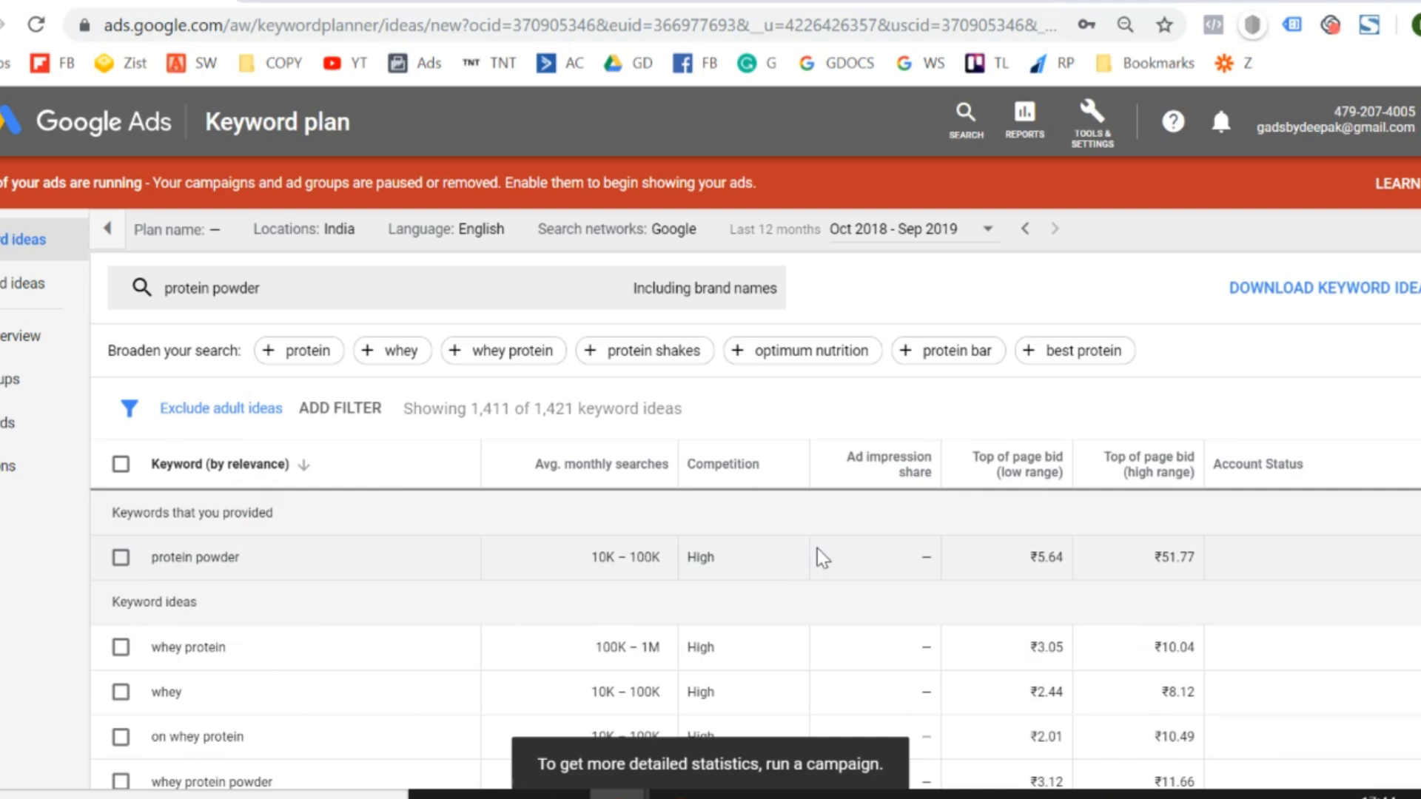
- Examine the average monthly searches, competition and top-of-page bids of the "protein powder" keyword ideas
scroll(816, 551, "down", 1)
scroll(817, 549, "down", 1)
scroll(817, 549, "up", 2)
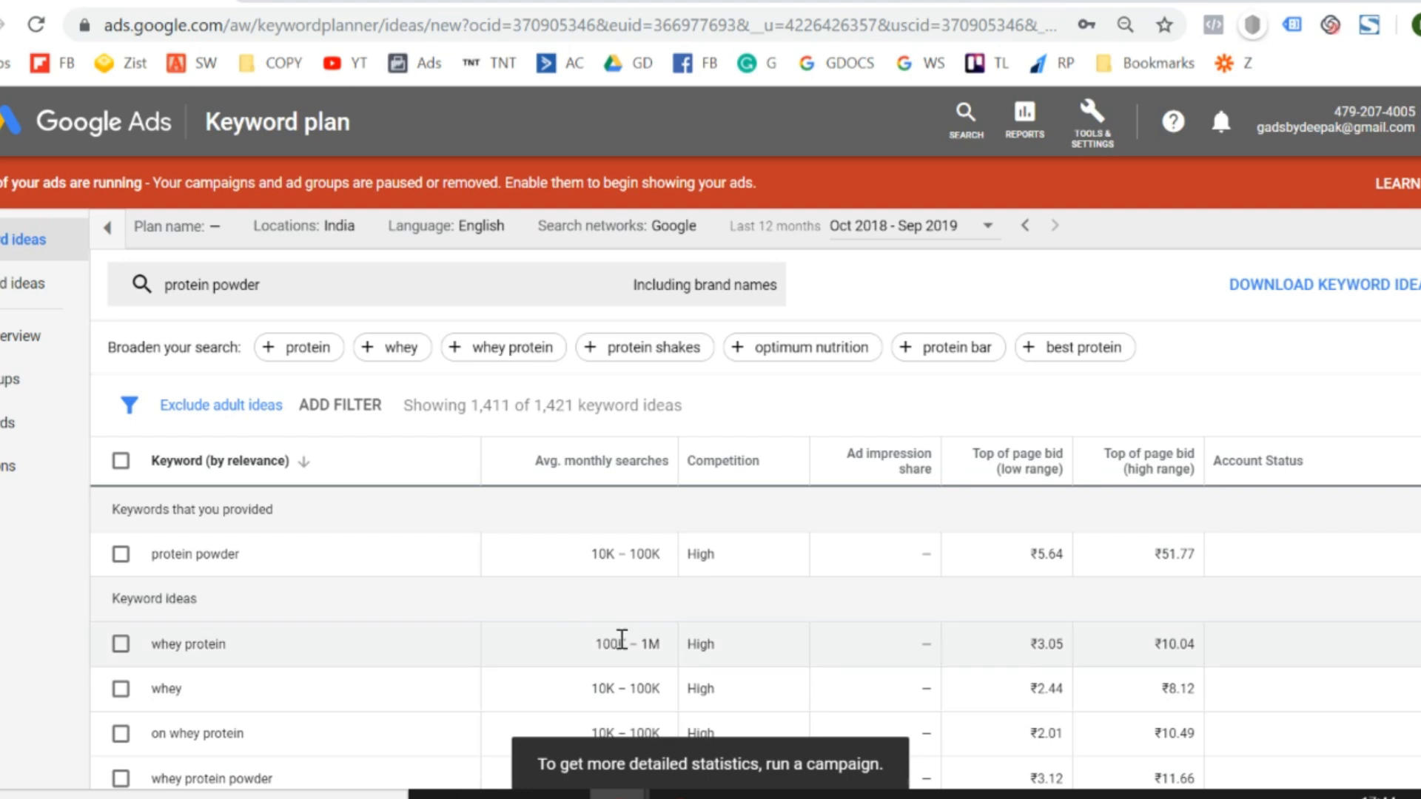
scroll(622, 641, "down", 2)
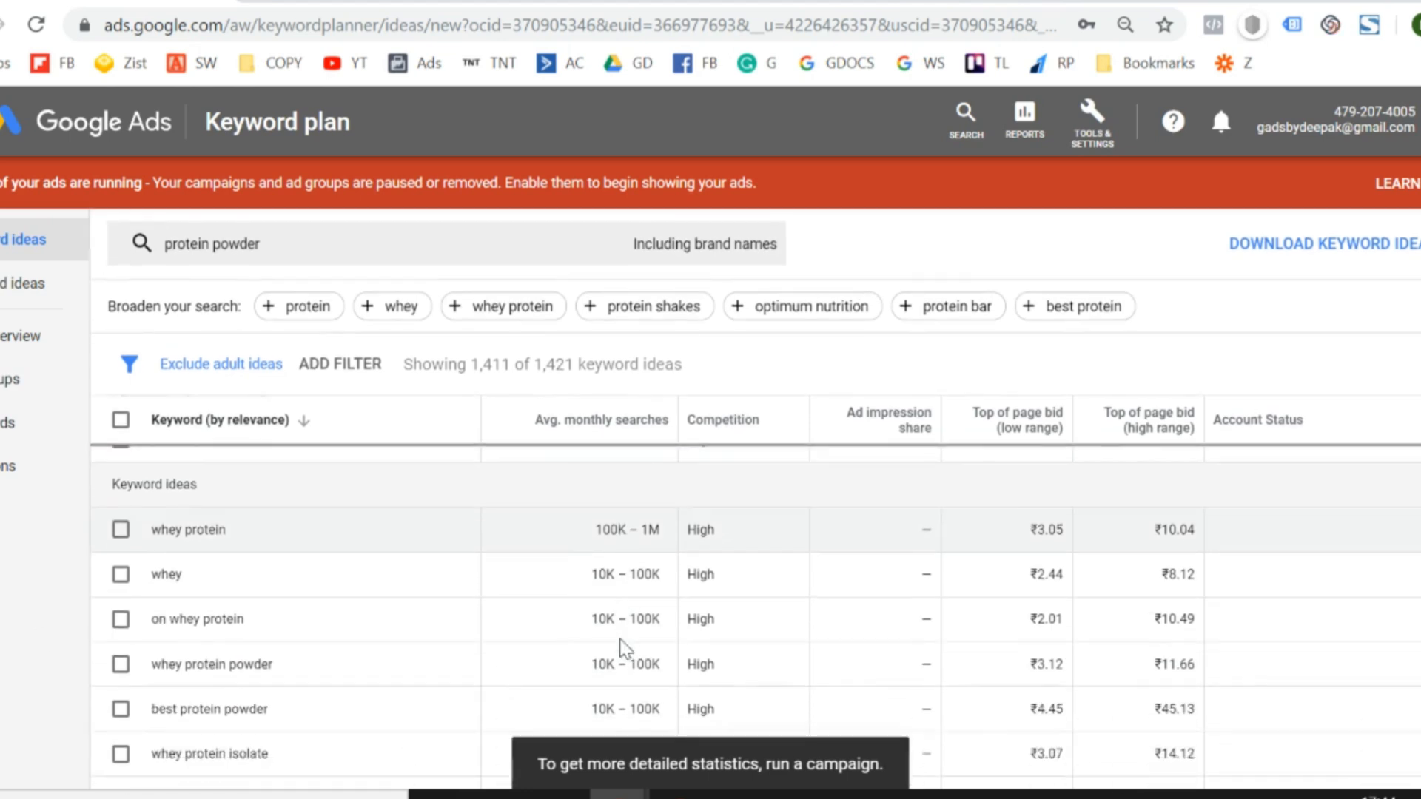
scroll(633, 537, "up", 3)
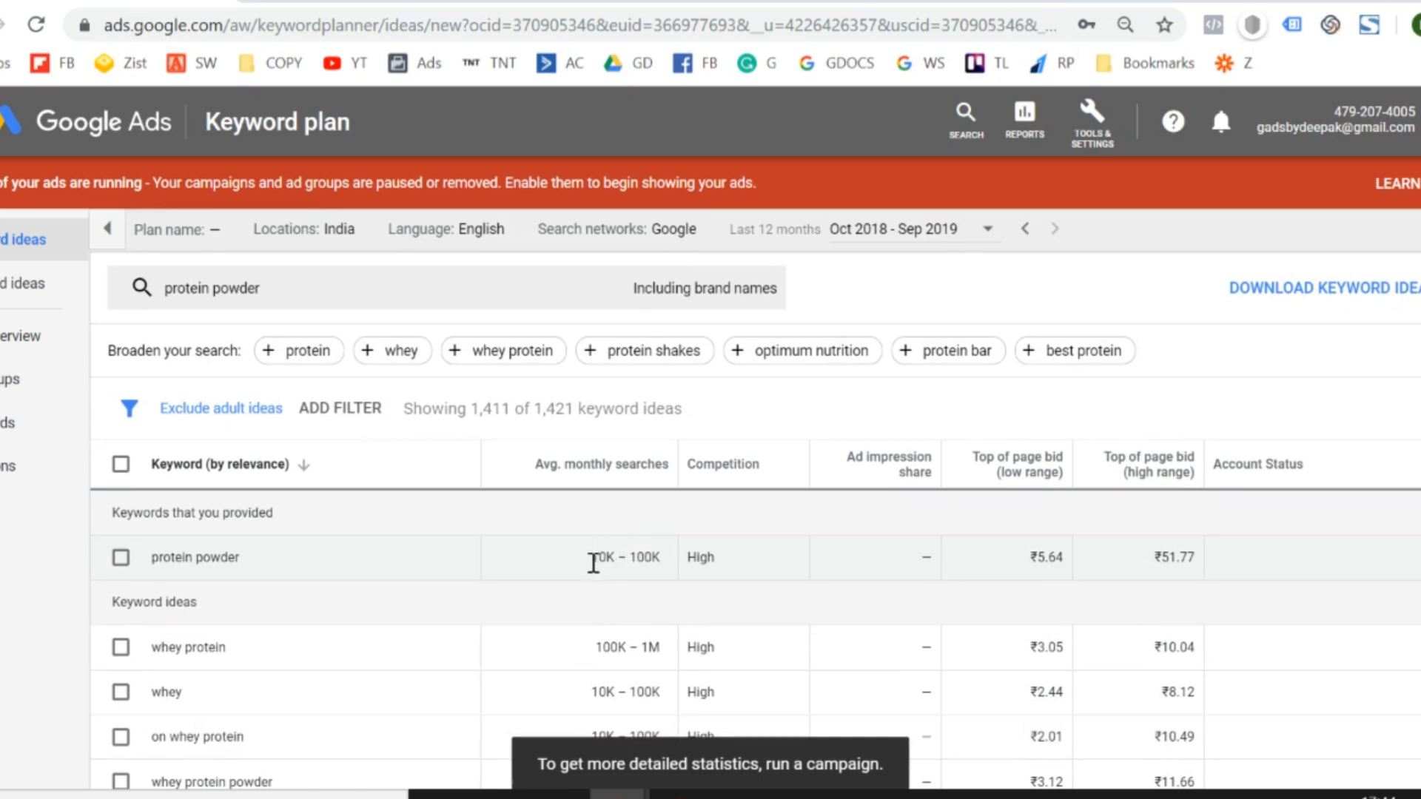
- Compare the average monthly searches of "protein powder", "whey protein" and other ideas, and read the top-of-page bid column explanations
left_click_drag(593, 564, 675, 575)
scroll(675, 575, "down", 1)
triple_click(617, 593)
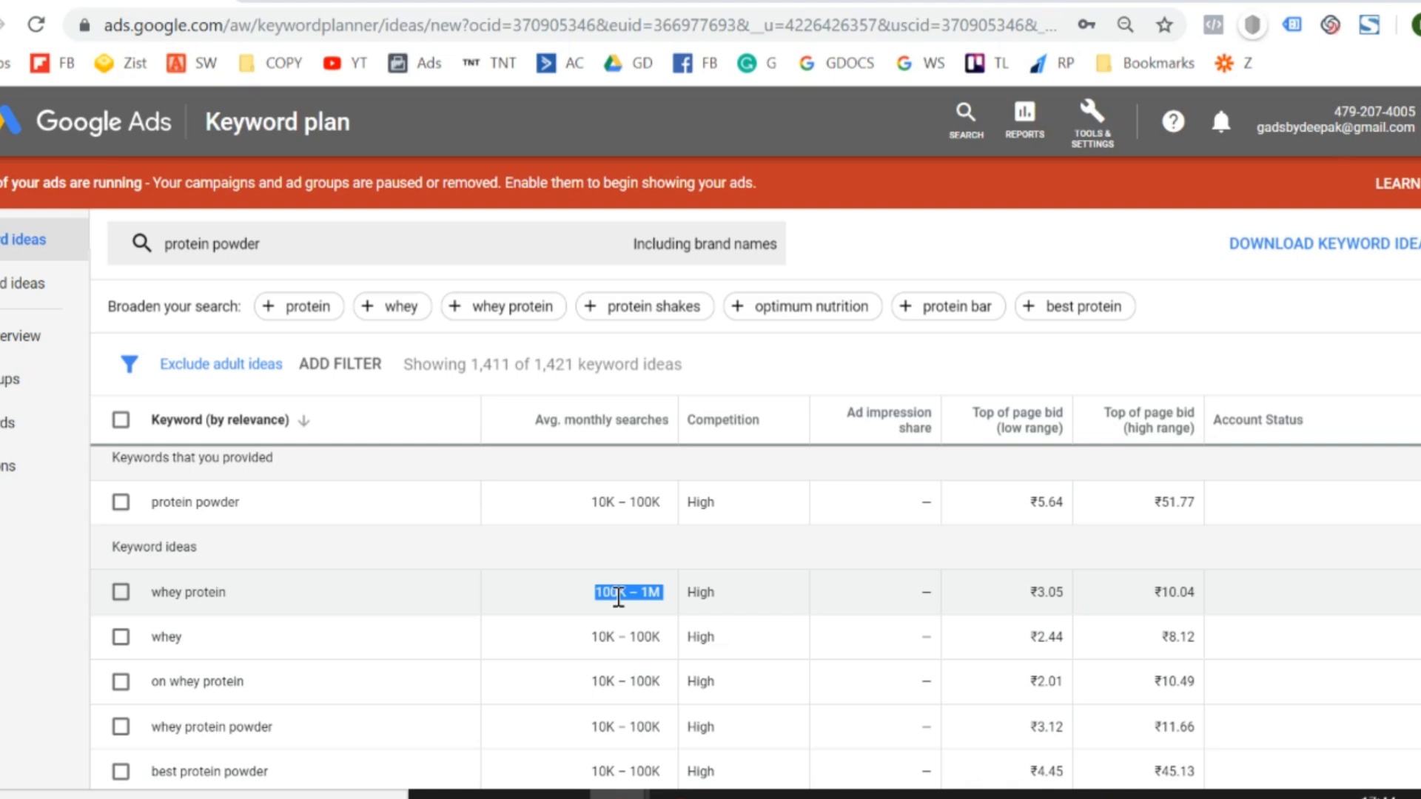
scroll(618, 596, "down", 5)
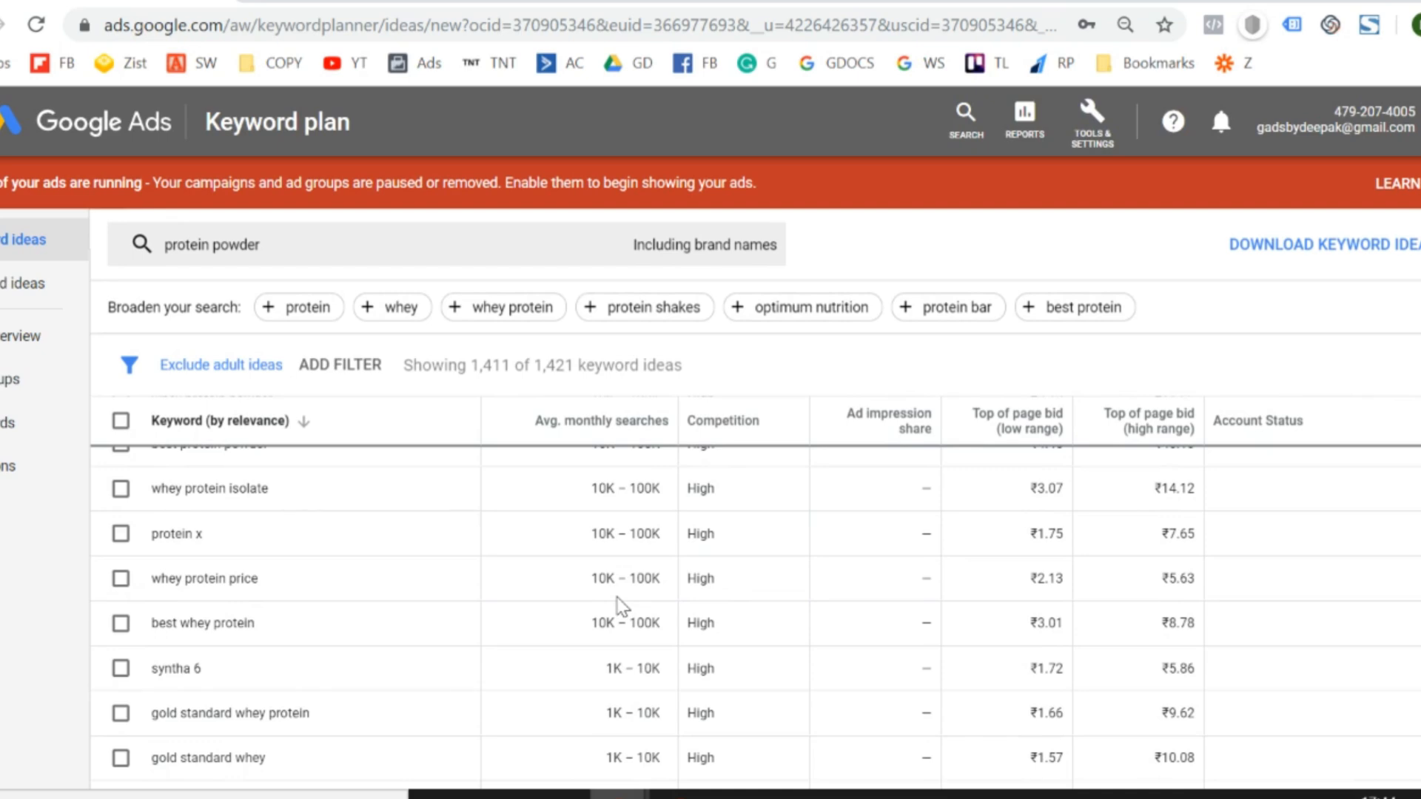
scroll(618, 607, "up", 5)
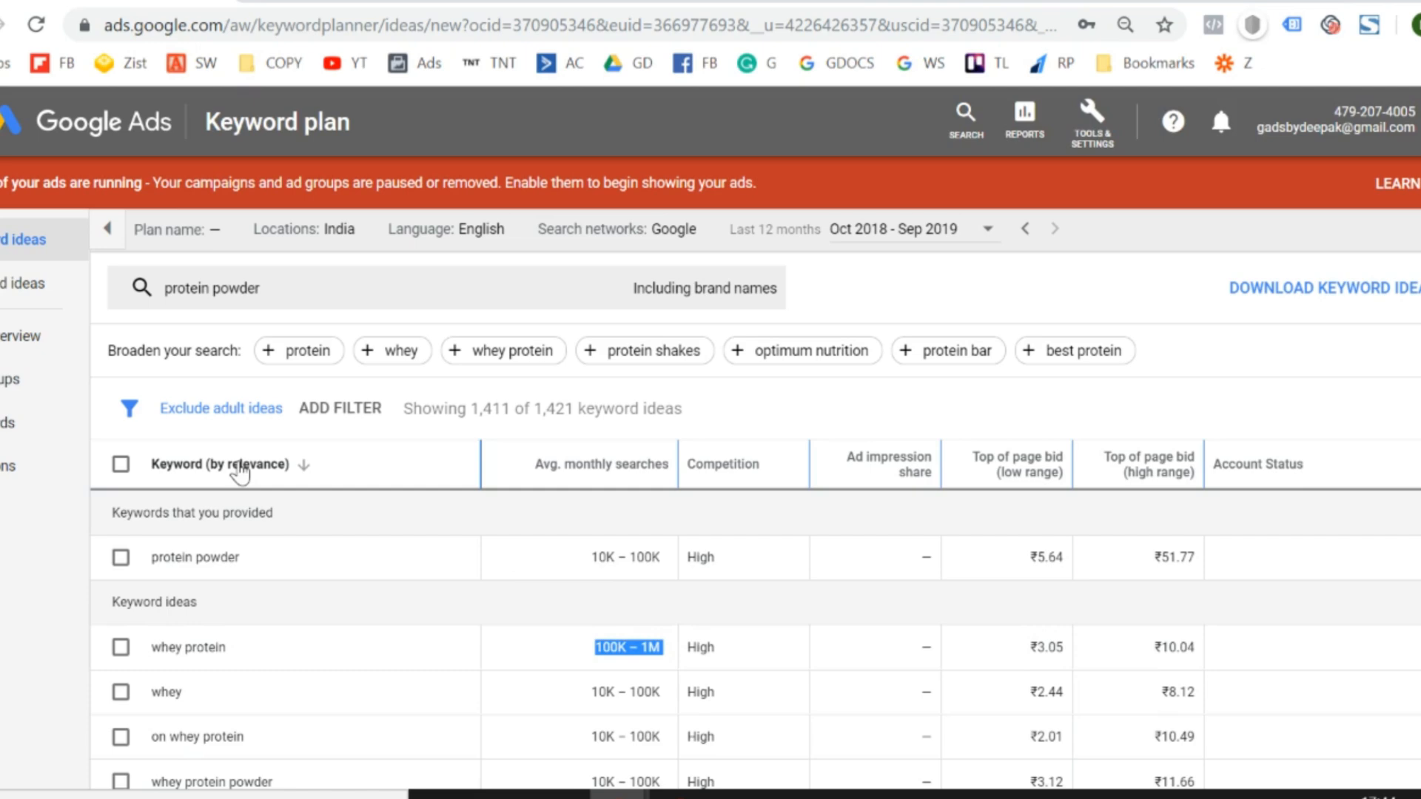
scroll(339, 723, "down", 4)
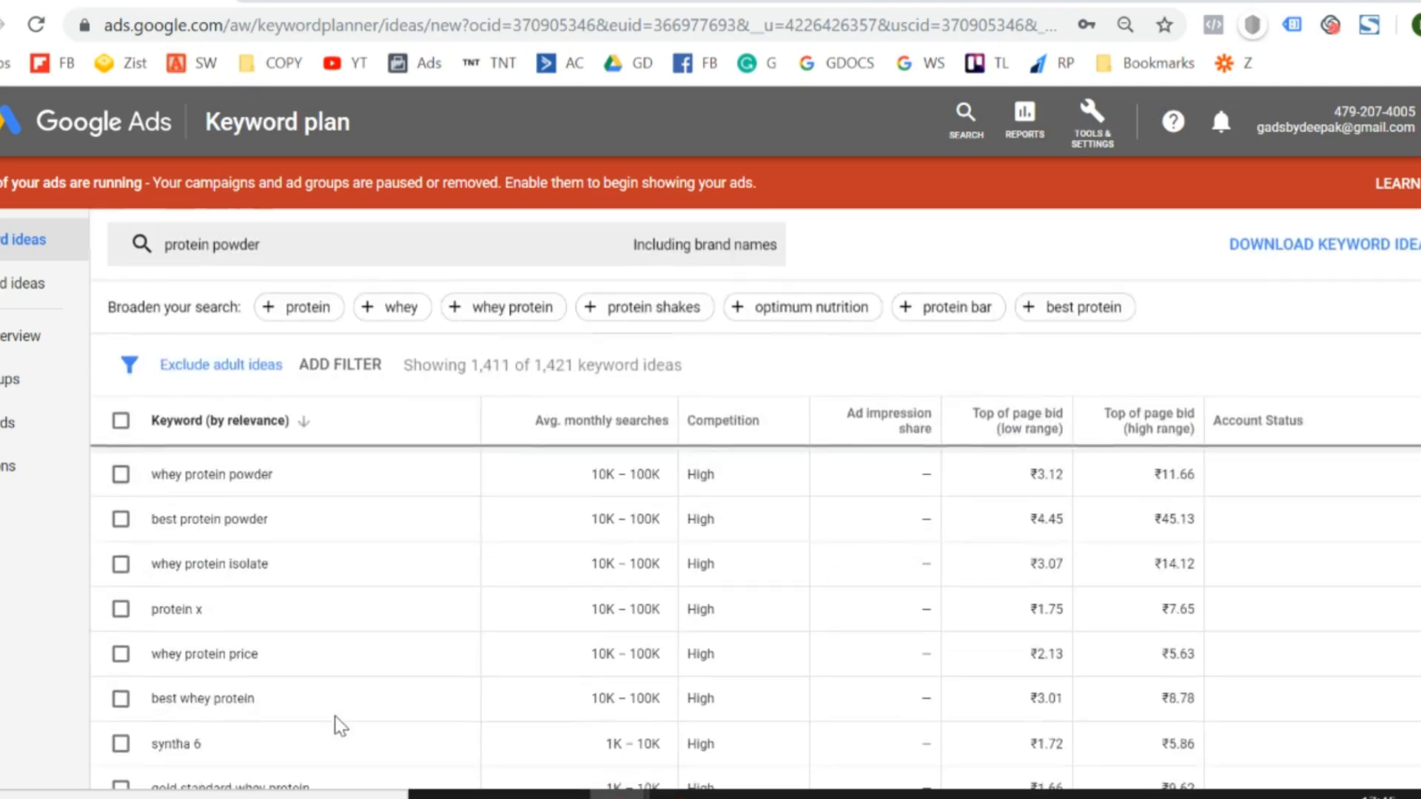
scroll(340, 723, "down", 8)
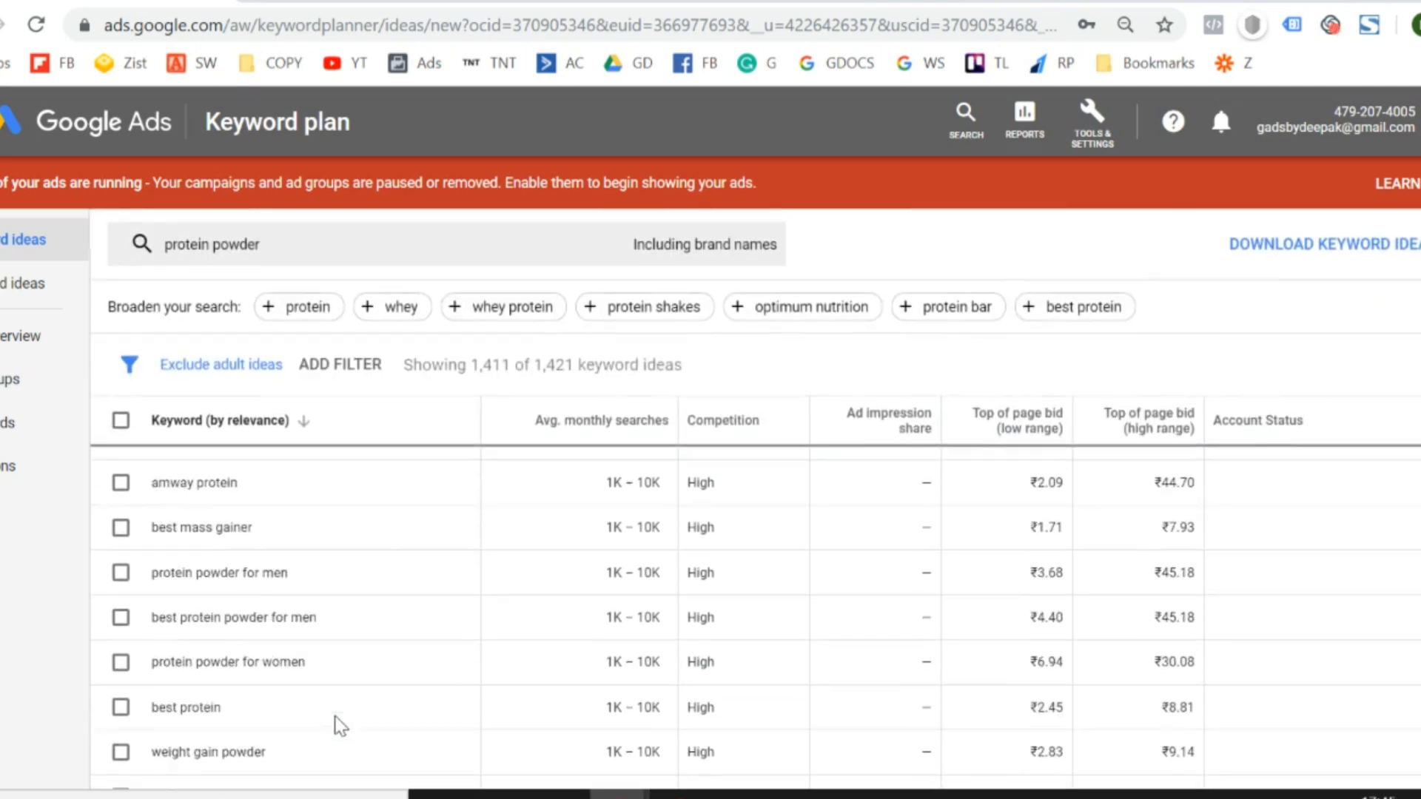
scroll(340, 723, "up", 12)
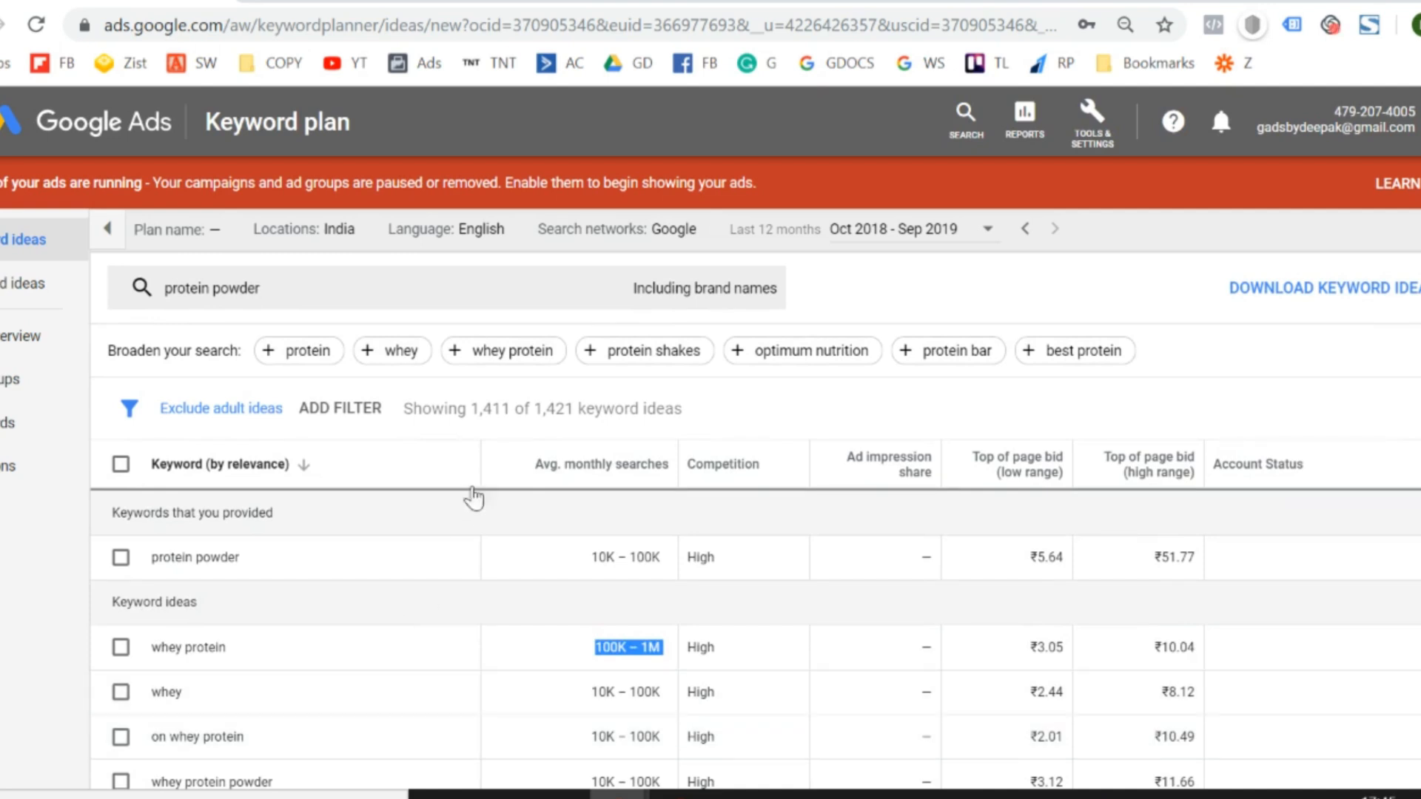
left_click(6, 629)
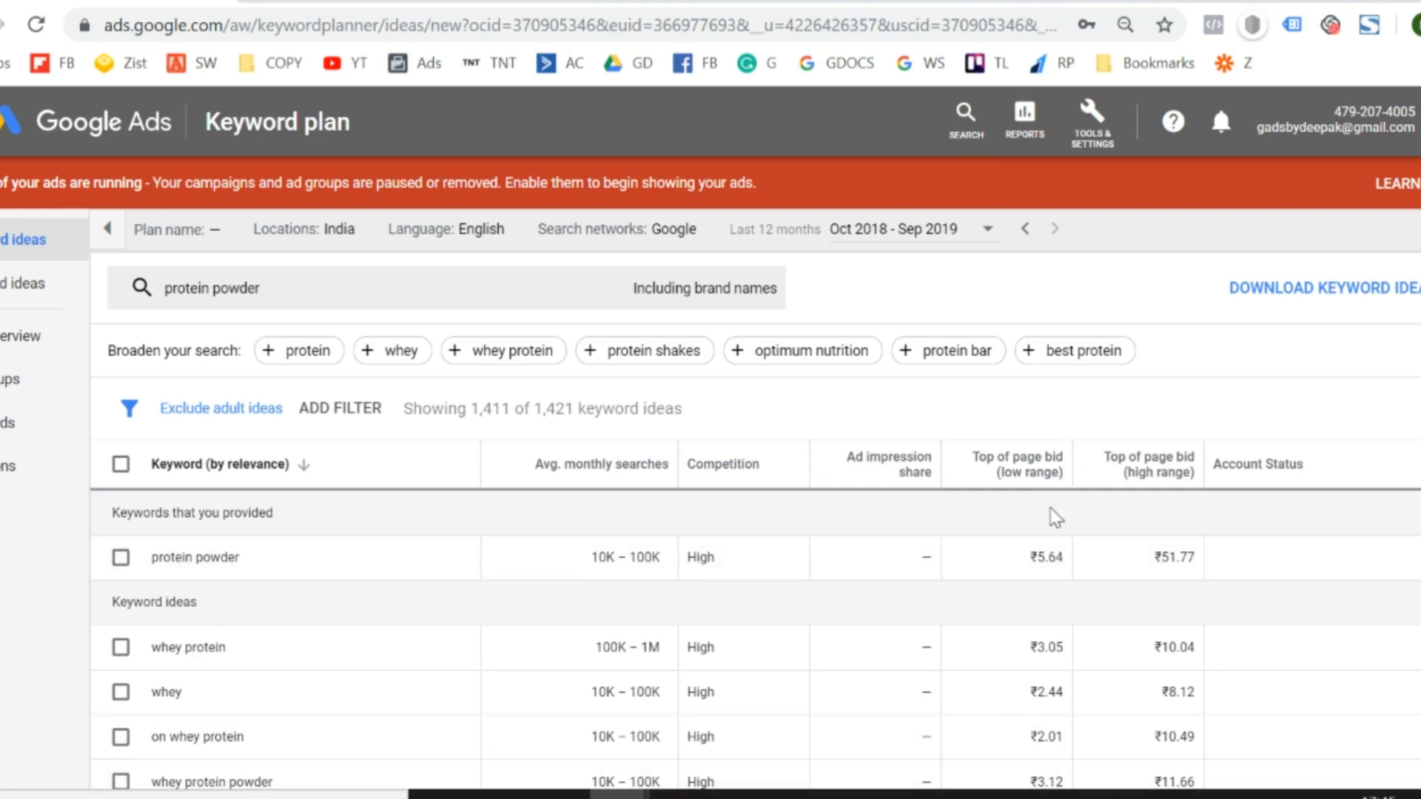
mouse_move(1033, 477)
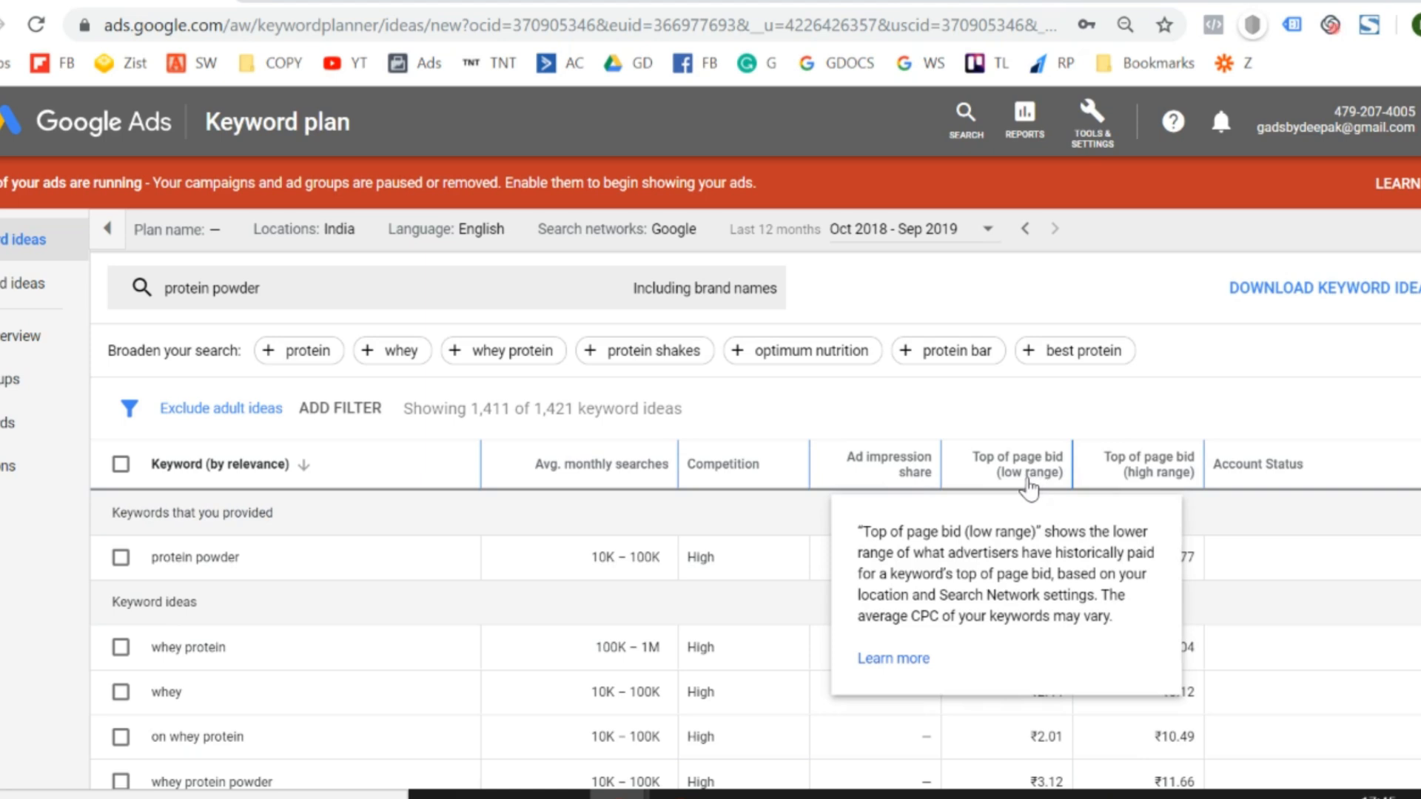
mouse_move(1156, 487)
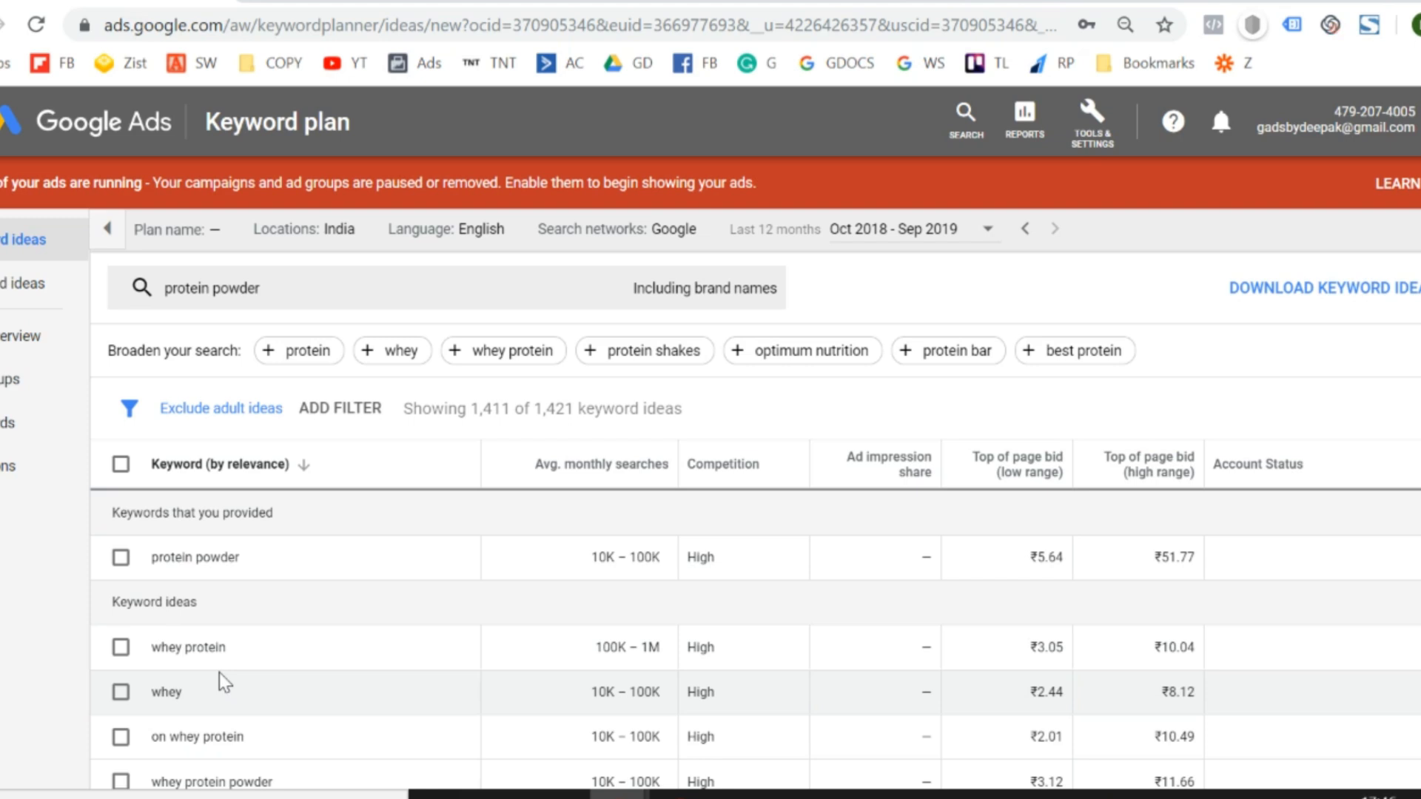
- Look through the keyword ideas from "whey protein" down to "best protein powder for women" for relevant terms and their search volumes
scroll(219, 672, "down", 2)
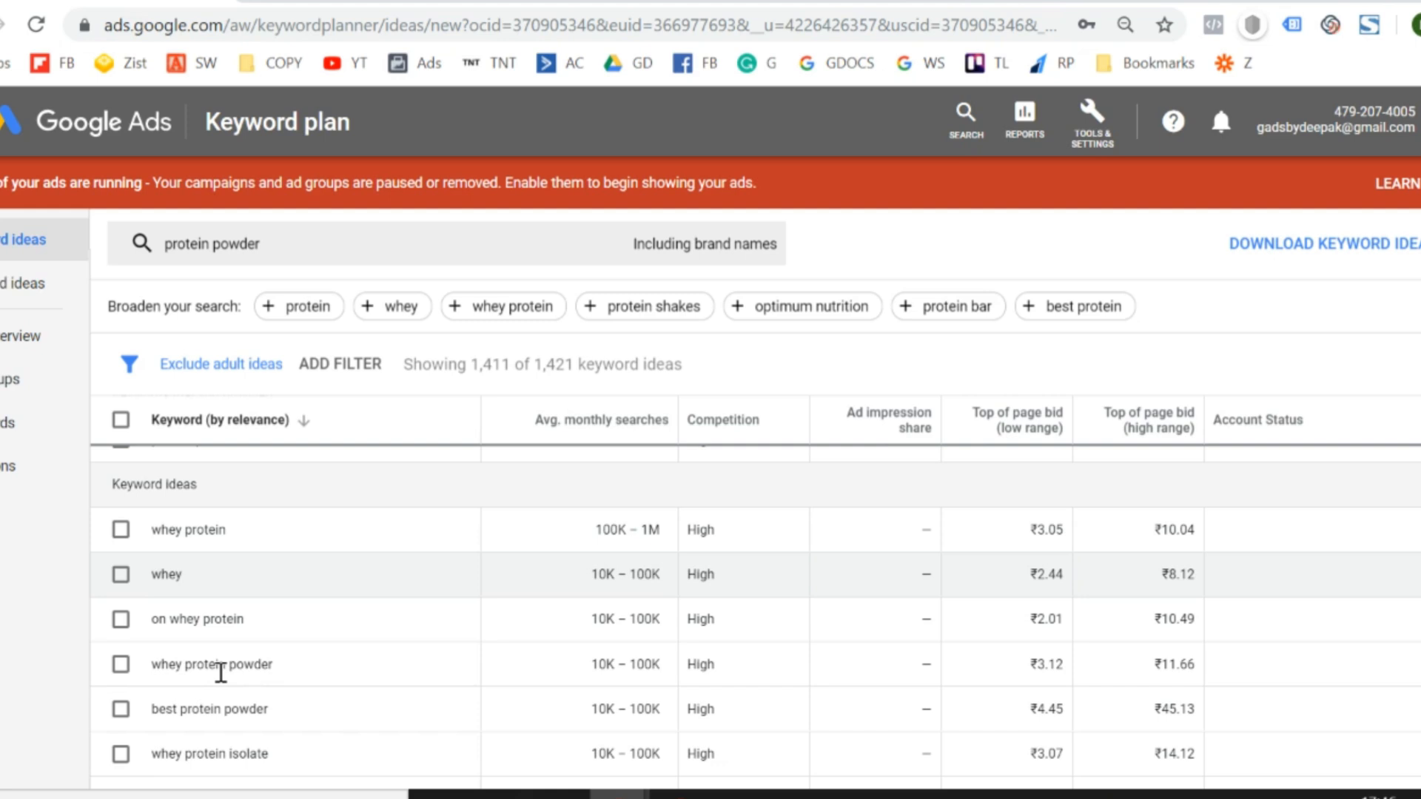
scroll(222, 677, "down", 2)
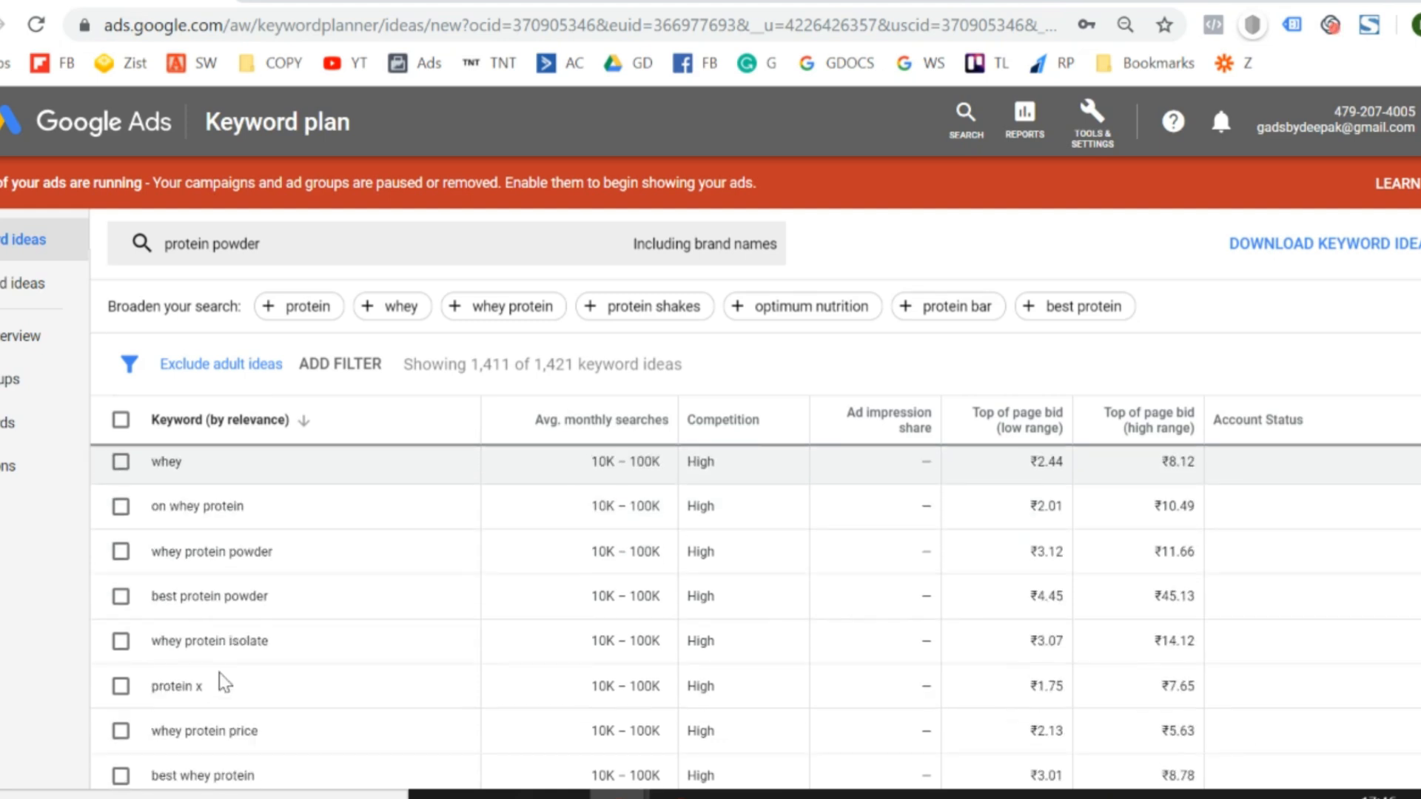
scroll(221, 679, "down", 3)
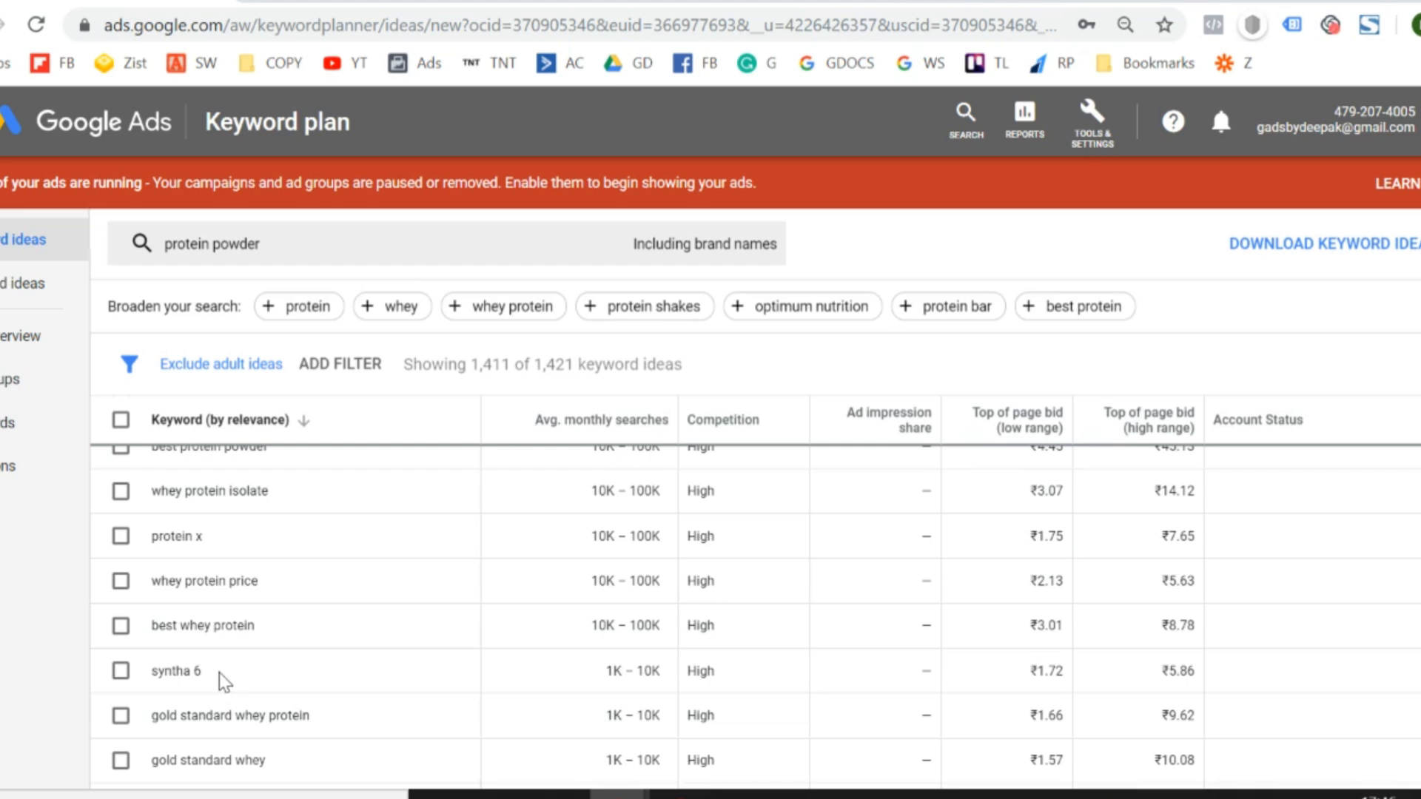
right_click(219, 672)
scroll(219, 673, "down", 4)
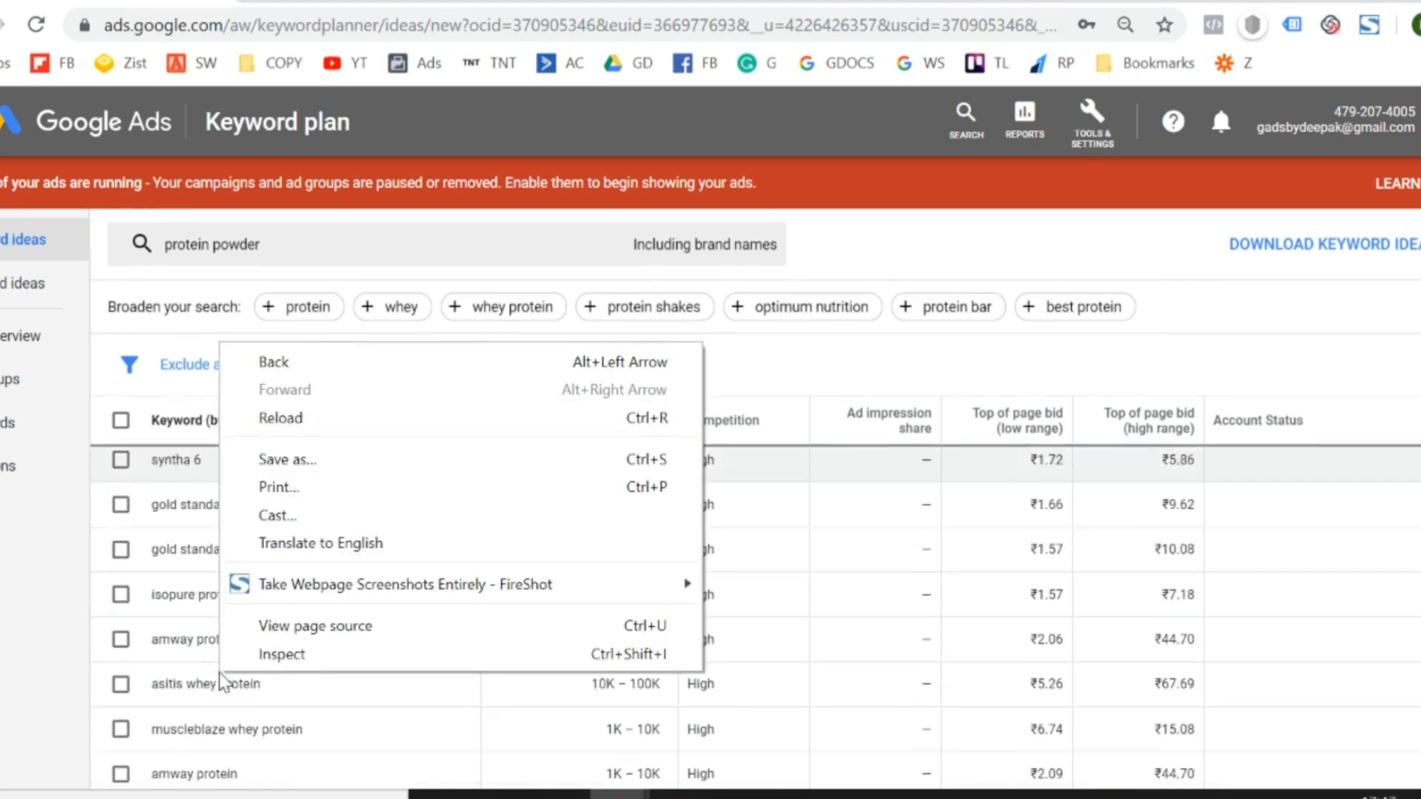
left_click(2, 635)
scroll(355, 714, "down", 4)
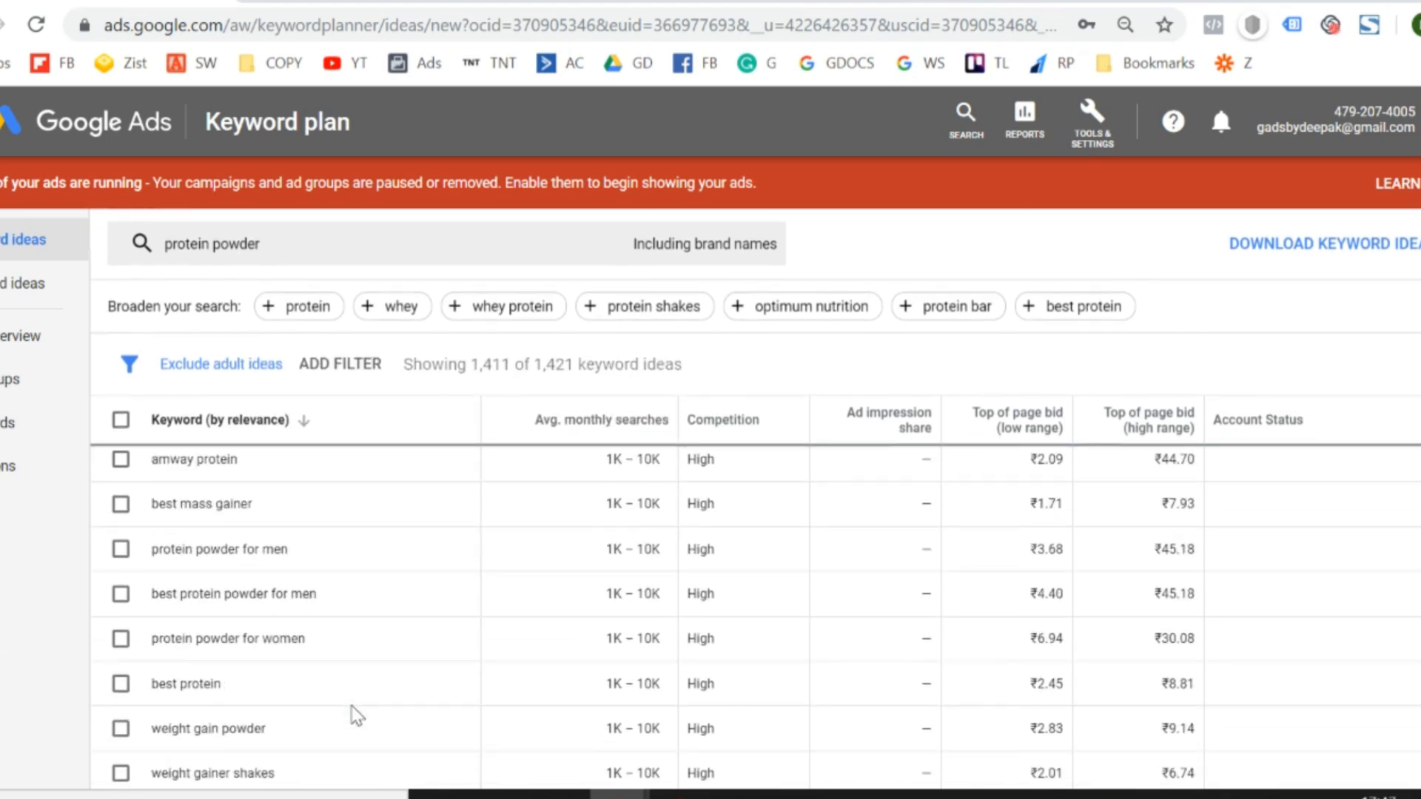
scroll(356, 714, "down", 1)
scroll(356, 714, "down", 5)
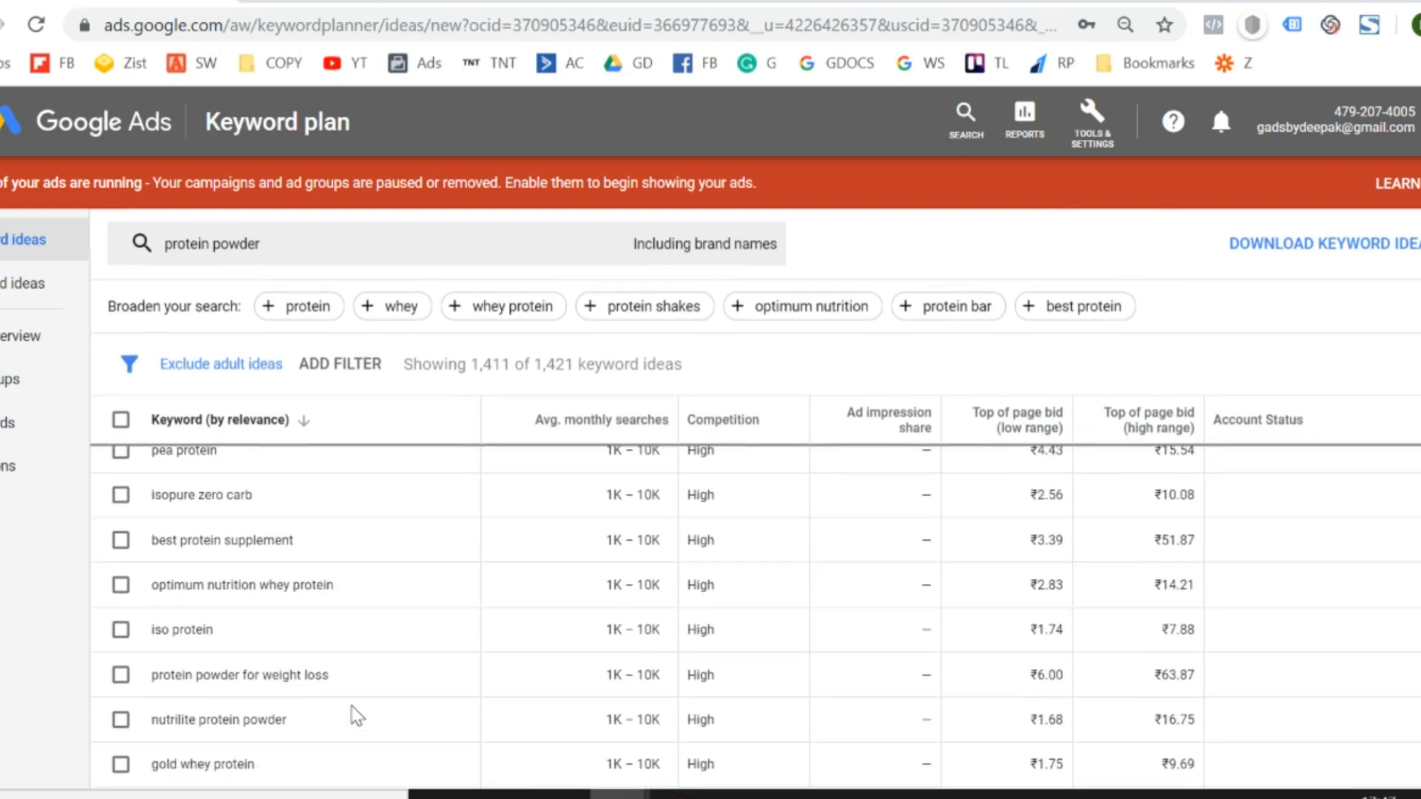
scroll(357, 716, "down", 1)
scroll(357, 716, "down", 1)
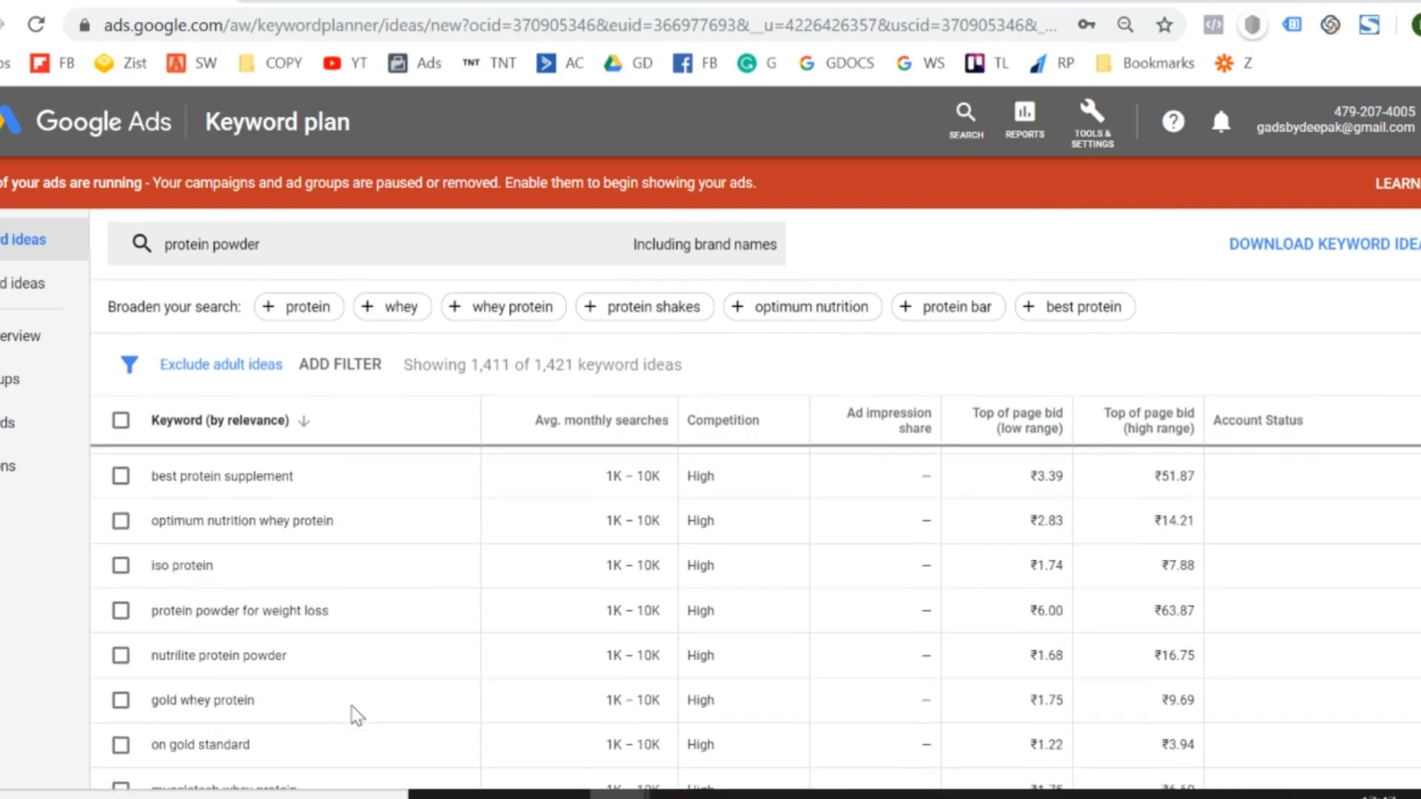
scroll(357, 715, "down", 4)
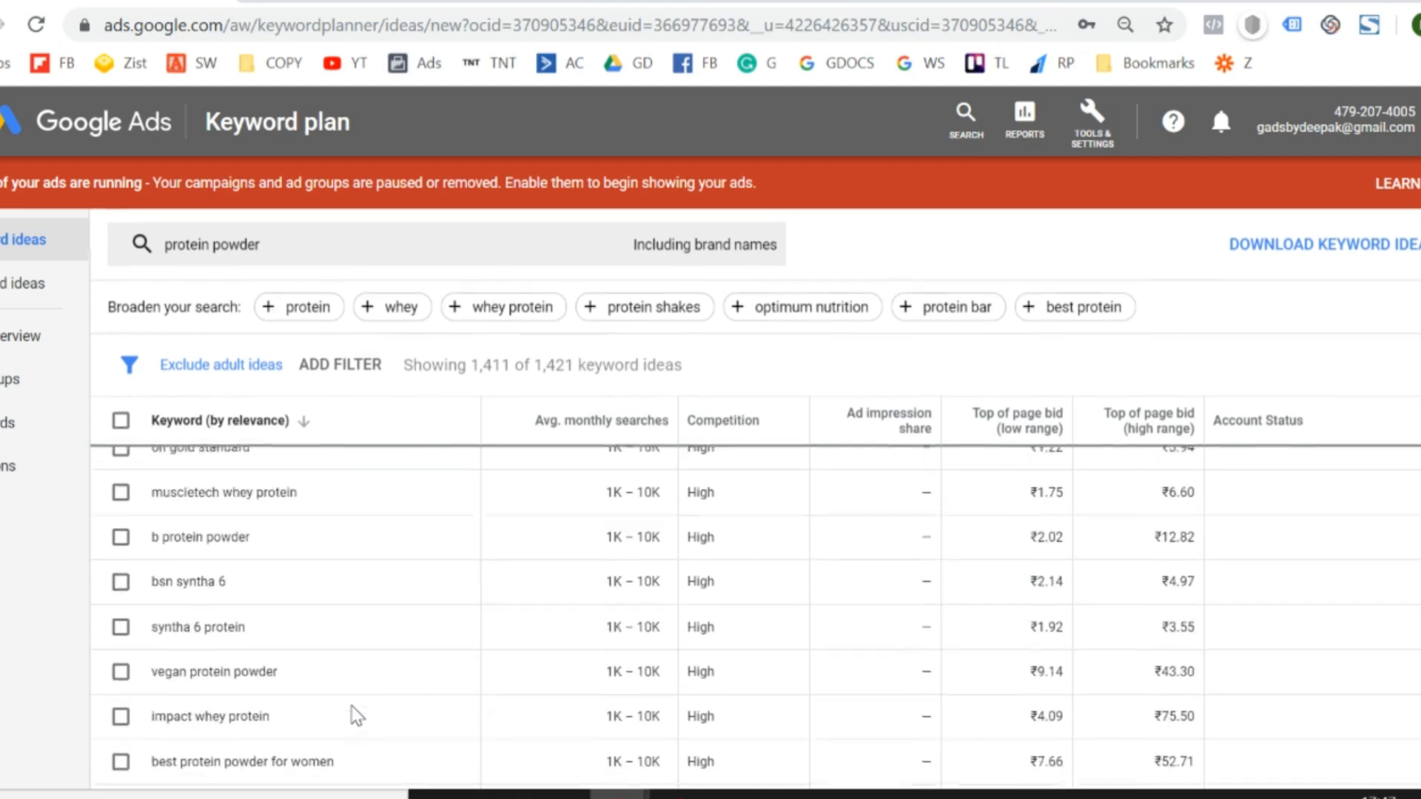
scroll(357, 715, "up", 5)
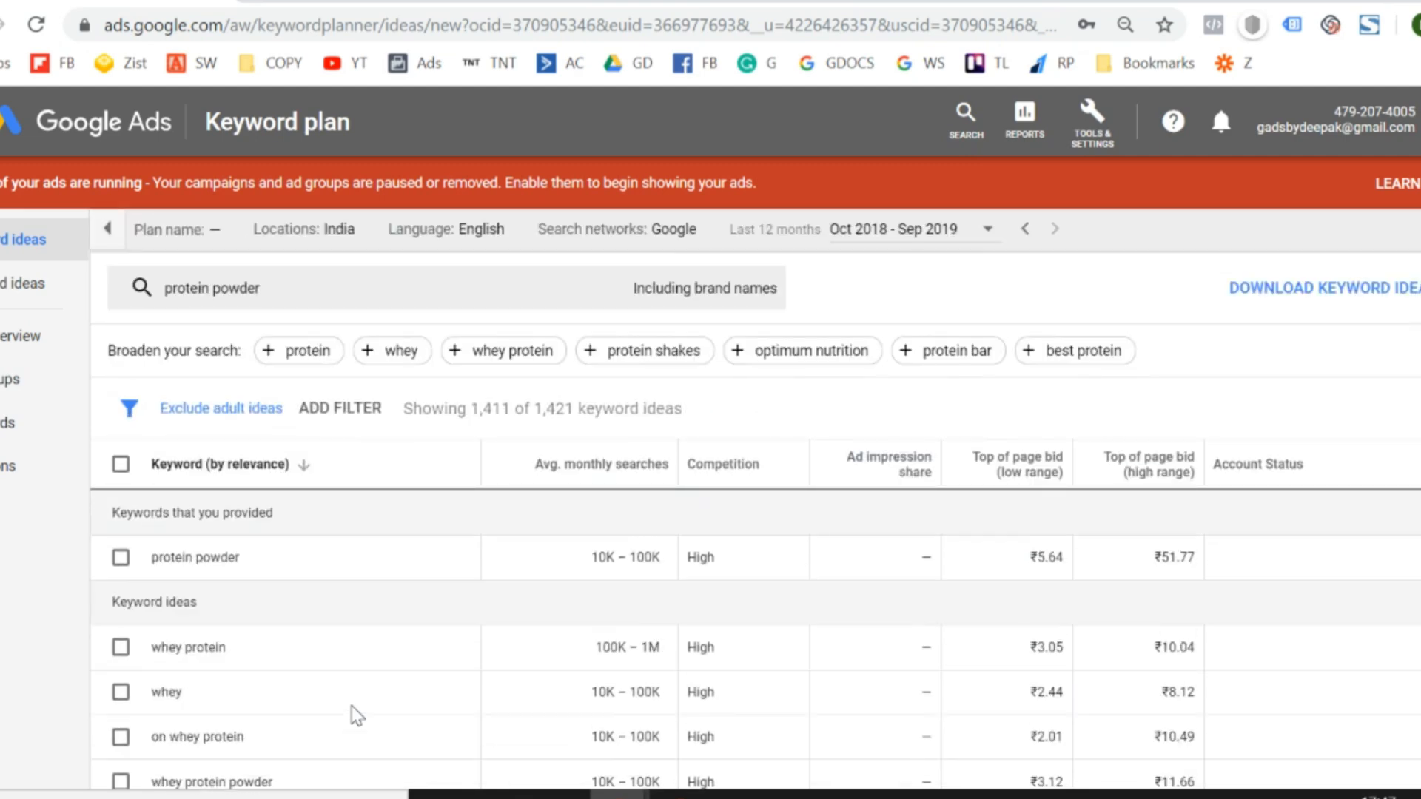
scroll(398, 570, "down", 4)
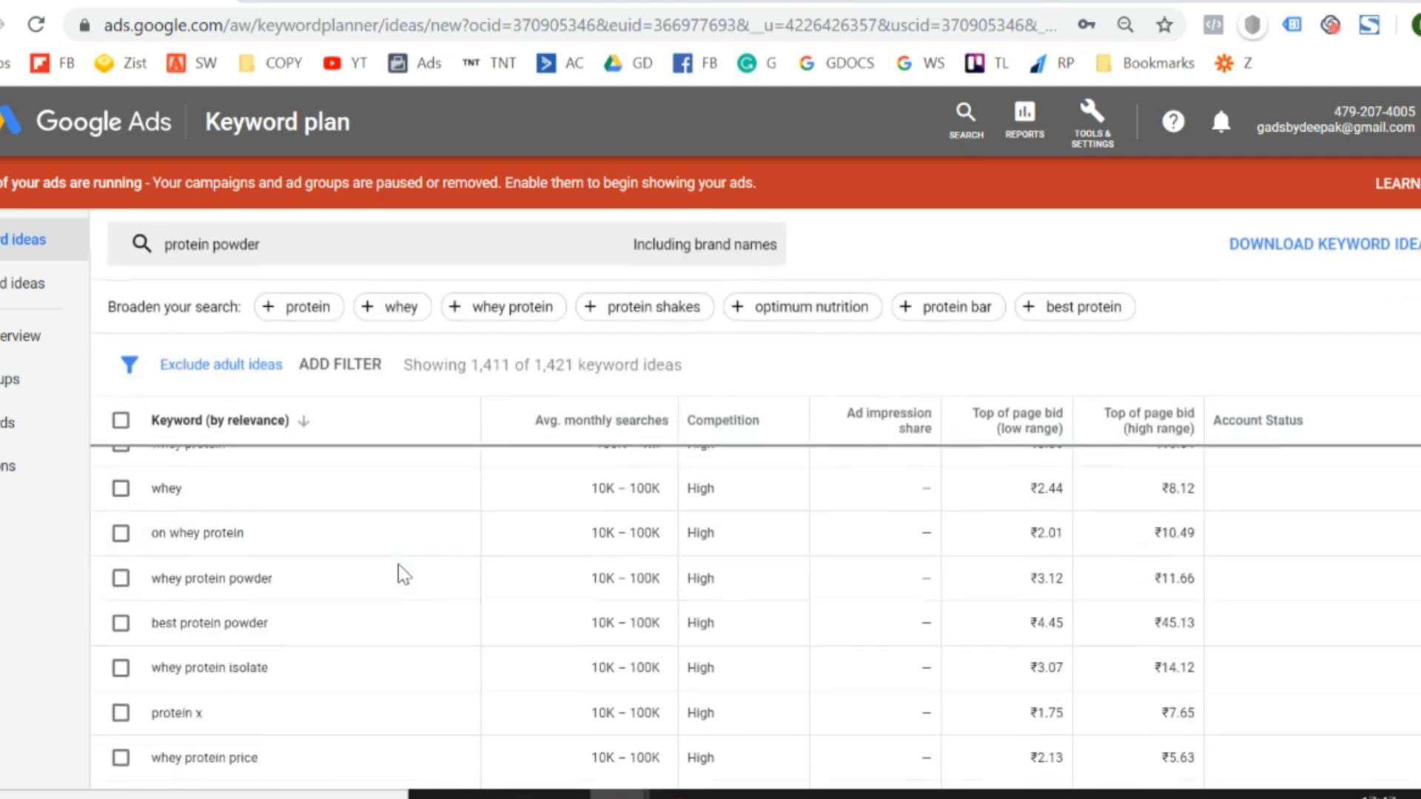
scroll(398, 564, "down", 3)
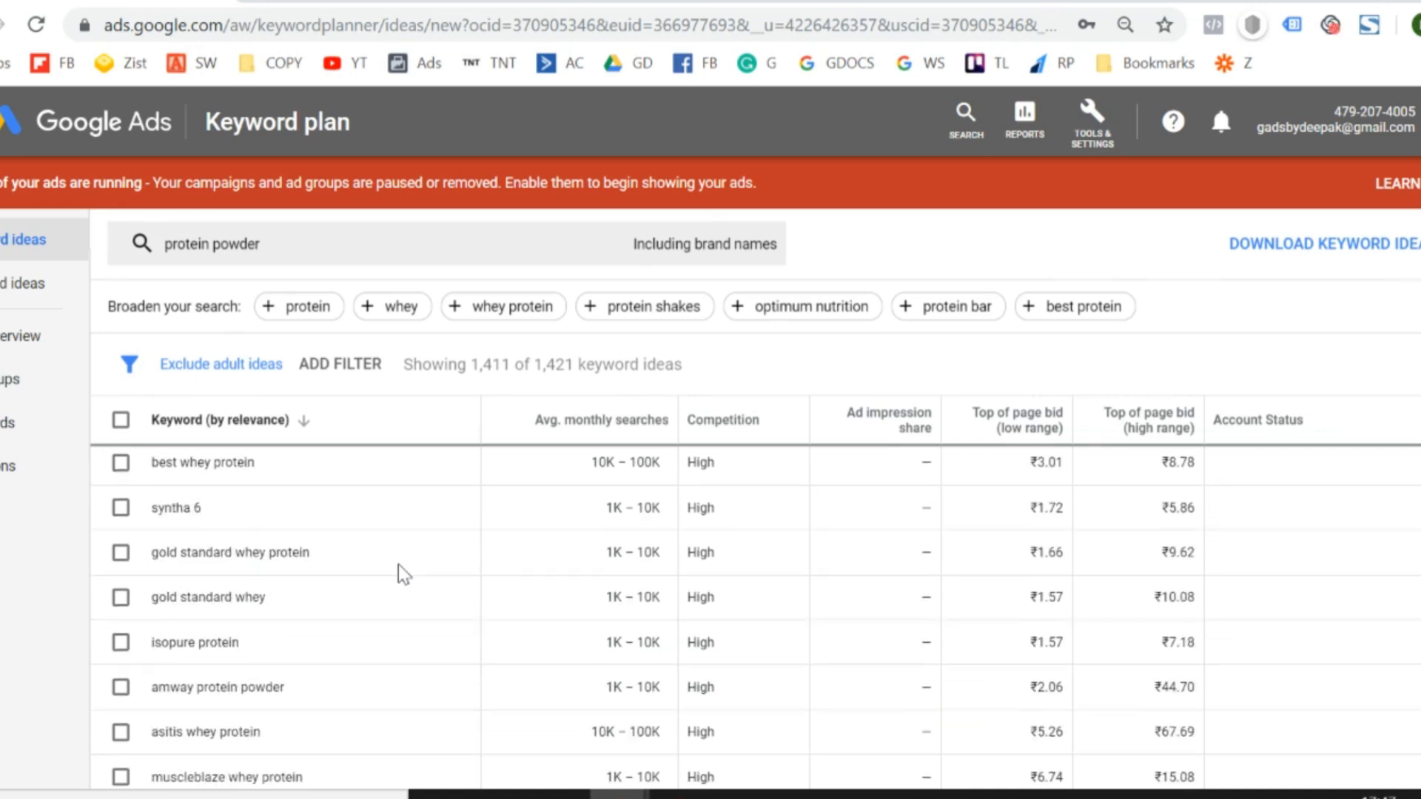
scroll(398, 564, "down", 1)
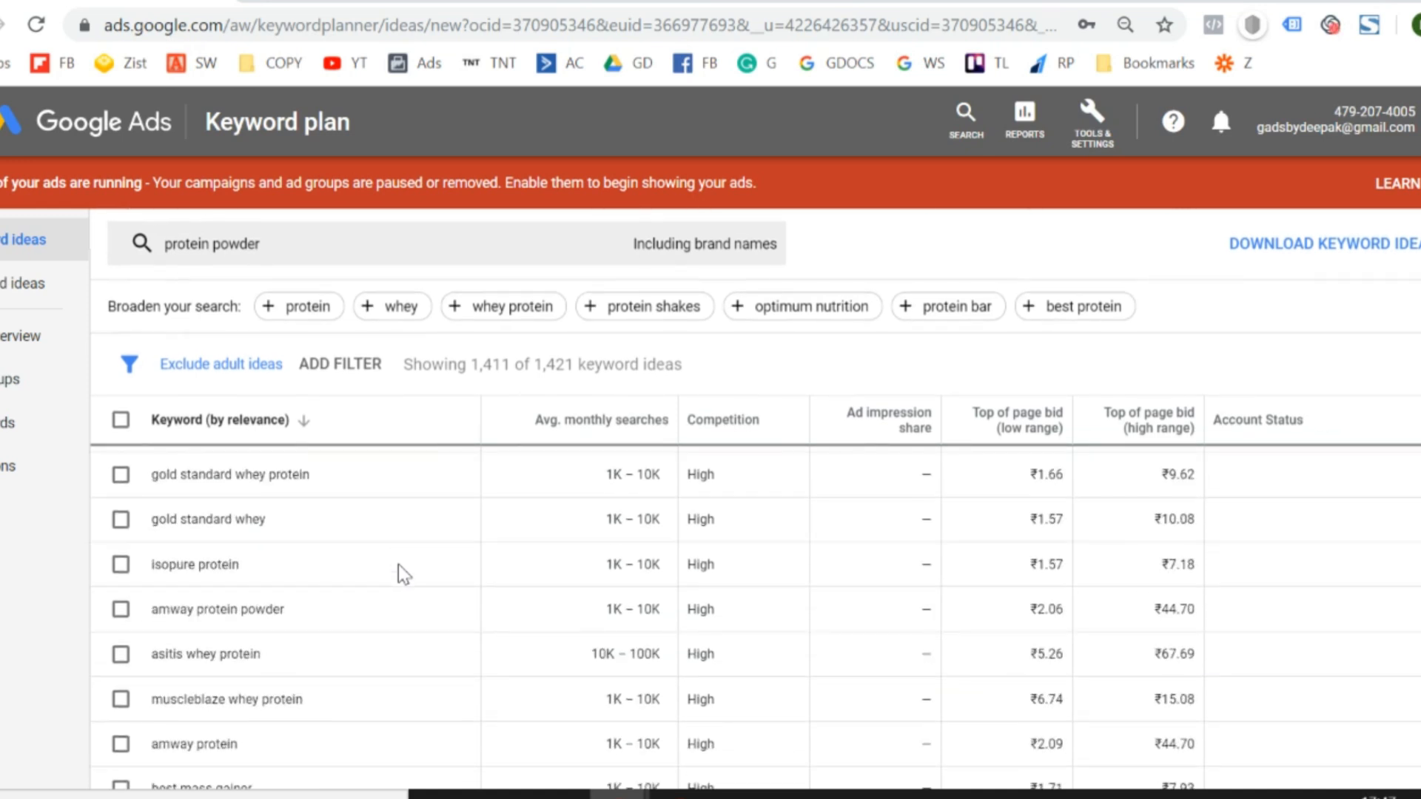
scroll(399, 564, "down", 2)
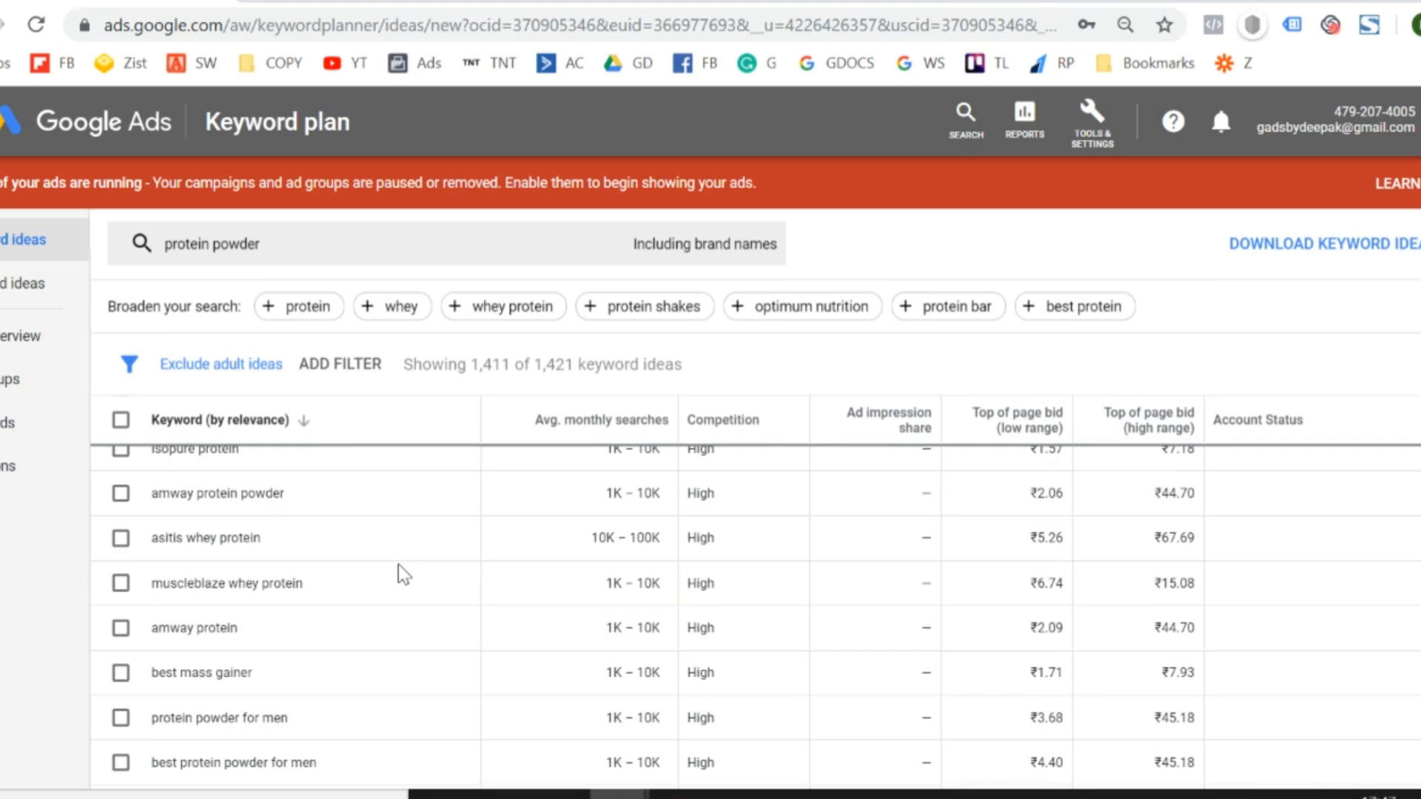
scroll(398, 563, "down", 2)
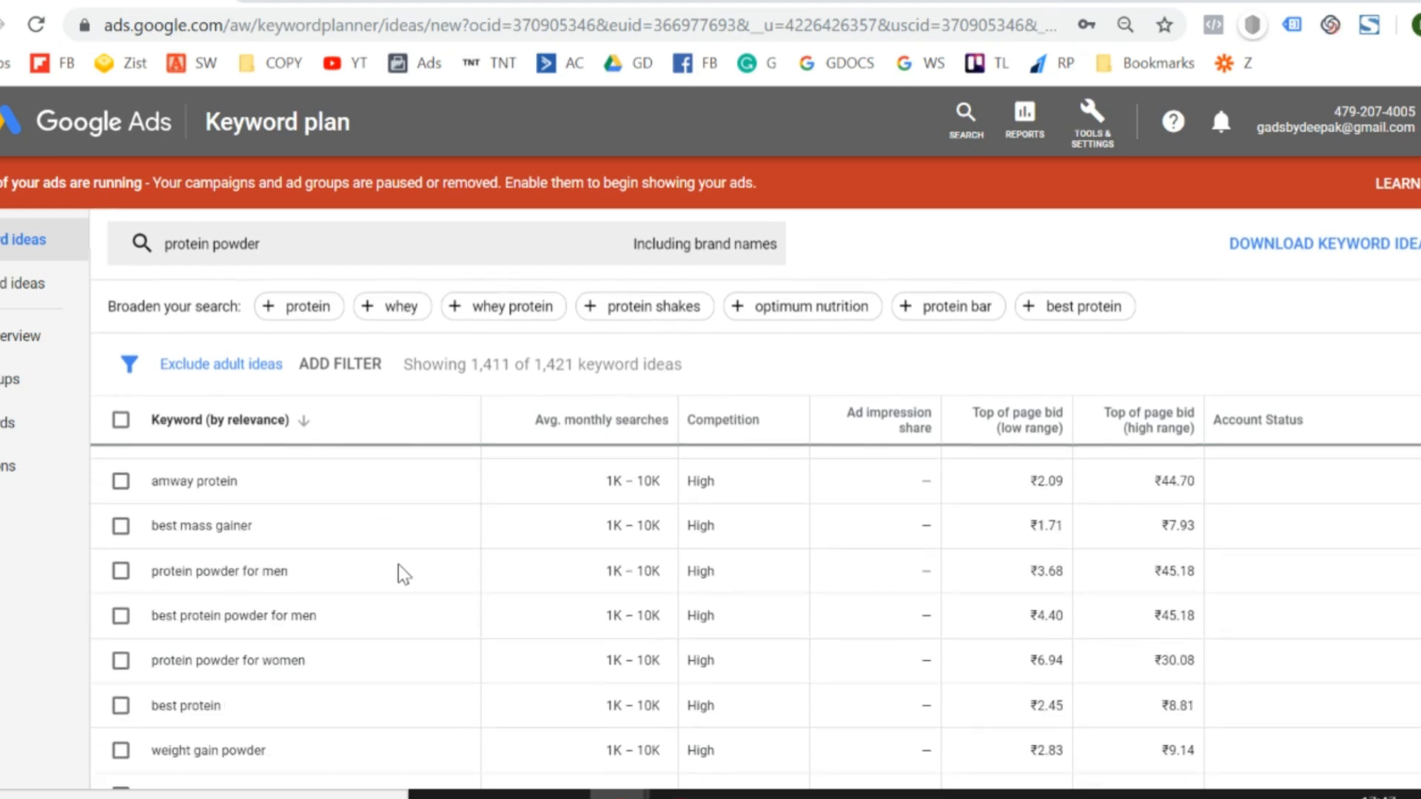
scroll(398, 563, "down", 1)
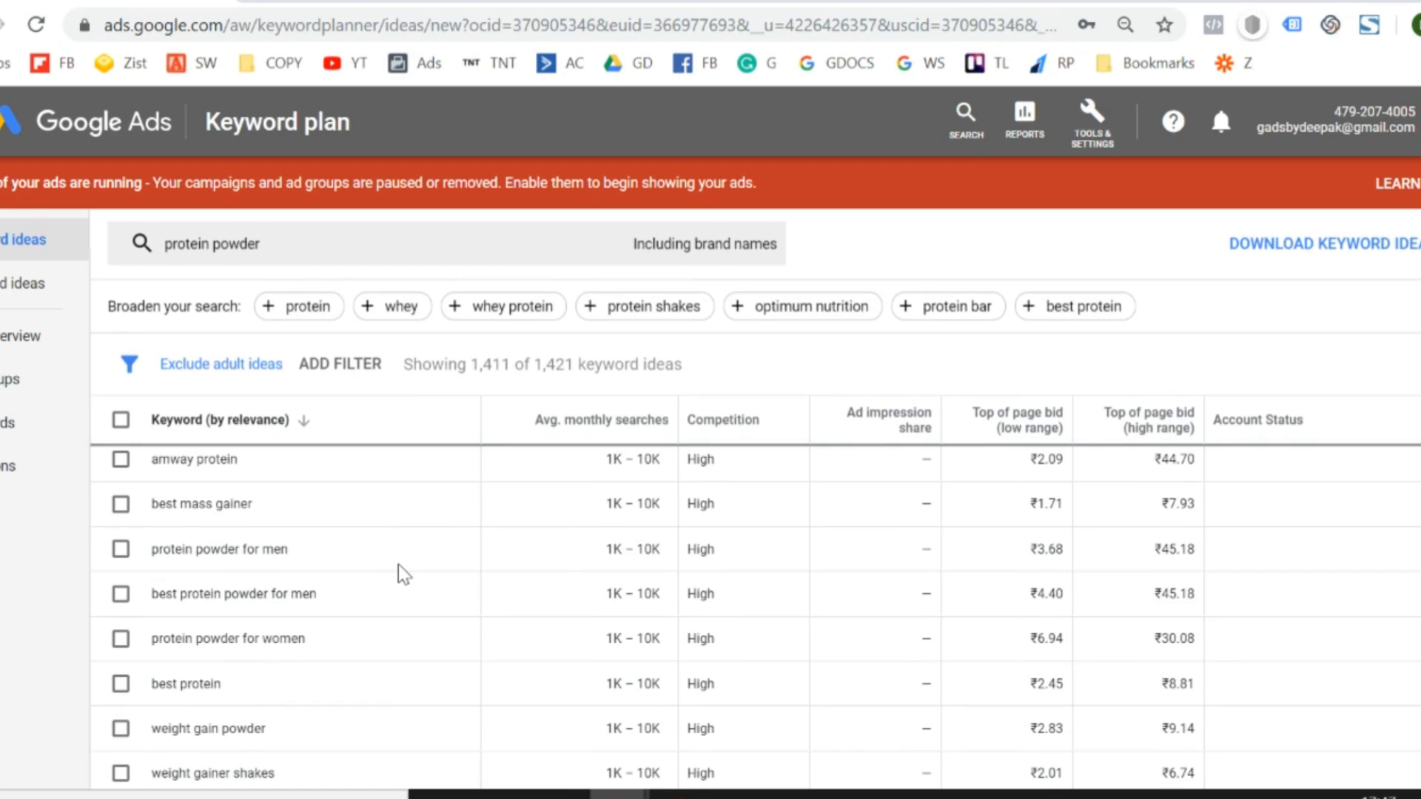
scroll(398, 564, "down", 3)
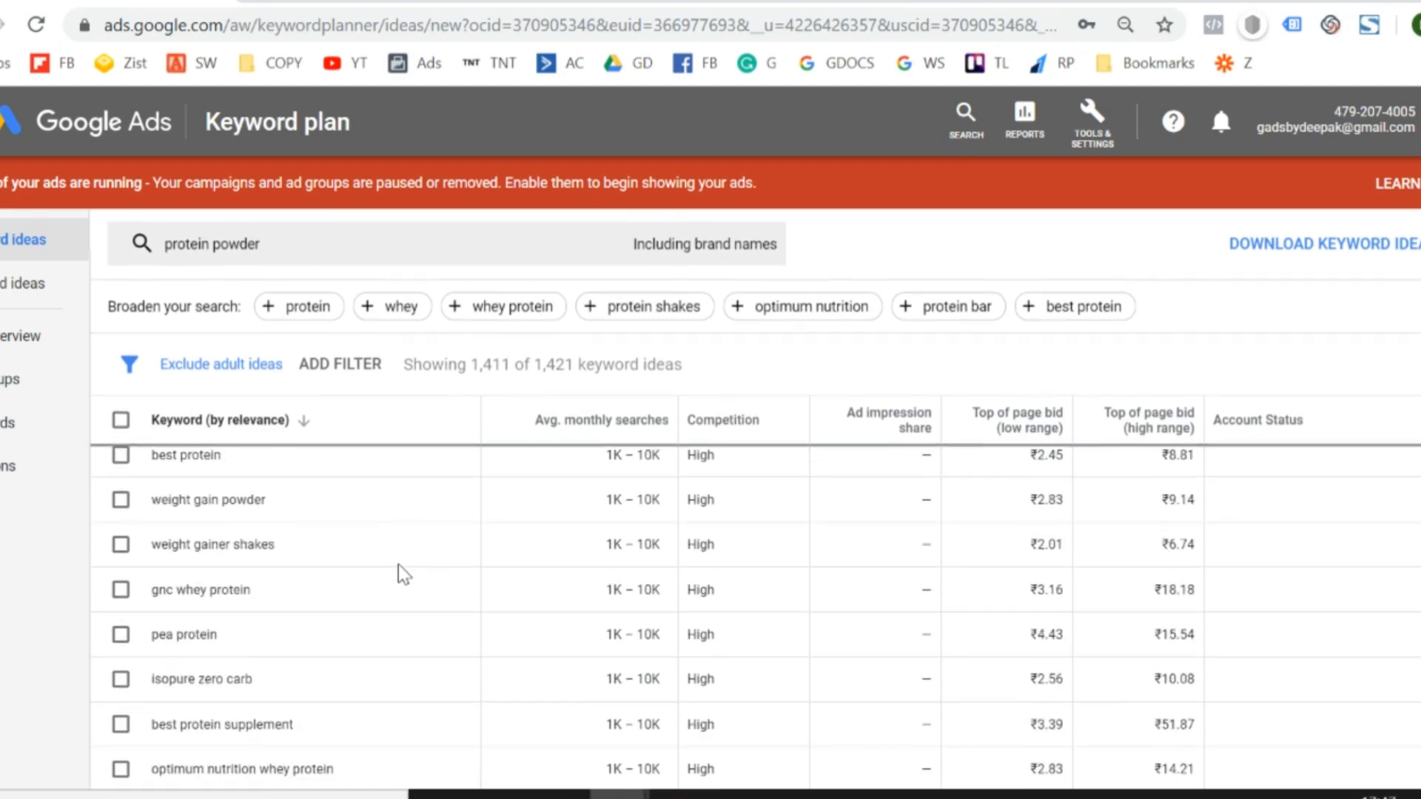
scroll(398, 564, "up", 10)
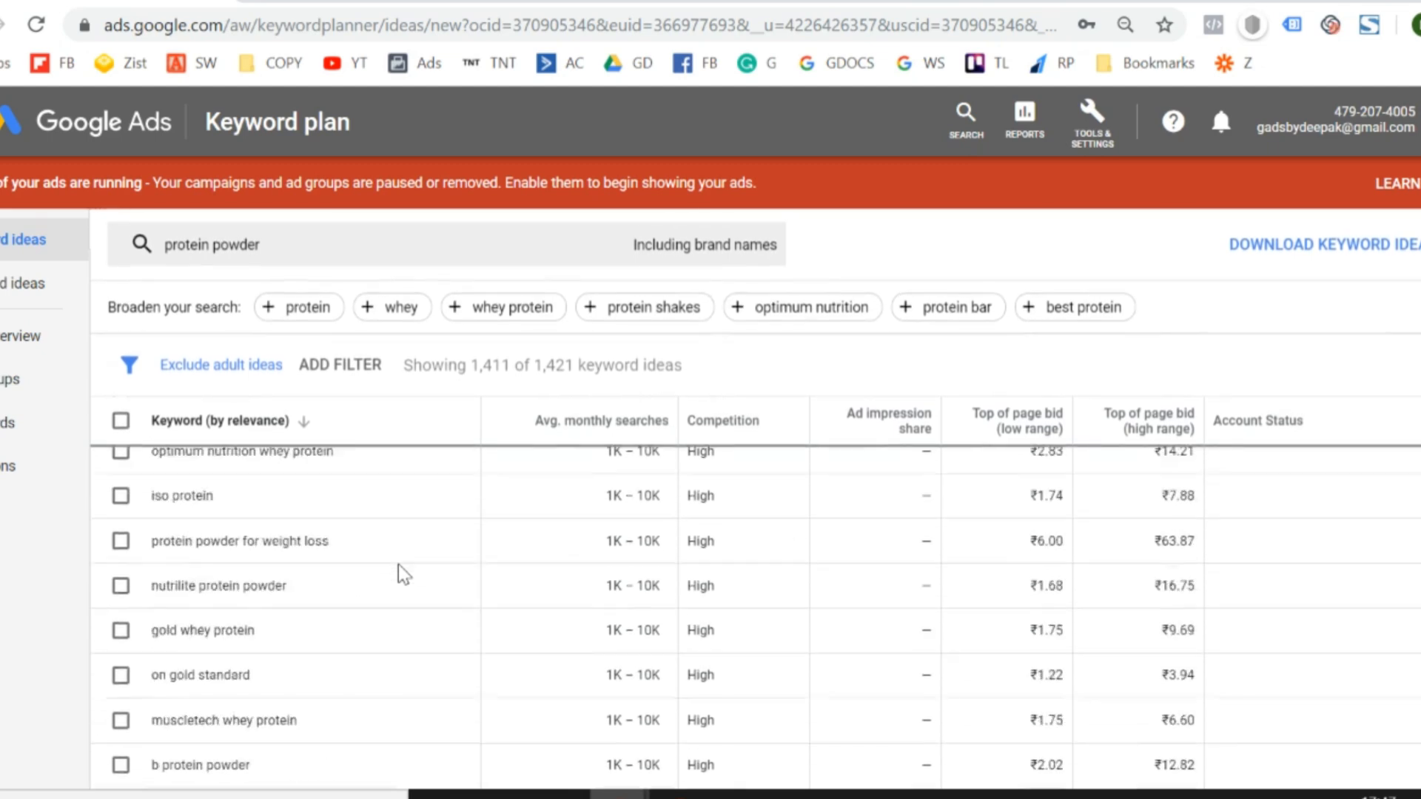
scroll(398, 563, "up", 2)
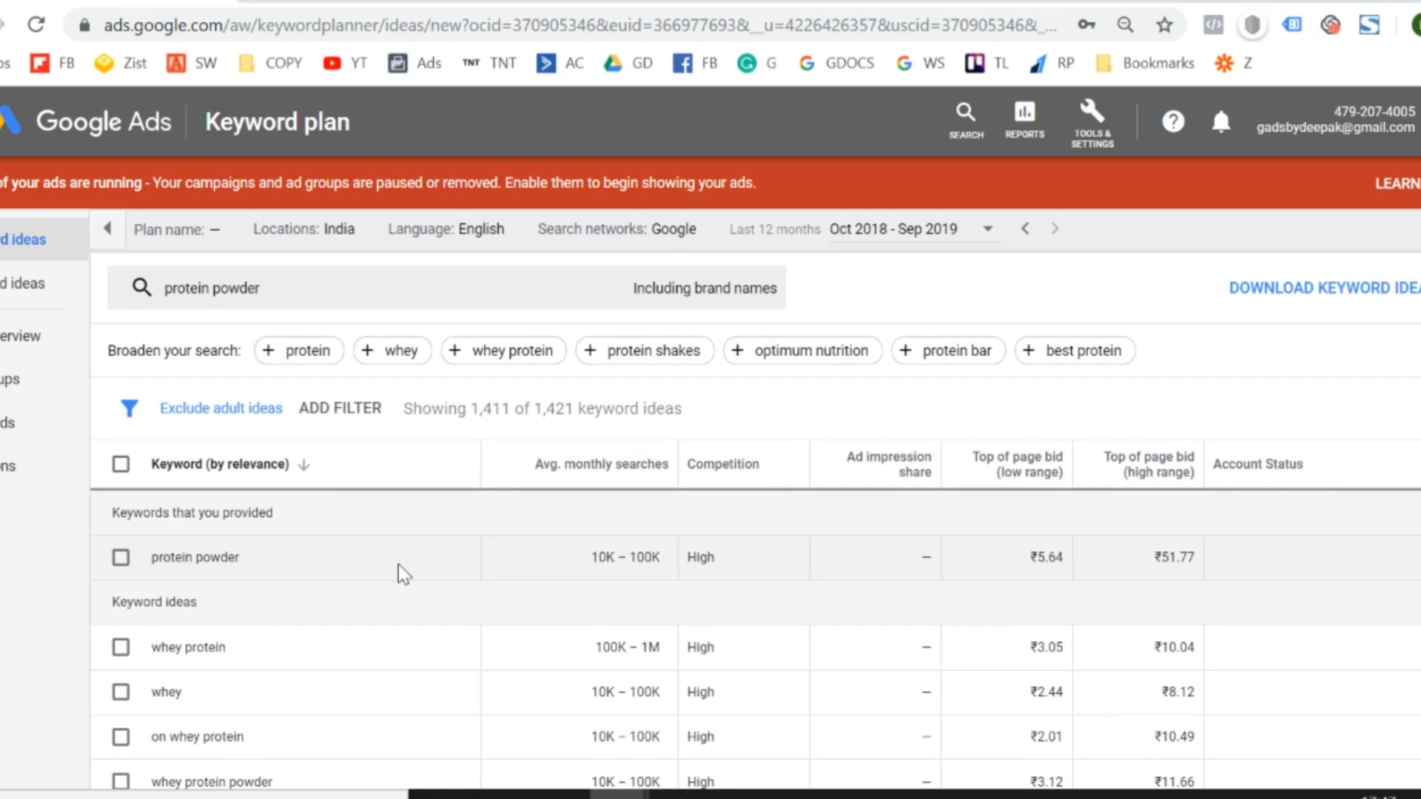
left_click(121, 465)
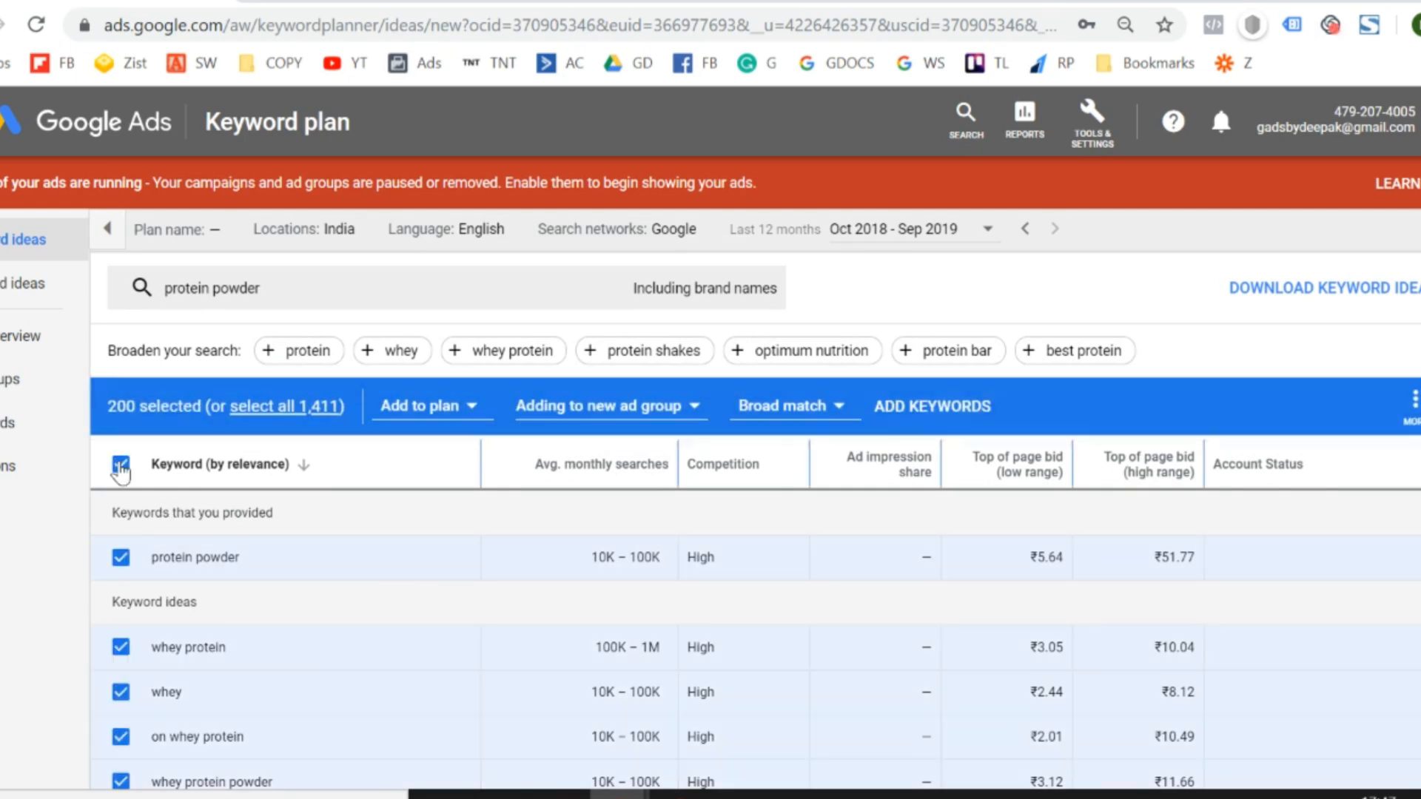
left_click(119, 466)
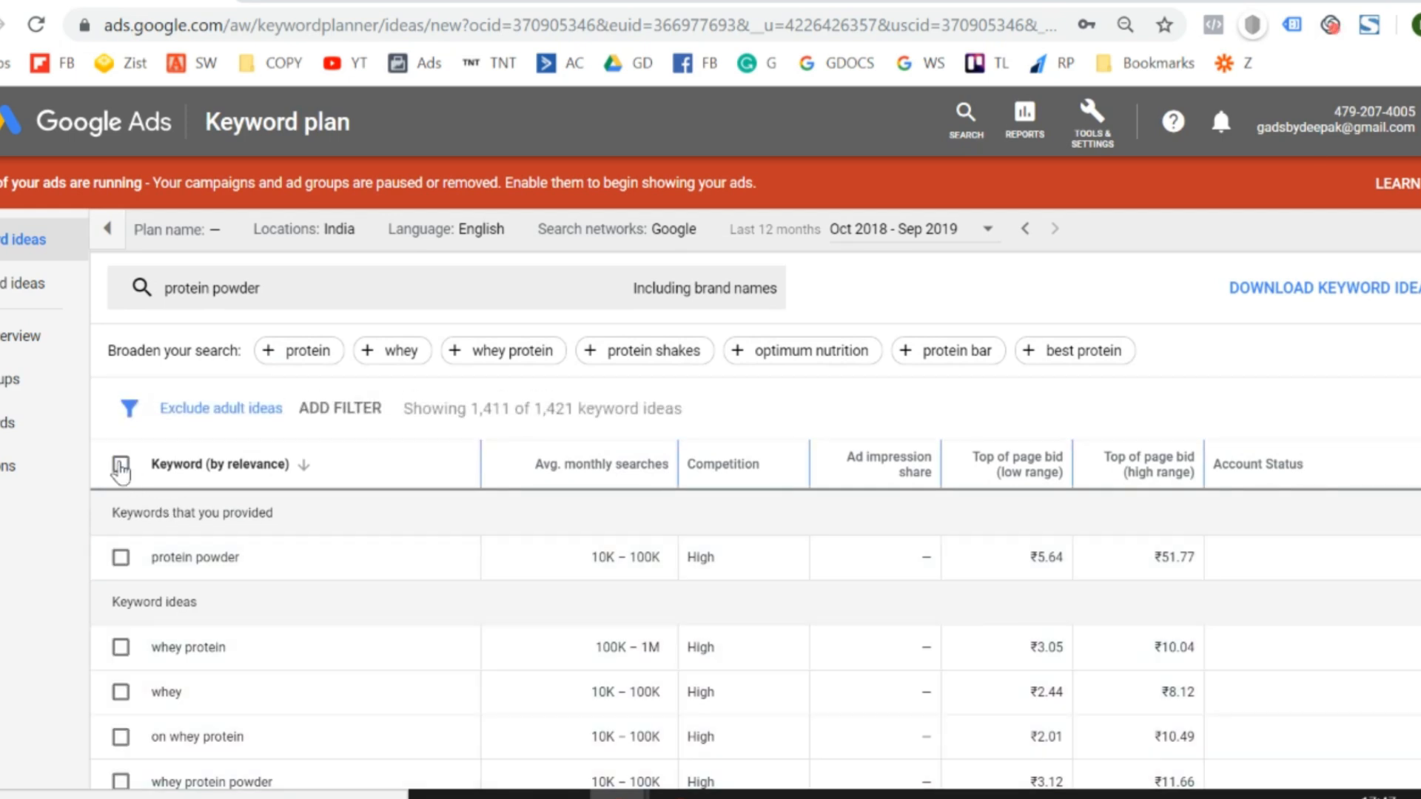
left_click(120, 466)
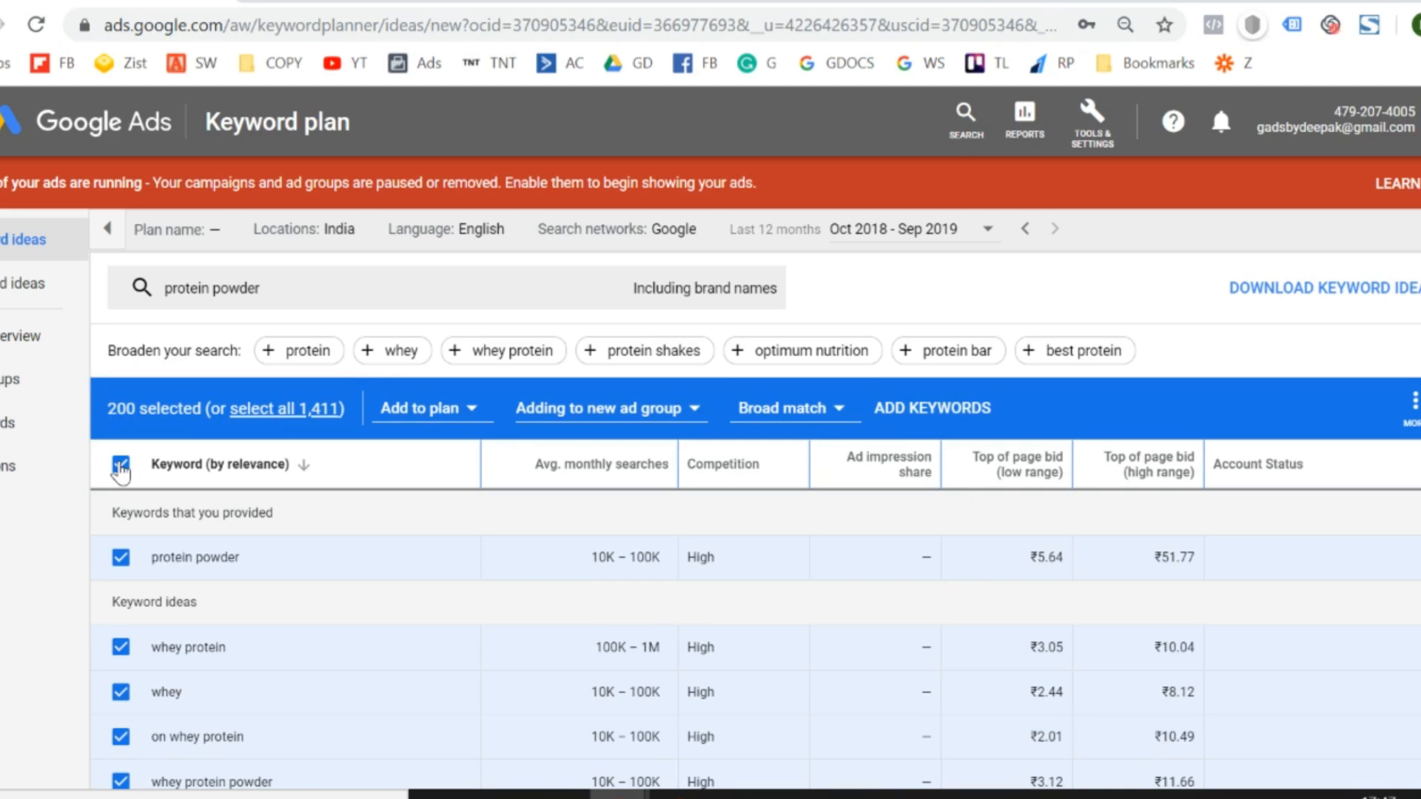
left_click(121, 464)
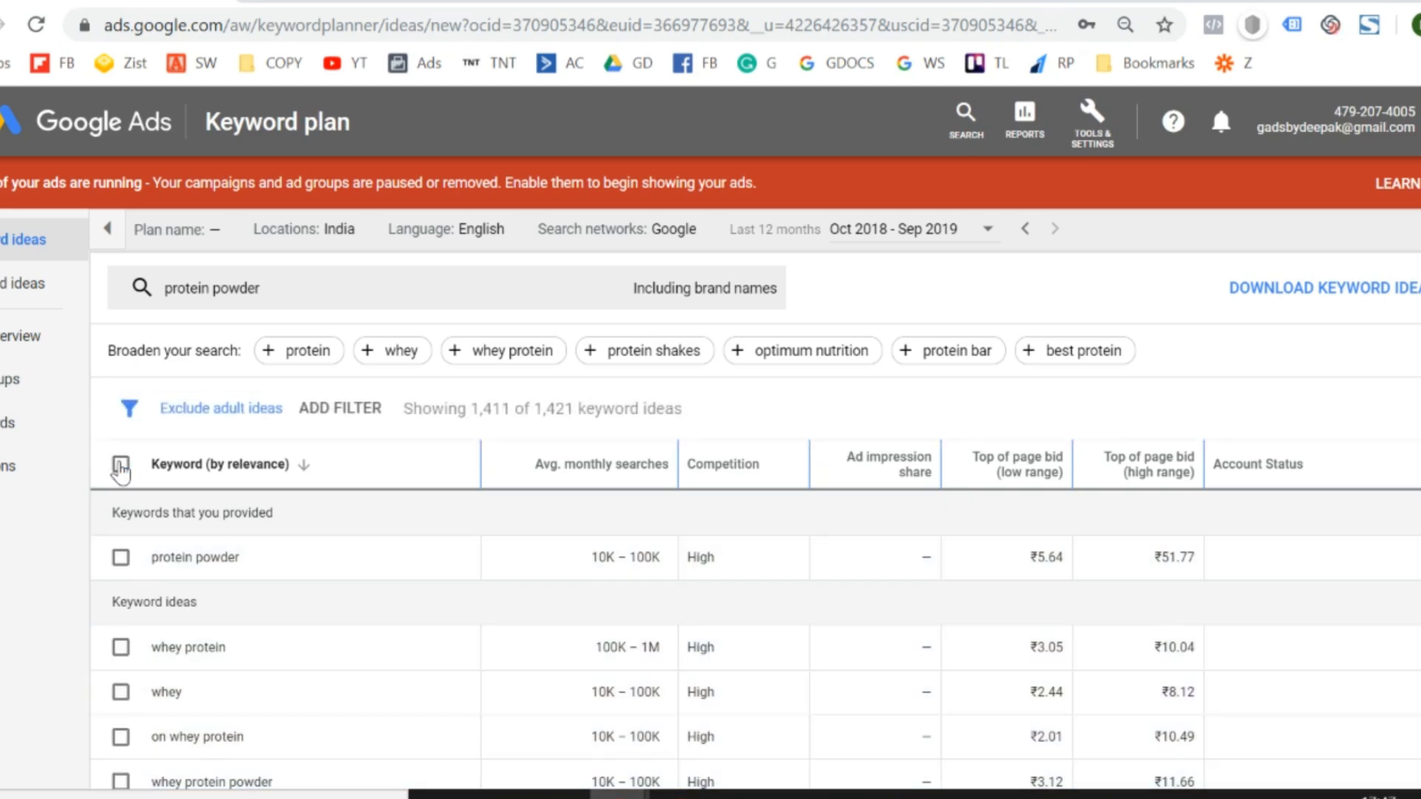
left_click(120, 465)
left_click(120, 466)
scroll(396, 634, "down", 10)
scroll(396, 635, "up", 10)
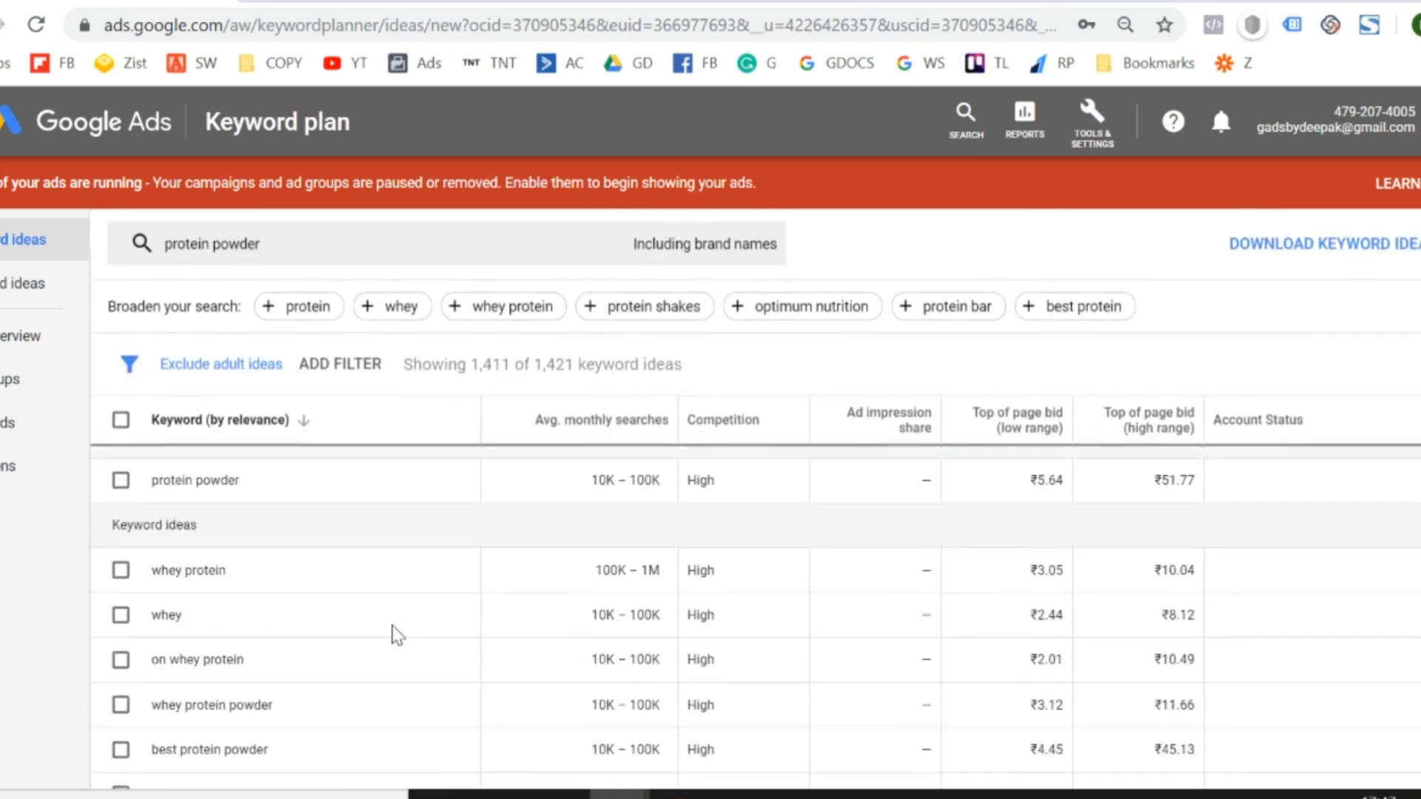
- Select every "protein powder" keyword idea, including those beyond the current page, and download the keyword ideas as a CSV file
left_click(120, 466)
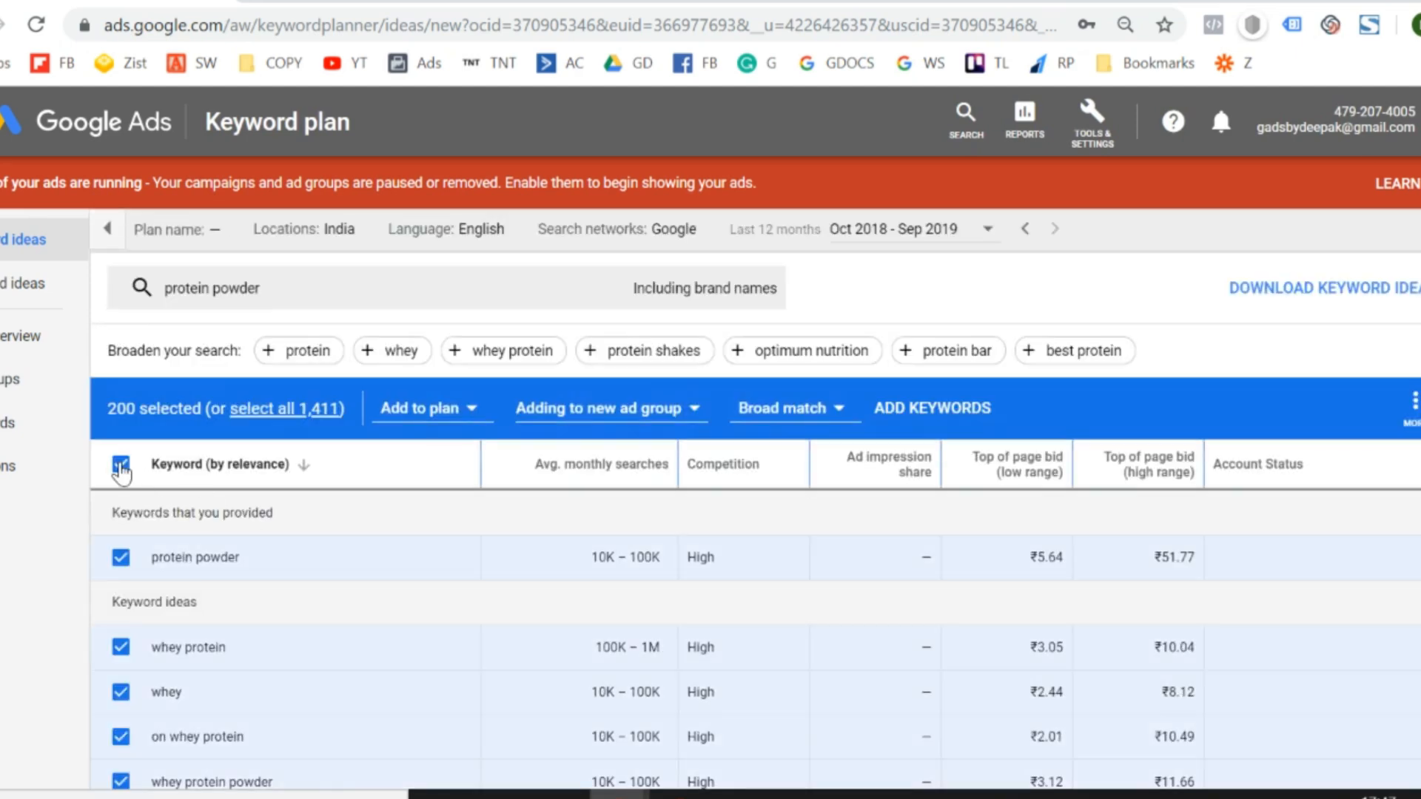
left_click(296, 416)
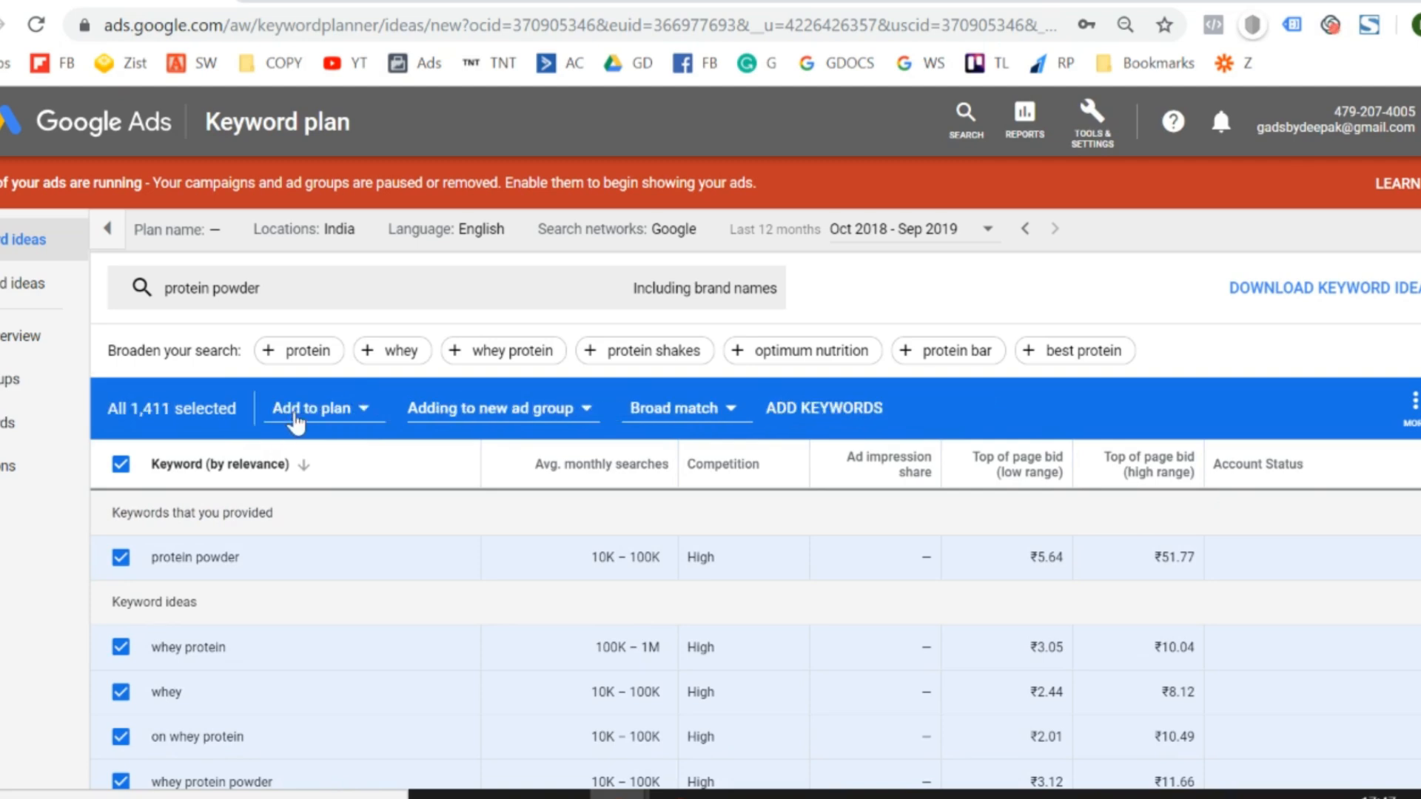
left_click(1295, 292)
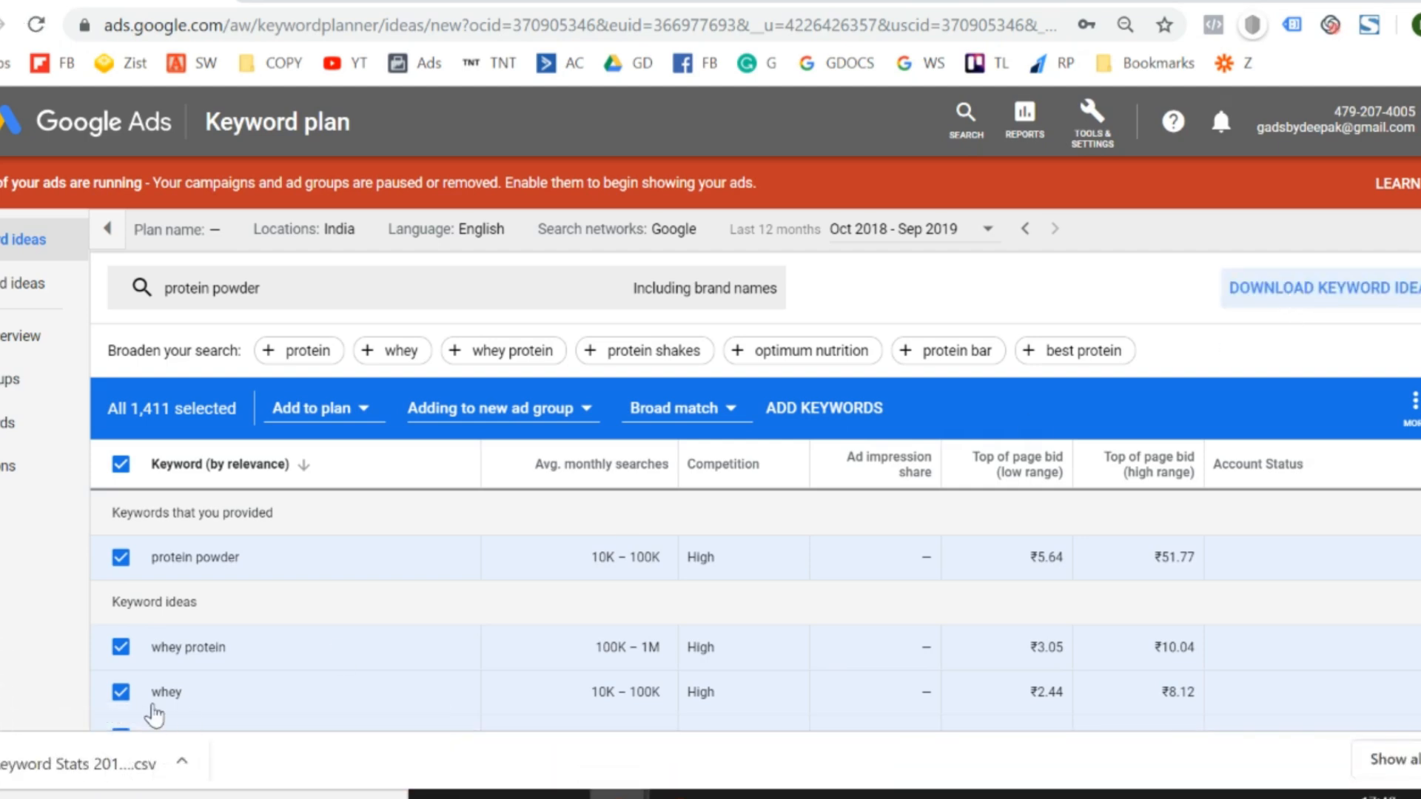
- Open the downloaded keyword ideas CSV in Excel and autofit the width of every column
left_click(104, 770)
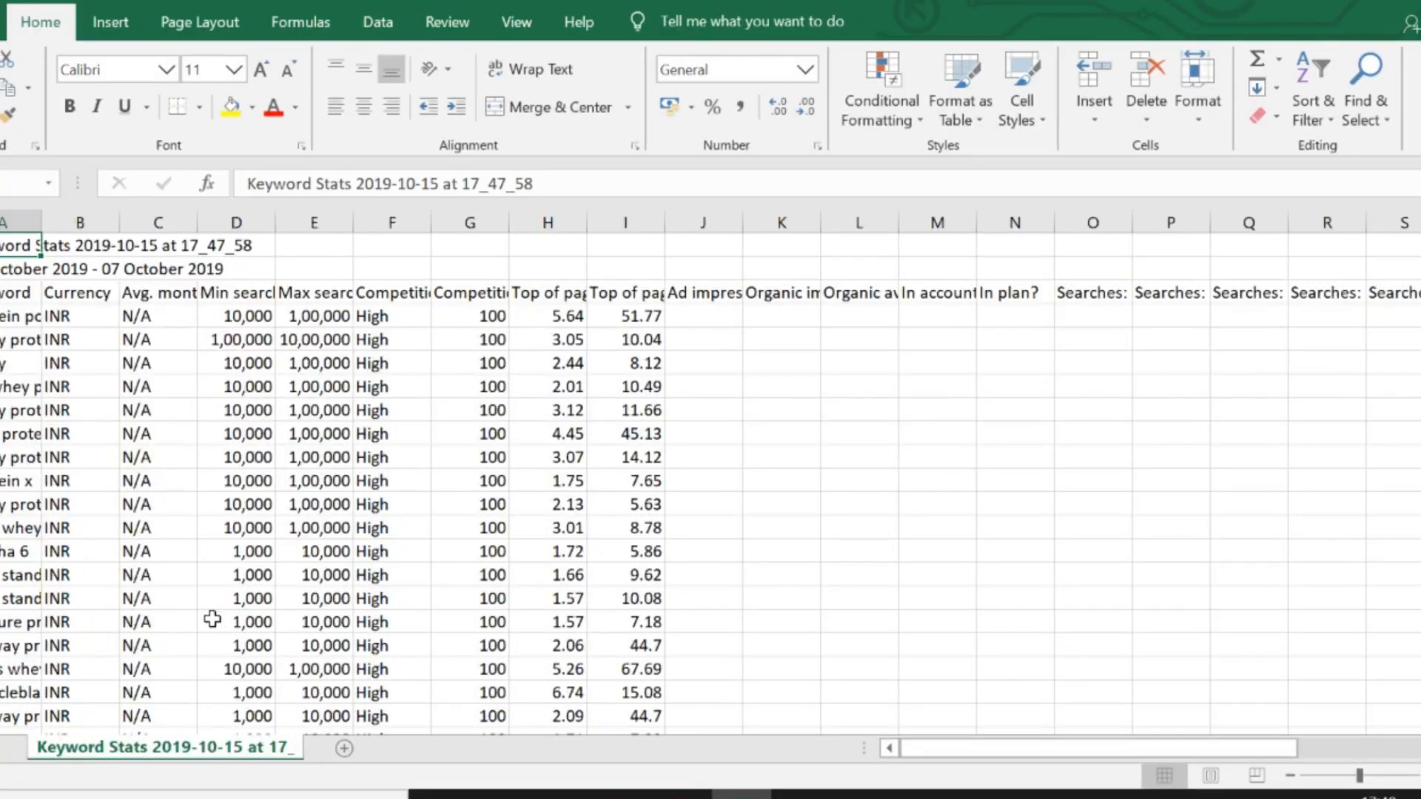
left_click(224, 603)
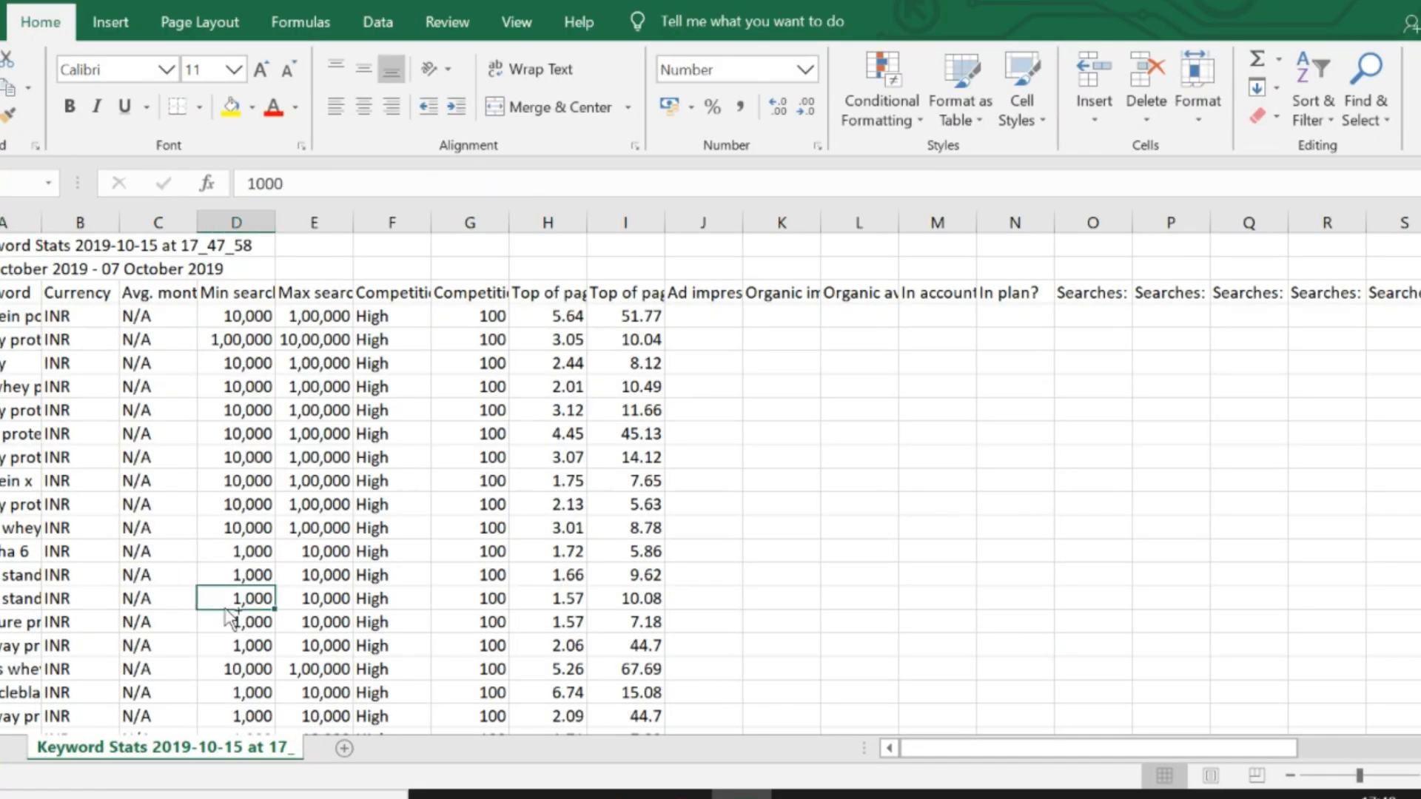
key("ctrl+a")
key("alt+h")
key("o")
key("i")
- Delete the report title row and the date range row above the column headers
key("Left")
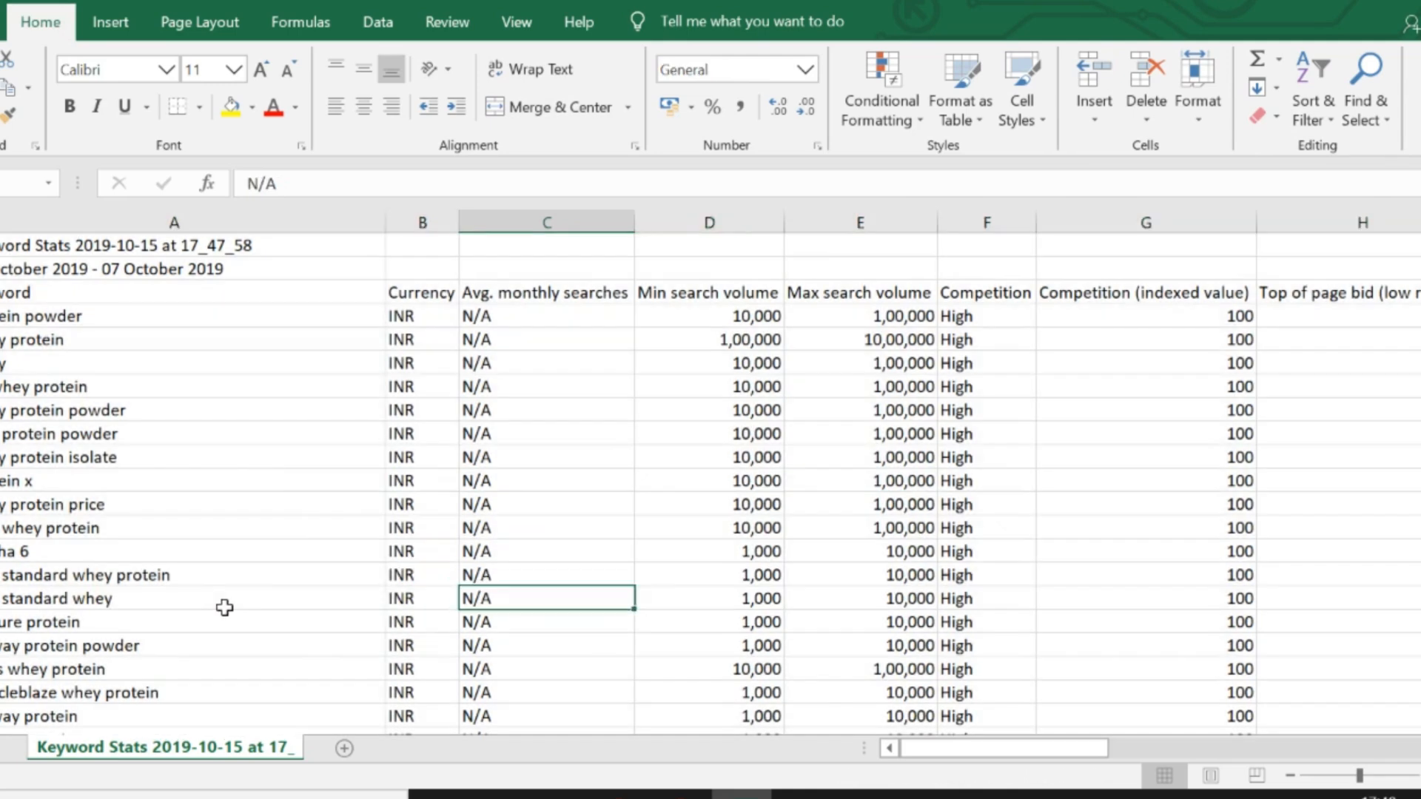
key("Left")
key("Left")
key("Up")
key("Up")
key("Up")
key("Up")
key("Up")
key("Up")
key("Up")
key("Up")
key("Up")
key("Up")
key("Up")
key("Up")
key("Up")
key("Up")
key("shift+space")
key("shift+Down")
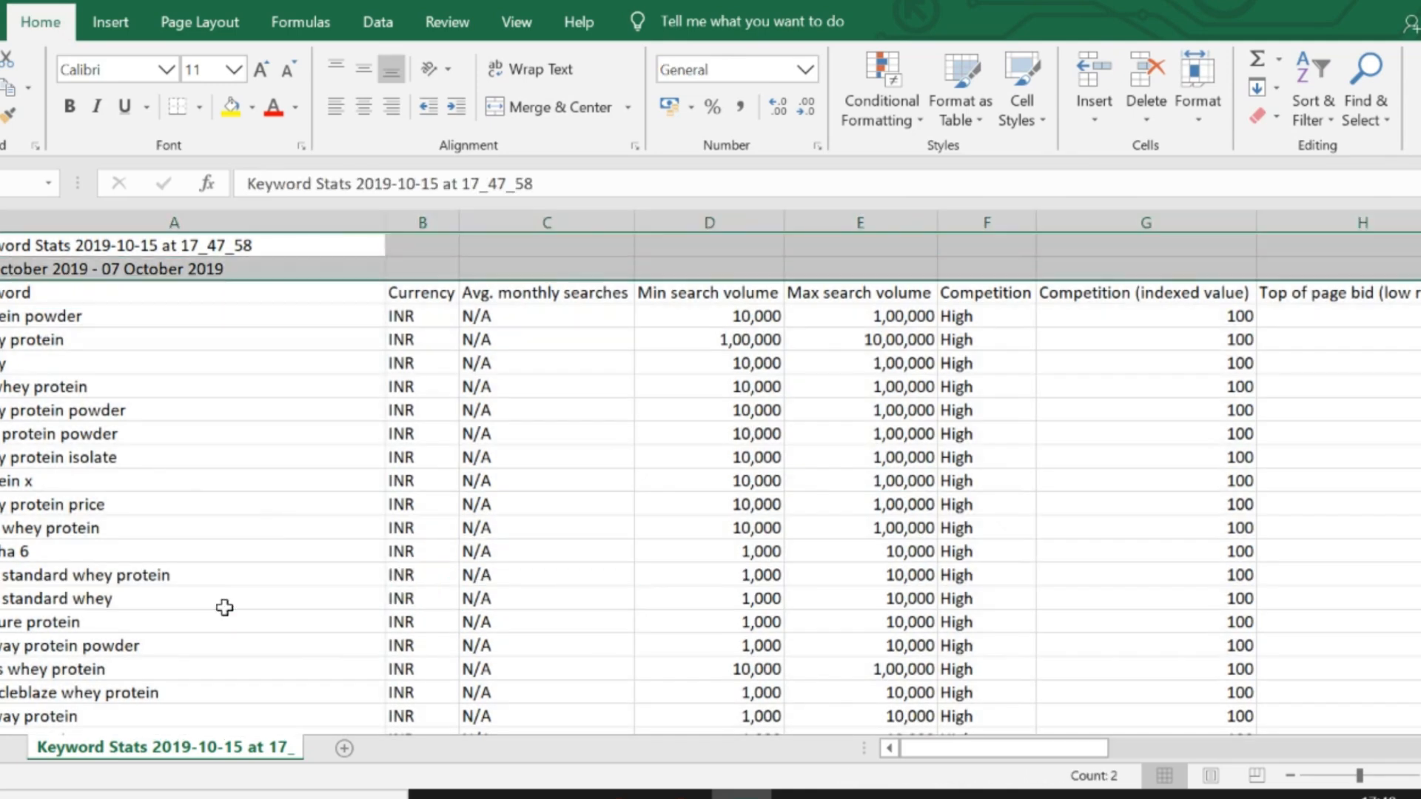
key("ctrl+minus")
- Delete the Currency and Avg. monthly searches columns
key("Right")
key("ctrl+shift+Down")
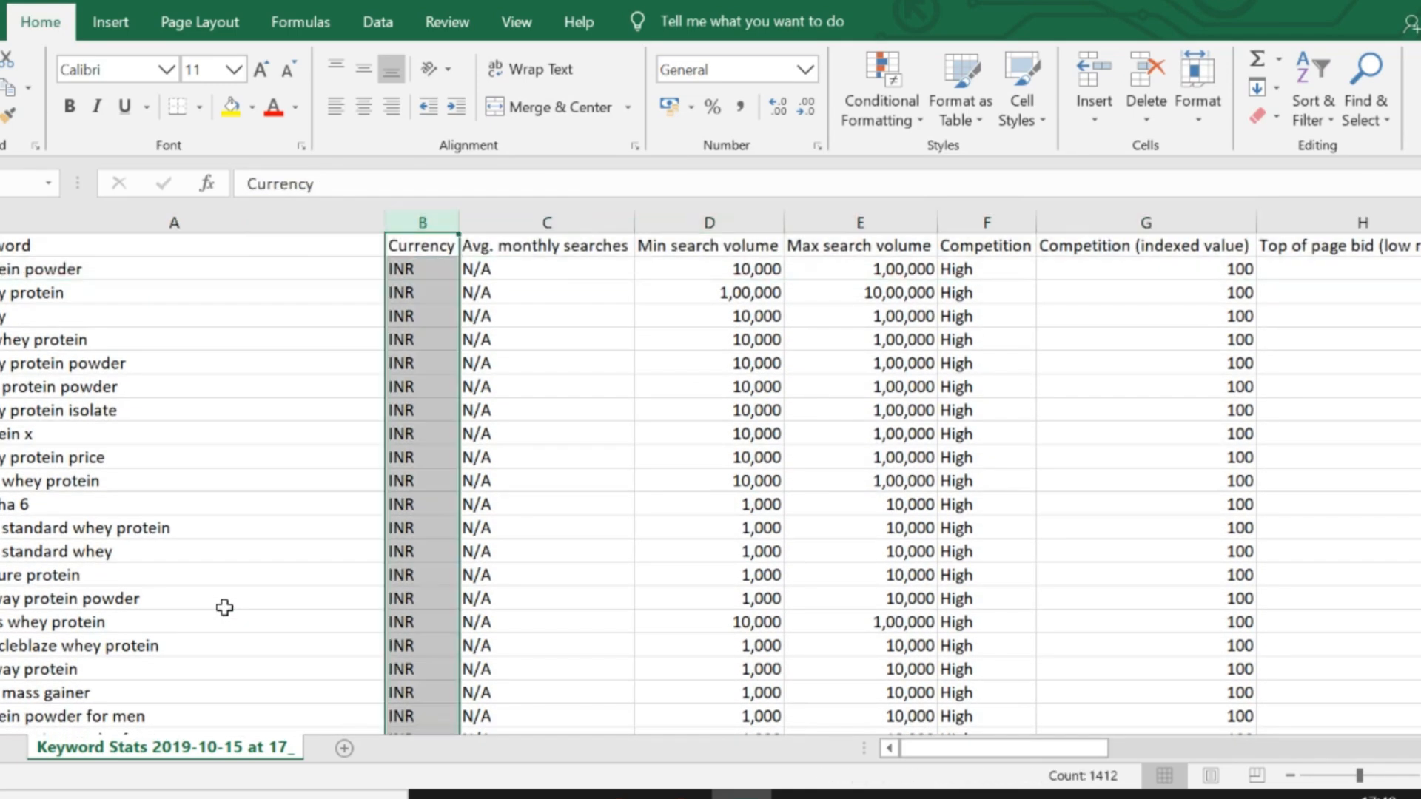
key("alt+h")
key("d")
key("c")
key("alt+h")
key("d")
key("c")
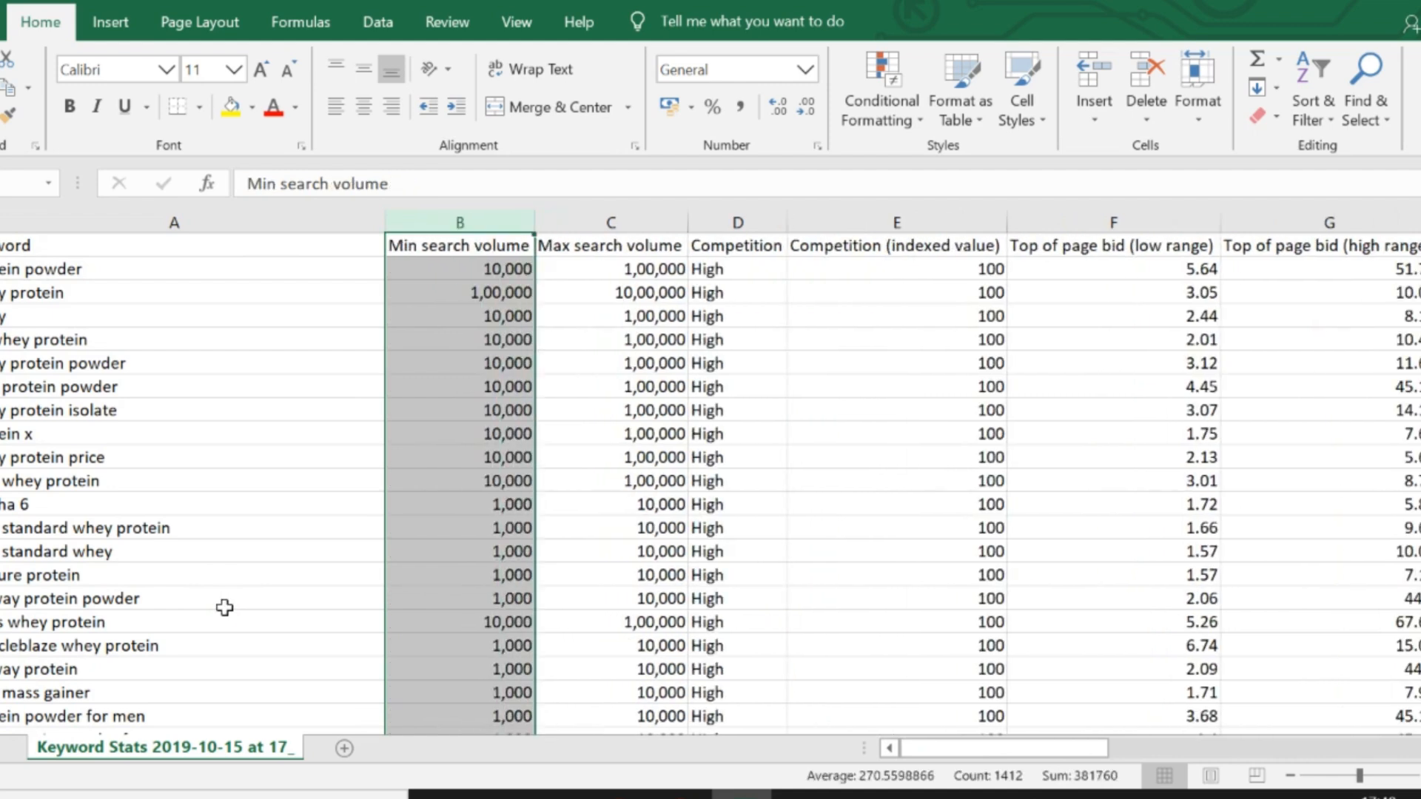
- Delete the Competition and Competition (indexed value) columns
key("Right")
key("Right")
key("ctrl+shift+Down")
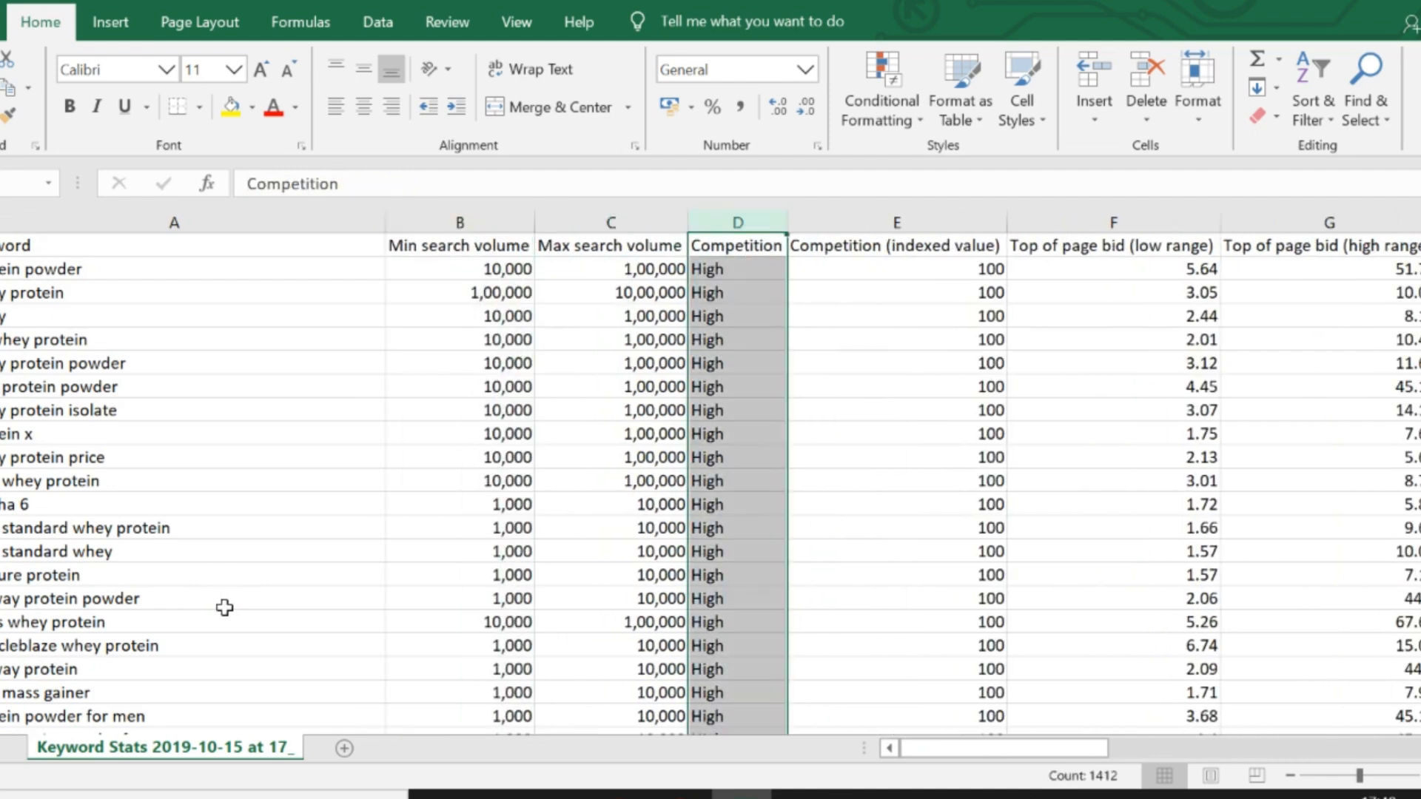
key("alt+h")
key("d")
key("c")
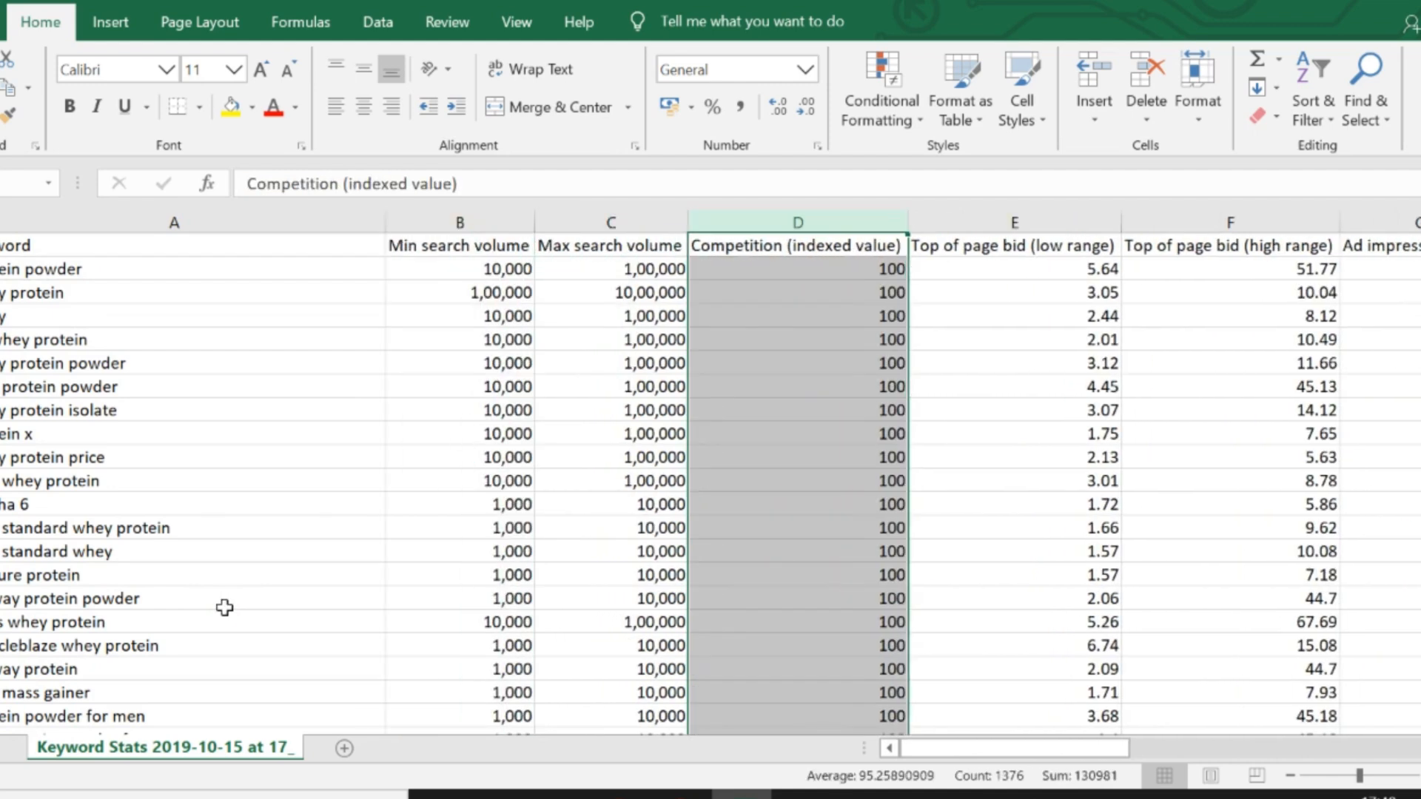
key("alt+h")
key("d")
key("c")
- Delete every column from Ad impression share onward, including the monthly Searches columns
key("Right")
key("Right")
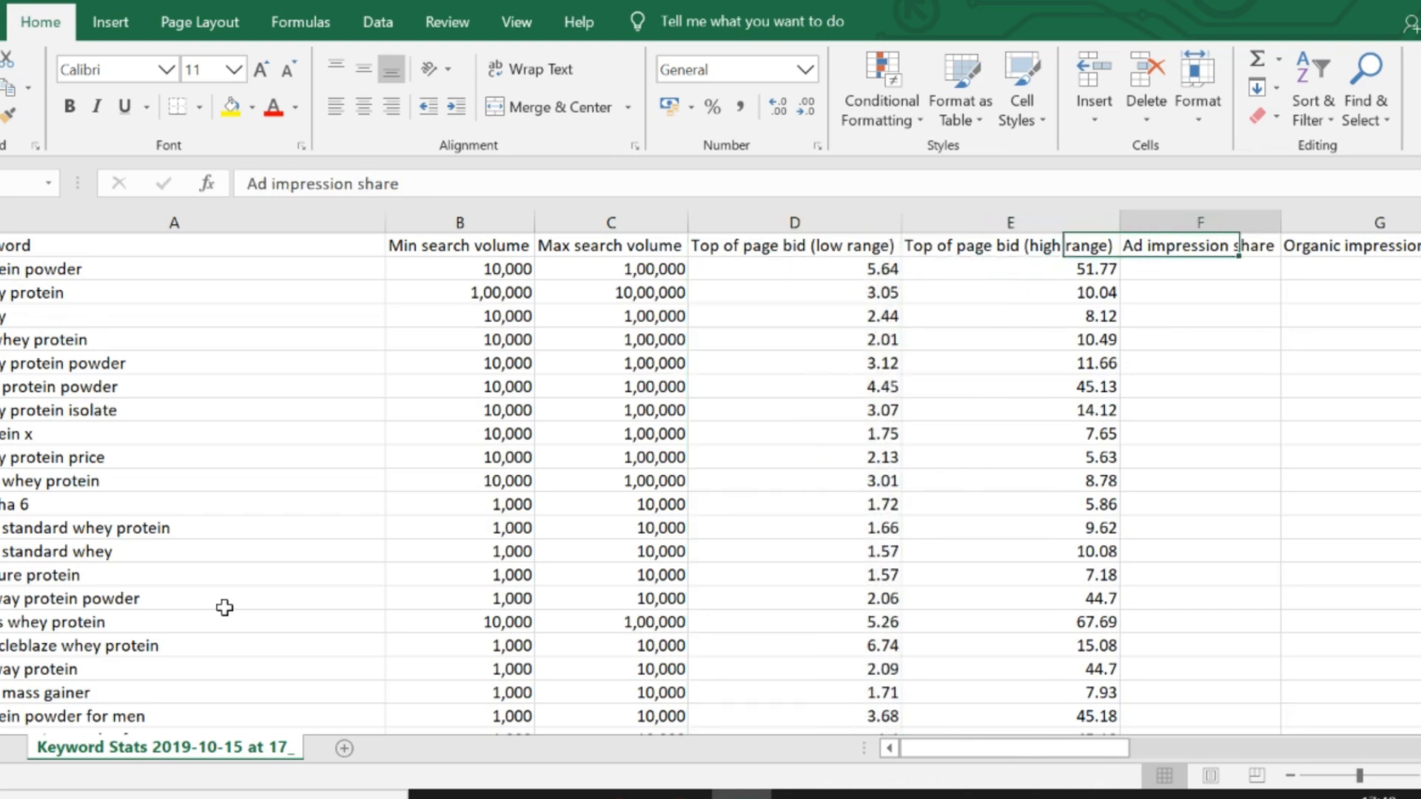
key("ctrl+shift+Down")
key("F4")
key("F4")
key("F4")
key("F4")
key("F4")
key("F4")
key("F4")
key("F4")
key("F4")
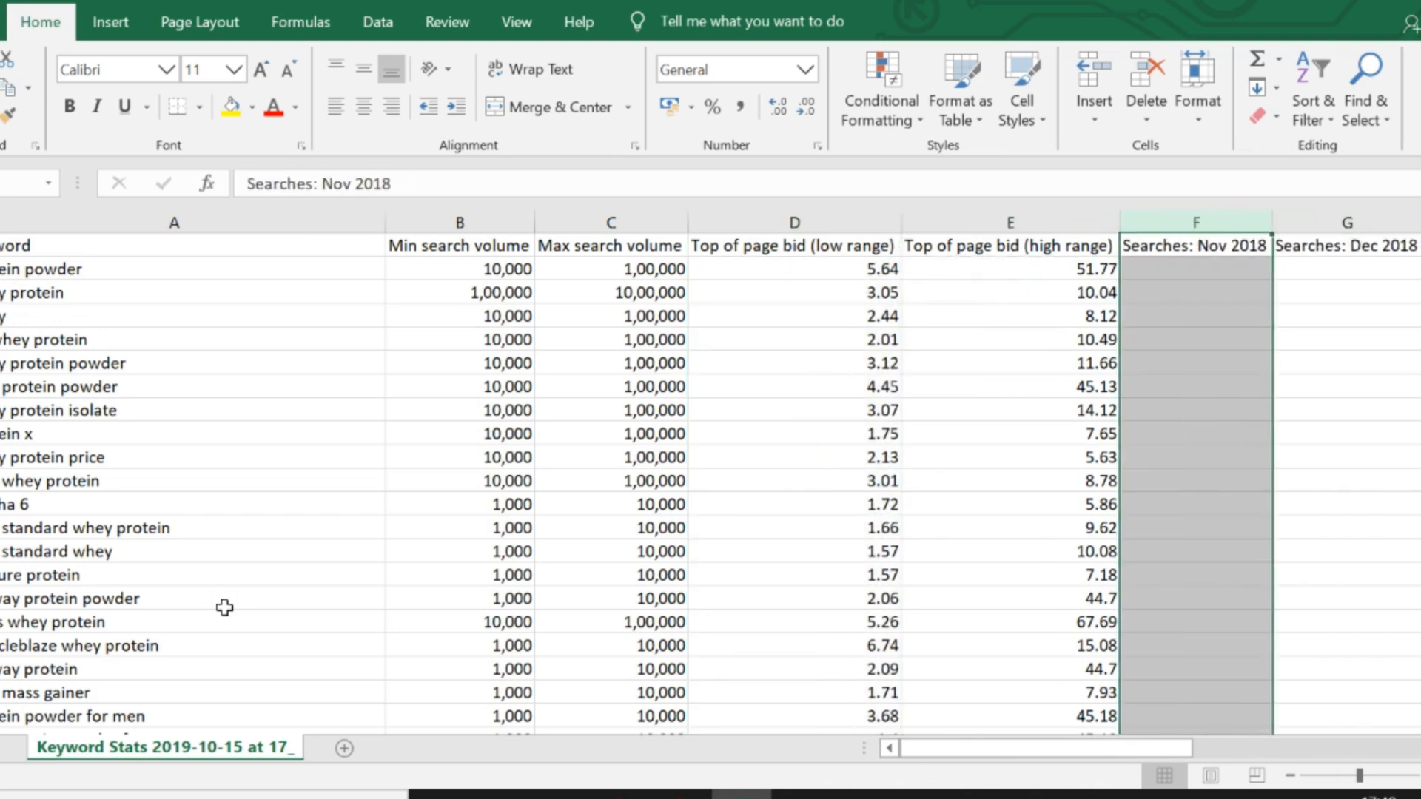
key("F4")
key("F4")
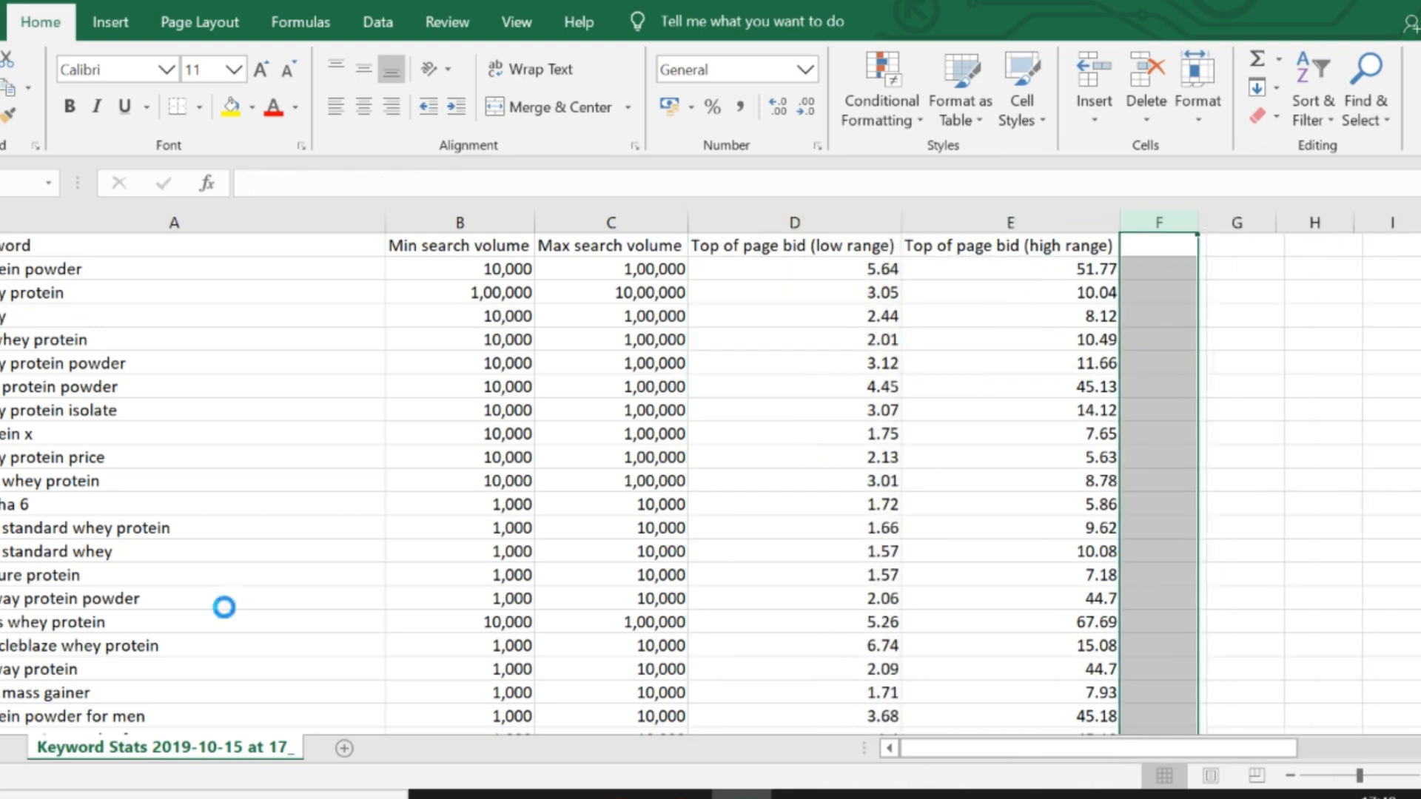
- Copy all keywords in column A from "protein powder" down to the last entry, without the header
key("ctrl+Left")
key("ctrl+Left")
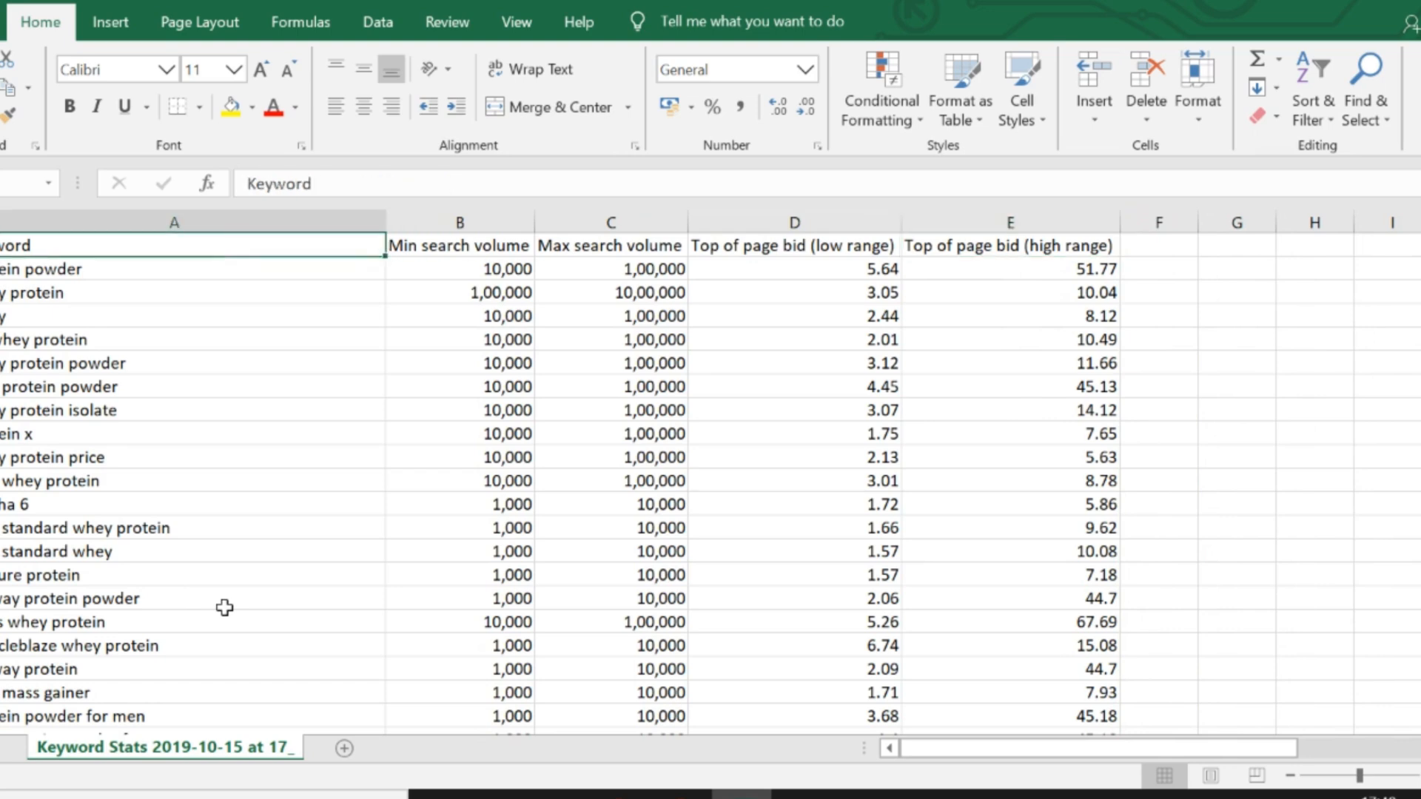
key("Down")
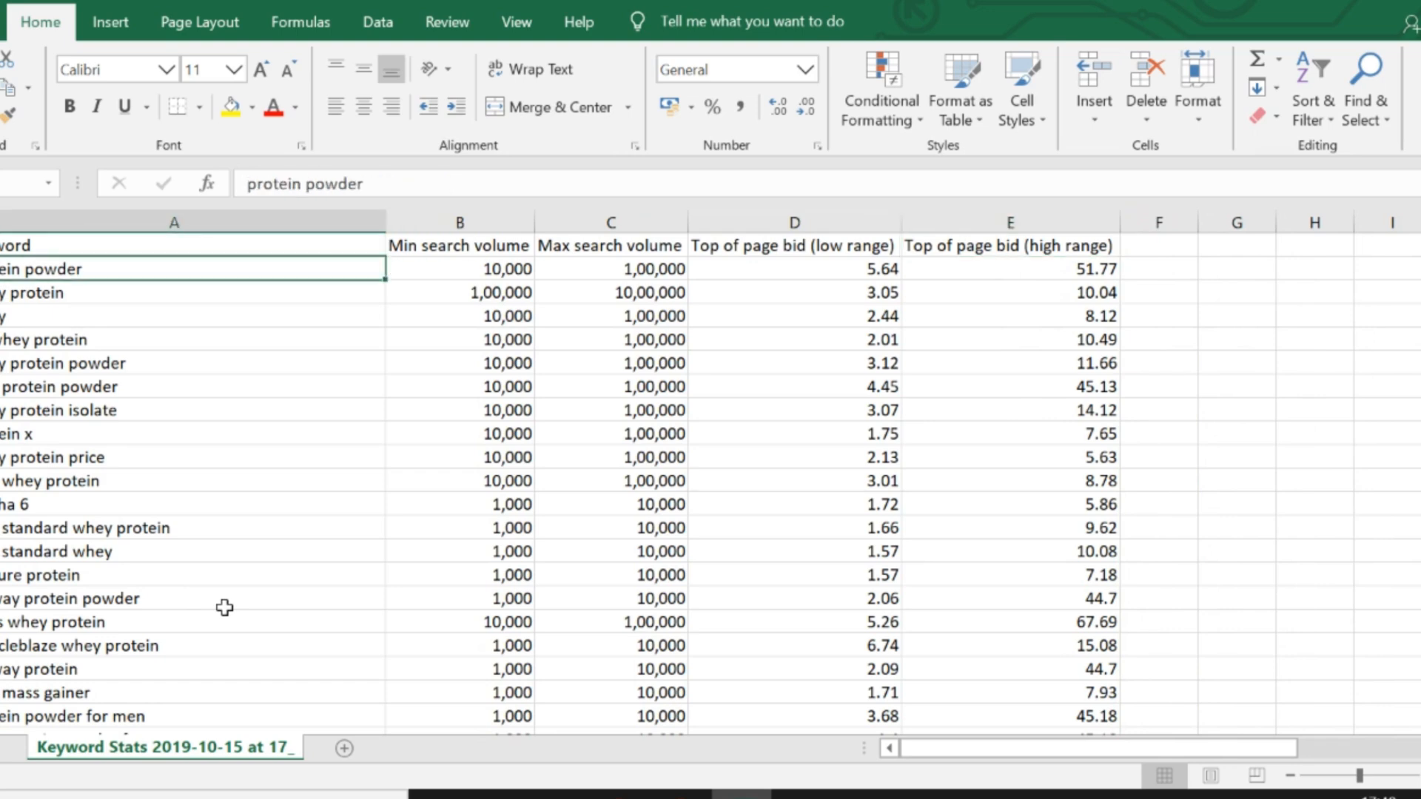
key("ctrl+shift+Down")
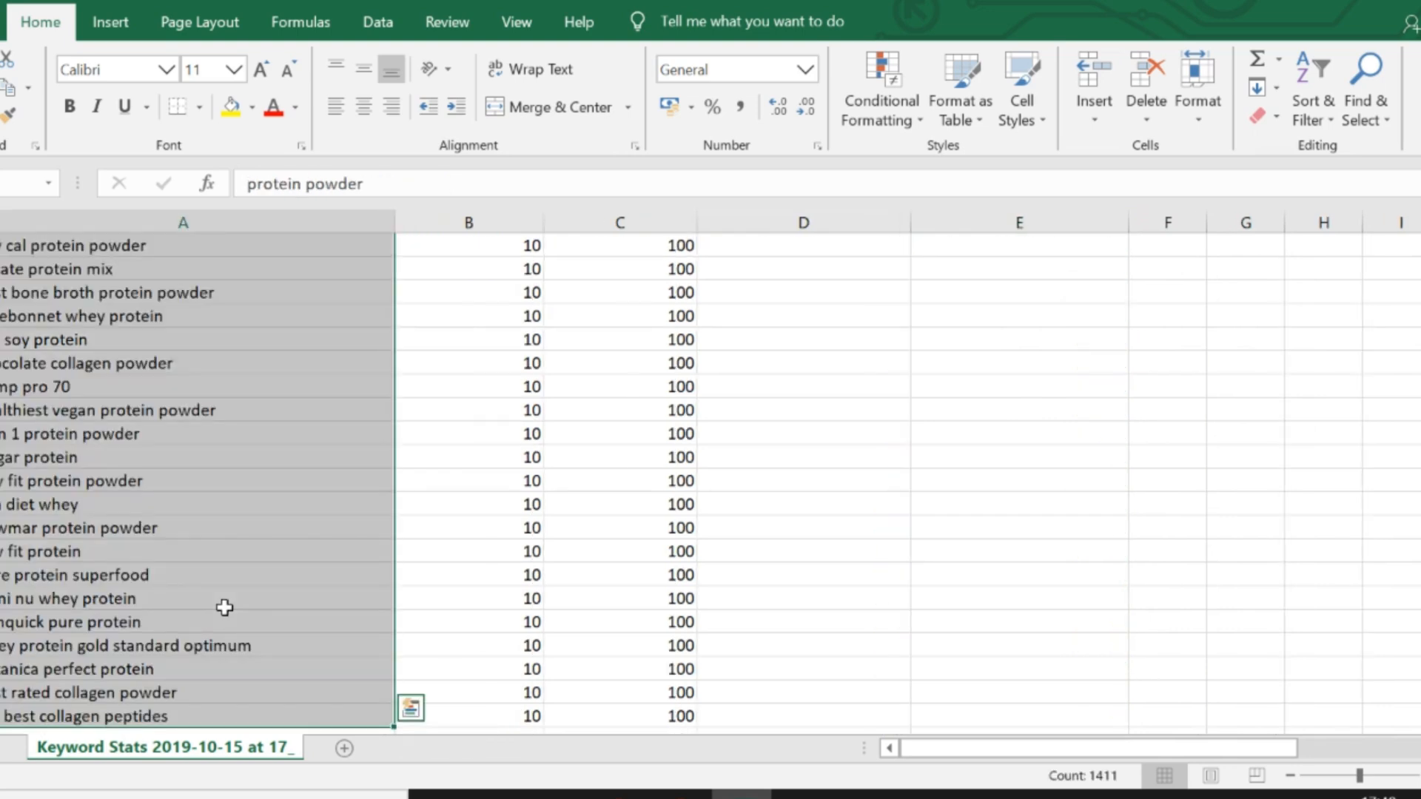
key("ctrl+c")
- Switch to the Keywords Google Sheet and paste the keywords as values only directly below "whey protein price in india 5kg" in column A
key("alt+Tab")
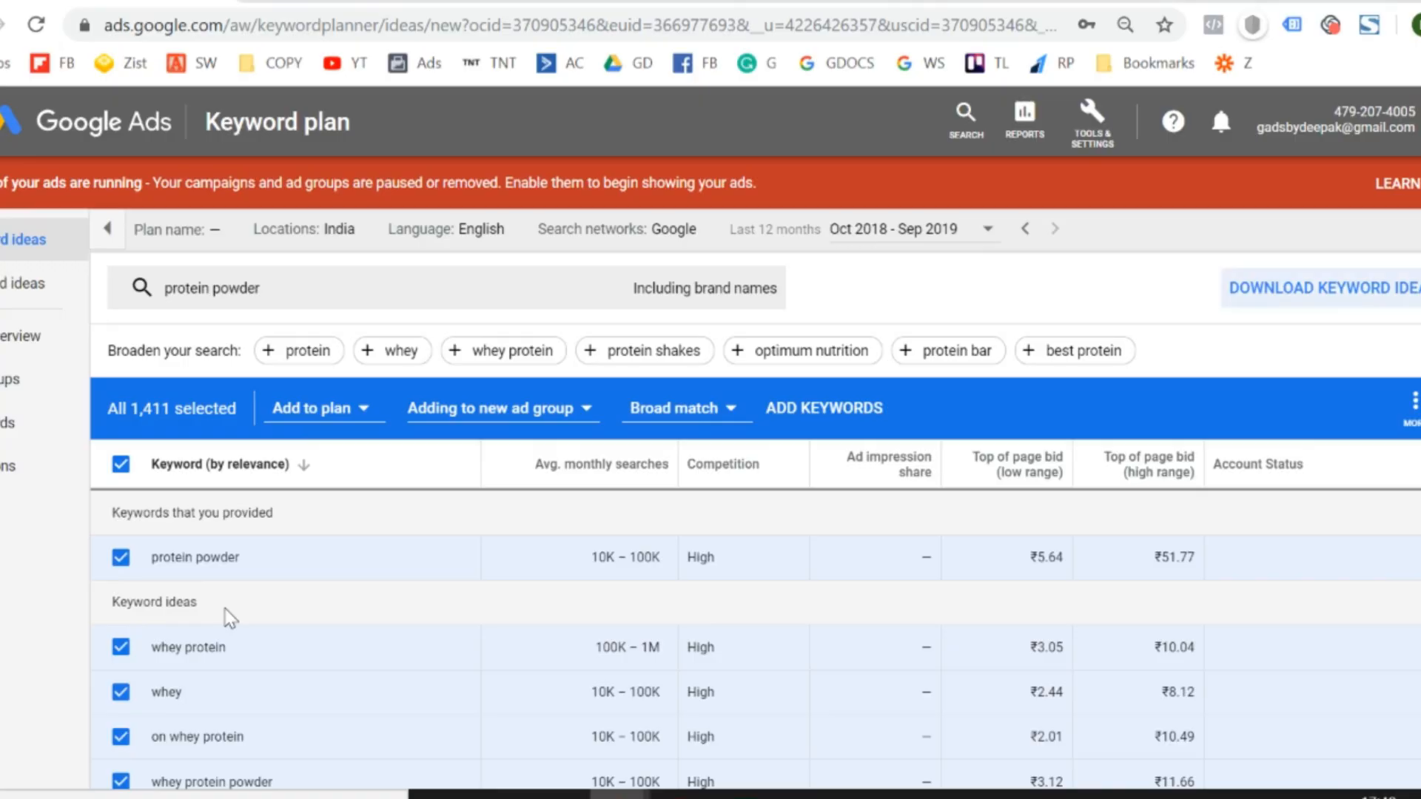
key("ctrl+Tab")
key("Down")
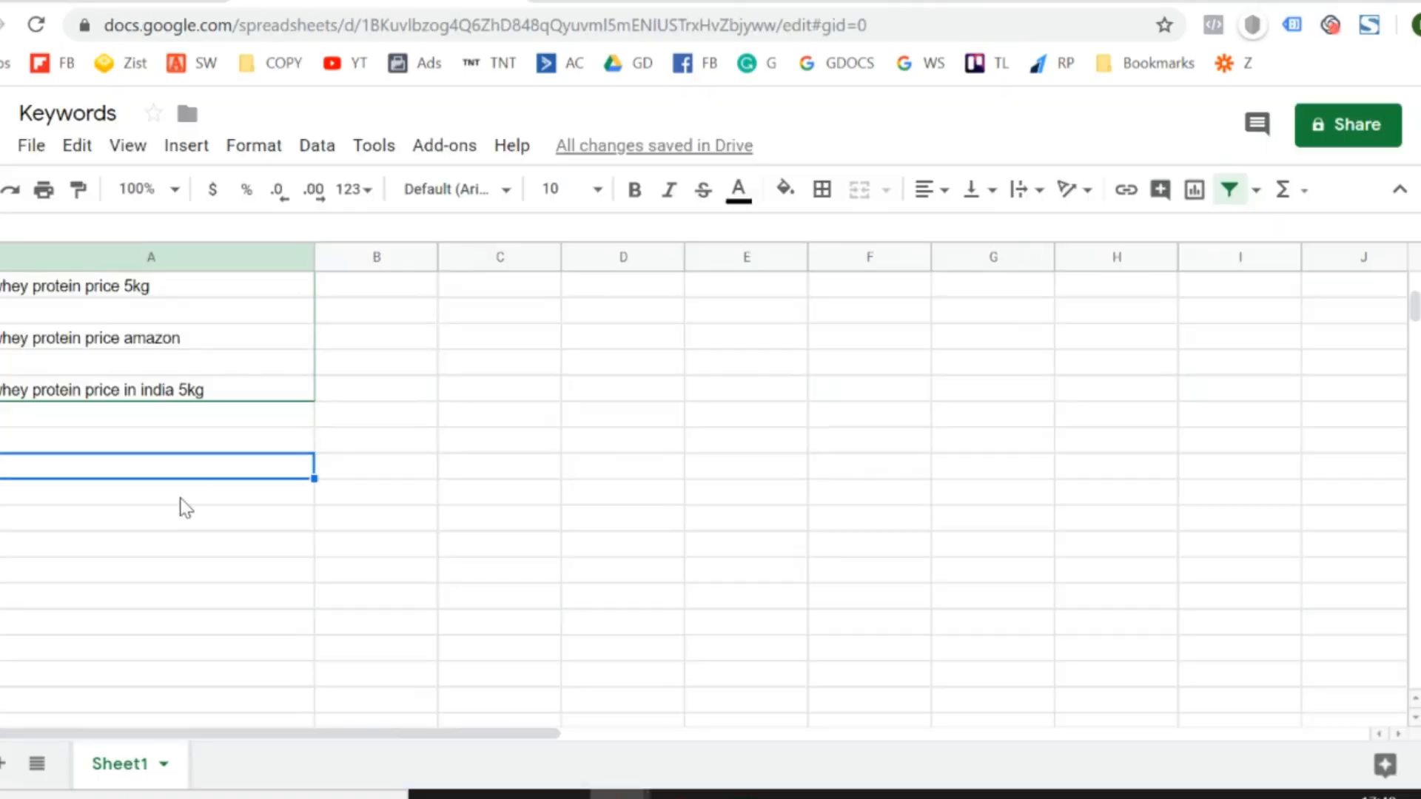
key("Up")
key("Up")
key("alt+e")
key("s")
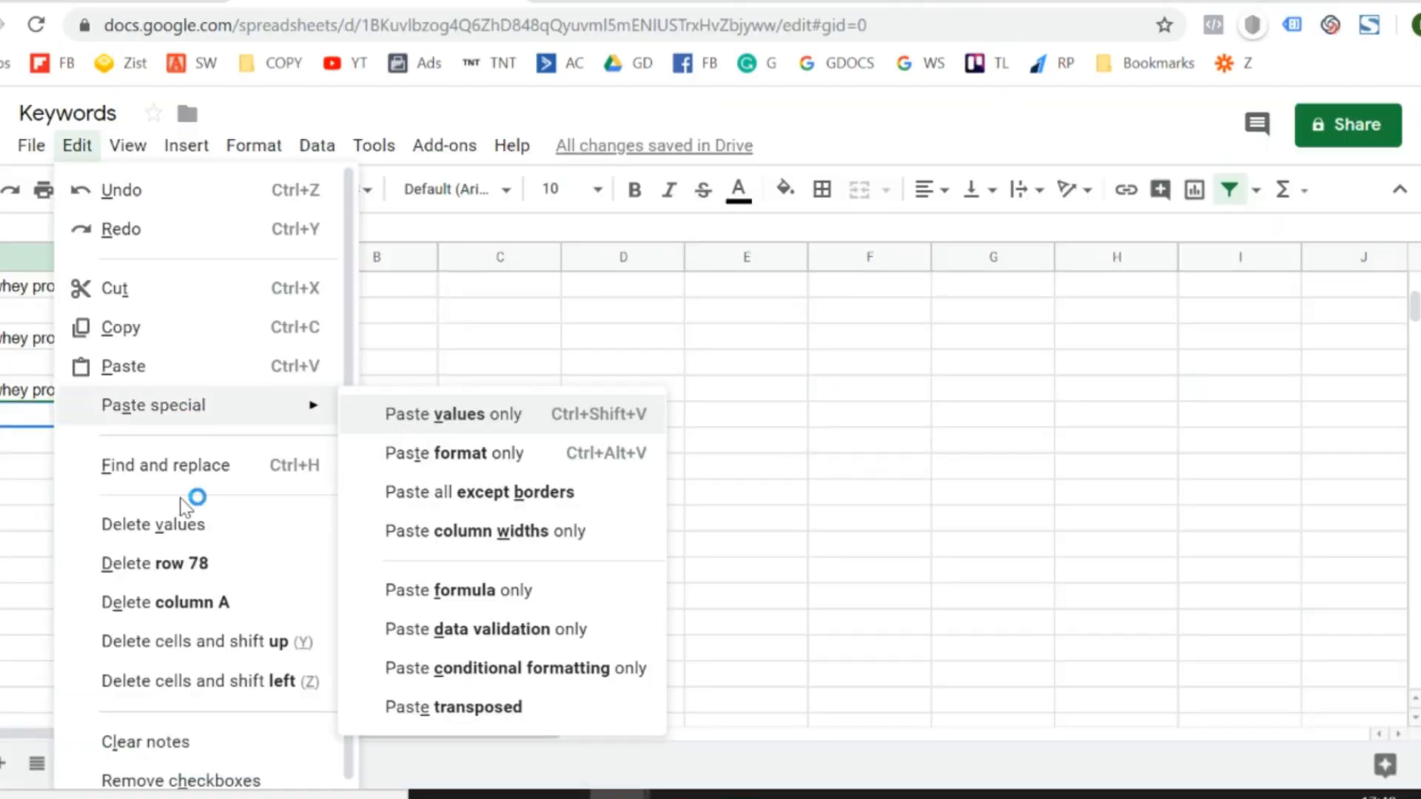
key("v")
key("Right")
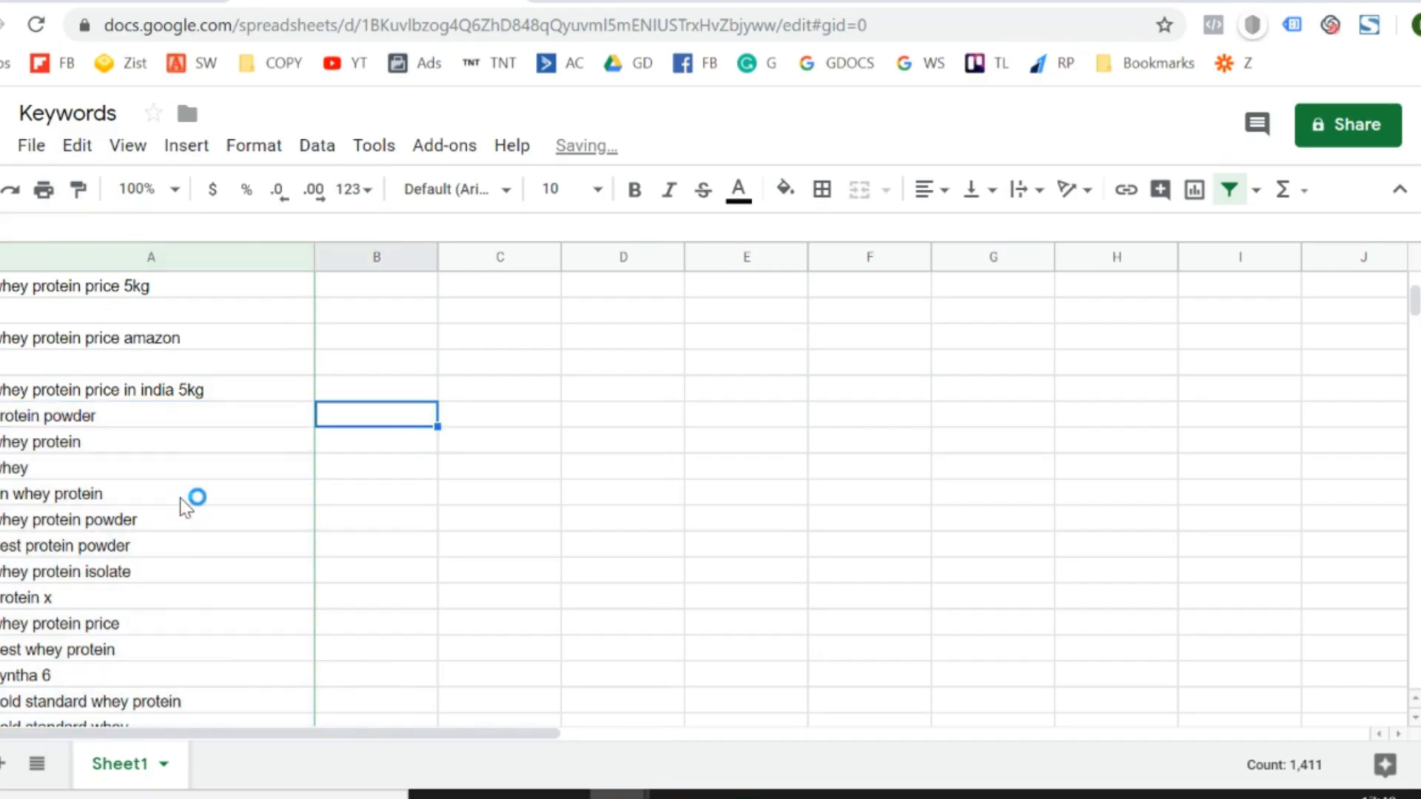
- Copy the Min search volume and Max search volume headers from the Excel file into B1:C1 of the Keywords sheet
key("alt+Tab")
key("Escape")
key("Right")
key("Up")
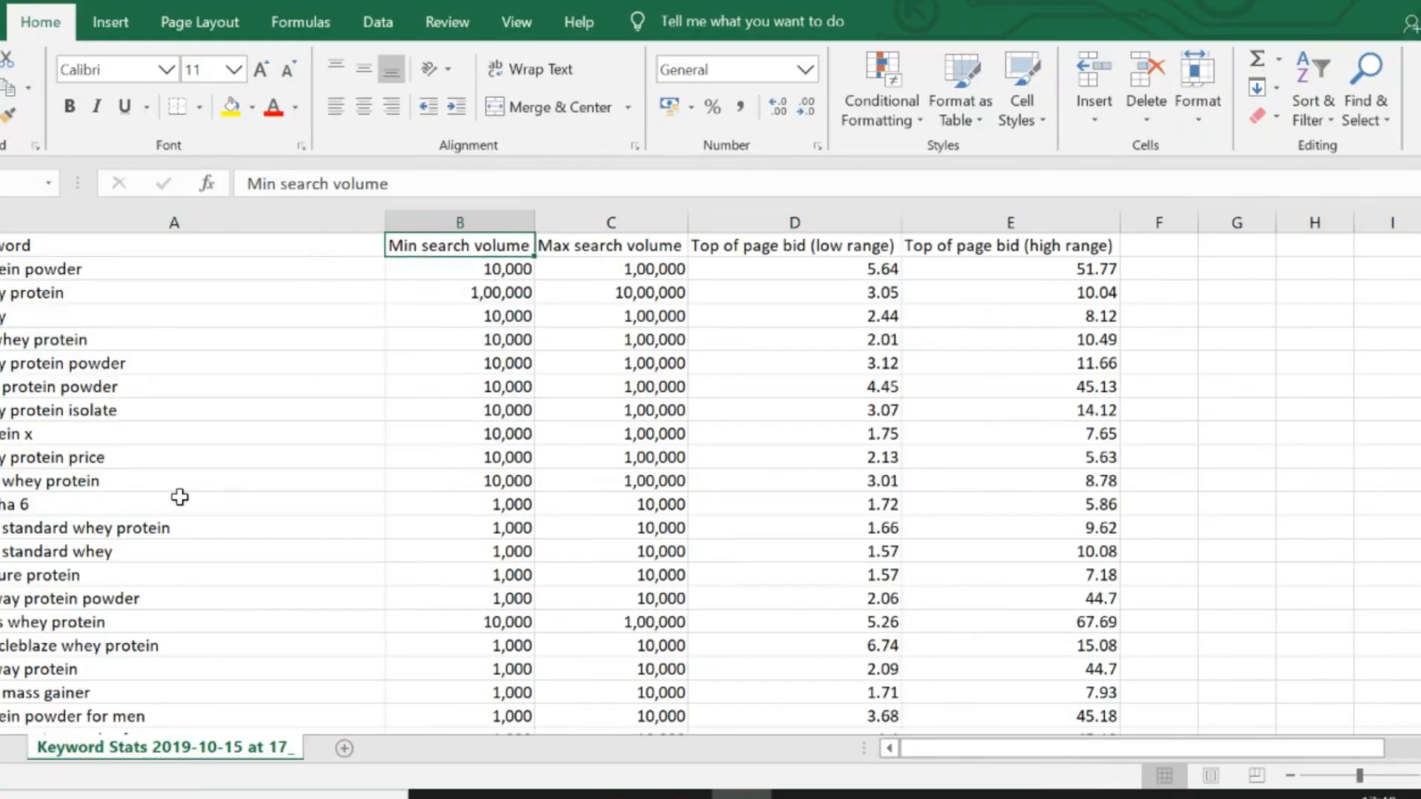
key("alt+Tab")
key("ctrl+Up")
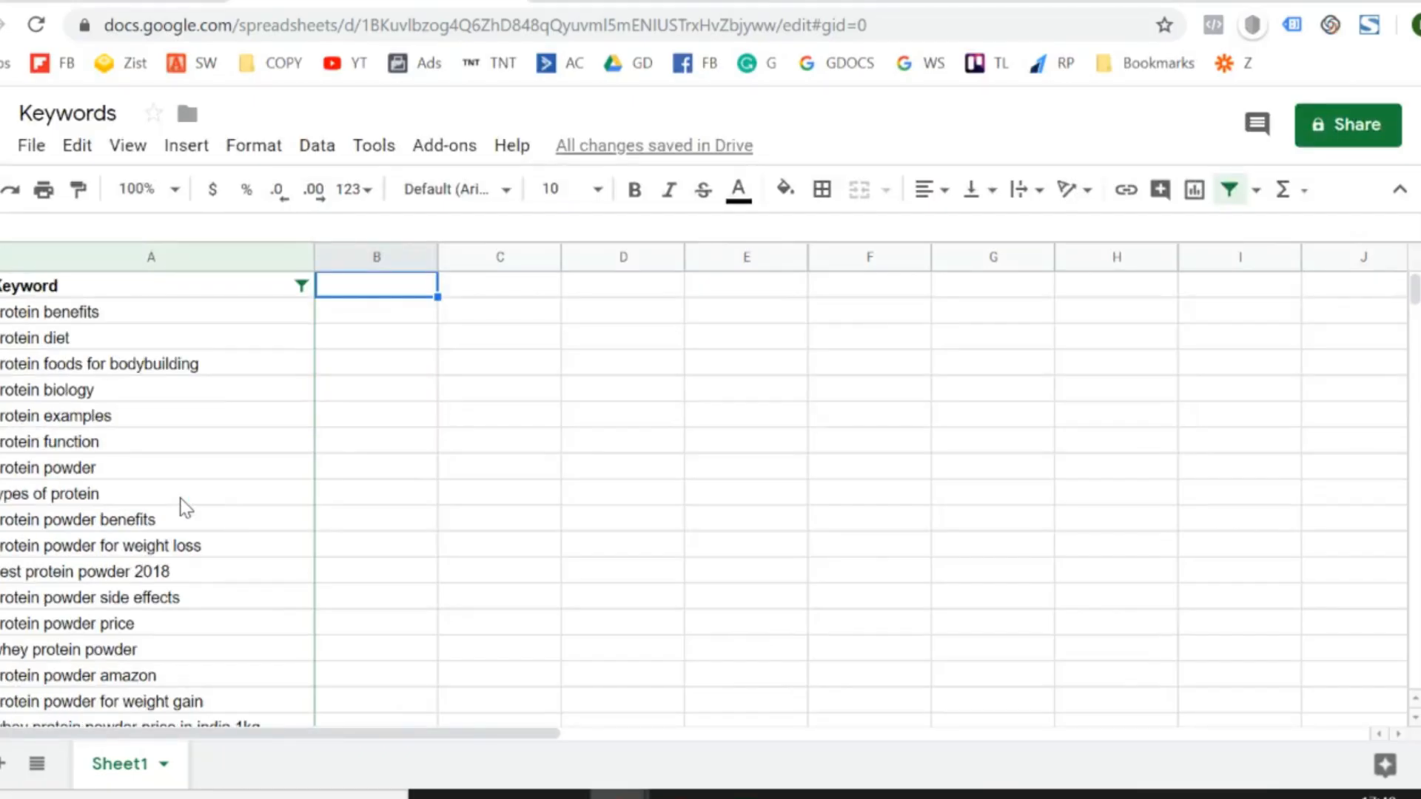
key("alt+Tab")
key("Up")
key("shift+Right")
key("ctrl+c")
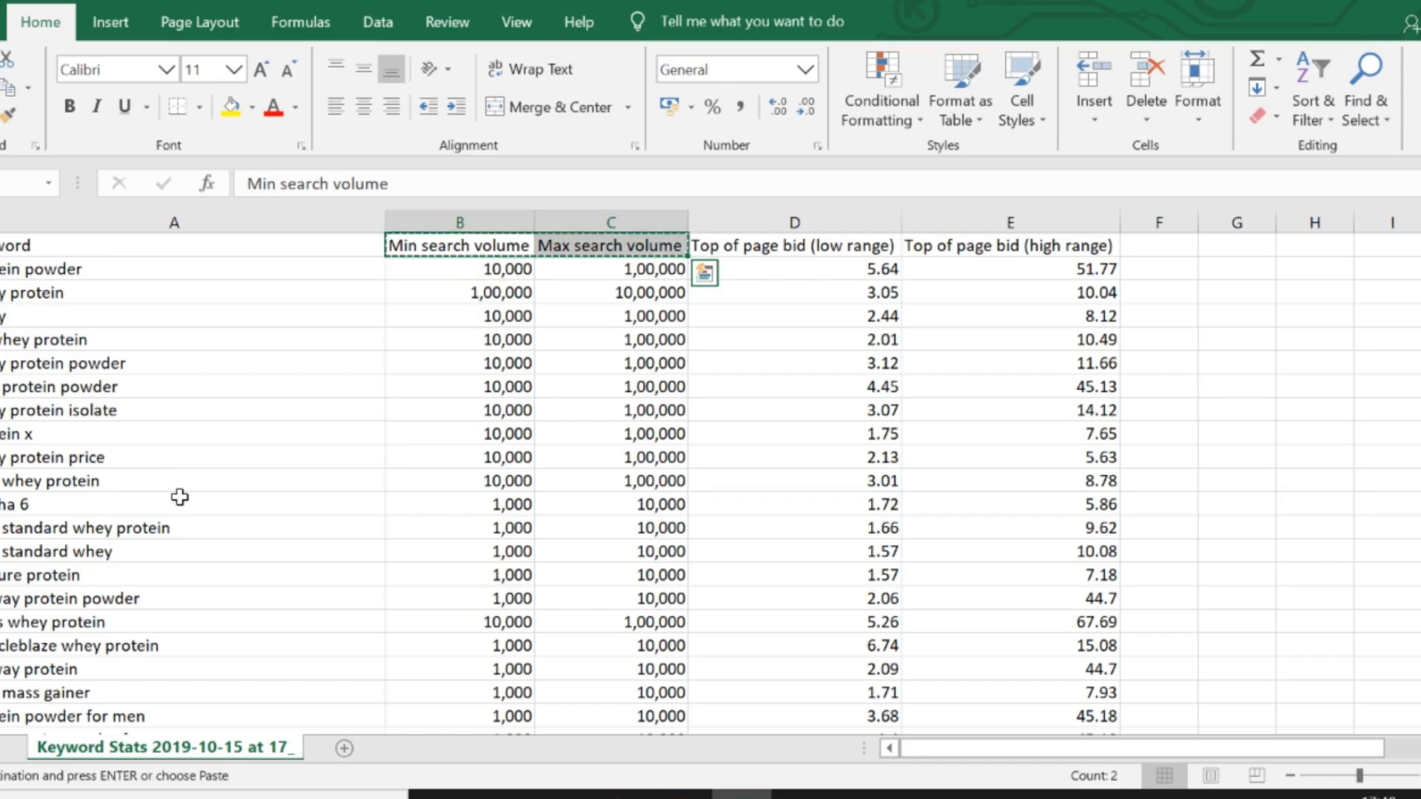
key("alt+Tab")
key("ctrl+v")
key("Down")
key("Up")
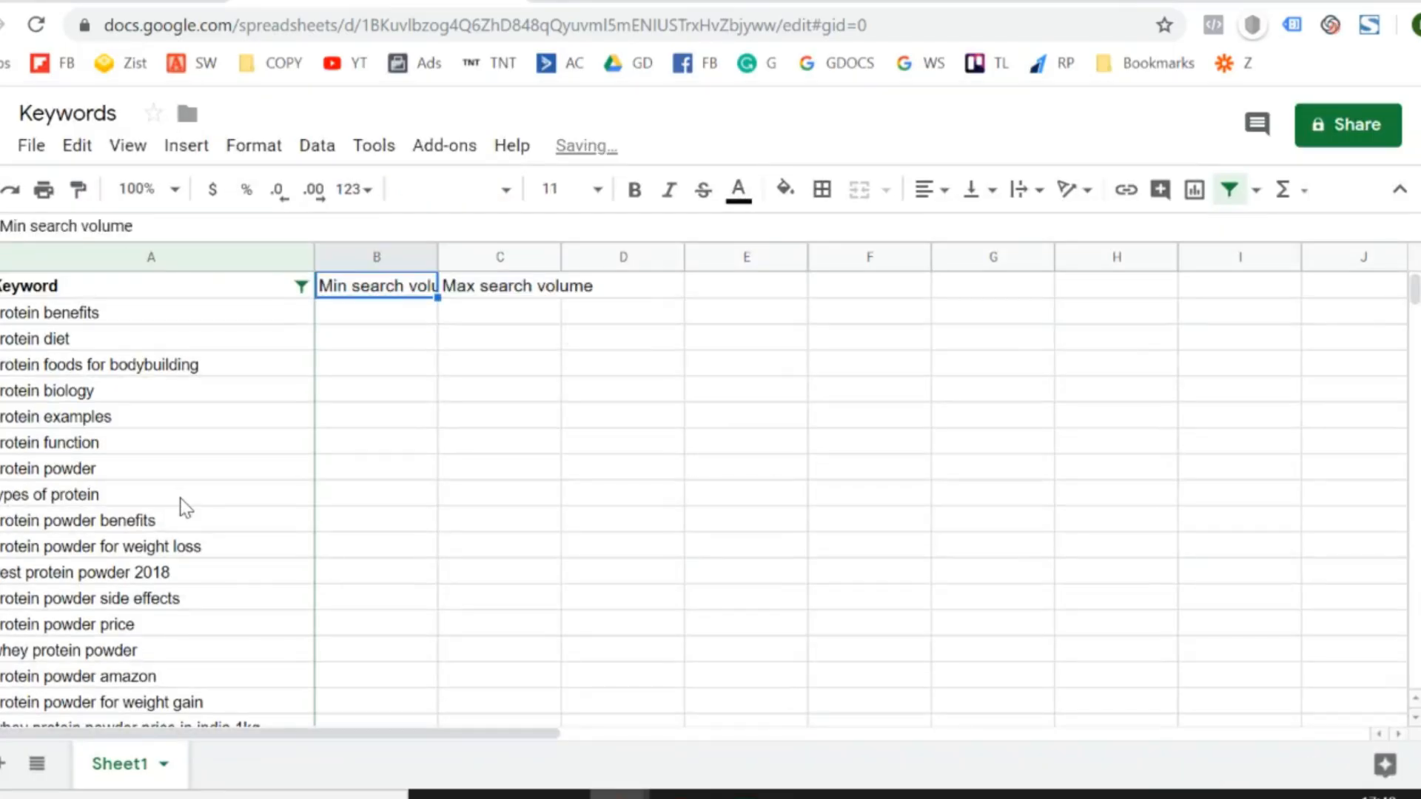
- Locate the first pasted keyword, "protein powder" in row 78 of the Keywords sheet, and select the column B cell beside it
key("Left")
key("Right")
key("Down")
key("ctrl+Down")
key("Left")
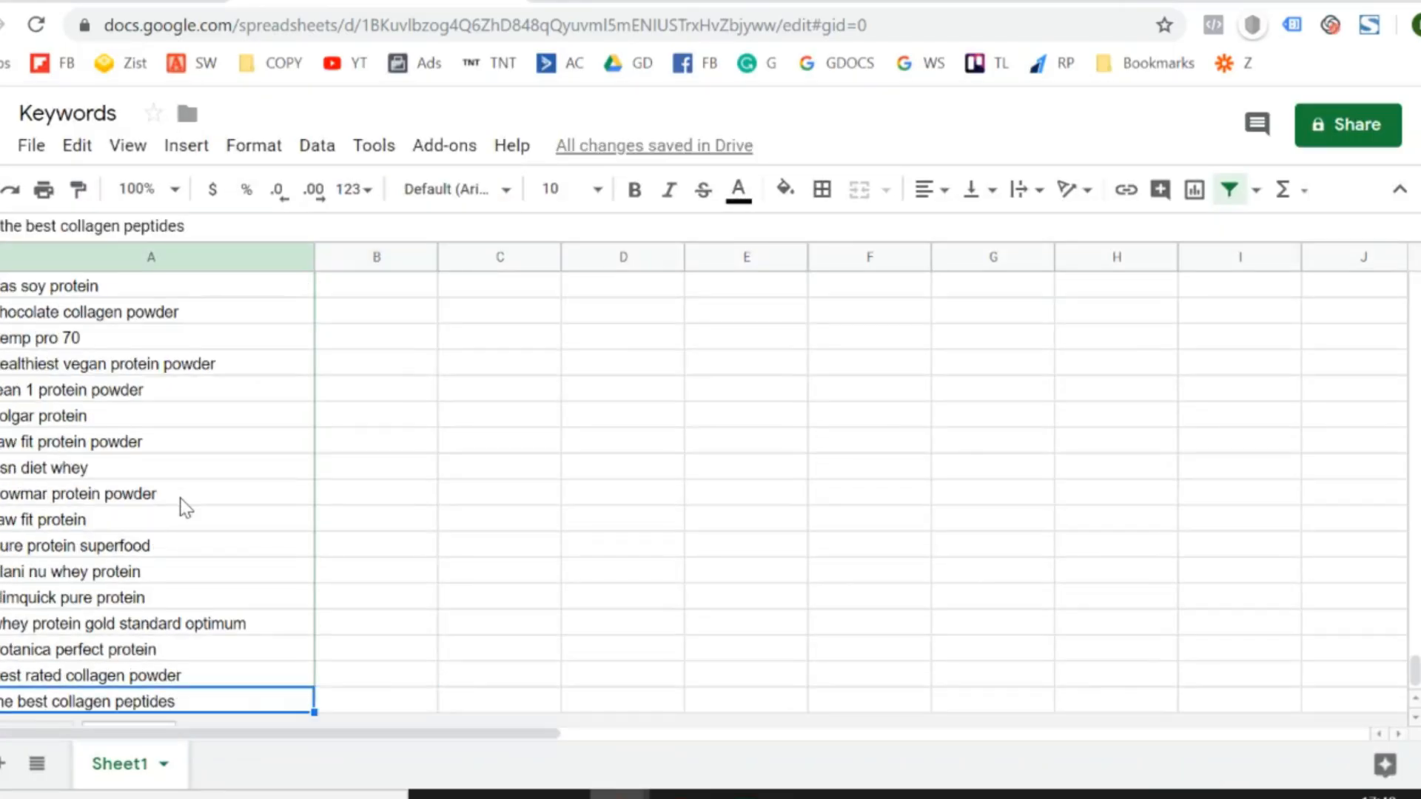
key("Down")
key("Up")
key("ctrl+Up")
key("Right")
key("Down")
key("Down")
key("Down")
key("Down")
key("Down")
key("Down")
key("Down")
key("Down")
key("Down")
key("Down")
key("Down")
key("Down")
key("Down")
key("Down")
key("Down")
key("Down")
key("Down")
key("Down")
key("Down")
key("Down")
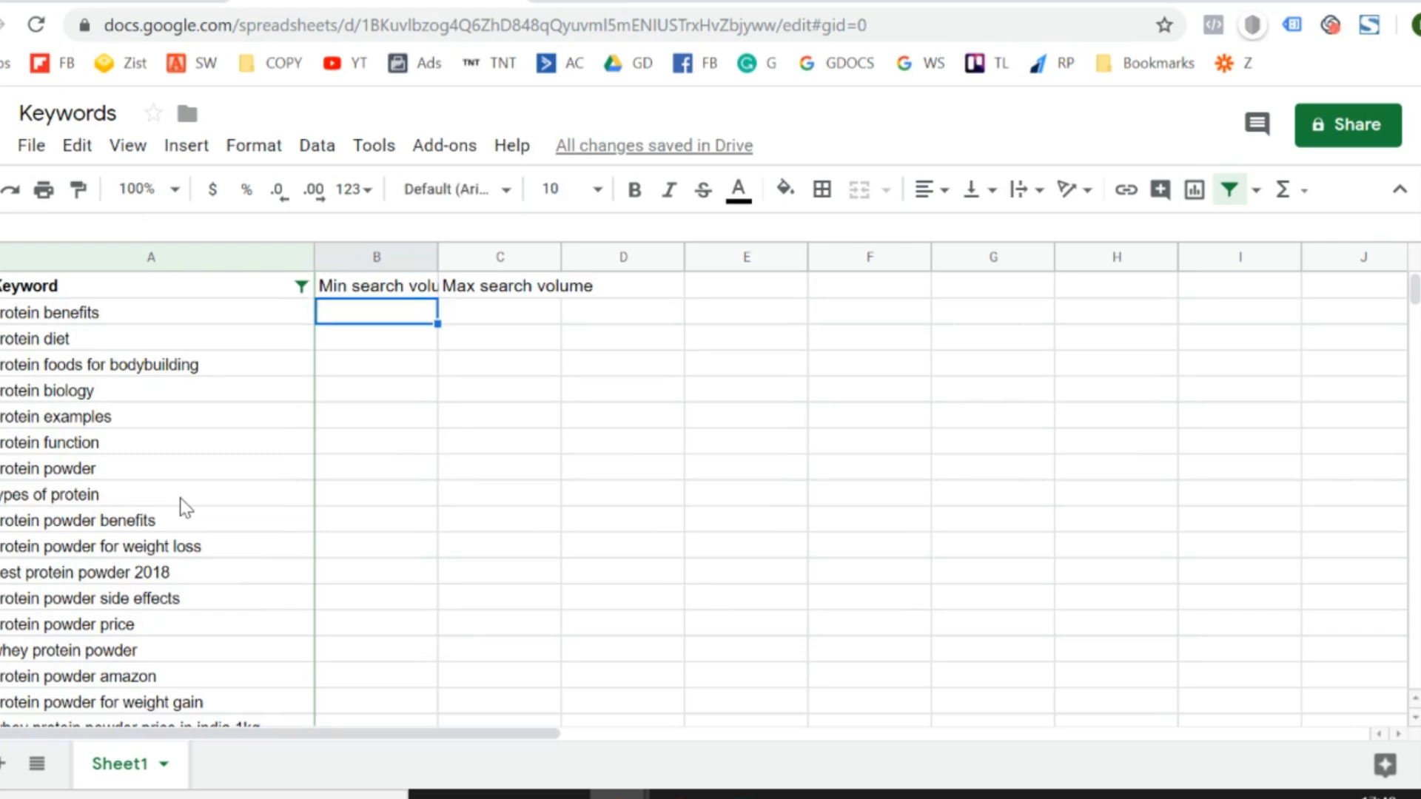
key("Down")
key("Down")
key("Down")
key("Down")
key("Down")
key("Down")
key("Down")
key("Down")
key("Down")
key("Down")
key("Down")
key("Down")
key("Down")
key("Down")
key("Down")
key("Down")
key("Down")
key("Down")
key("Down")
key("Down")
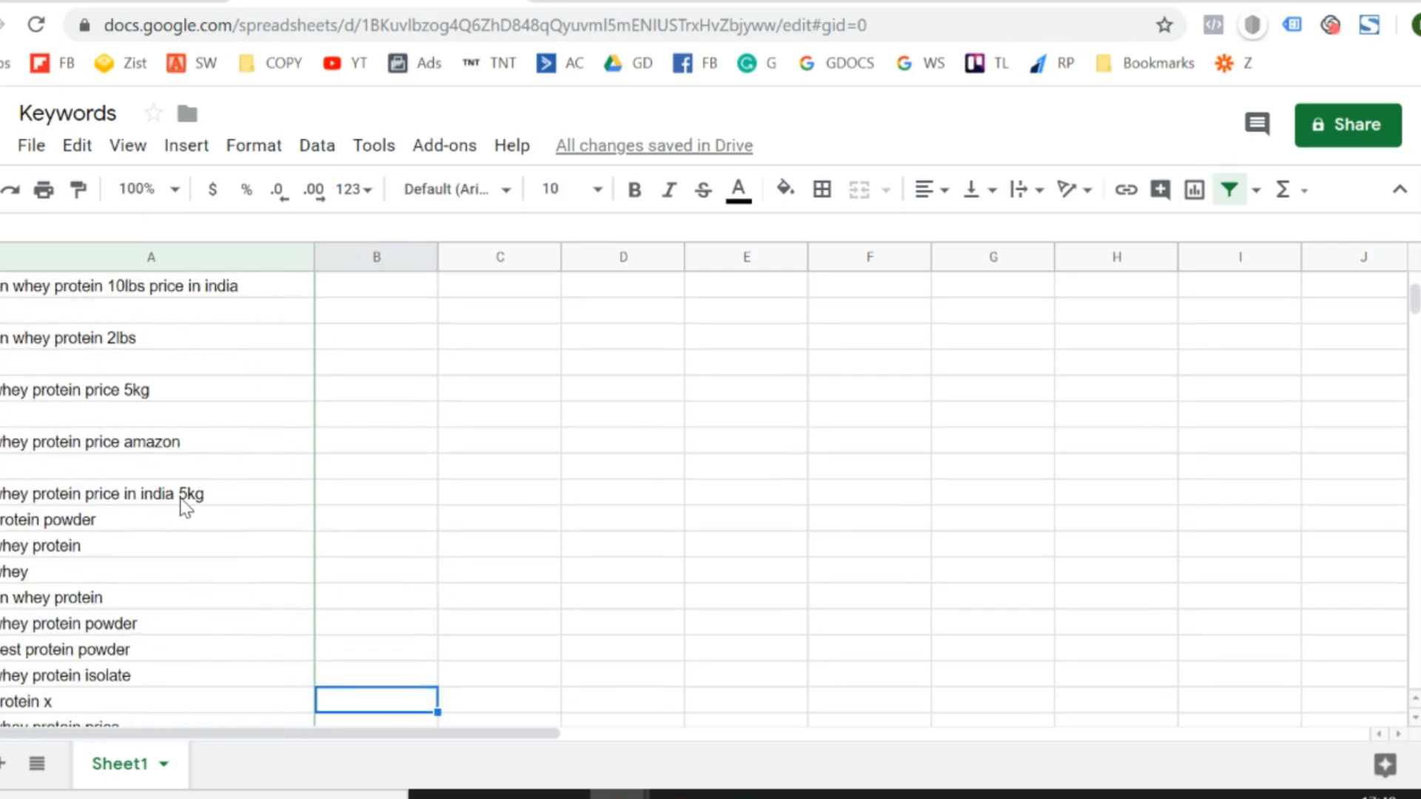
key("Left")
key("Up")
key("Up")
key("Up")
key("Up")
key("Right")
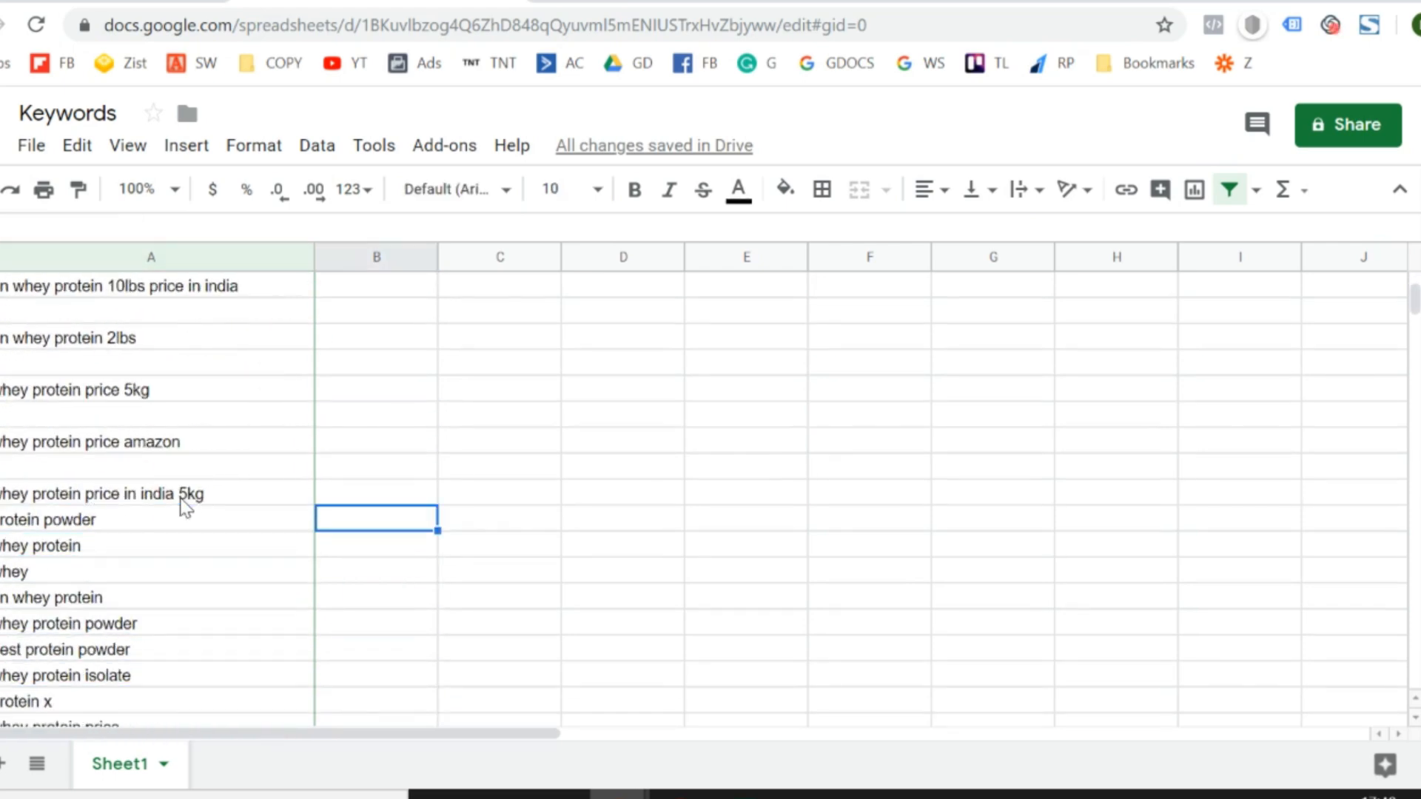
- In the Excel file, copy the minimum and maximum search volume values for all keywords, without the headers
key("alt+Tab")
key("Down")
key("shift+Right")
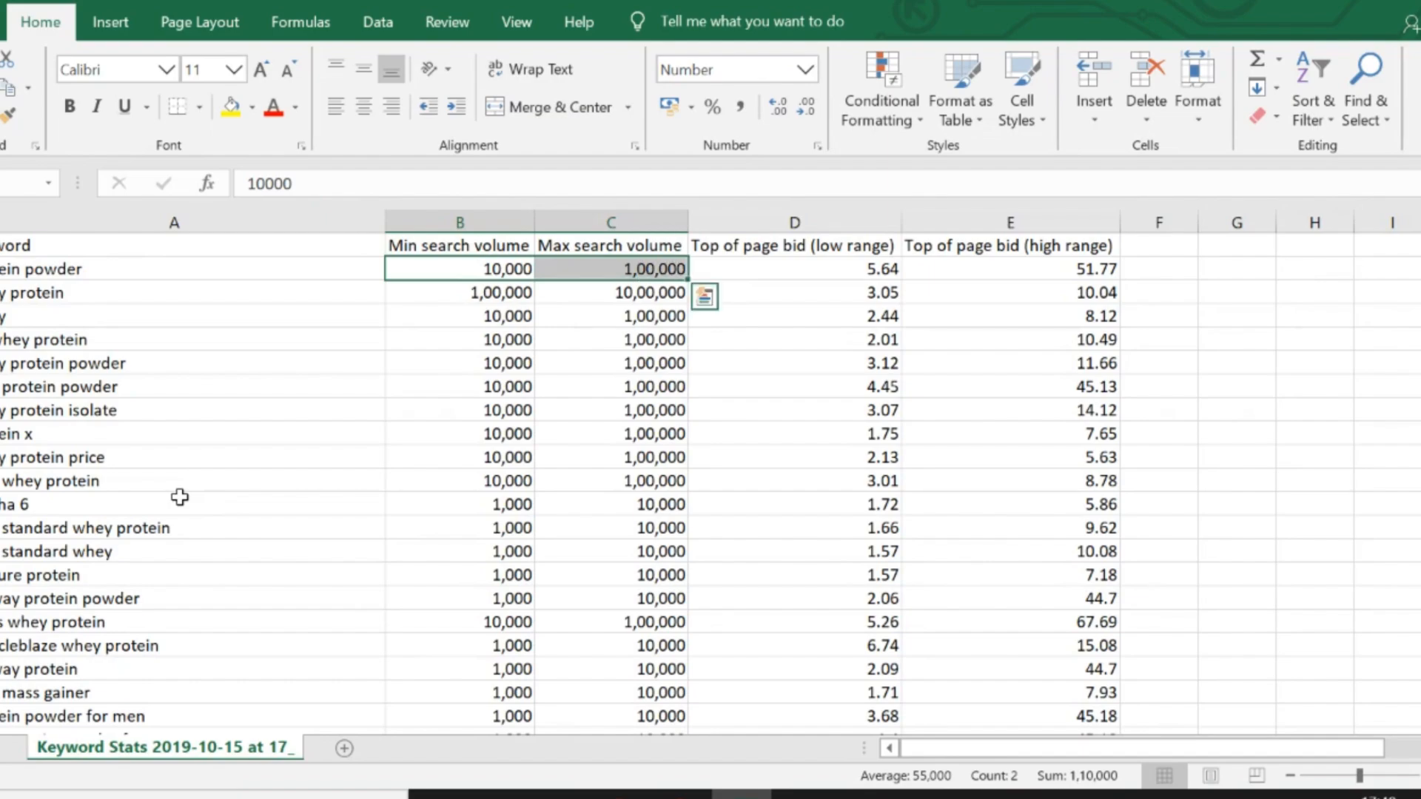
key("ctrl+shift+Down")
key("ctrl+c")
- Paste the search volumes as values only into columns B and C of the Keywords sheet, starting beside "protein powder" in row 78
key("alt+Tab")
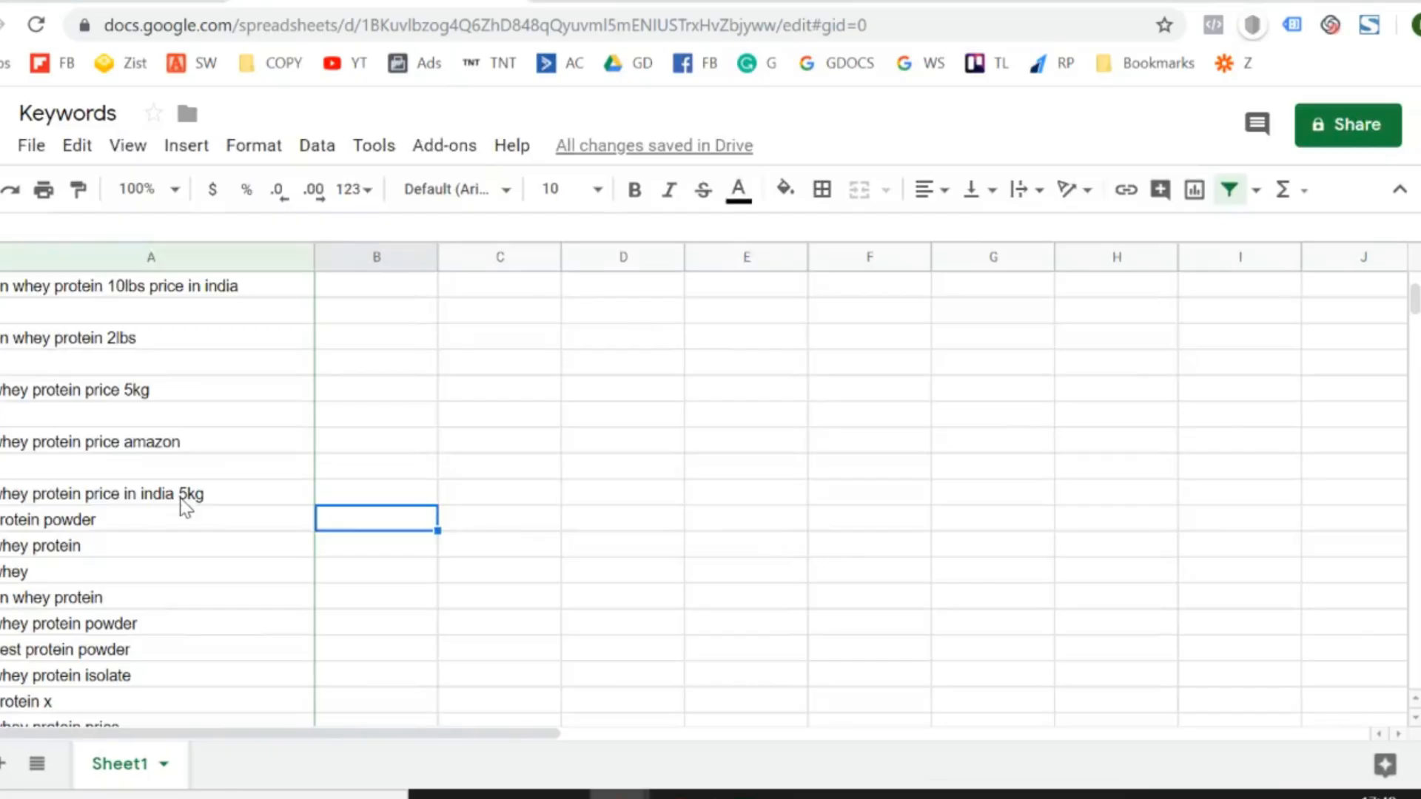
key("Left")
key("Right")
key("alt+e")
key("s")
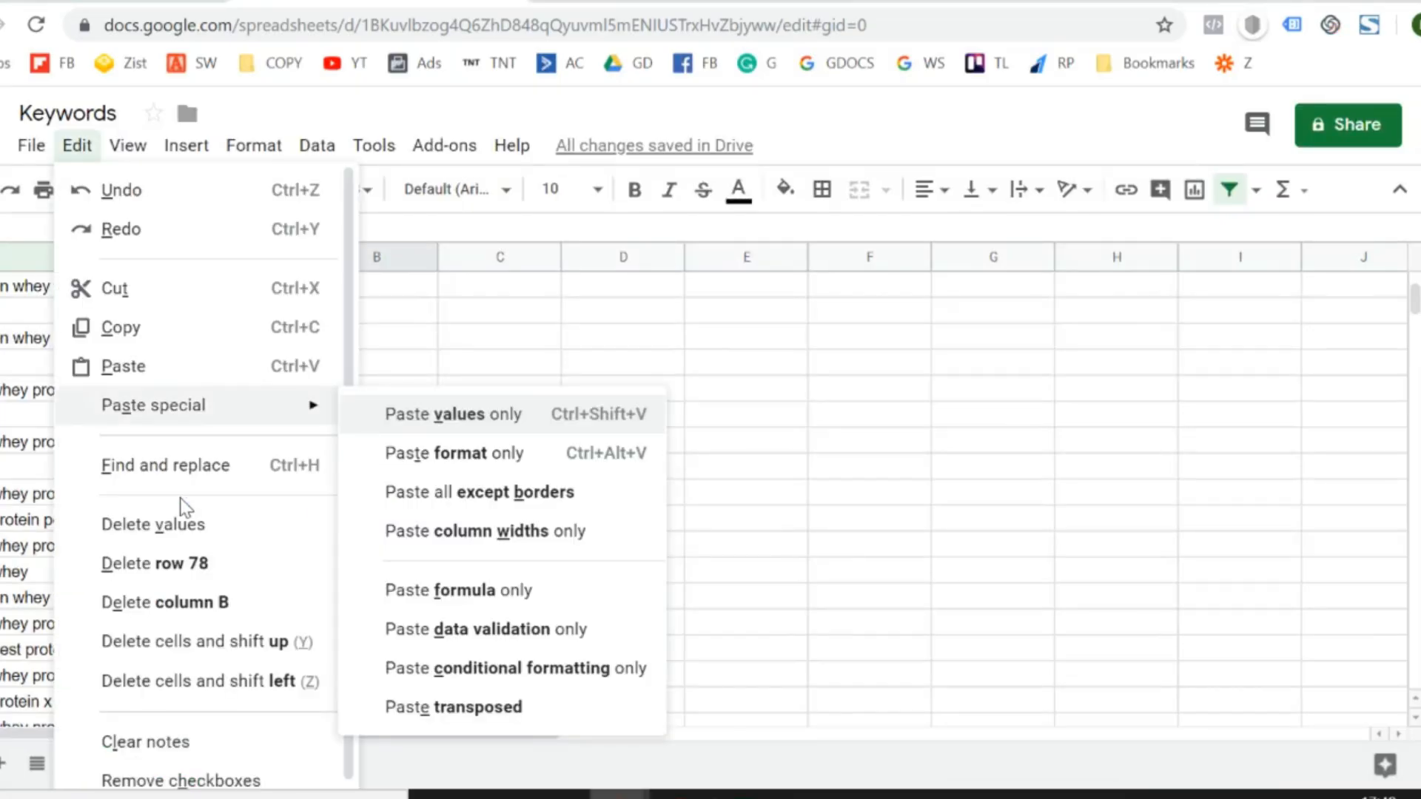
key("v")
key("Right")
key("Right")
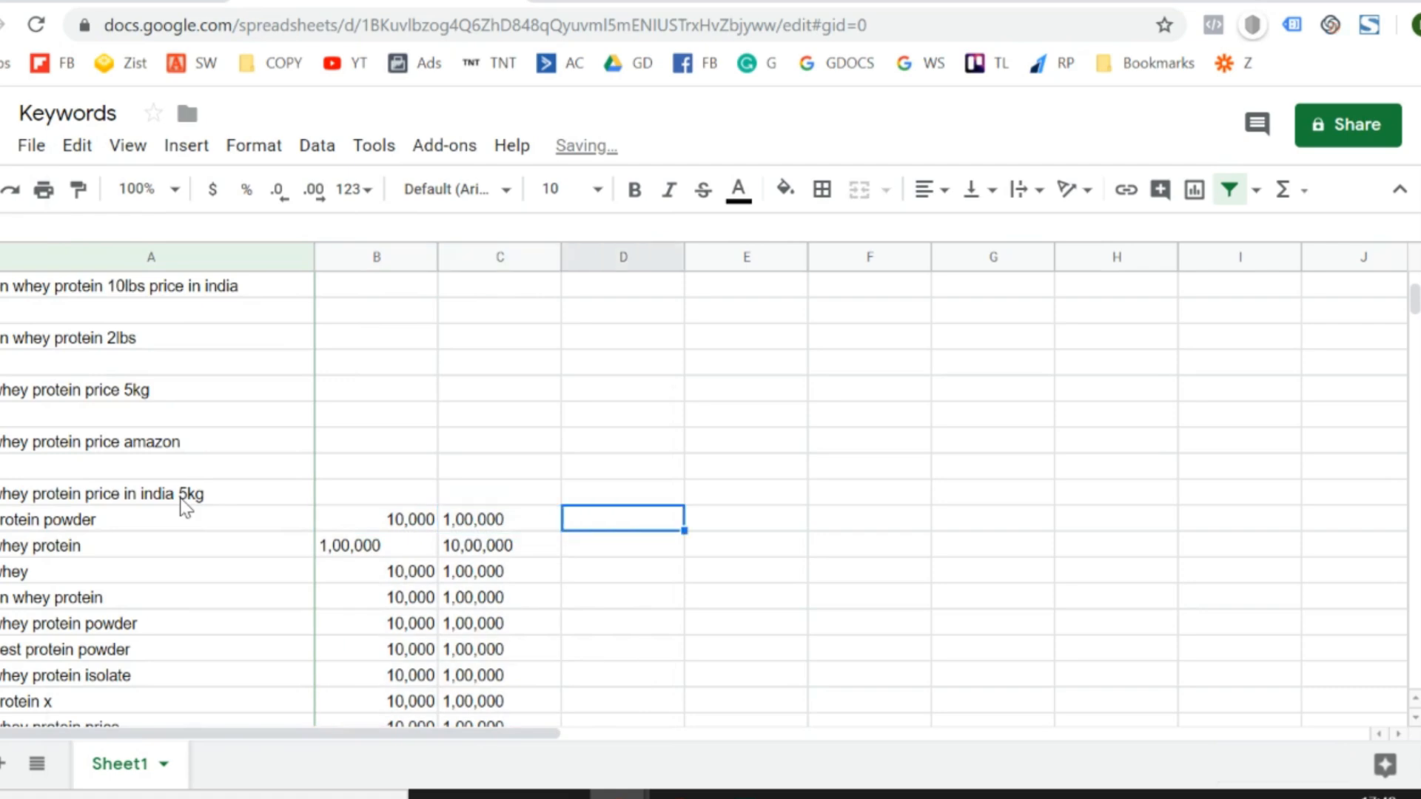
- Copy the top-of-page bid low range and high range headers from Excel and paste them as values only from D1 in the Keywords sheet
key("Left")
key("Left")
key("Right")
key("Right")
key("ctrl+Up")
key("alt+Tab")
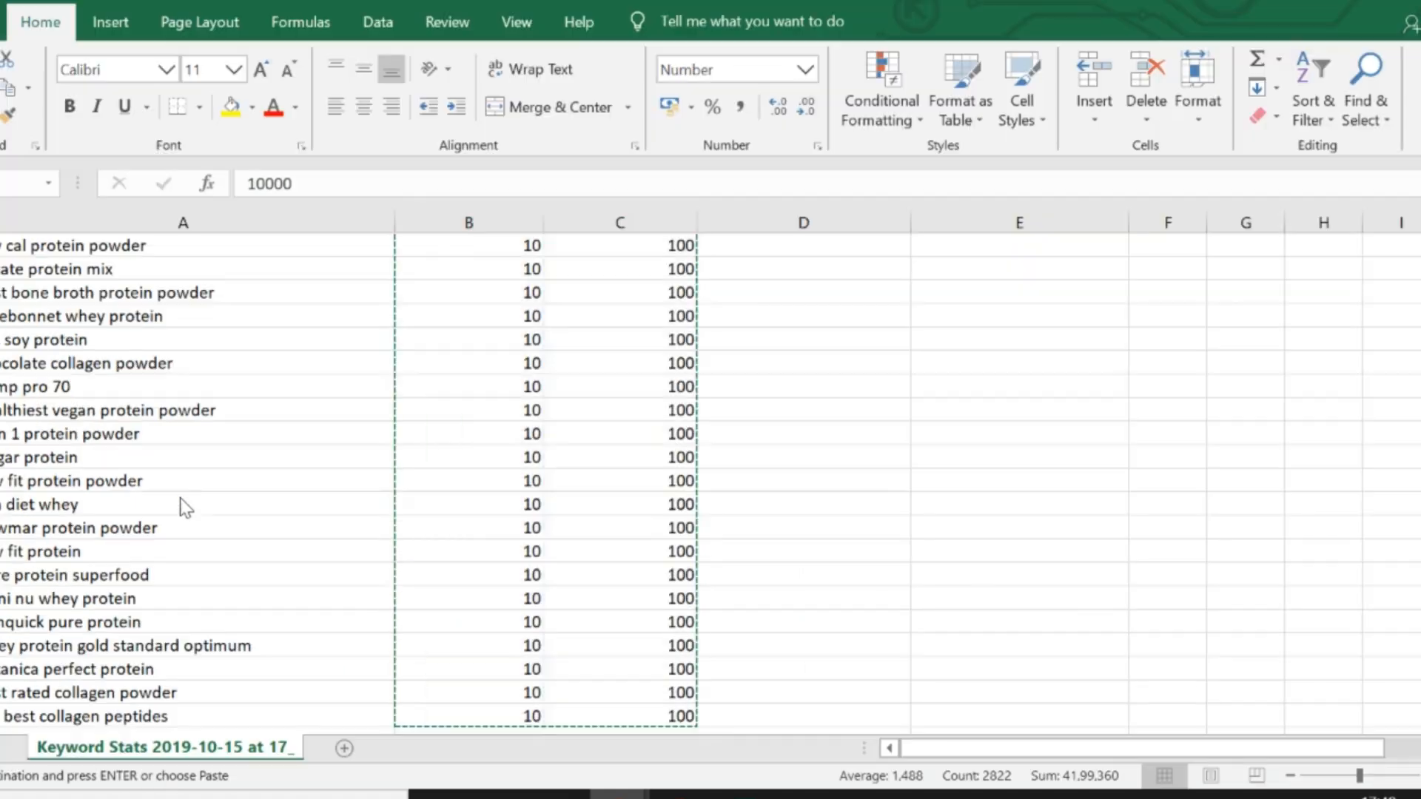
key("ctrl+Up")
key("Right")
key("Right")
key("shift+Right")
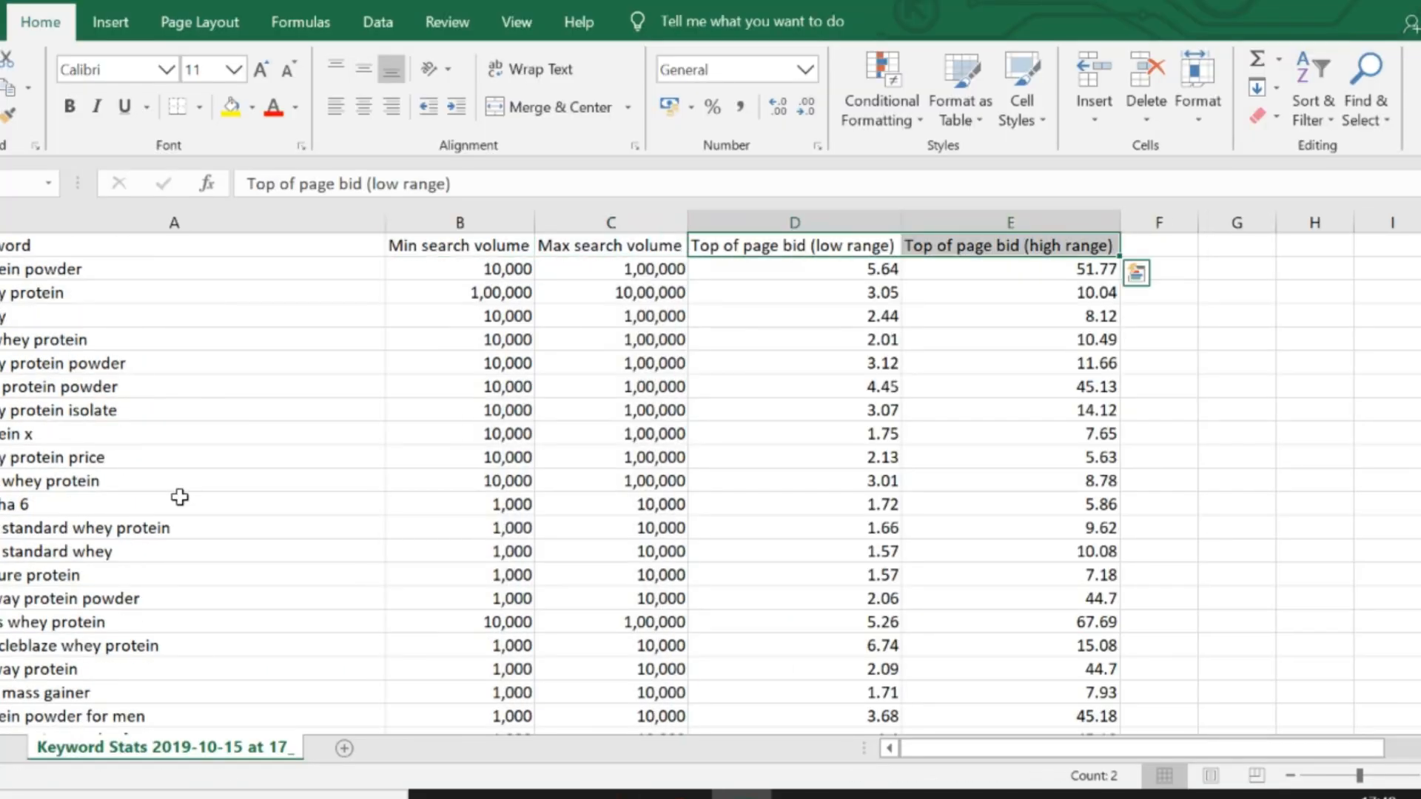
key("ctrl+c")
key("alt+Tab")
key("alt+e")
key("s")
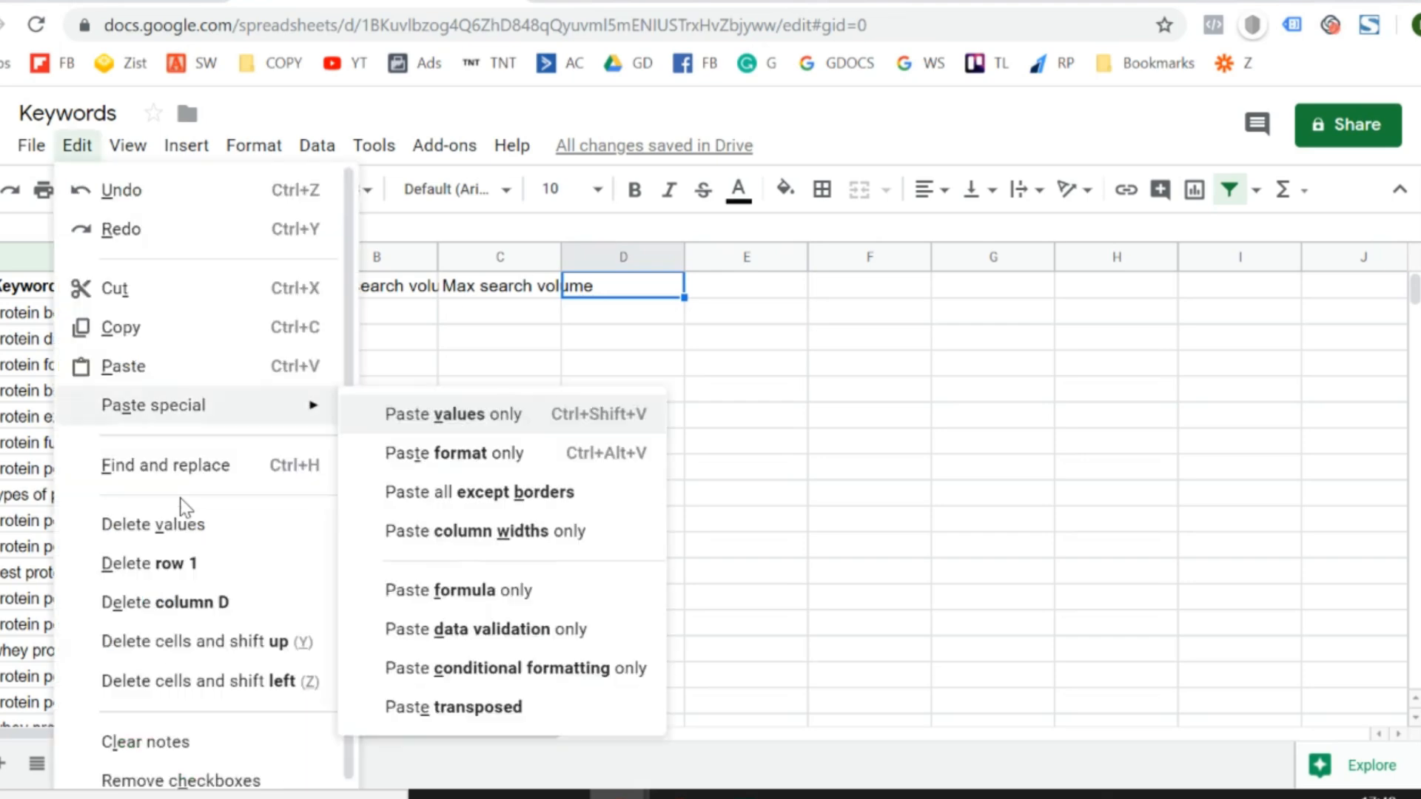
key("v")
- In the Excel file, copy the low range and high range top-of-page bid values for the keywords, without the headers
key("alt+Tab")
key("Down")
key("shift+Right")
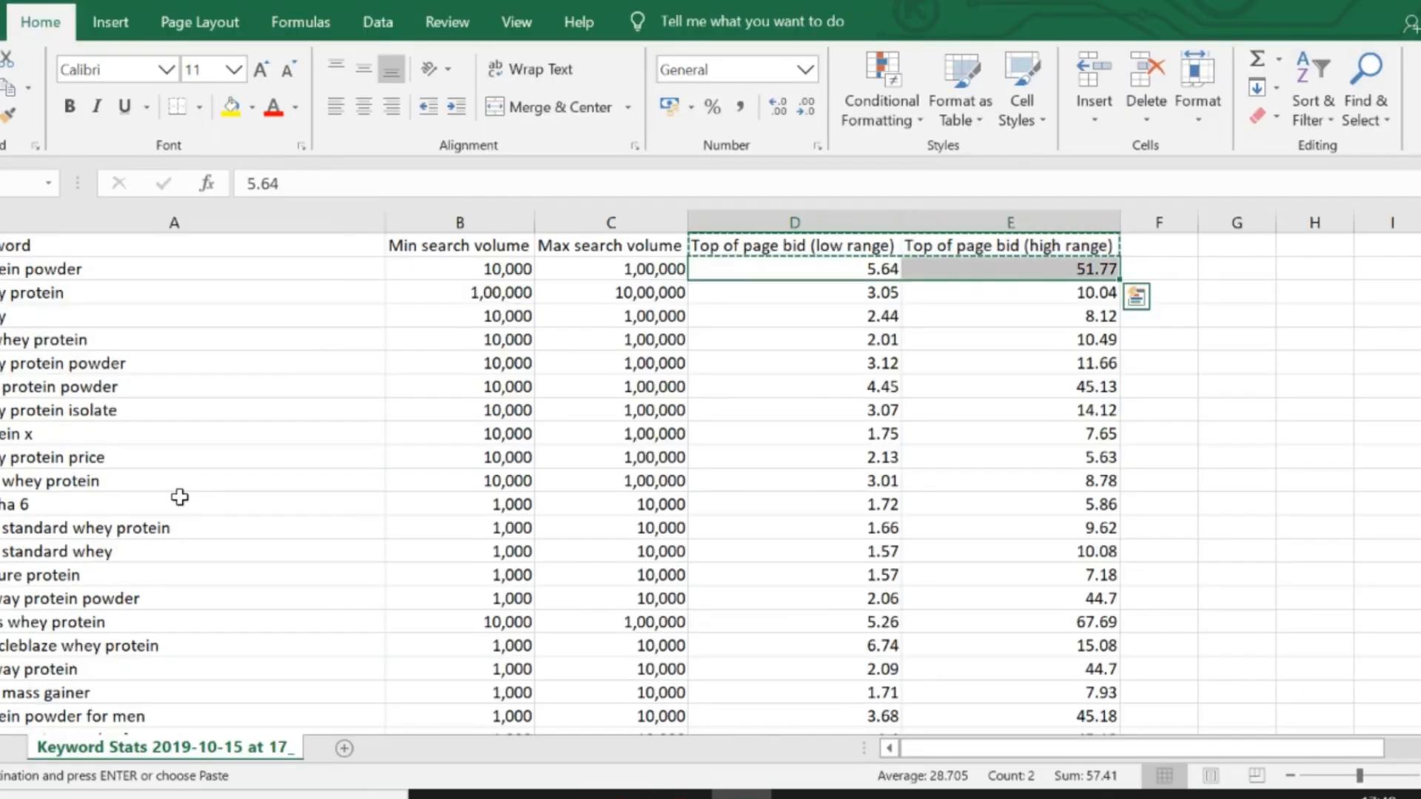
key("ctrl+shift+Down")
key("ctrl+q")
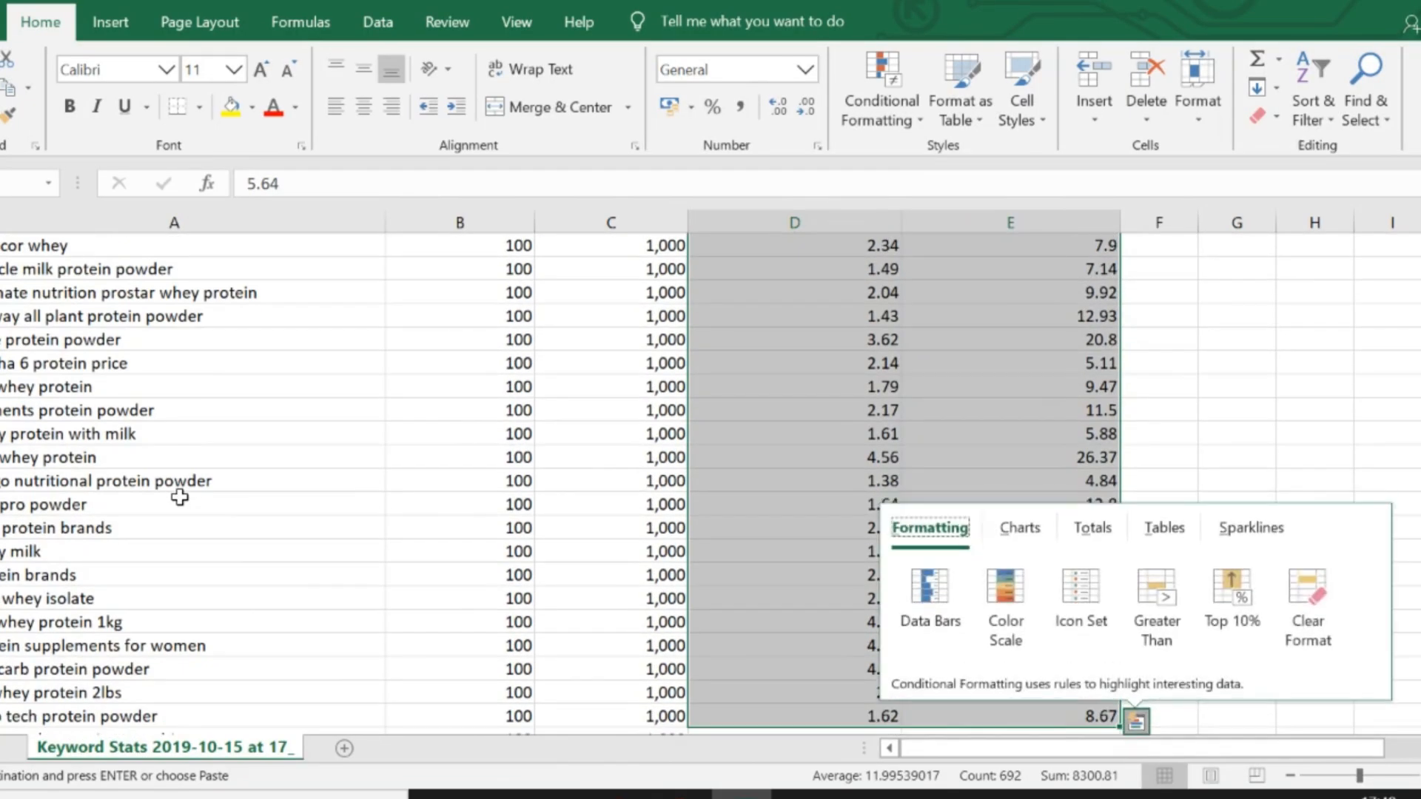
key("Escape")
key("ctrl+c")
- Paste the bid values as values only into columns D and E of the Keywords sheet, starting beside "protein powder" in row 78
key("alt+Tab")
key("Down")
key("Left")
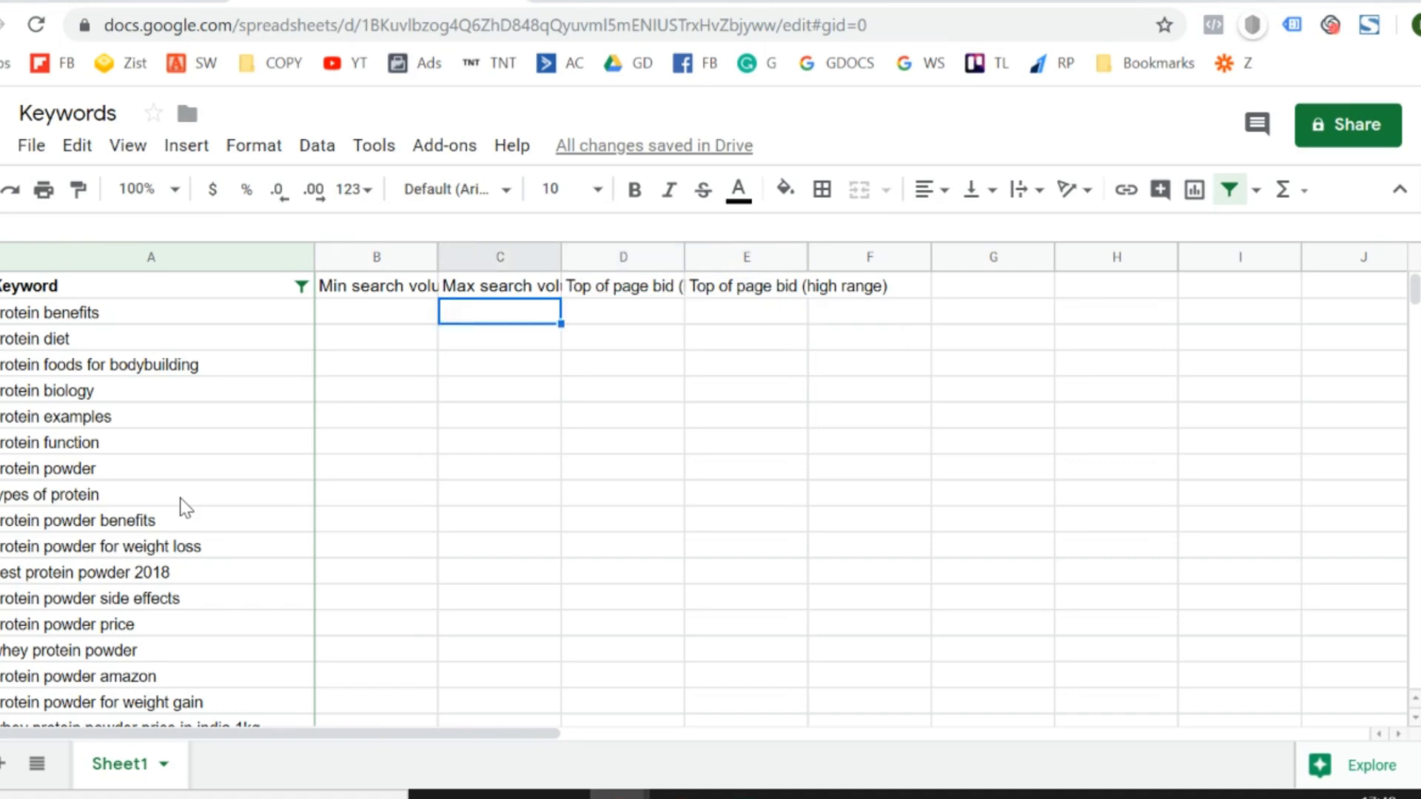
key("Left")
key("ctrl+Down")
key("Right")
key("Right")
key("alt+e")
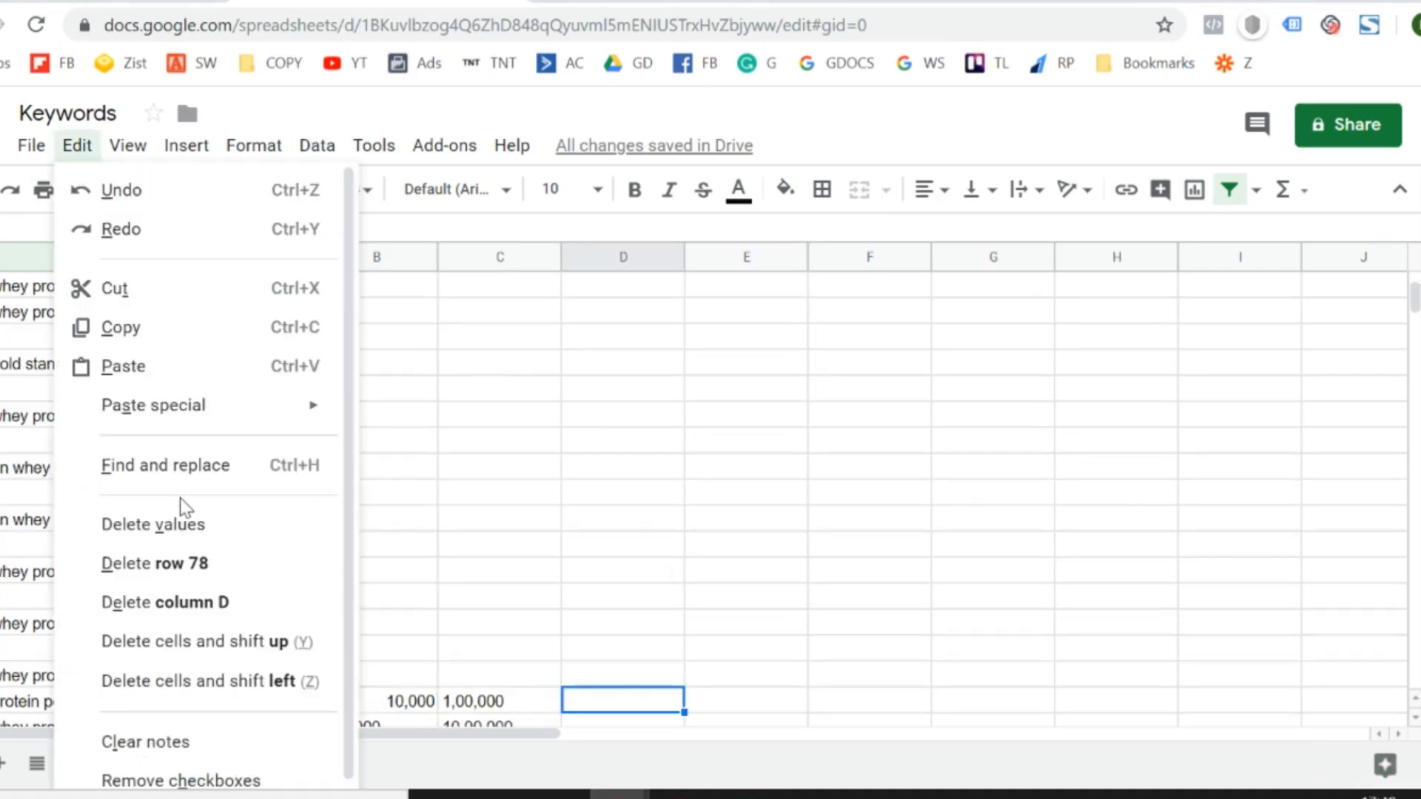
key("s")
key("v")
- Turn off the existing filter on the Keyword column of the Keywords sheet
key("Left")
key("Left")
key("Left")
key("Up")
key("Up")
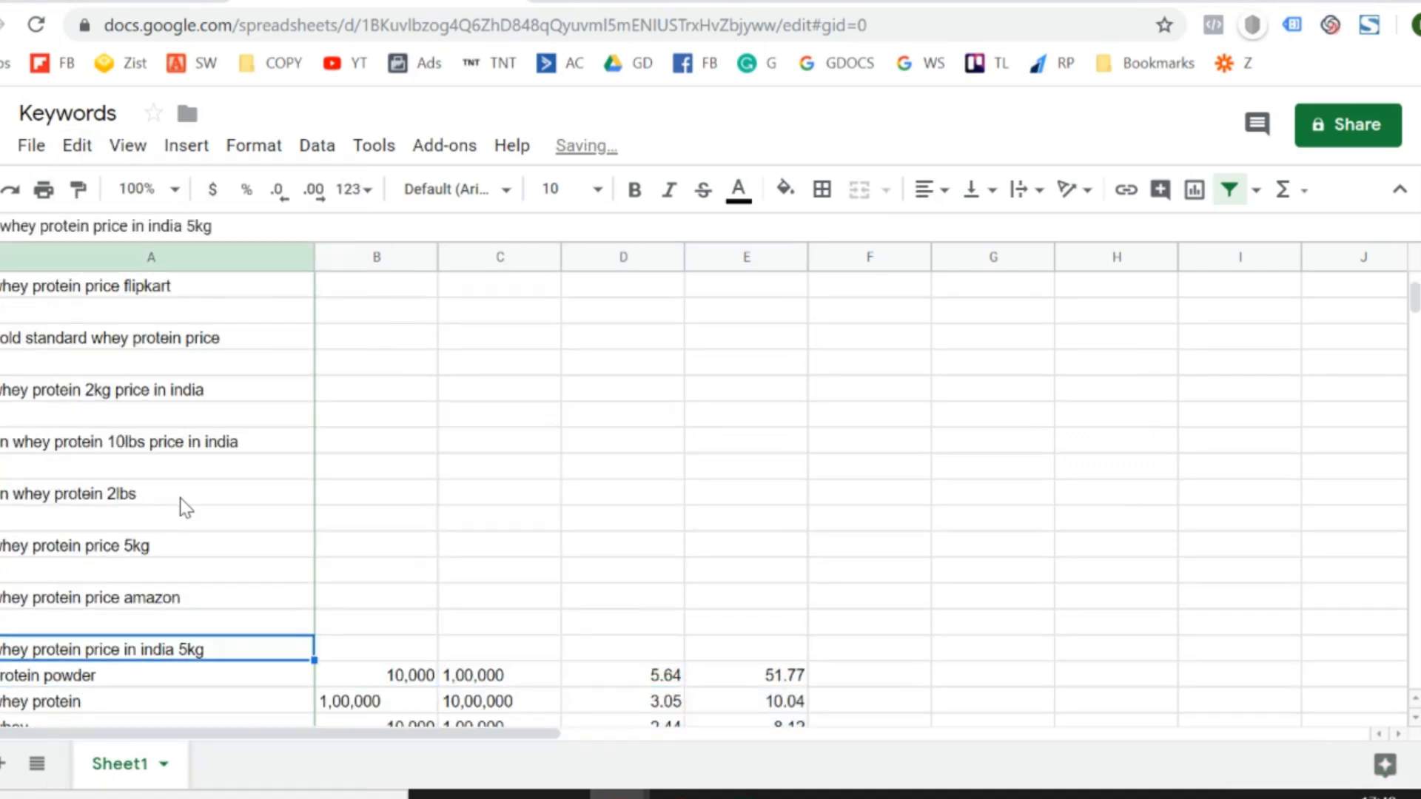
key("Up")
key("Up")
key("Up")
key("Up")
key("ctrl+Home")
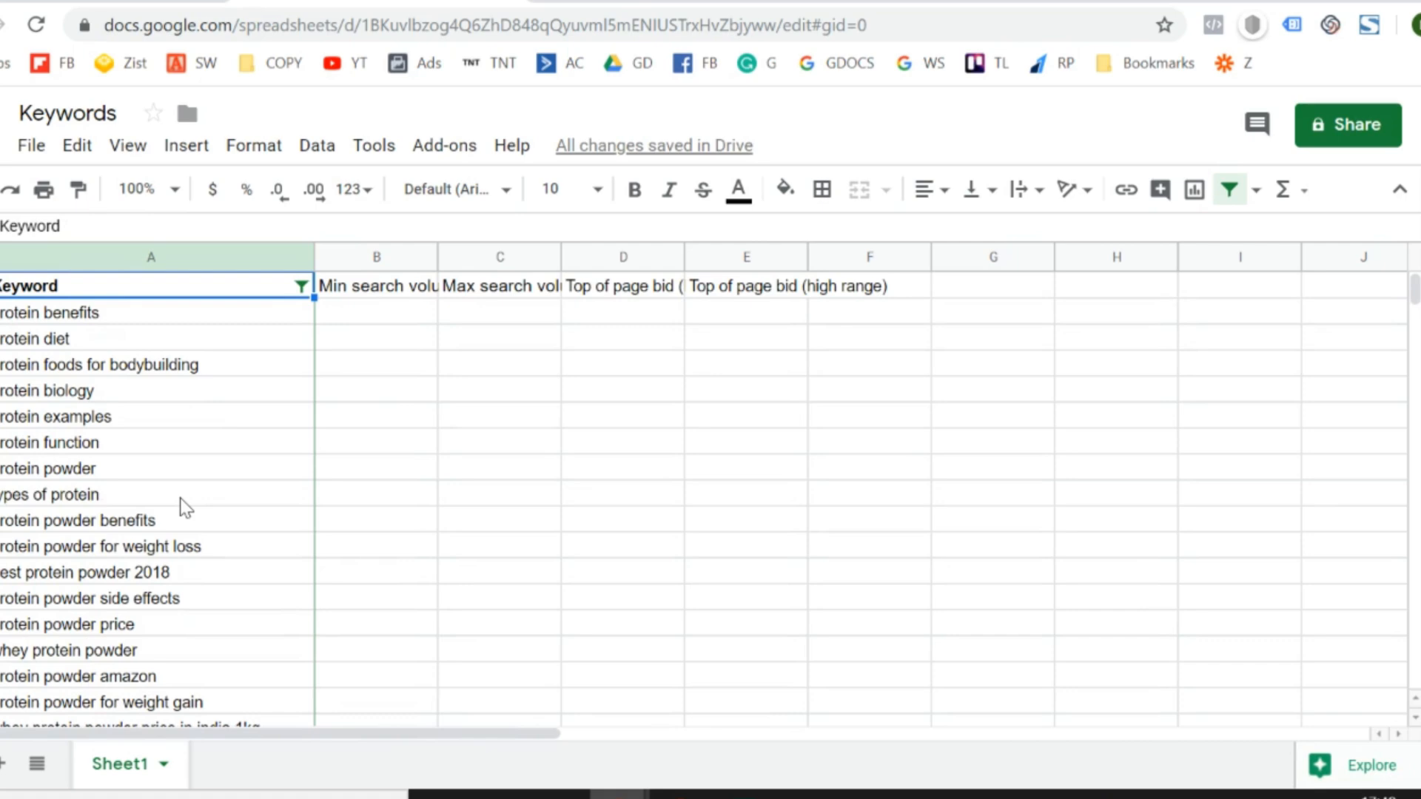
key("Down")
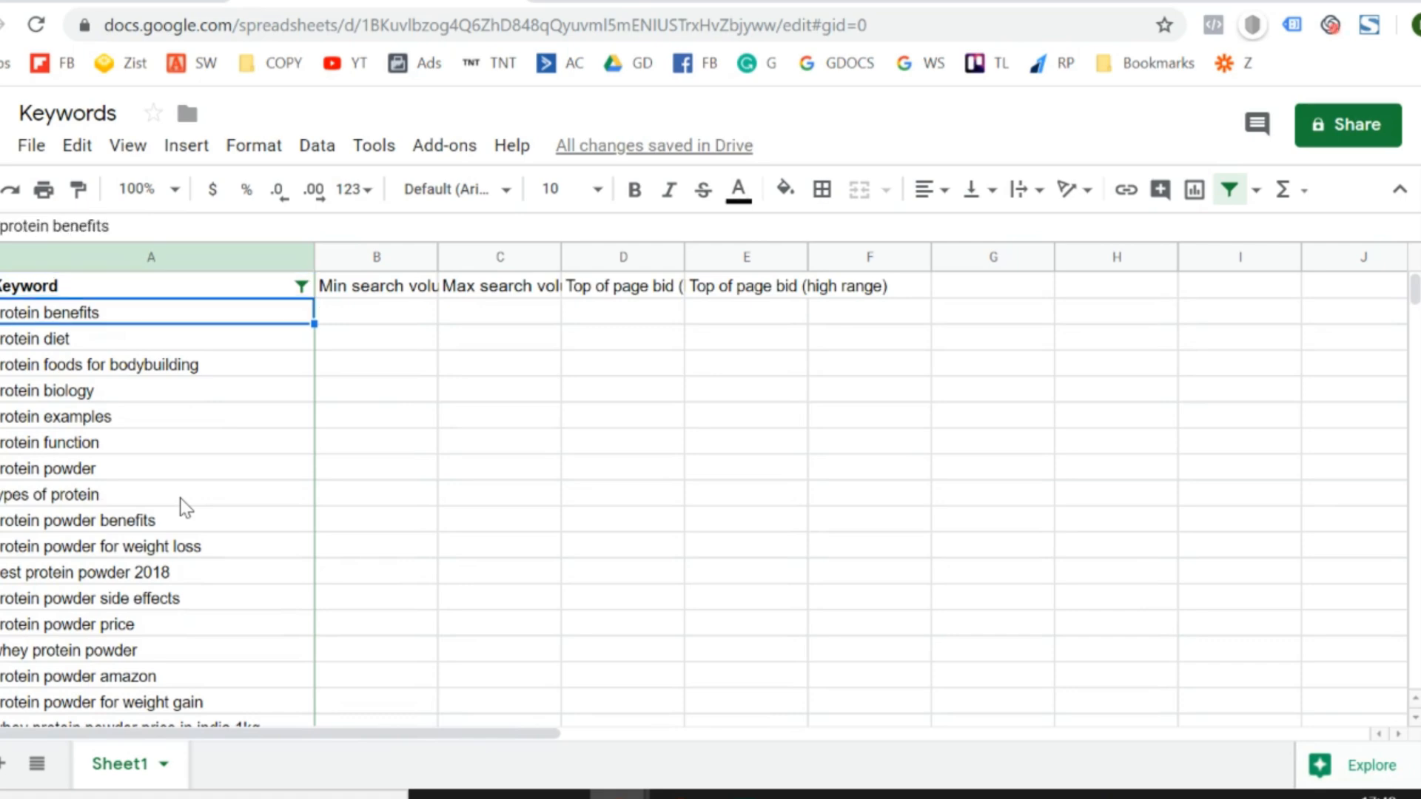
left_click(301, 286)
left_click(476, 475)
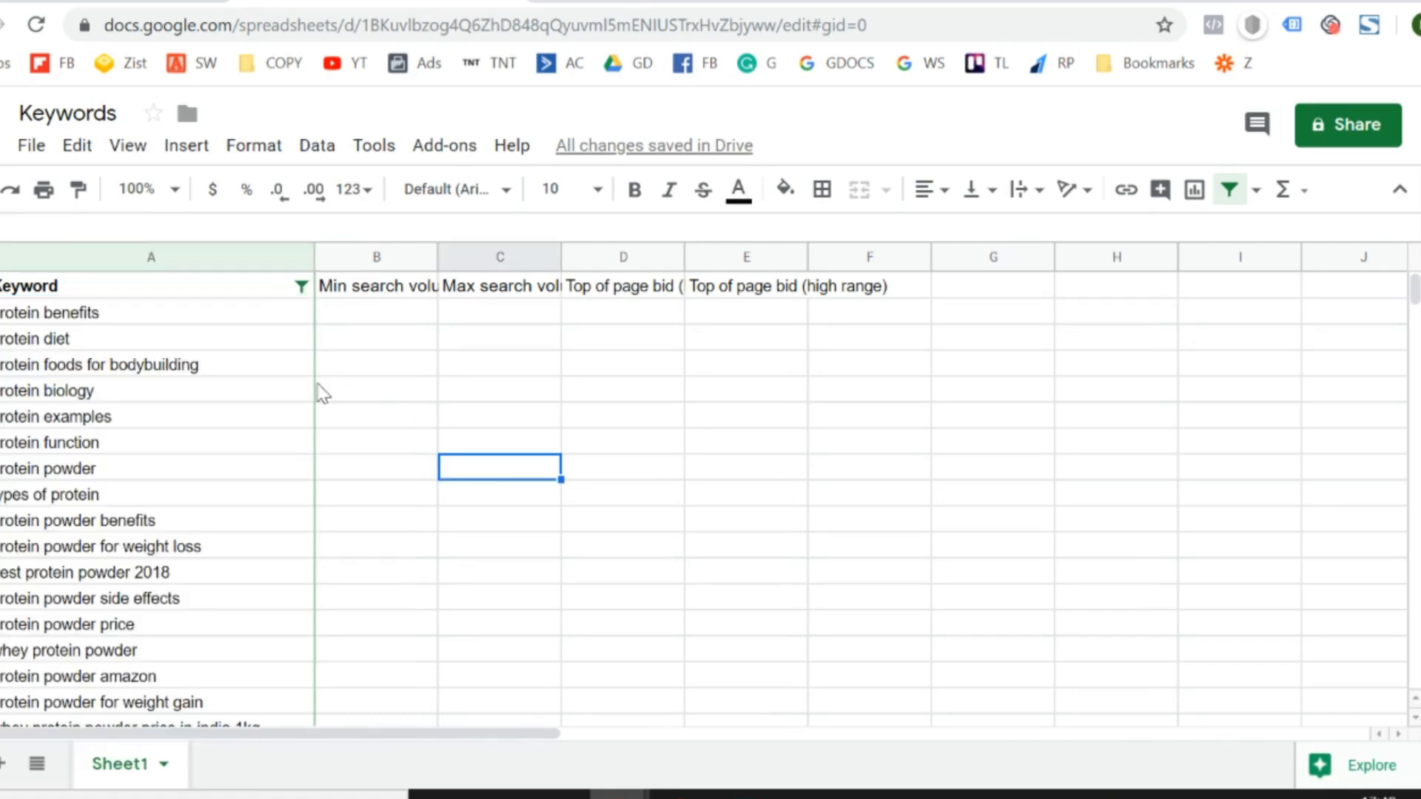
left_click(212, 295)
left_click(320, 157)
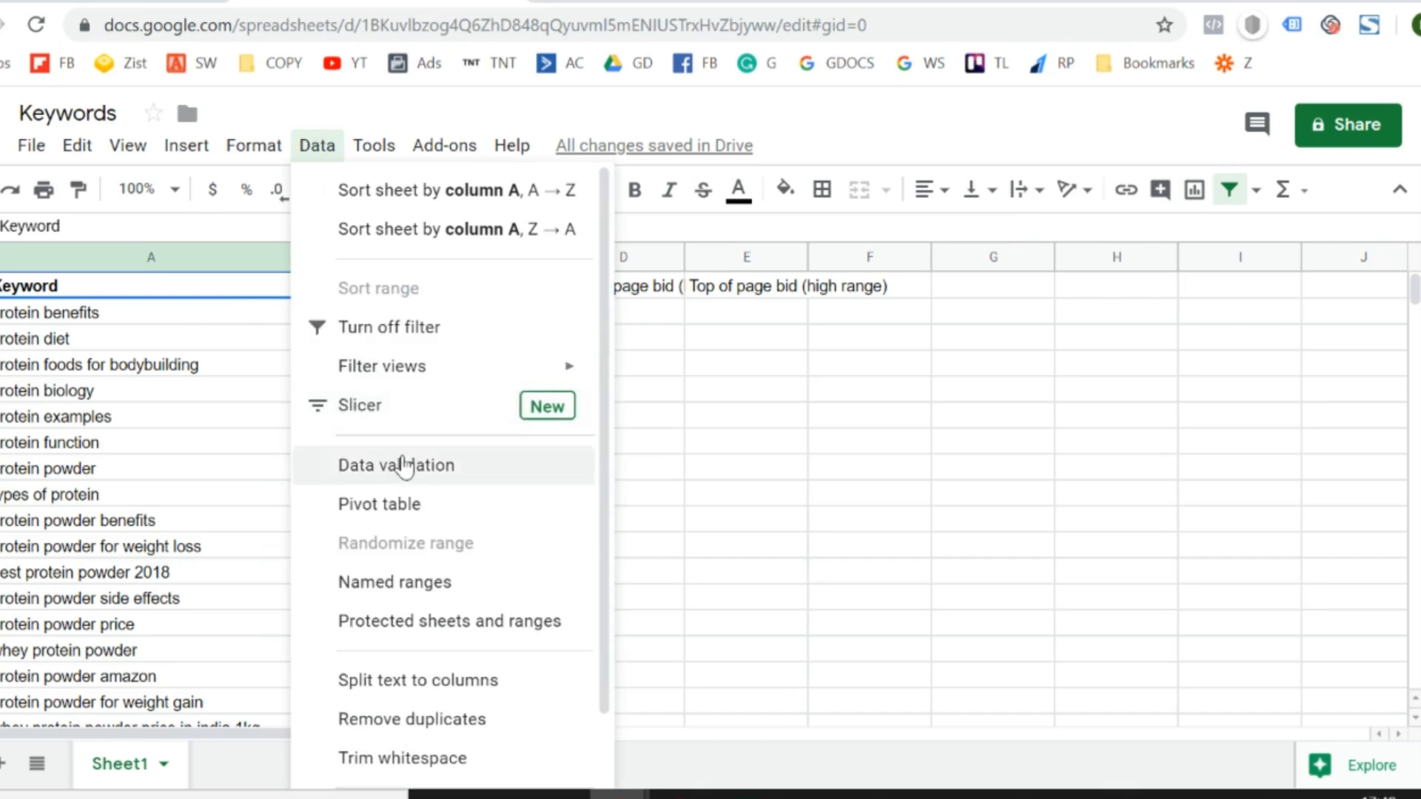
left_click(436, 333)
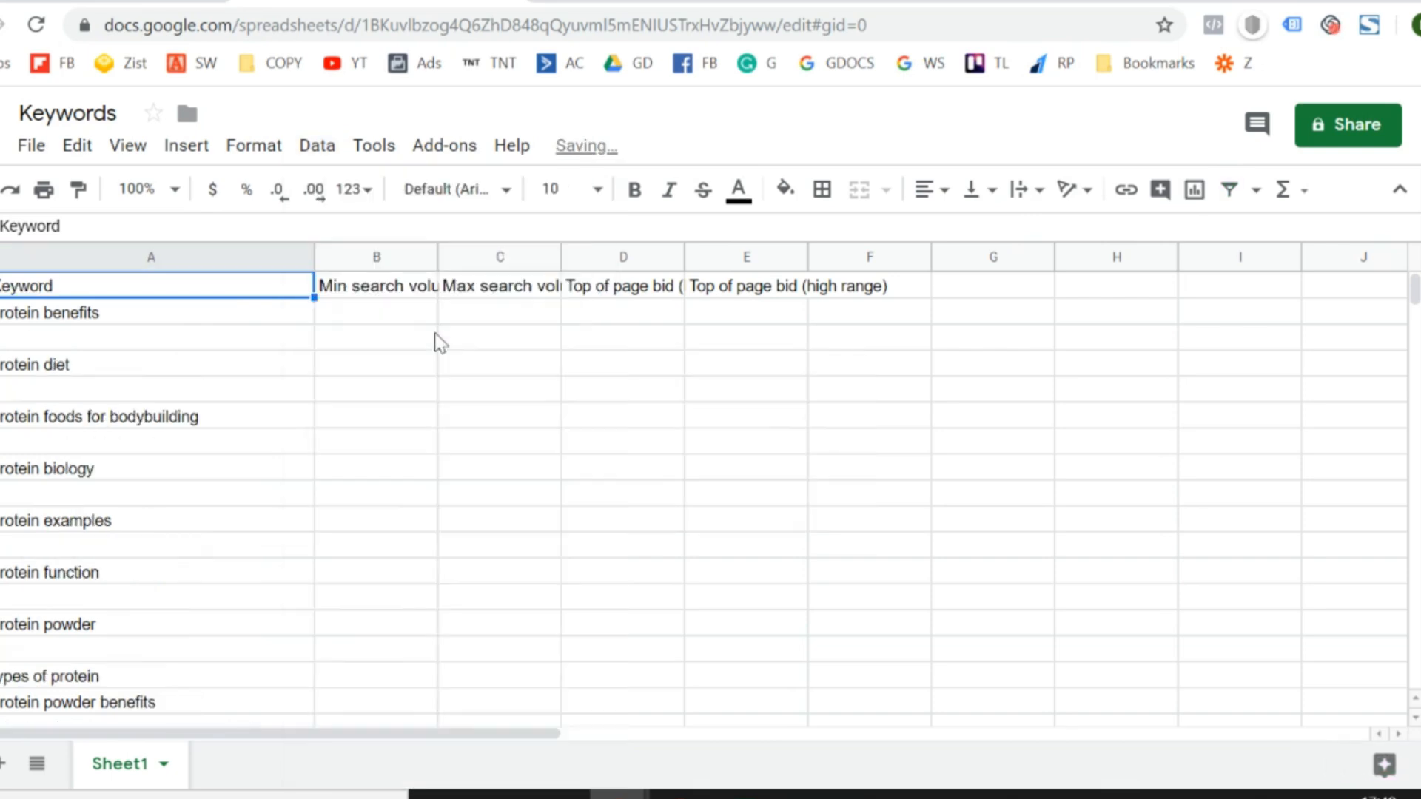
- Create a new filter covering columns A to E from the header row down to the last keyword row
key("shift+Right")
key("shift+Right")
key("shift+Right")
key("shift+Right")
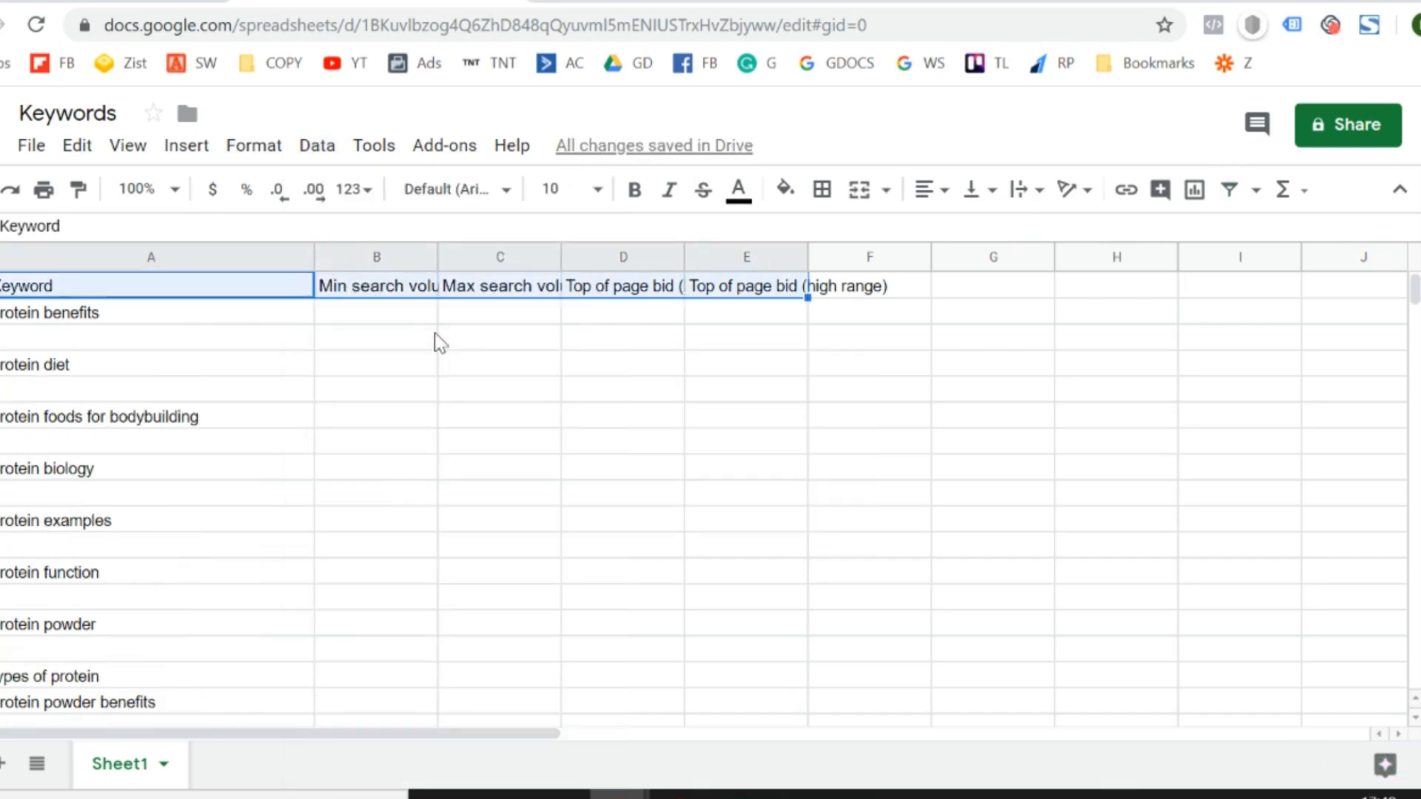
key("shift+Down")
key("shift+Down")
key("shift+Down")
key("shift+Down")
key("shift+Down")
key("ctrl+shift+Down")
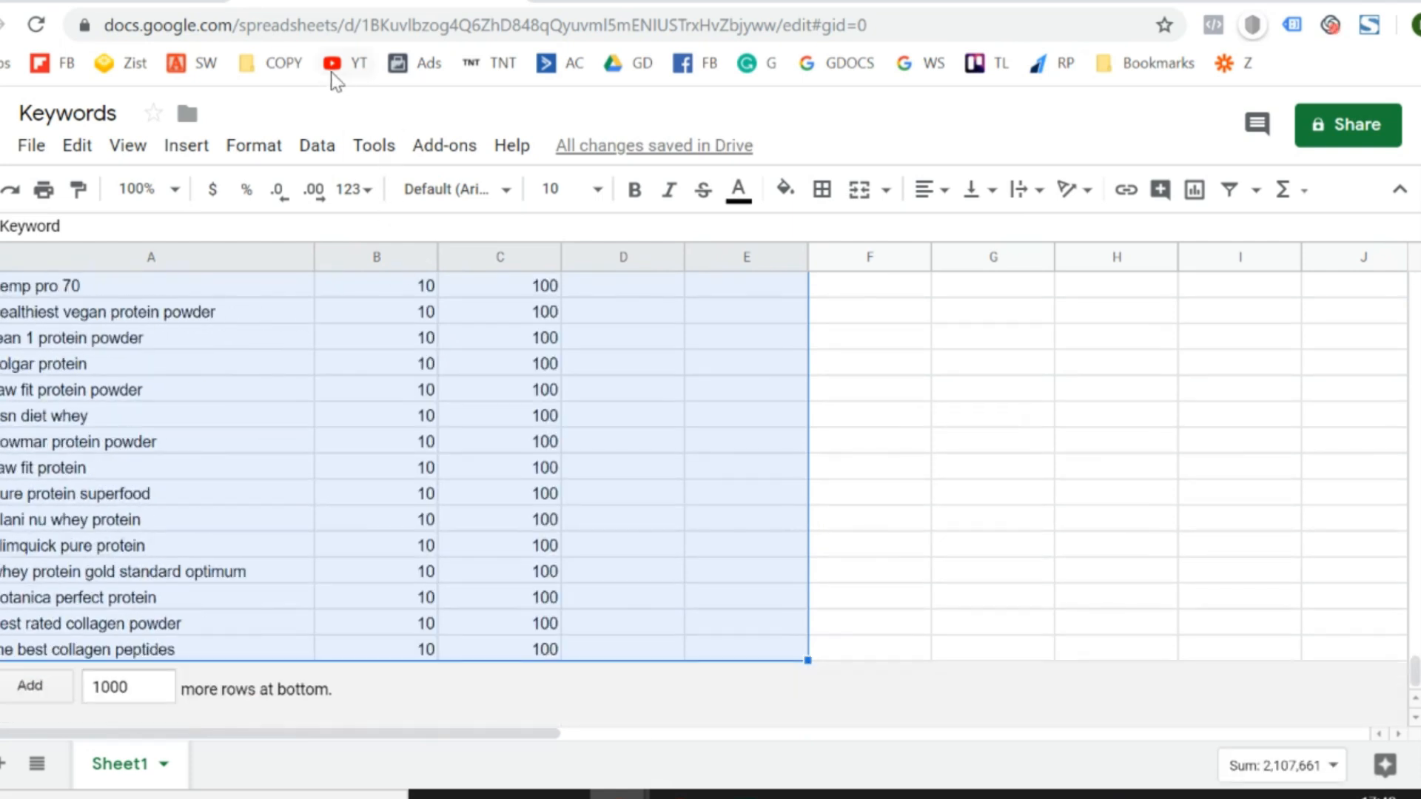
left_click(316, 146)
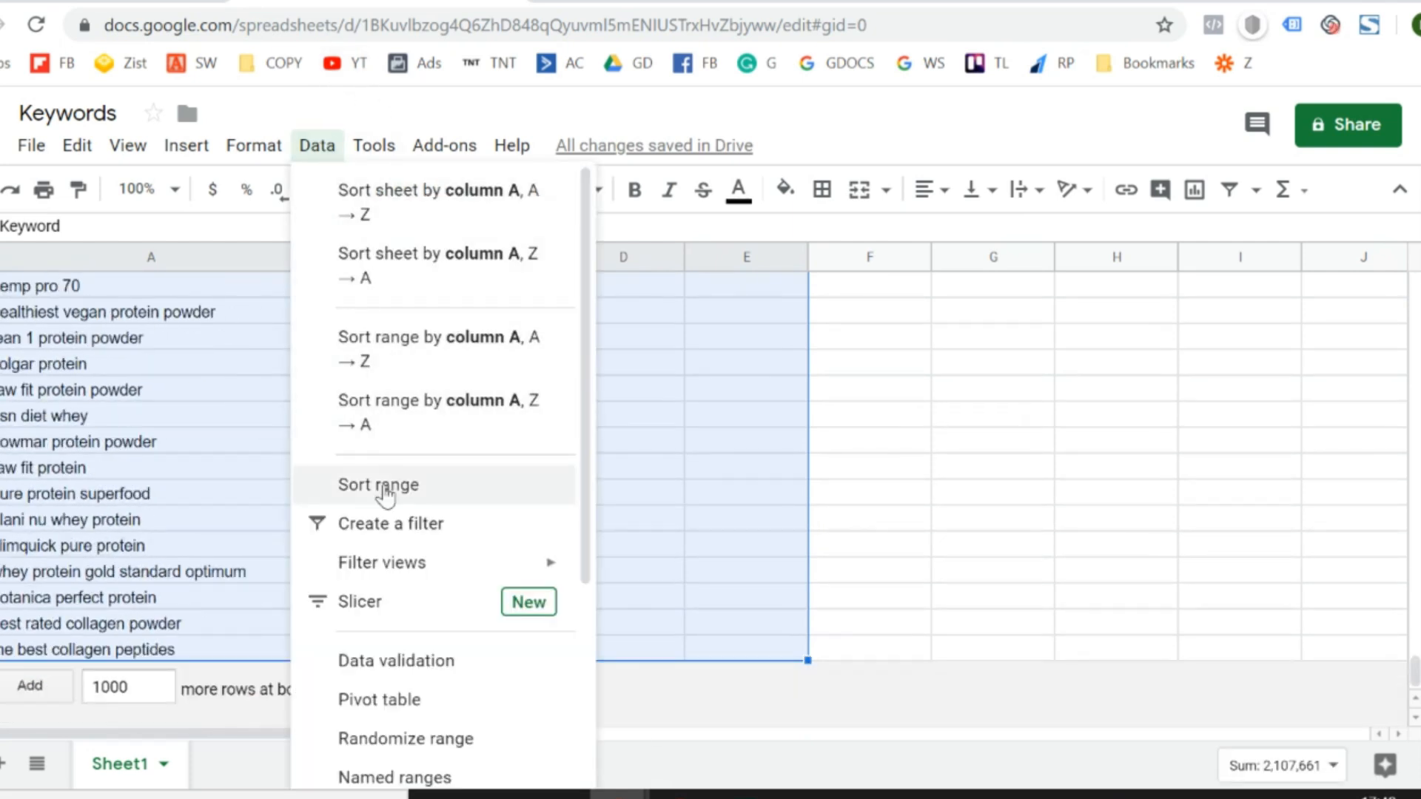
left_click(399, 526)
left_click(397, 522)
- Filter the Keyword column to leave out the blank cells
key("ctrl+Up")
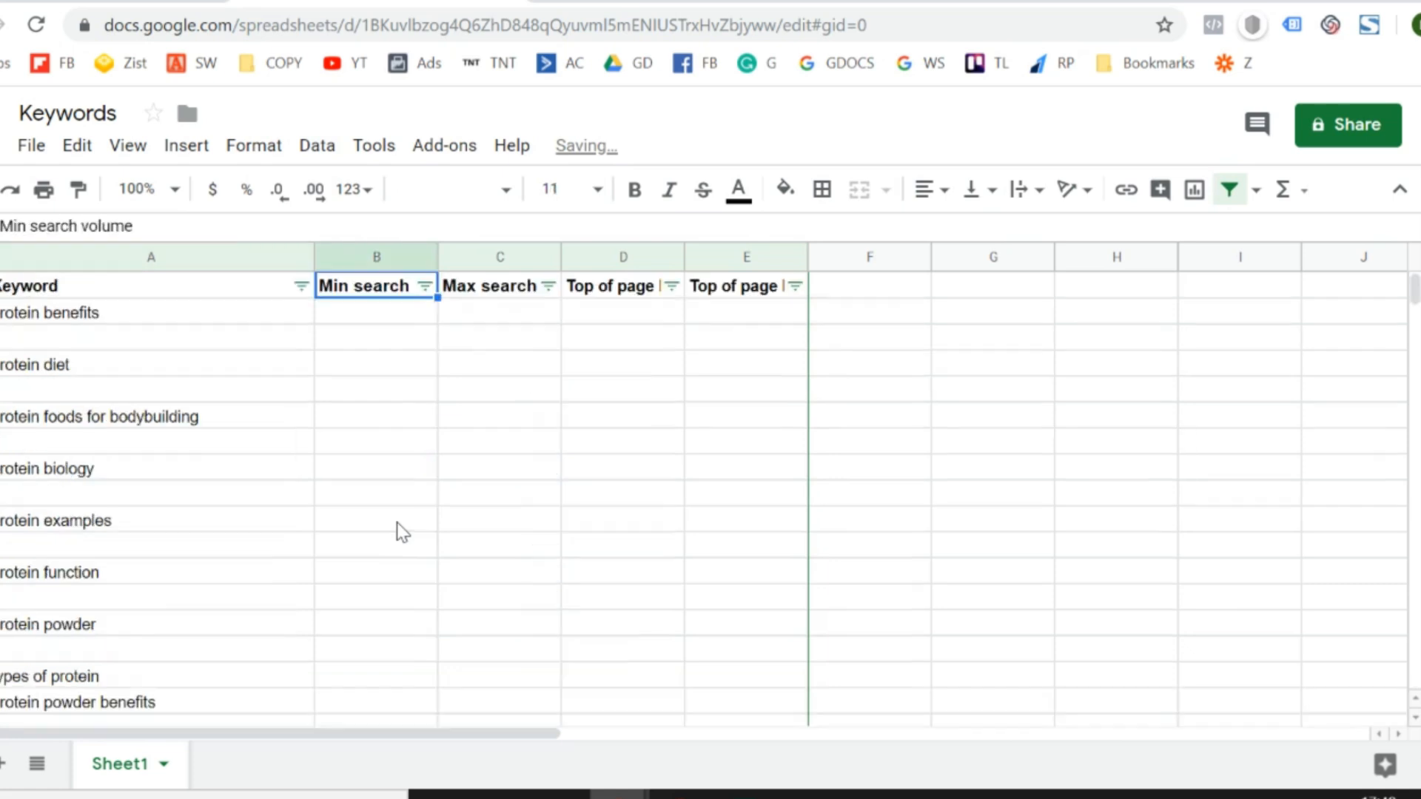
left_click(301, 286)
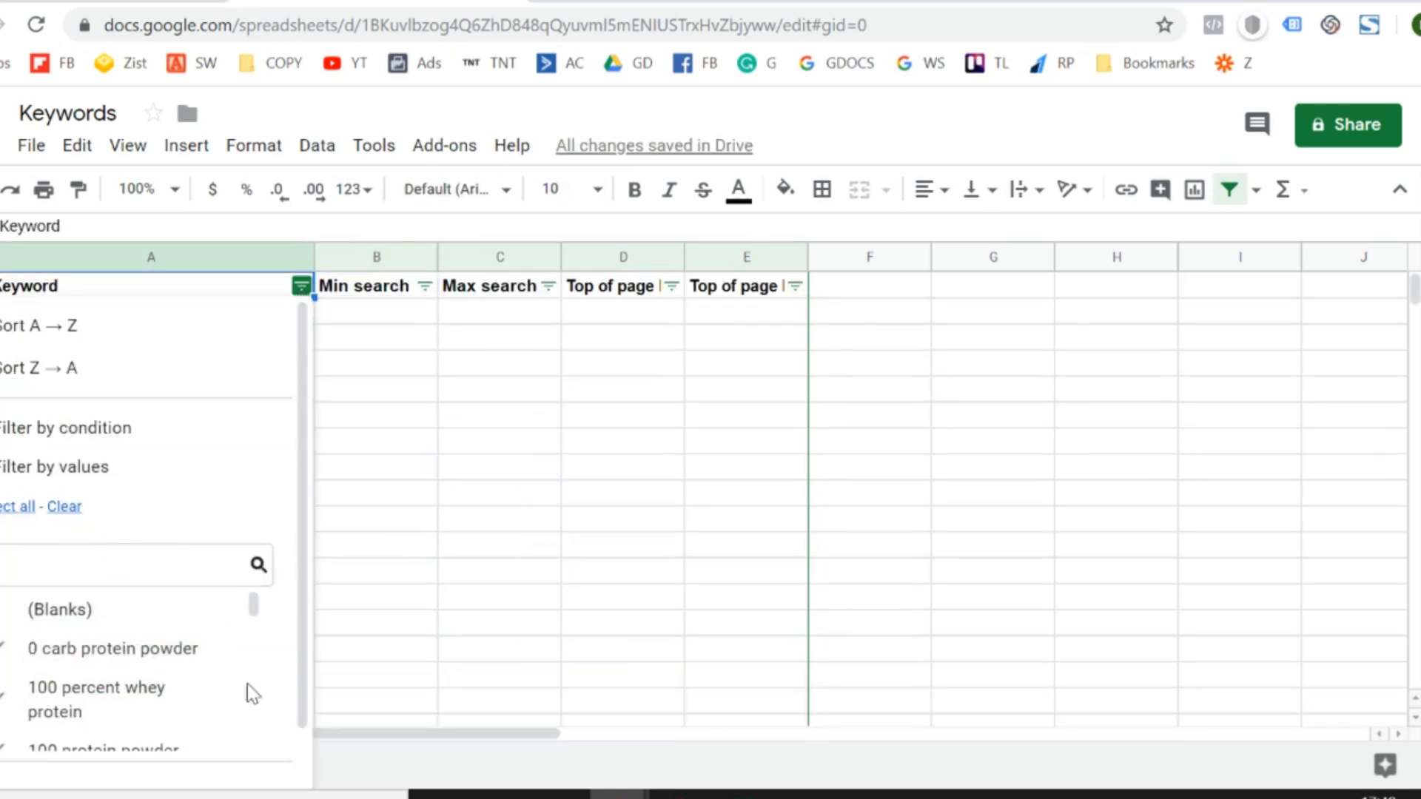
scroll(247, 683, "down", 6)
scroll(296, 702, "down", 1)
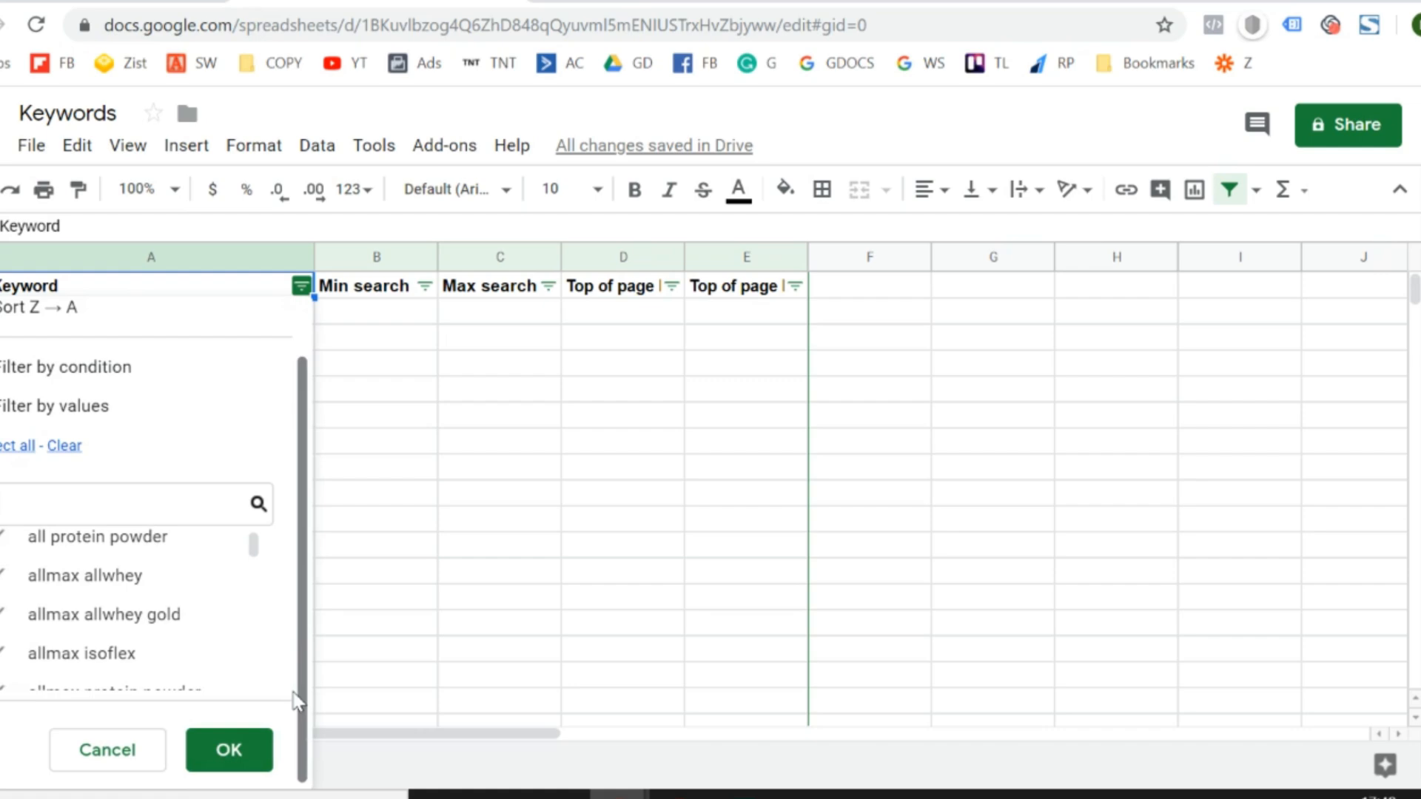
left_click(252, 758)
- Examine the filtered list from its last row up to where keywords with search volumes and bids meet those without them
key("ctrl+Down")
key("Right")
key("Up")
key("Up")
key("Up")
key("Up")
key("Up")
key("Up")
key("Up")
key("Up")
key("Up")
key("Up")
key("Up")
key("Up")
key("Up")
key("Up")
key("Up")
key("Up")
key("Up")
key("Up")
key("Up")
key("Up")
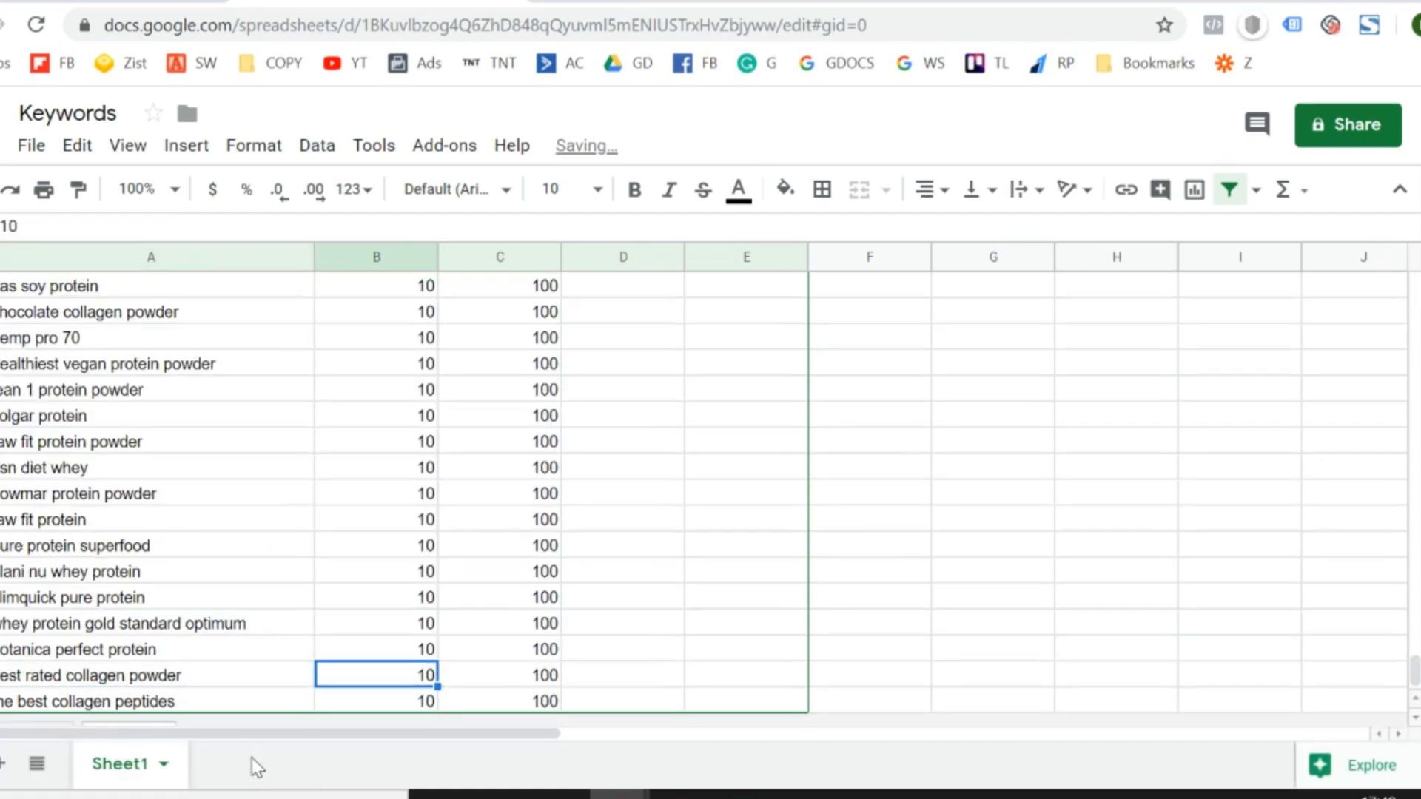
key("Up")
key("Up")
key("Up")
key("Up")
key("Up")
key("Up")
key("Up")
key("Up")
key("Up")
key("Up")
key("Up")
key("Up")
key("Up")
key("Up")
key("Up")
key("Up")
key("Up")
key("Up")
key("Up")
key("Up")
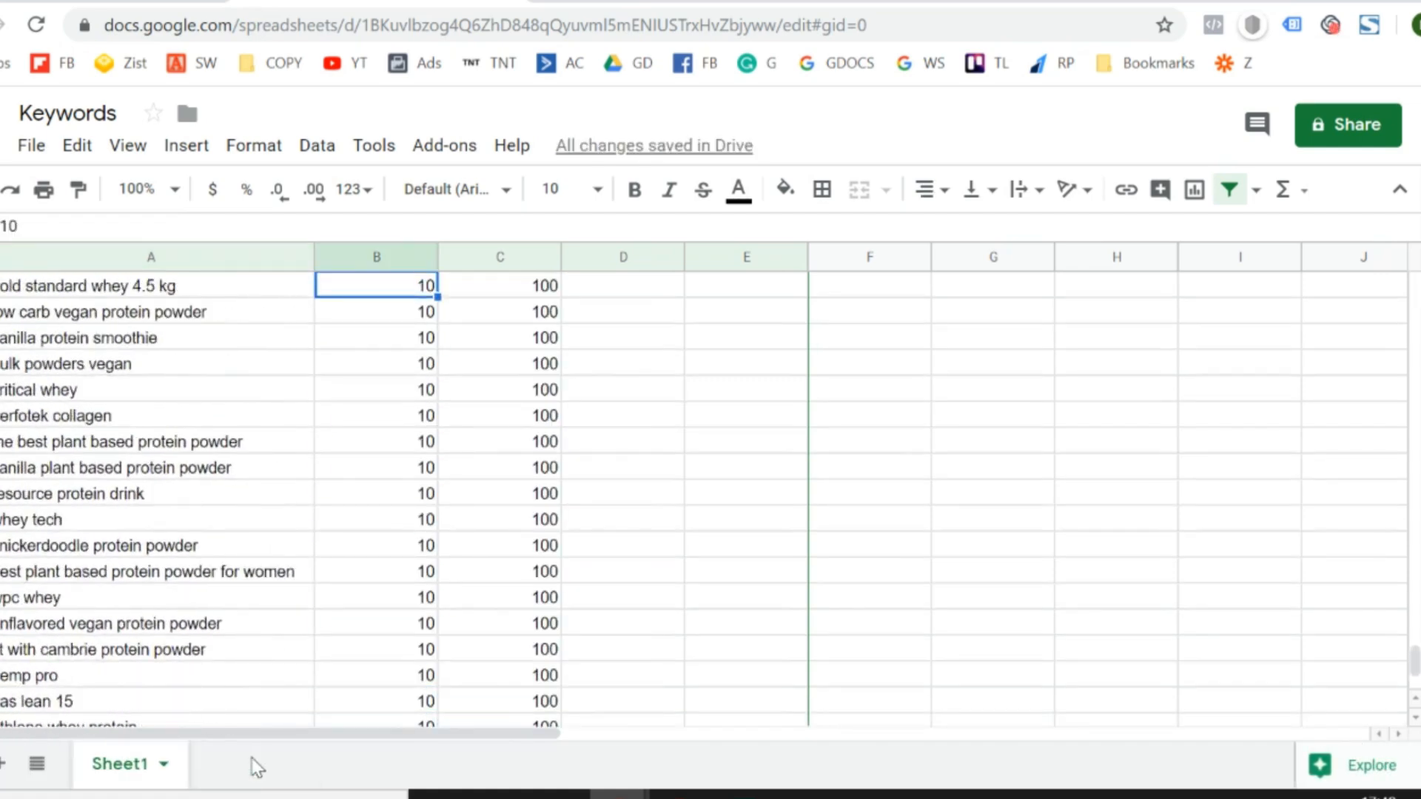
key("Up")
key("Up")
key("Up")
key("Up")
key("Up")
key("Up")
key("Up")
key("Up")
key("Up")
key("Up")
key("Up")
key("Up")
key("Up")
key("Up")
key("Up")
key("Up")
key("Up")
key("Up")
key("Up")
key("Up")
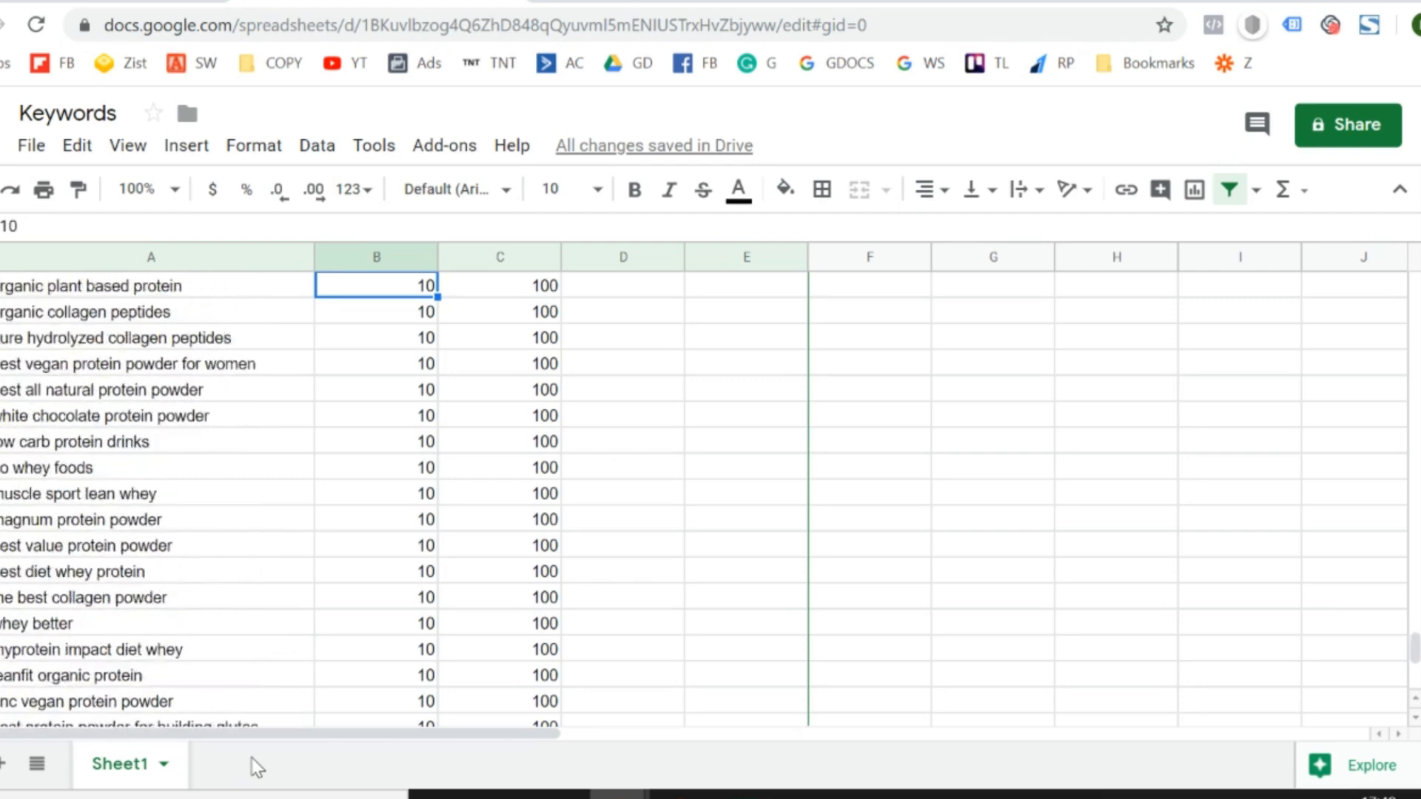
key("Up")
key("Up")
key("Up")
key("Up")
key("Up")
key("Up")
key("Up")
key("Up")
key("Up")
key("Up")
key("Up")
key("Up")
key("Up")
key("Up")
key("Up")
key("Up")
key("Up")
key("Up")
key("Up")
key("Up")
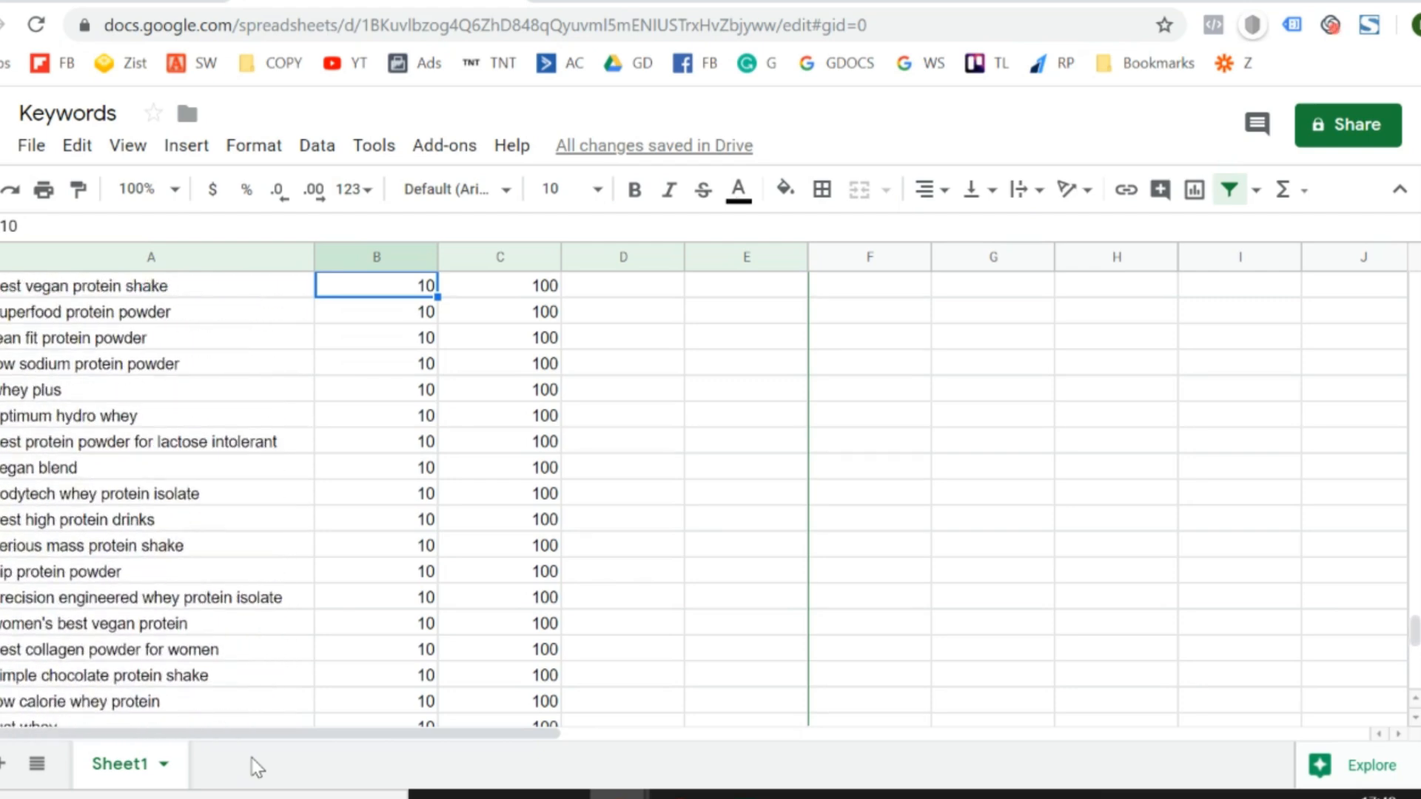
key("Up")
key("Up")
key("Up")
key("Up")
key("Up")
key("Up")
key("Up")
key("Up")
key("Up")
key("Up")
key("Up")
key("Up")
key("Up")
key("Up")
key("Up")
key("Up")
key("Up")
key("Up")
key("Up")
key("Up")
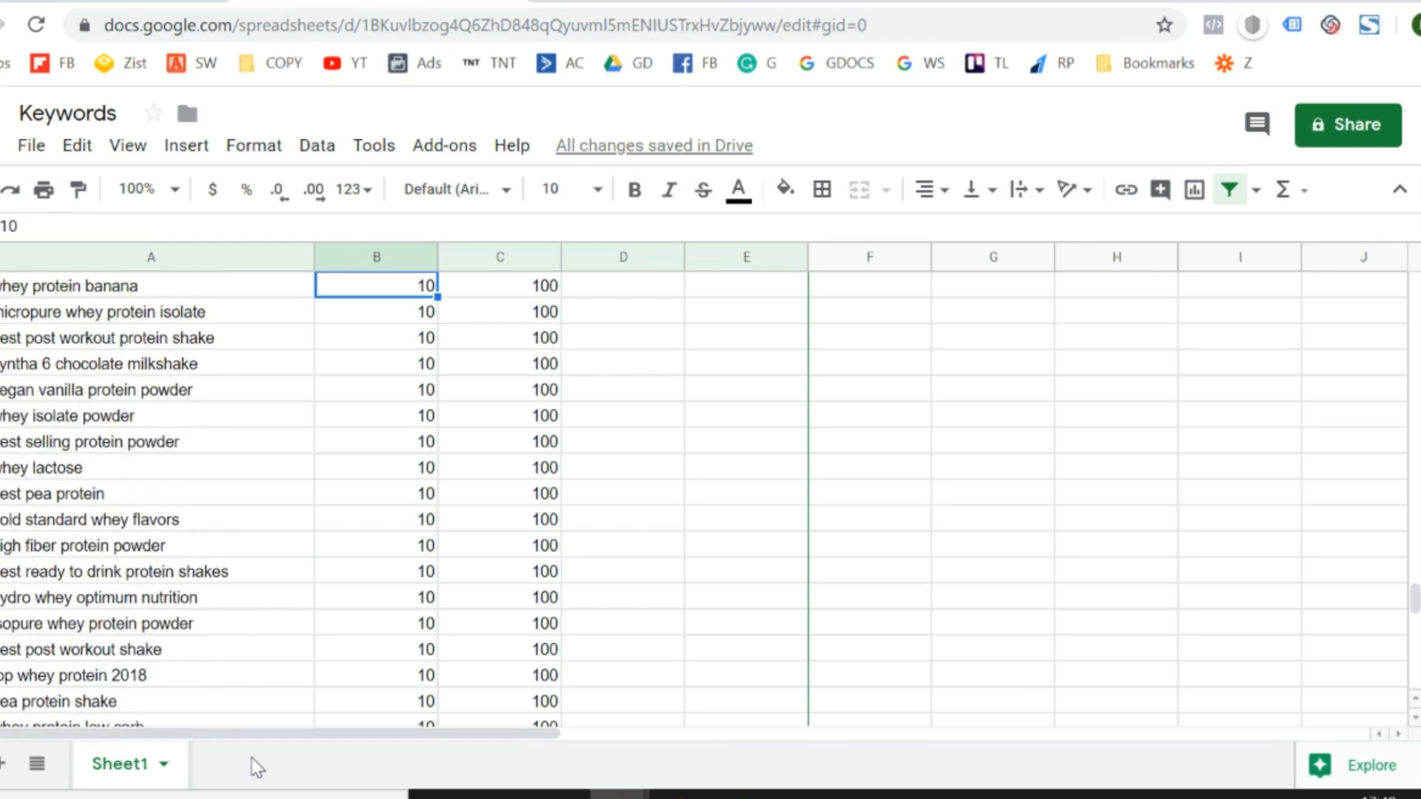
key("Up")
key("Up")
key("Up")
key("Up")
key("Up")
key("Up")
key("Up")
key("Up")
key("Up")
key("Up")
key("Up")
key("Up")
key("Up")
key("Up")
key("Up")
key("Up")
key("Up")
key("Up")
key("Up")
key("Up")
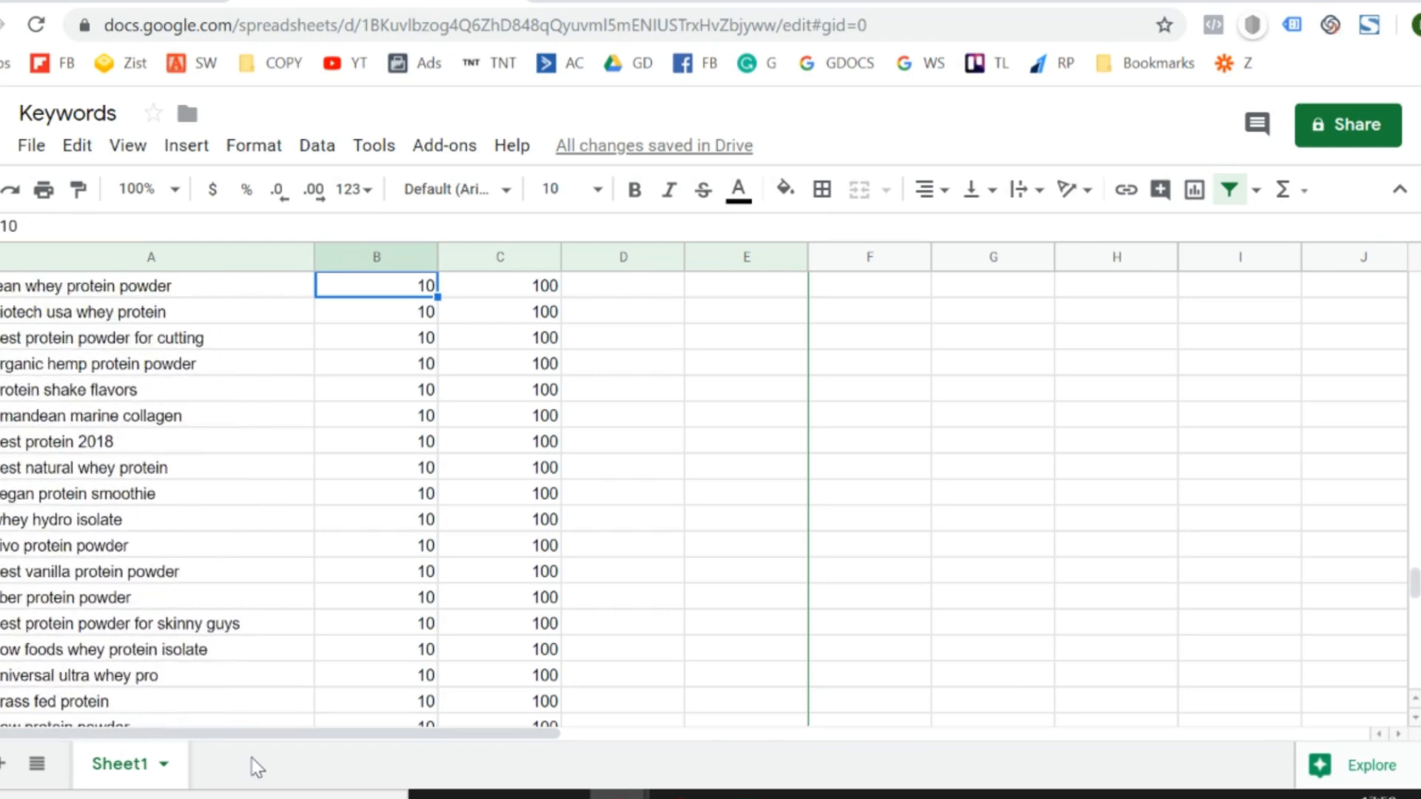
key("Up")
key("Up")
key("Up")
key("Up")
key("Up")
key("Up")
key("Up")
key("Up")
key("Up")
key("Up")
key("Up")
key("Up")
key("Up")
key("Up")
key("Up")
key("Up")
key("Up")
key("Up")
key("Up")
key("Up")
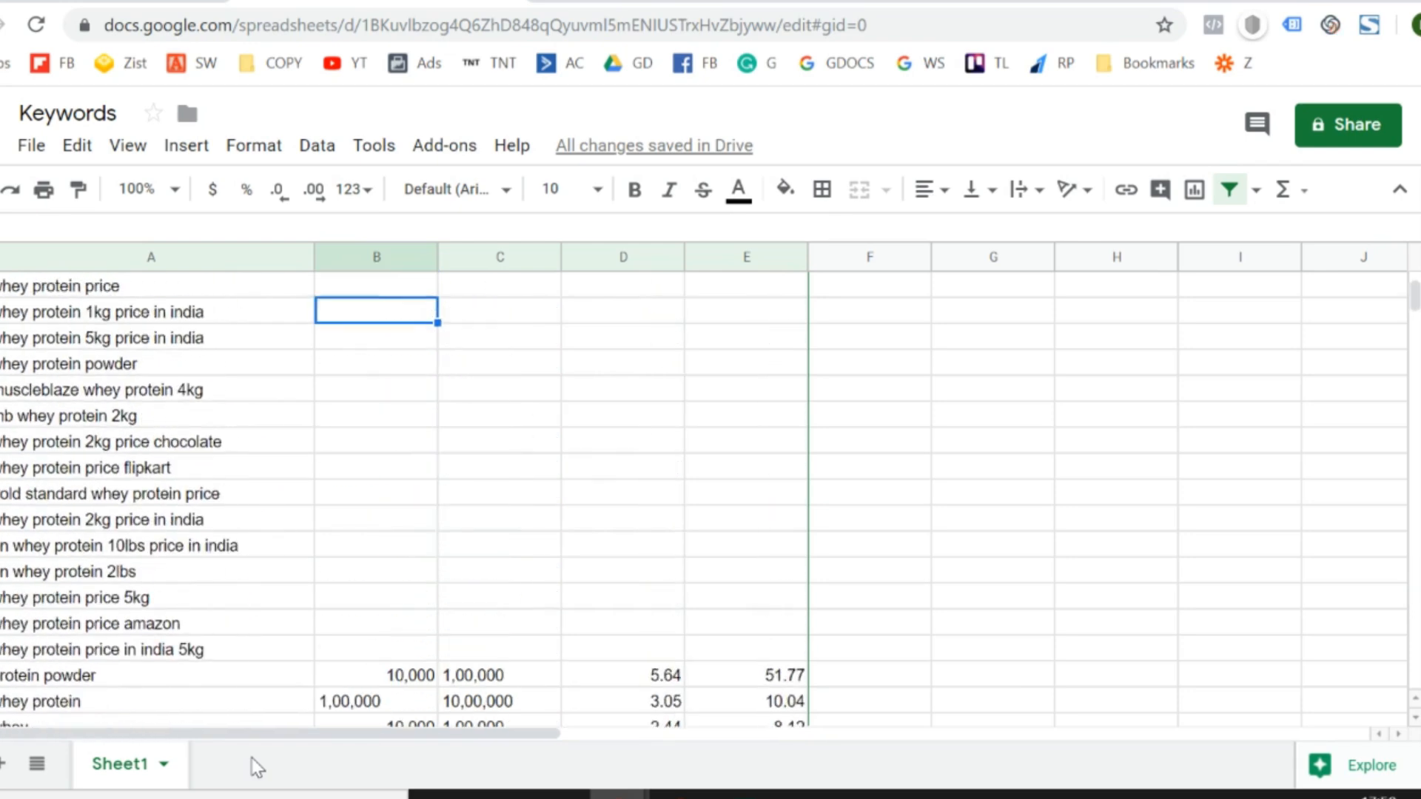
key("Down")
key("Down")
key("Down")
key("Down")
key("Down")
key("Down")
key("Down")
key("Down")
key("Down")
key("Down")
key("Down")
key("Down")
key("Down")
key("Down")
key("Down")
key("Down")
key("Up")
key("Up")
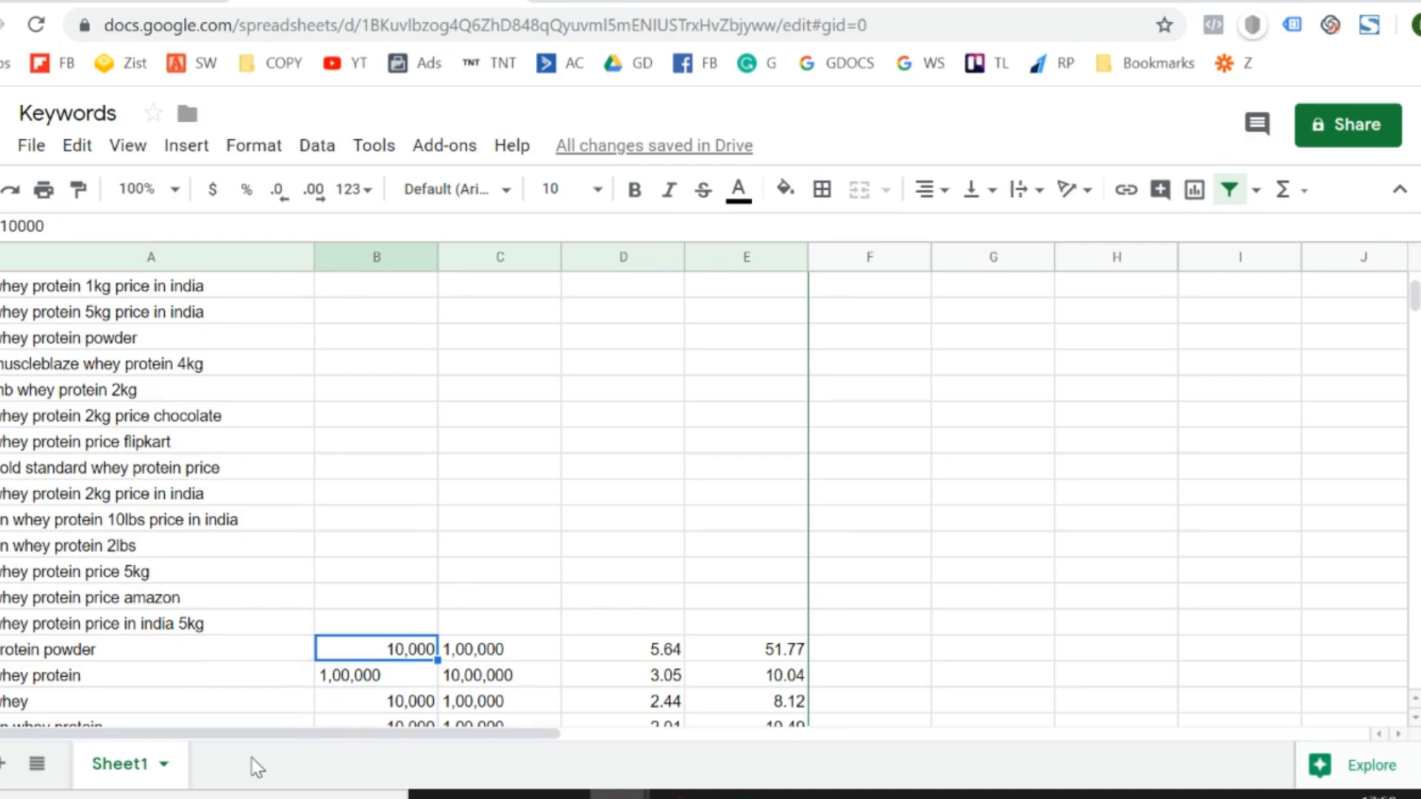
key("Left")
key("Up")
key("Right")
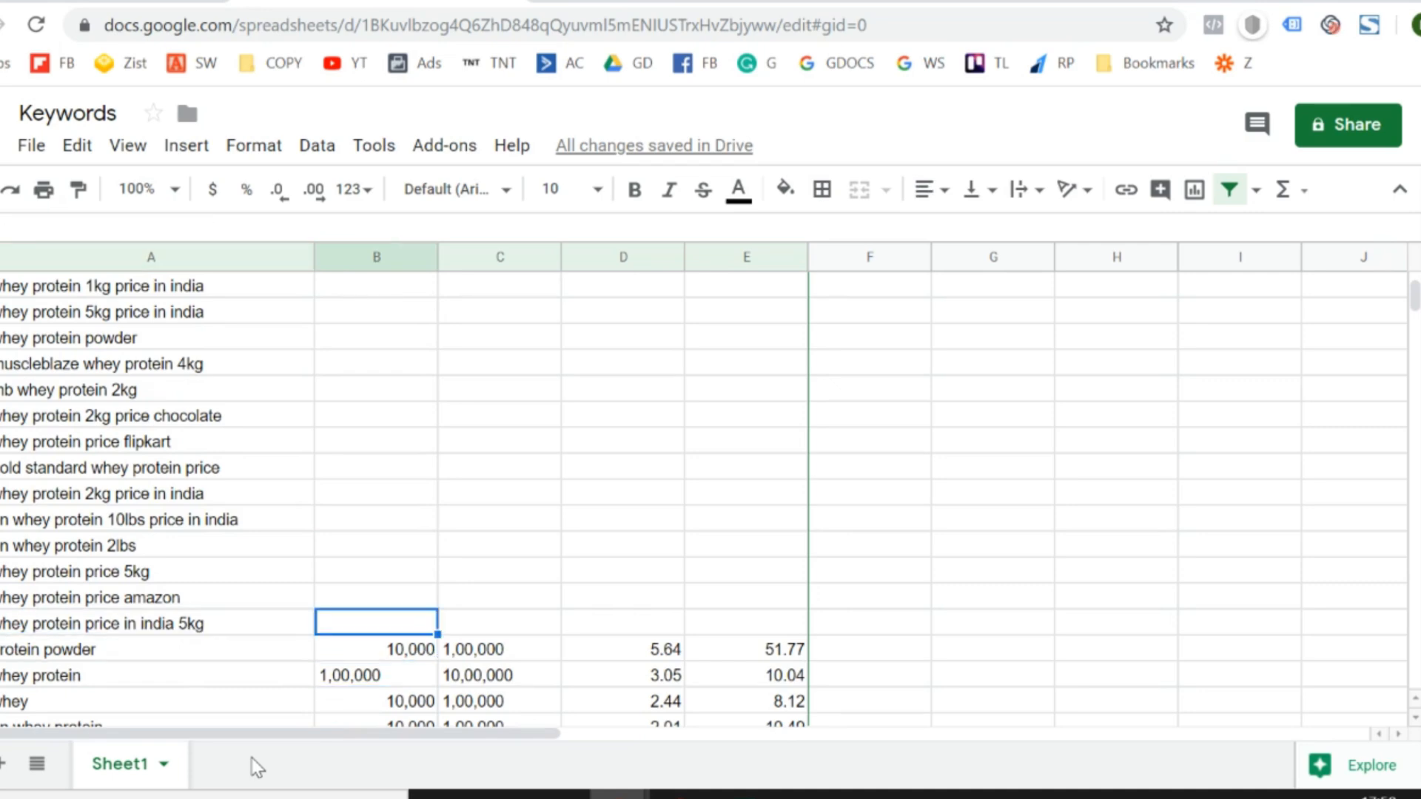
- Try selecting the column A keywords that have no search volume or bid values, starting from "protein benefits"
key("ctrl+Up")
key("Left")
key("Down")
key("shift+Down")
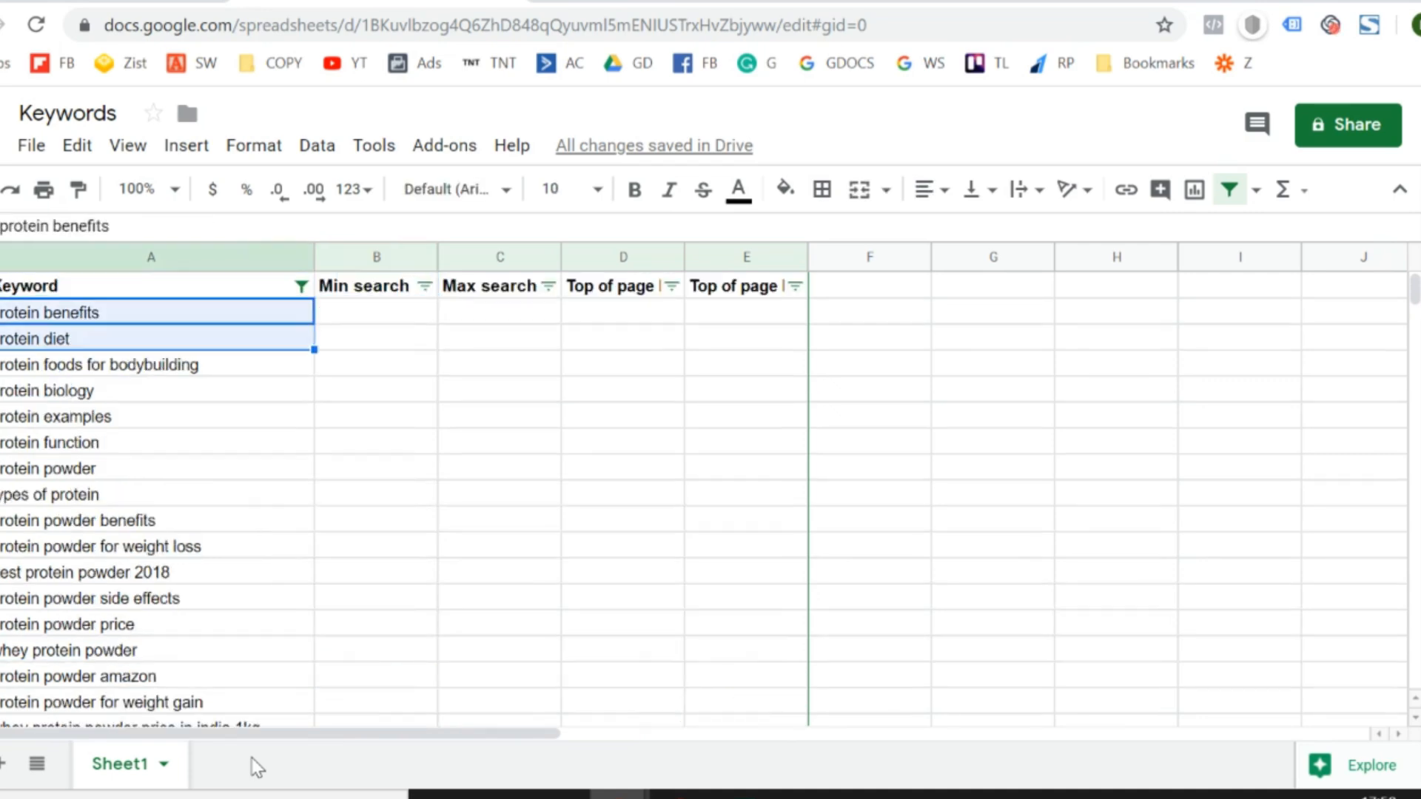
key("shift+Down")
key("shift+Down")
key("shift+Down")
key("shift+Down")
key("shift+Down")
key("shift+Down")
key("shift+Down")
key("shift+Down")
key("shift+Down")
key("shift+Down")
key("shift+Down")
key("shift+Down")
key("shift+Down")
key("shift+Down")
key("shift+Down")
key("shift+Down")
key("shift+Down")
key("shift+Down")
key("shift+Down")
key("shift+Down")
key("shift+Down")
key("shift+Down")
key("shift+Down")
key("shift+Down")
key("shift+Down")
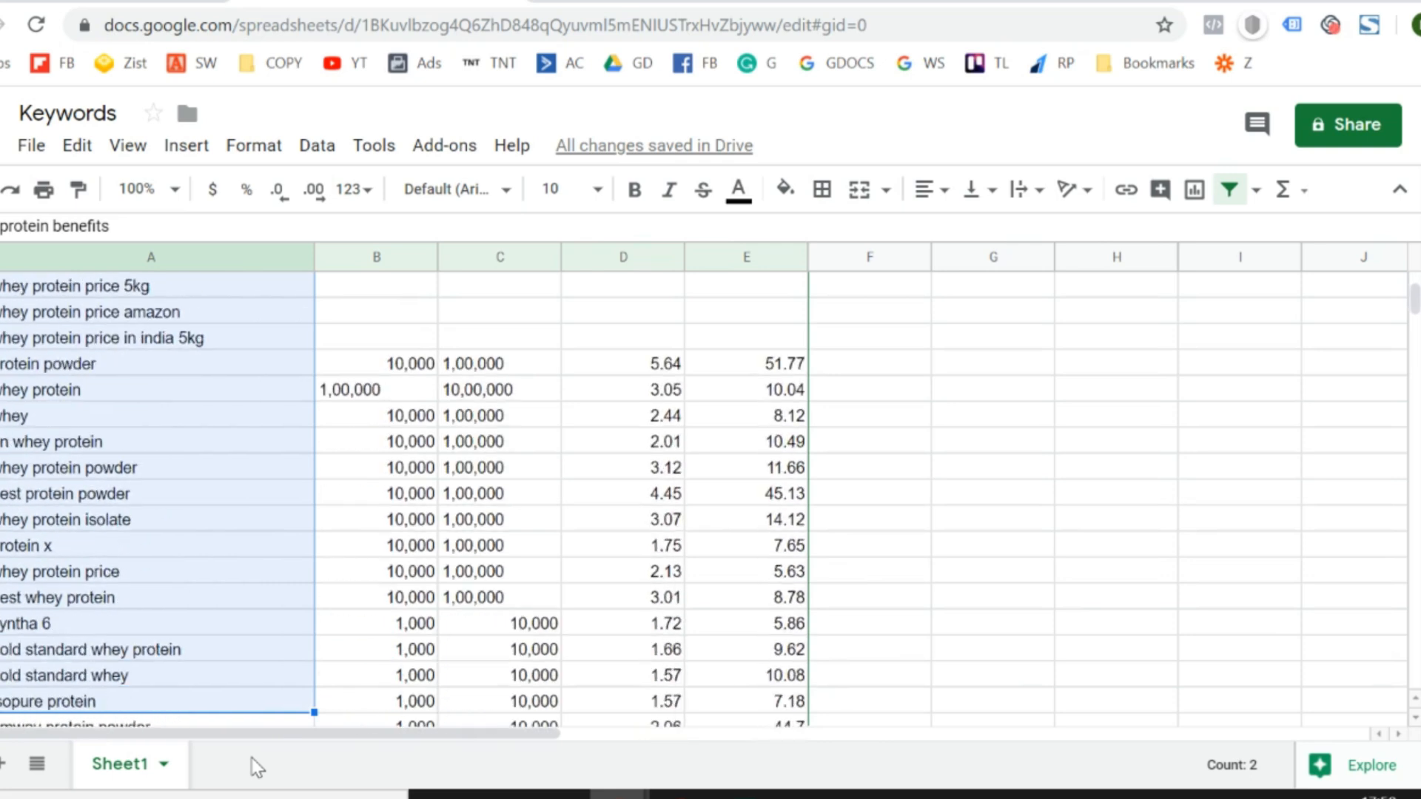
key("shift+Up")
key("shift+Up")
key("shift+Up")
key("shift+Up")
key("shift+Up")
key("shift+Up")
key("shift+Up")
key("shift+Up")
key("shift+Up")
key("shift+Up")
key("shift+Up")
key("shift+Up")
key("shift+Up")
key("shift+Up")
key("shift+Up")
key("shift+Up")
key("shift+Up")
key("shift+Up")
key("shift+Up")
key("shift+Up")
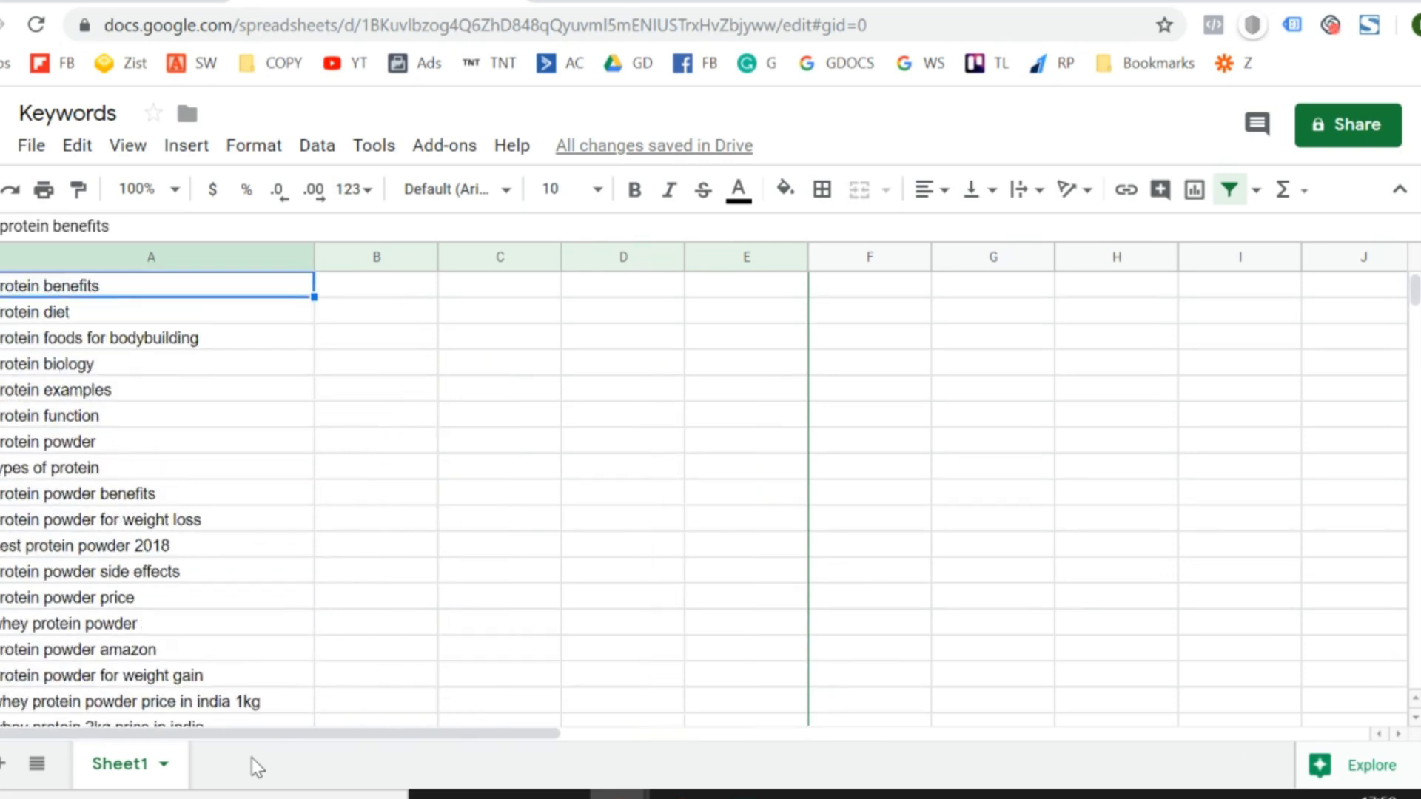
key("Up")
key("Right")
key("Down")
key("Left")
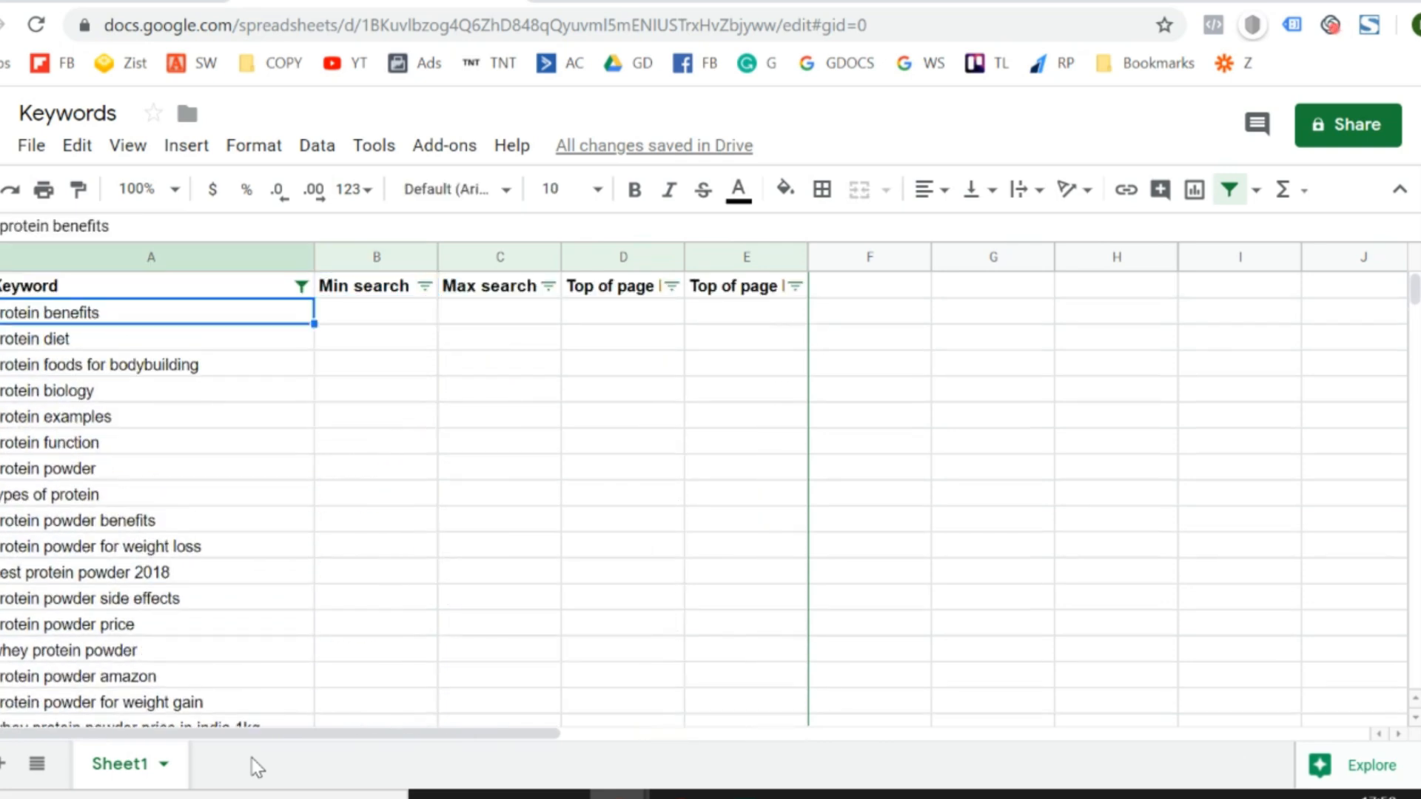
key("shift+Down")
key("shift+Down")
key("shift+Down")
key("shift+Down")
key("shift+Down")
key("shift+Down")
key("shift+Down")
key("shift+Down")
key("shift+Down")
key("shift+Down")
key("shift+Down")
key("shift+Down")
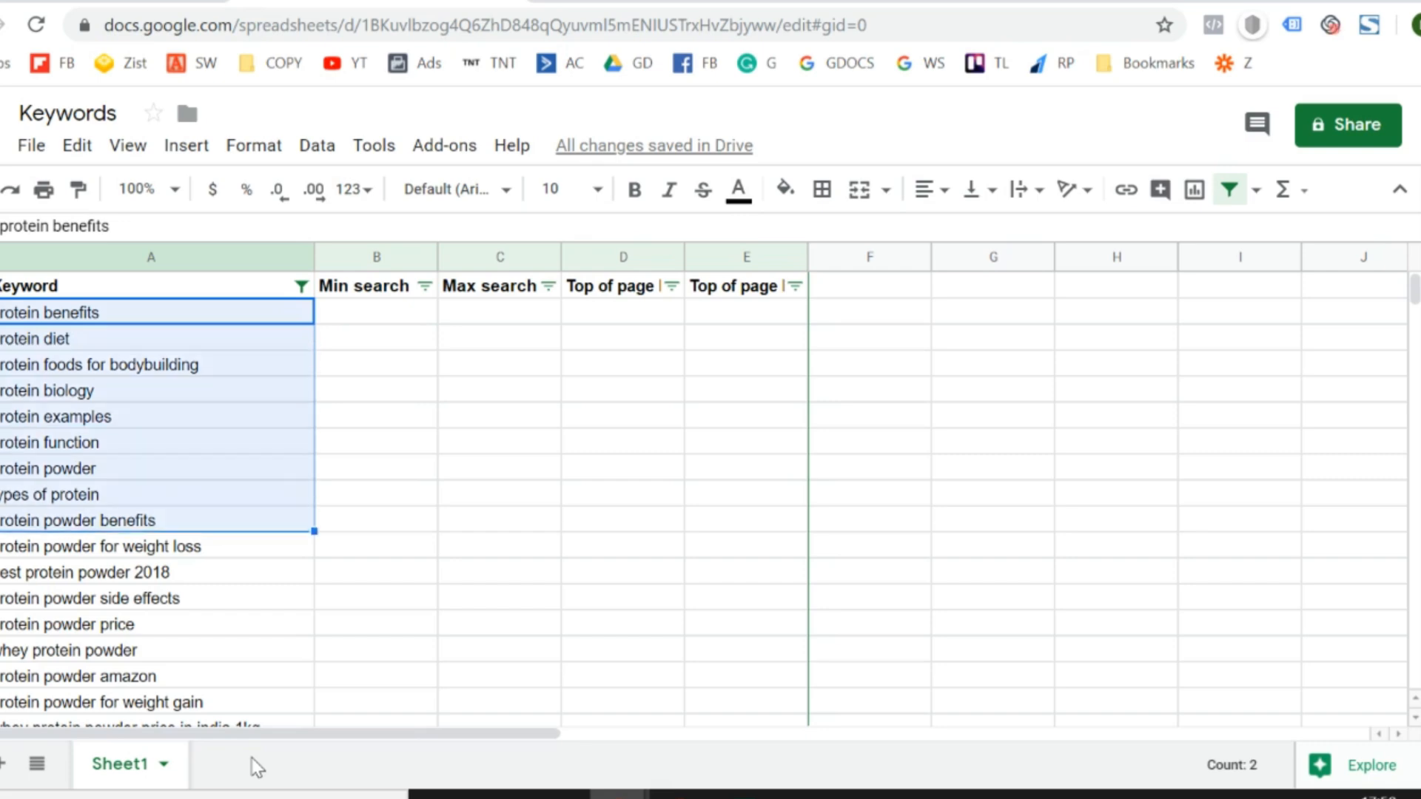
key("Up")
- Switch to the Google Ads Keyword plan page, open the keyword search for editing and remove the "protein powder" term
key("ctrl+shift+Tab")
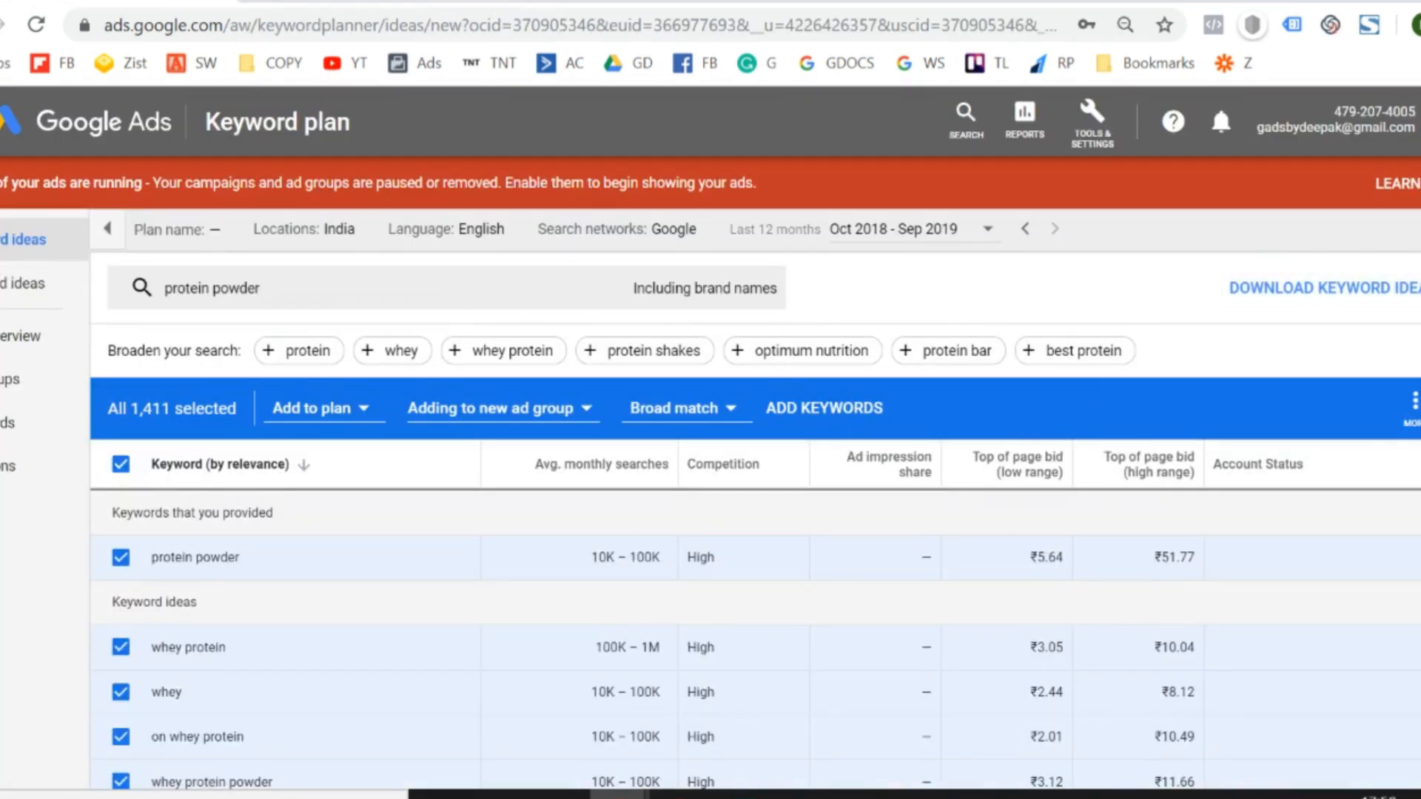
left_click(1417, 409)
left_click(557, 289)
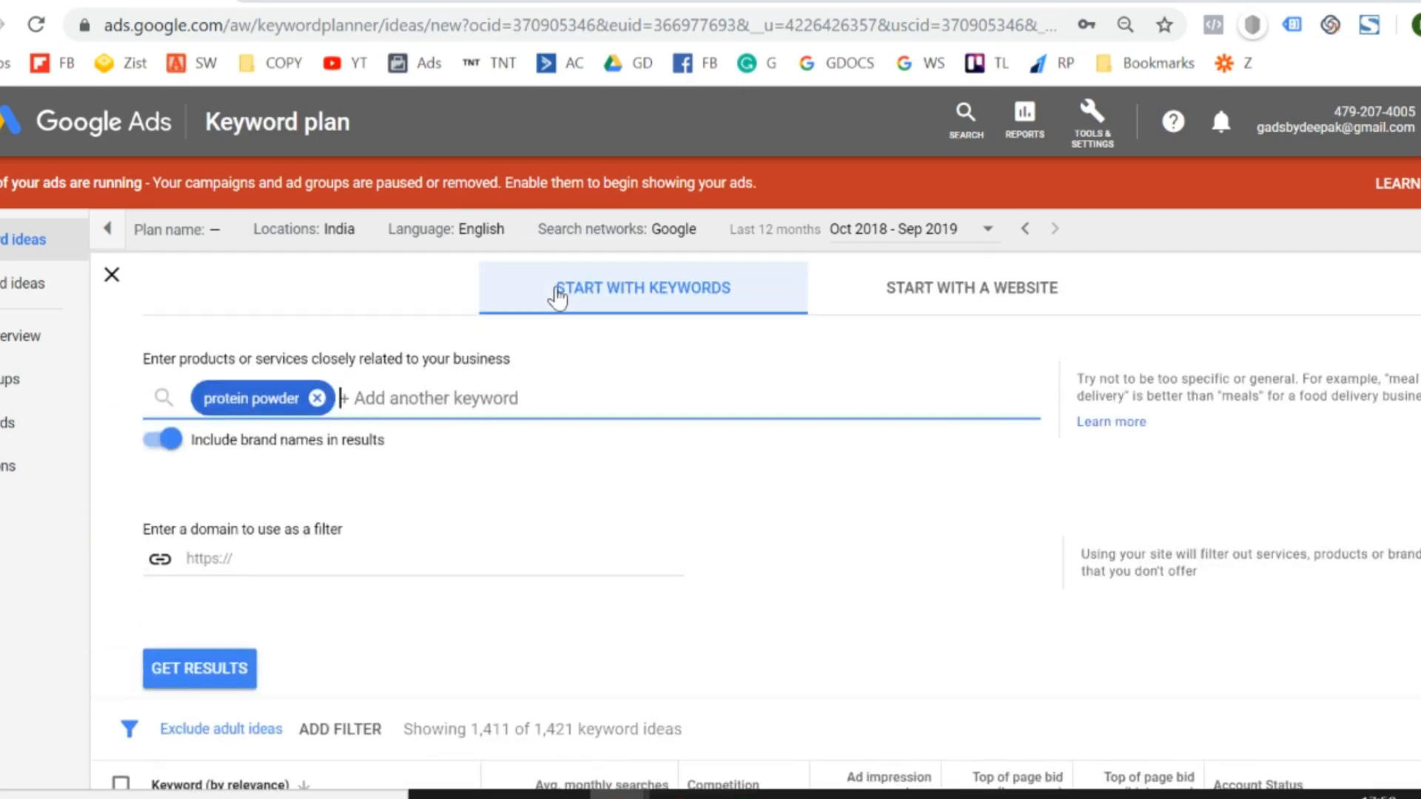
key("BackSpace")
- Switch to the Excel keyword stats file and look over the first keywords in column A, ending on the Keyword header
key("alt+Tab")
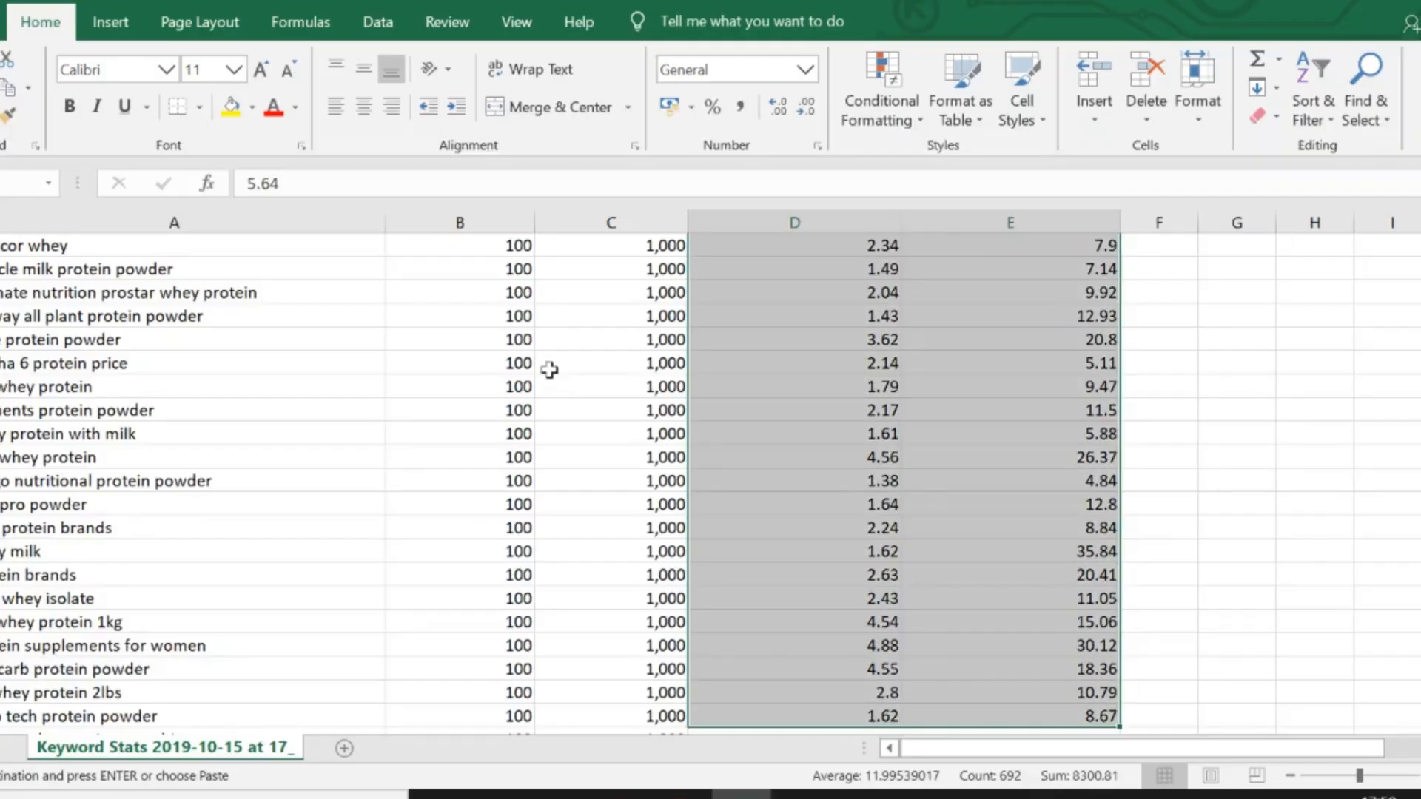
scroll(549, 370, "up", 5)
key("Left")
key("Left")
key("Left")
key("shift+Down")
key("shift+Down")
key("shift+Down")
key("shift+Down")
key("shift+Down")
key("shift+Down")
key("shift+Down")
key("shift+Down")
key("shift+Down")
key("shift+Down")
key("shift+Down")
key("shift+Down")
key("shift+Down")
key("shift+Down")
key("shift+Down")
key("shift+Down")
key("shift+Down")
key("shift+Down")
key("shift+Down")
key("shift+Down")
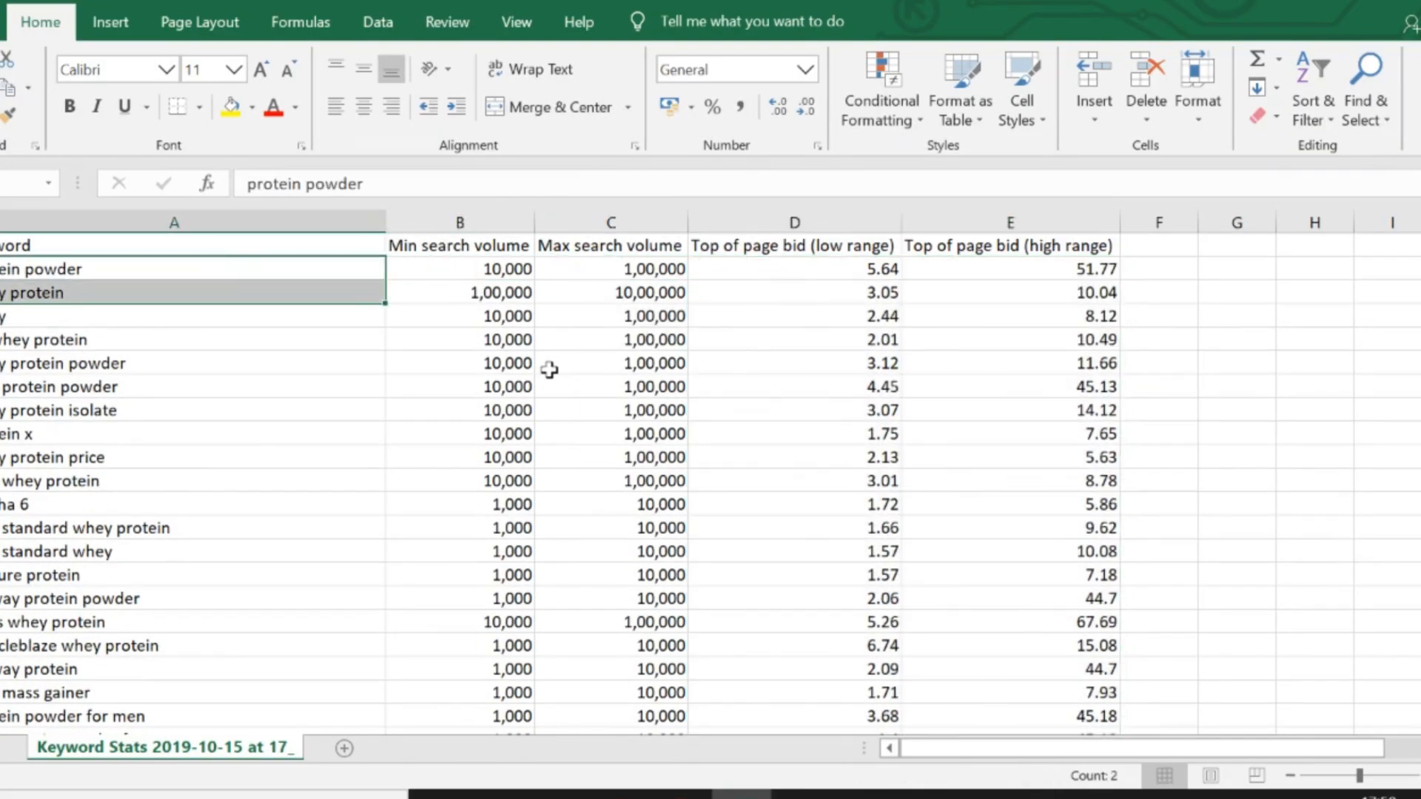
key("Up")
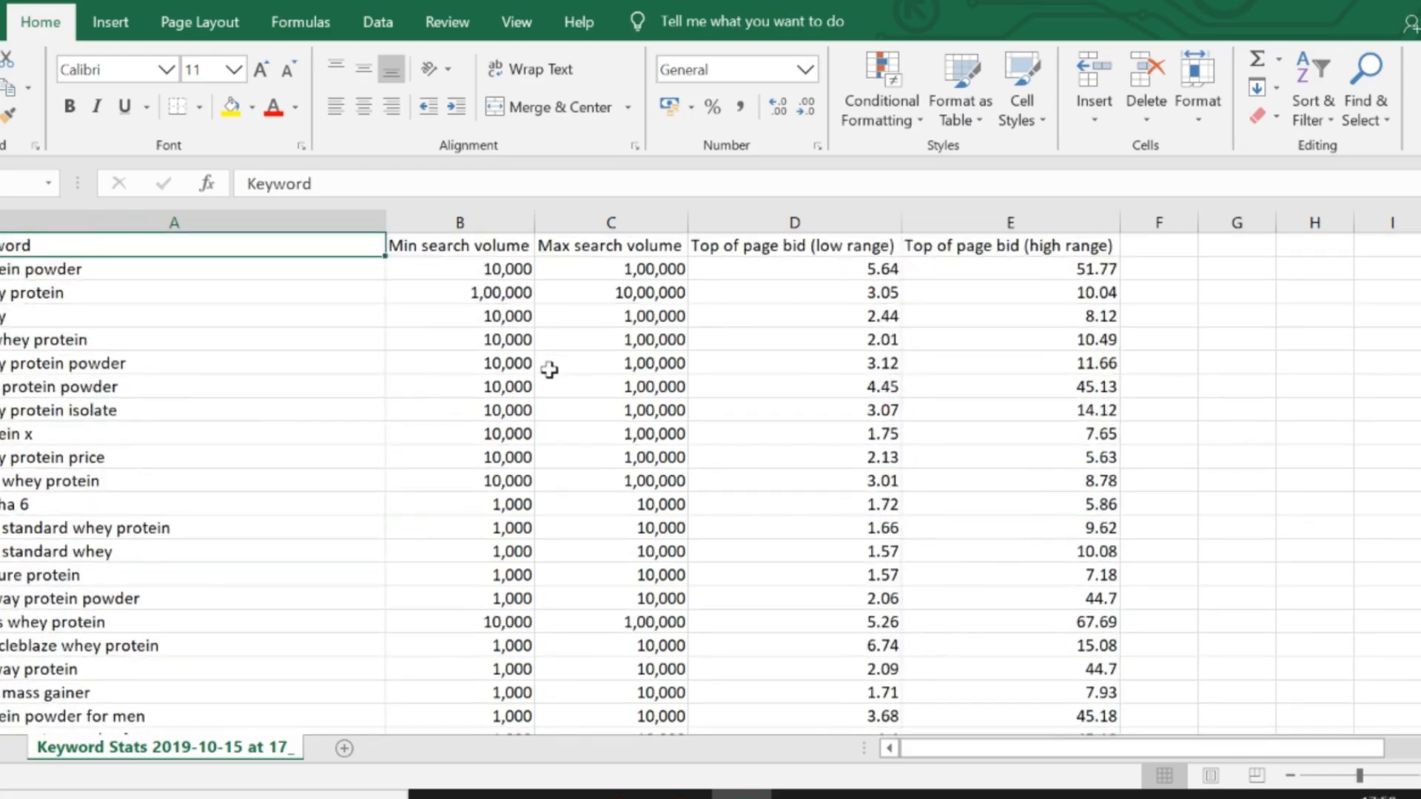
- Switch to the Keywords sheet and copy the column A keywords without search volumes, from "protein benefits" to "whey protein price in india 5kg"
key("alt+Tab")
key("ctrl+Tab")
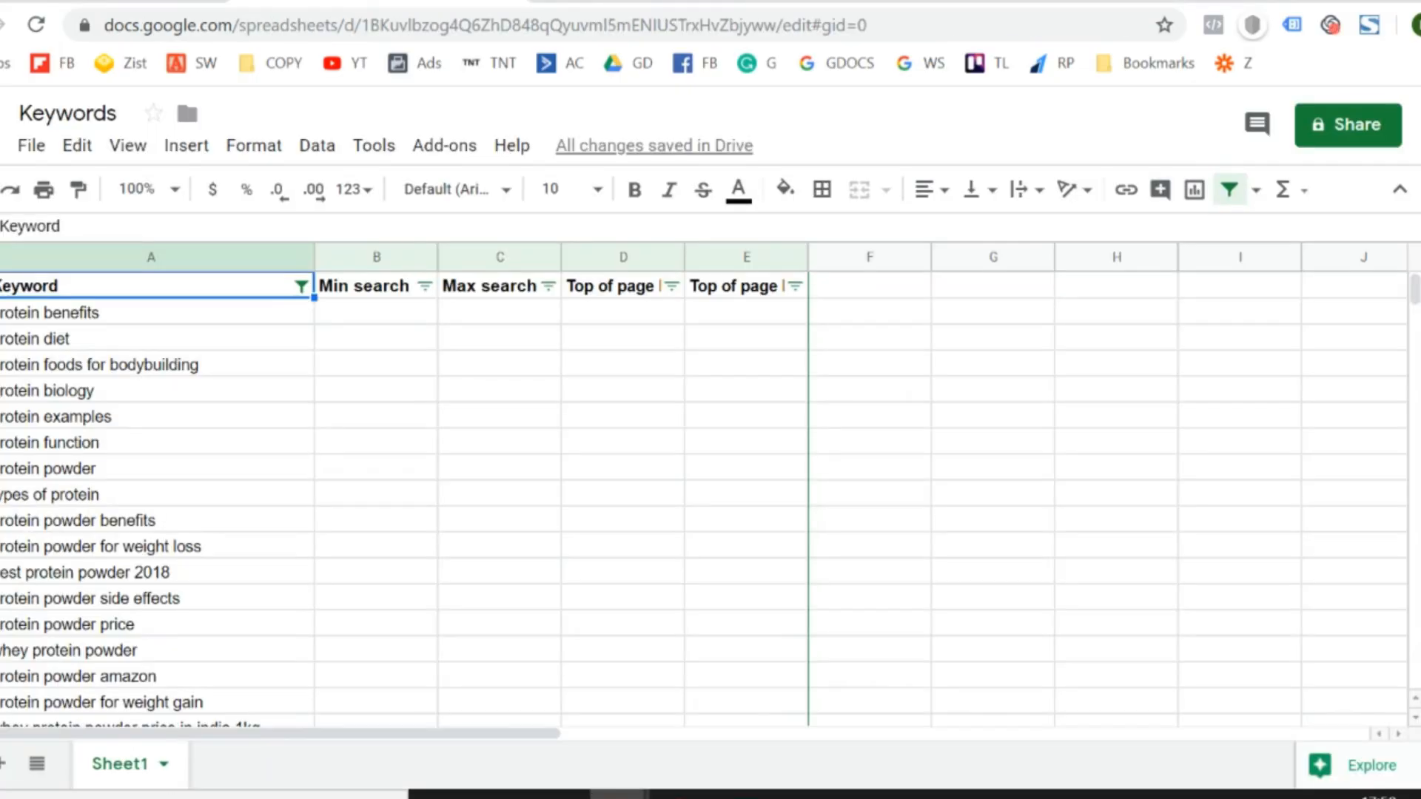
key("Down")
key("shift+Down")
key("shift+Down")
key("shift+Down")
key("shift+Down")
key("shift+Down")
key("shift+Down")
key("shift+Down")
key("shift+Down")
key("shift+Down")
key("shift+Down")
key("shift+Down")
key("shift+Down")
key("shift+Down")
key("shift+Down")
key("shift+Down")
key("shift+Down")
key("shift+Down")
key("shift+Down")
key("shift+Down")
key("shift+Down")
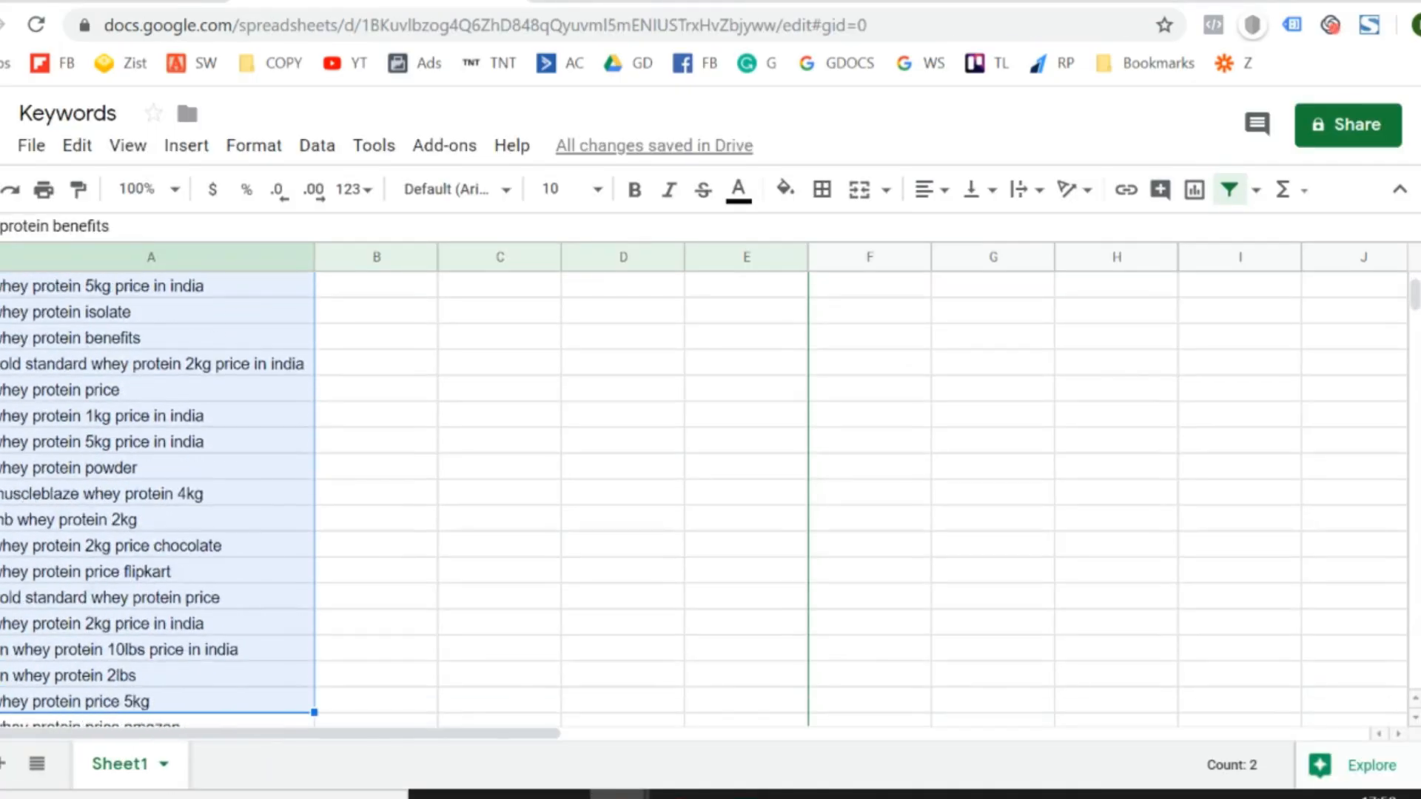
key("shift+Down")
key("shift+Down")
key("shift+Down")
key("shift+Down")
key("shift+Down")
key("shift+Down")
key("shift+Down")
key("shift+Down")
key("shift+Down")
key("shift+Down")
key("shift+Down")
key("shift+Down")
key("shift+Up")
key("shift+Up")
key("shift+Up")
key("shift+Up")
key("shift+Up")
key("shift+Up")
key("shift+Up")
key("shift+Up")
key("shift+Up")
key("shift+Right")
key("shift+Up")
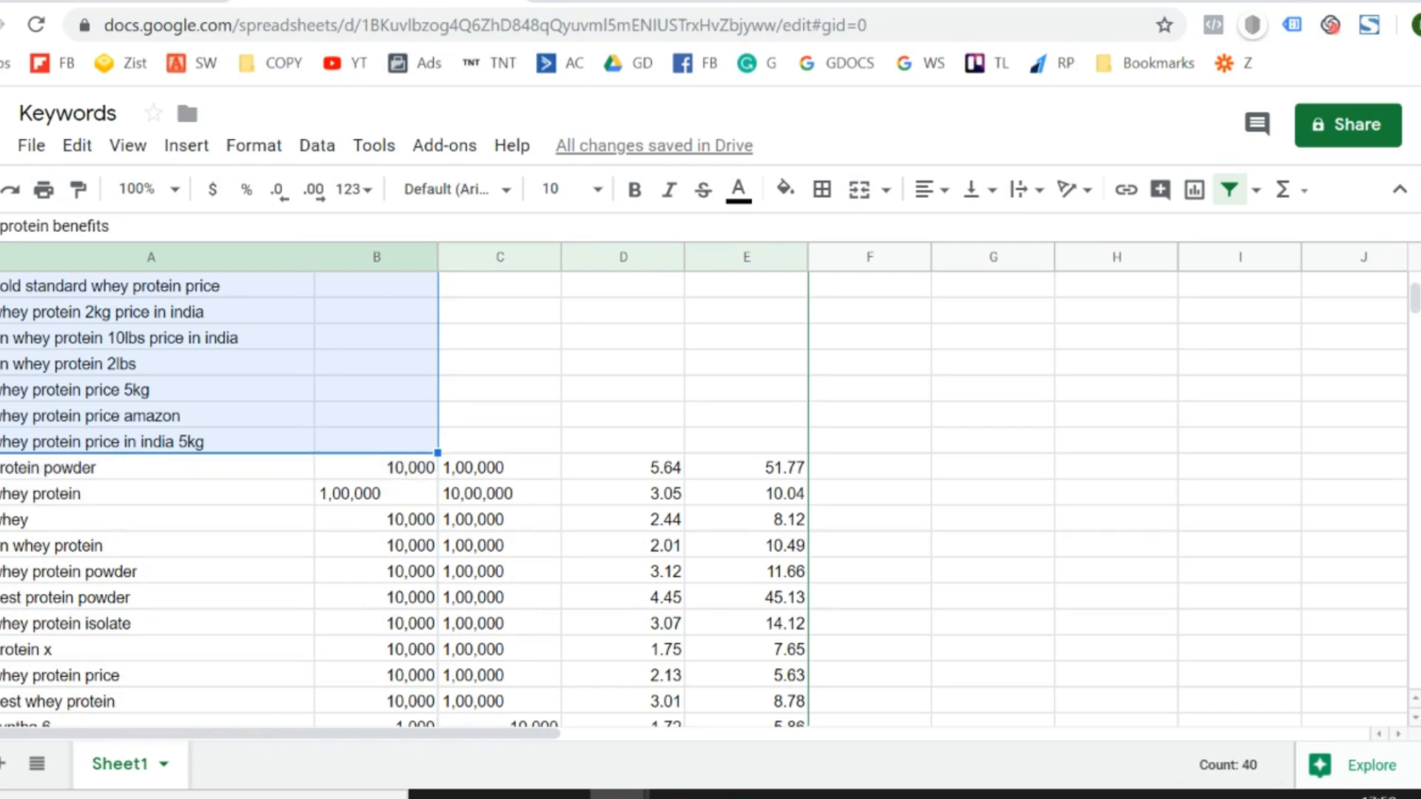
key("shift+Left")
- Try pasting the whole copied keyword list into the Google Ads Keyword plan search, and clear the entered keywords
left_click(159, 2)
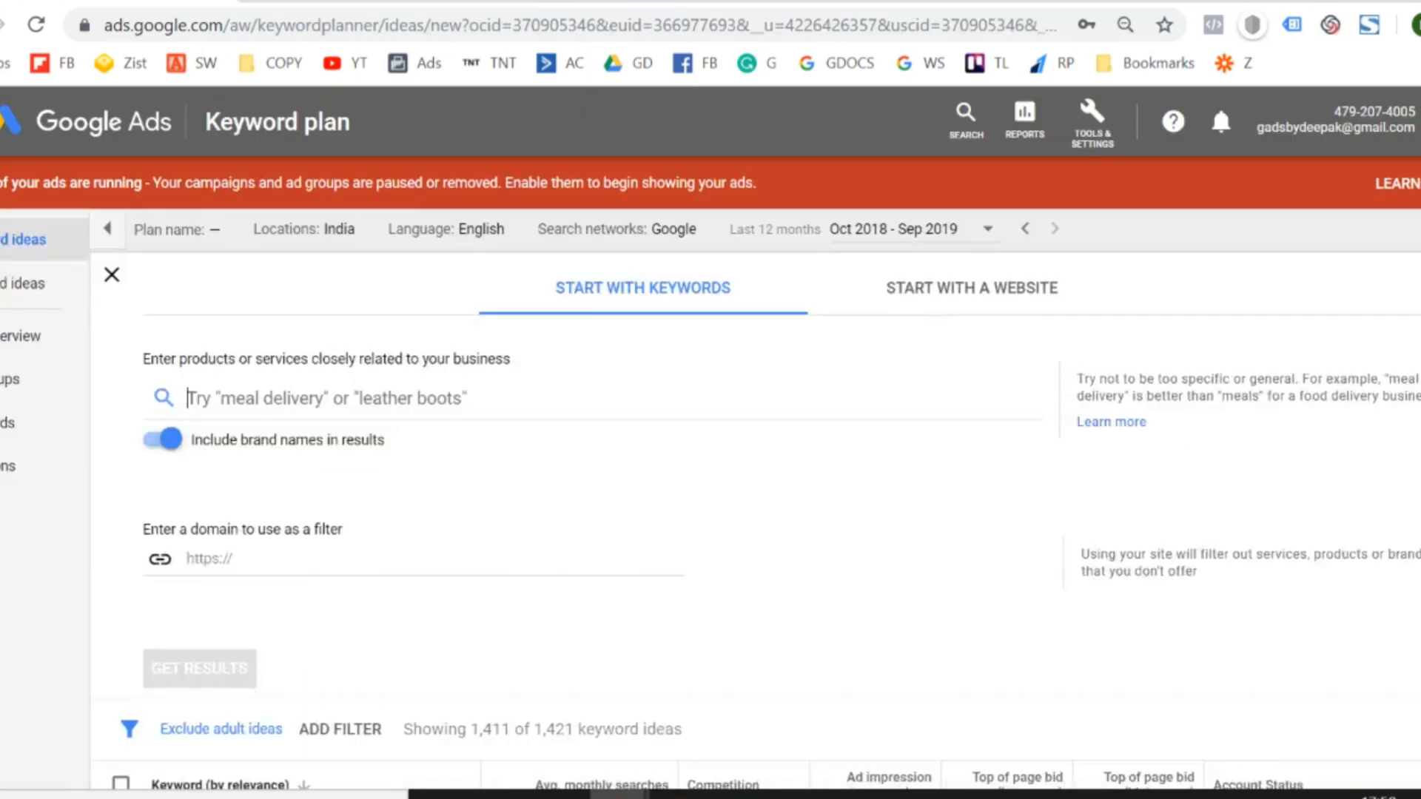
key("ctrl+v")
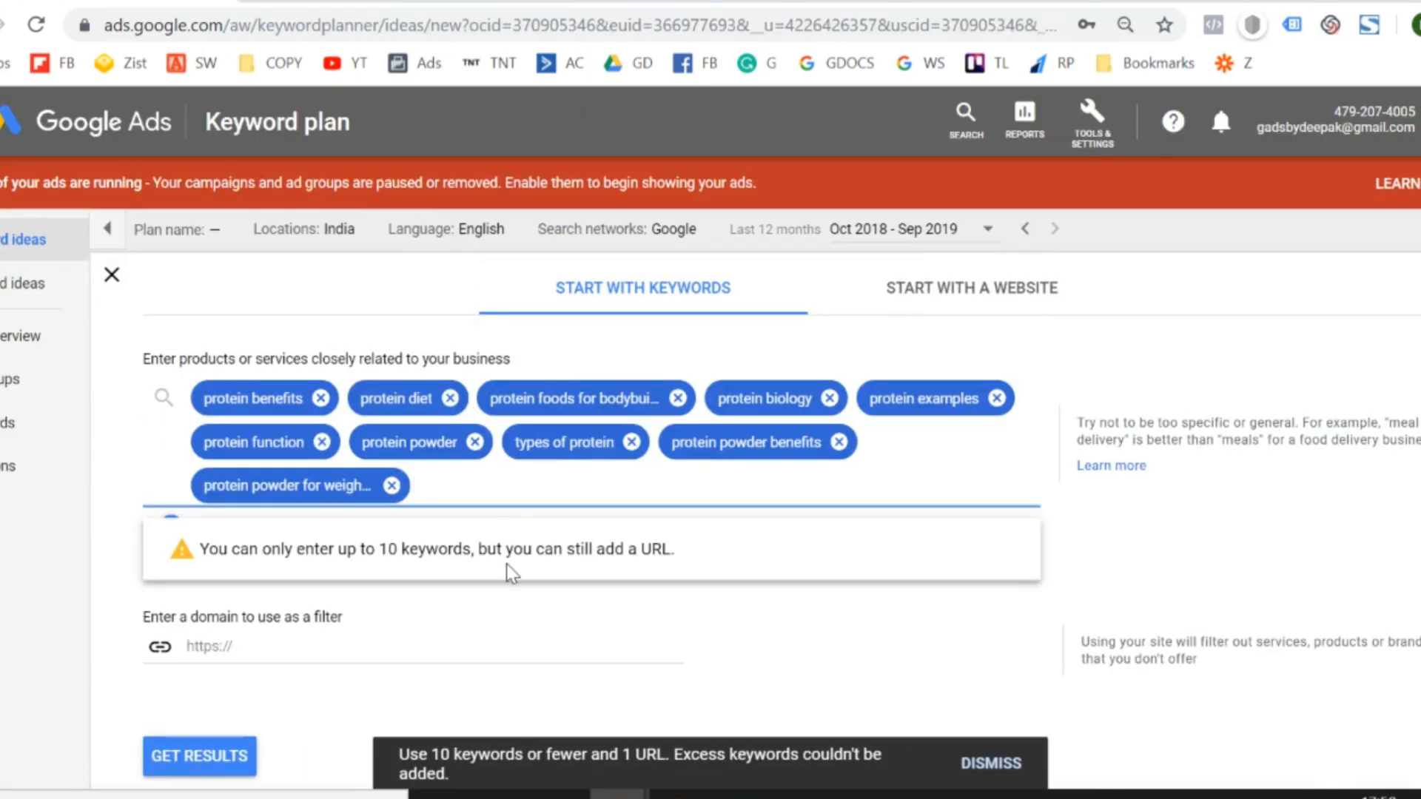
key("BackSpace")
key("BackSpace")
key("BackSpace")
key("BackSpace")
key("BackSpace")
key("BackSpace")
key("BackSpace")
key("BackSpace")
key("BackSpace")
key("BackSpace")
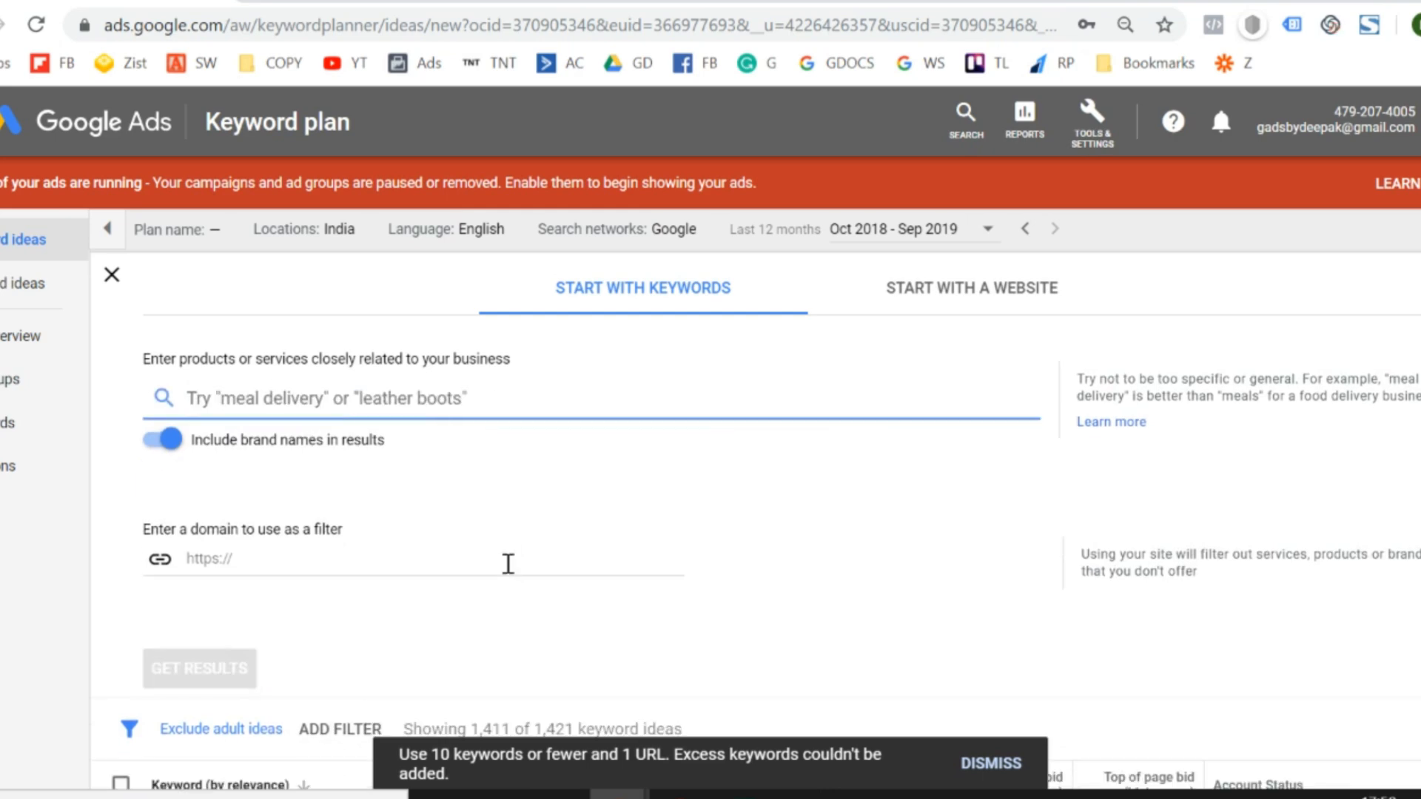
- Return to the Keywords sheet and copy the first ten keywords, from "protein benefits" to "protein powder for weight loss"
left_click(356, 2)
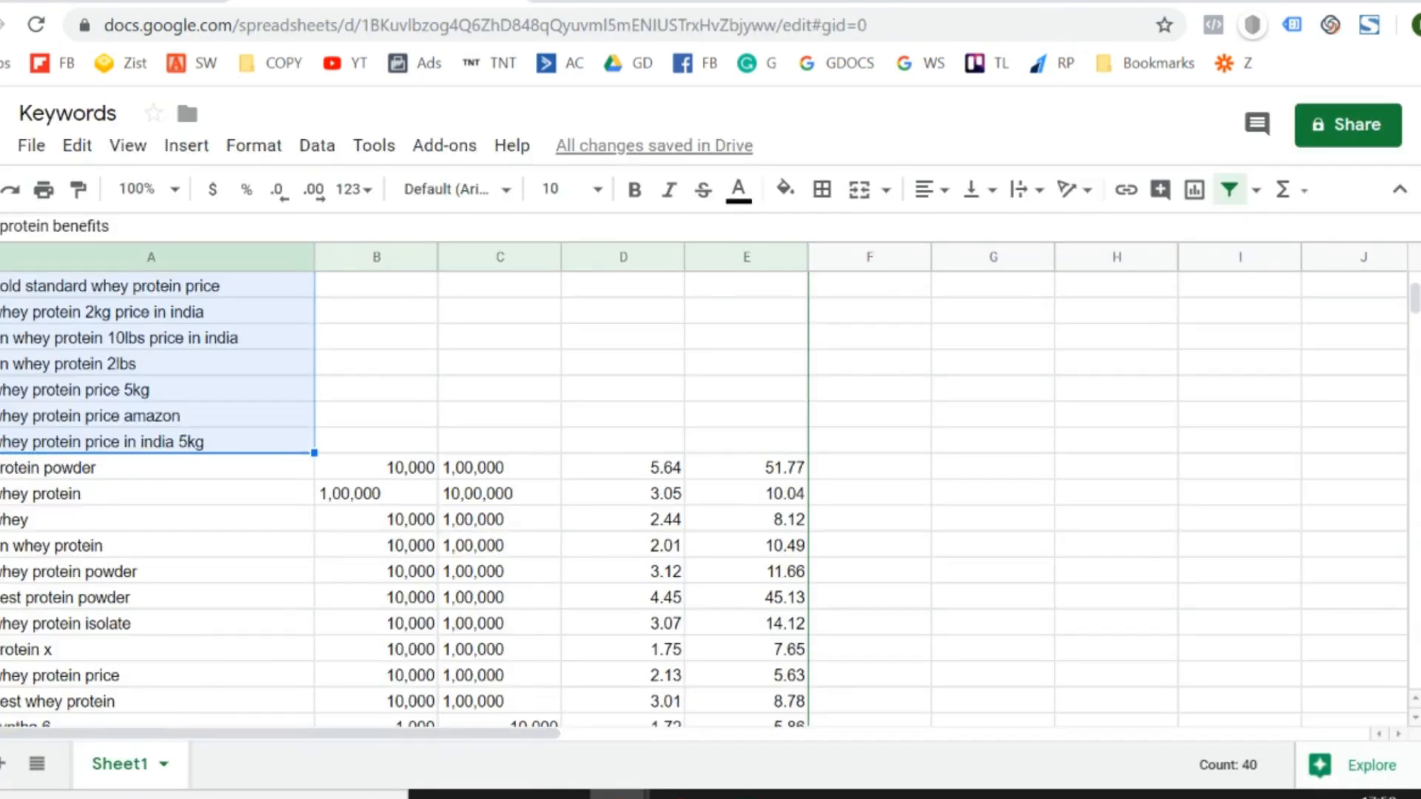
key("Up")
key("Down")
key("shift+Down")
key("shift+Down")
key("shift+Down")
key("shift+Down")
key("shift+Down")
key("shift+Down")
key("shift+Down")
key("shift+Down")
key("shift+Down")
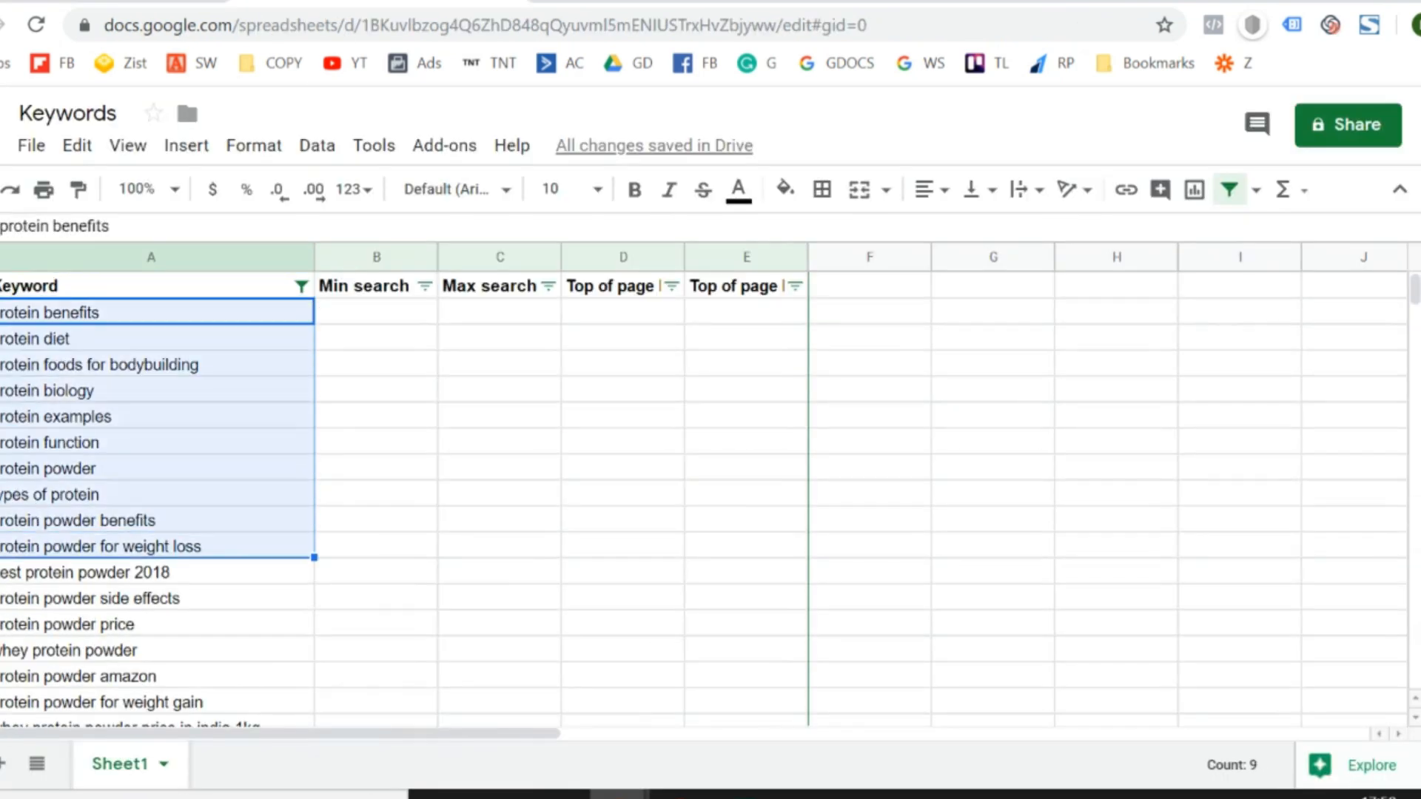
key("ctrl+c")
- Paste the ten copied keywords into the Google Ads Keyword plan search and get the results
left_click(163, 2)
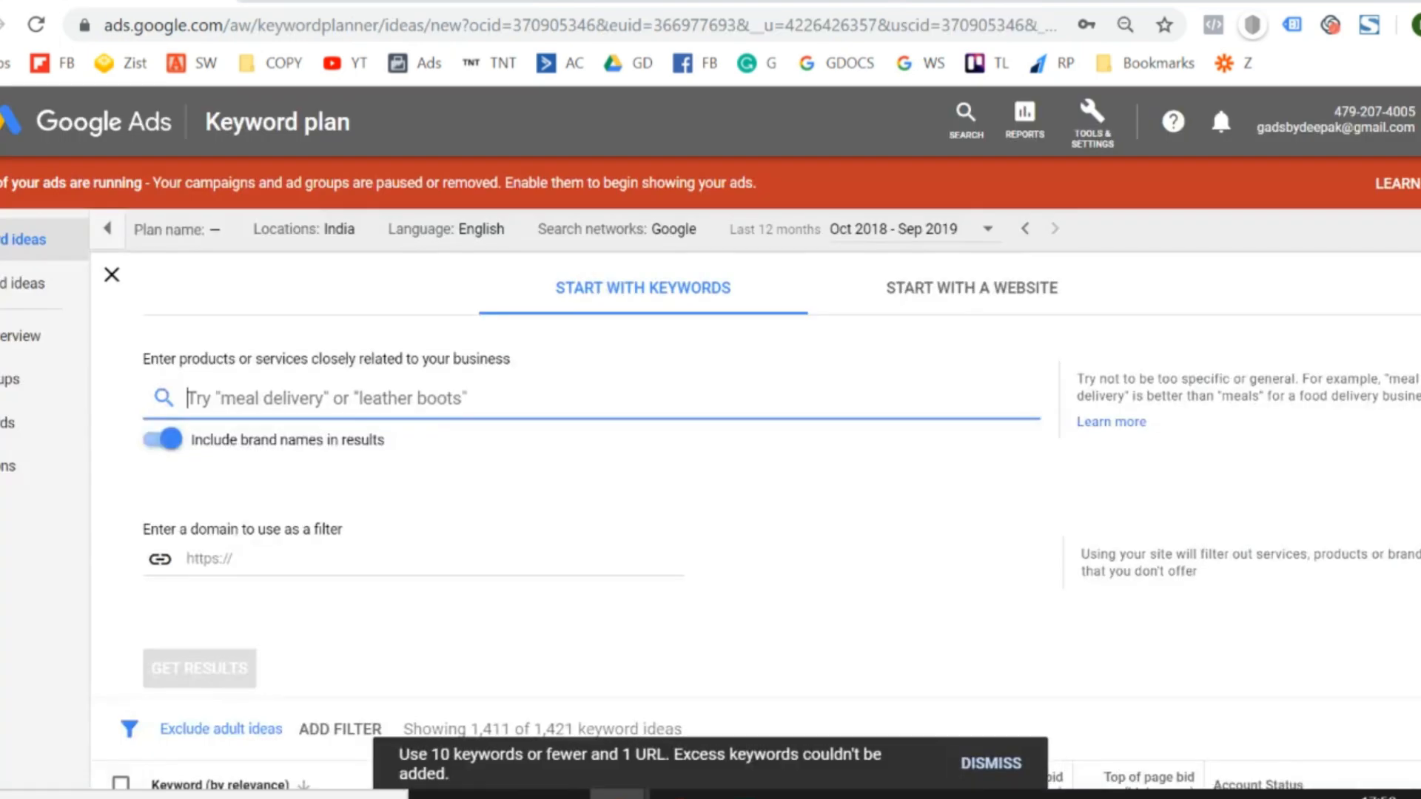
key("ctrl+v")
left_click(204, 768)
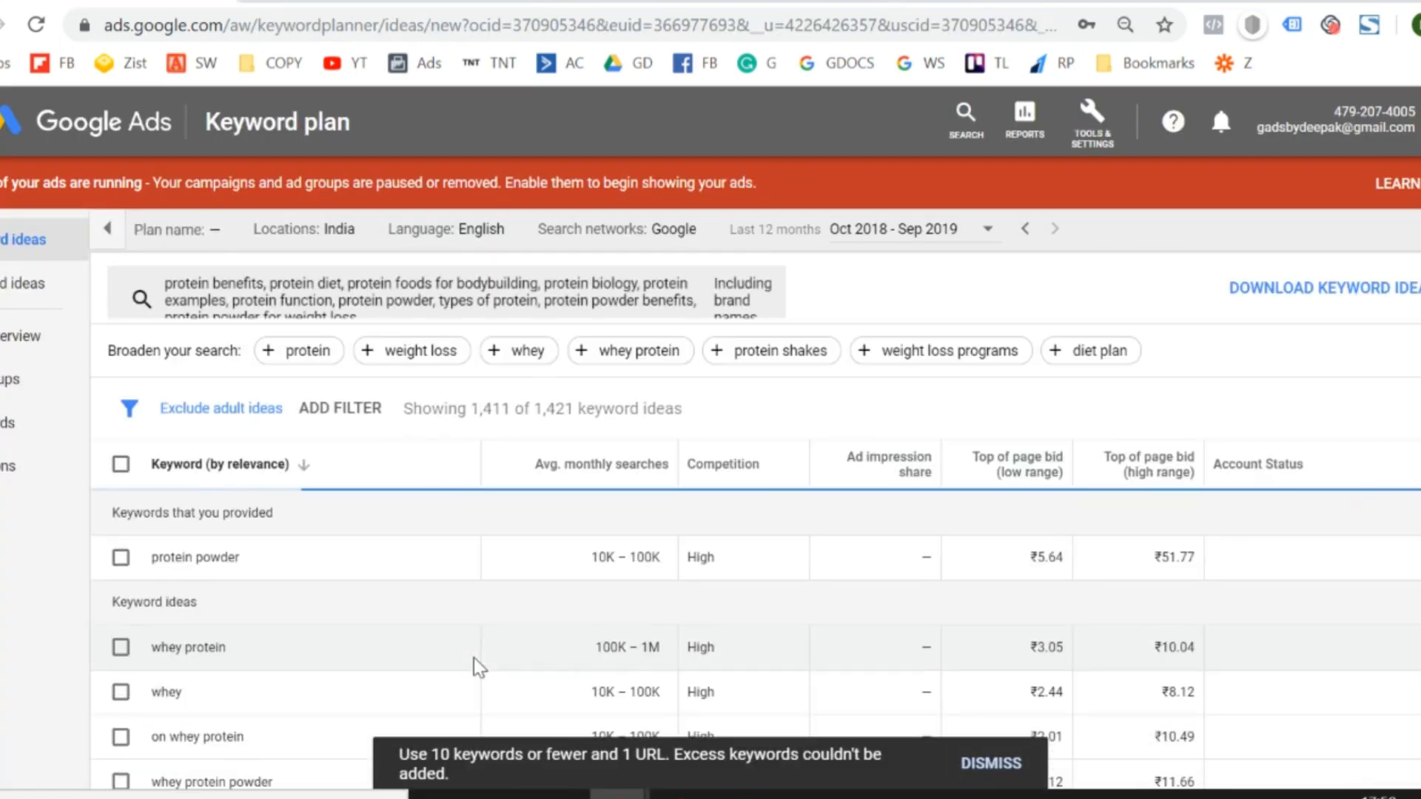
- Look over the search volumes and bids of the provided keywords, and download the keyword ideas
scroll(362, 575, "down", 5)
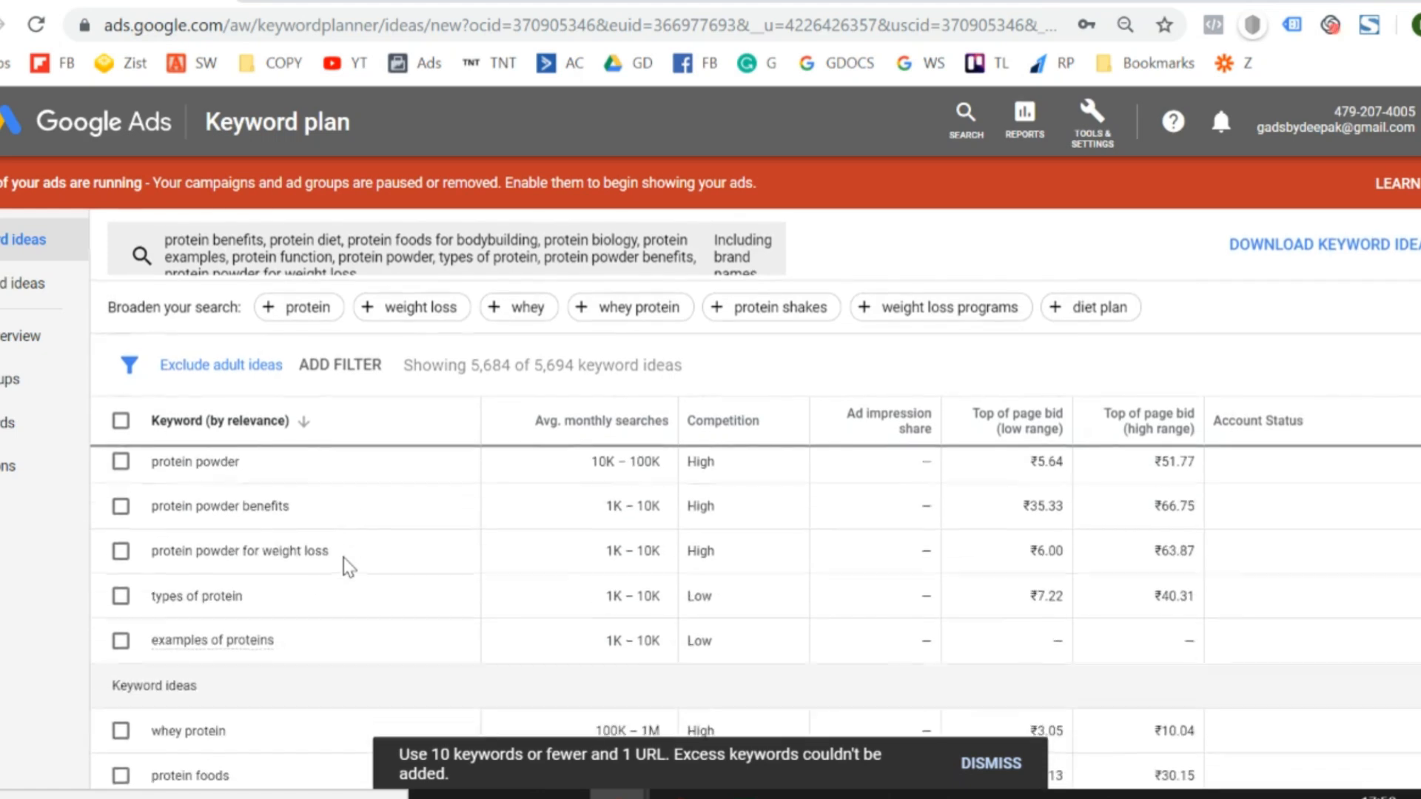
scroll(348, 567, "up", 2)
scroll(344, 559, "up", 3)
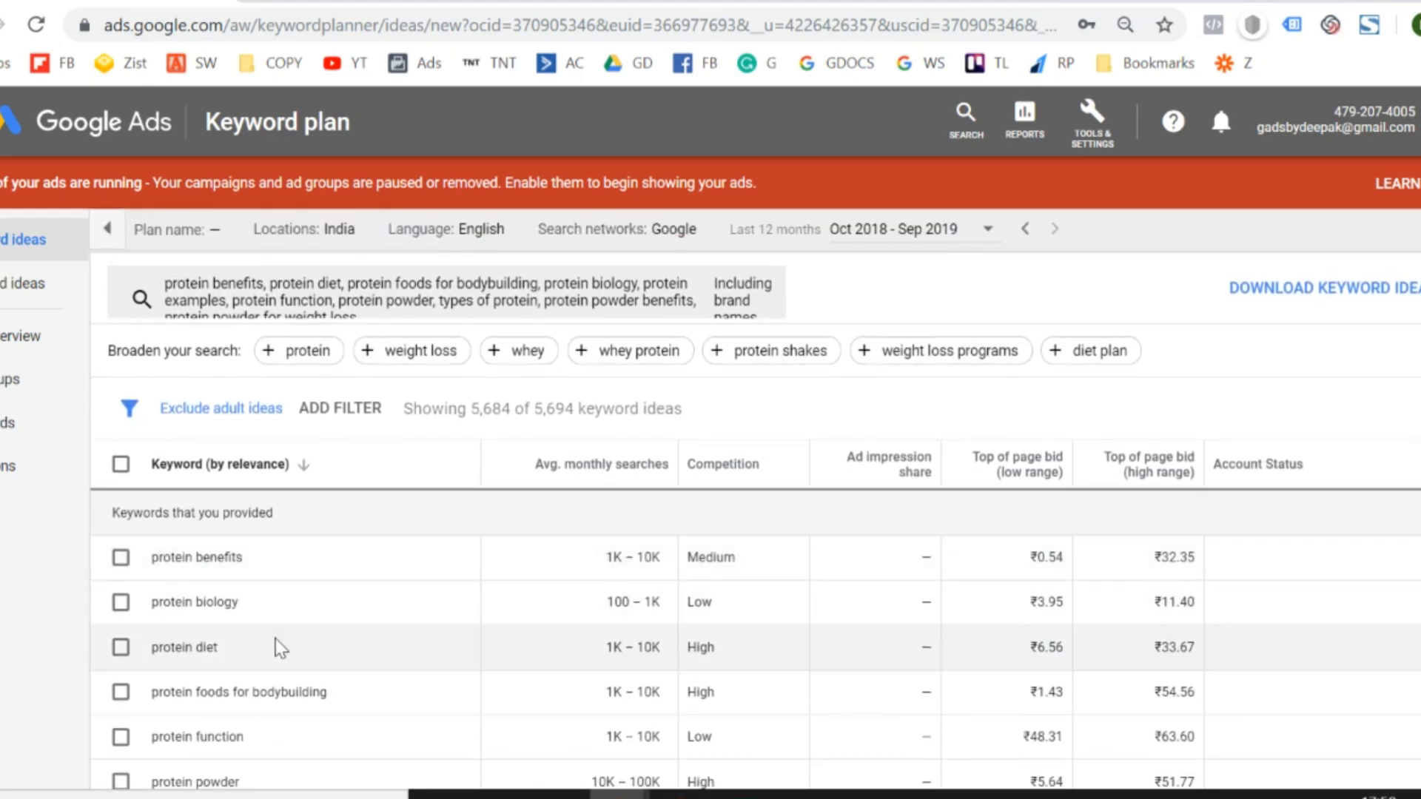
scroll(276, 641, "down", 2)
scroll(280, 648, "up", 2)
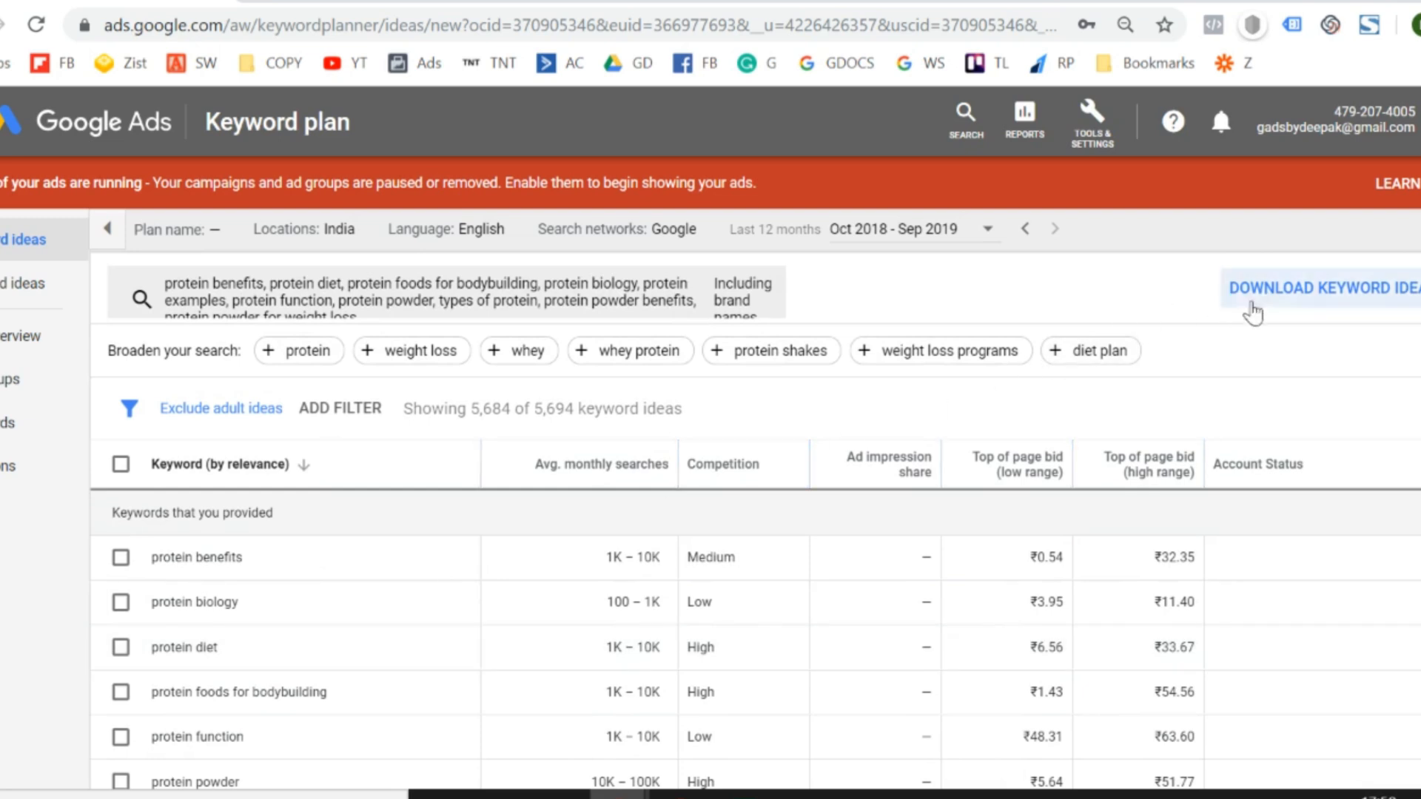
left_click(1294, 299)
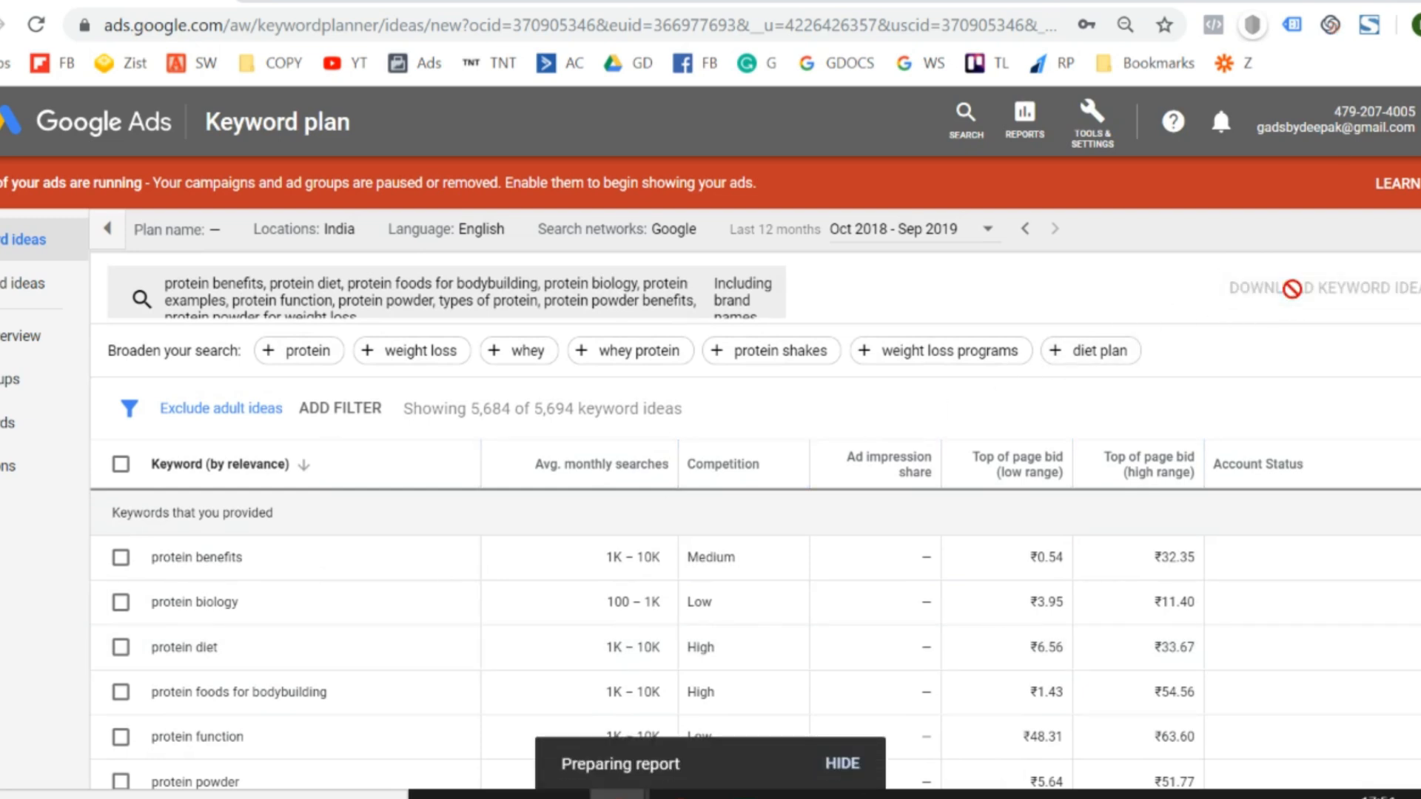
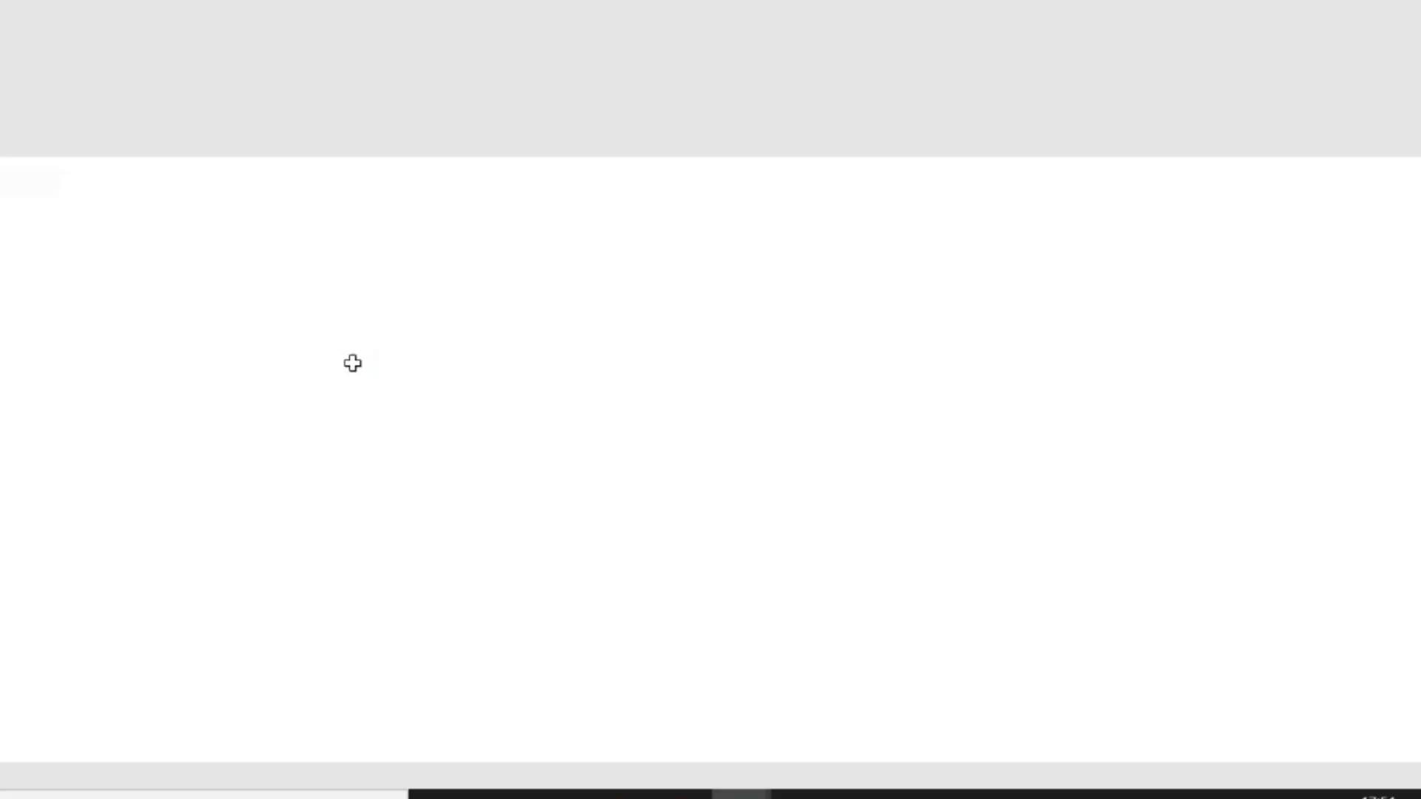
- Autofit all column widths in the downloaded keyword stats workbook and look down its keyword rows
key("ctrl+shift+End")
key("alt+h")
key("o")
key("i")
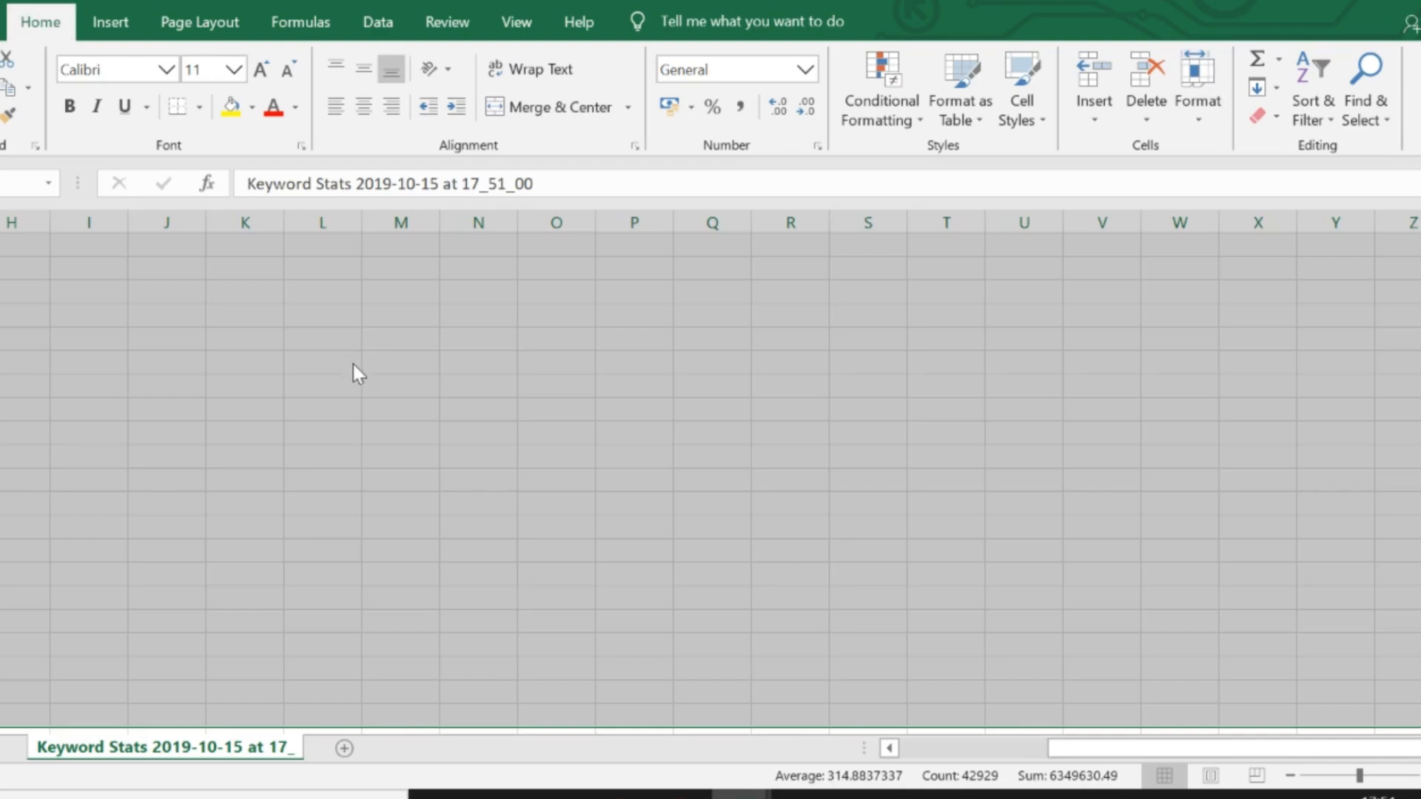
key("Down")
- Check the earlier keyword stats workbook and the Keyword Planner results, and bring up the Keywords sheet in the browser
key("Down")
key("Down")
key("Down")
key("Down")
key("Down")
key("Down")
key("Down")
key("Down")
key("Down")
key("Down")
key("Down")
key("Down")
key("Down")
key("Down")
key("Down")
key("Down")
key("Down")
key("Down")
key("Down")
key("Down")
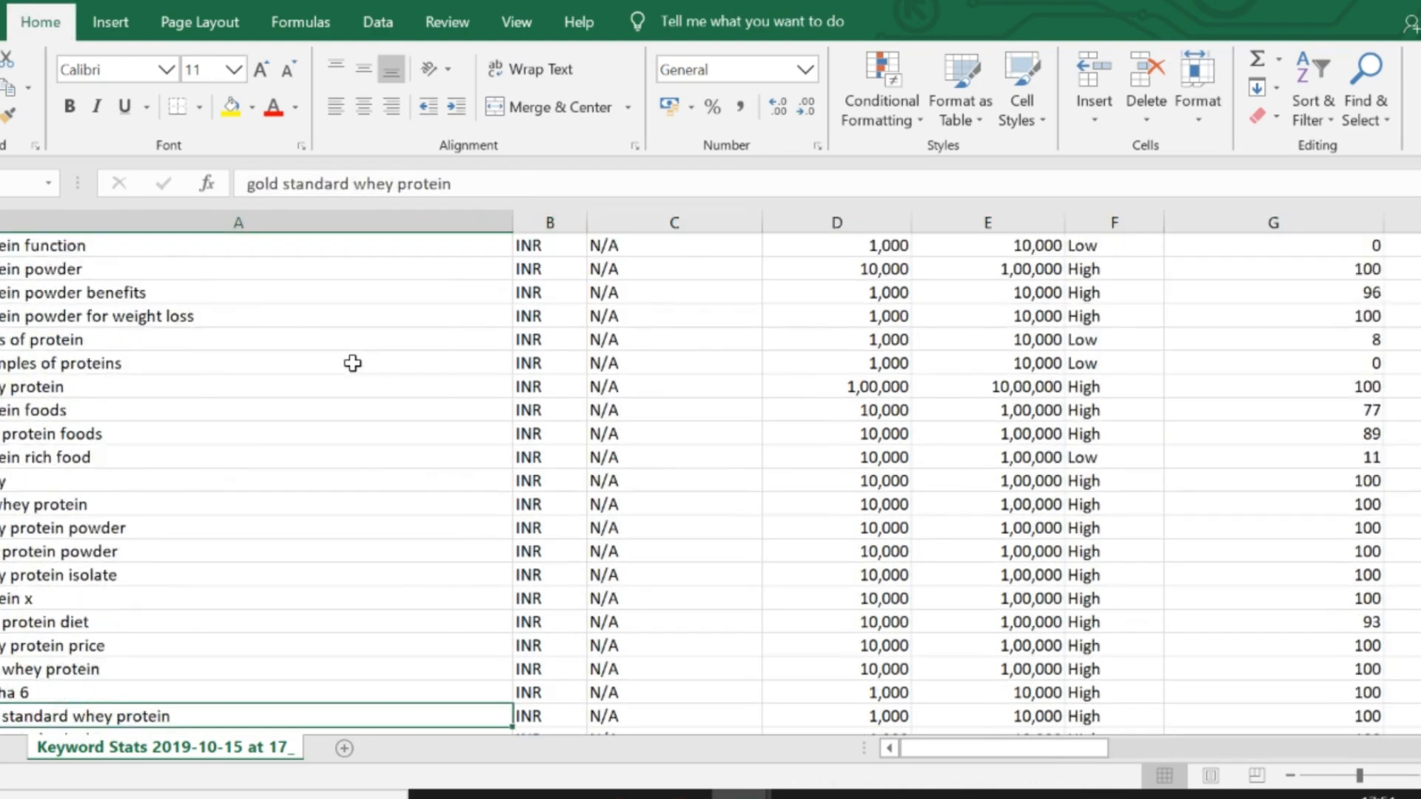
key("ctrl+Home")
key("Down")
key("Down")
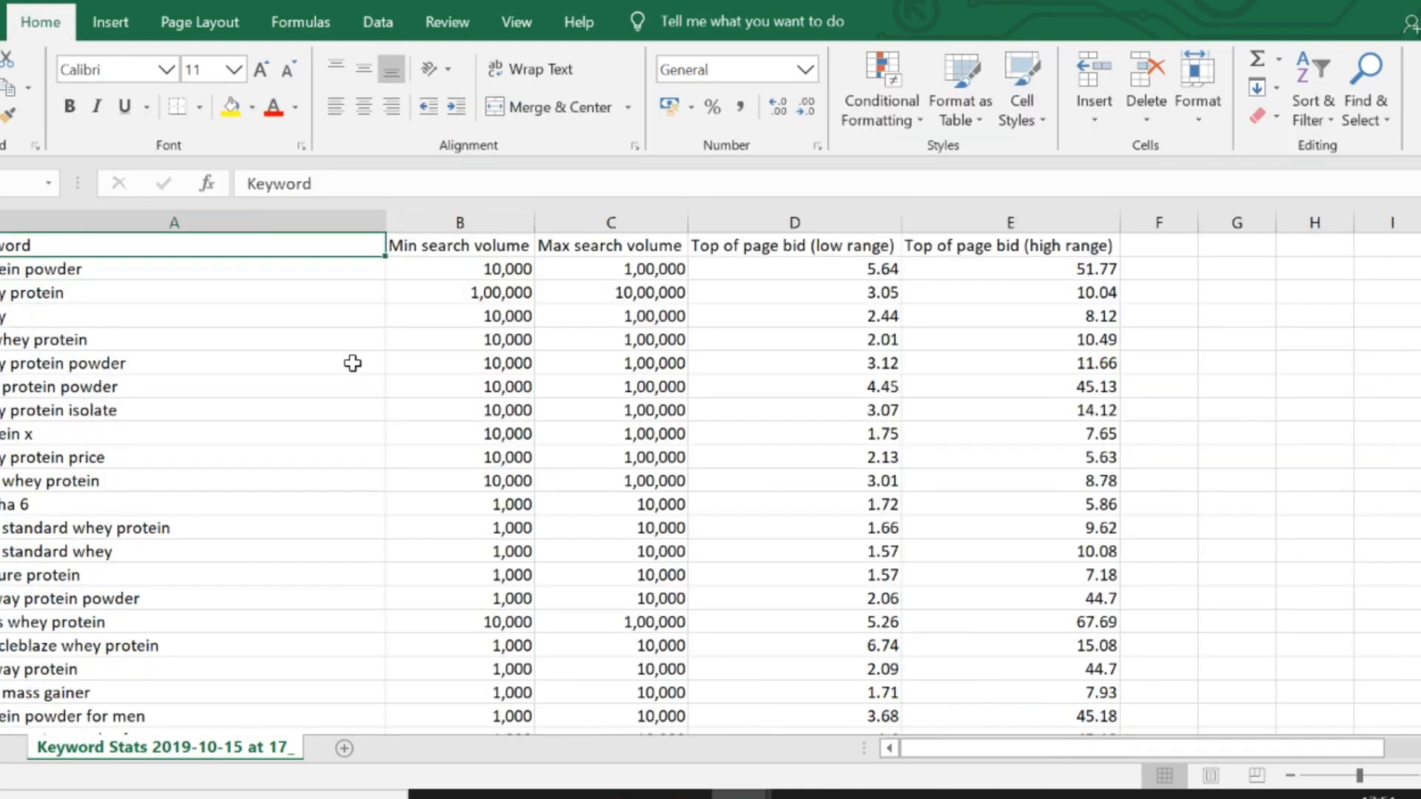
key("alt+Tab")
key("alt+Tab")
key("alt+Tab")
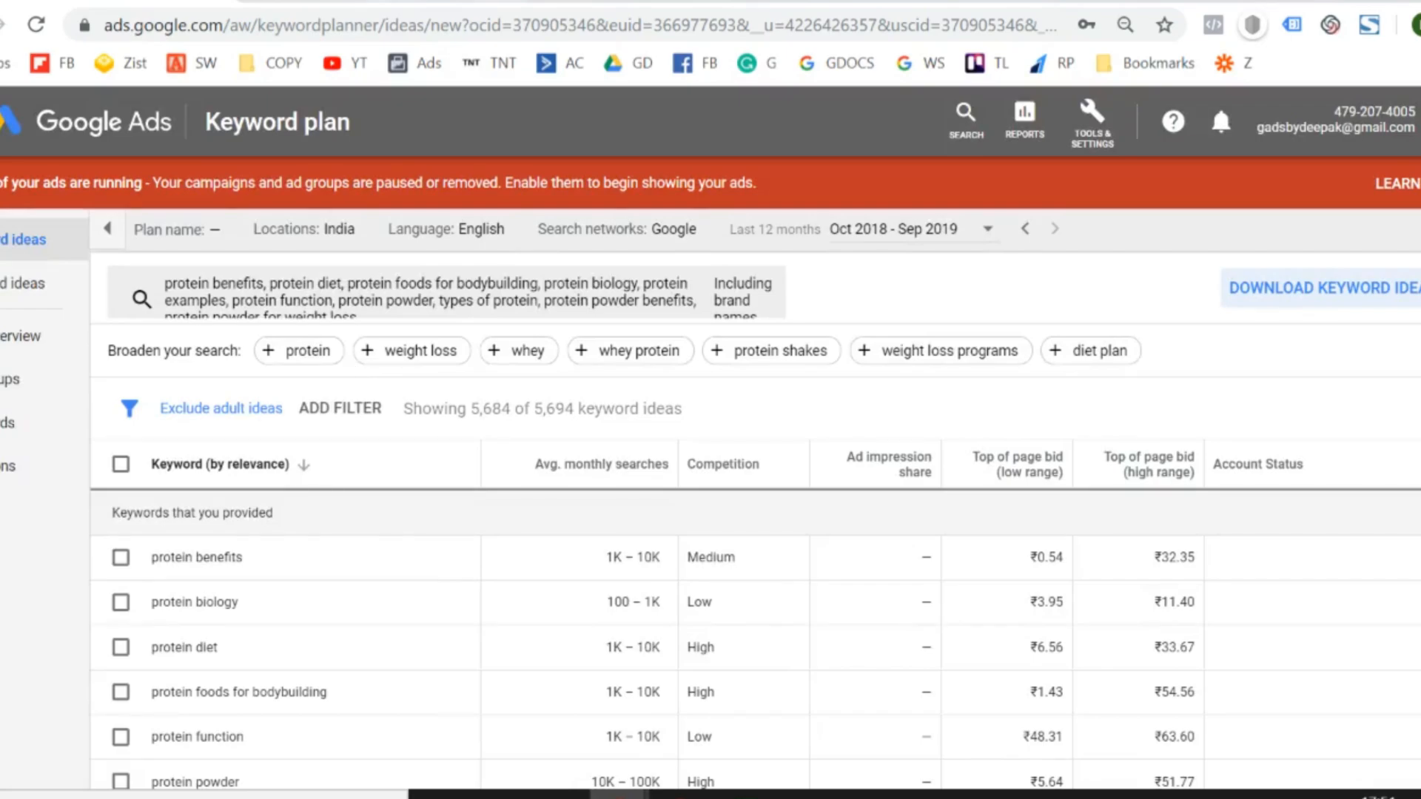
left_click(378, 1)
- Try copying the min and max search volumes from "protein benefits" to "protein powder for weight loss" as one block for the Keywords sheet
key("alt+Tab")
key("Down")
key("Down")
key("Down")
key("Down")
key("Down")
key("Down")
key("Down")
key("Down")
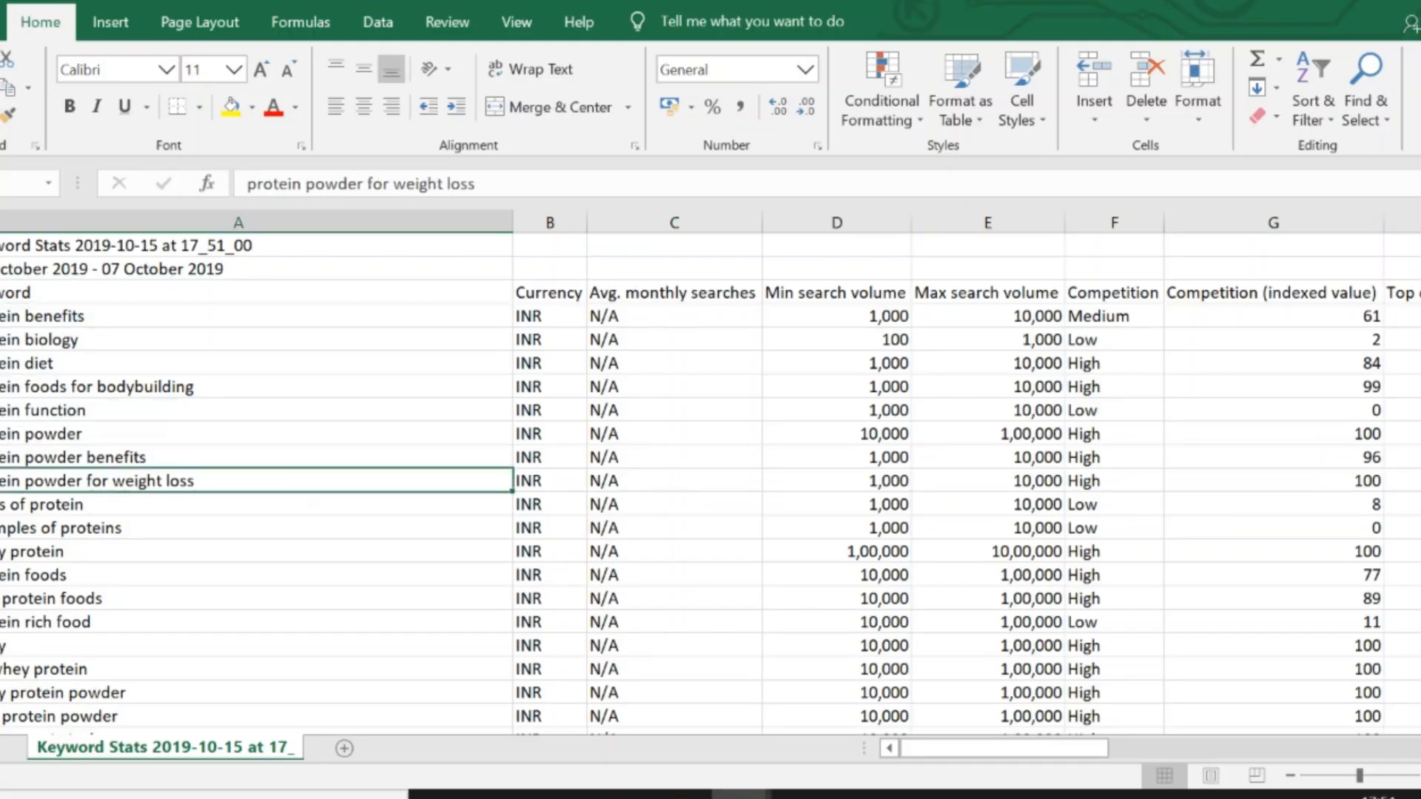
key("Right")
key("Right")
key("Right")
key("shift+Right")
key("shift+Up")
key("shift+Up")
key("shift+Up")
key("shift+Up")
key("shift+Up")
key("shift+Up")
key("shift+Up")
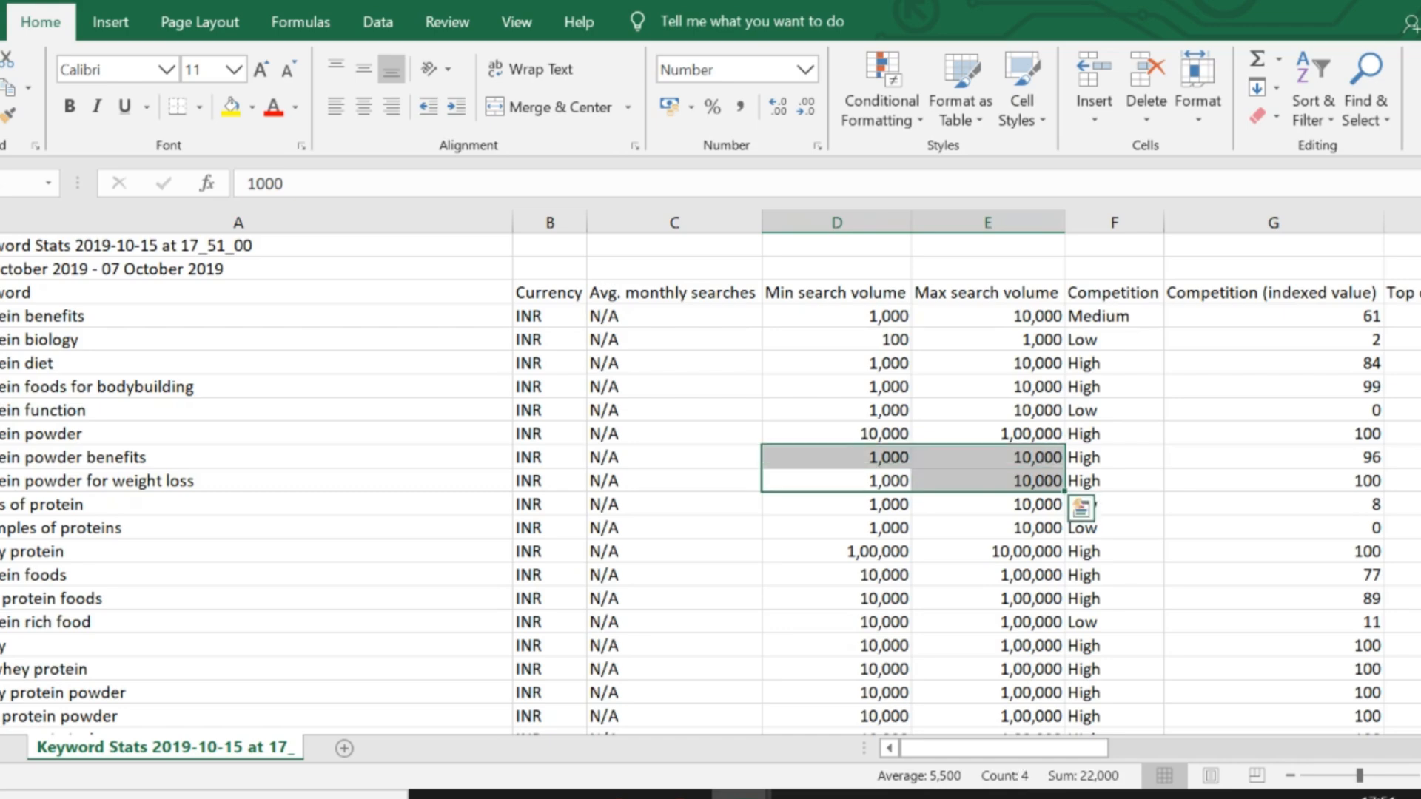
key("ctrl+c")
key("alt+Tab")
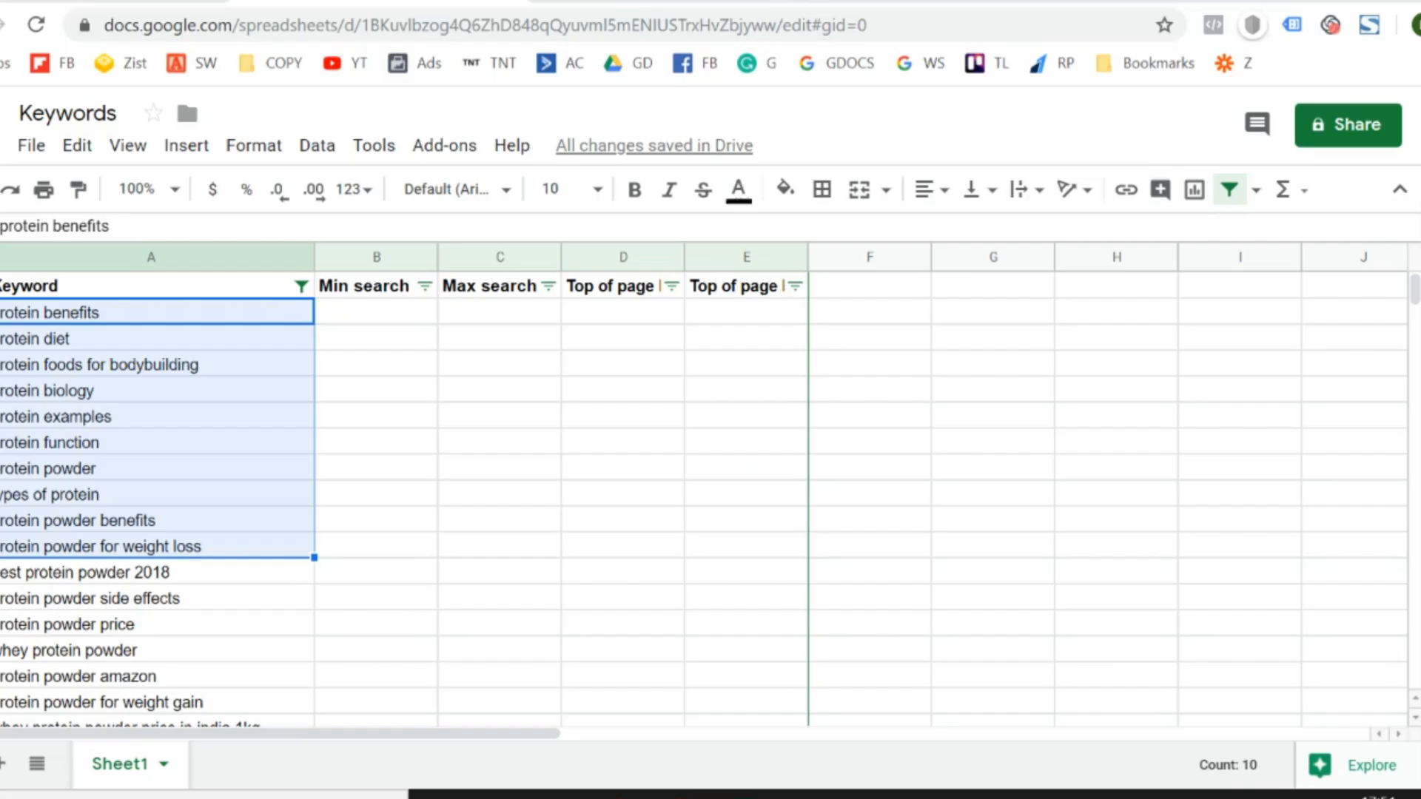
key("Right")
key("alt+Tab")
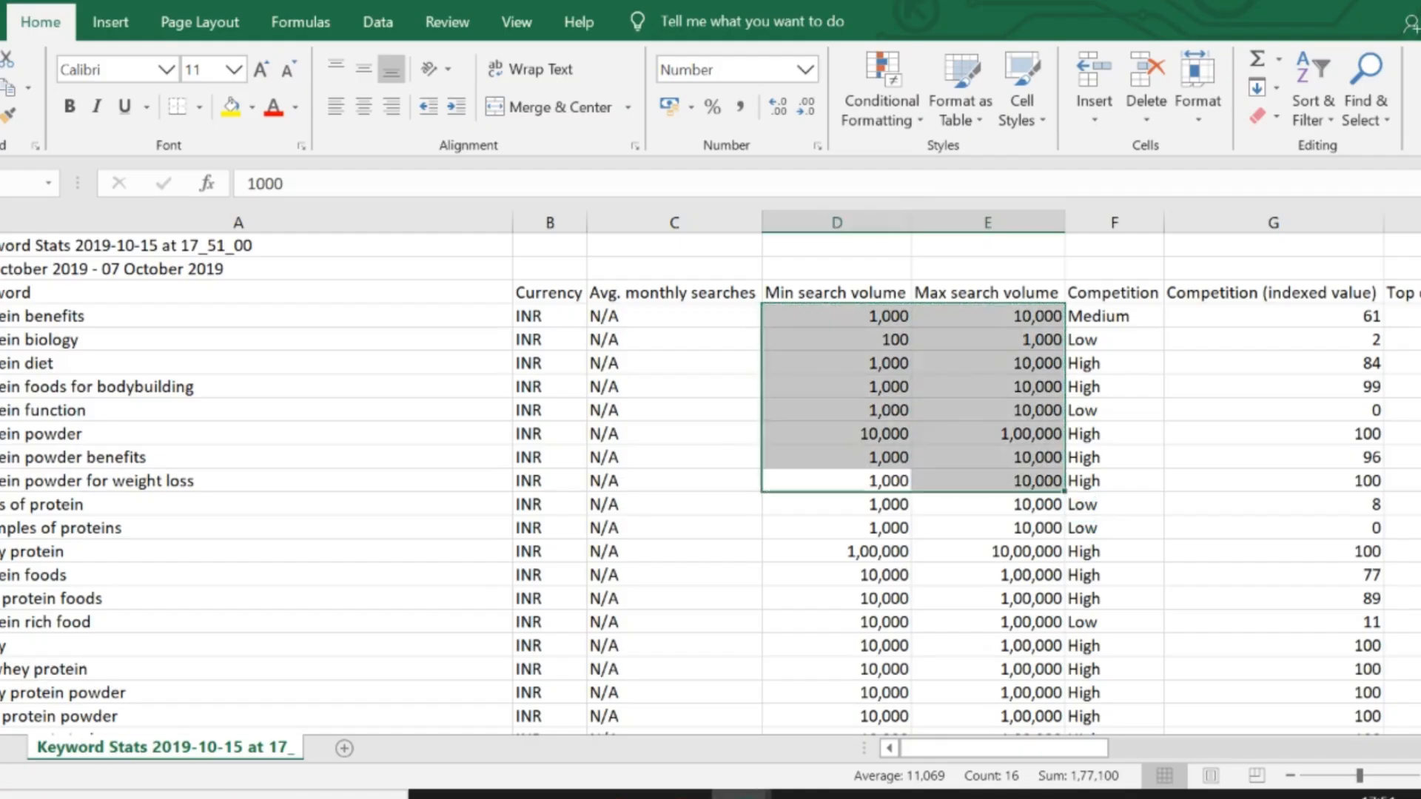
- Compare the order of the first keywords in the stats workbook with their order in the Keywords sheet
key("Left")
key("Left")
key("Left")
key("Up")
key("Up")
key("Up")
key("Up")
key("Up")
key("Up")
key("Up")
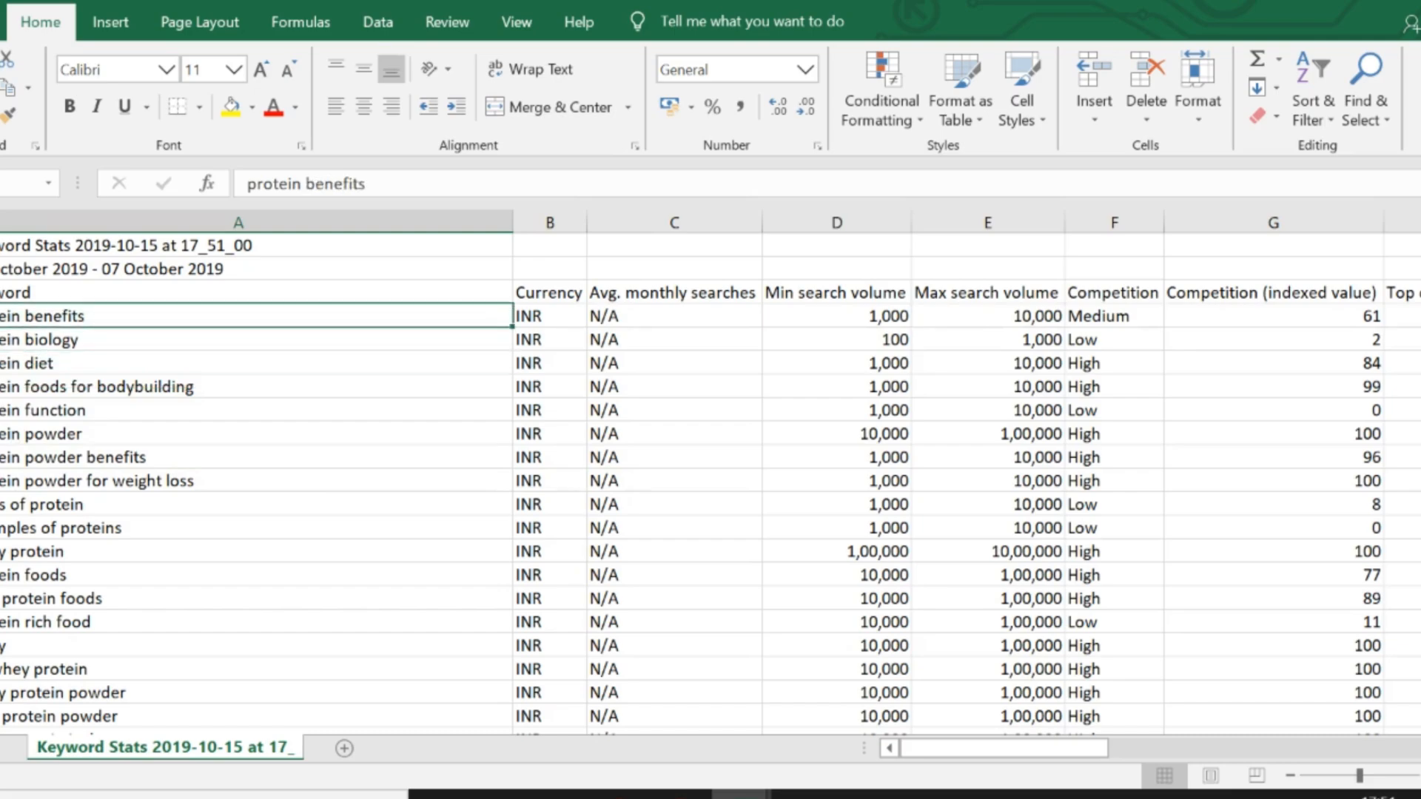
key("alt+Tab")
key("Left")
key("alt+Tab")
key("Down")
key("Down")
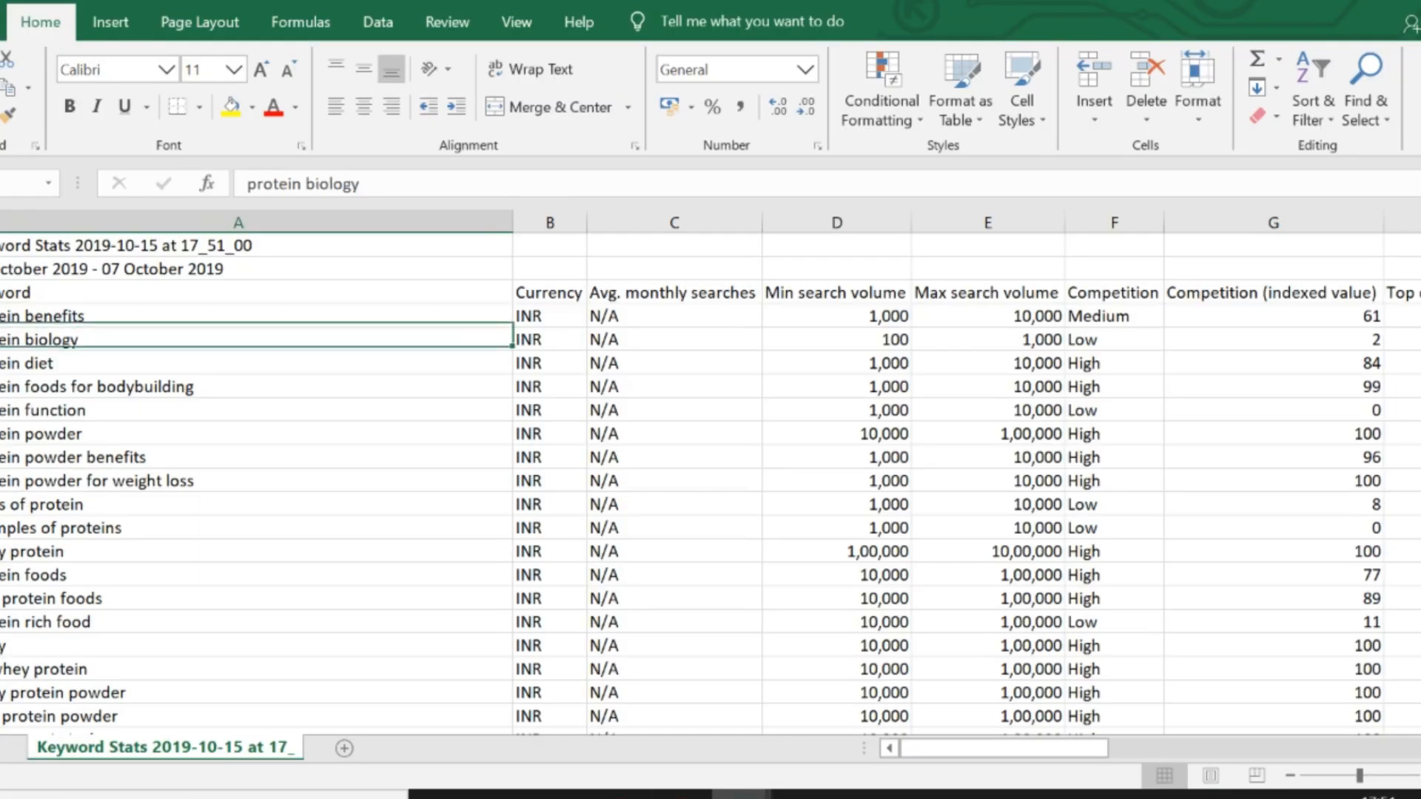
key("alt+Tab")
key("Down")
- Look through the keyword column of the stats workbook down to its last row
key("Down")
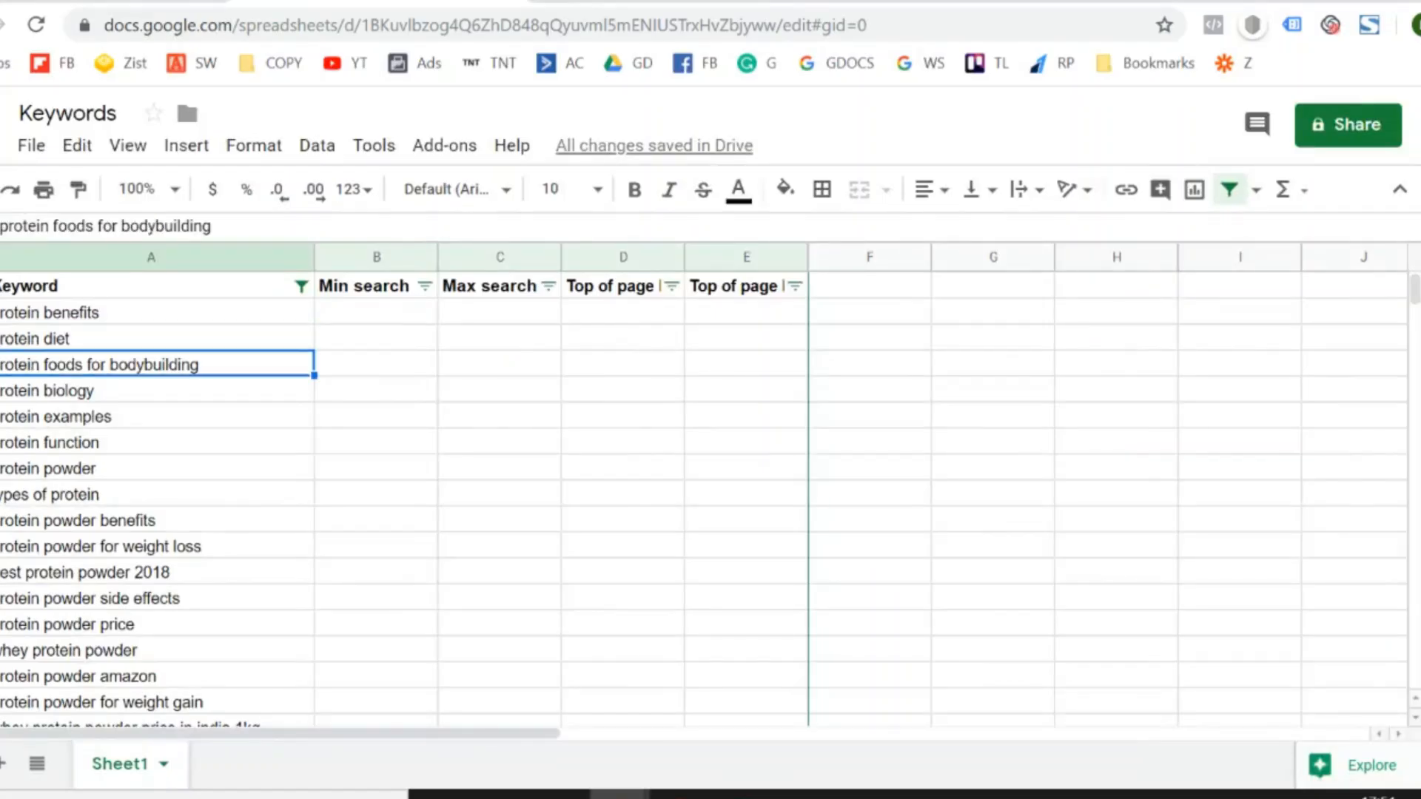
key("alt+Tab")
key("Down")
key("Down")
key("Down")
key("Down")
key("Down")
key("Right")
key("Right")
key("Right")
key("Right")
key("Right")
key("Right")
key("Right")
key("Right")
key("Right")
key("Right")
key("Right")
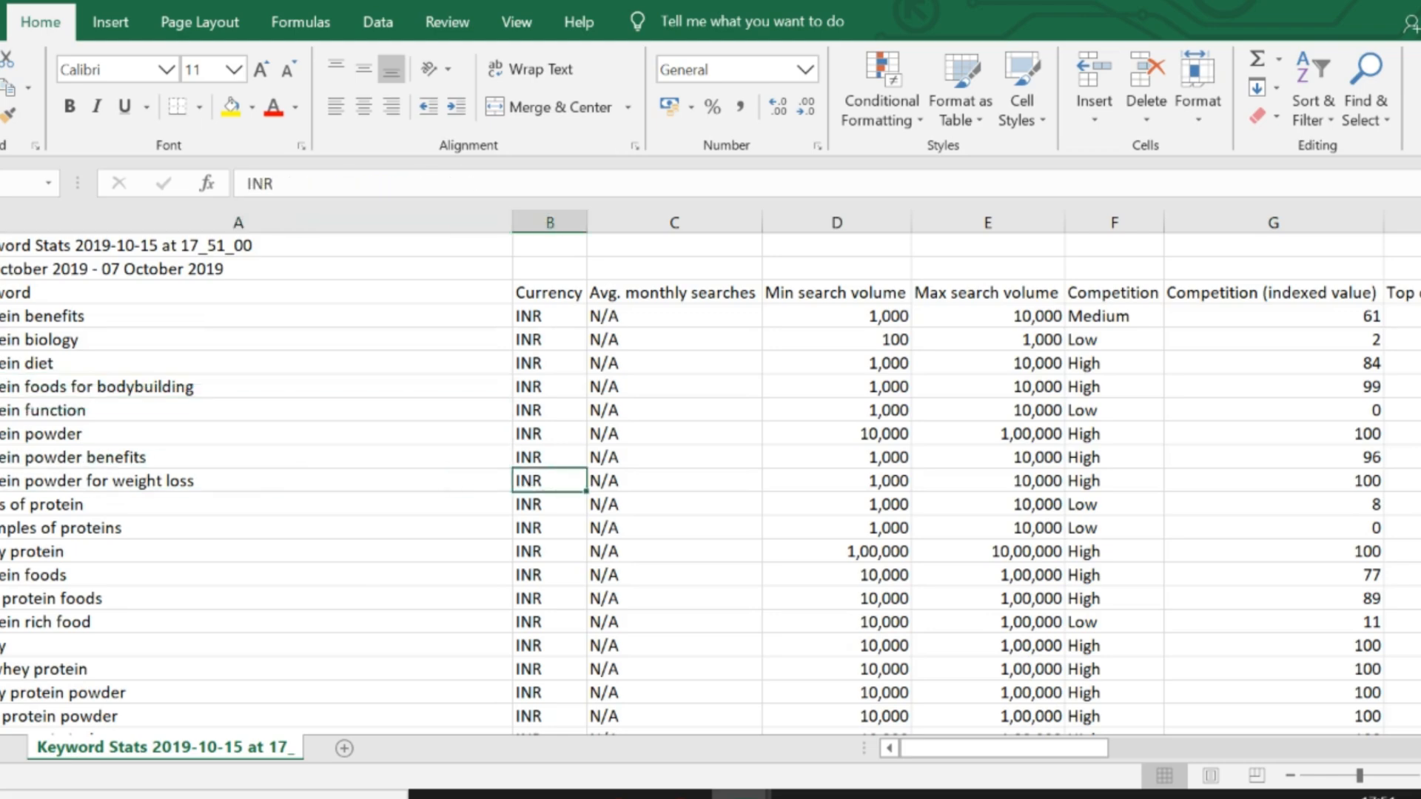
key("Left")
key("Left")
key("Left")
key("Left")
key("Left")
key("Left")
key("Left")
key("Left")
key("Left")
key("Left")
key("Left")
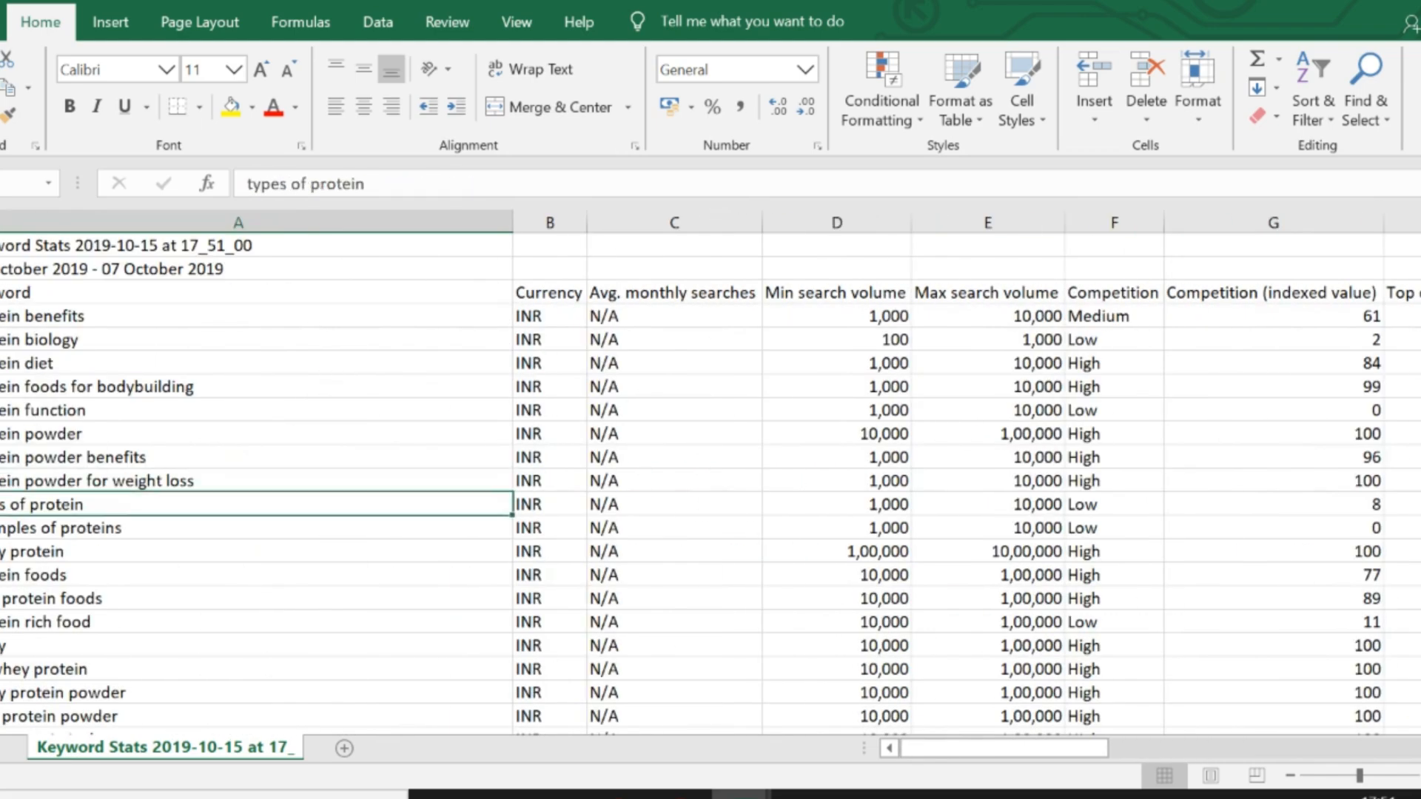
key("Down")
key("Down")
key("Down")
key("Down")
key("Down")
key("Down")
key("Down")
key("Down")
key("Down")
key("Down")
key("Down")
key("Down")
key("Down")
key("Down")
key("Down")
key("Down")
key("Down")
key("Down")
key("Down")
key("Down")
key("ctrl+Down")
key("Down")
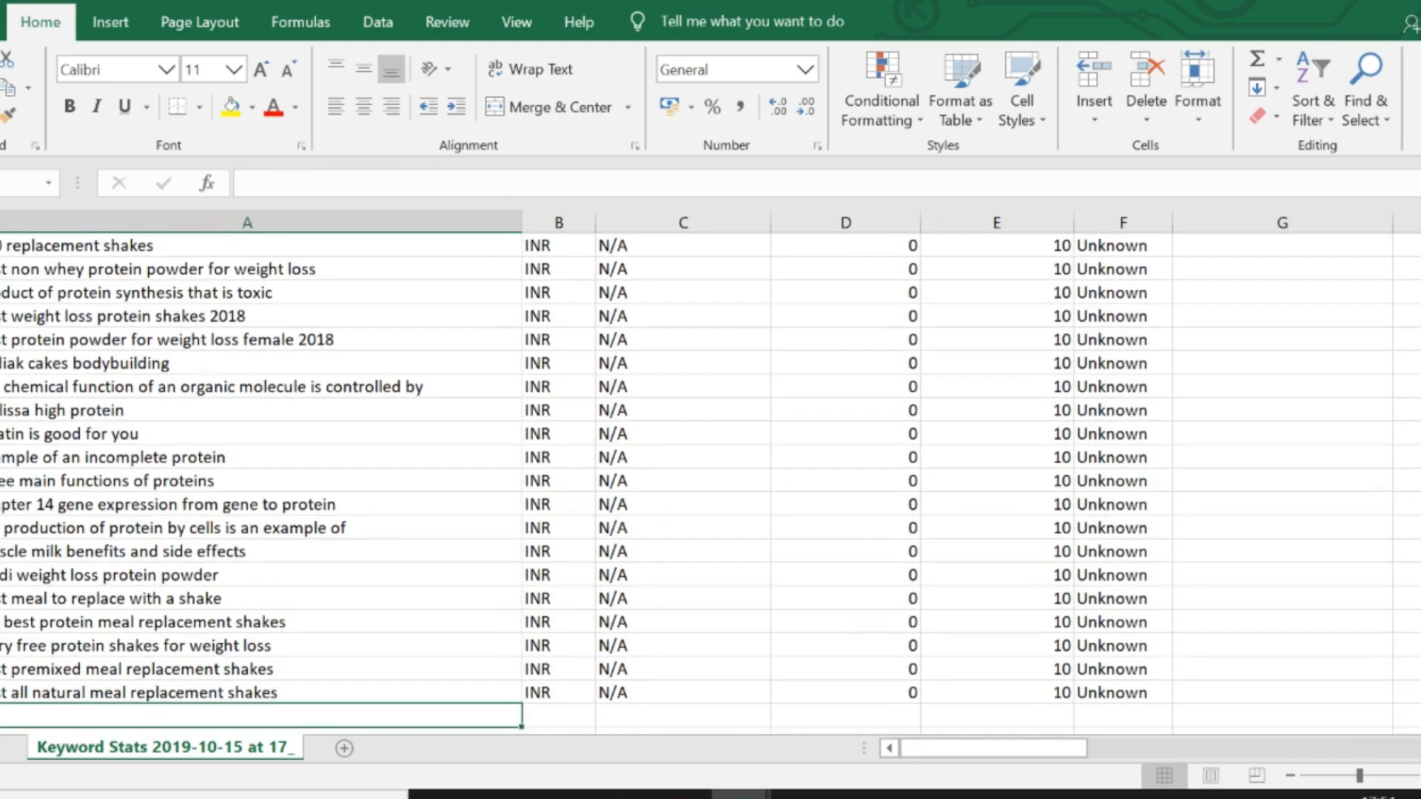
- Copy the min and max search volumes of "protein benefits" (1,000 and 10,000) from the stats workbook into its row of the Keywords sheet
key("ctrl+Home")
key("Down")
key("alt+Tab")
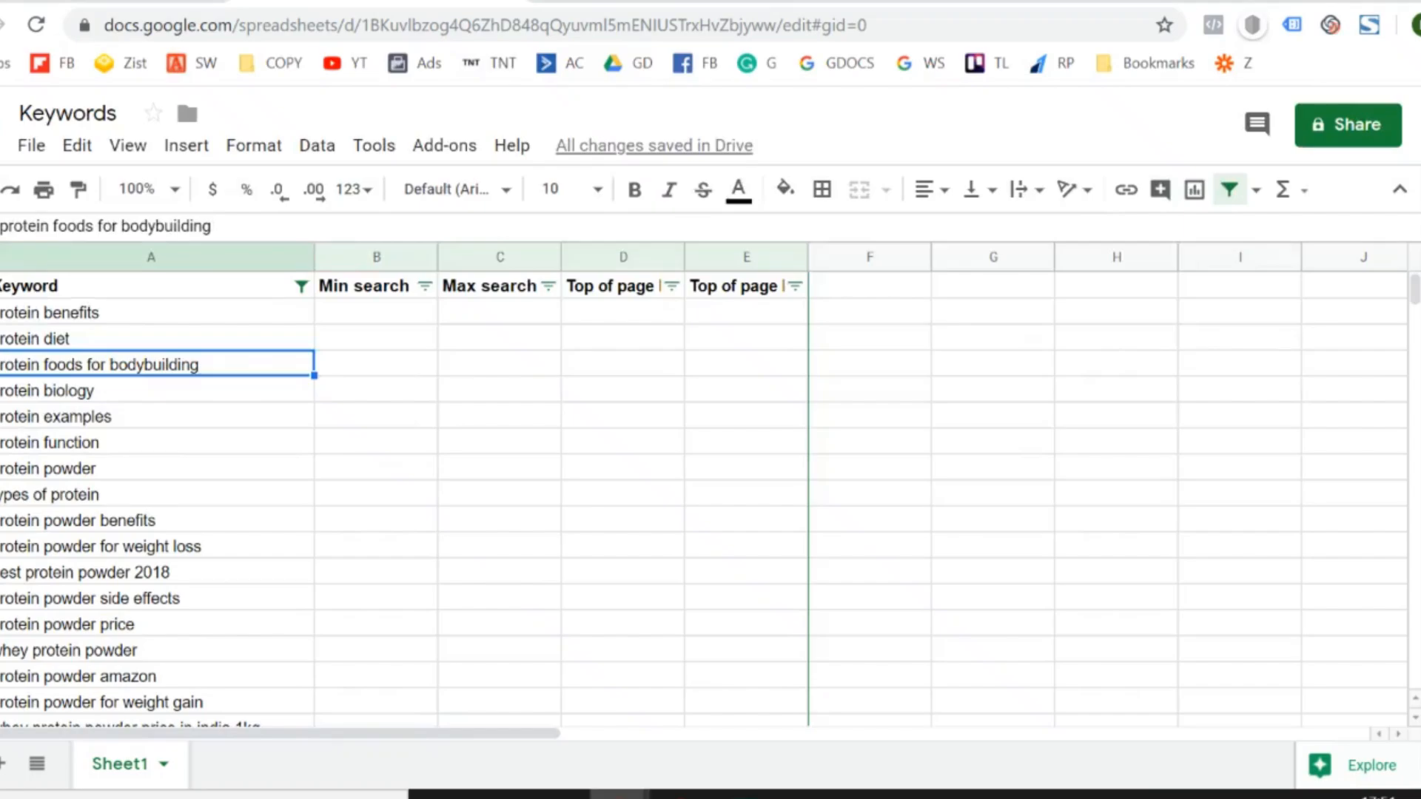
key("Up")
key("Up")
key("Right")
key("alt+Tab")
key("Down")
key("Down")
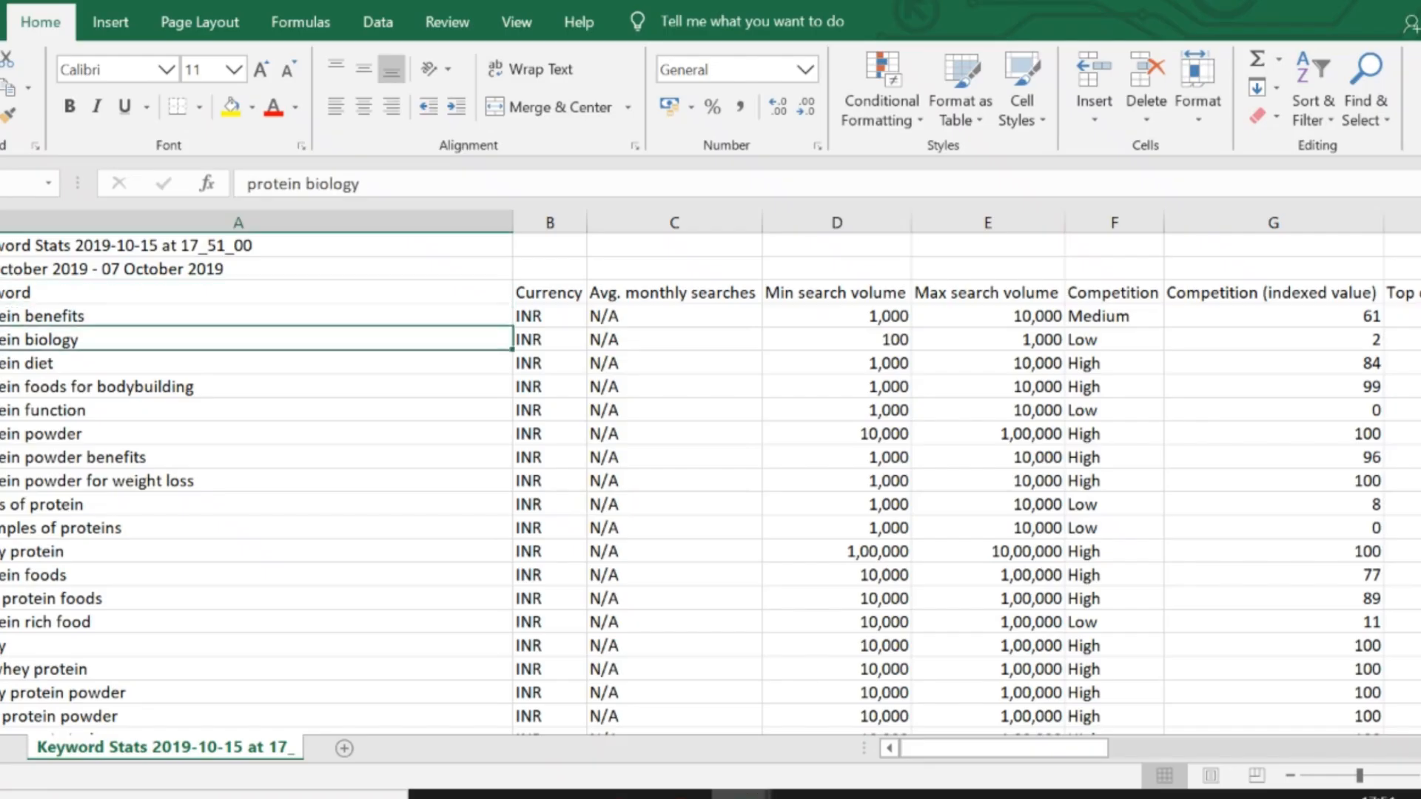
key("Up")
key("Right")
key("Right")
key("Right")
key("shift+Right")
key("ctrl+c")
key("alt+Tab")
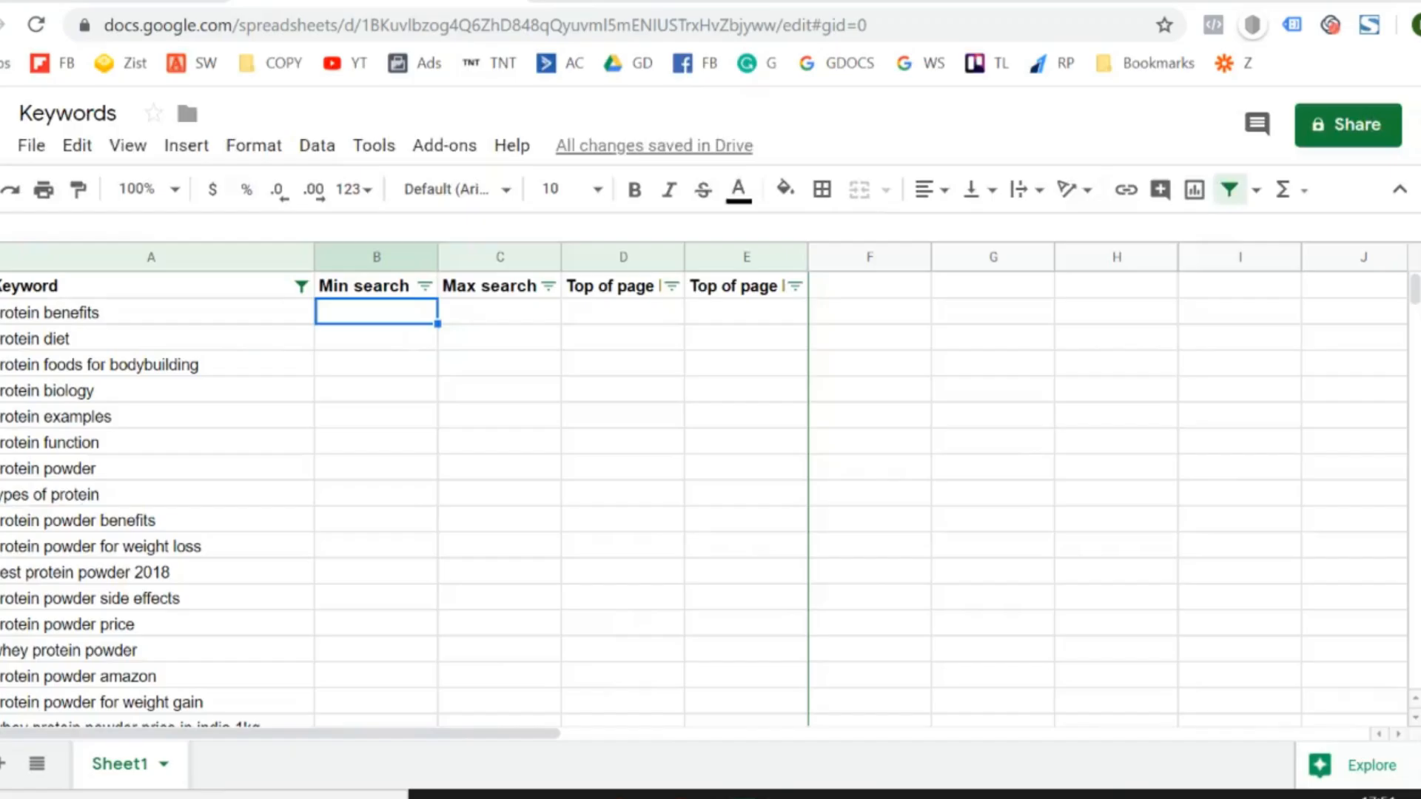
key("ctrl+v")
- Copy the keyword "protein diet" from the Keywords sheet and search for it in the stats workbook
key("Down")
key("Left")
key("ctrl+c")
key("alt+Tab")
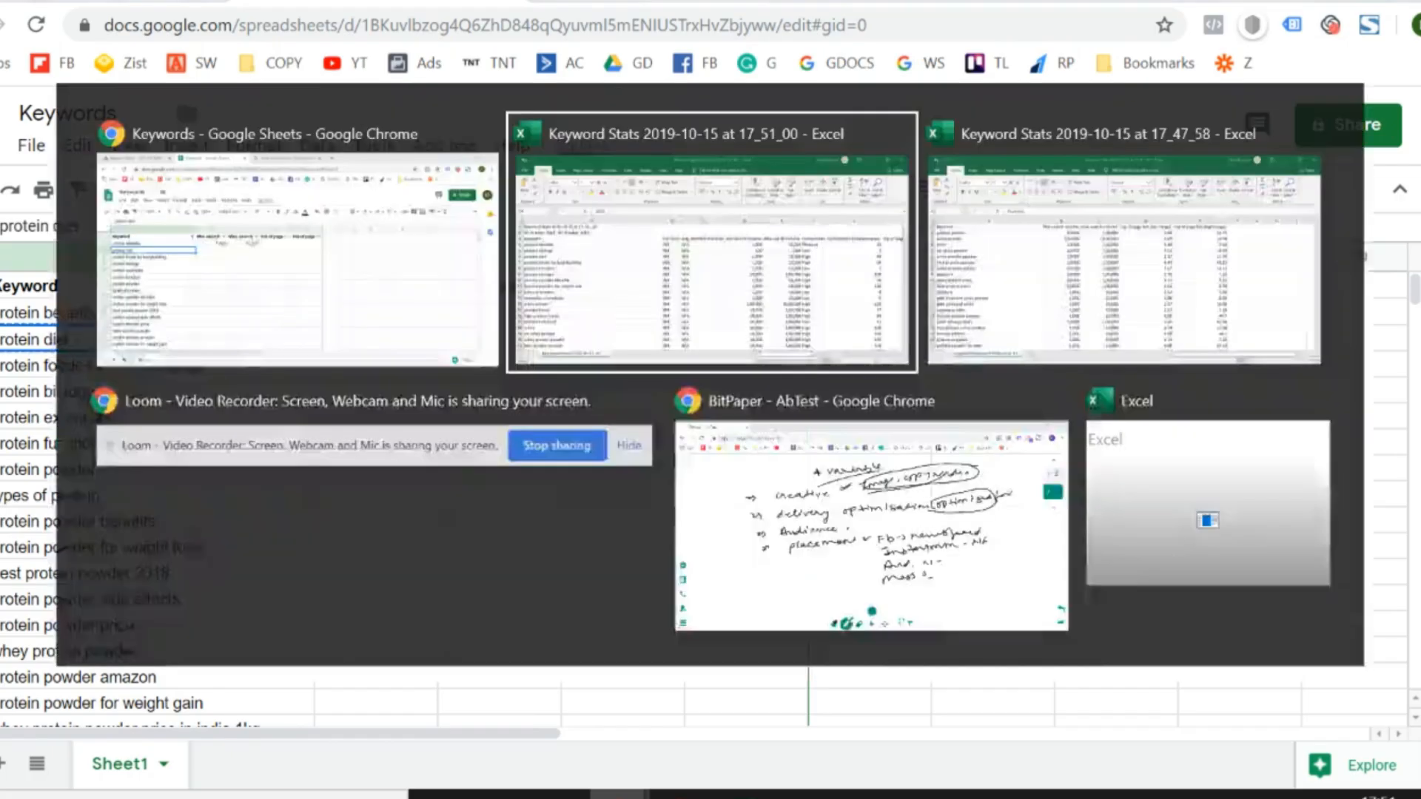
key("ctrl+f")
key("ctrl+v")
key("Return")
key("Return")
key("Escape")
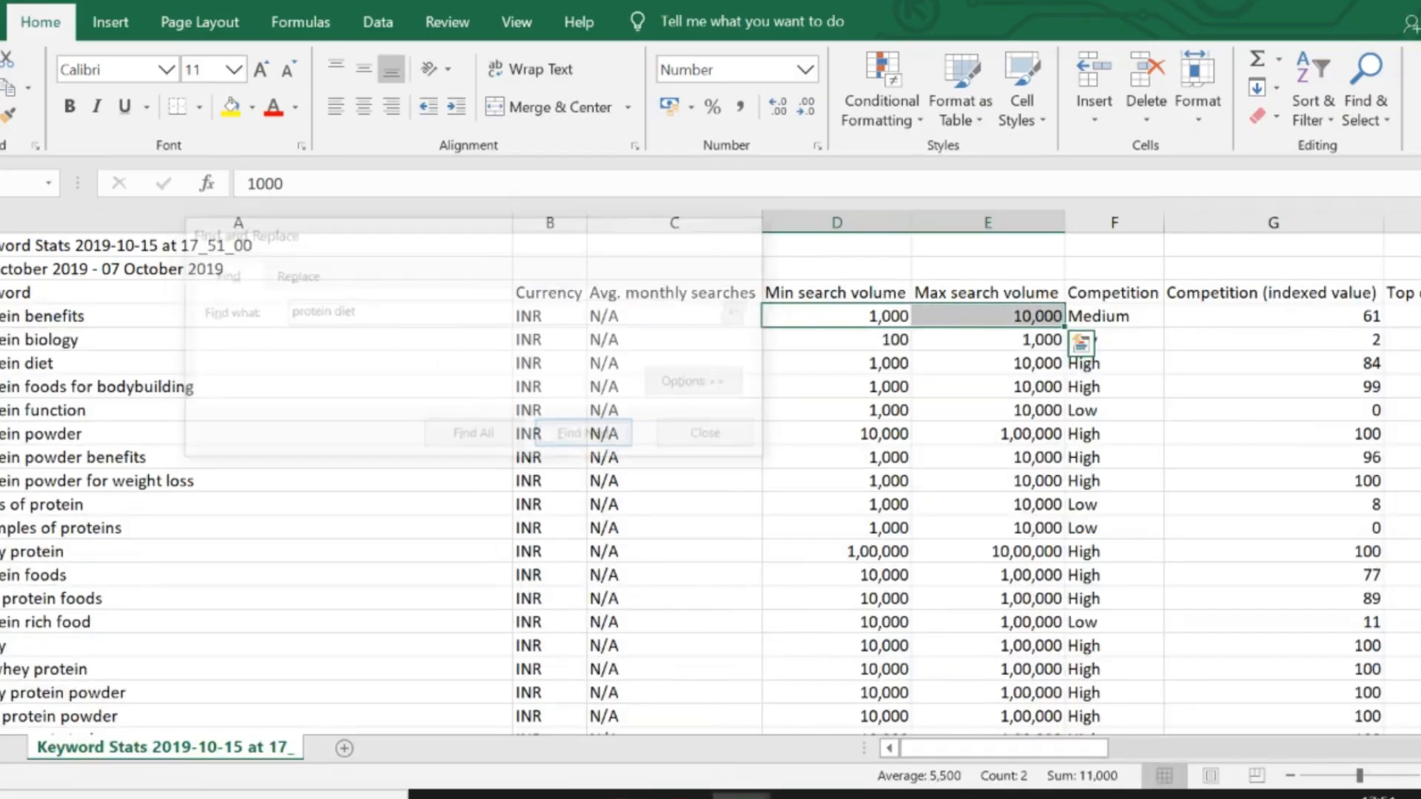
- Copy the min and max search volumes of "protein diet" (1,000 and 10,000) into its row of the Keywords sheet
key("Left")
key("Left")
key("Left")
key("Down")
key("Down")
key("Right")
key("Right")
key("Right")
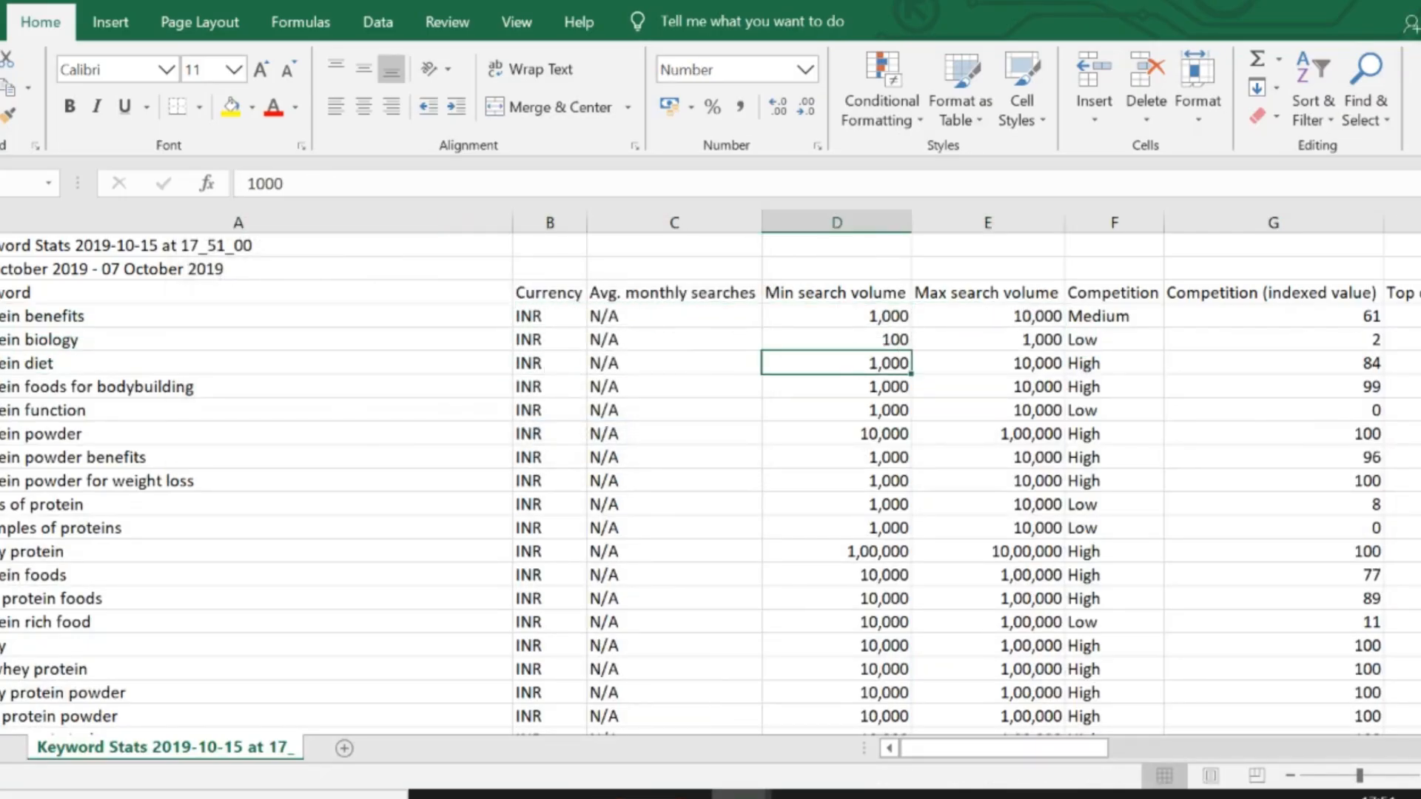
key("shift+Right")
key("ctrl+c")
key("alt+Tab")
key("Right")
key("ctrl+v")
- Copy the min and max search volumes of "protein foods for bodybuilding" (1,000 and 10,000) into its row of the Keywords sheet
key("Down")
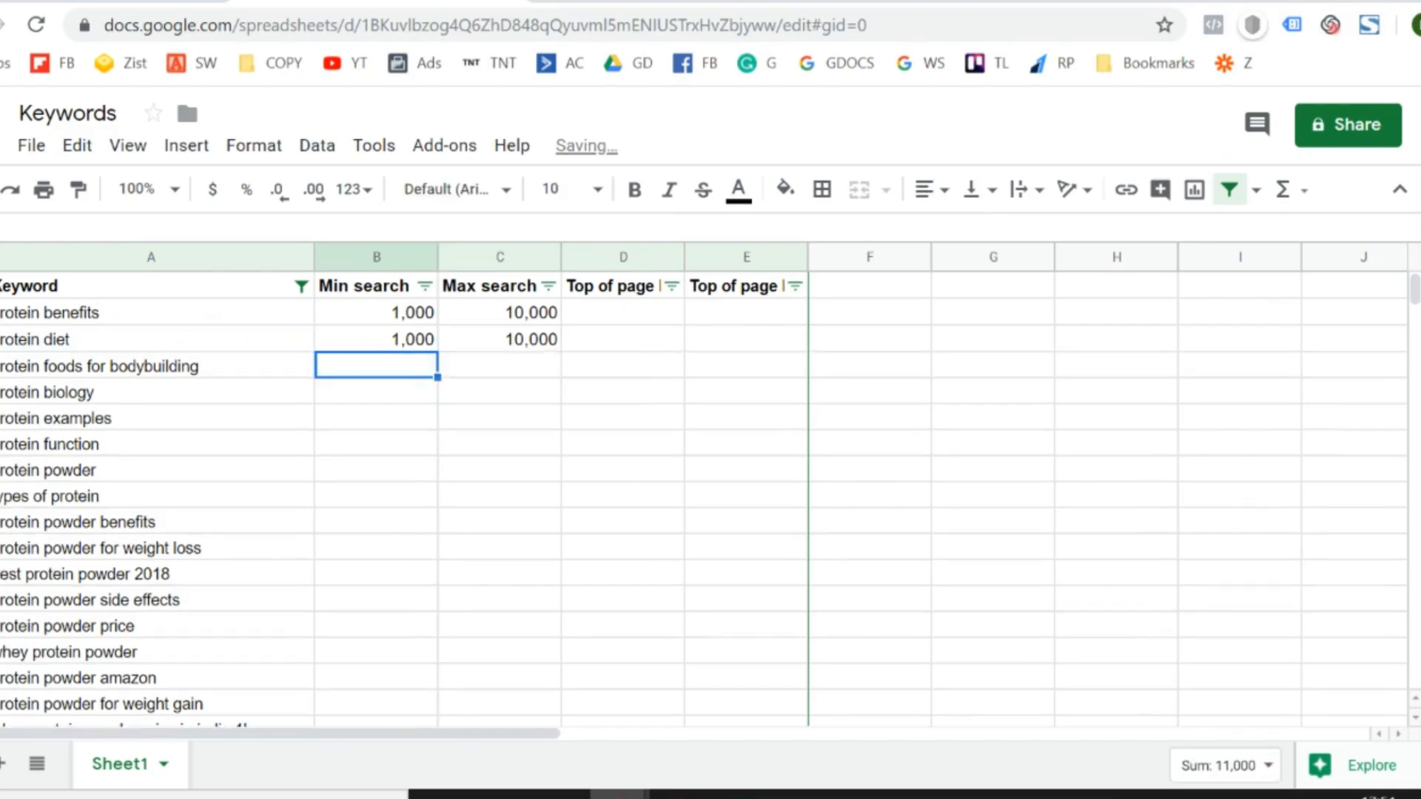
key("Left")
key("alt+Tab")
key("Left")
key("Left")
key("Left")
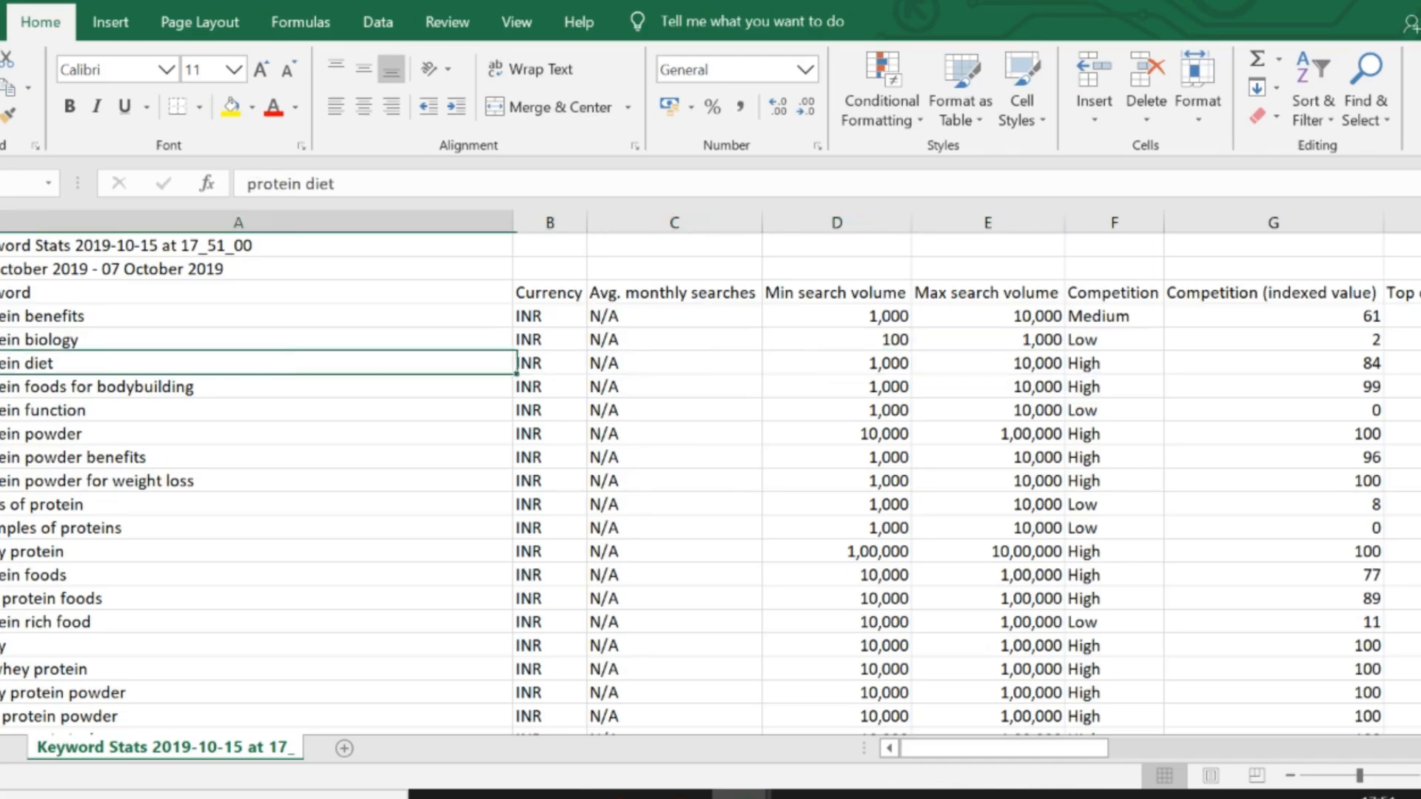
key("Down")
key("Right")
key("Right")
key("Right")
key("shift+Right")
key("ctrl+c")
key("alt+Tab")
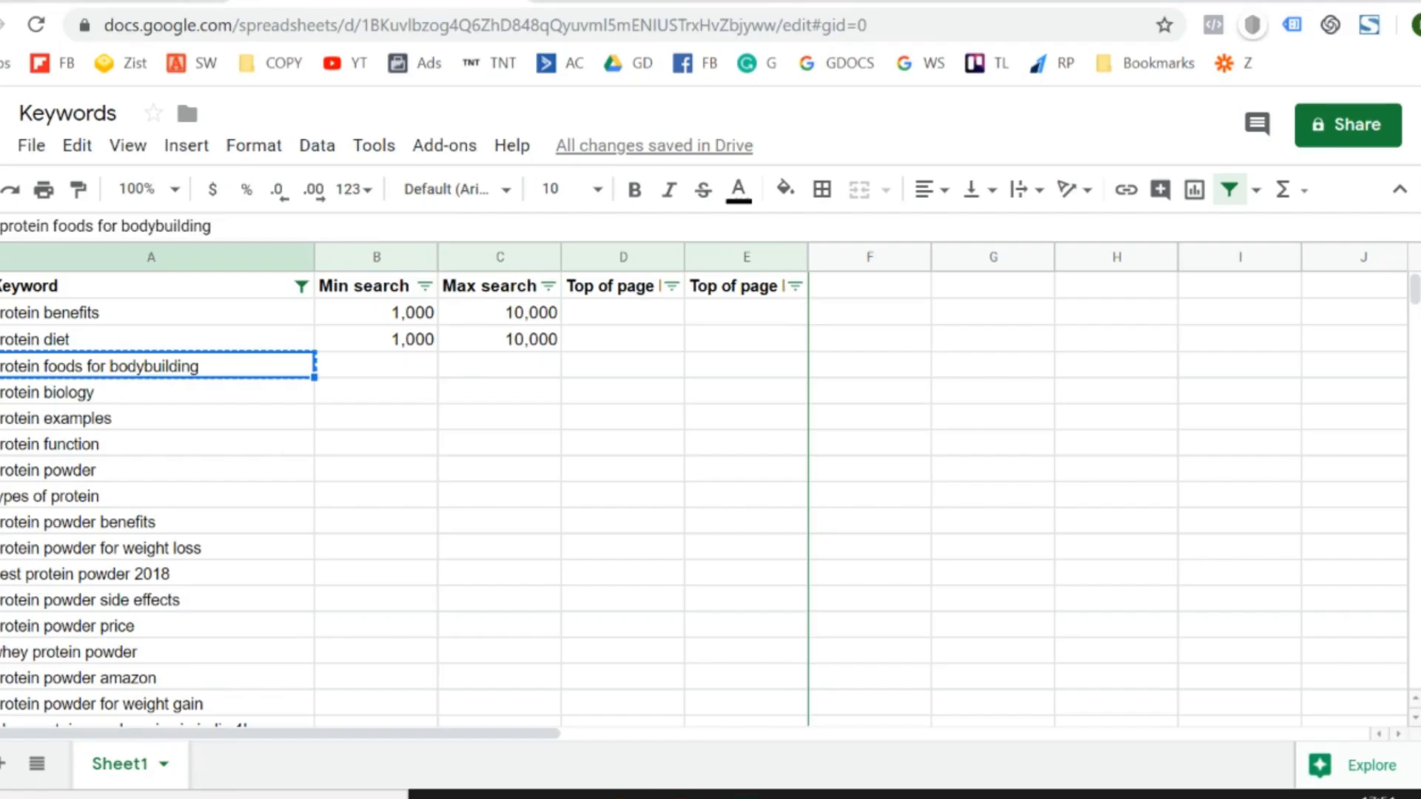
key("Right")
key("ctrl+v")
- Copy the min and max search volumes of "protein biology" (100 and 1,000) into its row of the Keywords sheet
key("Down")
key("alt+Tab")
key("Up")
key("Up")
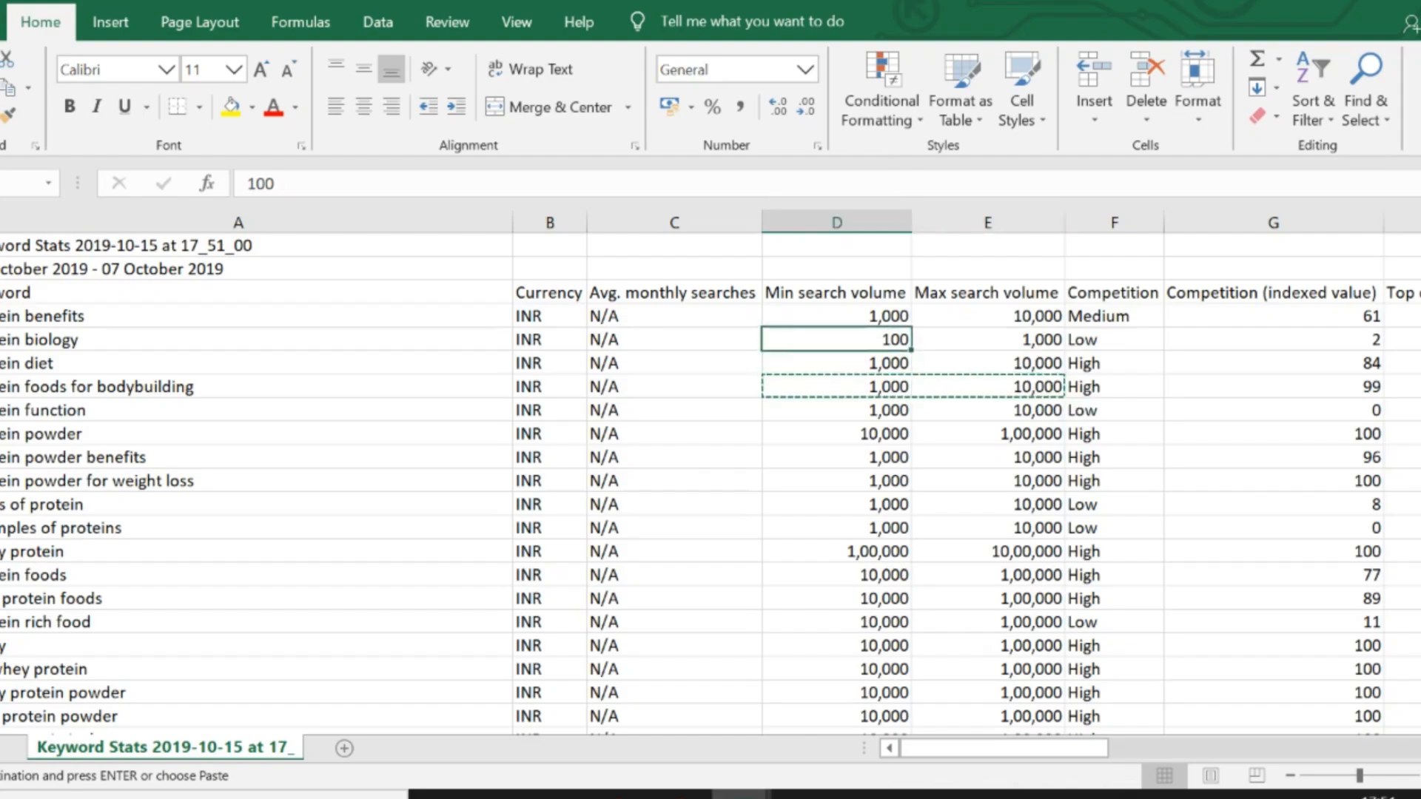
key("Left")
key("shift+Right")
key("alt+Tab")
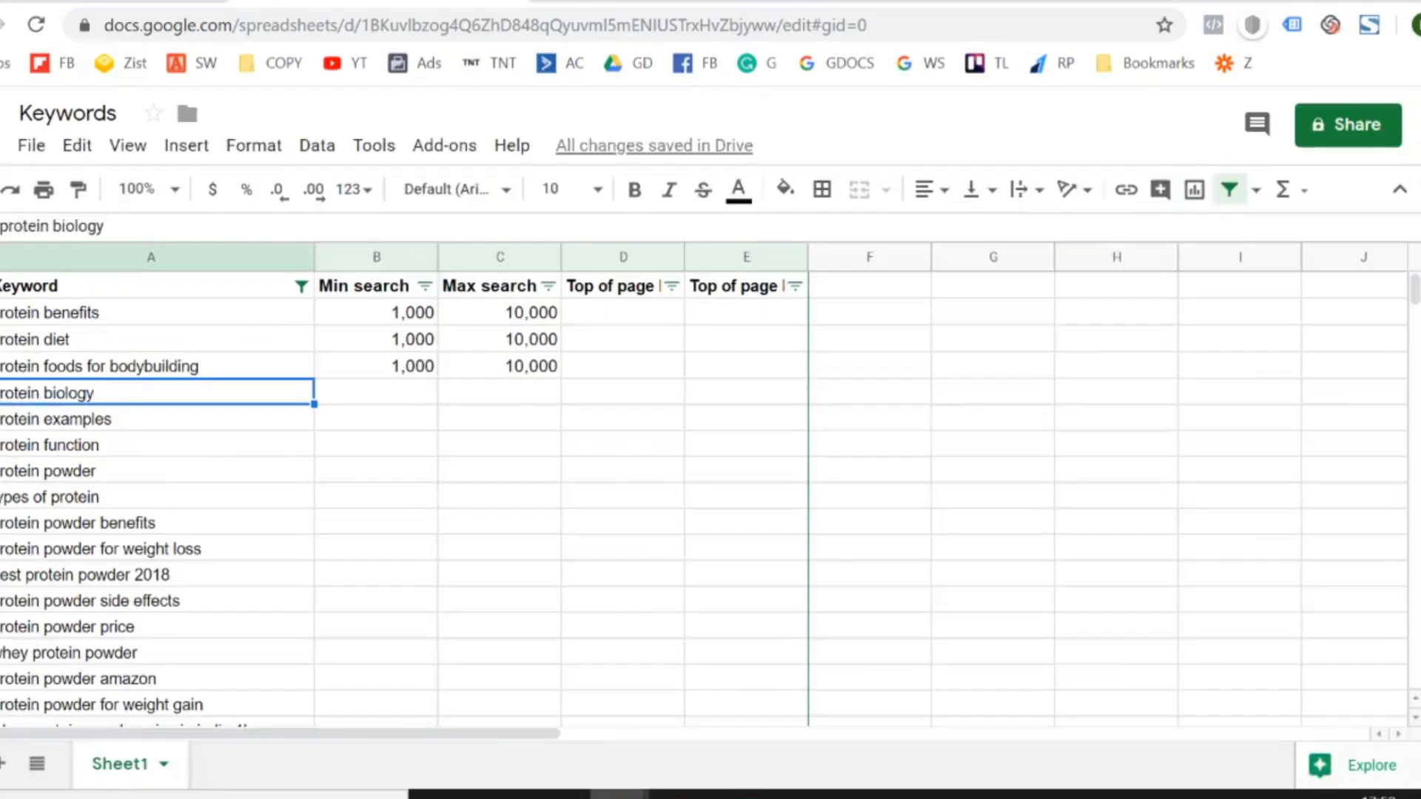
key("Right")
key("ctrl+v")
key("ctrl+z")
key("ctrl+v")
- Scan the first keyword rows of the stats workbook for "protein examples", the next keyword without volumes
key("Down")
key("Left")
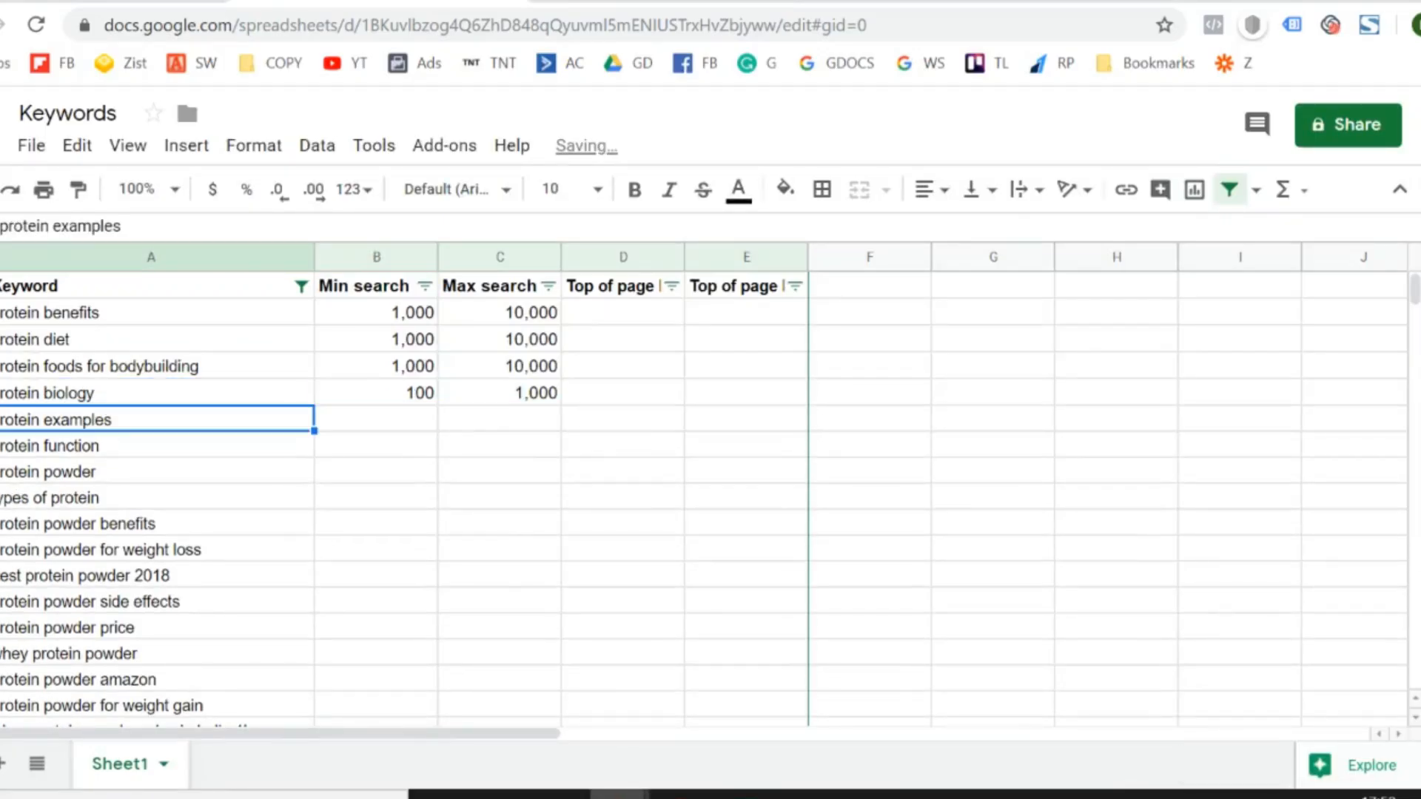
key("alt+Tab")
key("Down")
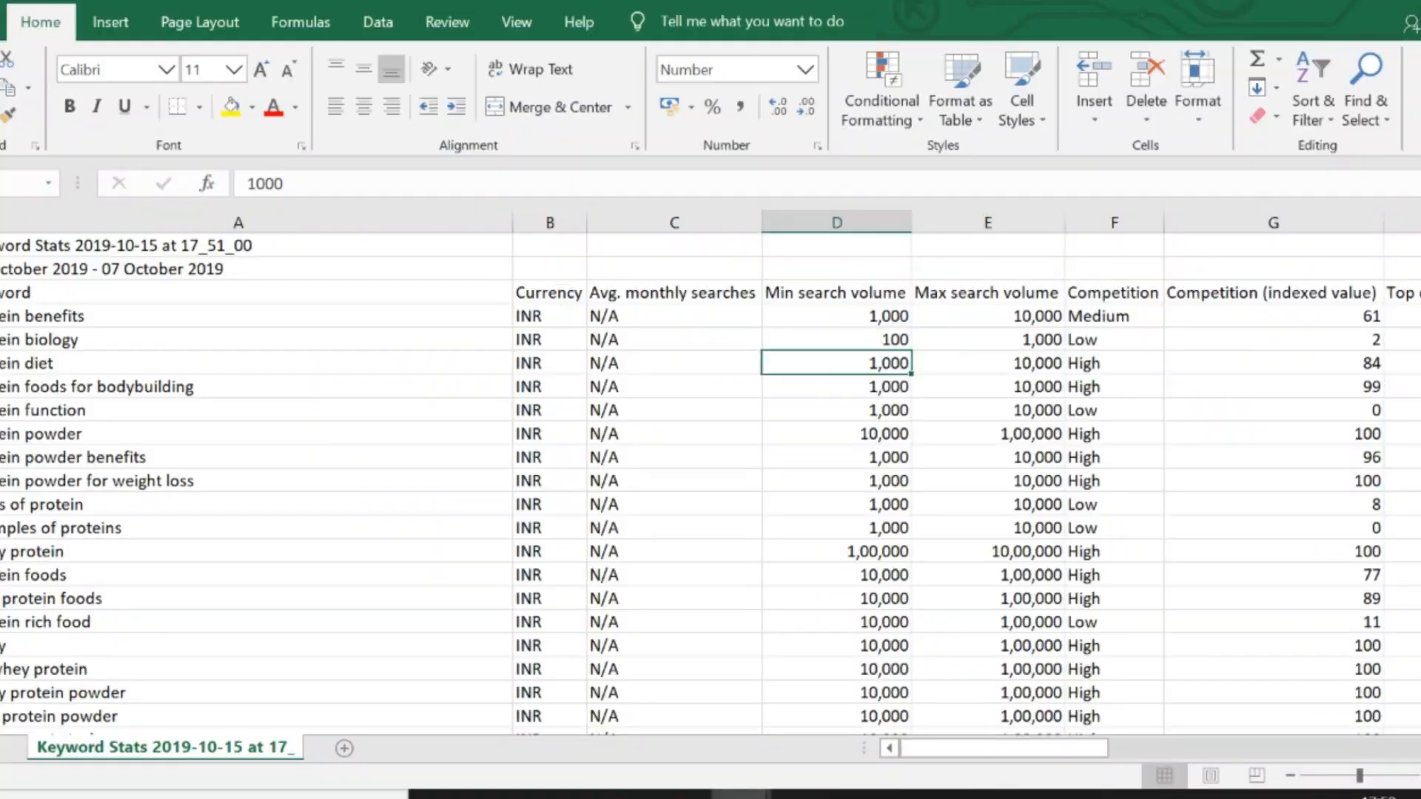
key("Left")
key("Left")
key("Left")
key("Down")
key("Down")
key("Down")
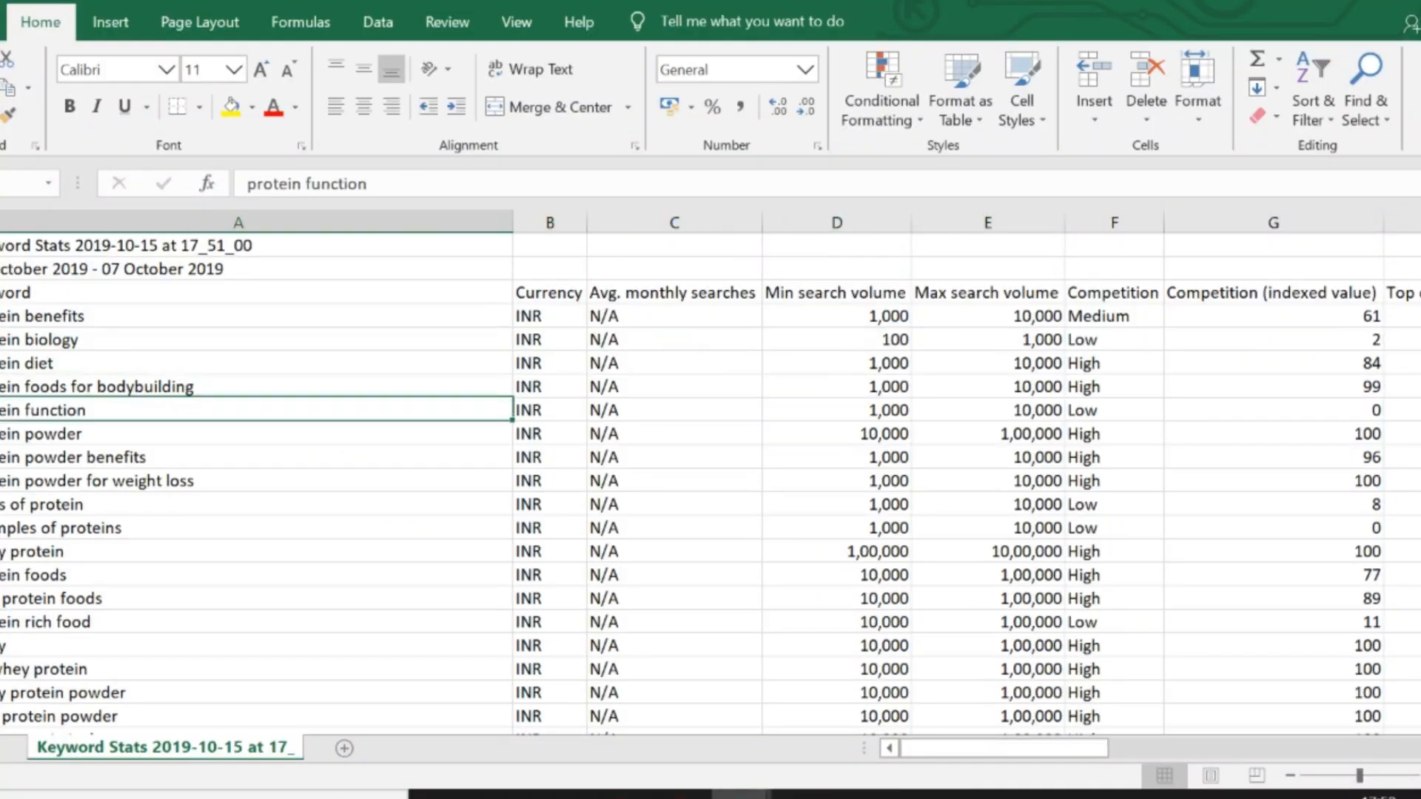
- Copy the keyword "protein examples" from the Keywords sheet and search for it in the stats workbook
key("alt+Tab")
key("ctrl+c")
key("alt+Tab")
key("ctrl+f")
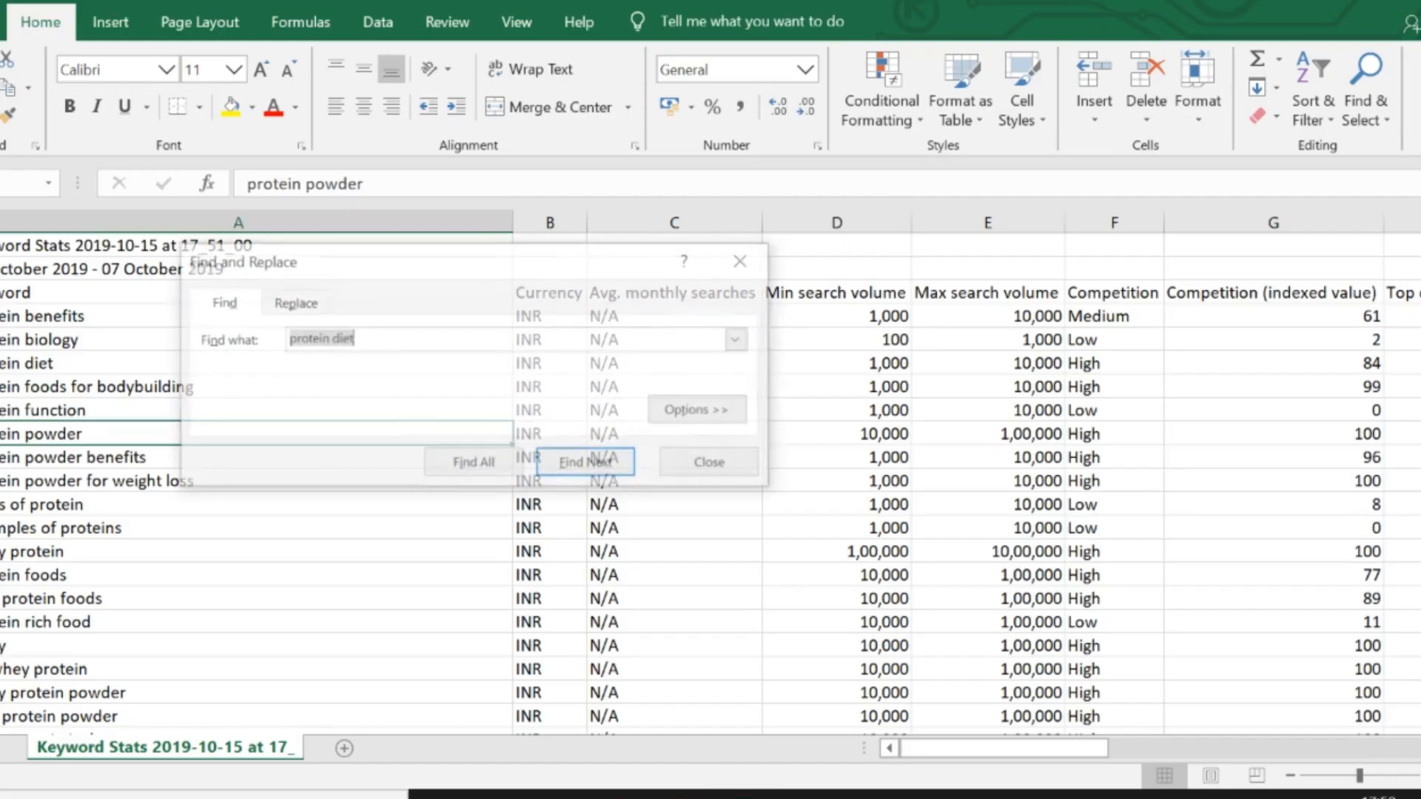
key("ctrl+v")
key("Return")
key("Escape")
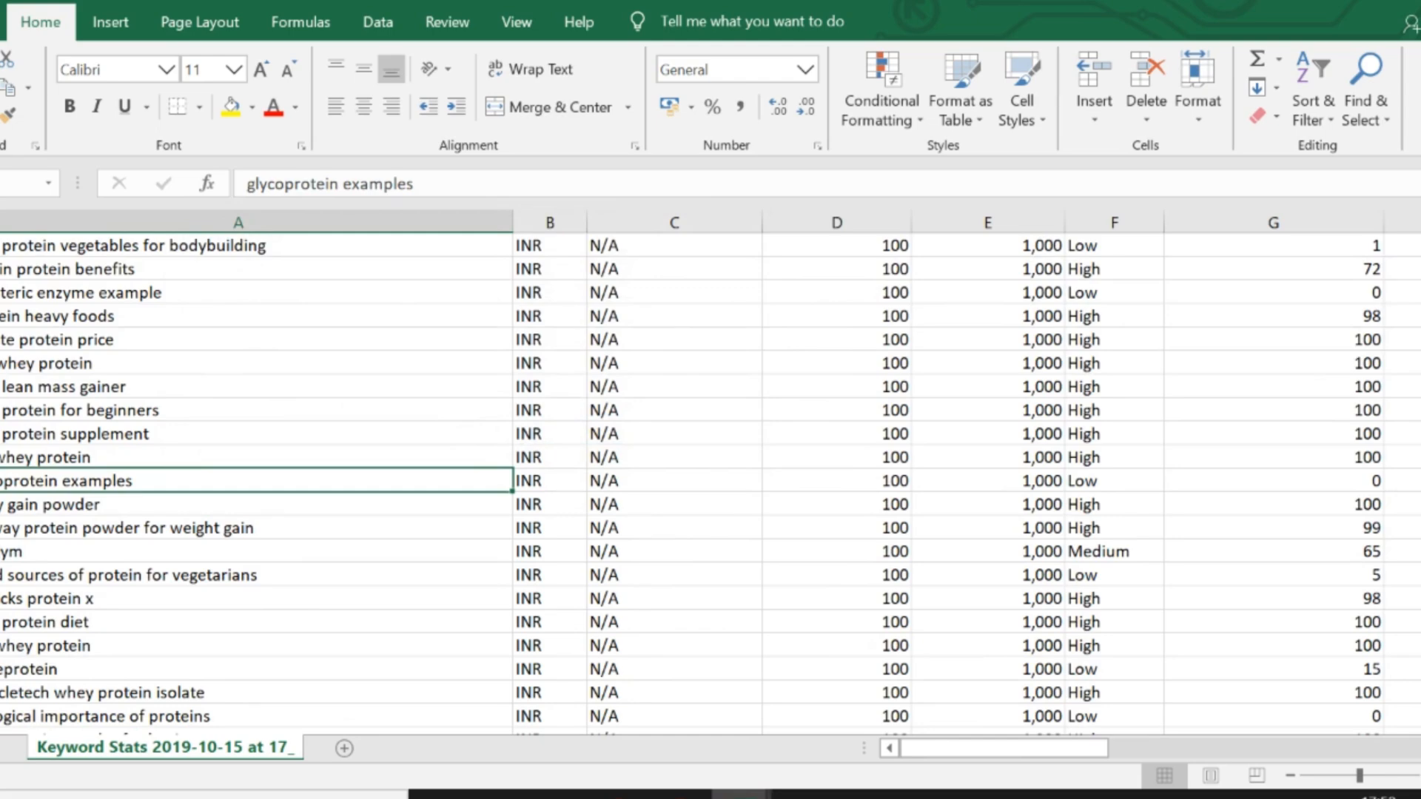
- Go through the matches for "protein examples" in the stats workbook to look for a row with exactly that keyword
key("ctrl+f")
key("Return")
key("Return")
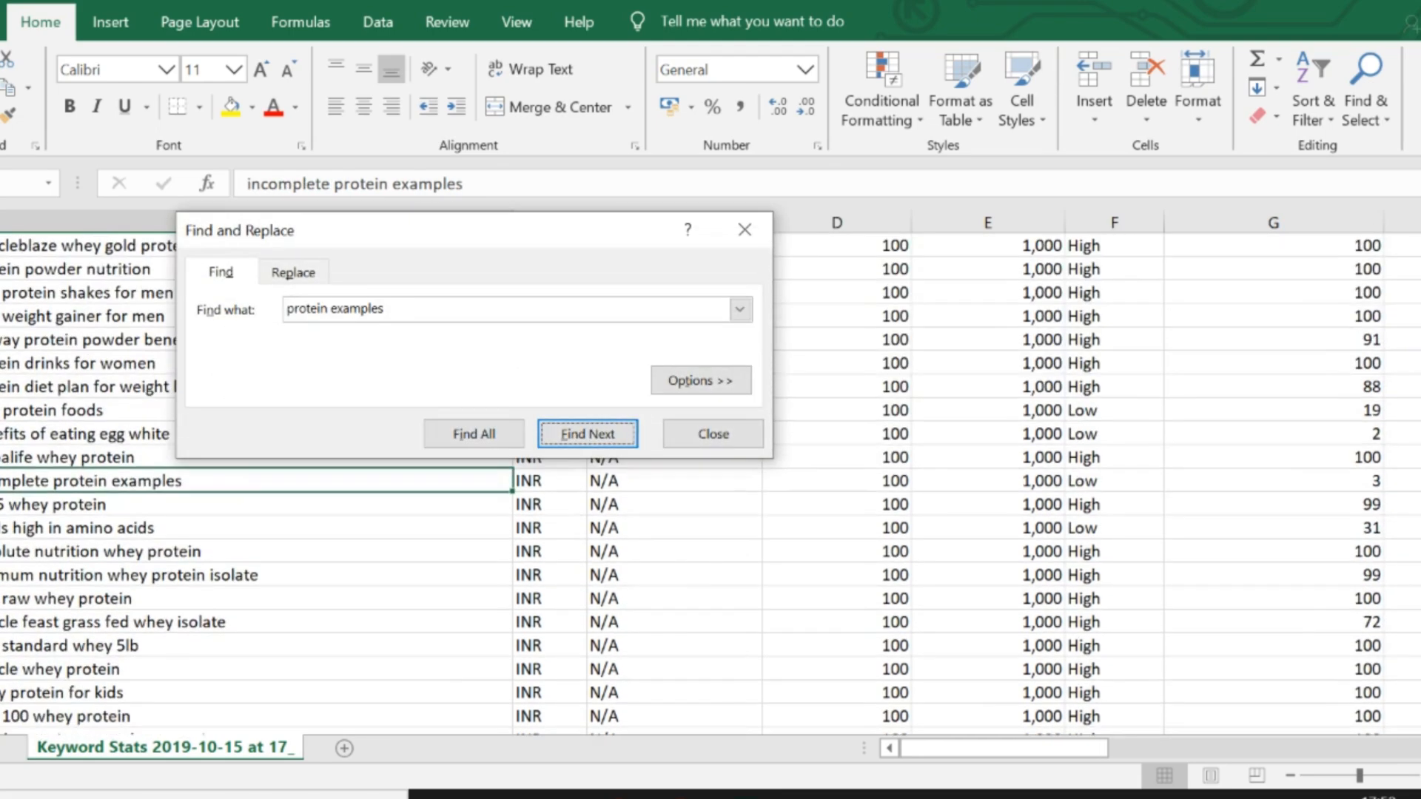
key("Return")
key("Return")
key("Return")
key("Return")
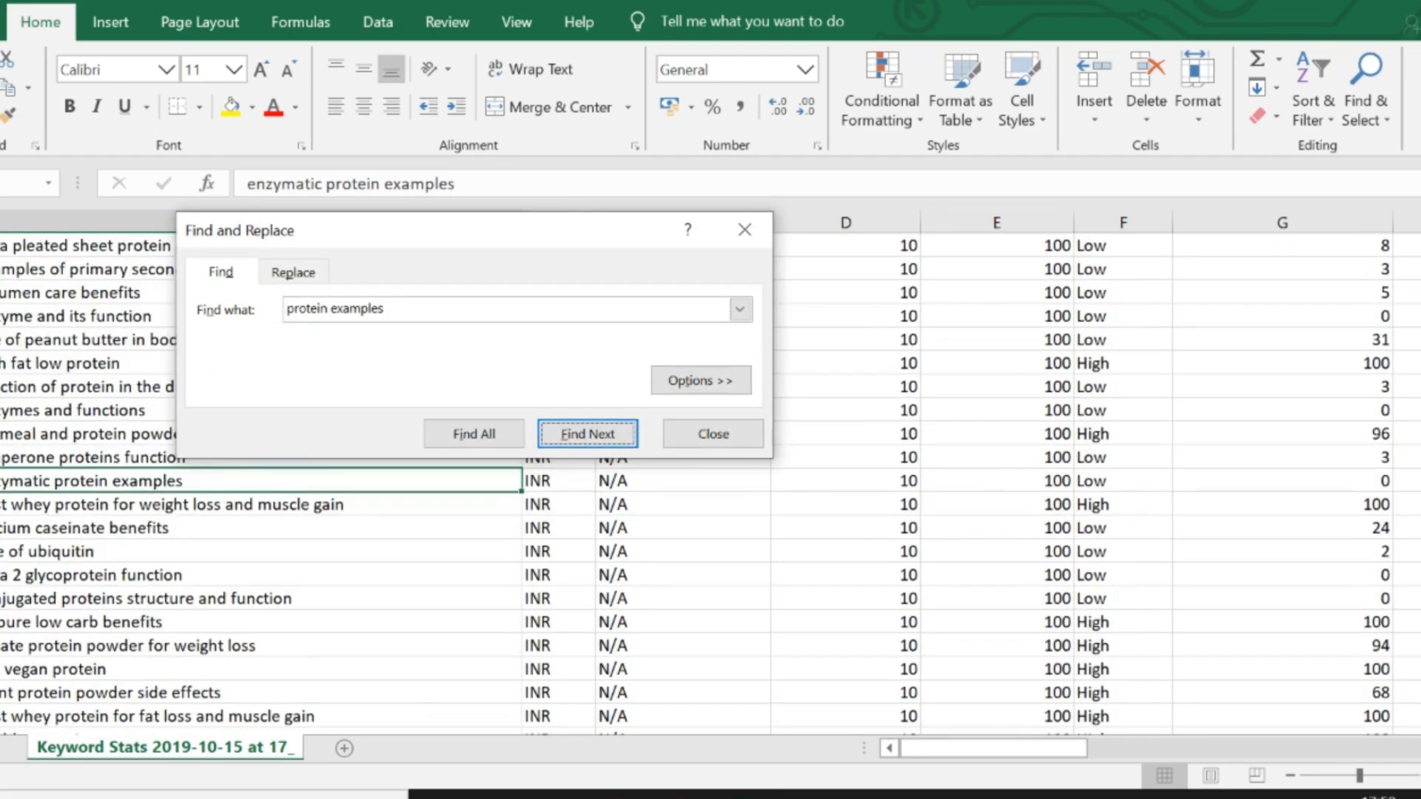
key("Return")
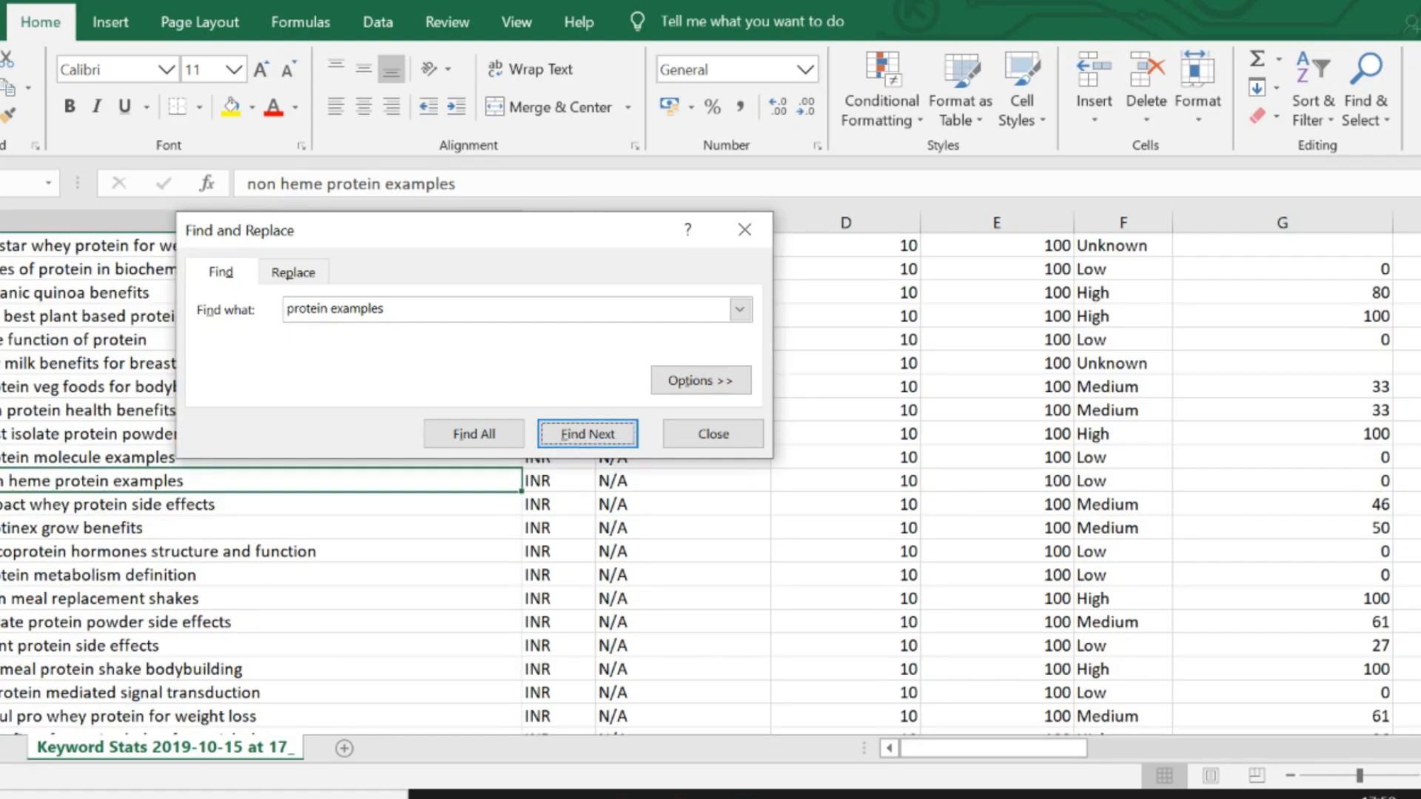
key("Return")
key("Return")
key("Return")
key("Return")
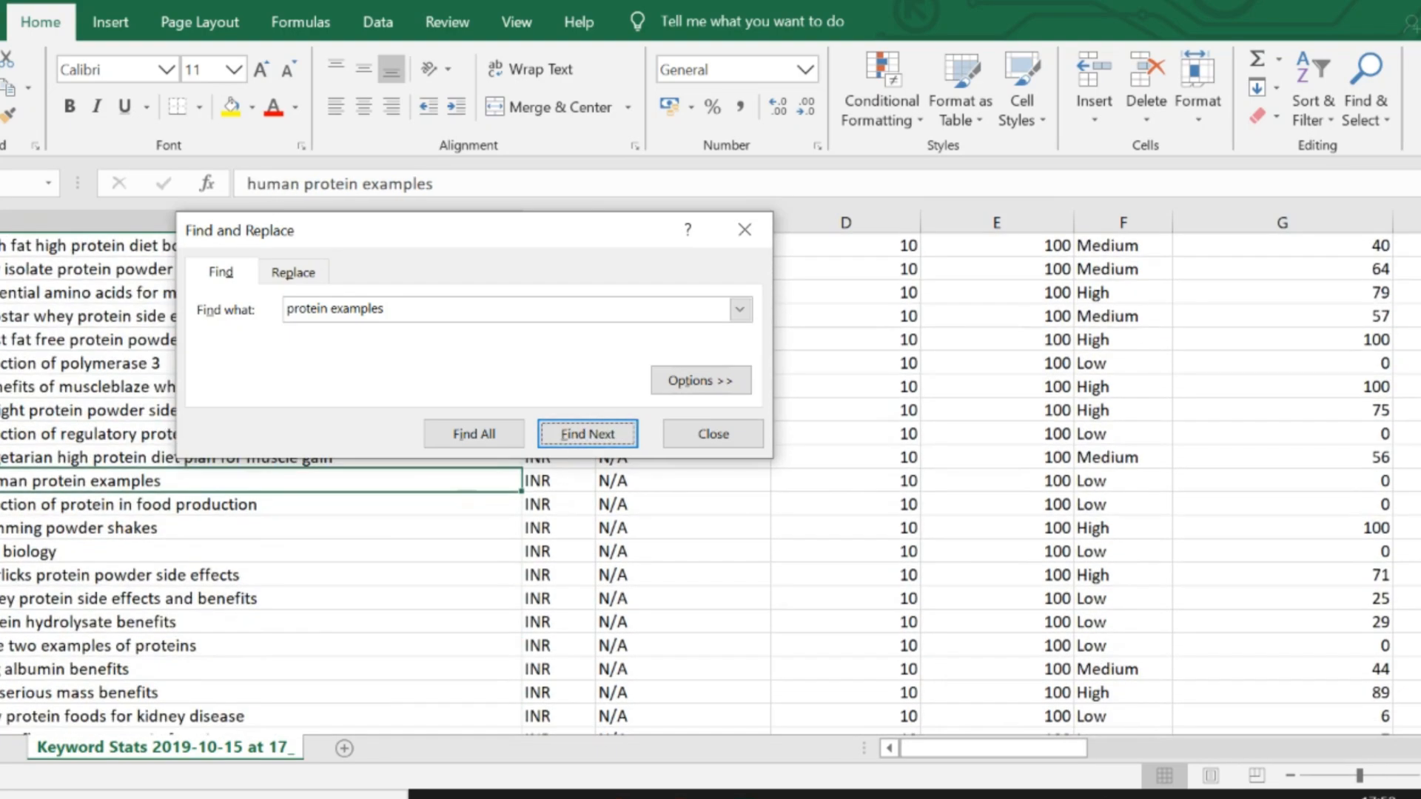
key("Return")
key("Return")
key("Return")
key("Return")
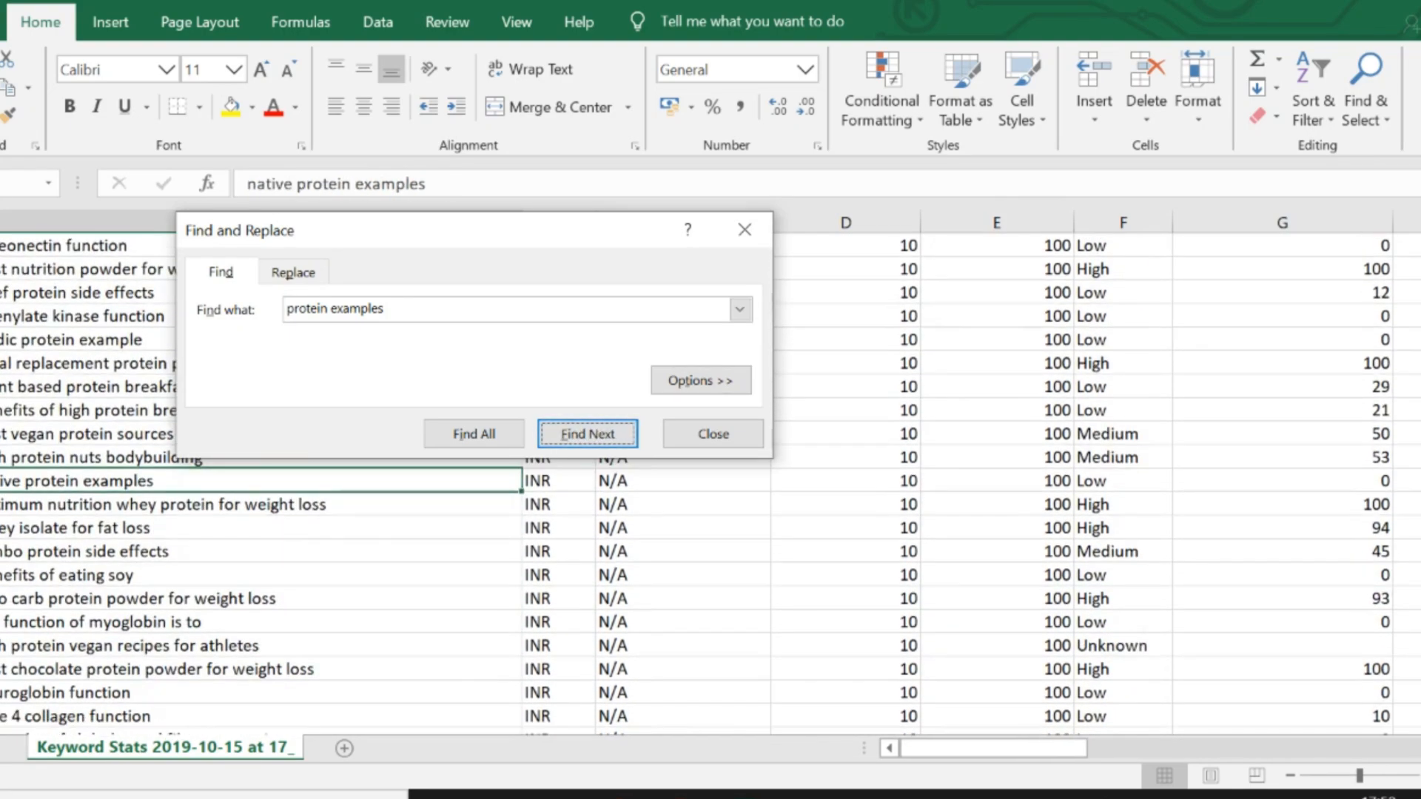
key("Return")
key("Return")
key("Return")
key("Return")
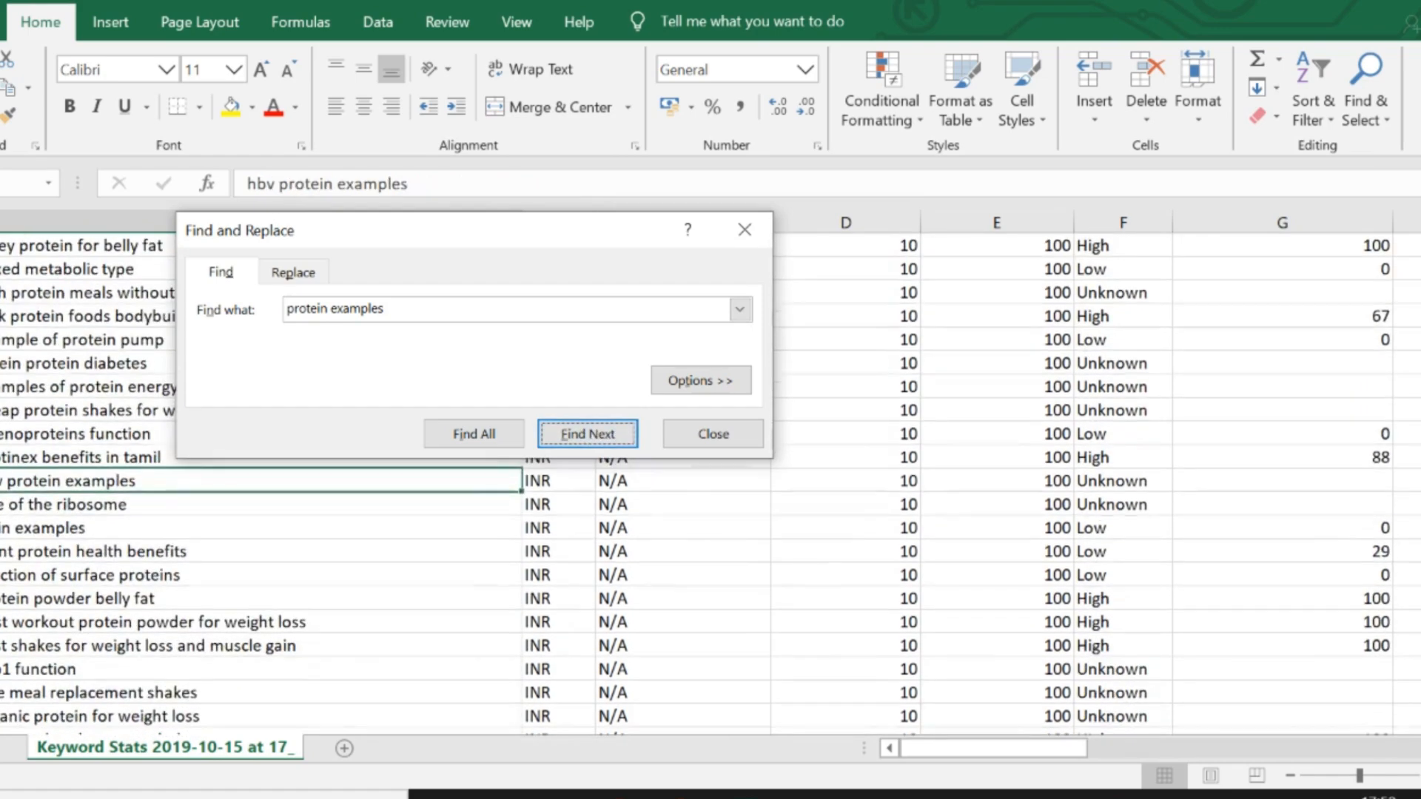
key("Return")
key("Return")
key("Return")
key("Return")
key("Return")
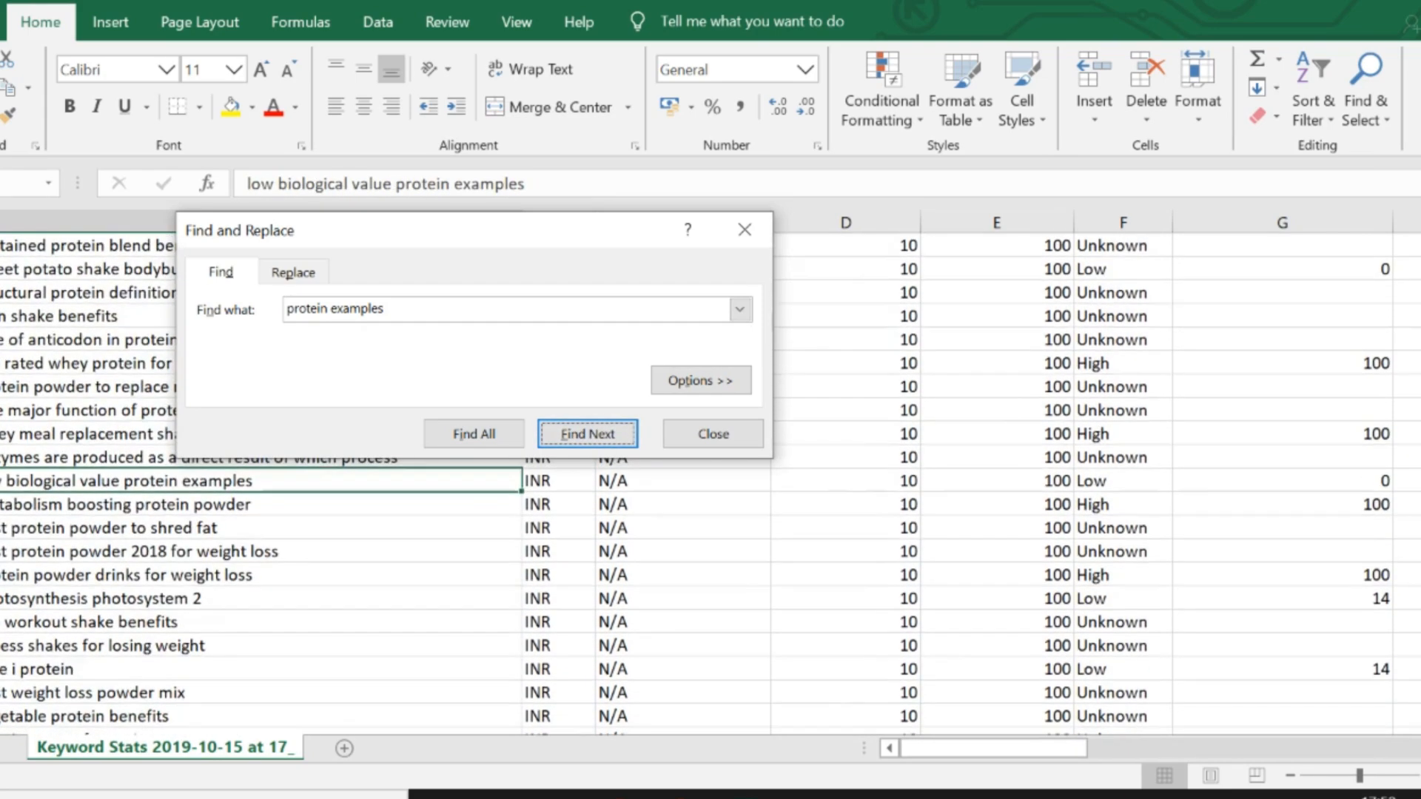
key("Return")
key("Return")
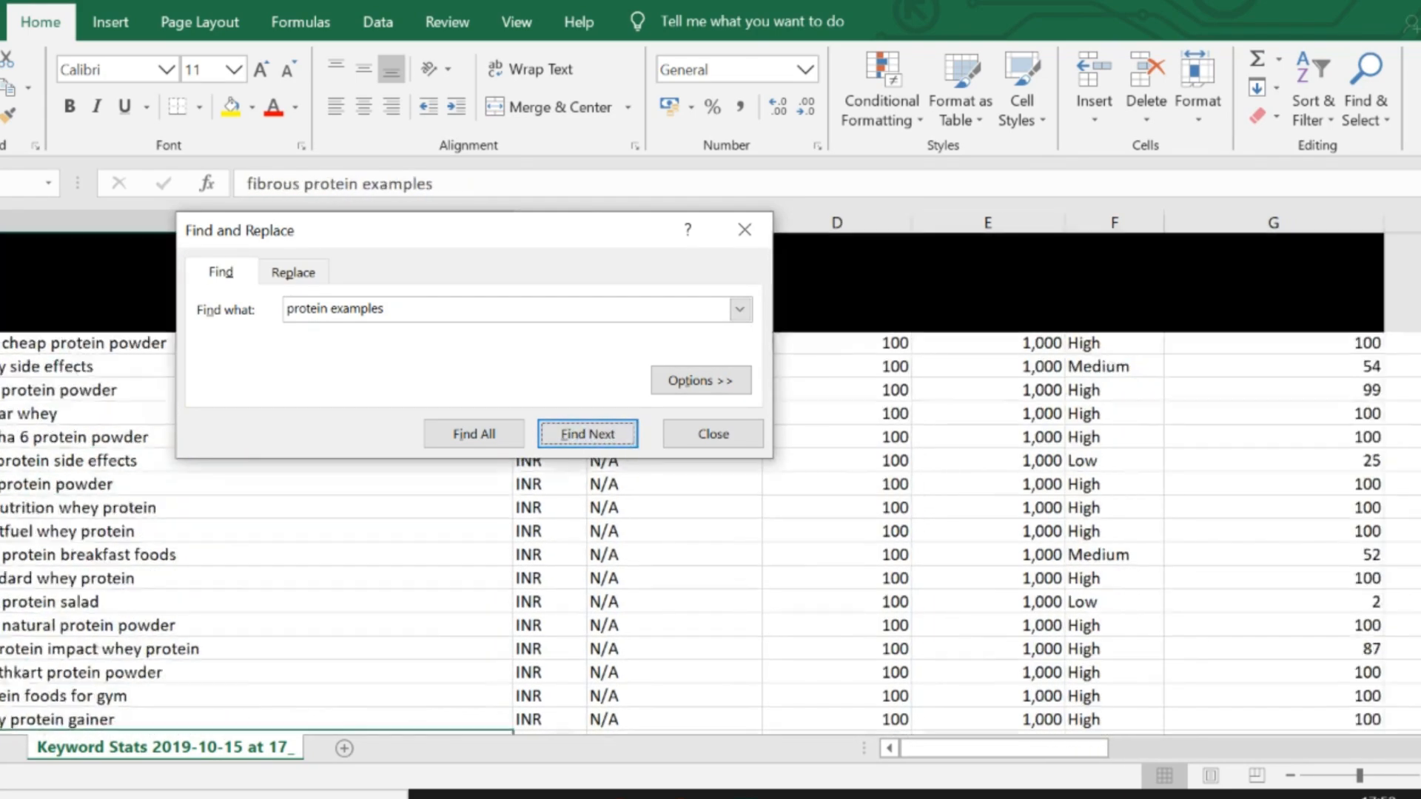
key("Return")
key("Escape")
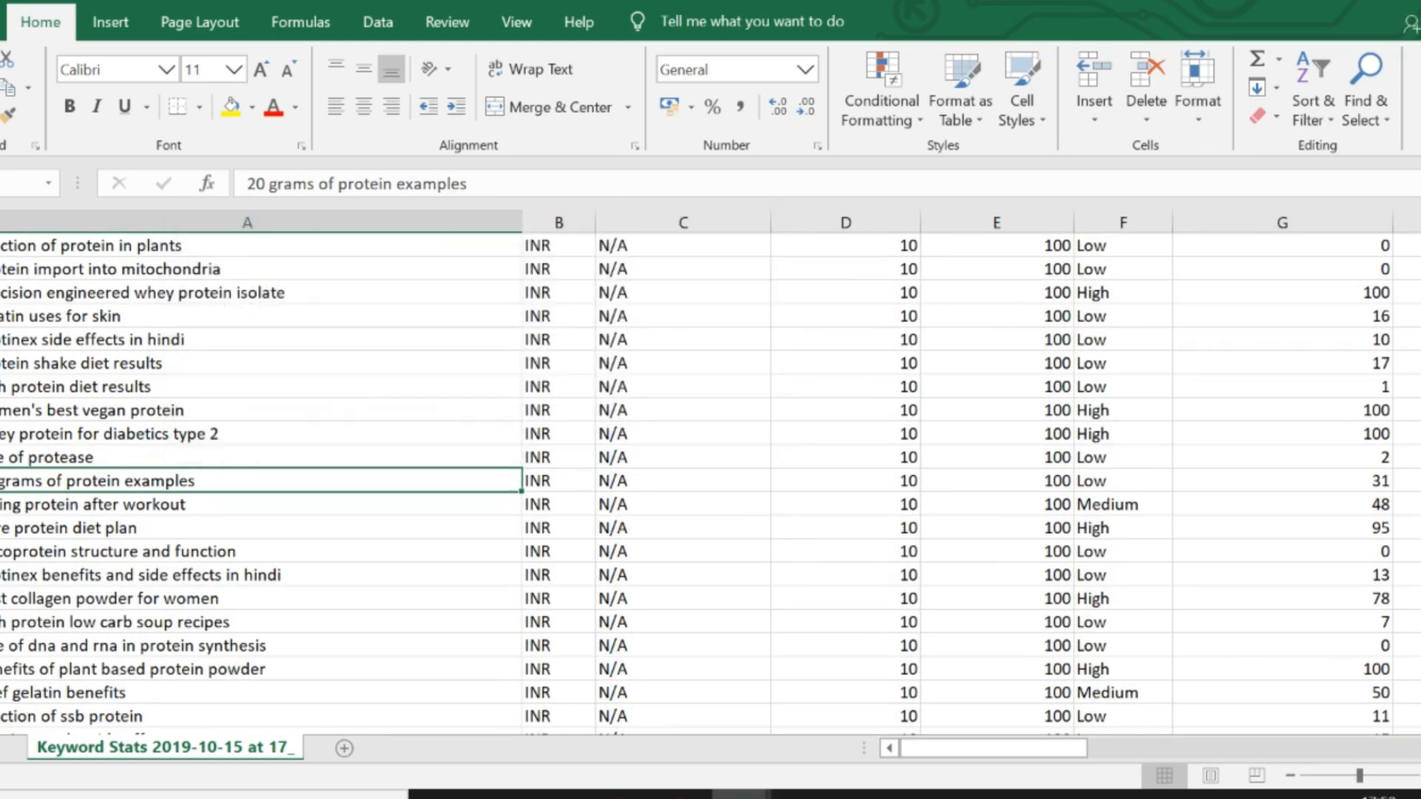
- Check the first keyword rows of the stats workbook for "protein examples" and return to the Keywords sheet
key("ctrl+Home")
key("Down")
key("Down")
key("Down")
key("Down")
key("Down")
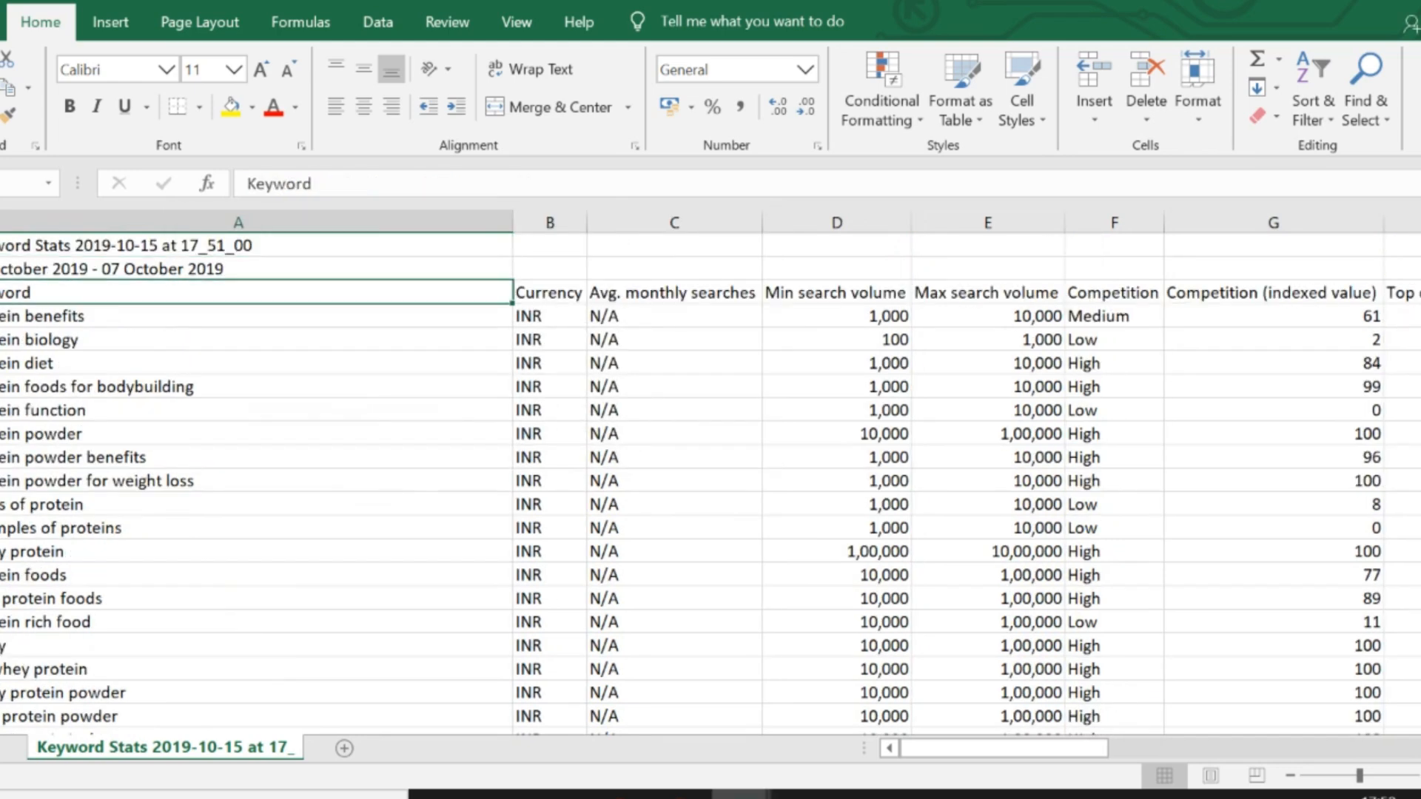
key("Down")
key("Down")
key("Down")
key("Down")
key("Down")
key("Down")
key("Down")
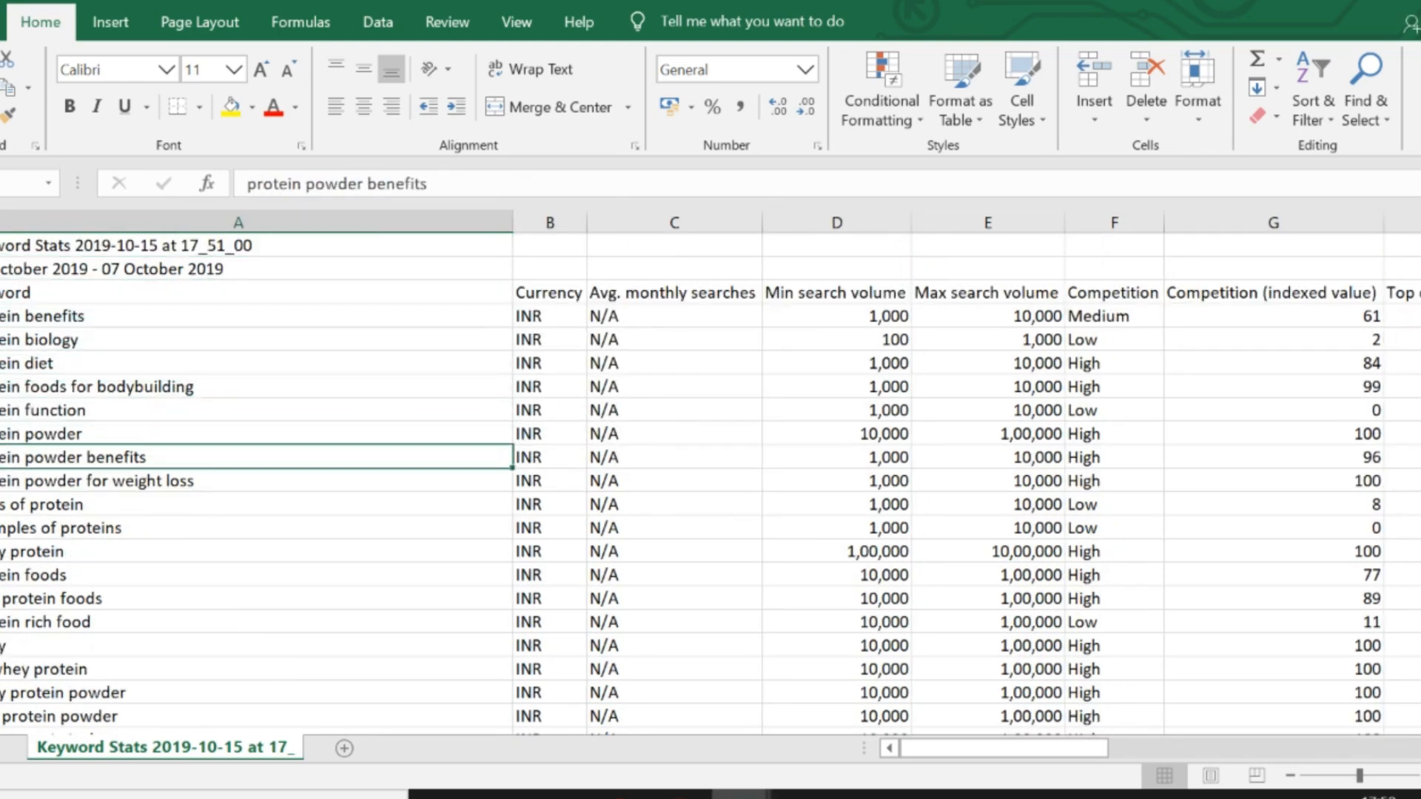
key("ctrl+c")
key("alt+Tab")
- Copy the keyword "protein function" from the Keywords sheet and search for it in the stats workbook
key("Right")
key("Down")
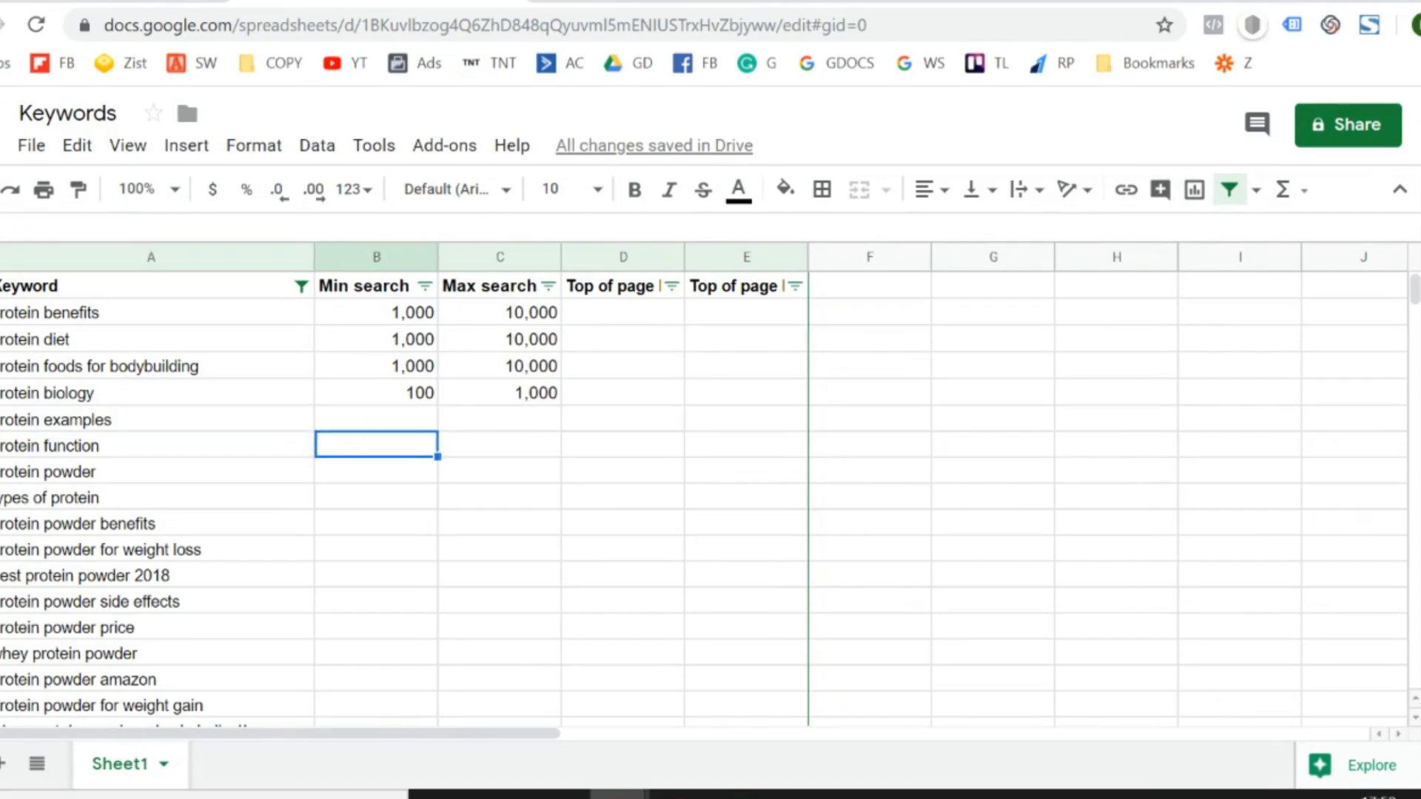
key("Left")
key("ctrl+c")
key("alt+Tab")
key("ctrl+f")
key("ctrl+v")
key("Return")
key("Return")
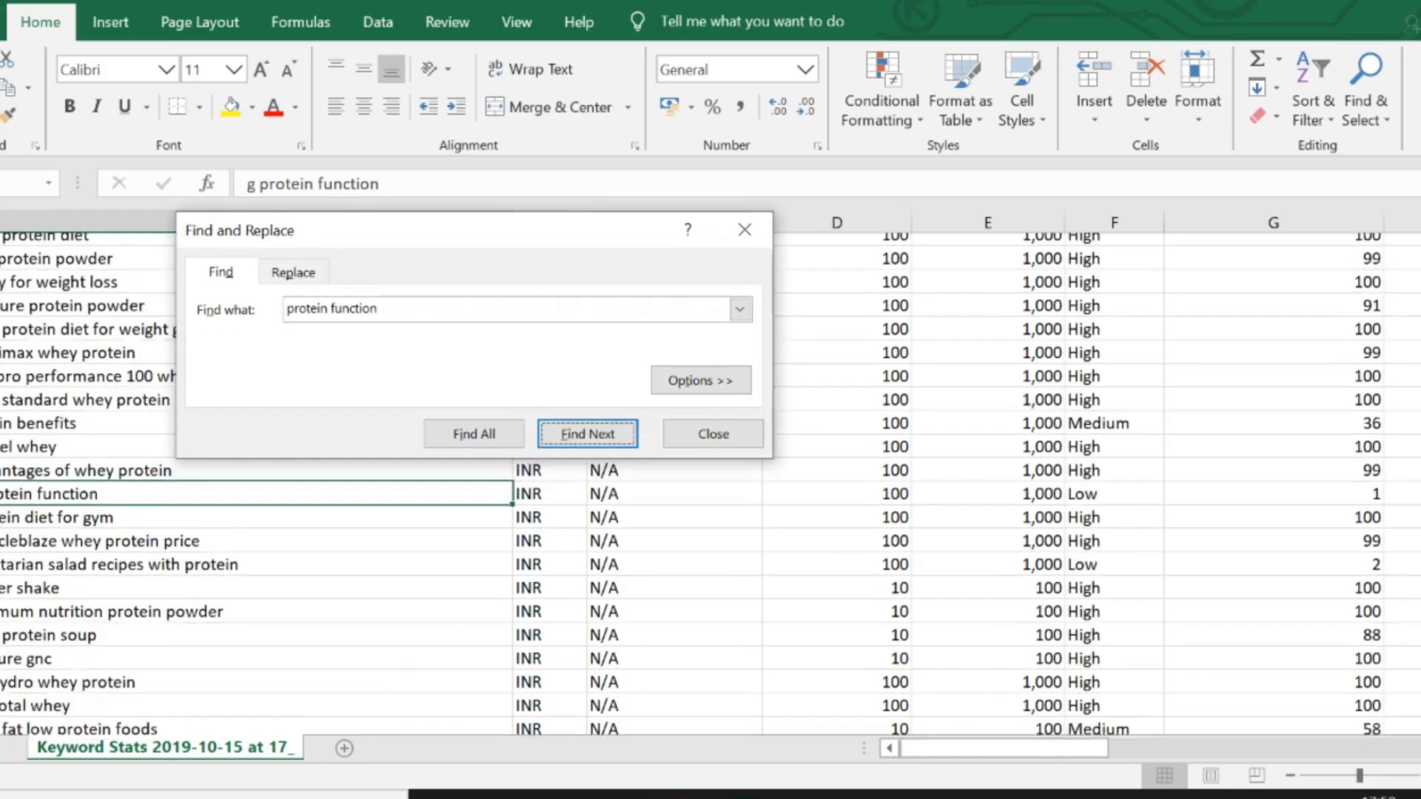
key("Return")
key("Return")
key("Return")
key("Return")
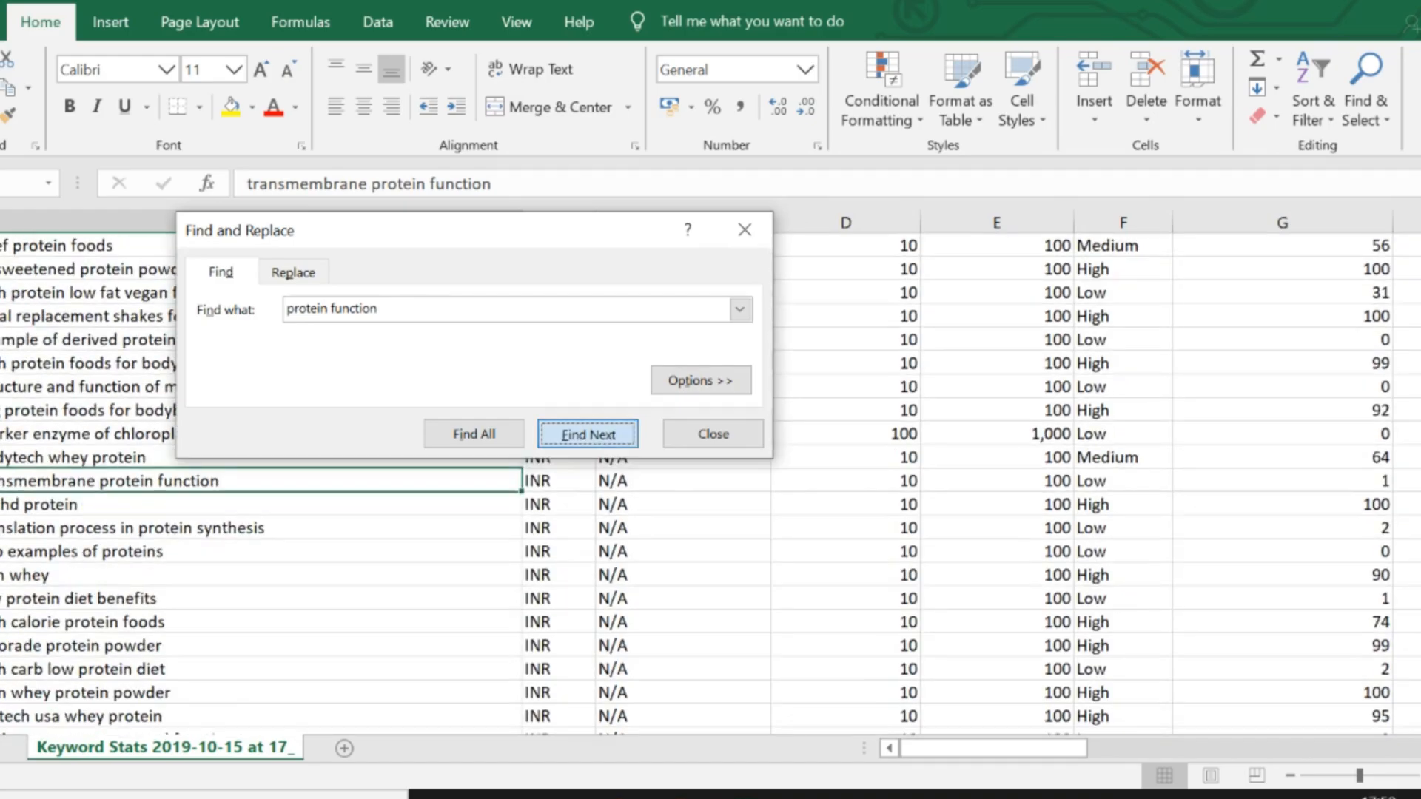
key("Return")
key("Escape")
key("alt+Tab")
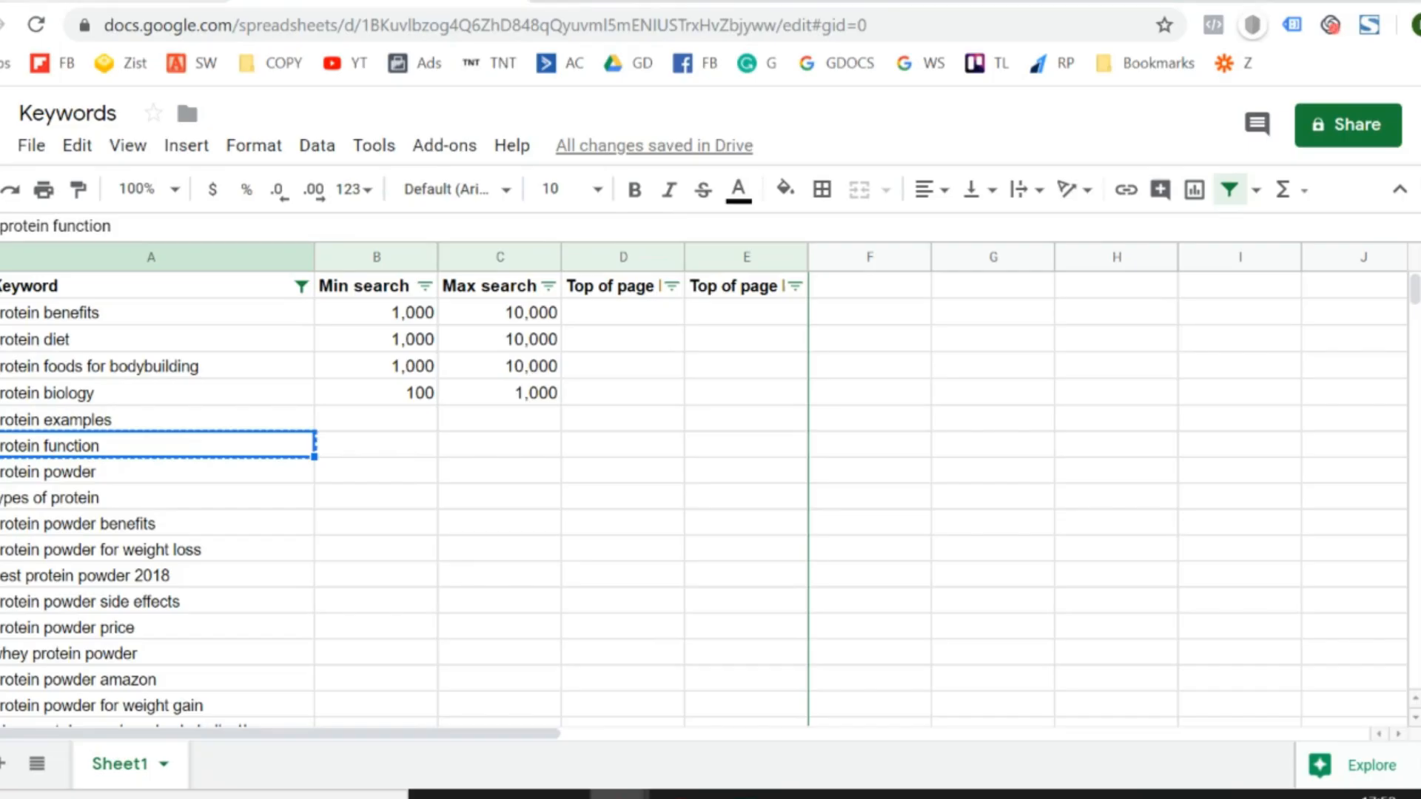
- Check the Keyword Planner list, and enter a min search volume of 100 and max of 1000 for "protein function" in the Keywords sheet
key("ctrl+shift+Tab")
scroll(372, 523, "down", 1)
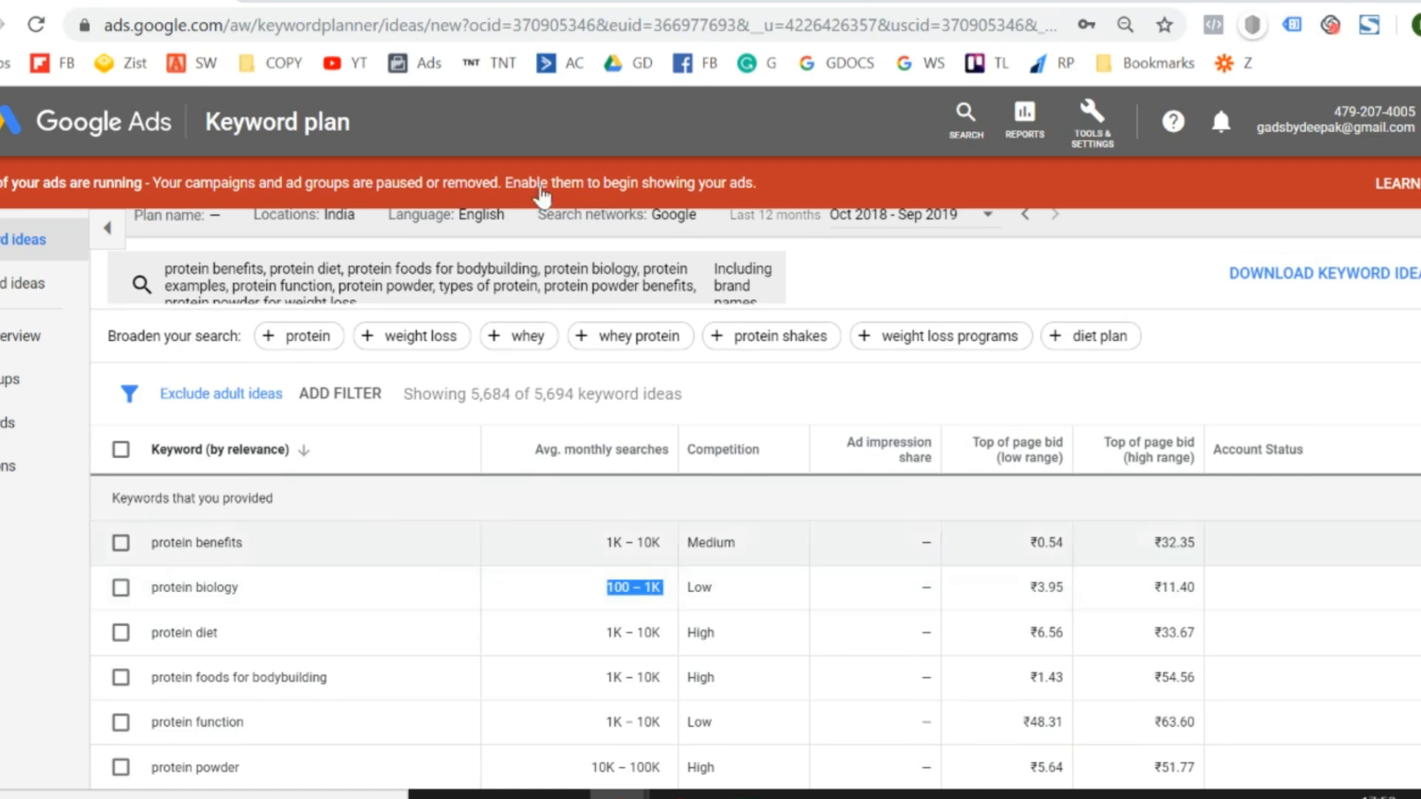
key("ctrl+Tab")
key("Right")
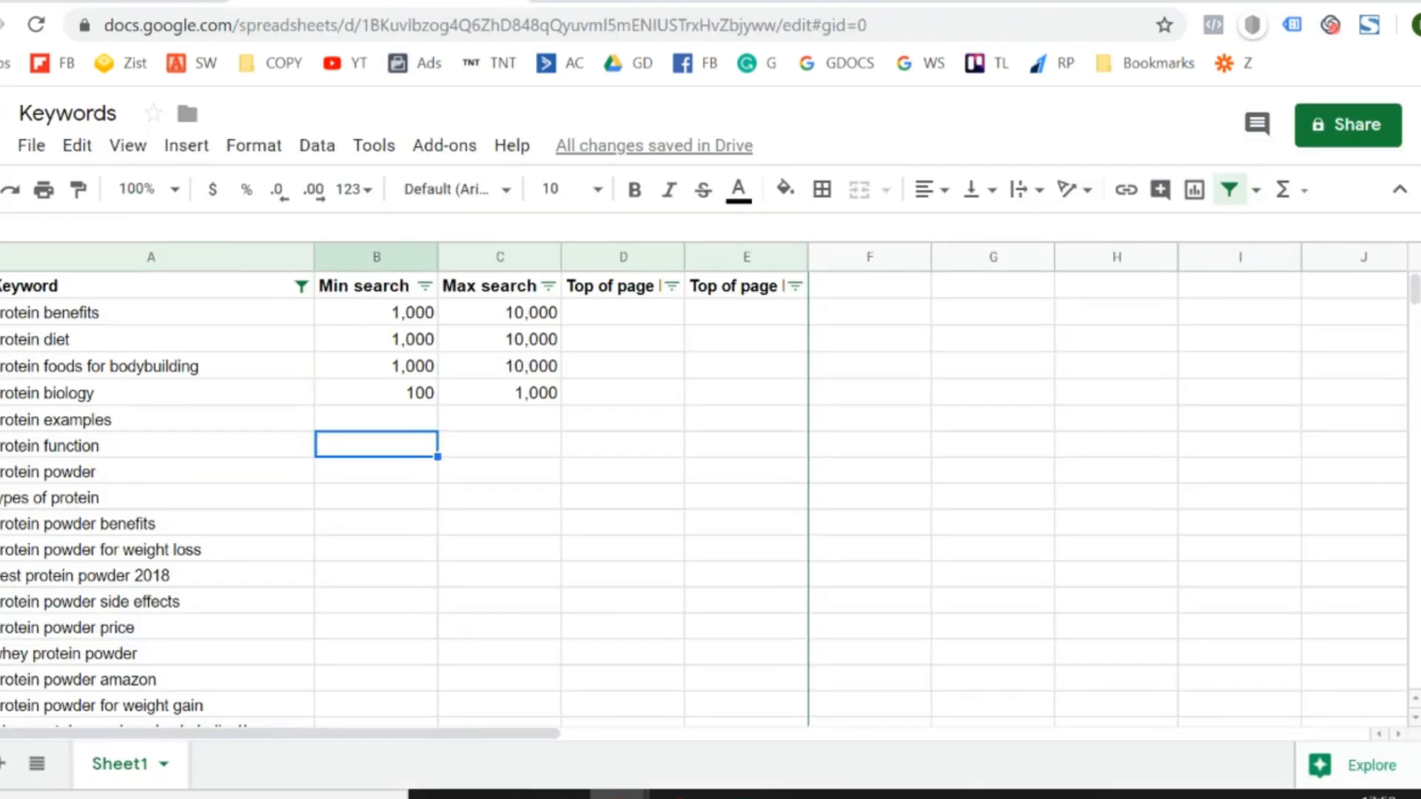
type("100")
key("Right")
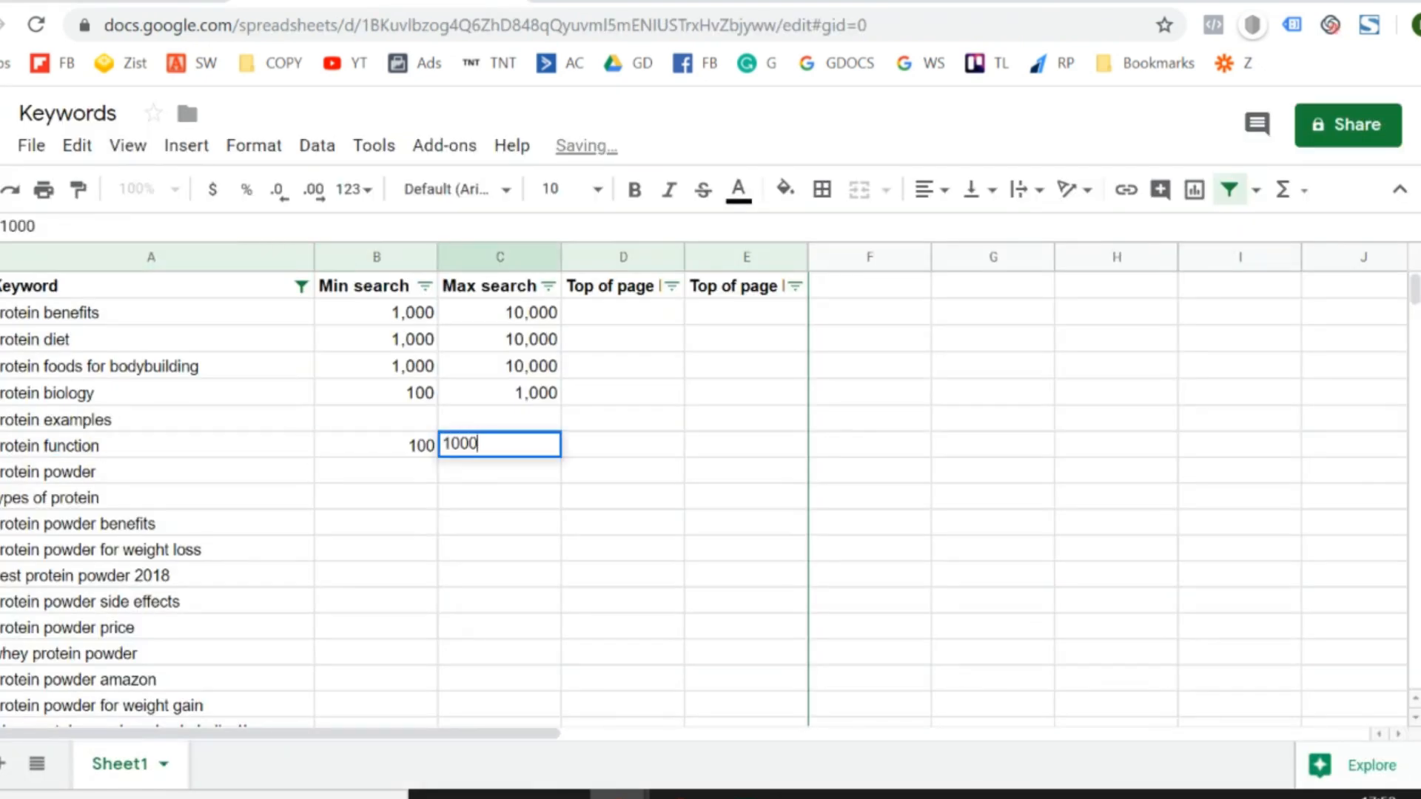
type("1000")
key("Return")
- Look up the average monthly searches for "protein examples" among the provided keywords in Keyword Planner
key("Up")
key("Up")
key("Right")
key("Down")
key("Left")
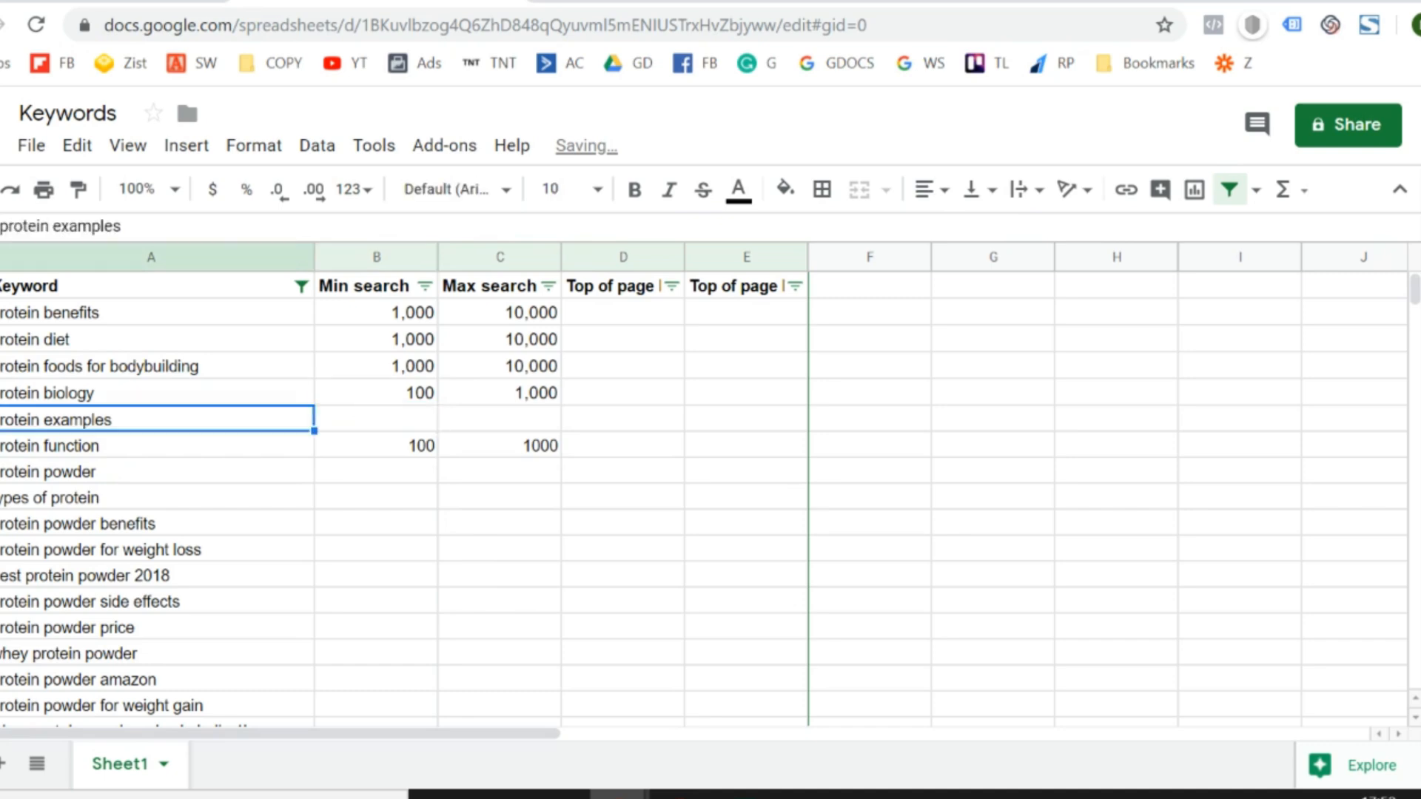
key("ctrl+shift+Tab")
scroll(409, 553, "down", 1)
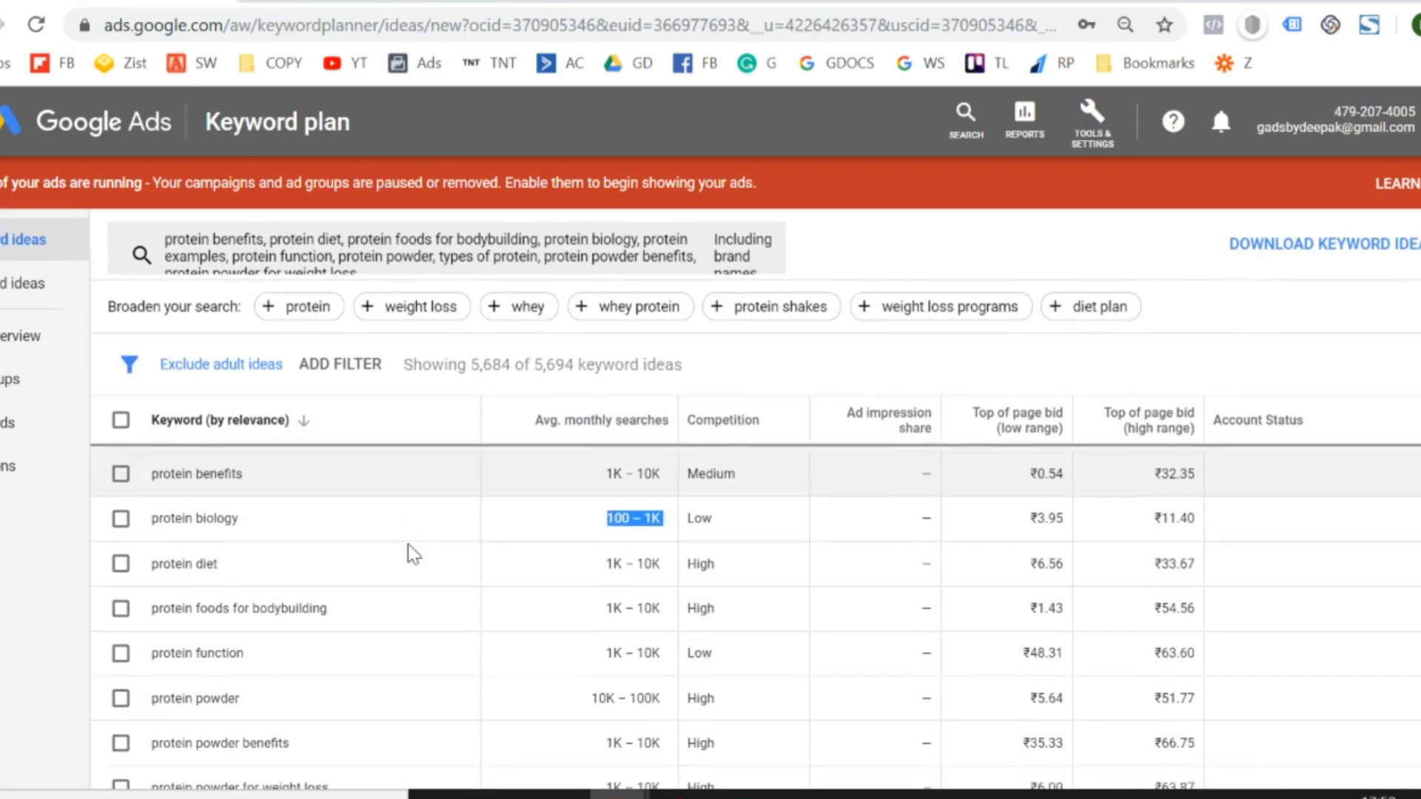
scroll(603, 663, "down", 3)
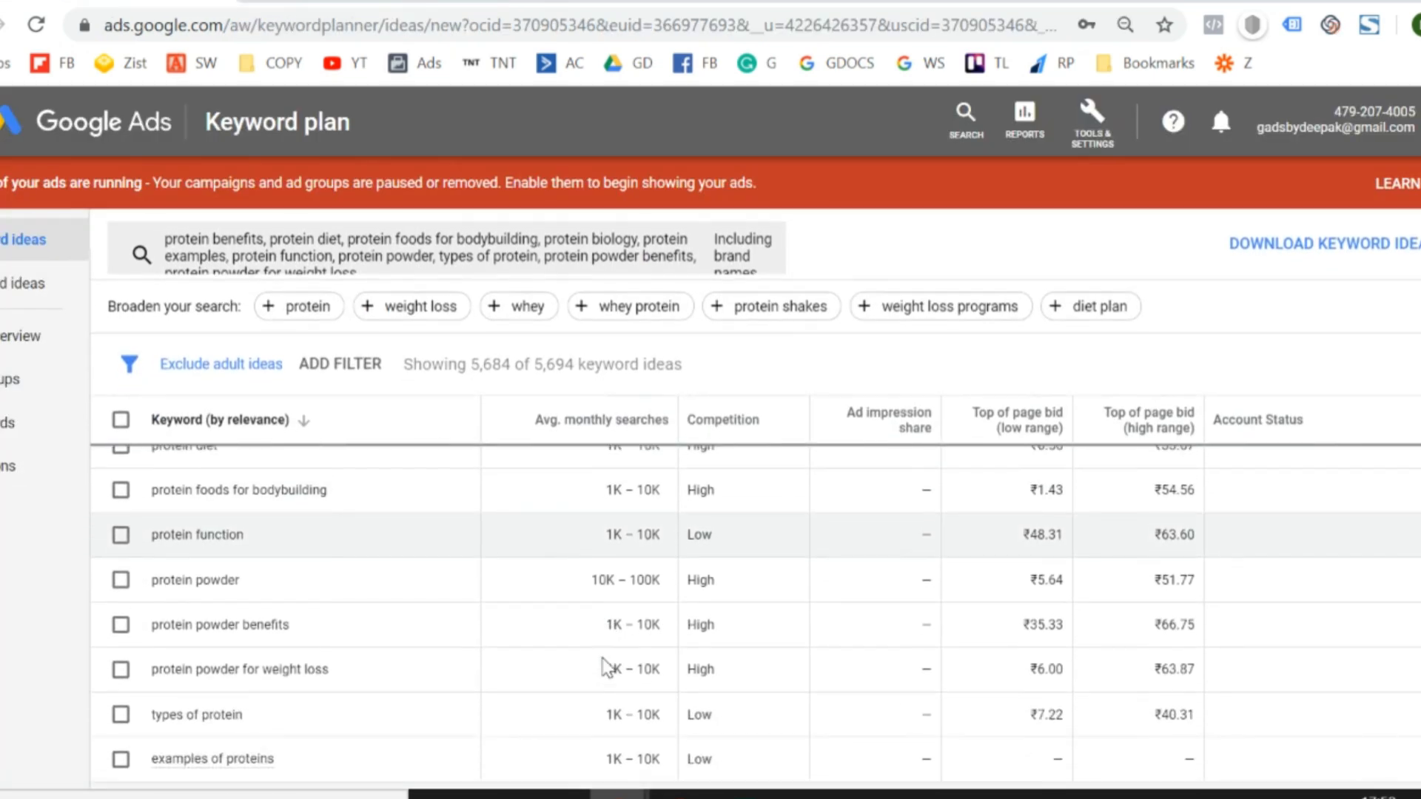
scroll(606, 666, "up", 3)
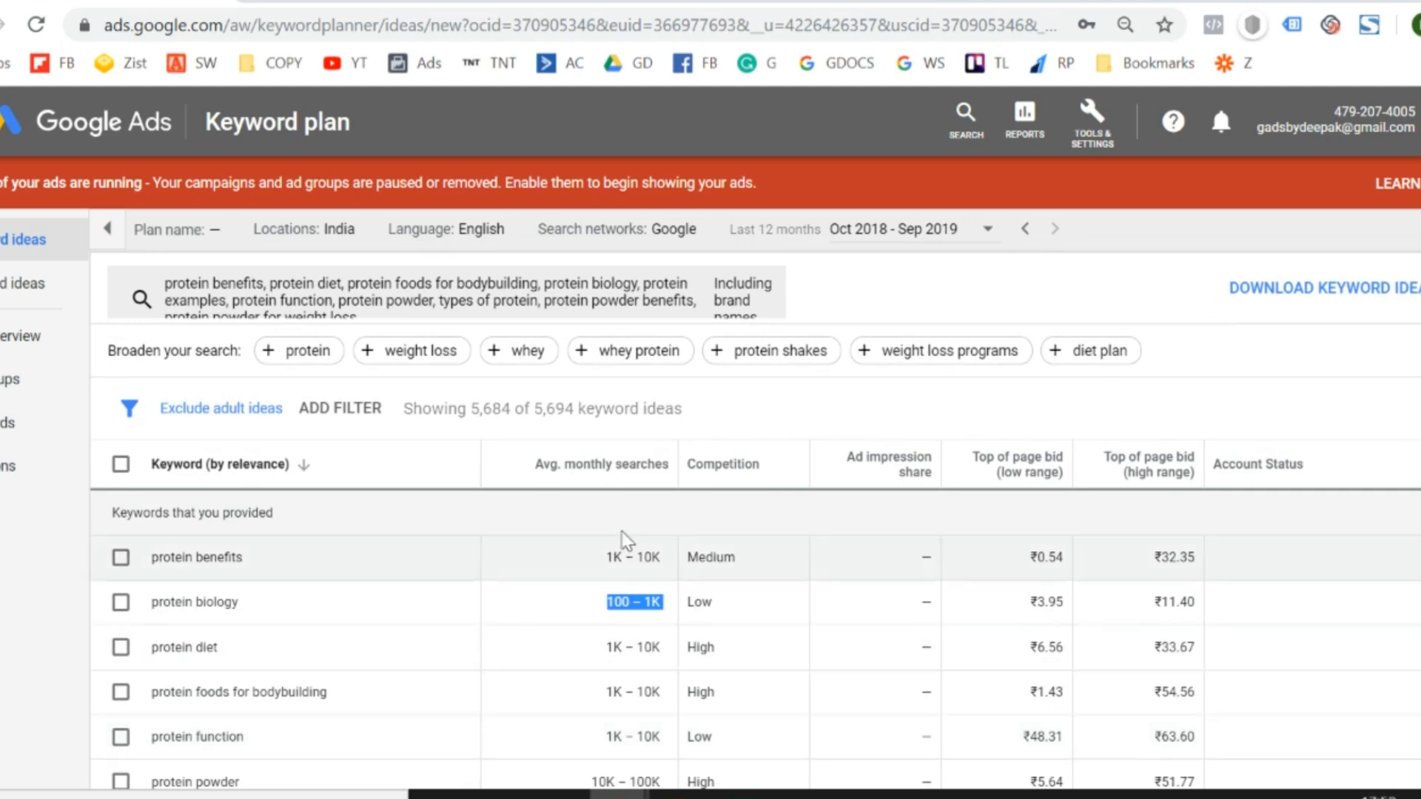
scroll(610, 688, "down", 3)
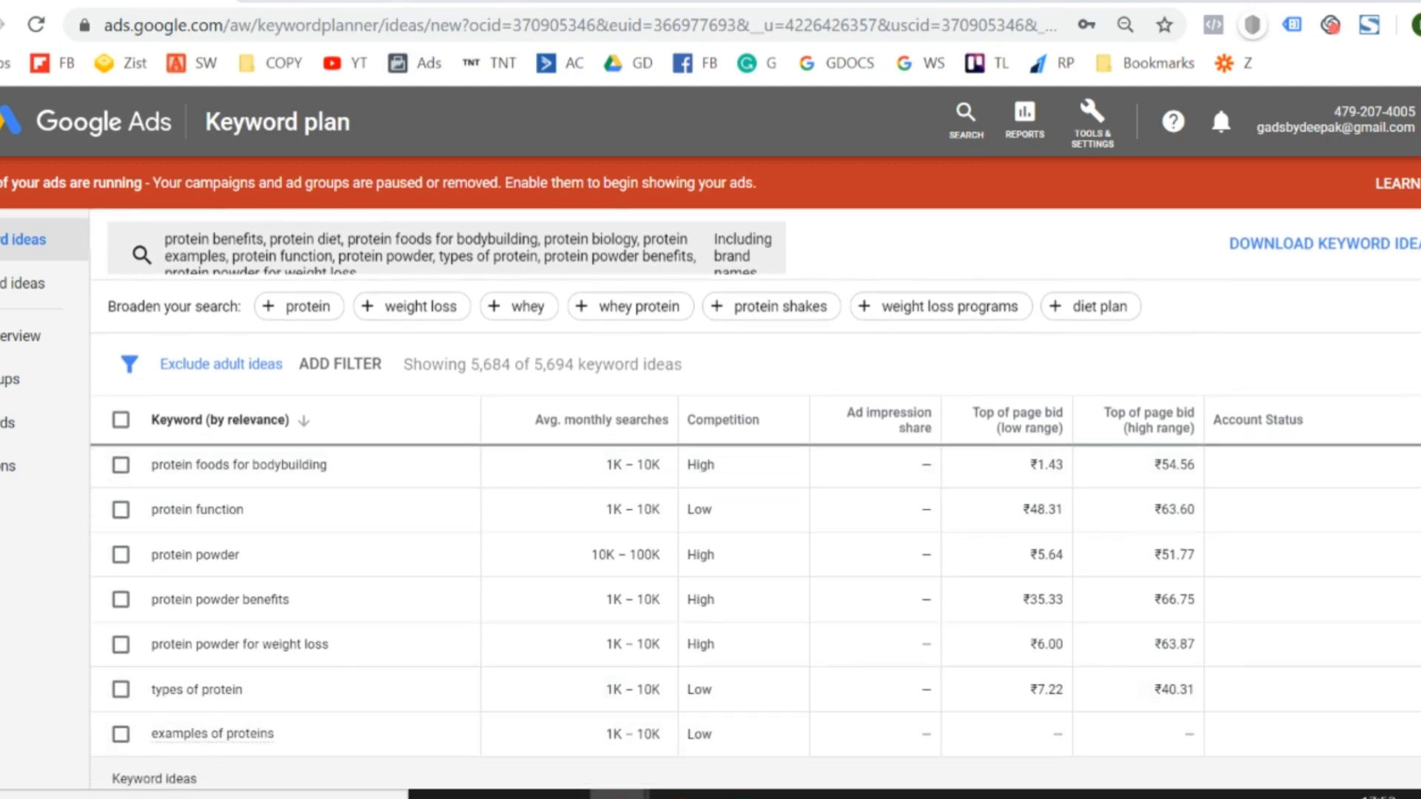
- In the Keywords sheet, copy the volumes of "protein foods for bodybuilding" (1,000 and 10,000) into the "protein examples" row
left_click(383, 1)
key("Right")
key("Right")
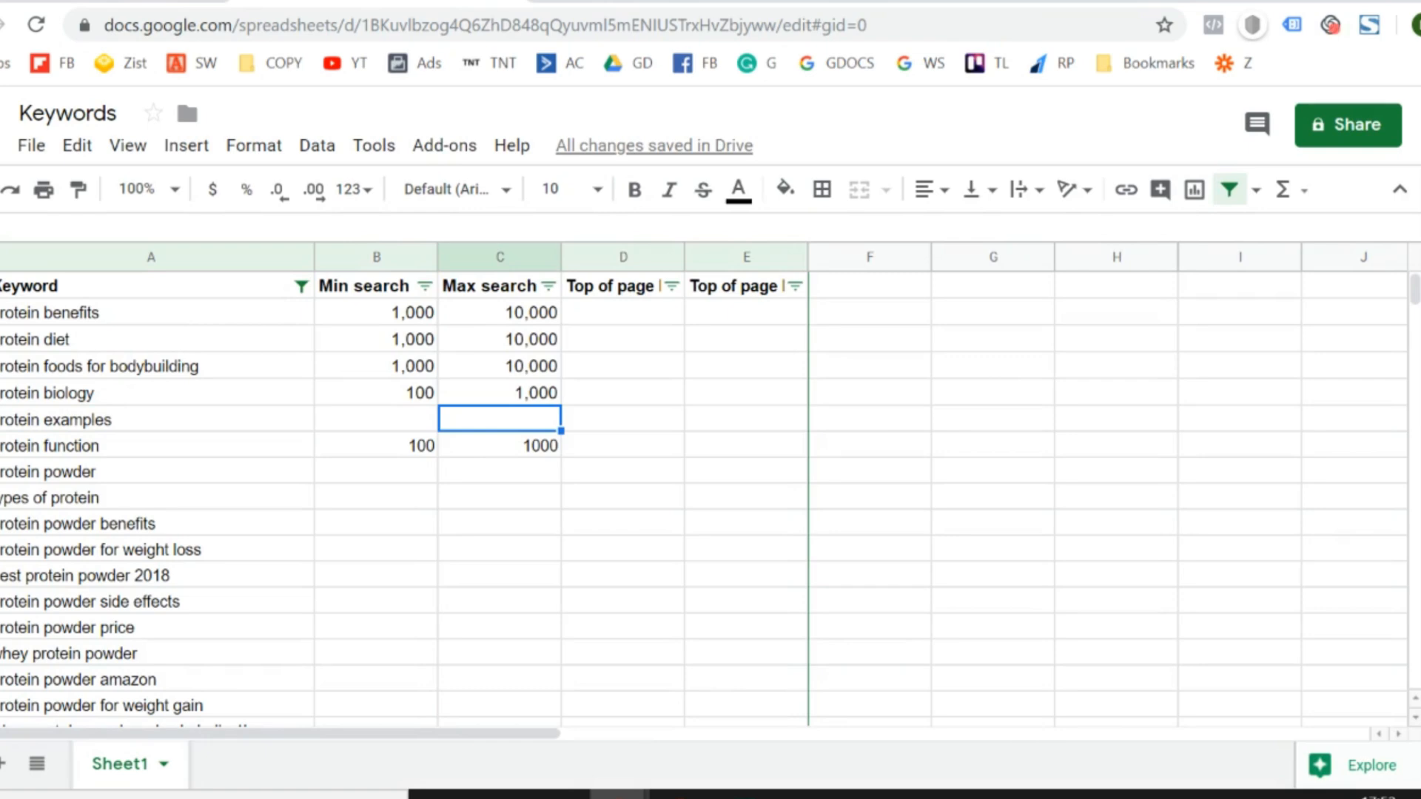
key("Up")
key("Left")
key("shift+Right")
key("ctrl+c")
key("Down")
key("Down")
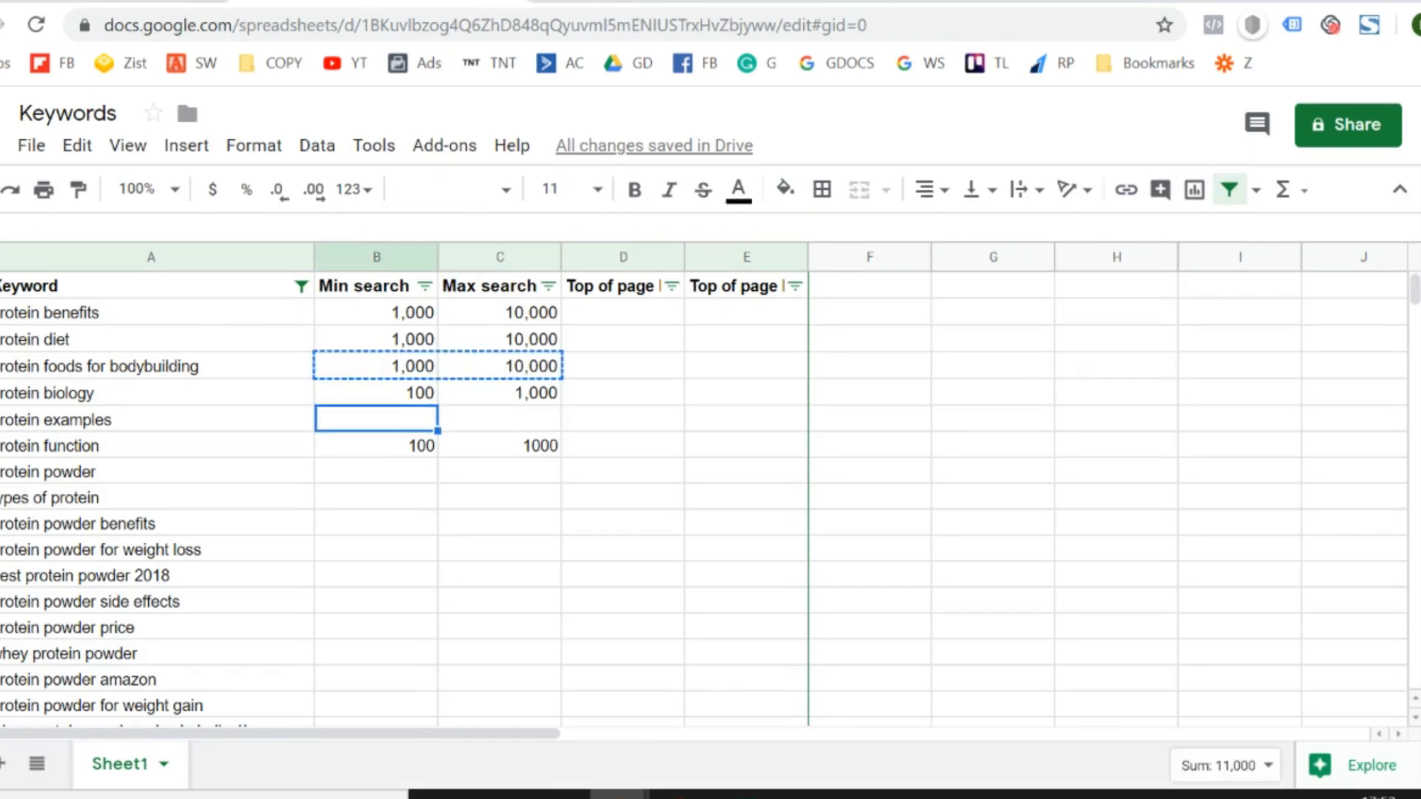
key("ctrl+v")
- Review the Keywords sheet from the keywords still missing volumes down into the rows with volumes and bids
key("Down")
key("Left")
key("Down")
key("Down")
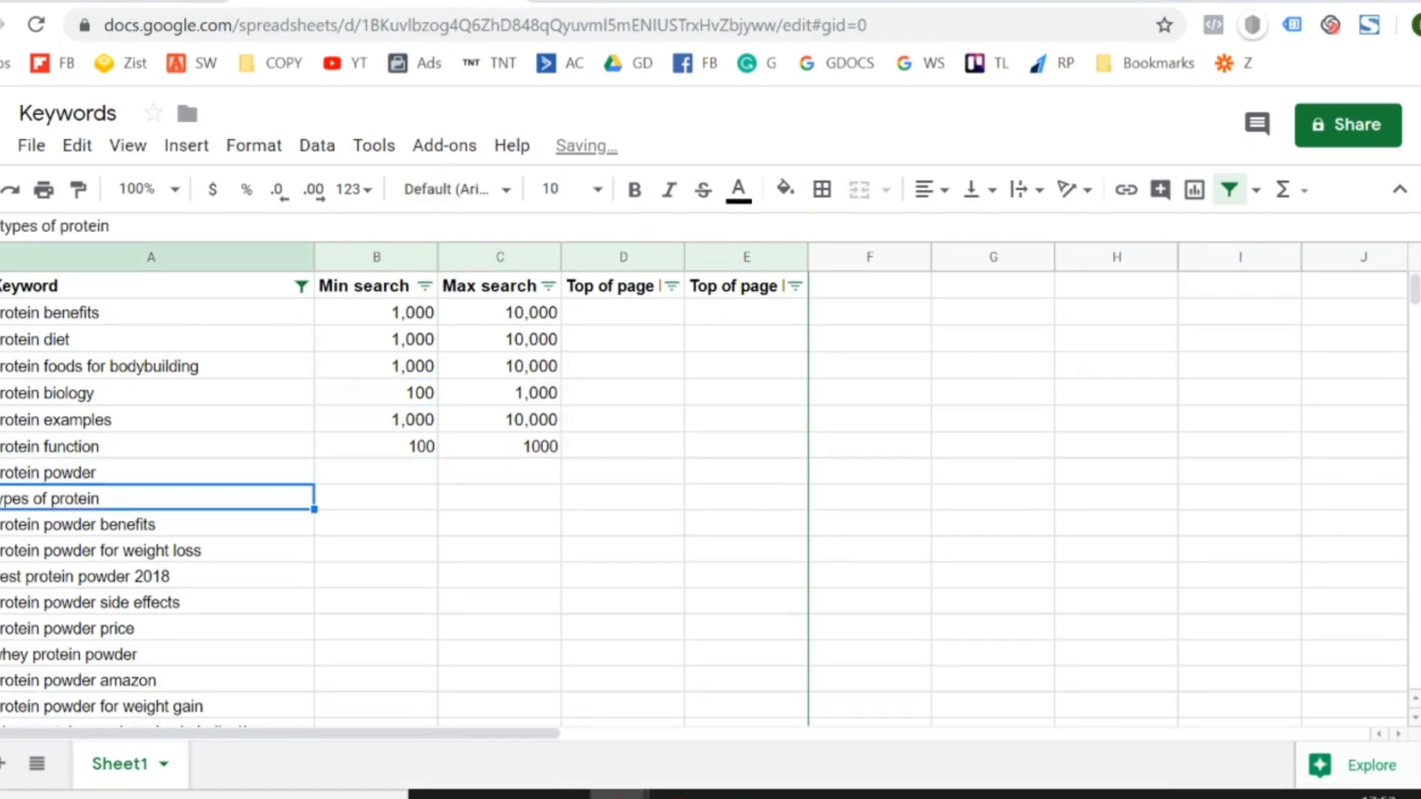
key("Right")
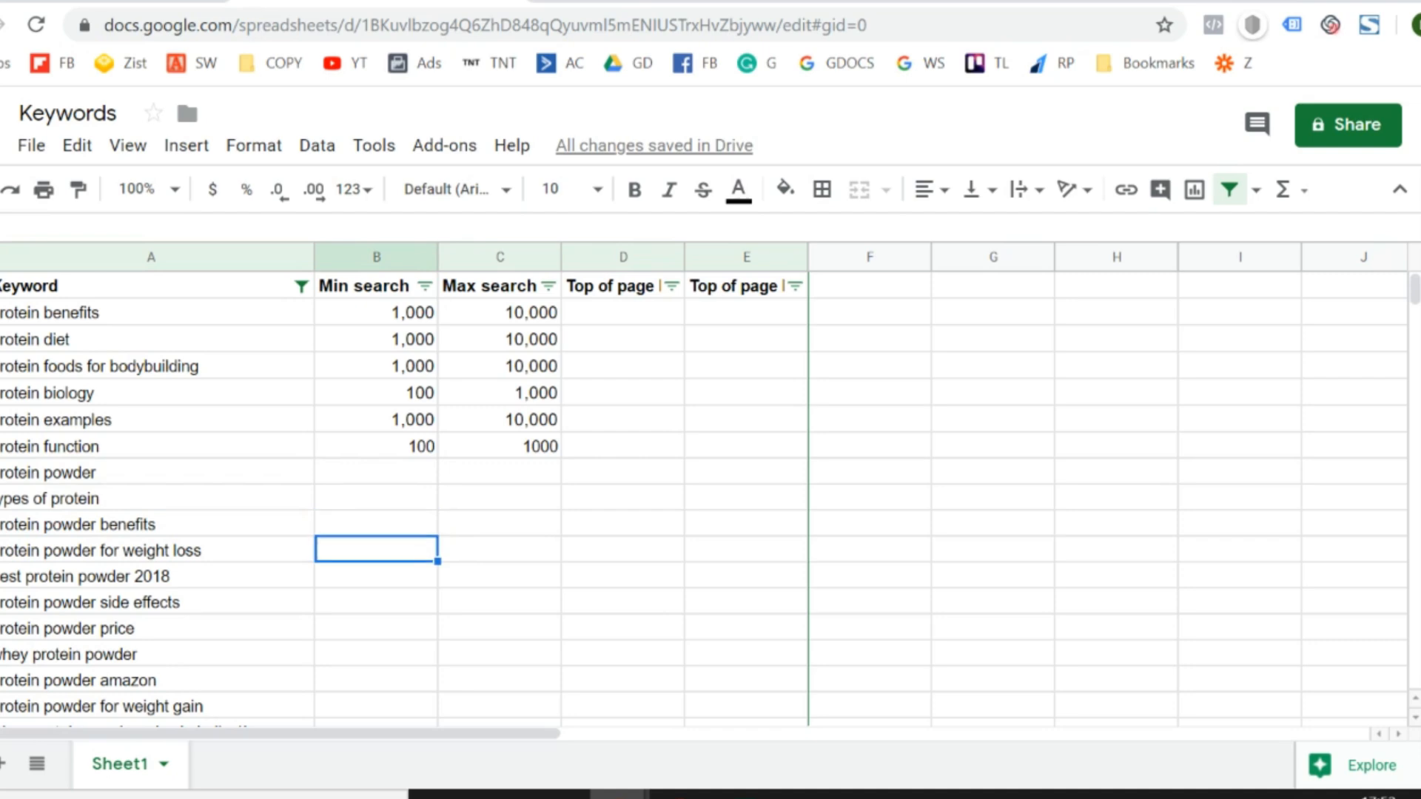
key("Down")
key("Down")
key("Down")
key("Down")
key("Down")
key("Down")
key("Down")
key("Down")
key("Down")
key("Down")
key("Down")
key("Down")
key("Down")
key("Down")
key("Down")
key("Down")
key("Down")
key("Down")
key("Down")
key("Down")
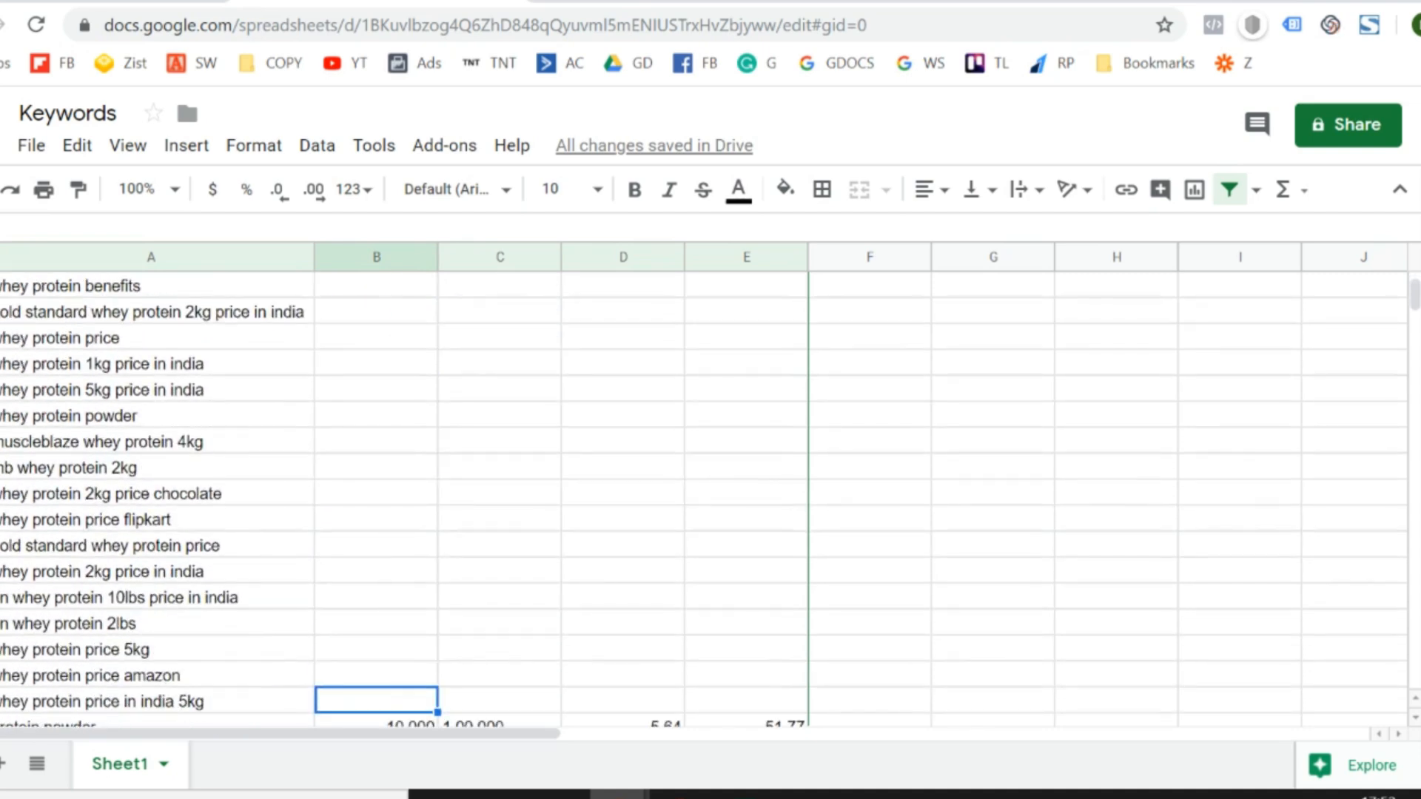
key("Down")
key("Down")
key("Down")
key("Down")
key("Down")
key("Down")
key("Down")
key("Down")
key("Down")
key("Down")
key("Down")
key("Down")
key("Down")
key("Down")
key("Down")
key("Down")
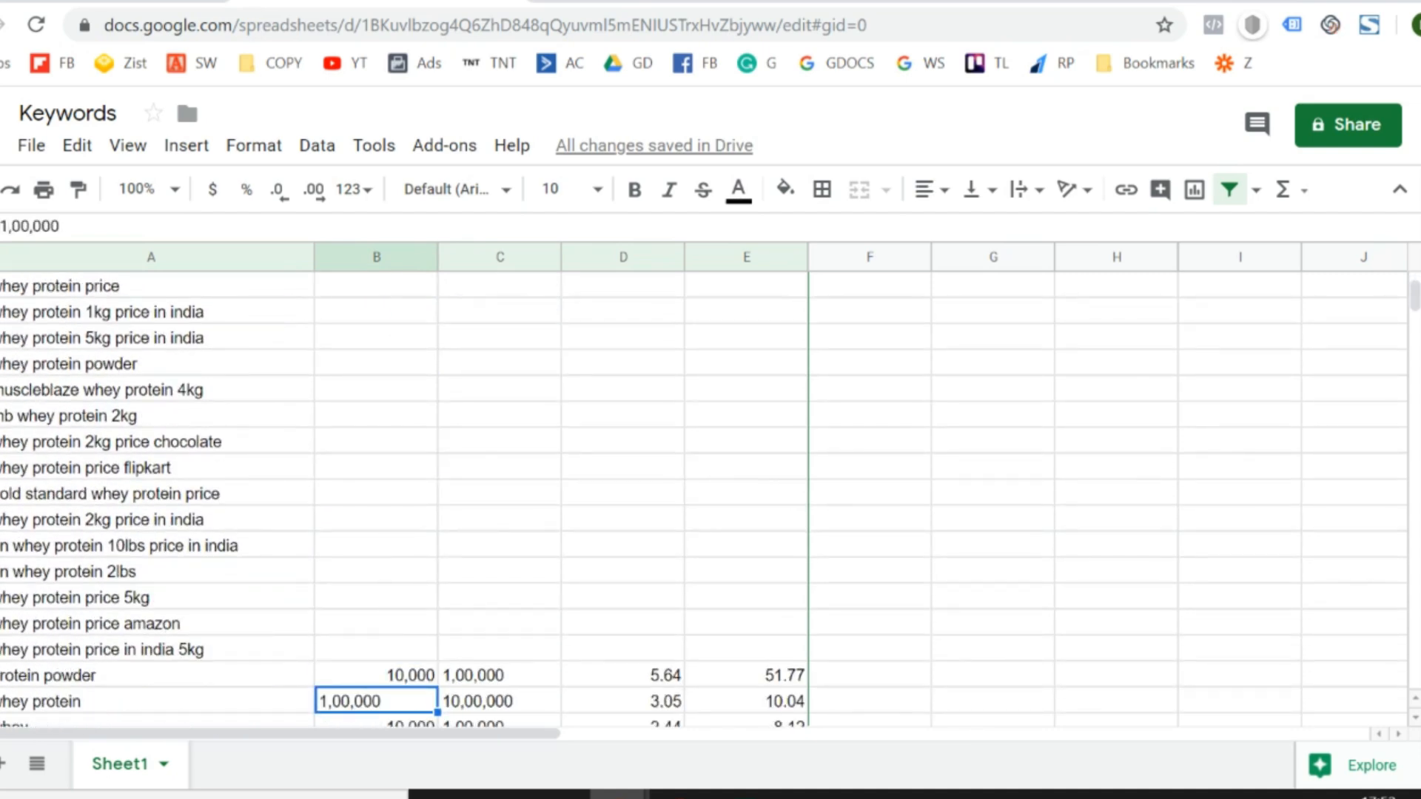
key("Down")
key("Down")
key("Down")
key("Down")
key("Down")
key("Down")
key("Down")
key("Down")
key("Down")
key("Down")
key("Down")
key("Down")
key("Down")
key("Down")
key("Down")
key("Down")
key("Down")
key("Down")
key("Down")
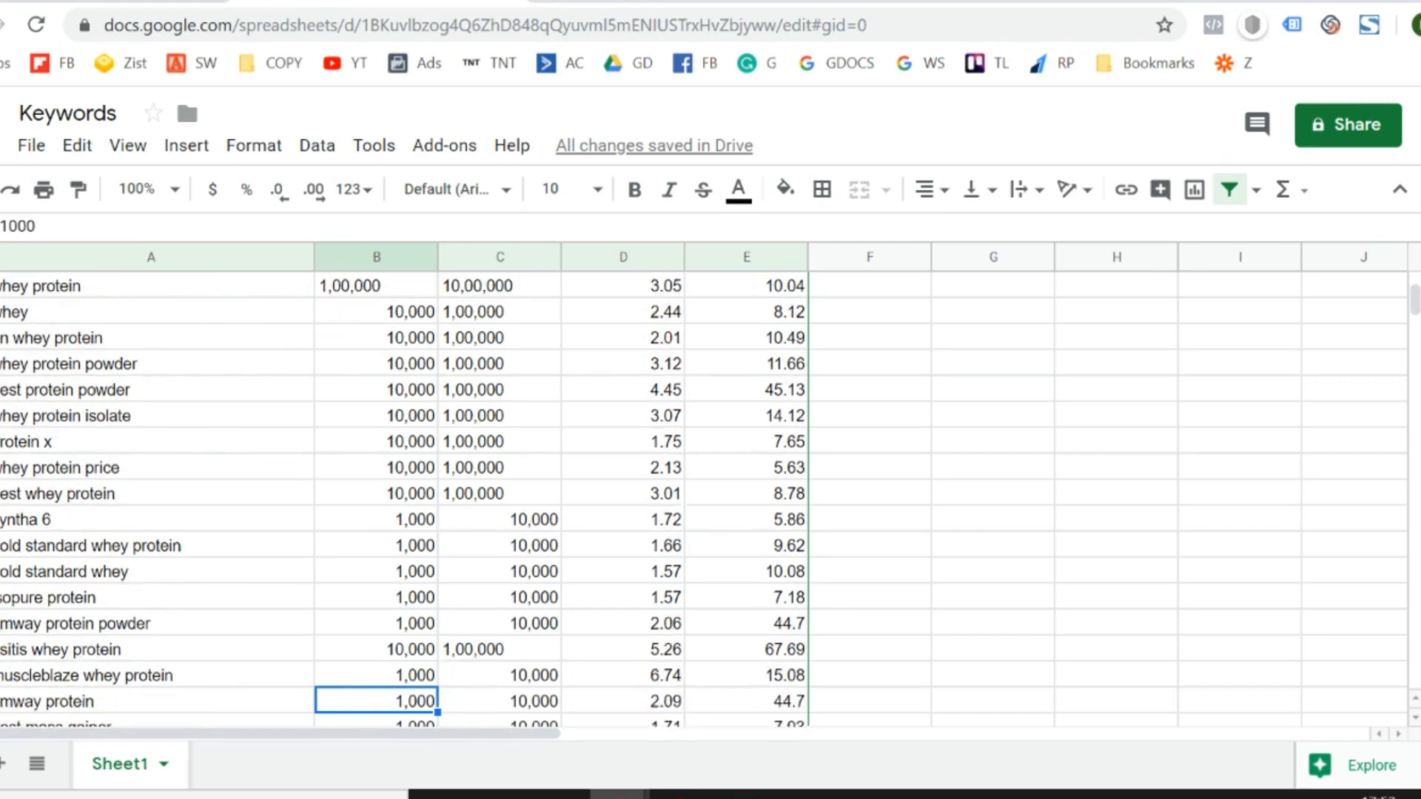
key("Down")
key("Down")
key("Down")
key("Down")
key("Down")
key("Down")
key("Down")
key("Down")
key("Down")
key("Down")
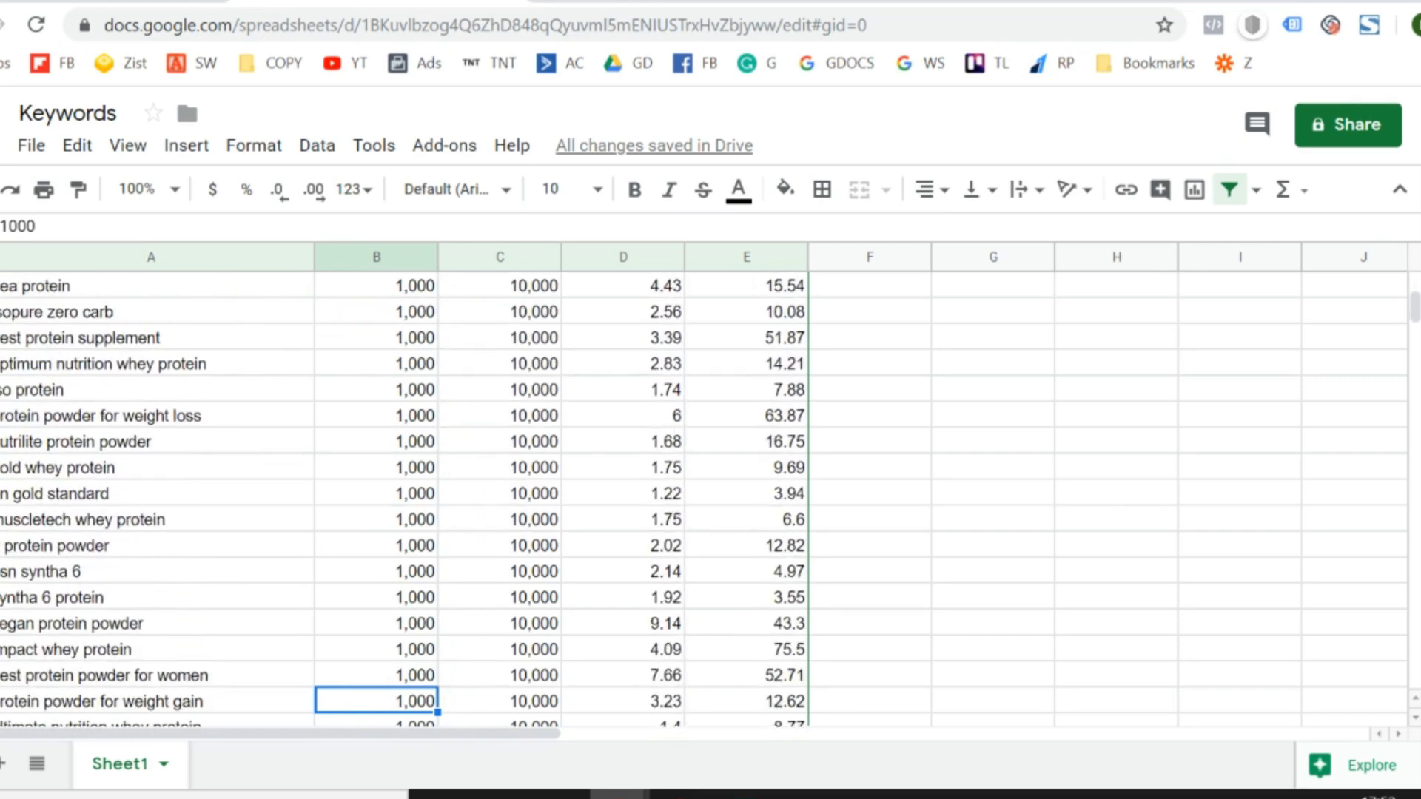
- Examine where the keywords without volumes end and the rows with complete volumes and top-of-page bids begin, around "protein powder"
key("ctrl+Up")
key("ctrl+Up")
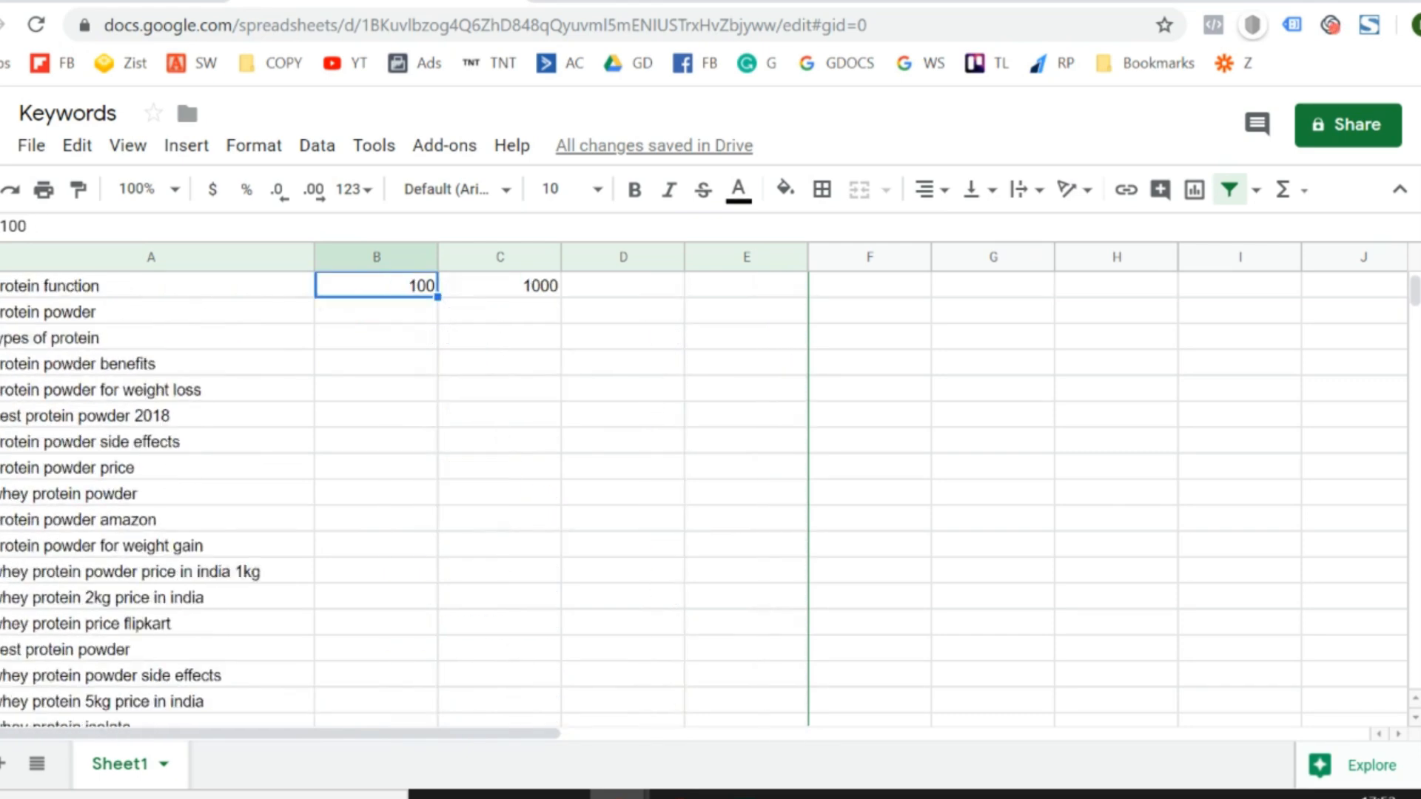
key("ctrl+Up")
key("Down")
key("Left")
key("Right")
key("ctrl+Down")
key("ctrl+Down")
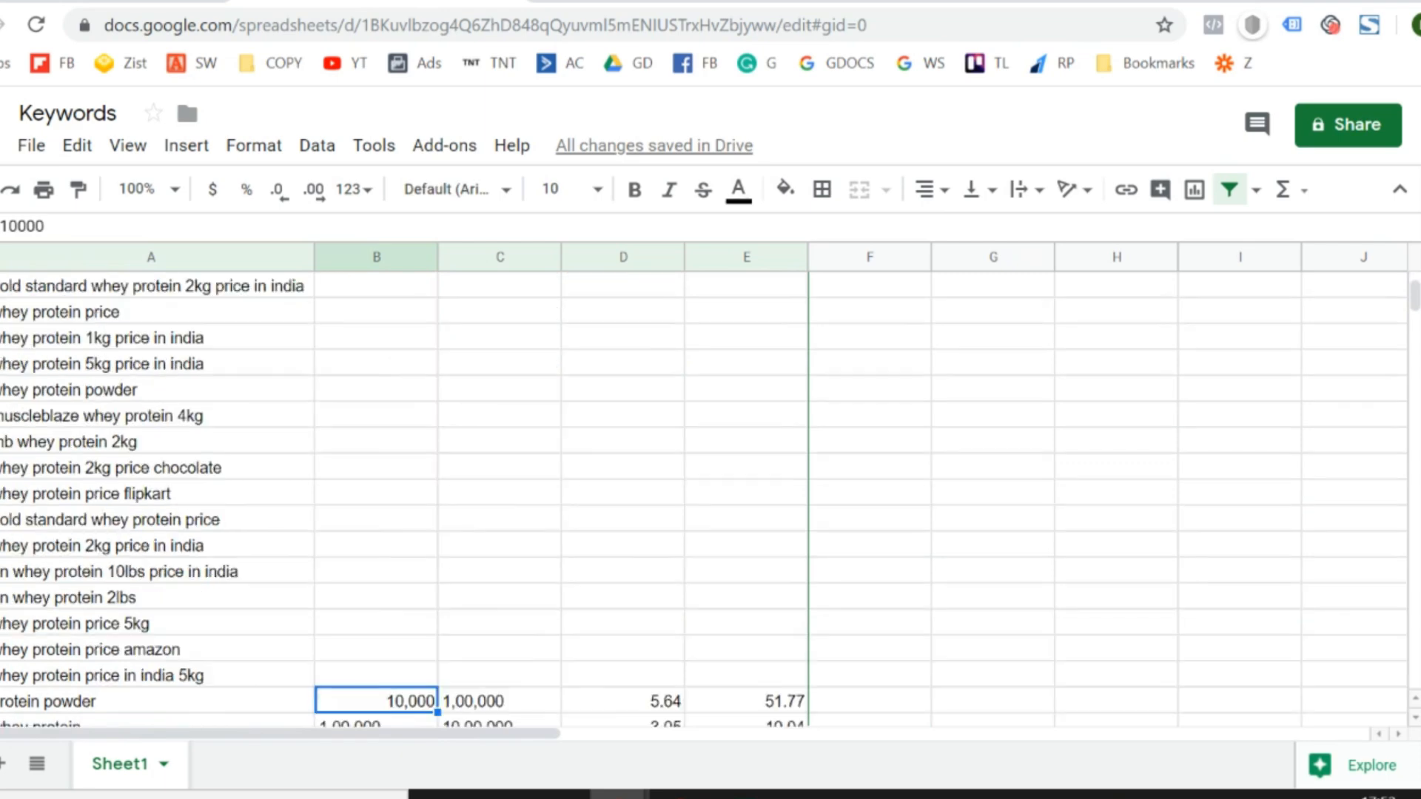
key("Down")
key("Down")
key("Down")
key("Down")
key("Down")
key("Down")
key("Down")
key("Down")
key("Down")
key("Down")
key("Down")
key("Up")
key("Up")
key("Up")
key("Up")
key("Up")
key("Up")
key("Up")
key("Up")
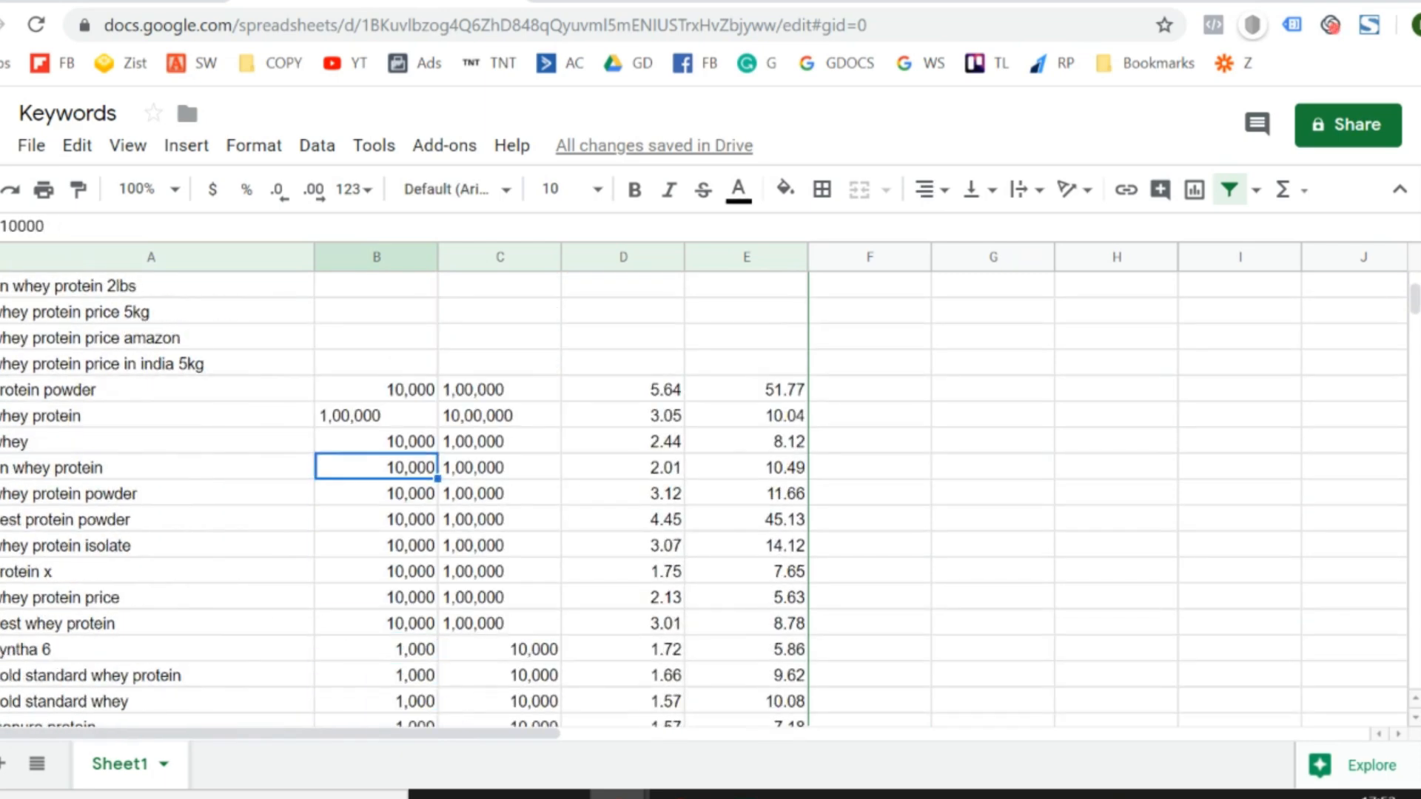
key("Left")
key("Down")
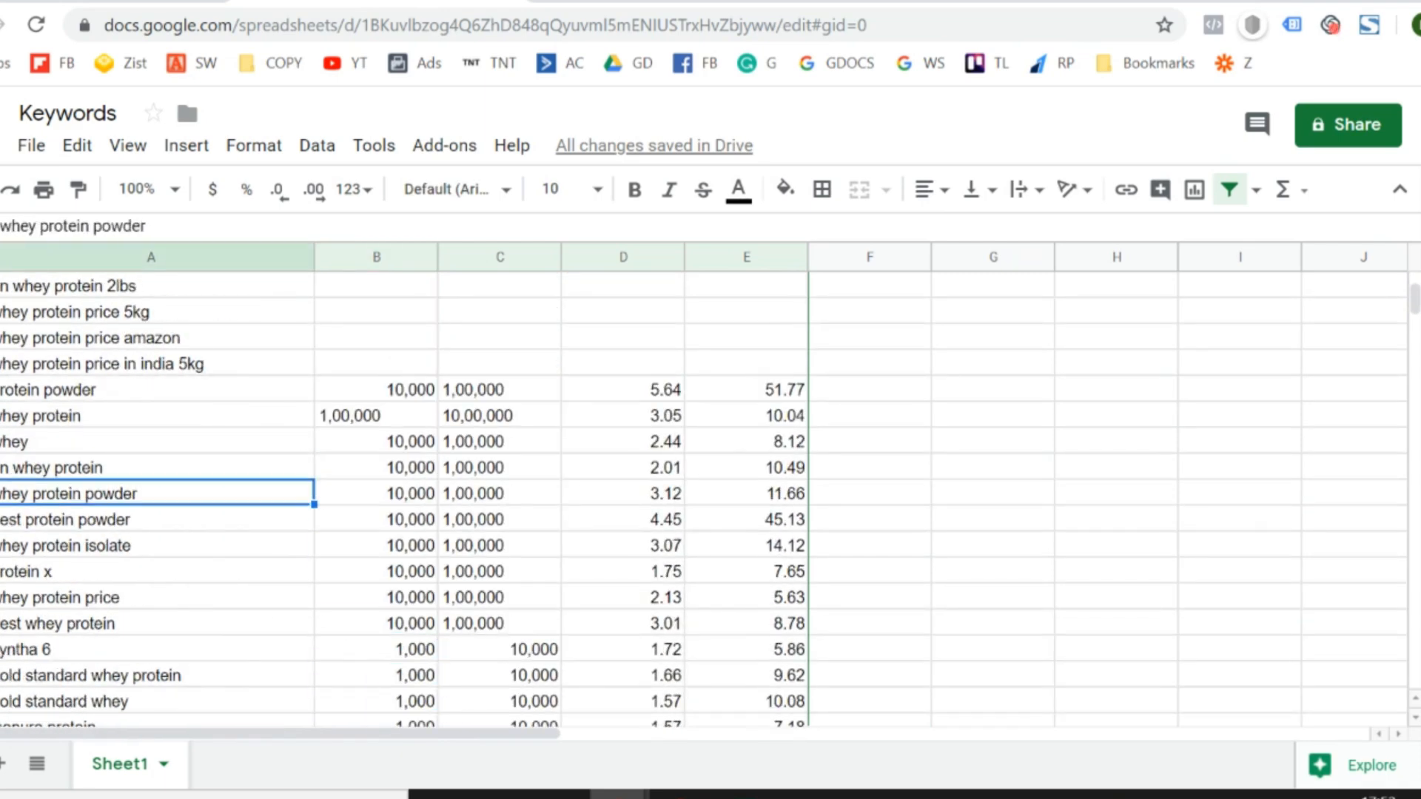
- Bold the "best protein powder" row from the keyword through its volumes and top-of-page bids
key("Down")
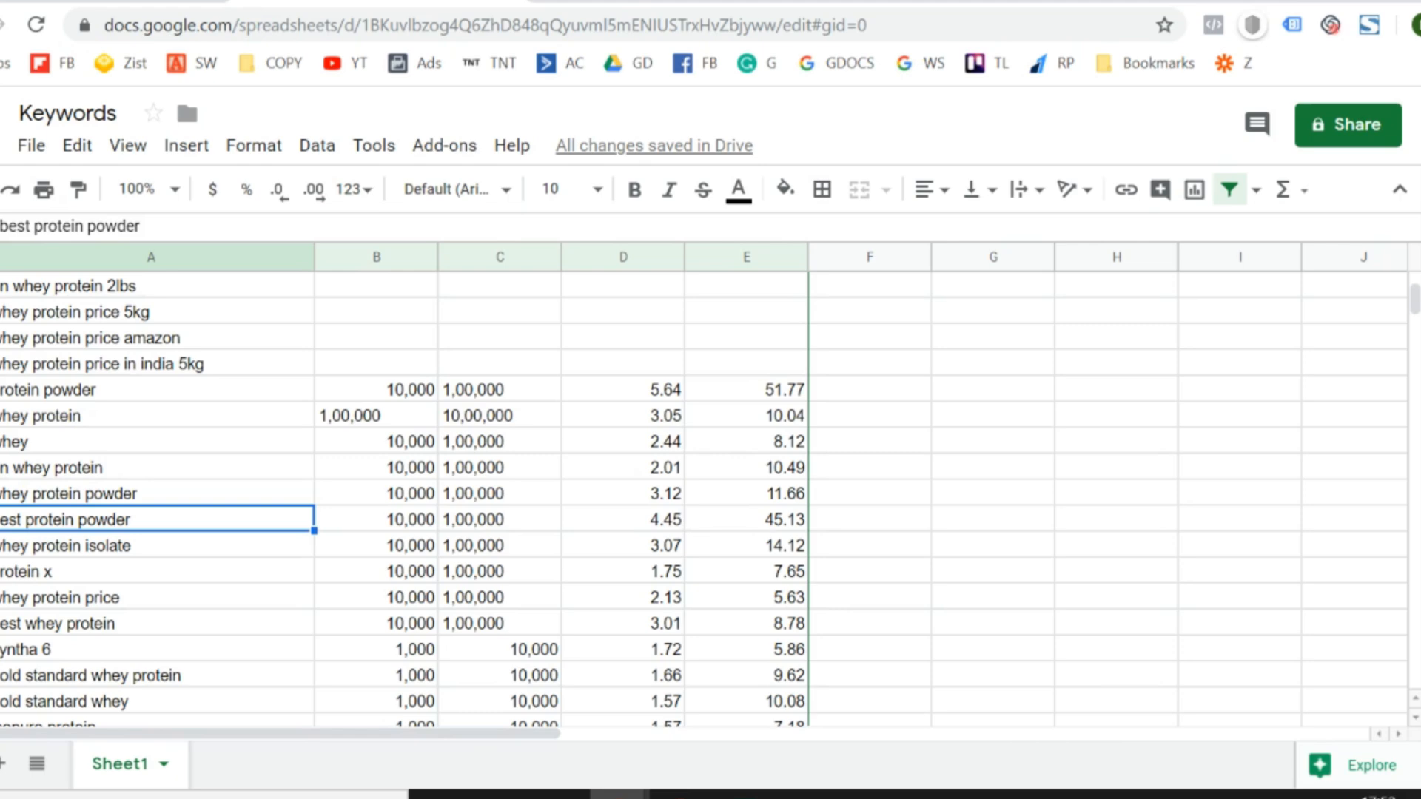
key("shift+Right")
key("shift+Right")
key("shift+Right")
key("shift+Right")
key("ctrl+b")
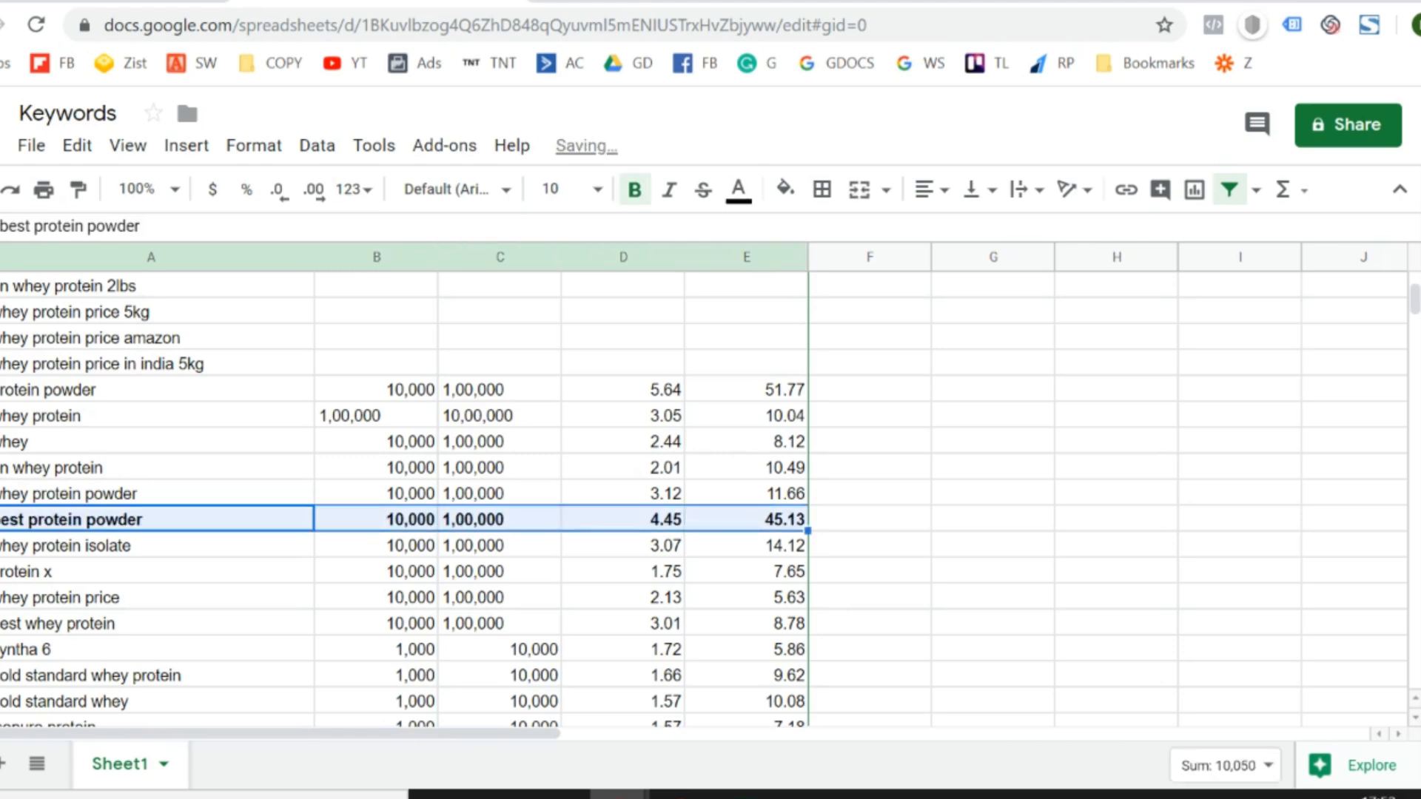
key("Down")
key("Down")
key("Down")
key("Down")
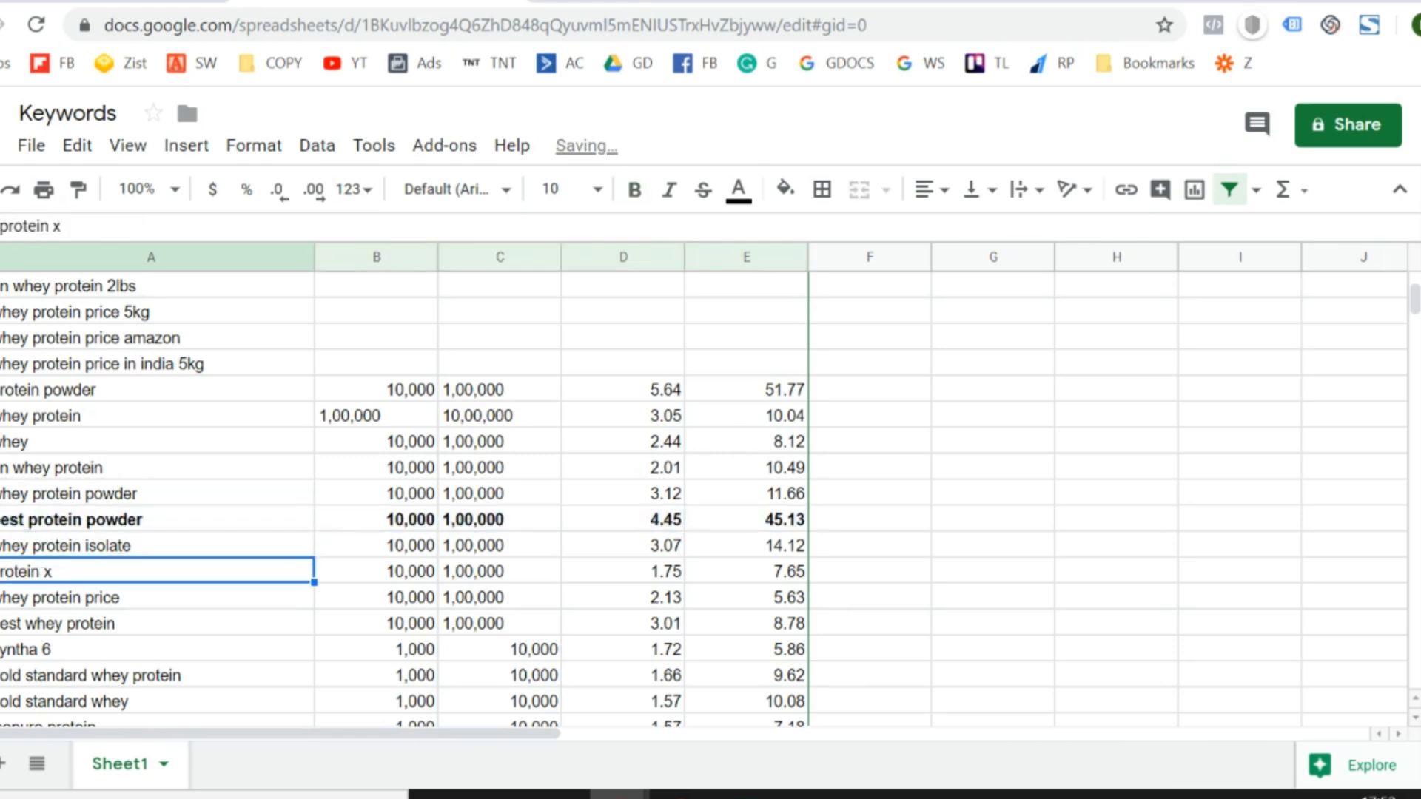
key("shift+Right")
key("shift+Right")
key("shift+Right")
key("shift+Right")
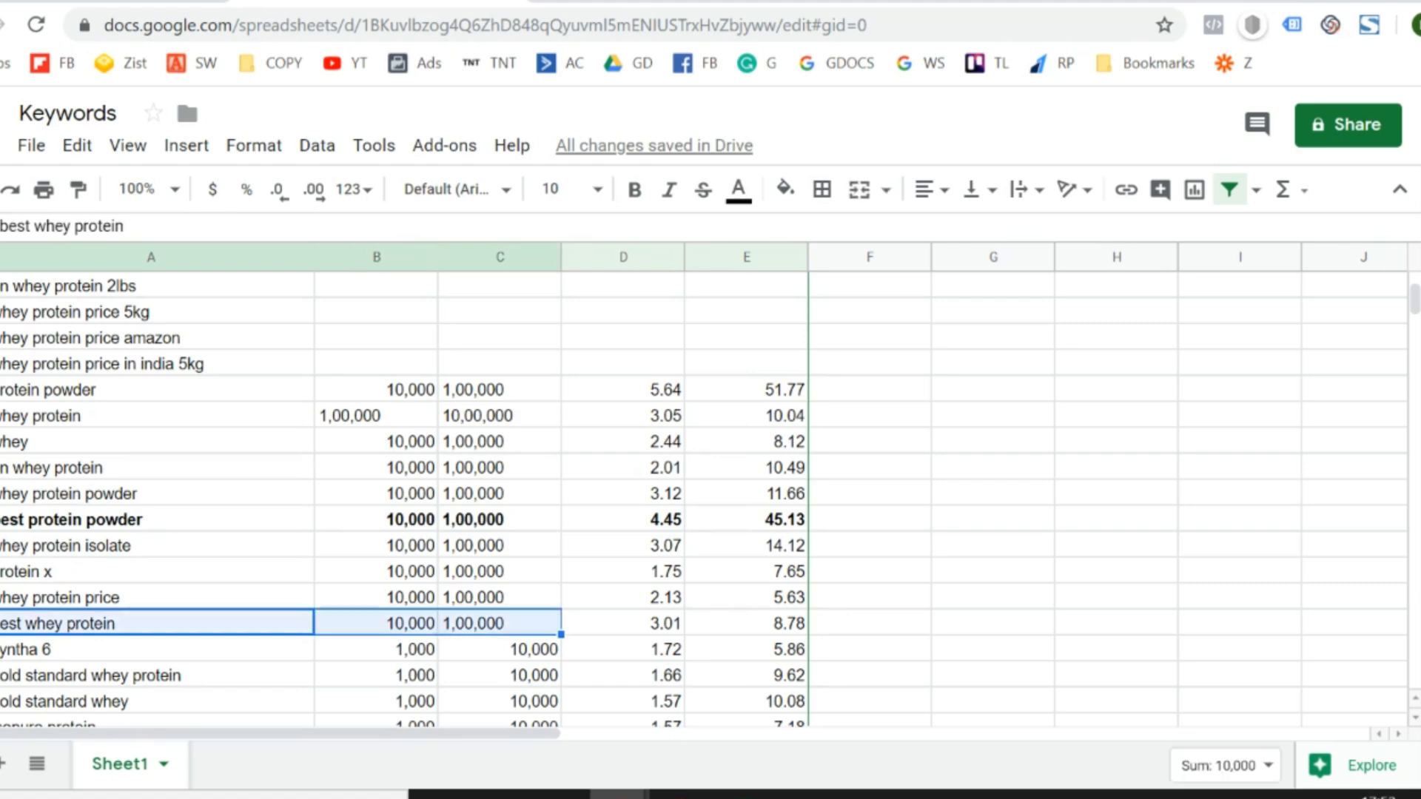
key("ctrl+v")
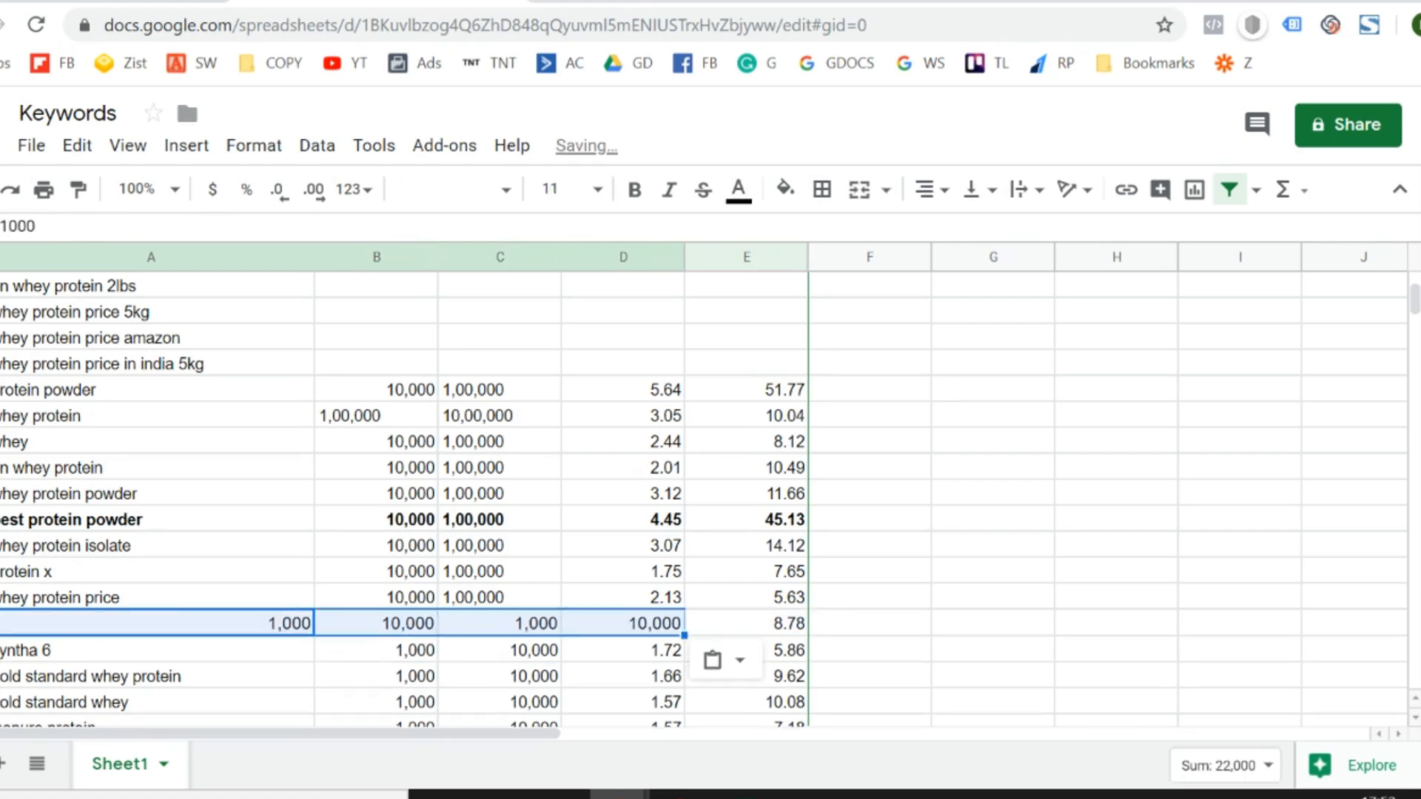
key("ctrl+z")
- Review the keywords and their volumes and bids from "syntha 6" down to "protein powder for men"
key("Down")
key("Down")
key("Down")
key("Down")
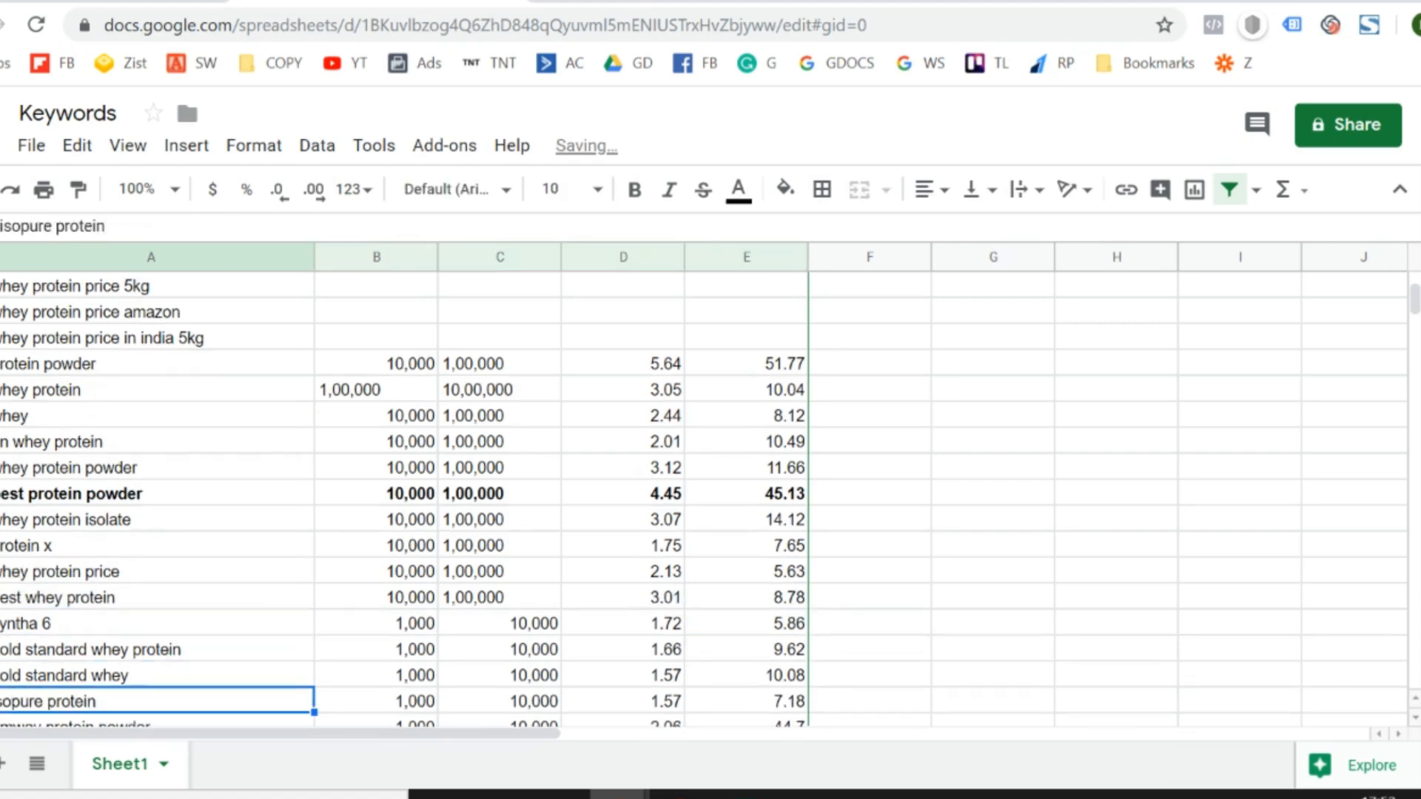
key("Down")
key("Up")
key("Down")
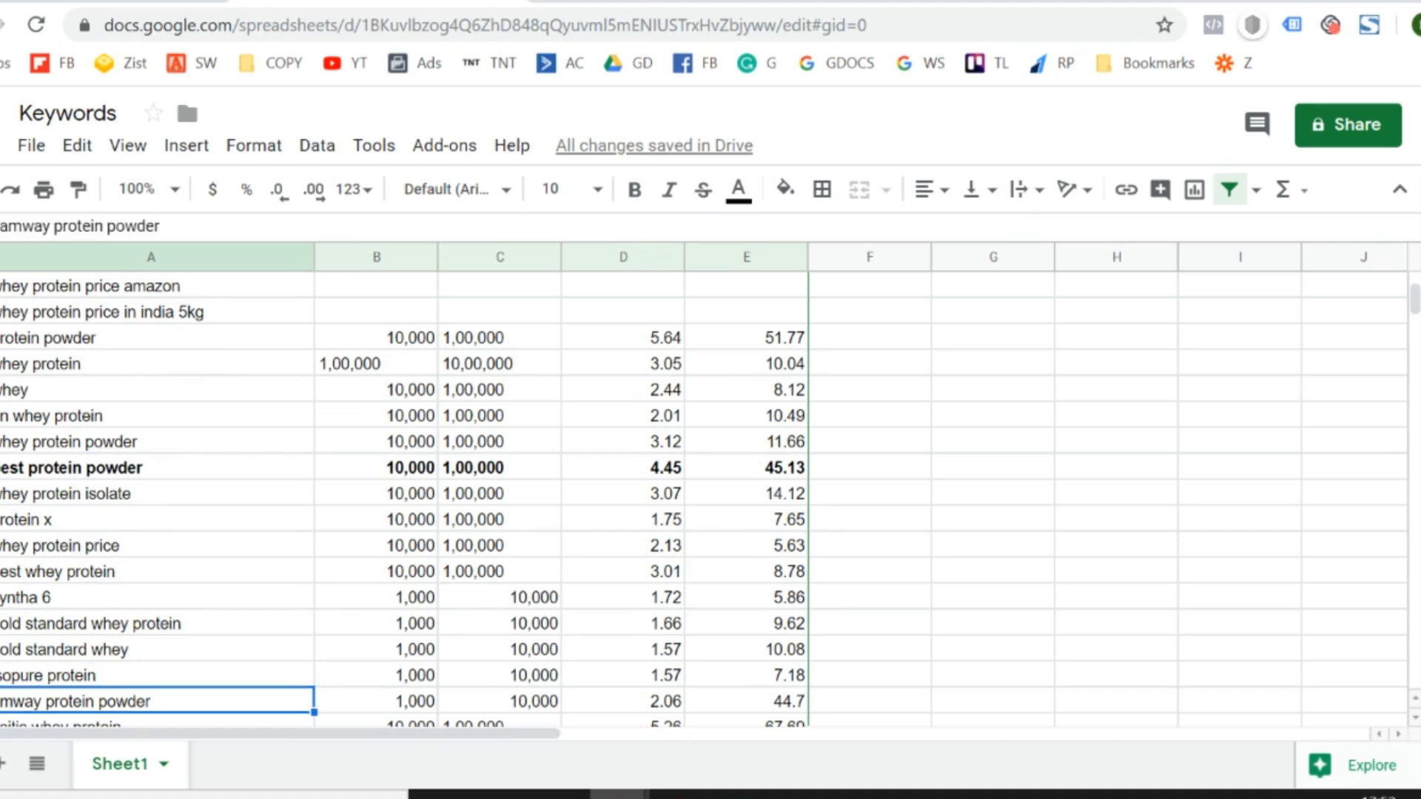
key("Down")
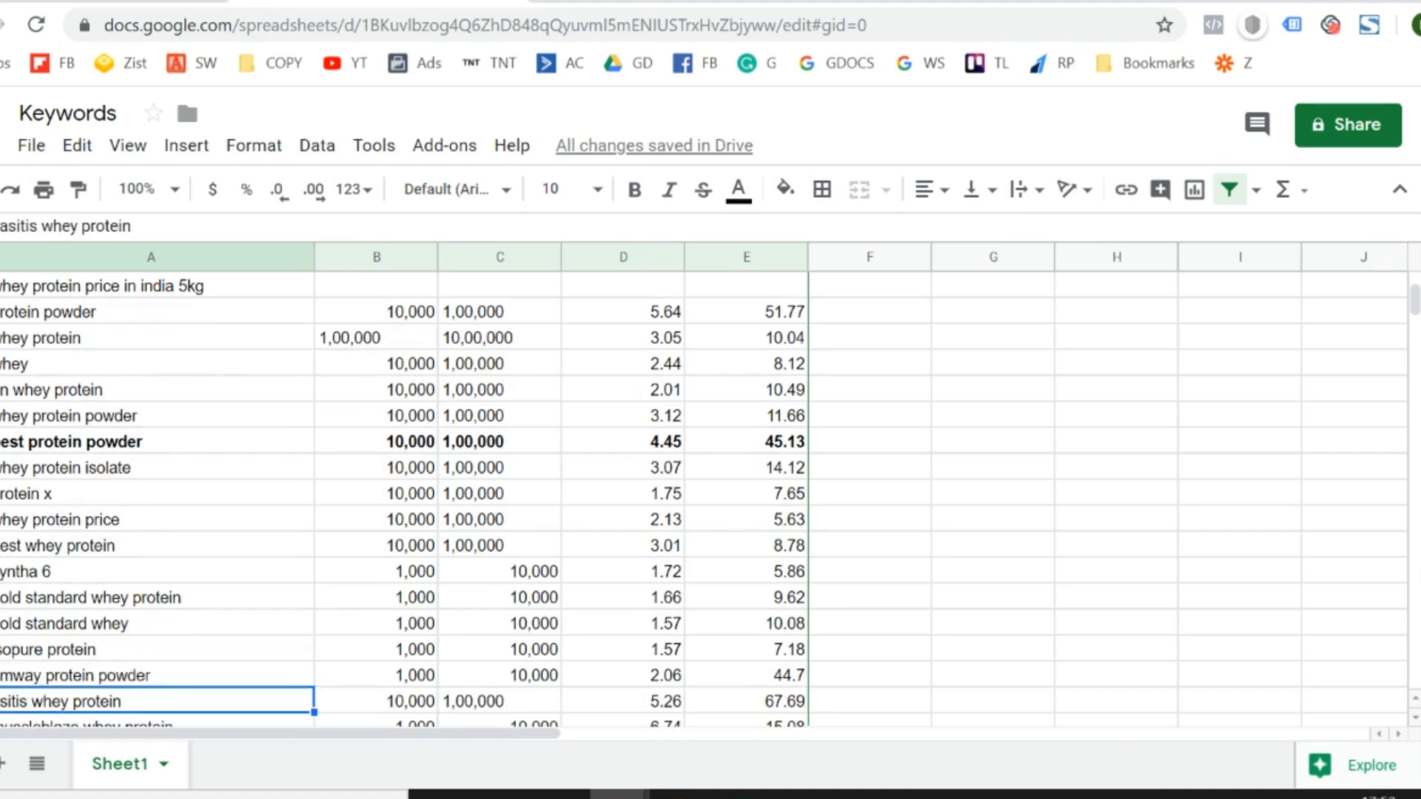
key("Down")
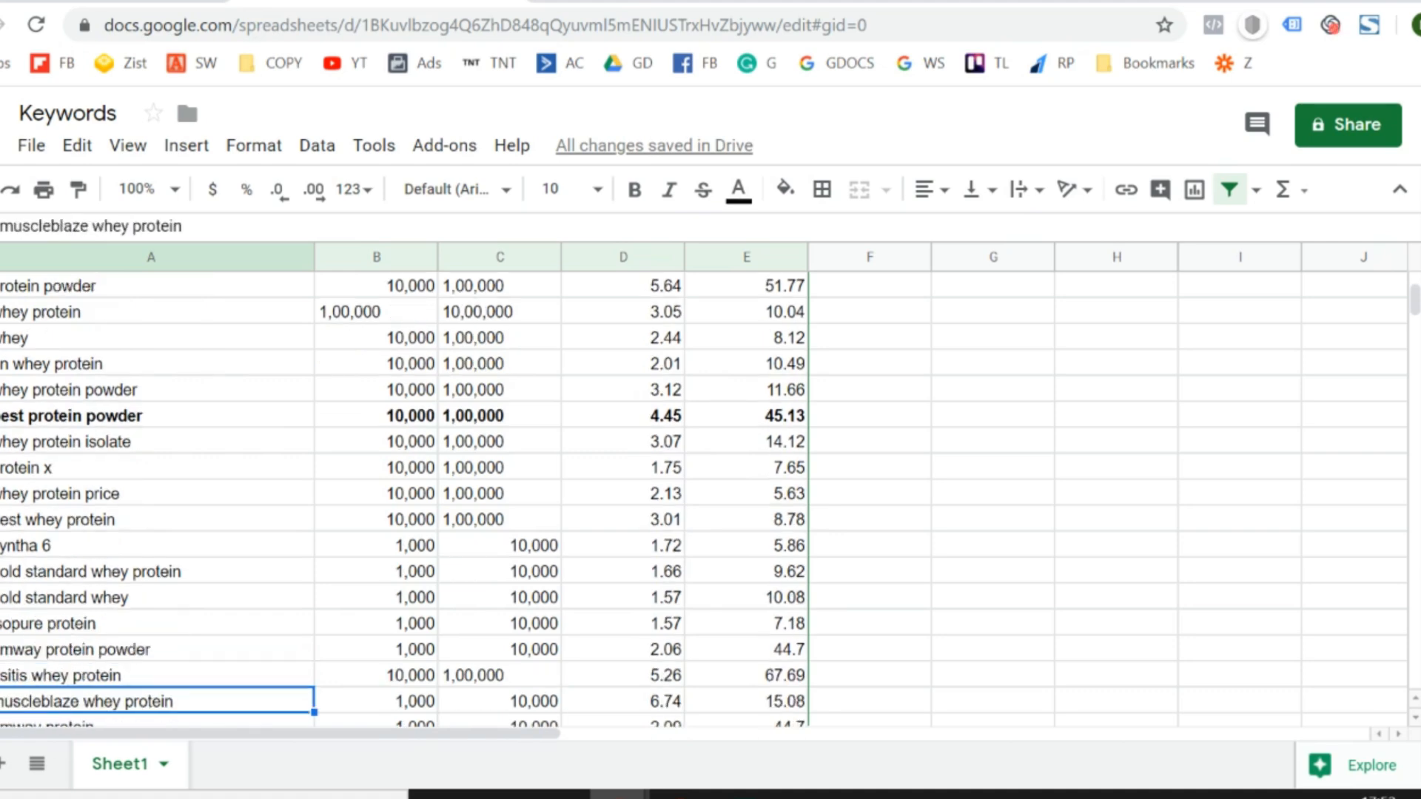
key("Down")
key("Down")
key("Down")
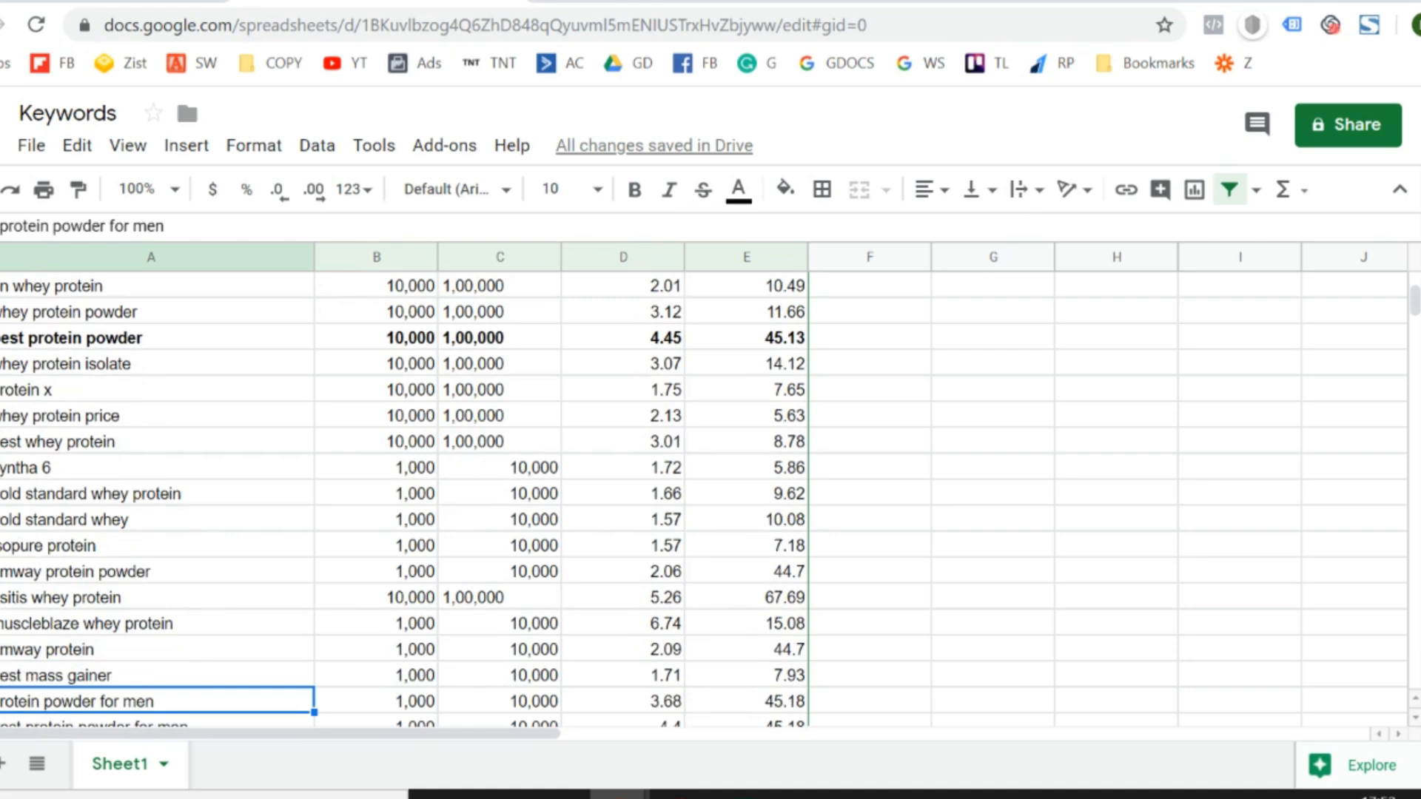
- Examine the keywords from "best protein powder for men" down to "weight gain powder", including the volumes of "weight gain powder"
key("Down")
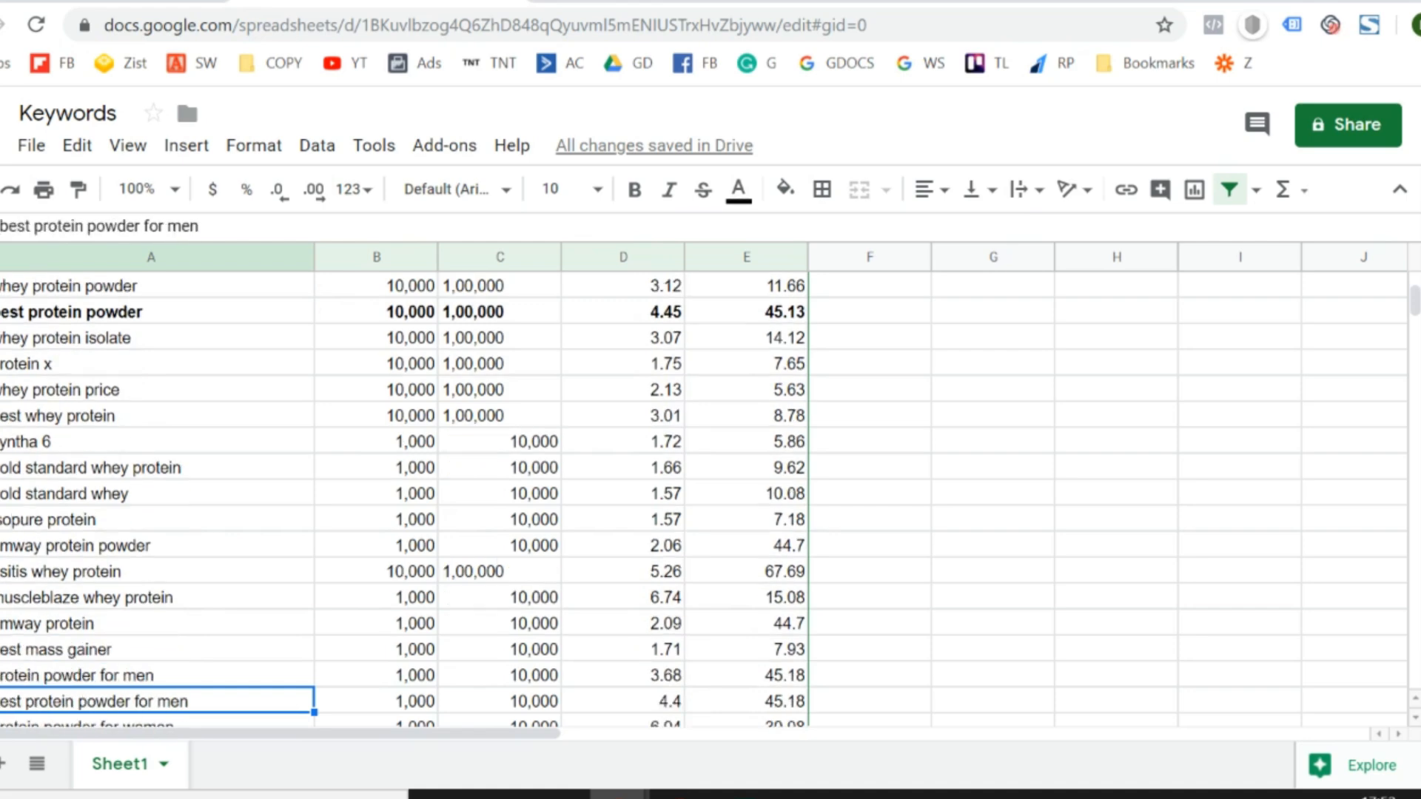
key("Down")
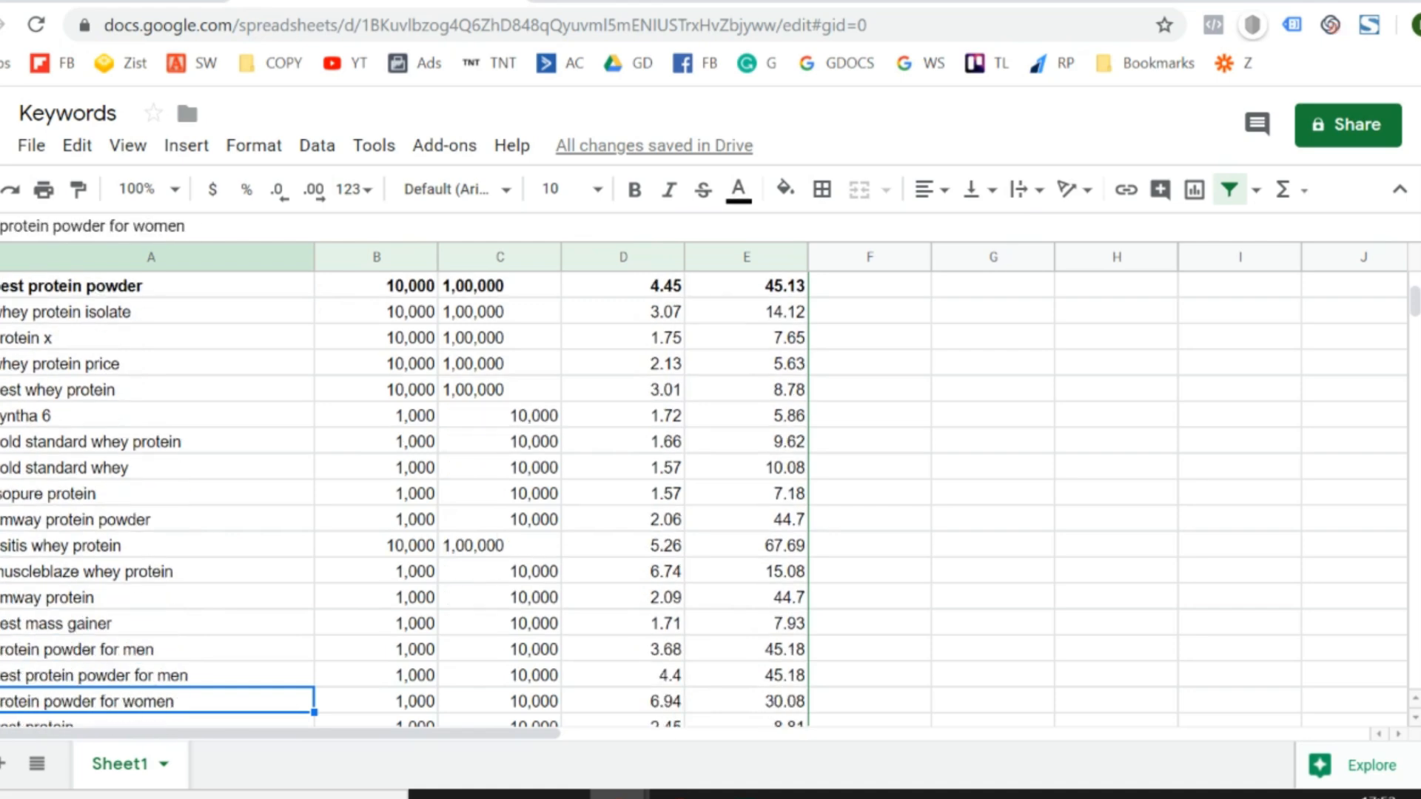
key("Down")
key("Down")
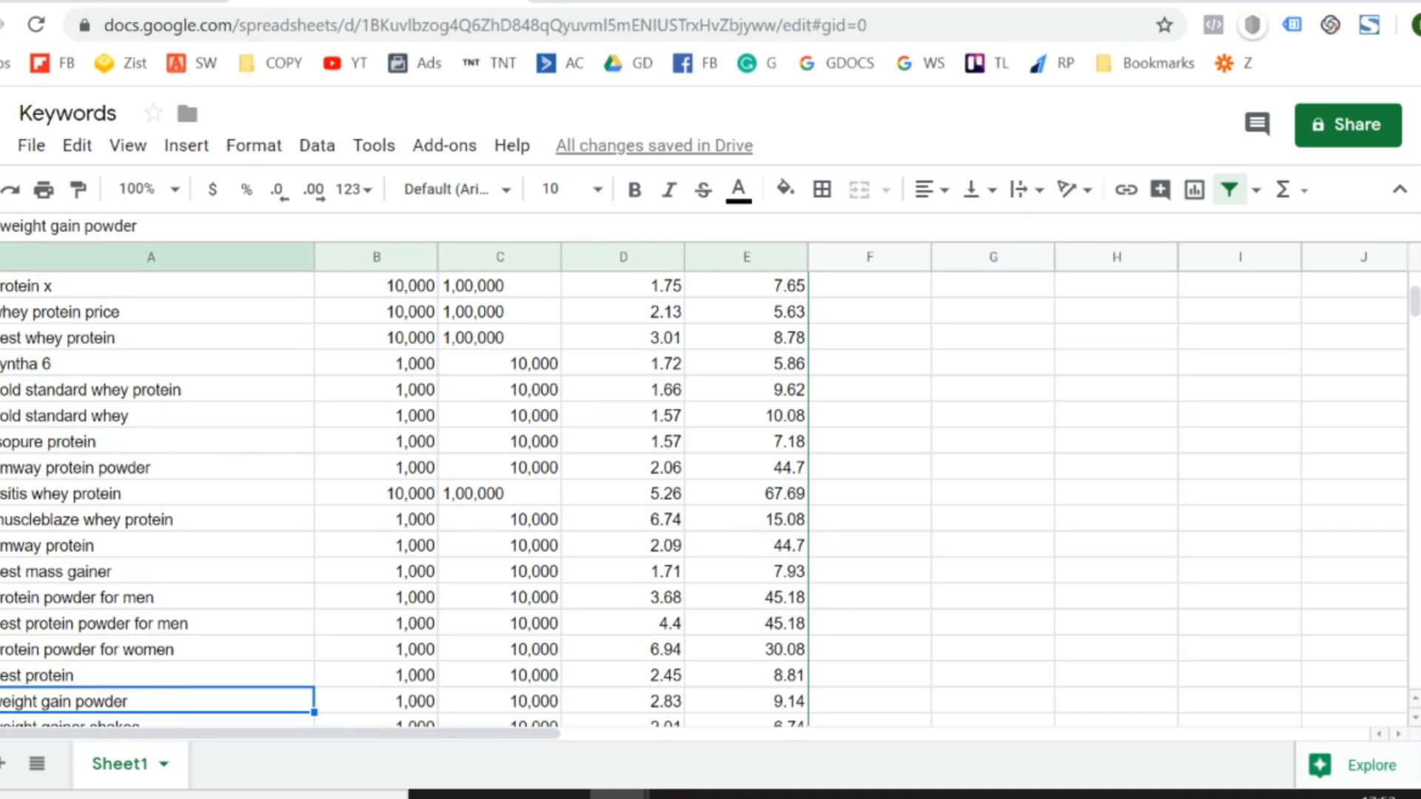
key("Down")
key("Up")
key("shift+Right")
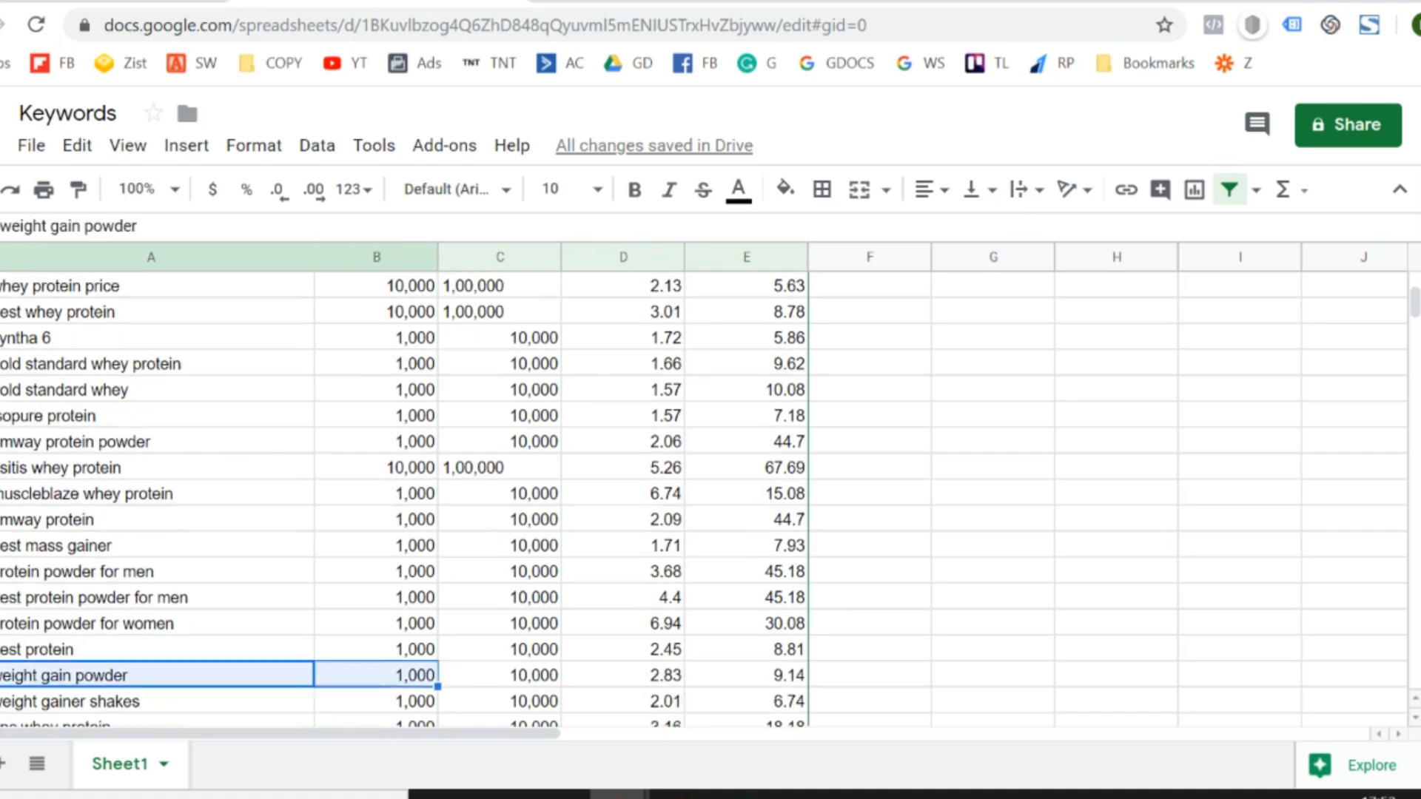
key("shift+Right")
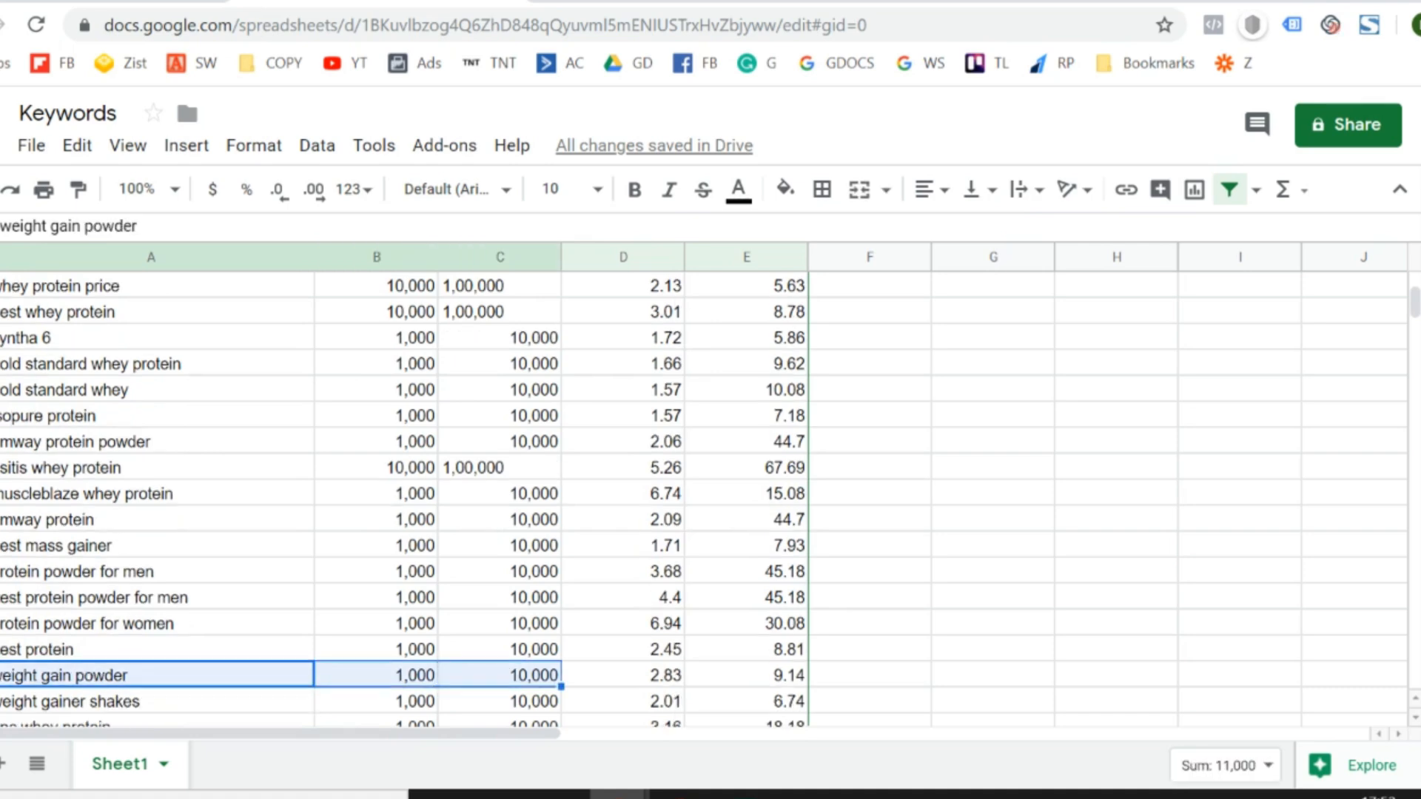
- Recheck the keywords around "whey protein powder", and review the rows down to "nutrilite protein powder" and "optimum nutrition whey protein"
key("Up")
key("Up")
key("Up")
key("Up")
key("Up")
key("Up")
key("Up")
key("Up")
key("Up")
key("Up")
key("Up")
key("Up")
key("Up")
key("Up")
key("Up")
key("Up")
key("Up")
key("Up")
key("Up")
key("Up")
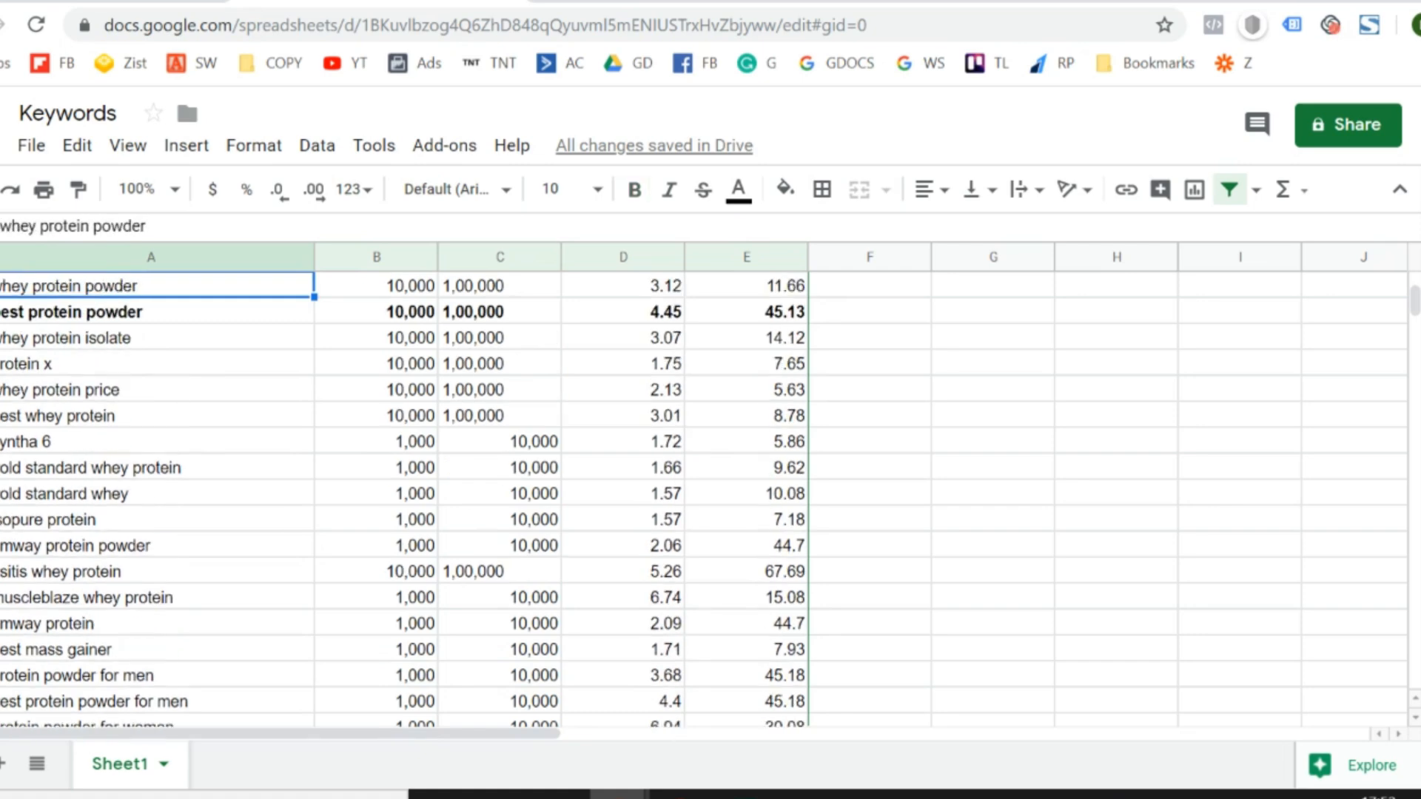
key("Up")
key("Up")
key("Up")
key("Up")
key("Up")
key("Down")
key("Down")
key("Down")
key("Down")
key("Down")
key("Down")
key("Down")
key("Down")
key("Down")
key("Down")
key("Down")
key("Down")
key("Down")
key("Down")
key("Down")
key("Down")
key("Down")
key("Down")
key("Down")
key("Down")
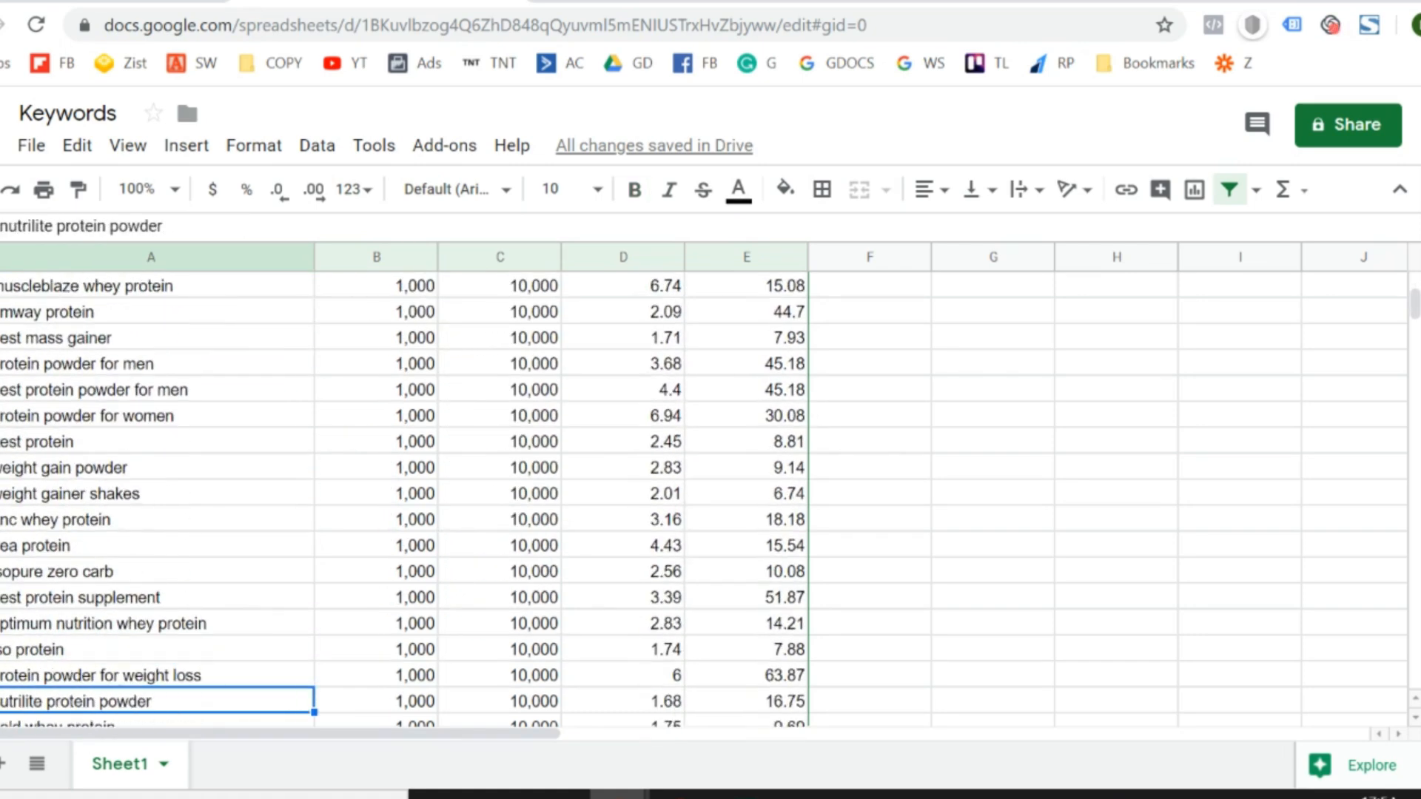
key("Up")
key("Up")
key("Up")
key("shift+Right")
key("shift+Left")
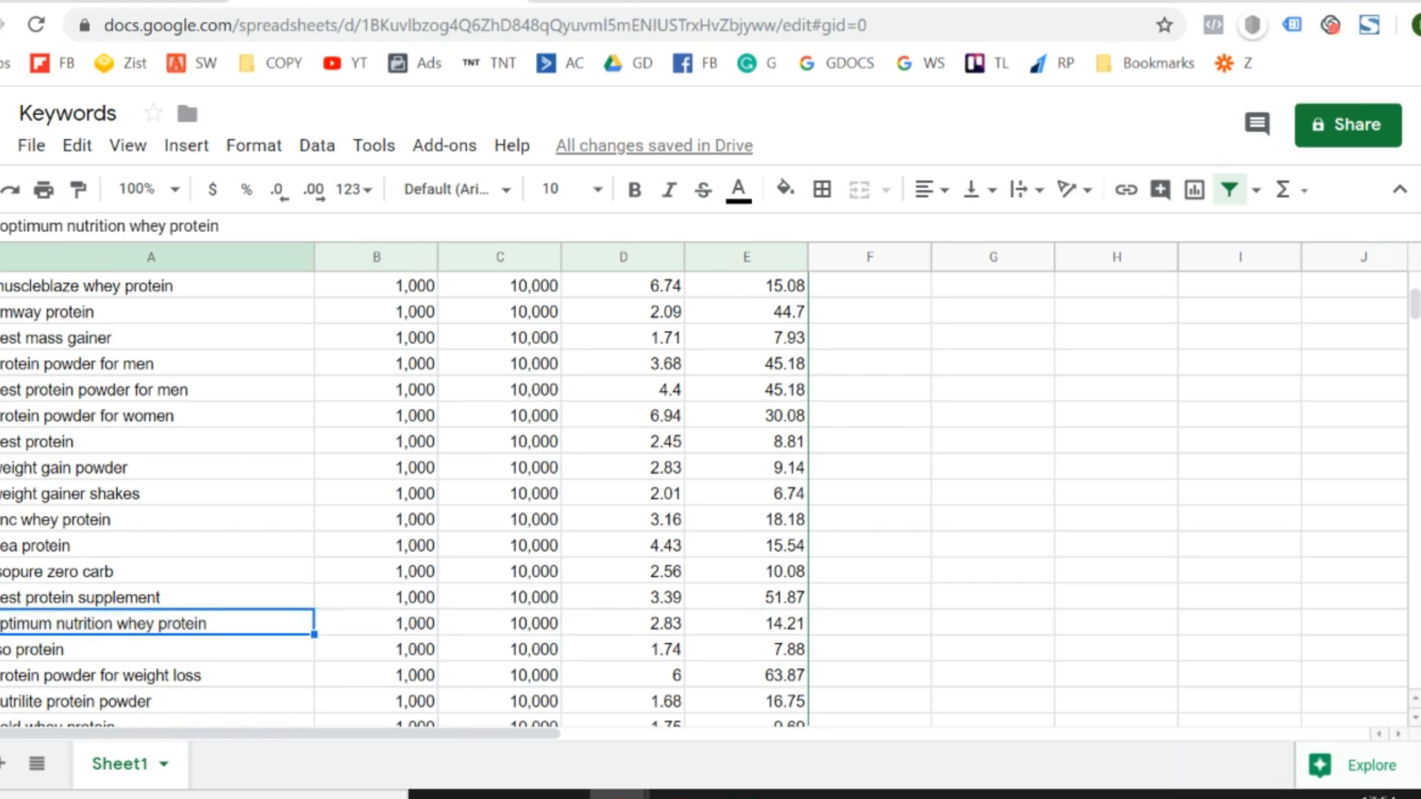
- Review the keywords down to "bsn syntha 6" and back up to "best protein powder for men"
key("Down")
key("Down")
key("Down")
key("Down")
key("Down")
key("Down")
key("Down")
key("Down")
key("Down")
key("Down")
key("Down")
key("Down")
key("Up")
key("Up")
key("Up")
key("Up")
key("Up")
key("Up")
key("Up")
key("Up")
key("Up")
key("Up")
key("Up")
key("Up")
key("Up")
key("Up")
key("Up")
key("Up")
key("Up")
key("Up")
key("Up")
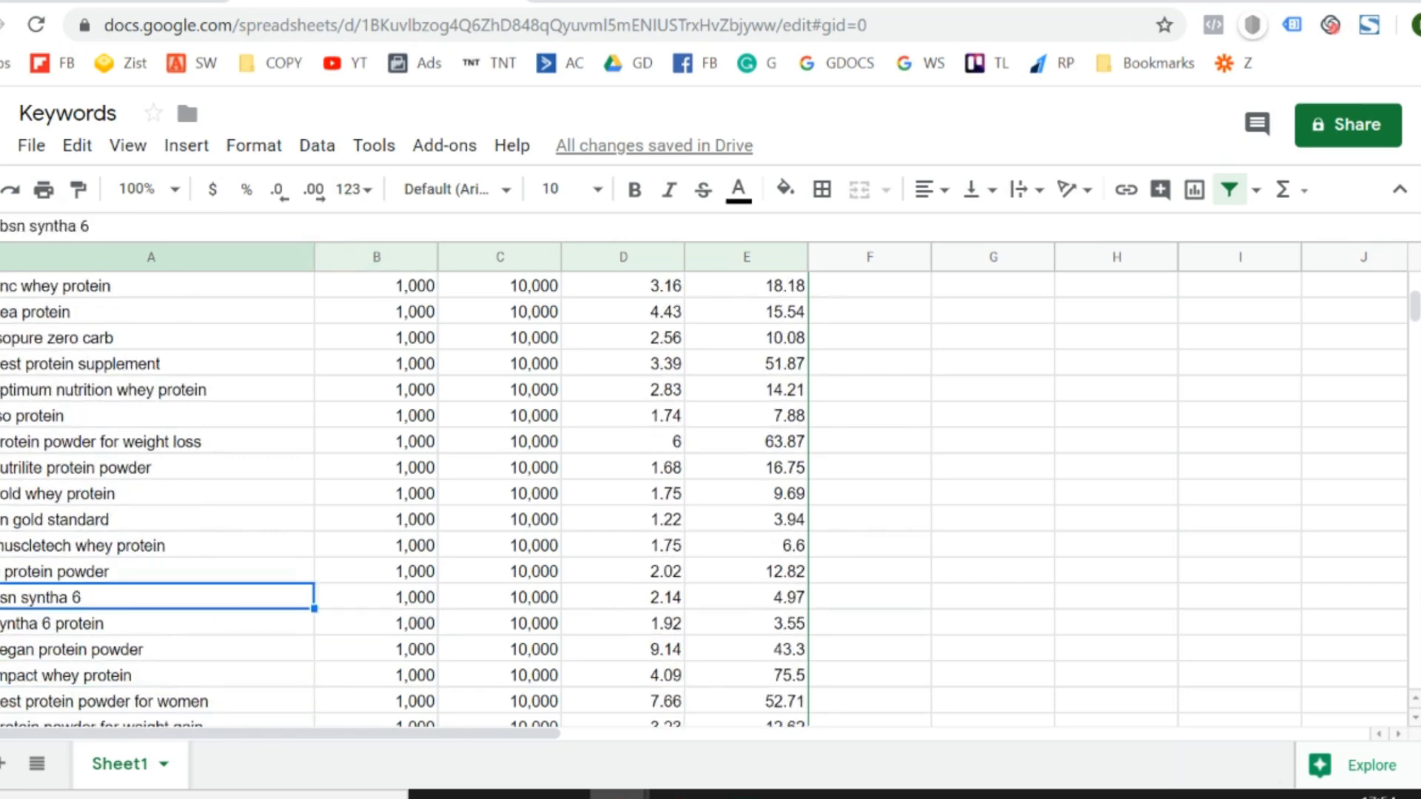
key("Up")
key("Up")
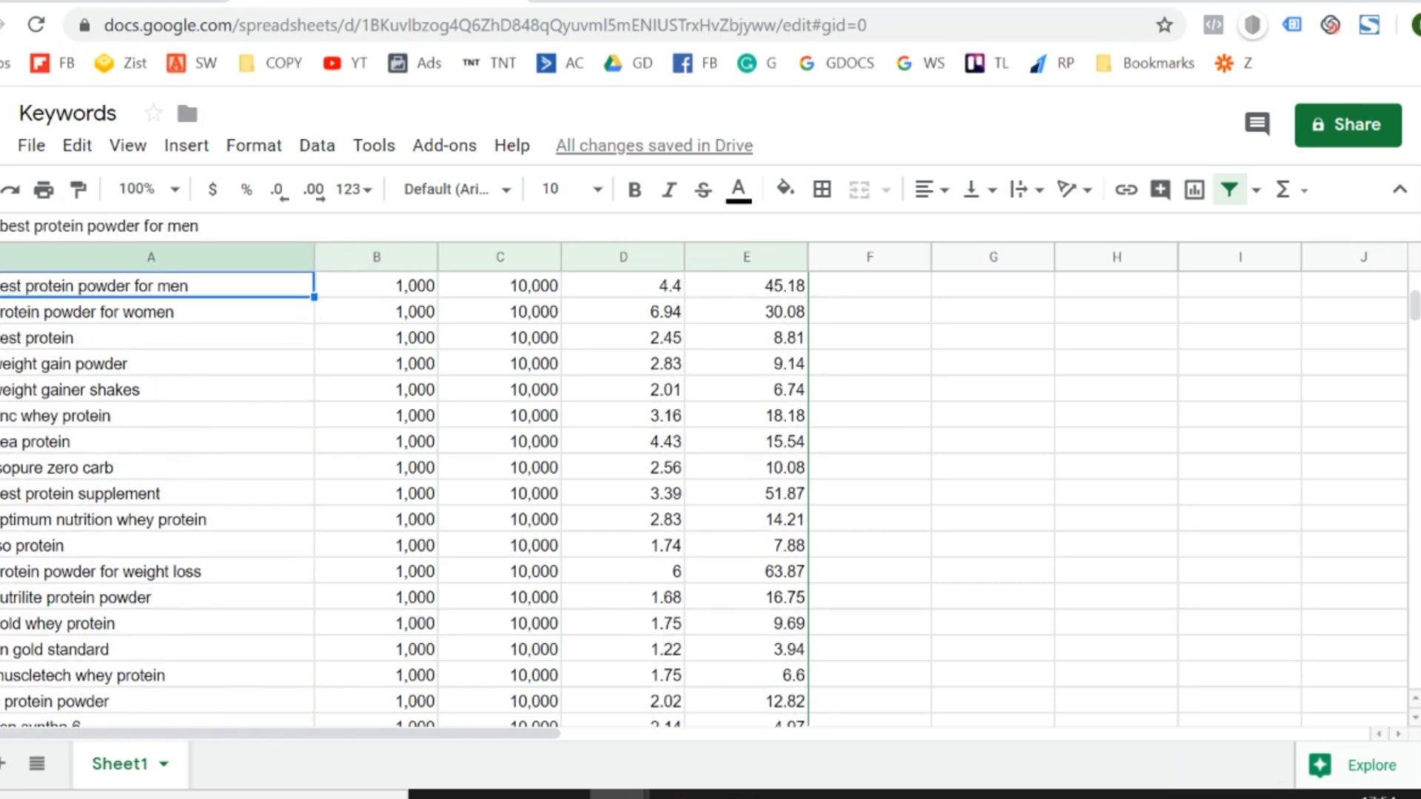
- Examine the "best protein" keyword together with its minimum and maximum search volumes
key("Down")
key("Down")
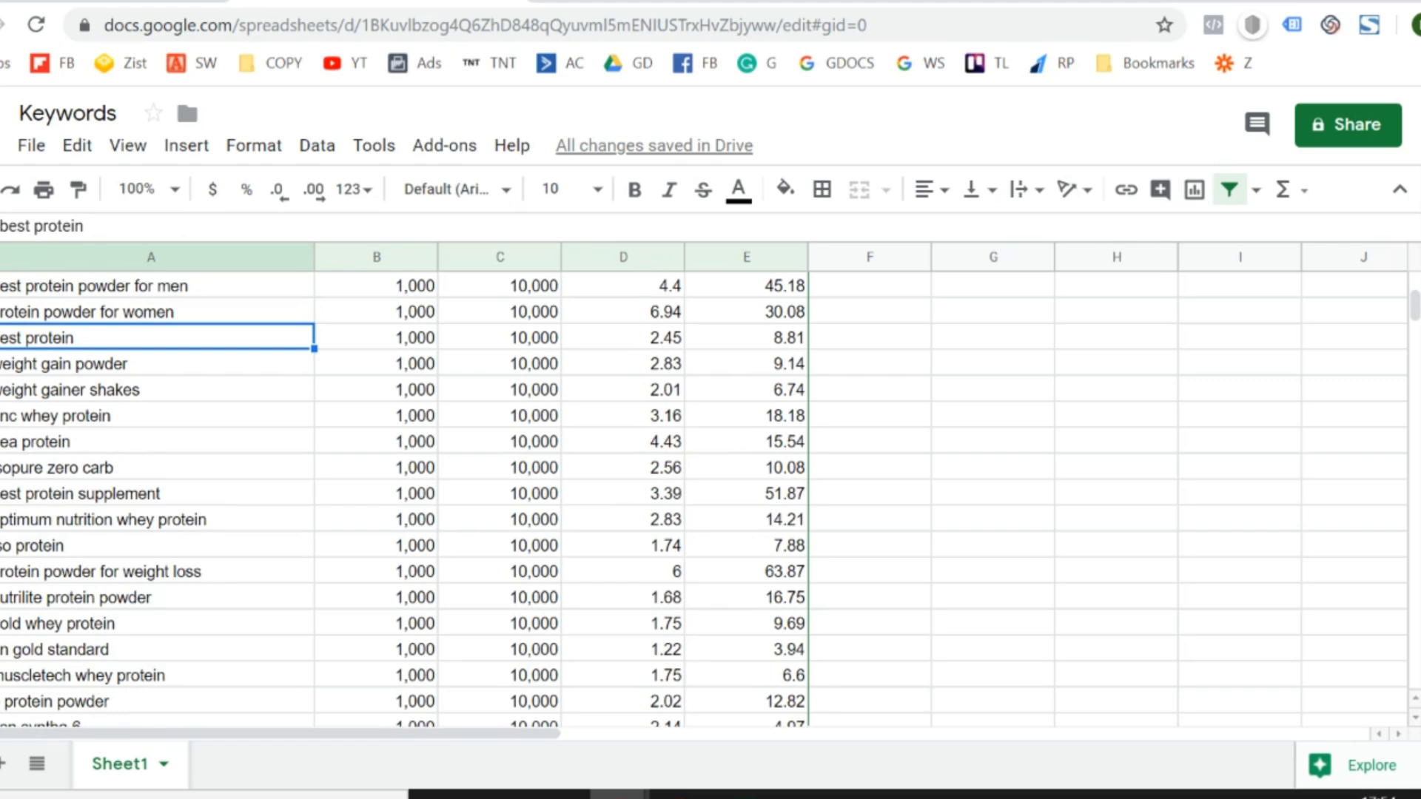
key("shift+Right")
key("shift+Right")
key("shift+Left")
key("shift+Left")
key("shift+Right")
key("shift+Right")
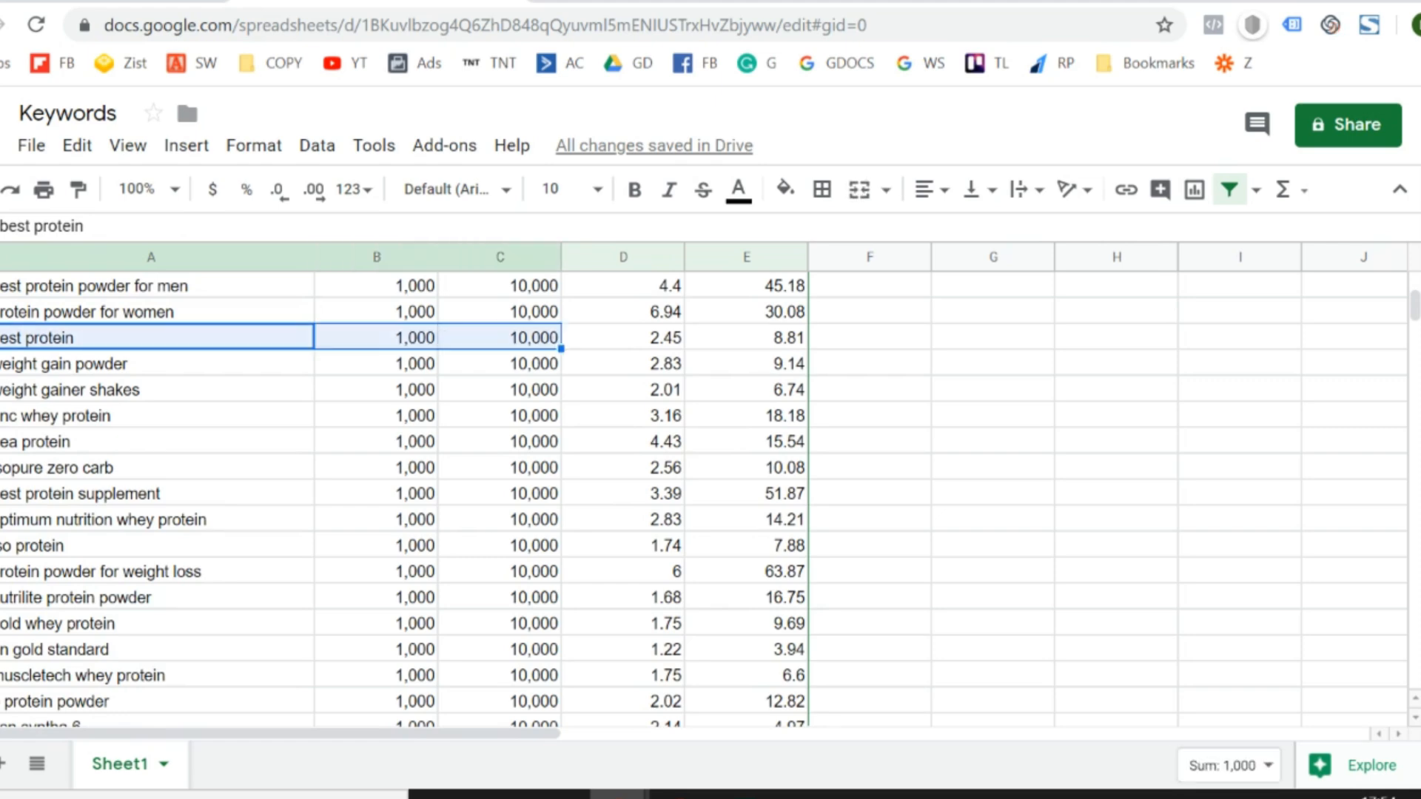
key("shift+Left")
key("shift+Left")
key("shift+Right")
key("shift+Right")
key("shift+Left")
key("shift+Left")
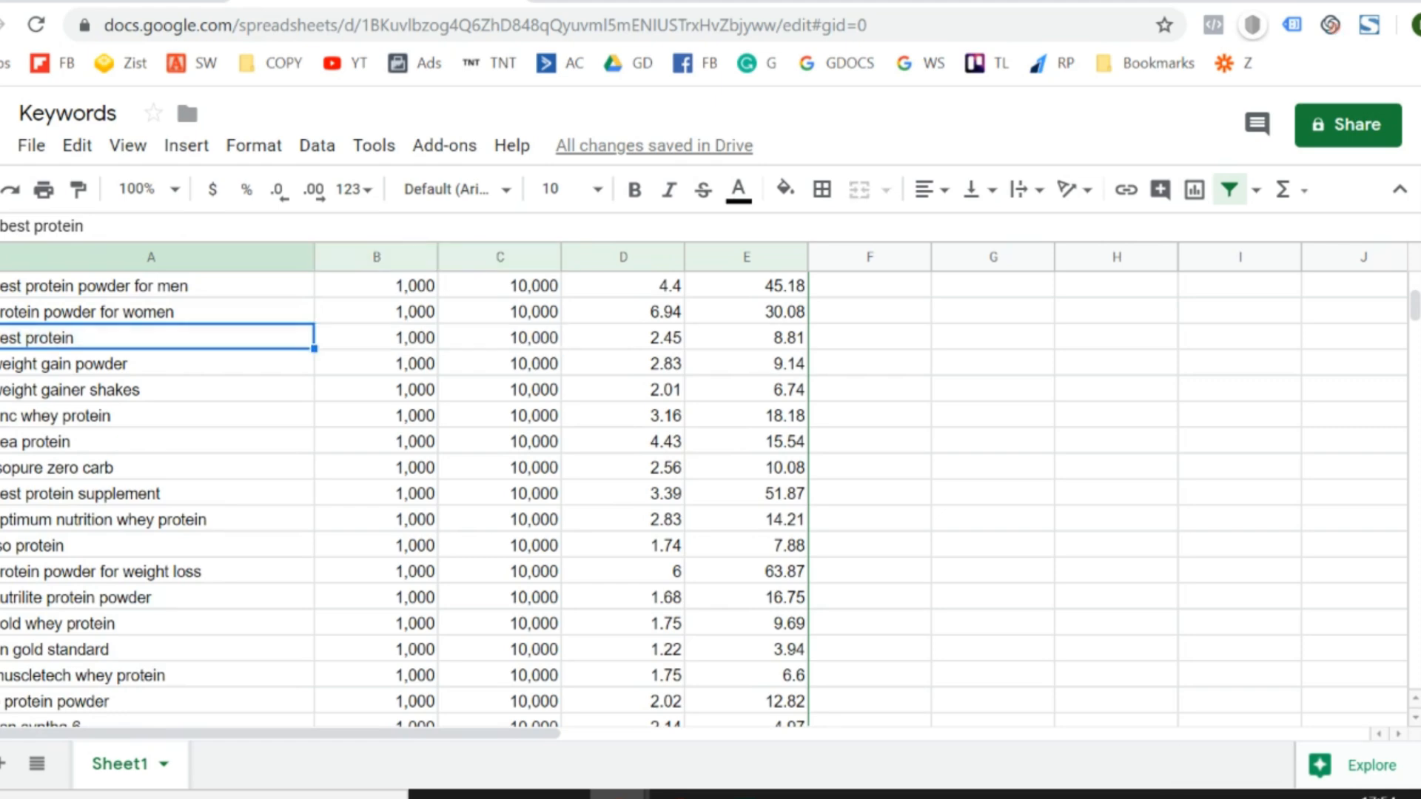
key("shift+Right")
key("shift+Right")
key("shift+Left")
key("shift+Left")
key("shift+Right")
key("shift+Right")
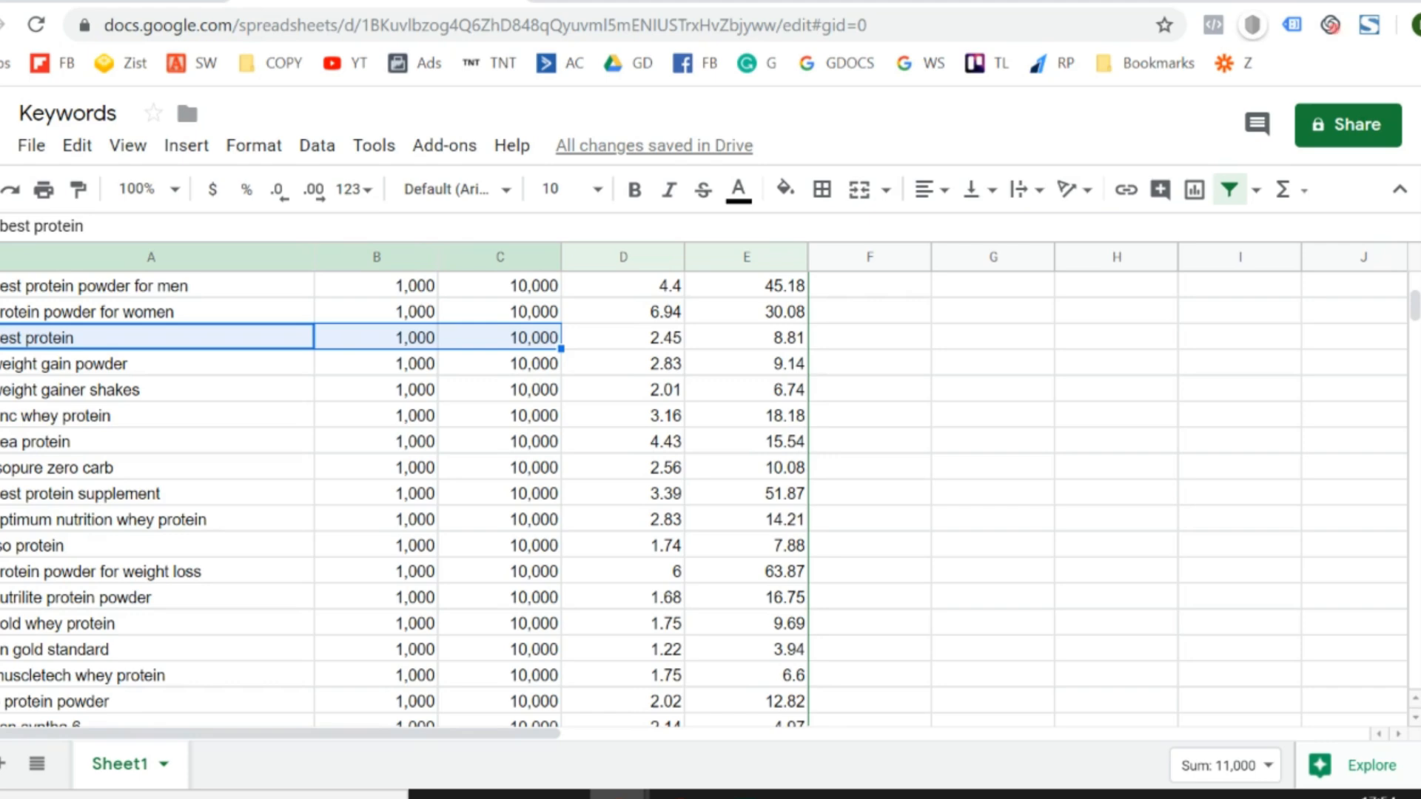
left_click(157, 337)
left_click(157, 363)
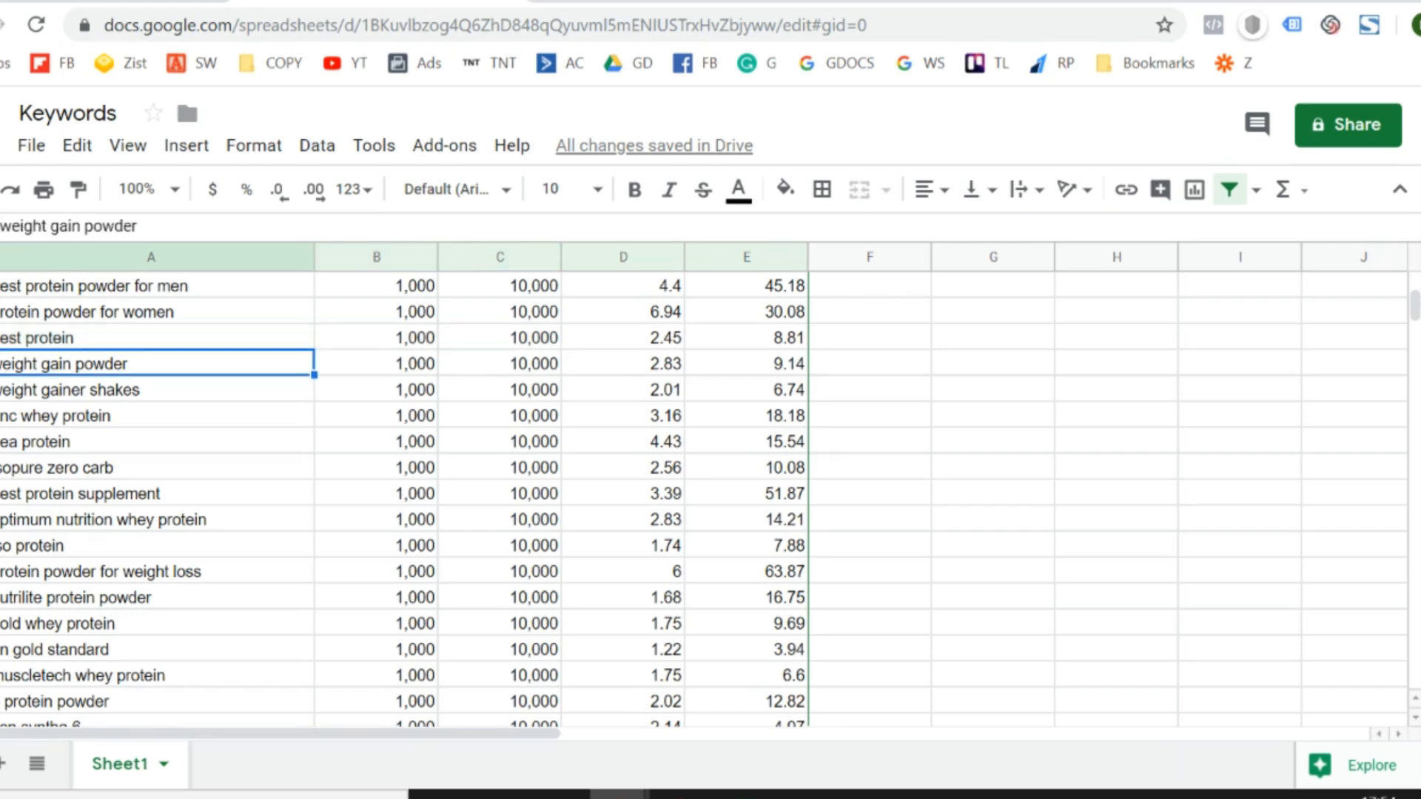
left_click_drag(157, 338, 500, 338)
left_click(157, 338)
key("shift+Right")
key("shift+Right")
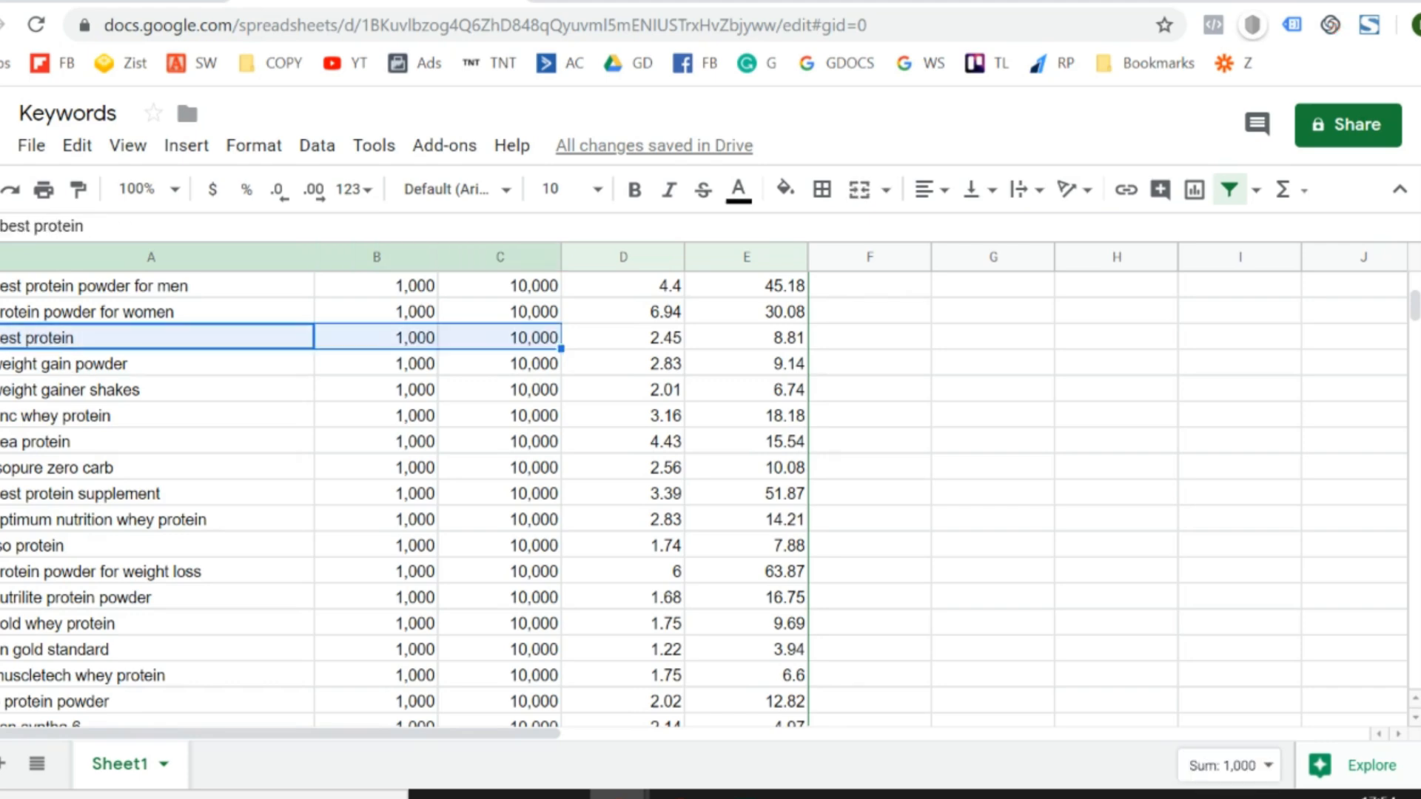
key("shift+Left")
key("shift+Left")
key("shift+Right")
key("shift+Right")
key("Up")
key("Down")
key("shift+Right")
key("shift+Right")
- Examine the "on gold standard" keyword together with its minimum and maximum search volumes
key("Down")
key("Down")
key("Down")
key("Down")
key("Down")
key("Down")
key("Down")
key("Down")
key("Down")
key("Down")
key("Down")
key("Down")
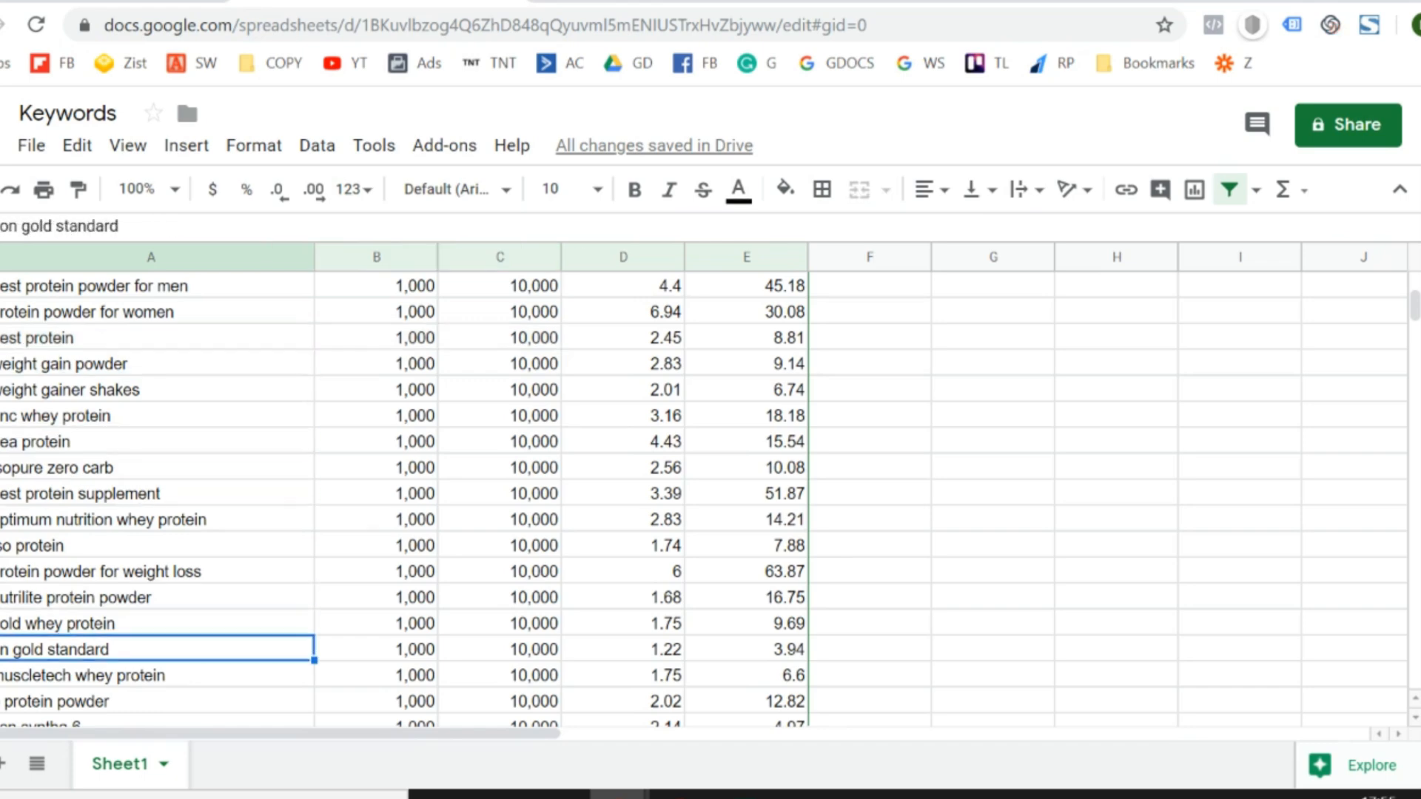
key("shift+Right")
key("shift+Right")
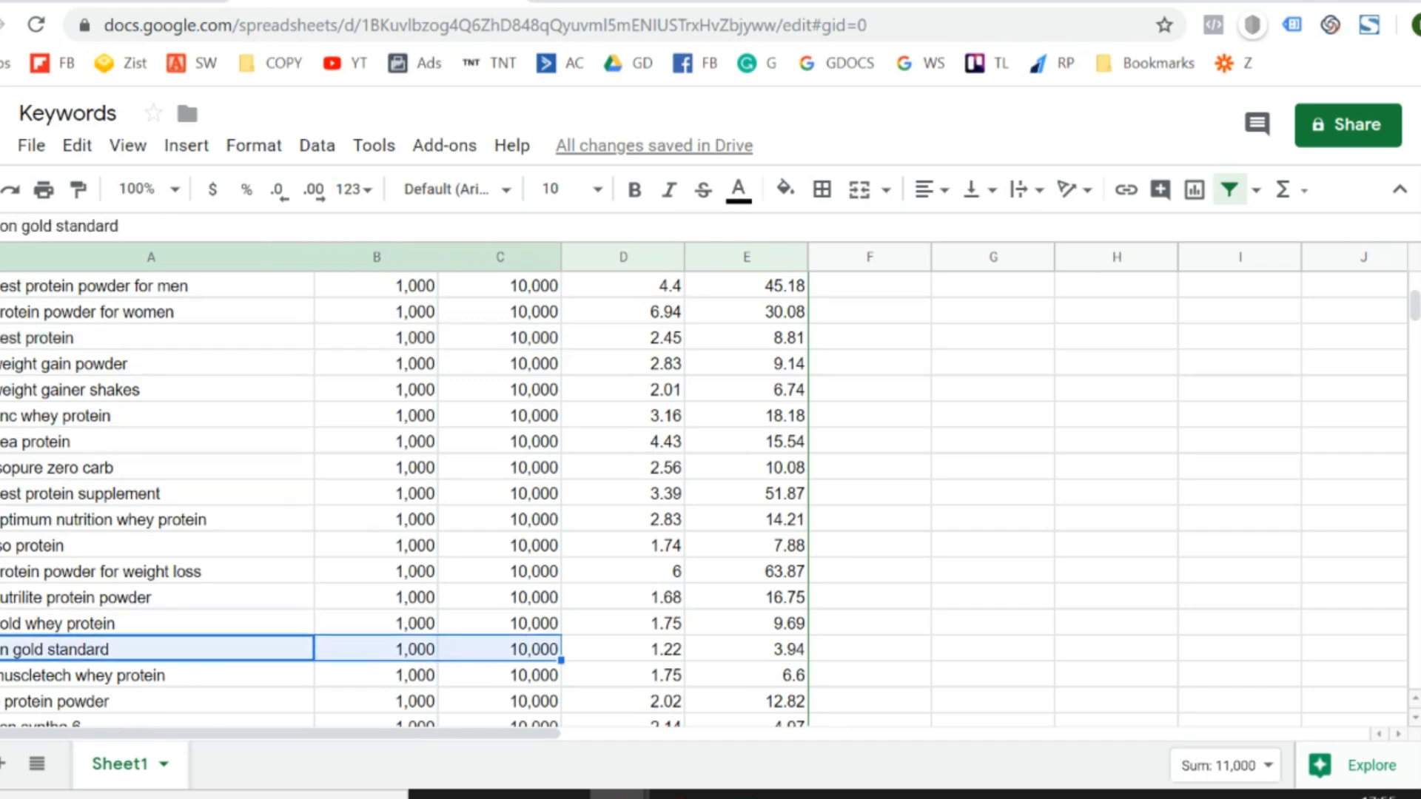
key("shift+Left")
key("shift+Left")
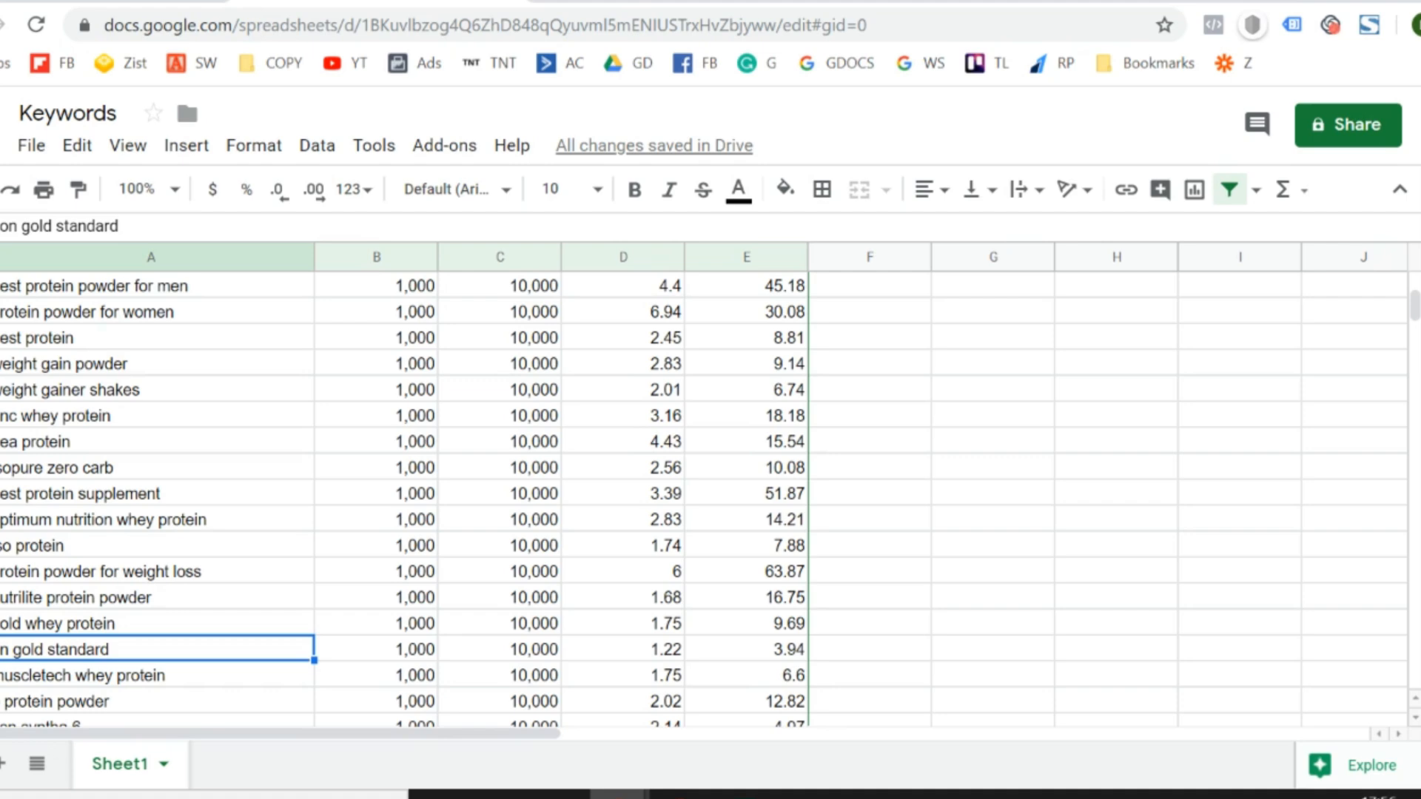
- Review the keywords between "gold whey protein" and "whey protein concentrate" with their volumes and top-of-page bids
key("Down")
key("Down")
key("Down")
key("Down")
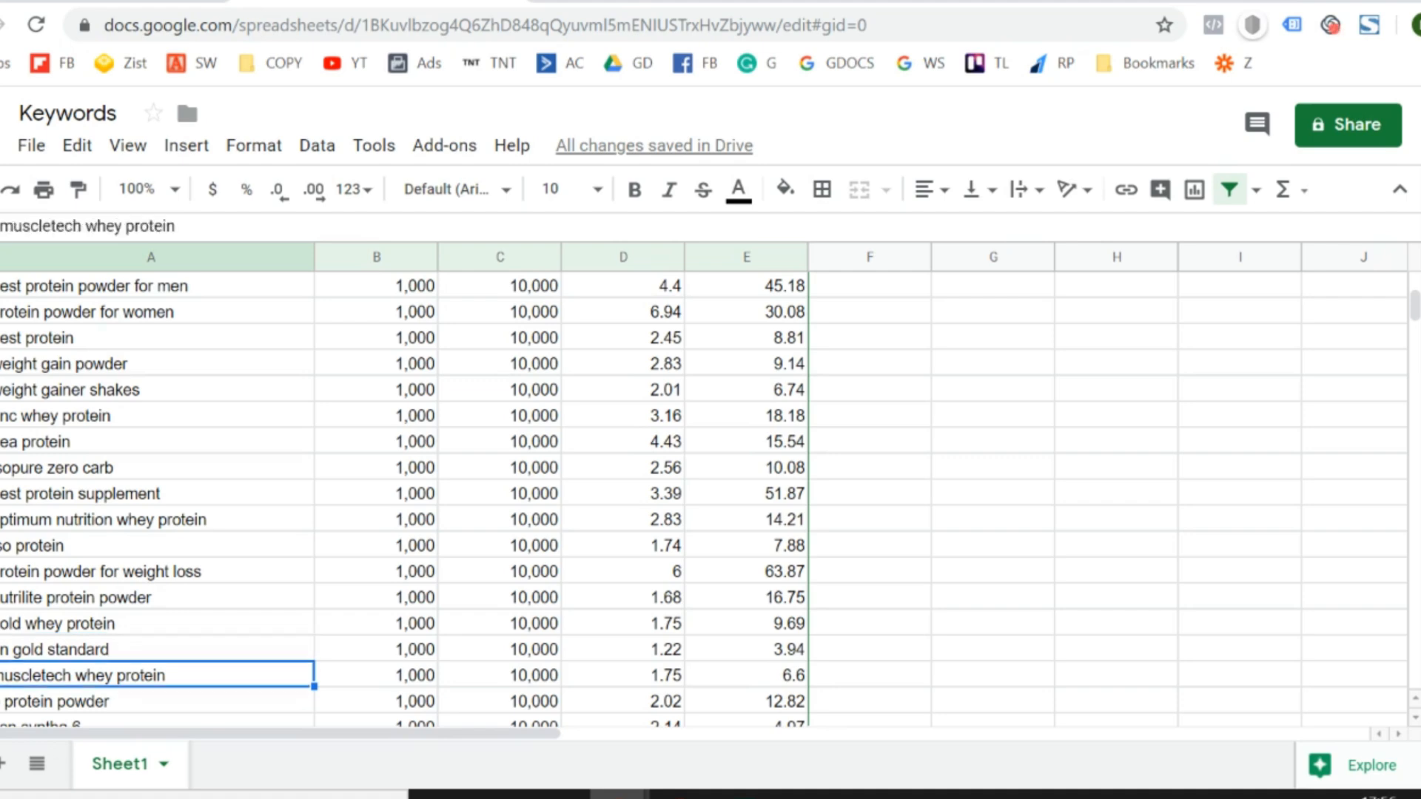
key("Up")
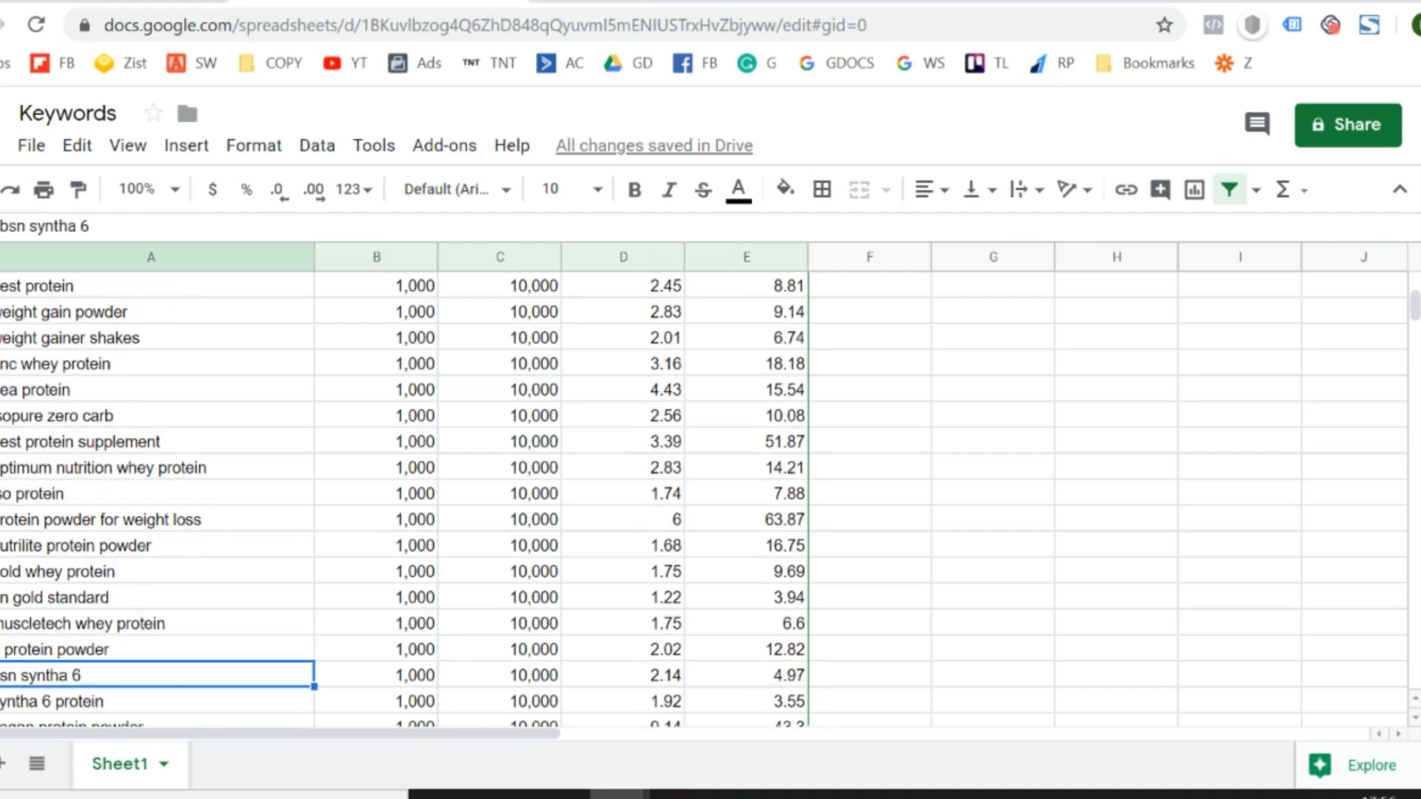
key("Up")
key("Up")
key("Up")
key("Up")
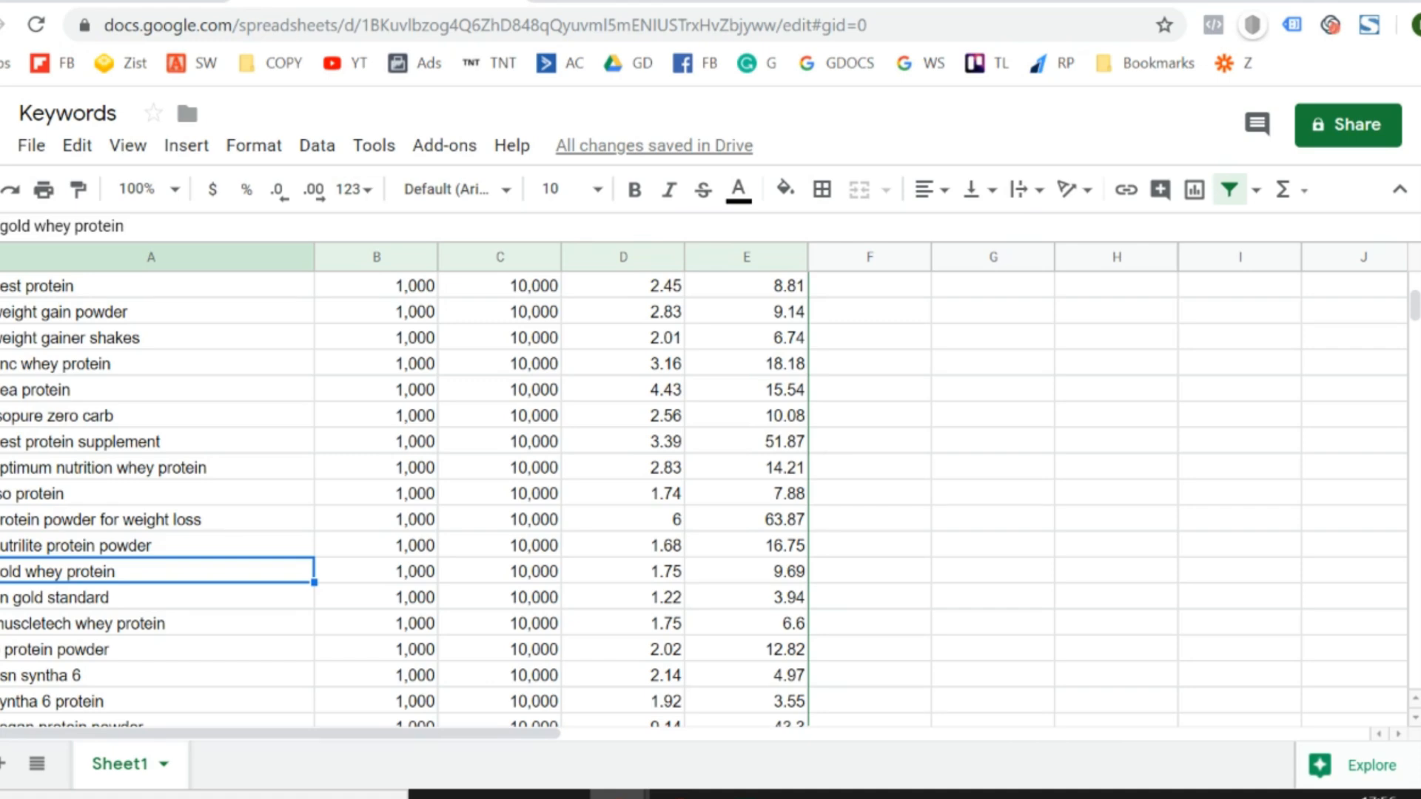
key("Down")
key("Down")
key("Down")
key("Down")
key("Down")
key("Down")
key("Down")
key("Down")
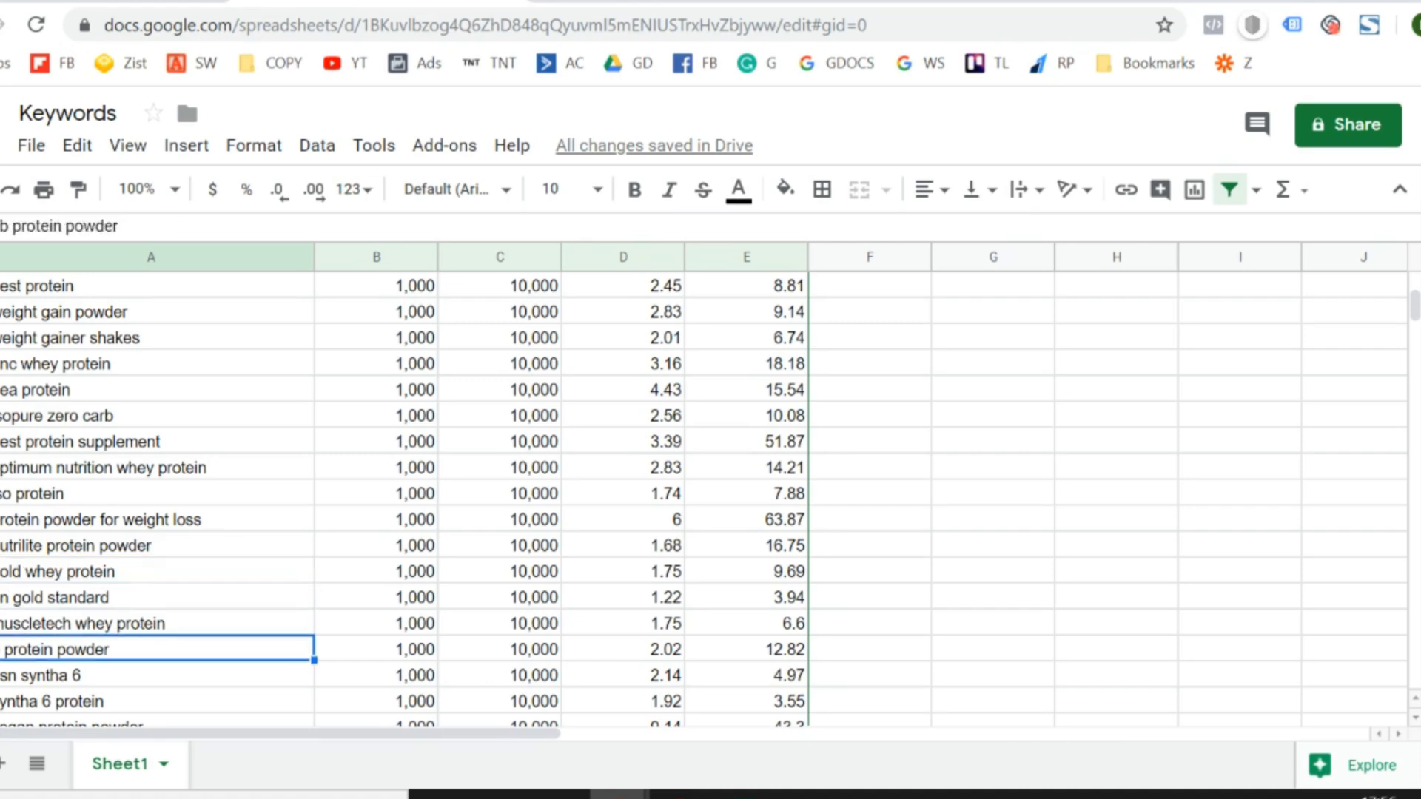
key("Down")
key("Down")
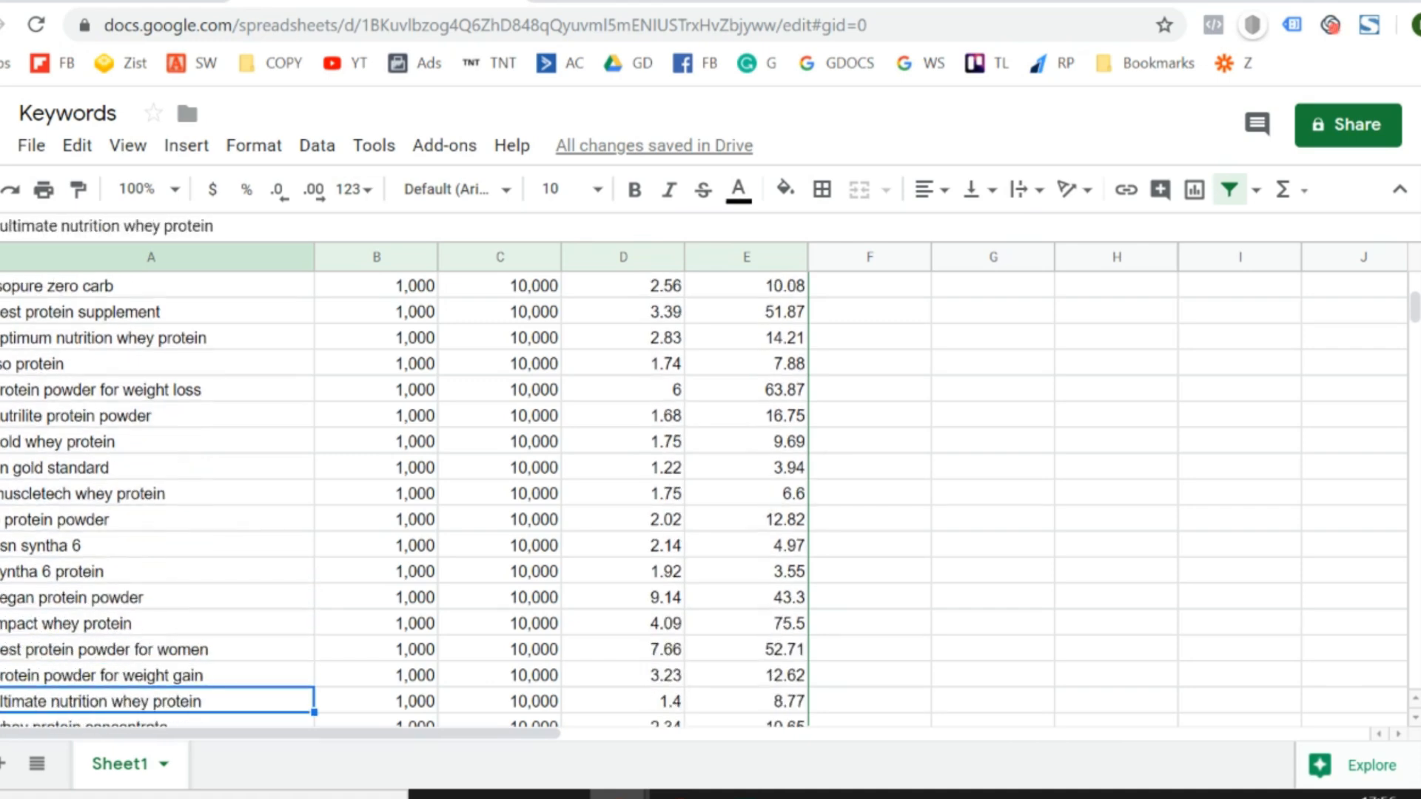
key("Down")
key("Down")
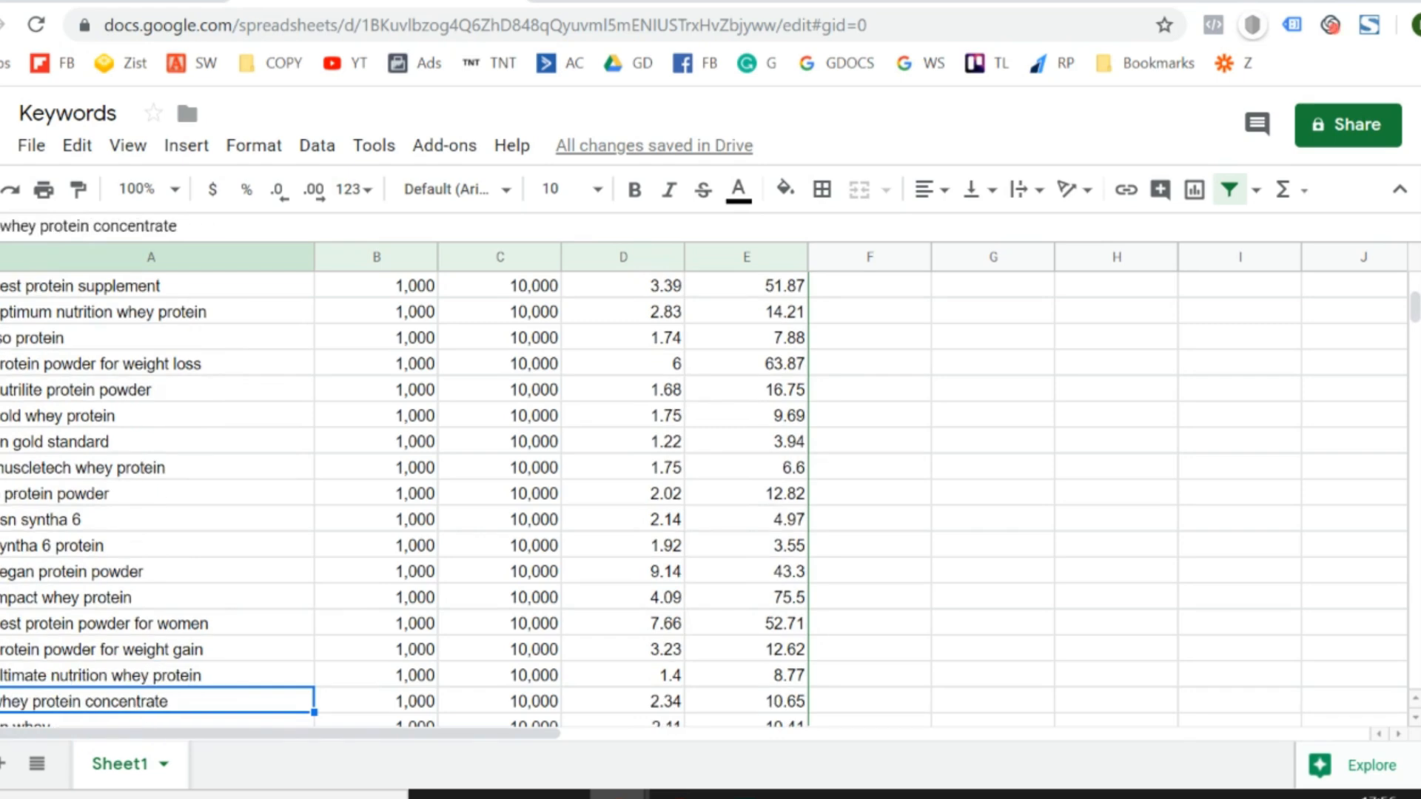
- Review the keywords from "whey protein concentrate" back up past "protein powder" with their search volumes and bids
key("Up")
key("Up")
key("Up")
key("Up")
key("Up")
key("Up")
key("Up")
key("Up")
key("Up")
key("Up")
key("Up")
key("Up")
key("Up")
key("Up")
key("Up")
key("Up")
key("Up")
key("Up")
key("Up")
key("Up")
key("Up")
key("Up")
key("Up")
key("Up")
key("Up")
key("Up")
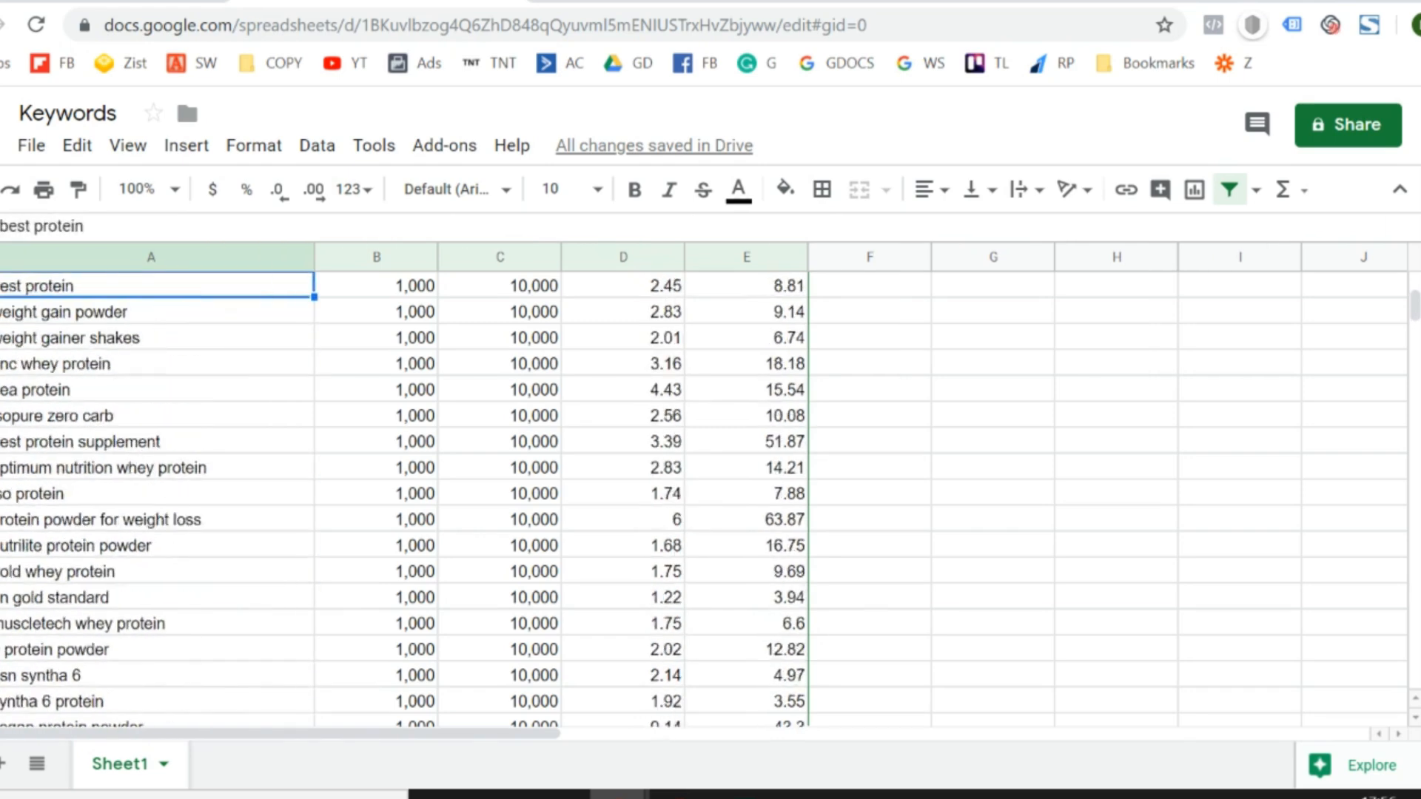
key("Up")
key("Up")
key("Up")
key("Up")
key("Up")
key("Up")
key("Up")
key("Up")
key("Up")
key("Up")
key("Up")
key("Up")
key("Up")
key("Up")
key("Up")
key("Up")
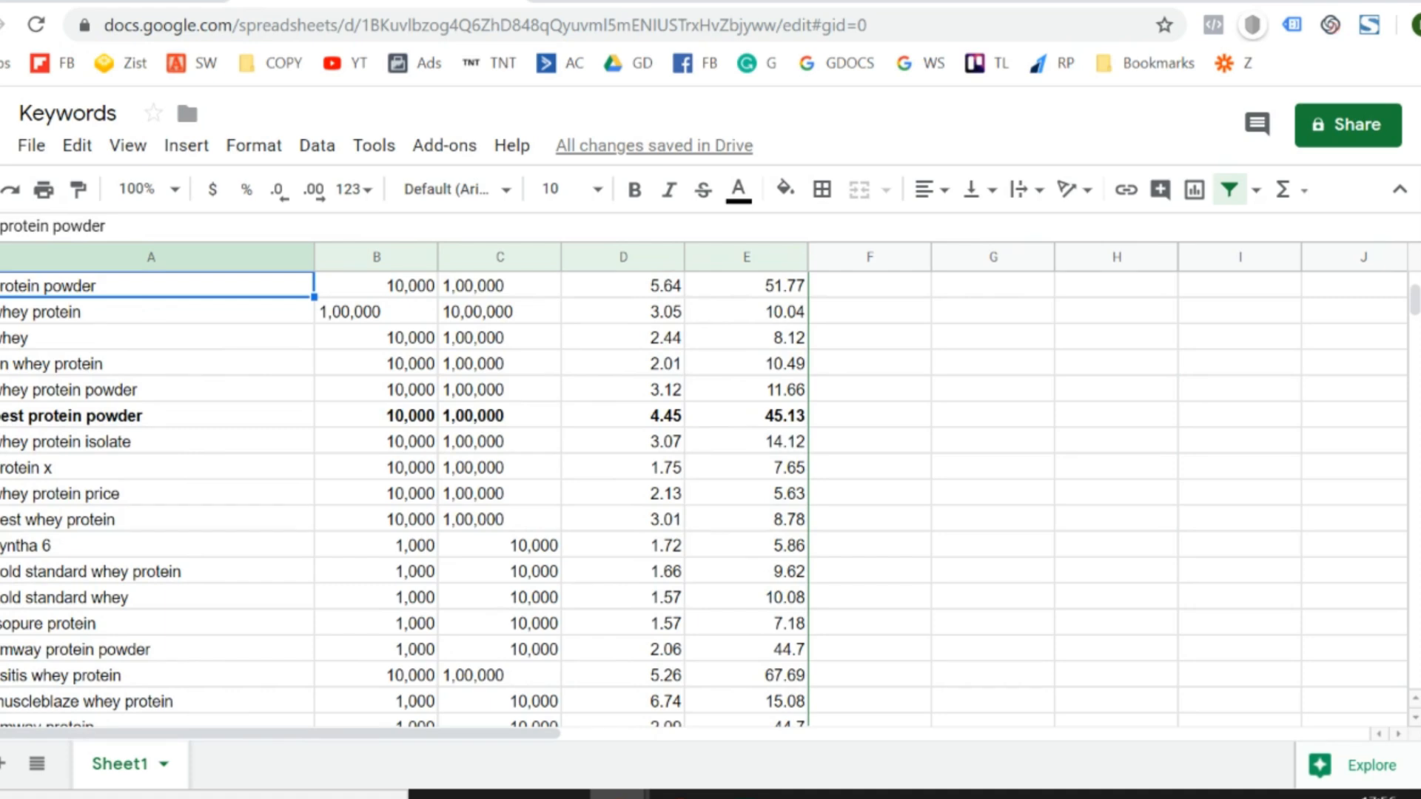
key("Up")
key("Up")
key("Up")
key("Up")
key("Up")
- Make the "whey" keyword with its minimum search volume bold, and also the "whey protein powder" keyword
key("Down")
key("Down")
key("Down")
key("Down")
key("Down")
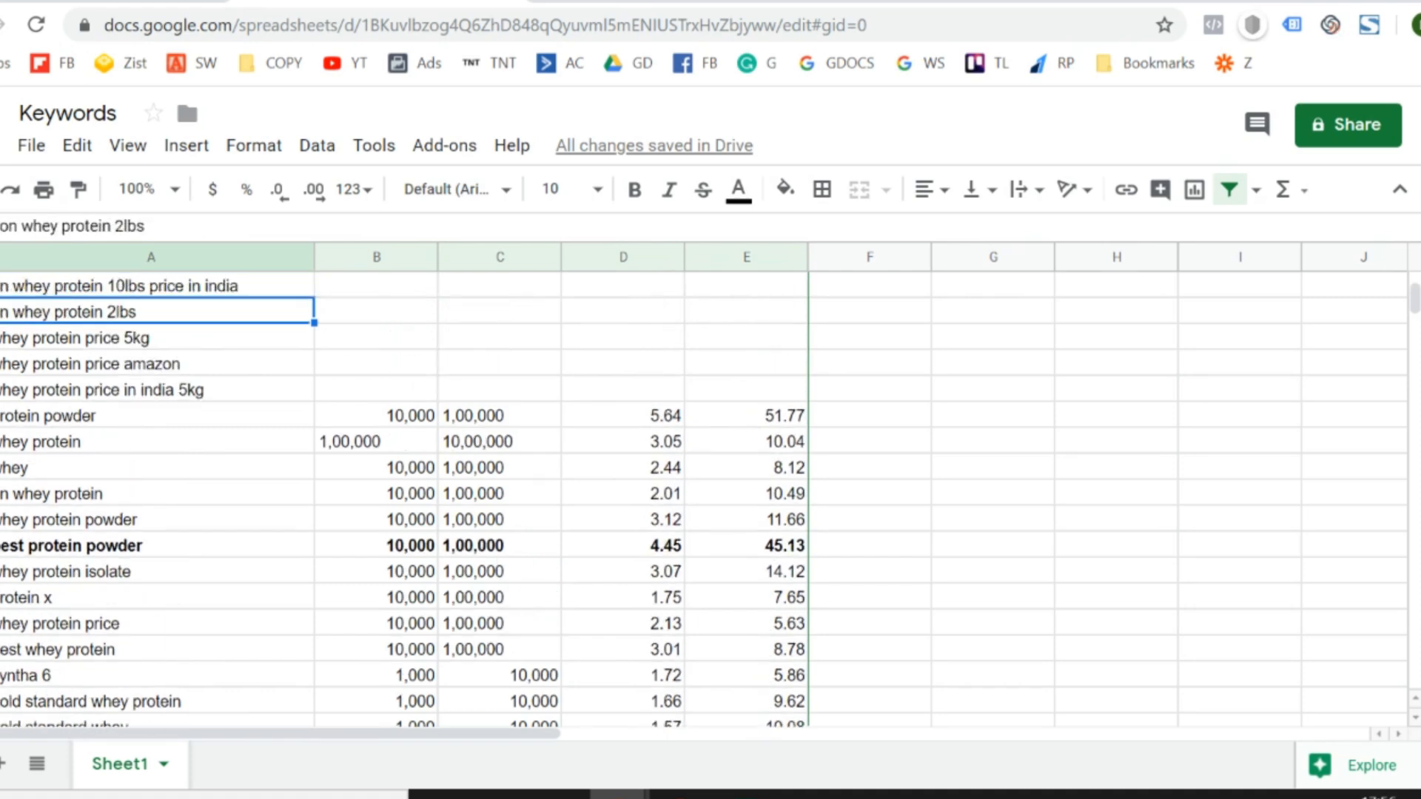
key("Down")
key("Down")
key("shift+Right")
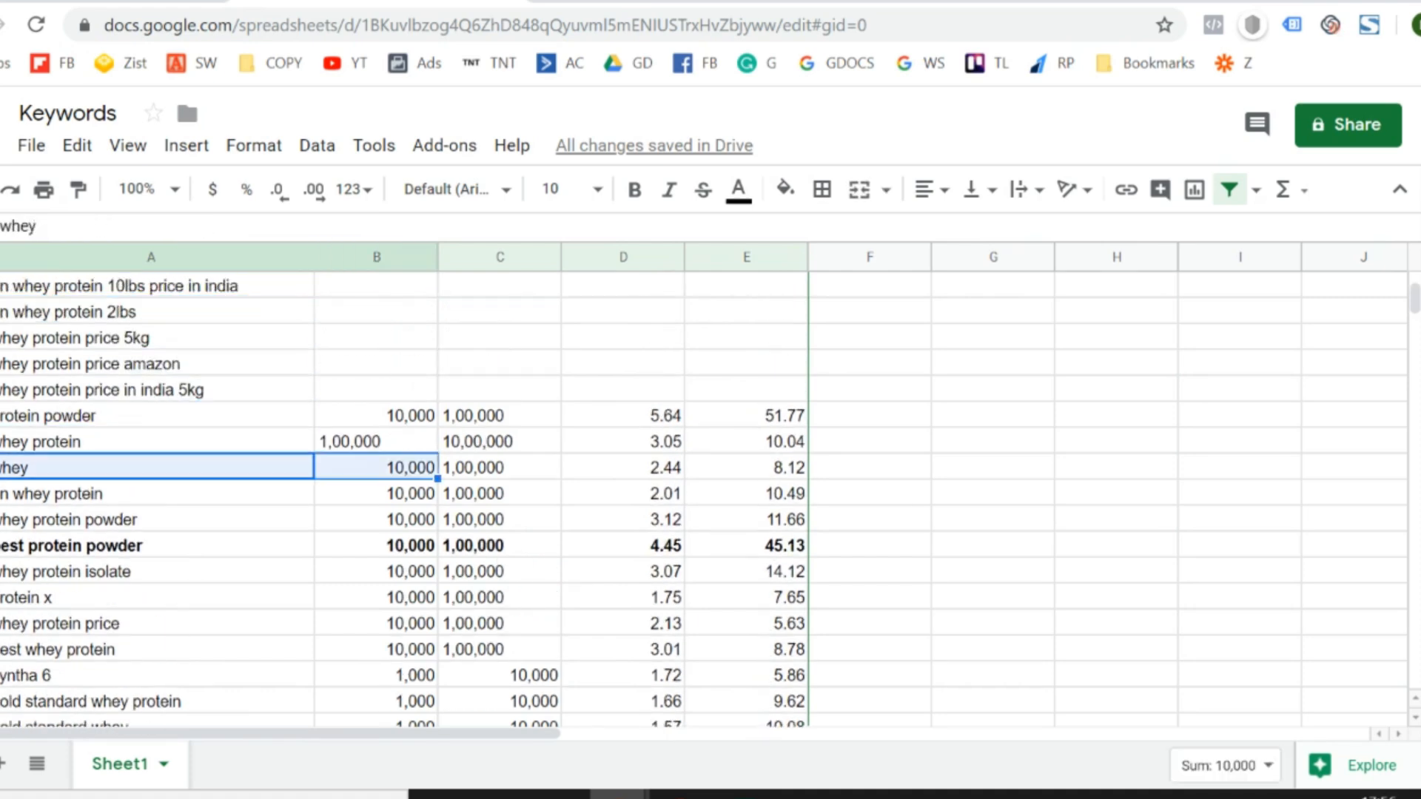
key("ctrl+b")
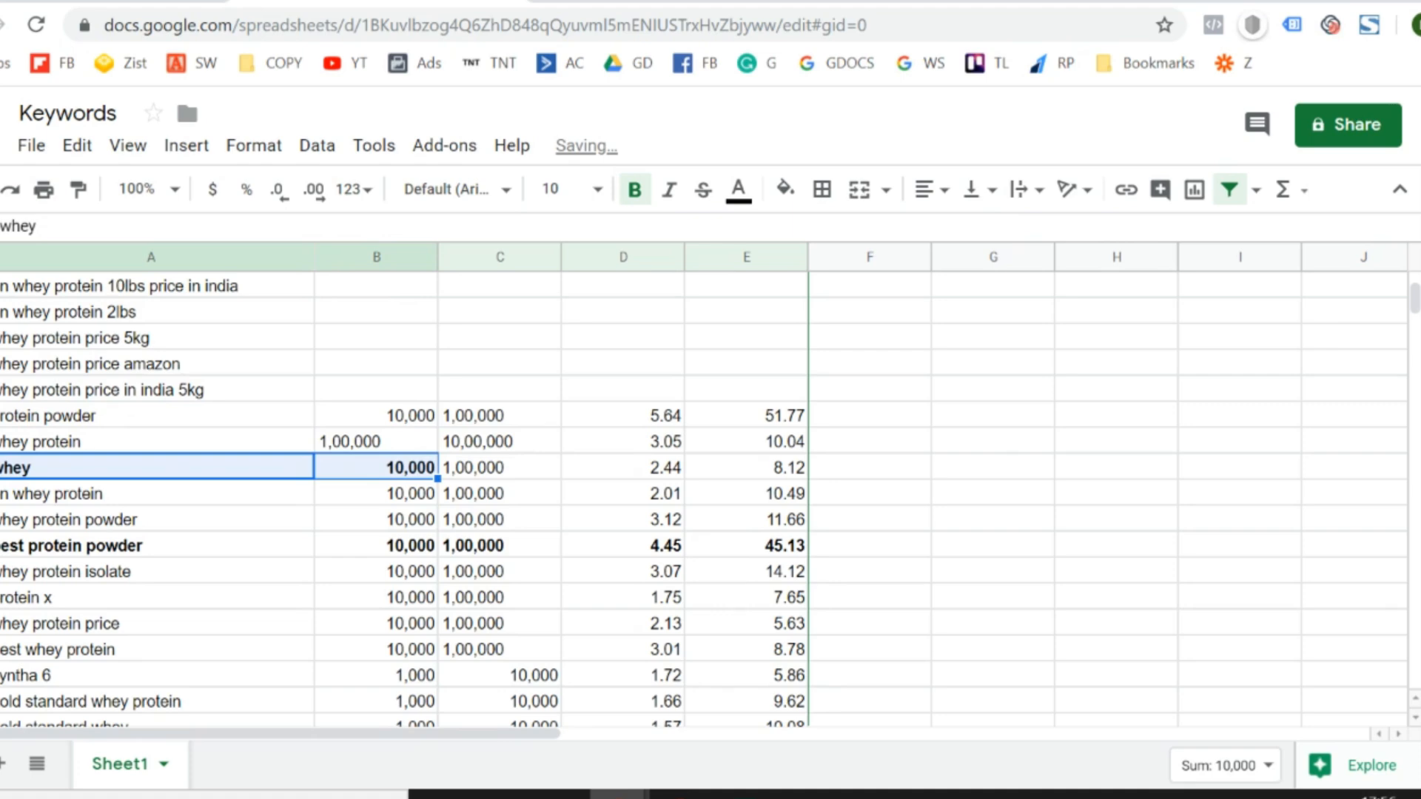
key("Down")
key("Down")
key("ctrl+b")
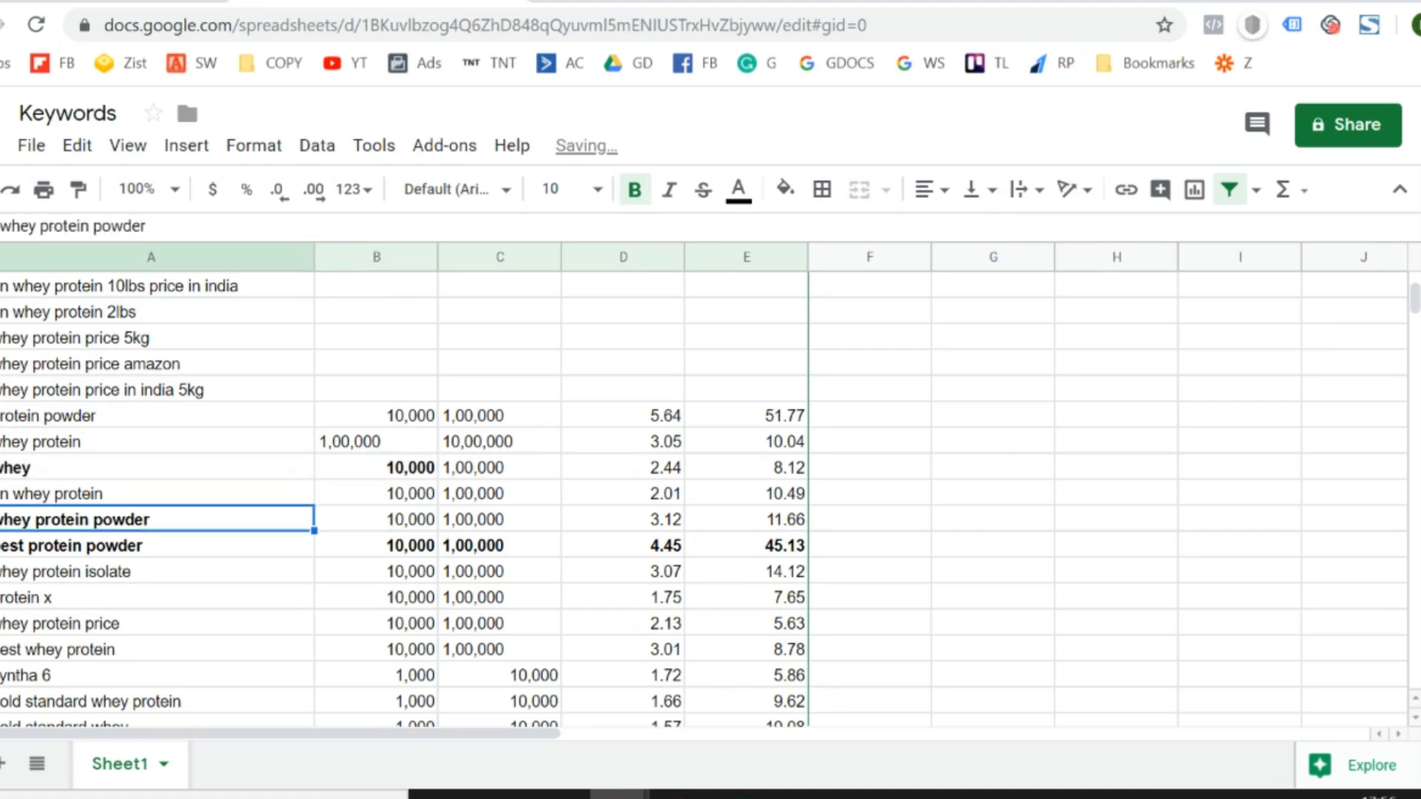
- Fill the "whey" keyword and its minimum search volume with magenta
key("Up")
key("Up")
key("shift+Right")
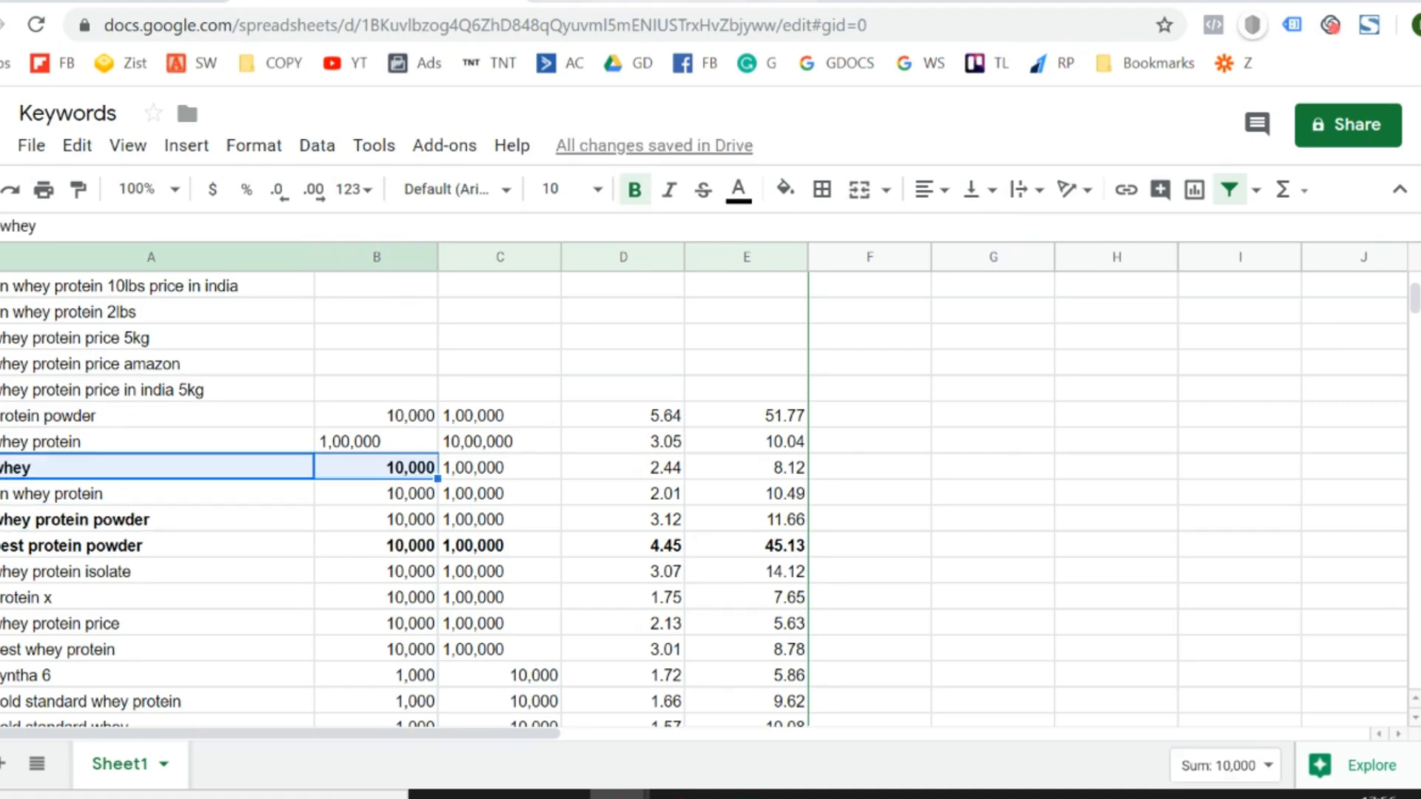
left_click(786, 190)
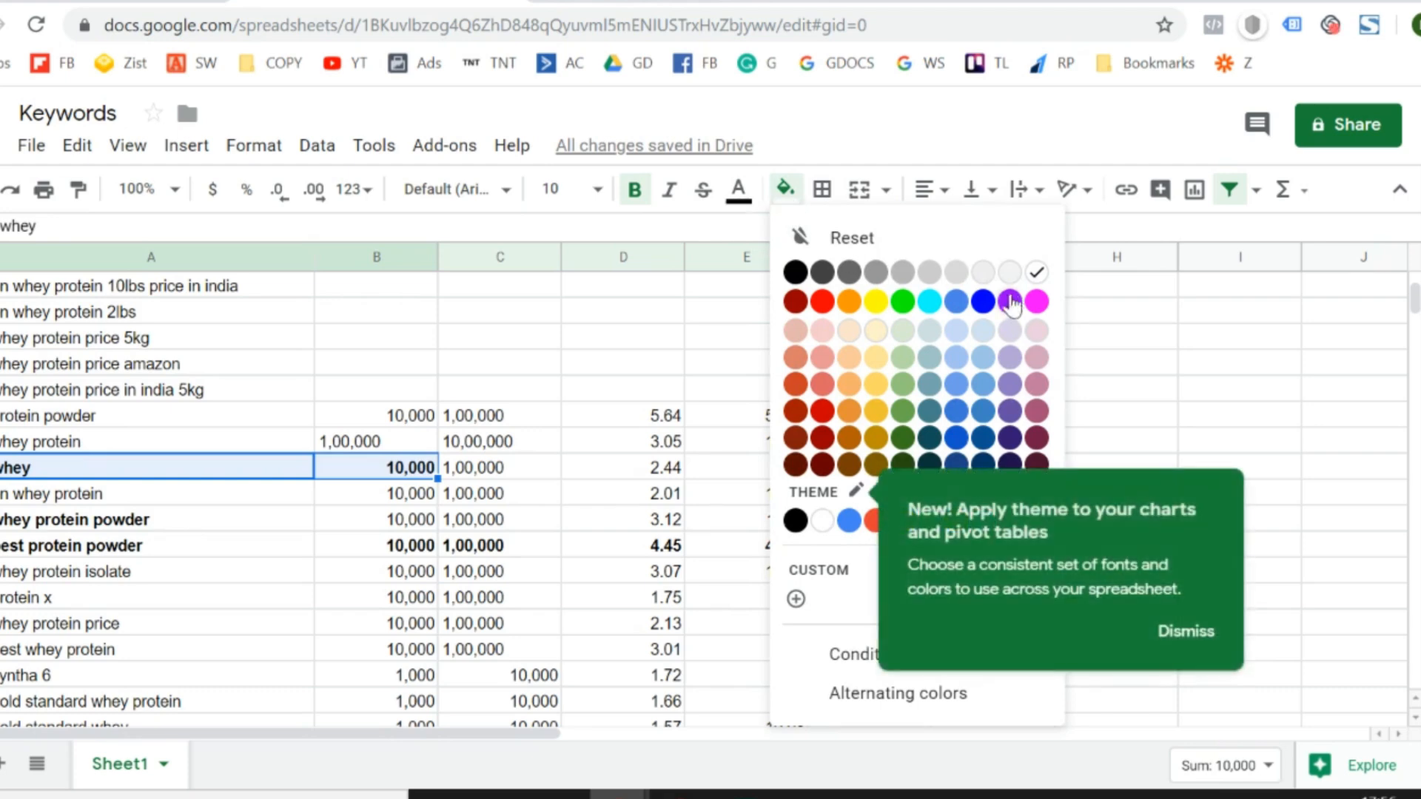
left_click(1036, 302)
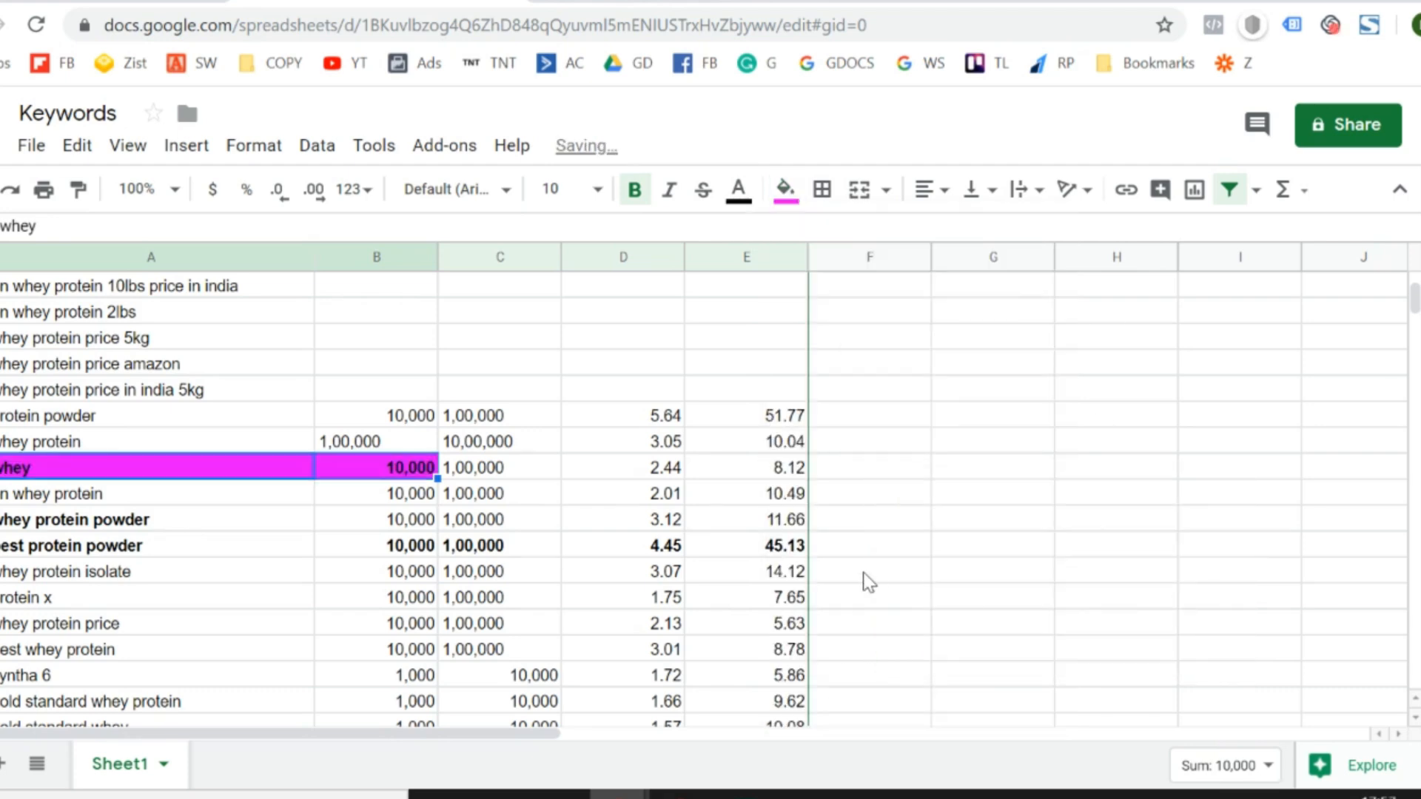
- Fill the "whey protein powder" keyword and its minimum search volume with magenta
key("Down")
key("Down")
key("shift+Right")
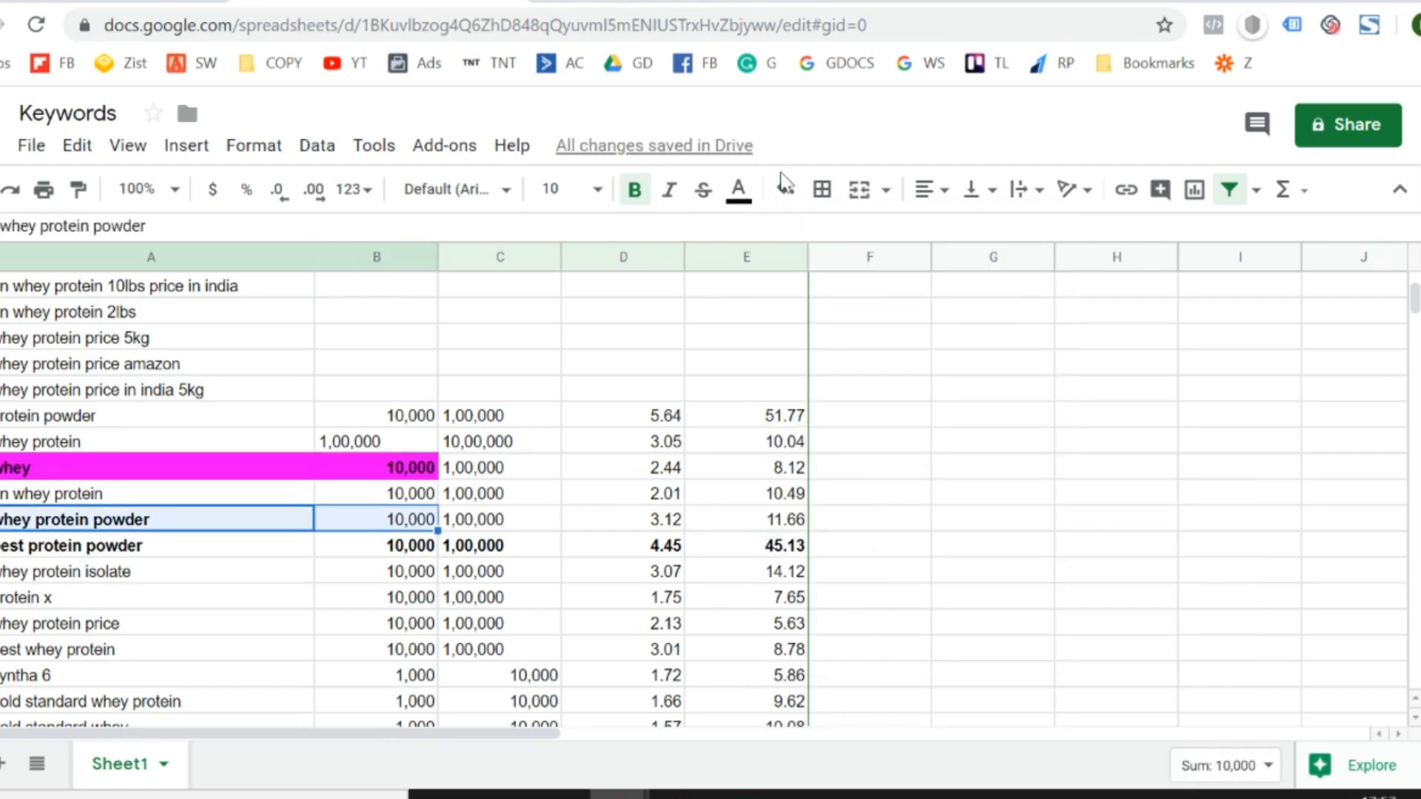
left_click(785, 186)
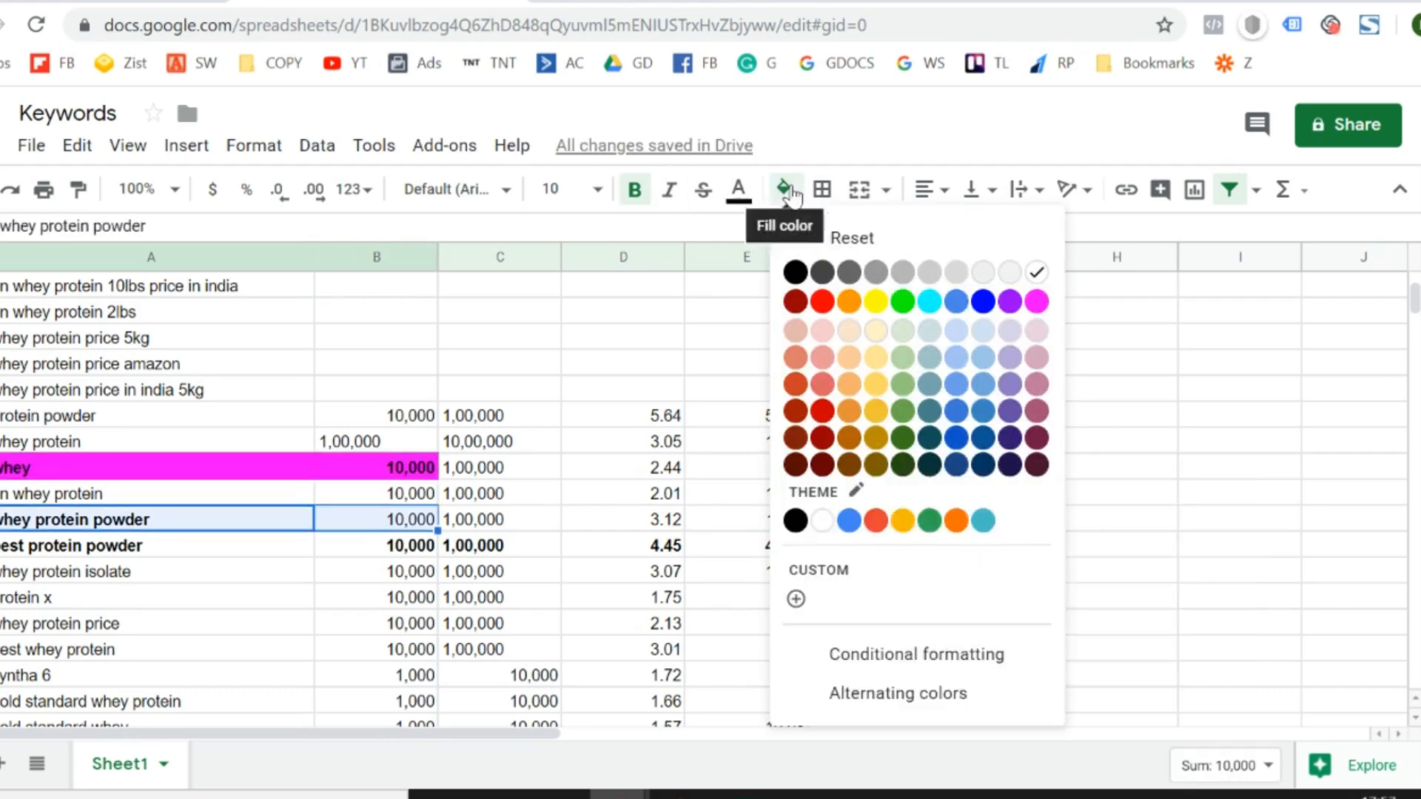
left_click(1036, 302)
- Fill the "whey protein isolate" keyword and its minimum search volume with magenta
left_click(777, 596)
key("Down")
key("Left")
key("Left")
key("Left")
key("Left")
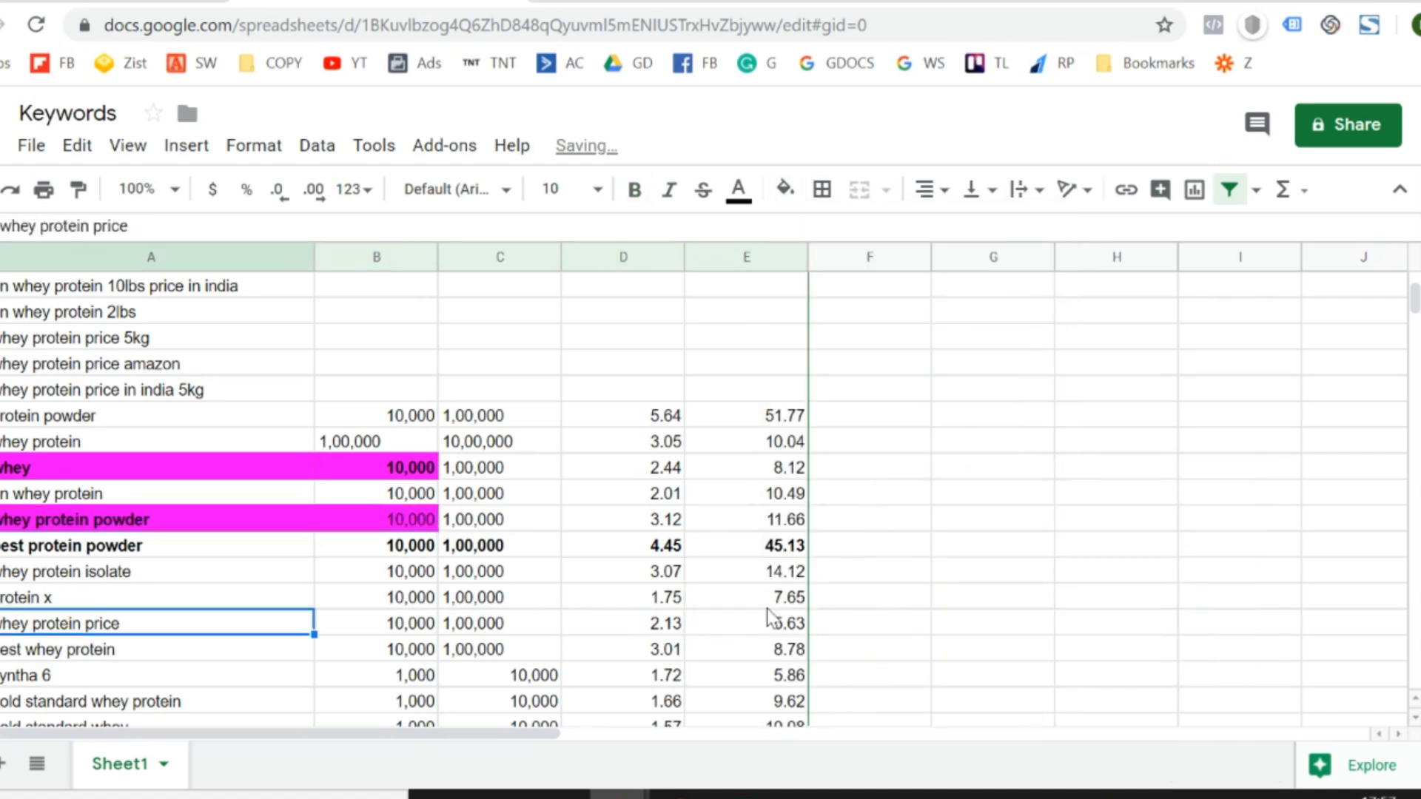
key("Up")
key("Up")
key("shift+Right")
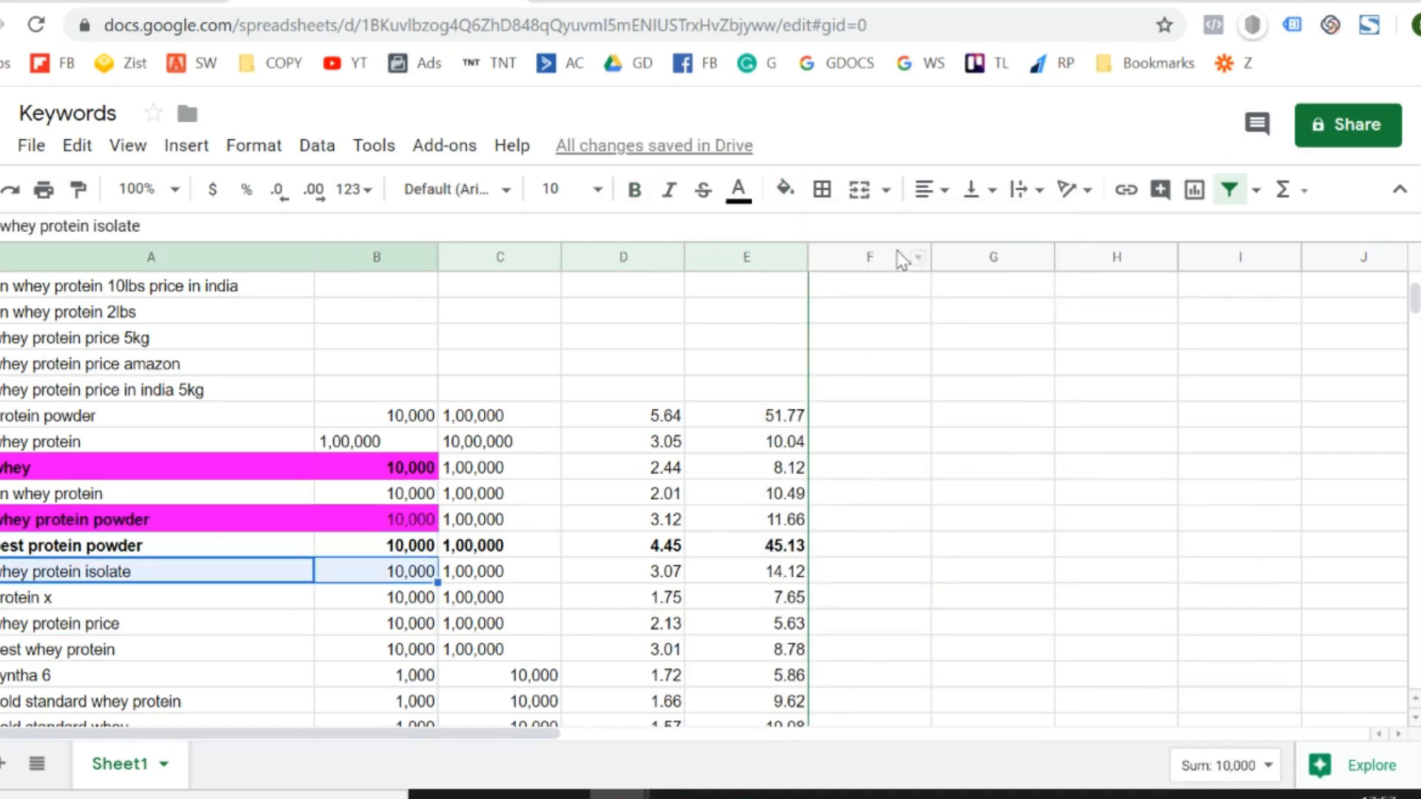
left_click(785, 190)
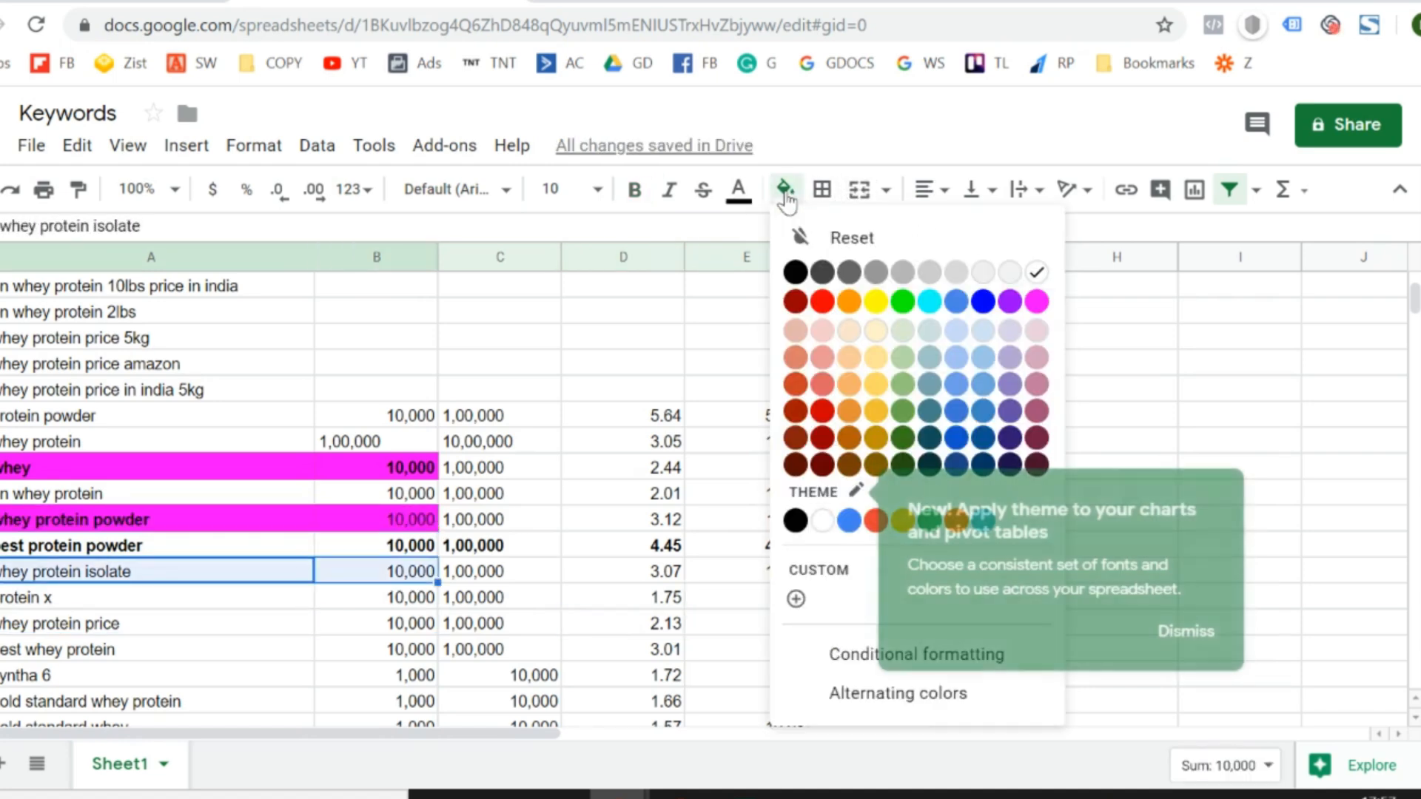
left_click(1037, 302)
- Fill the "whey protein price" and "best whey protein" keywords and their minimum search volumes with magenta
key("Down")
key("Down")
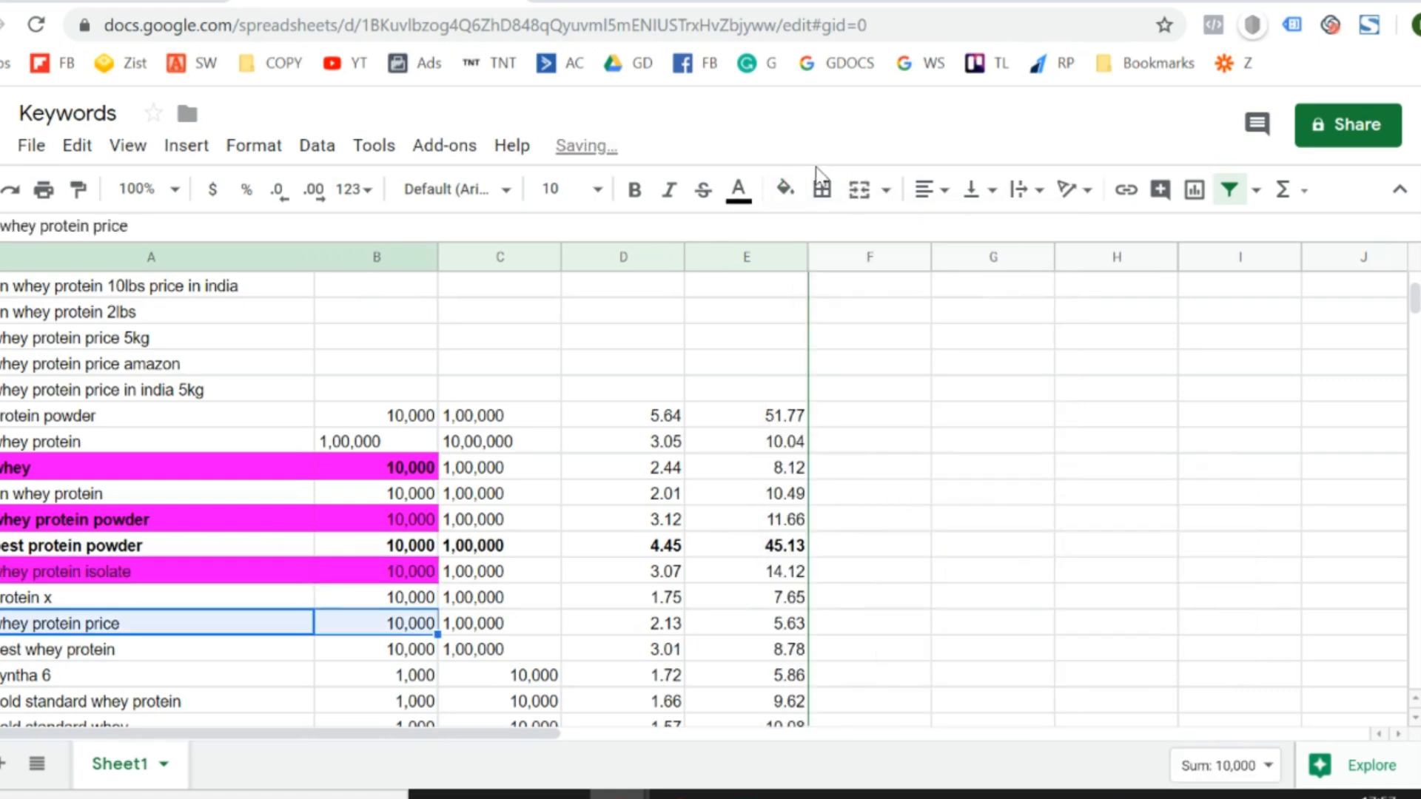
left_click(785, 190)
left_click(1037, 301)
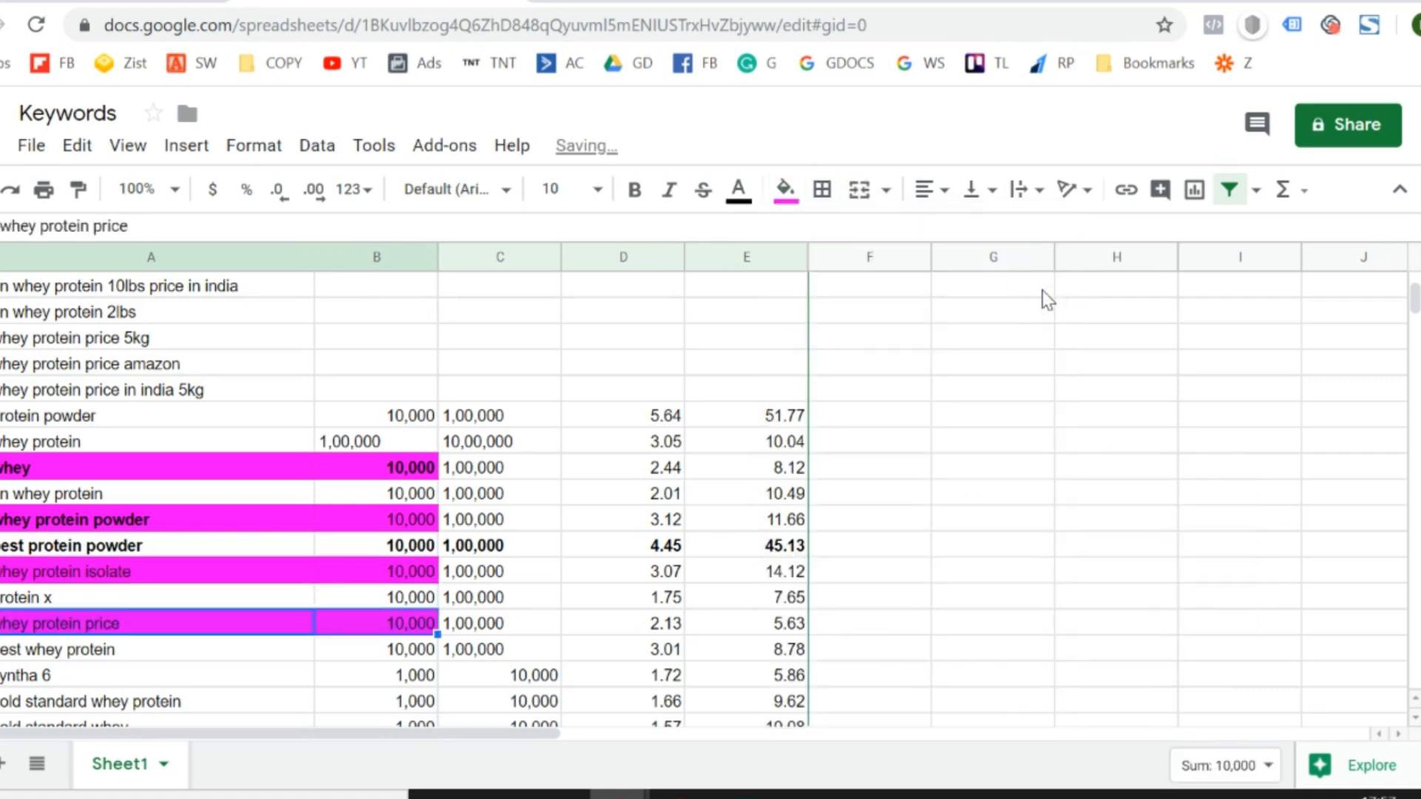
key("Down")
key("shift+Right")
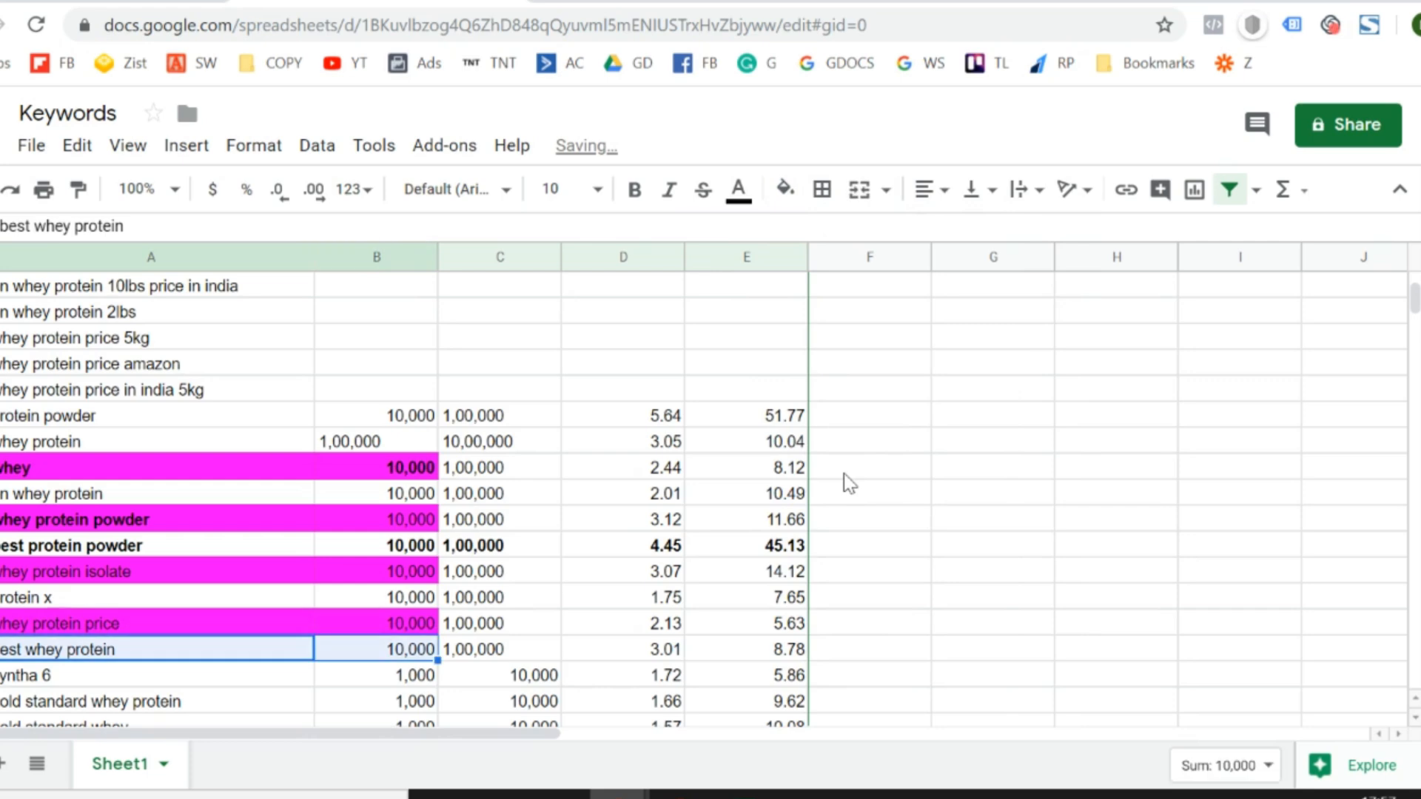
left_click(786, 190)
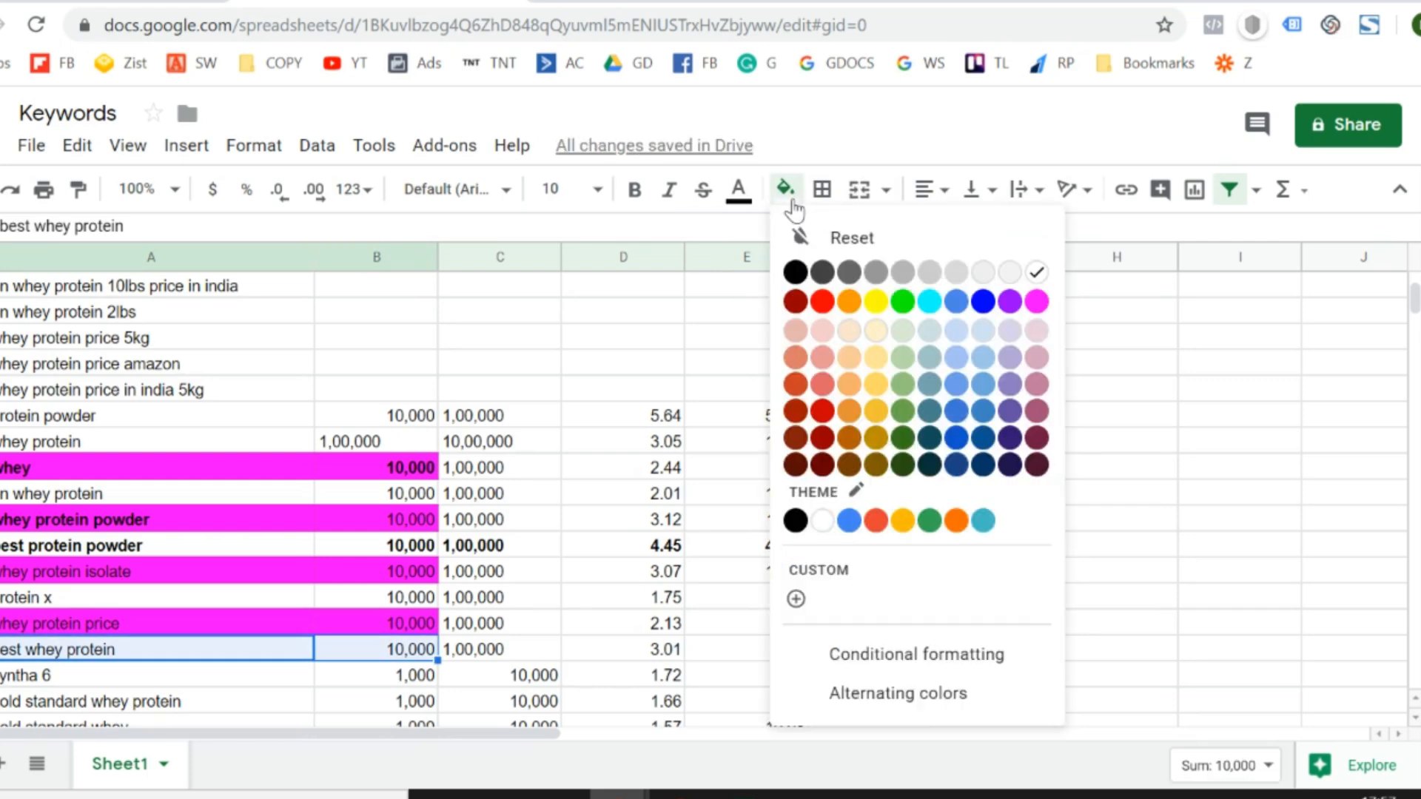
left_click(1038, 305)
- Review the magenta whey keywords between "whey" and "best whey protein" as one related group
key("Down")
key("Down")
key("Down")
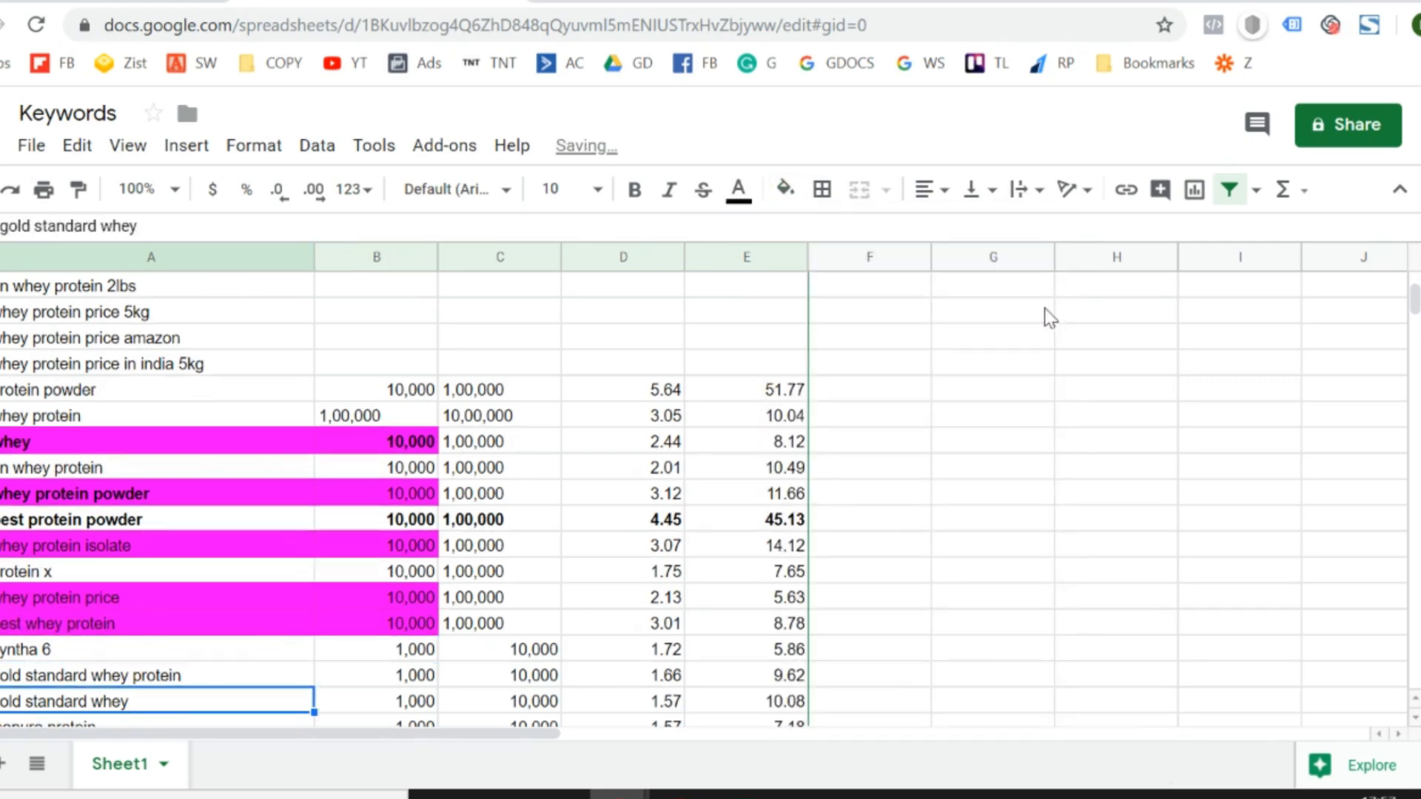
key("Up")
key("Up")
key("Up")
key("Up")
key("Up")
key("Up")
key("Up")
key("Up")
key("Up")
key("Up")
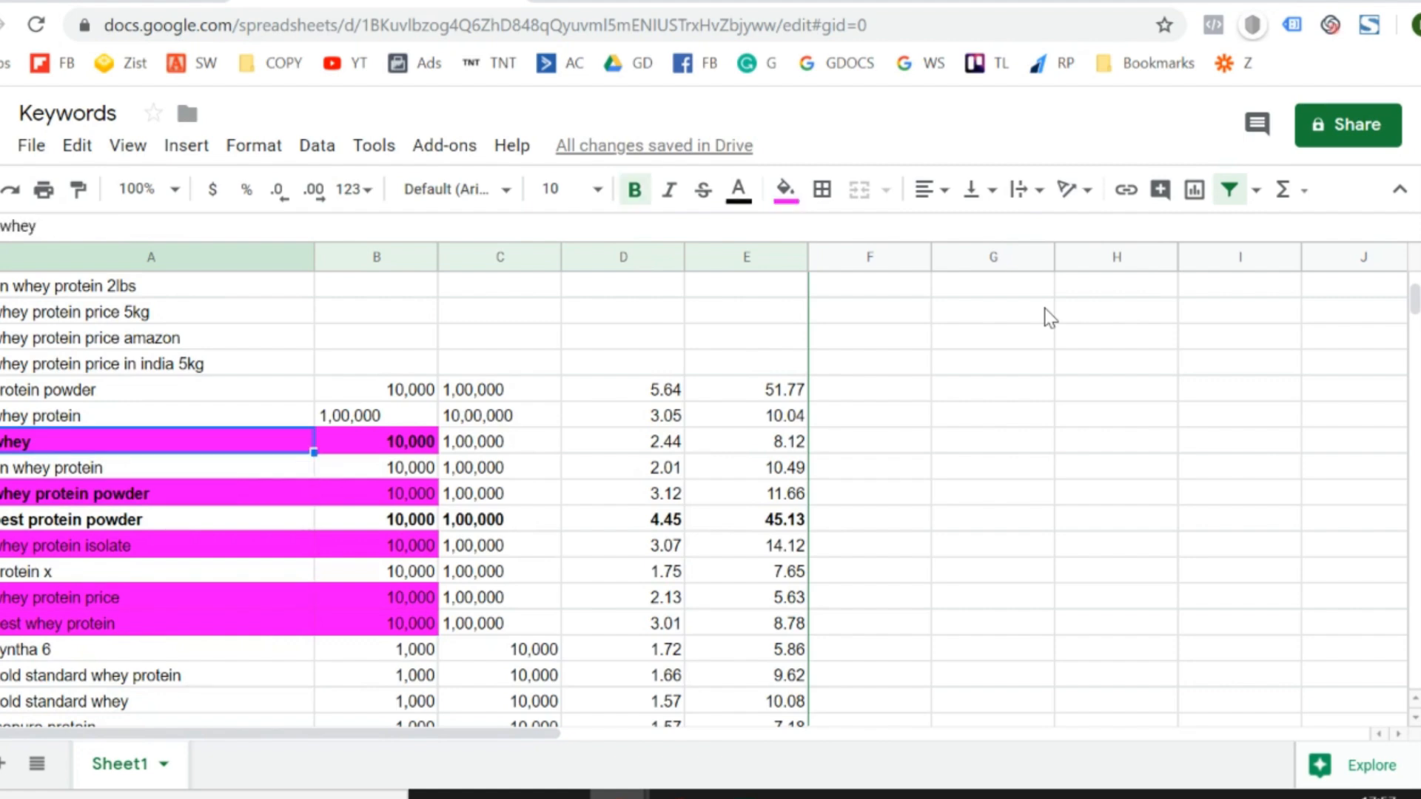
key("Down")
key("Down")
key("Down")
key("Down")
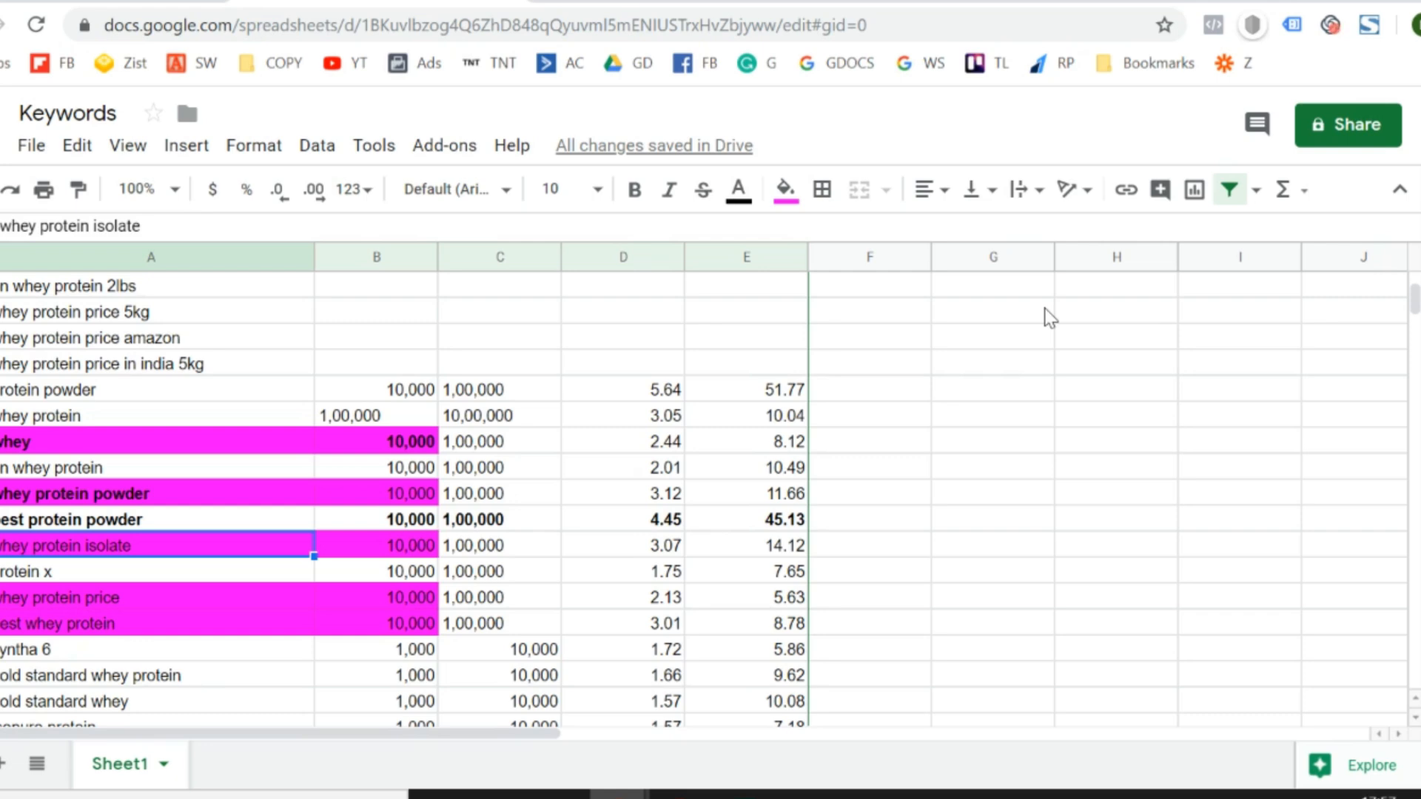
key("Up")
key("Up")
key("Up")
key("Up")
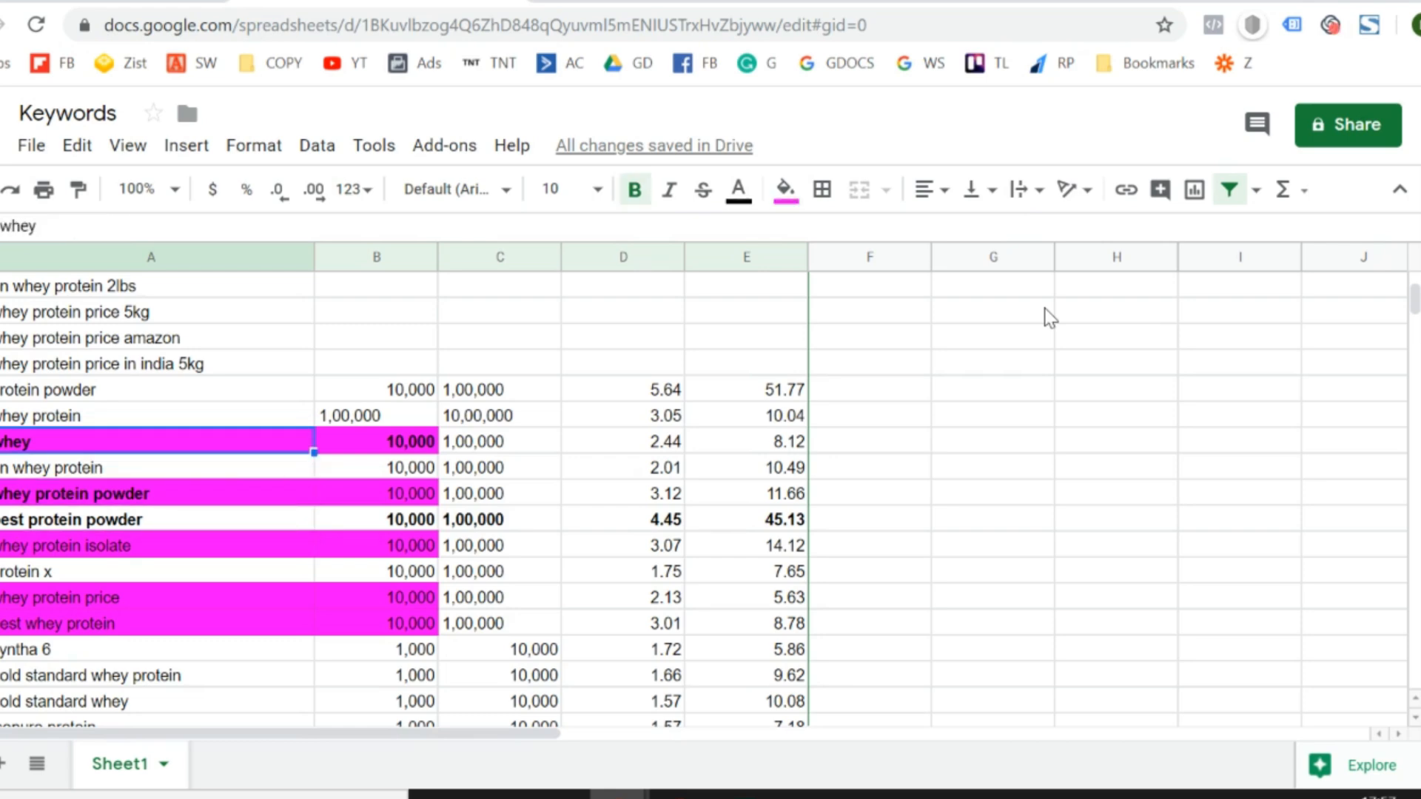
- Examine the minimum search volumes of the "whey", "whey protein powder" and "whey protein isolate" keywords
key("Right")
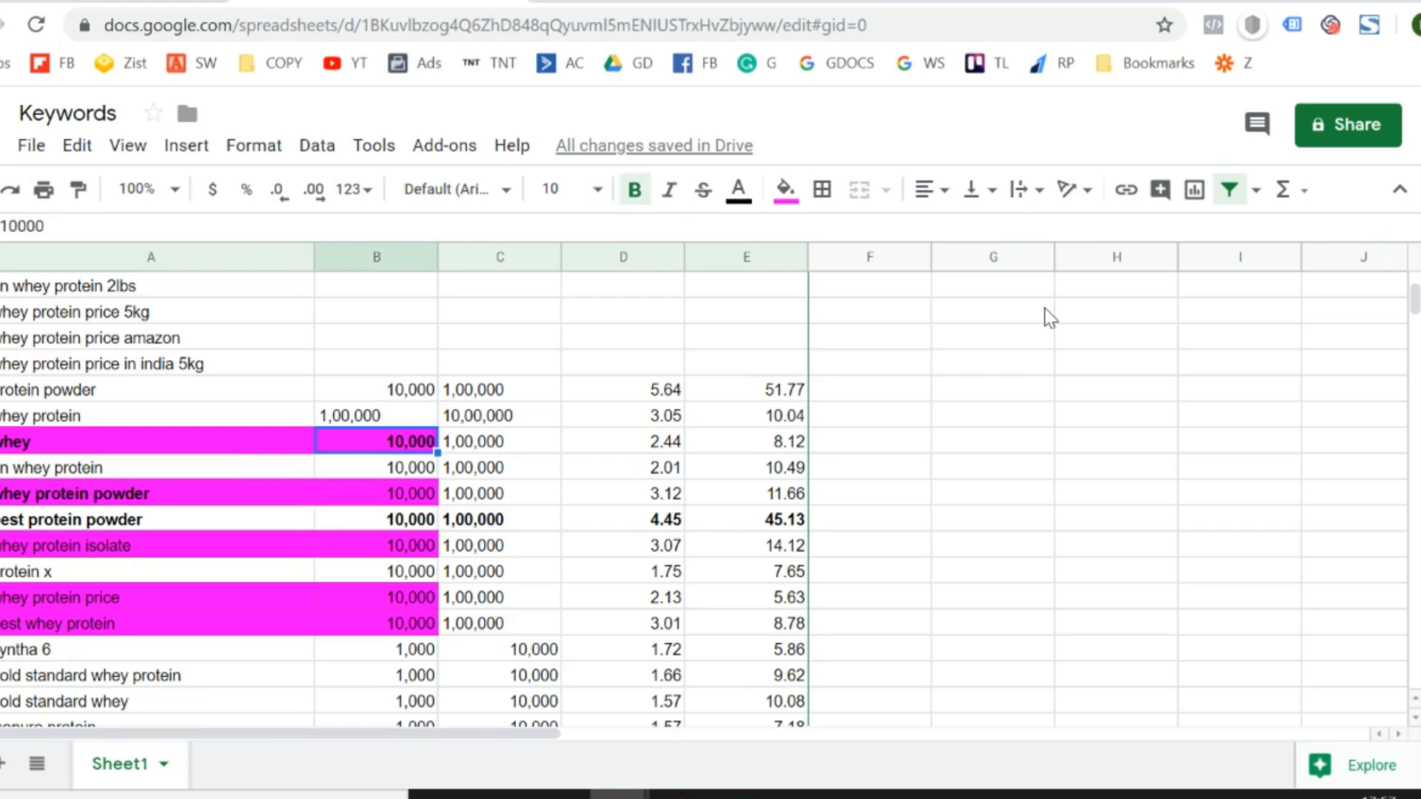
key("Left")
key("Down")
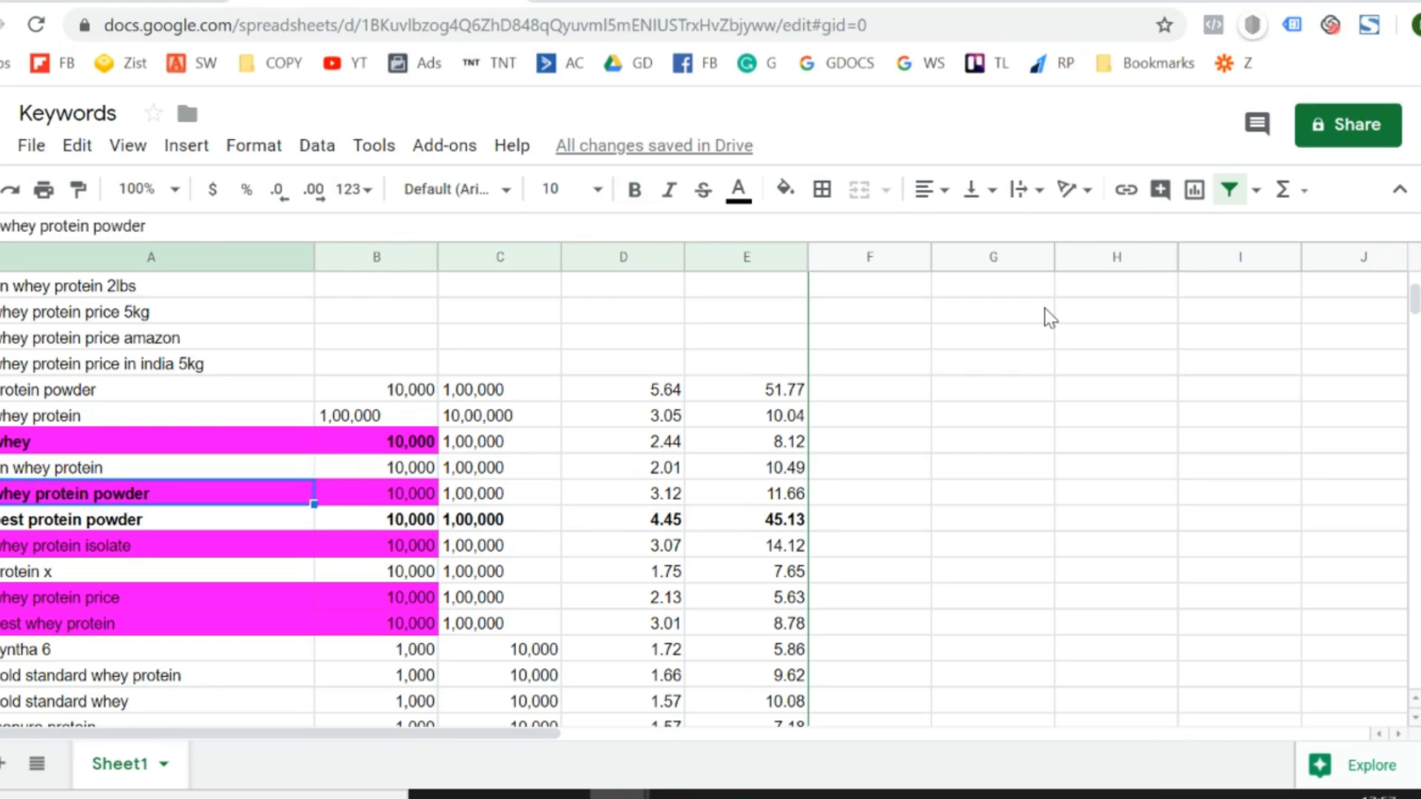
key("shift+Right")
key("Down")
key("Down")
key("shift+Right")
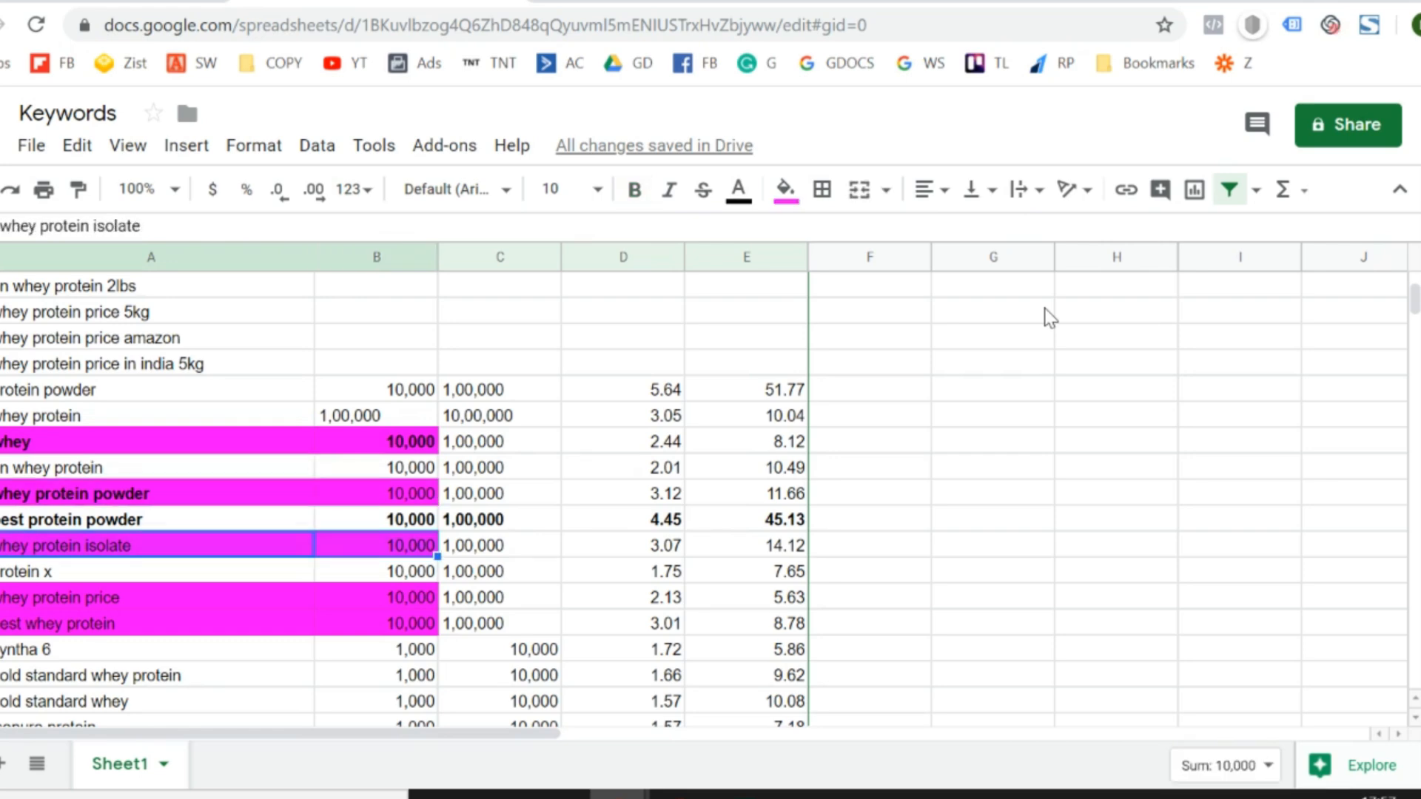
key("Right")
- Insert a blank column between the minimum and maximum search volumes
left_click(484, 256)
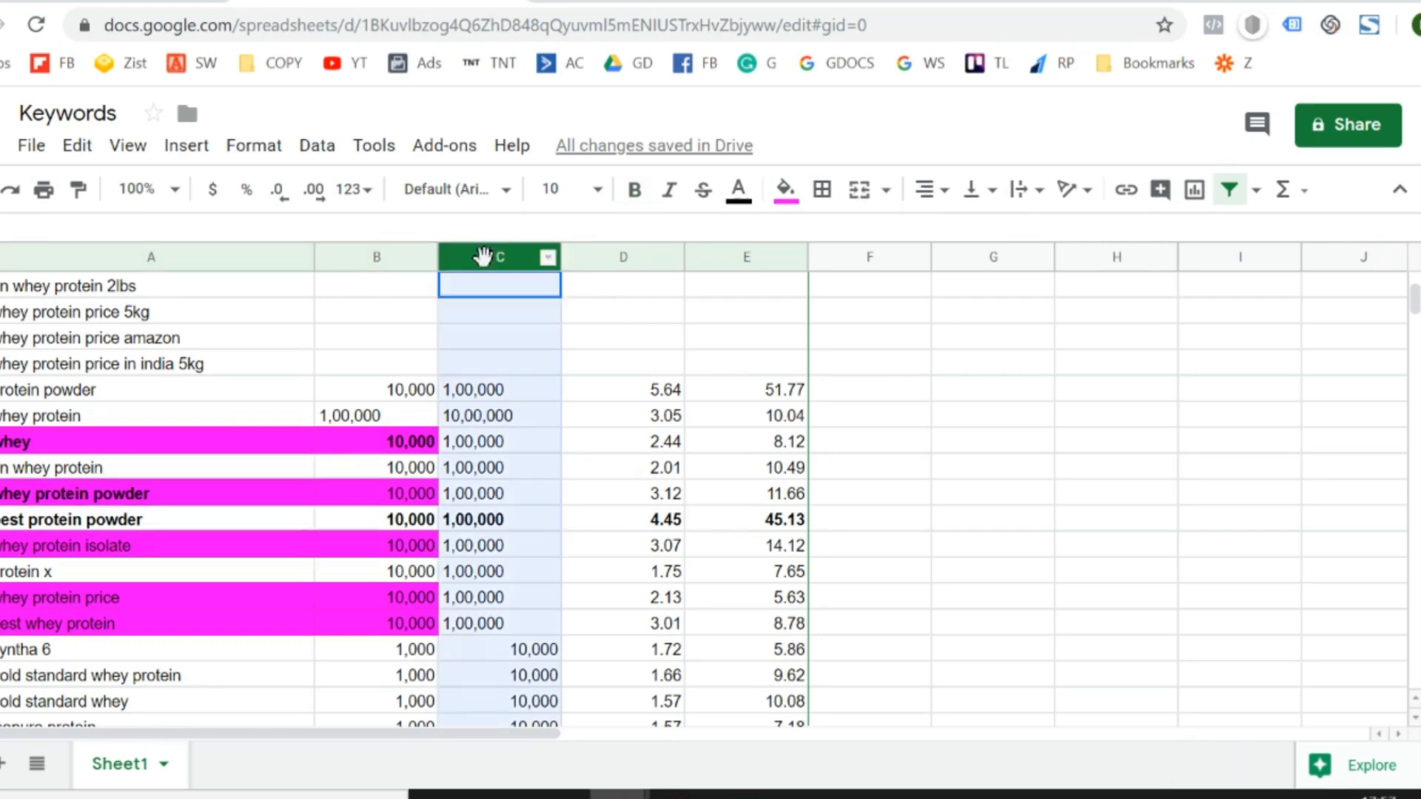
right_click(484, 256)
left_click(586, 360)
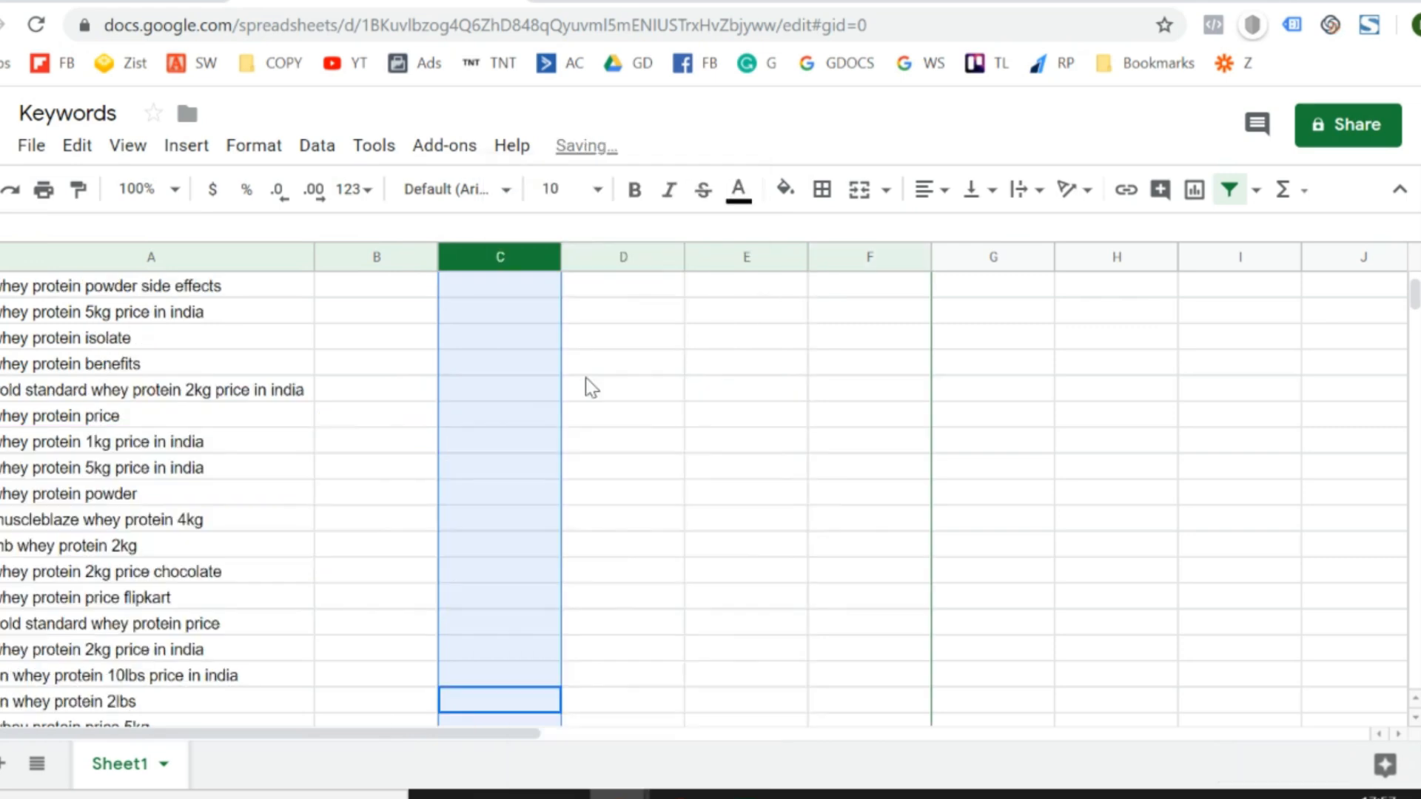
- Enter the group label "Whey" in the blank column C for the highlighted "whey" keyword
key("Down")
key("Down")
key("Down")
key("Down")
key("Down")
key("Down")
key("Down")
key("Down")
key("Down")
key("Down")
key("Down")
key("Down")
key("Down")
key("Down")
key("Down")
key("Down")
key("Down")
key("Down")
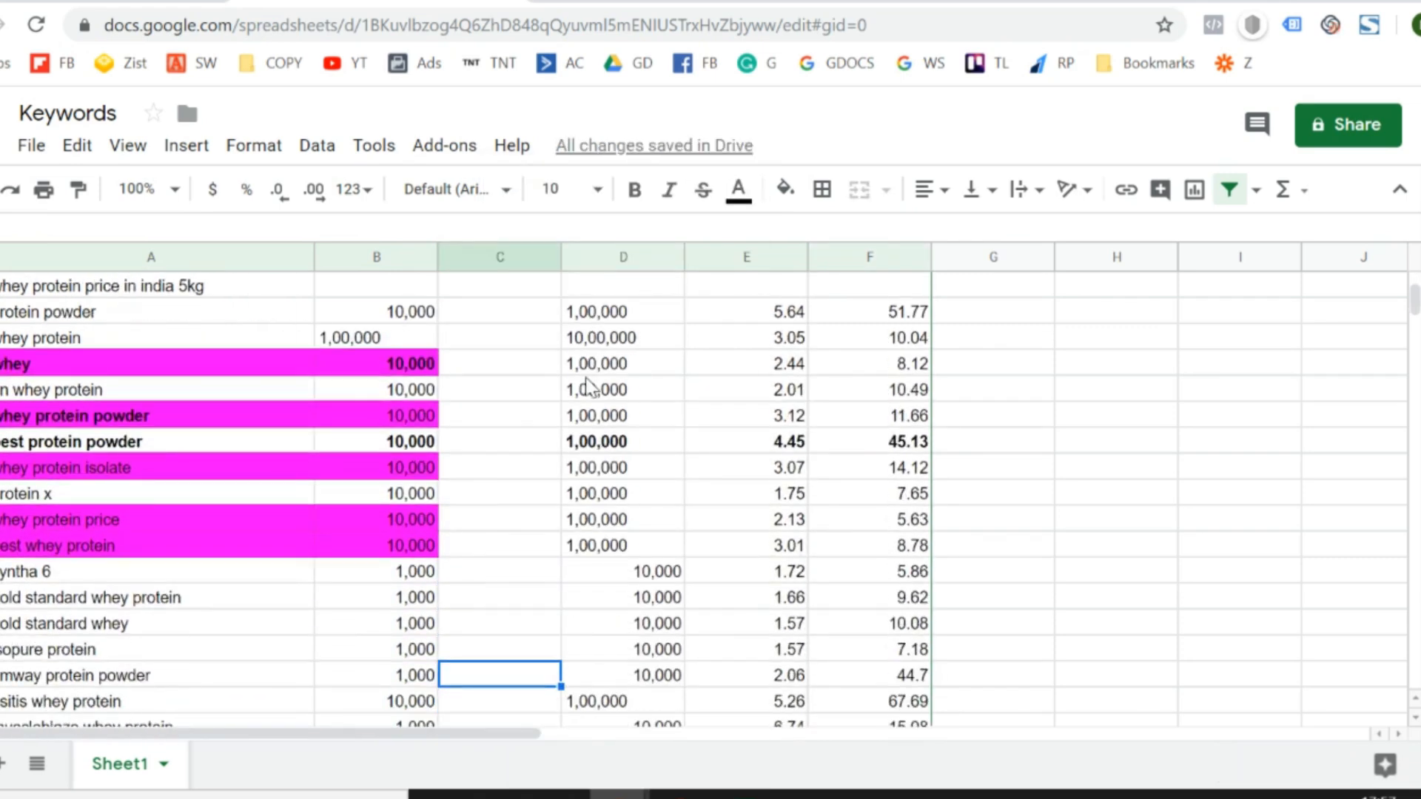
key("Up")
key("Up")
key("Up")
key("Up")
key("Up")
key("Up")
key("Up")
key("Up")
key("Up")
key("Up")
key("Up")
key("Left")
key("Left")
key("Up")
key("Right")
key("Right")
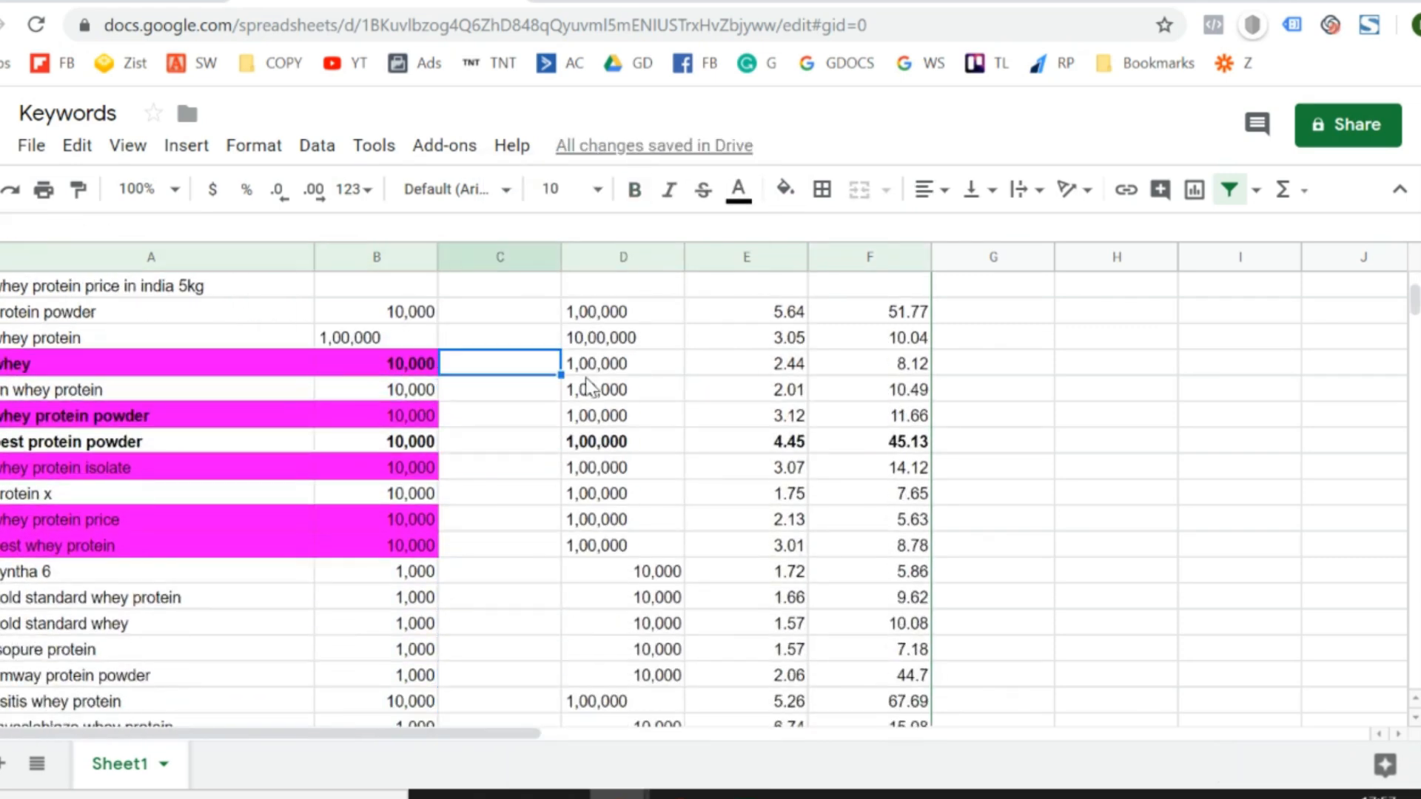
type("Whey")
key("Return")
key("Up")
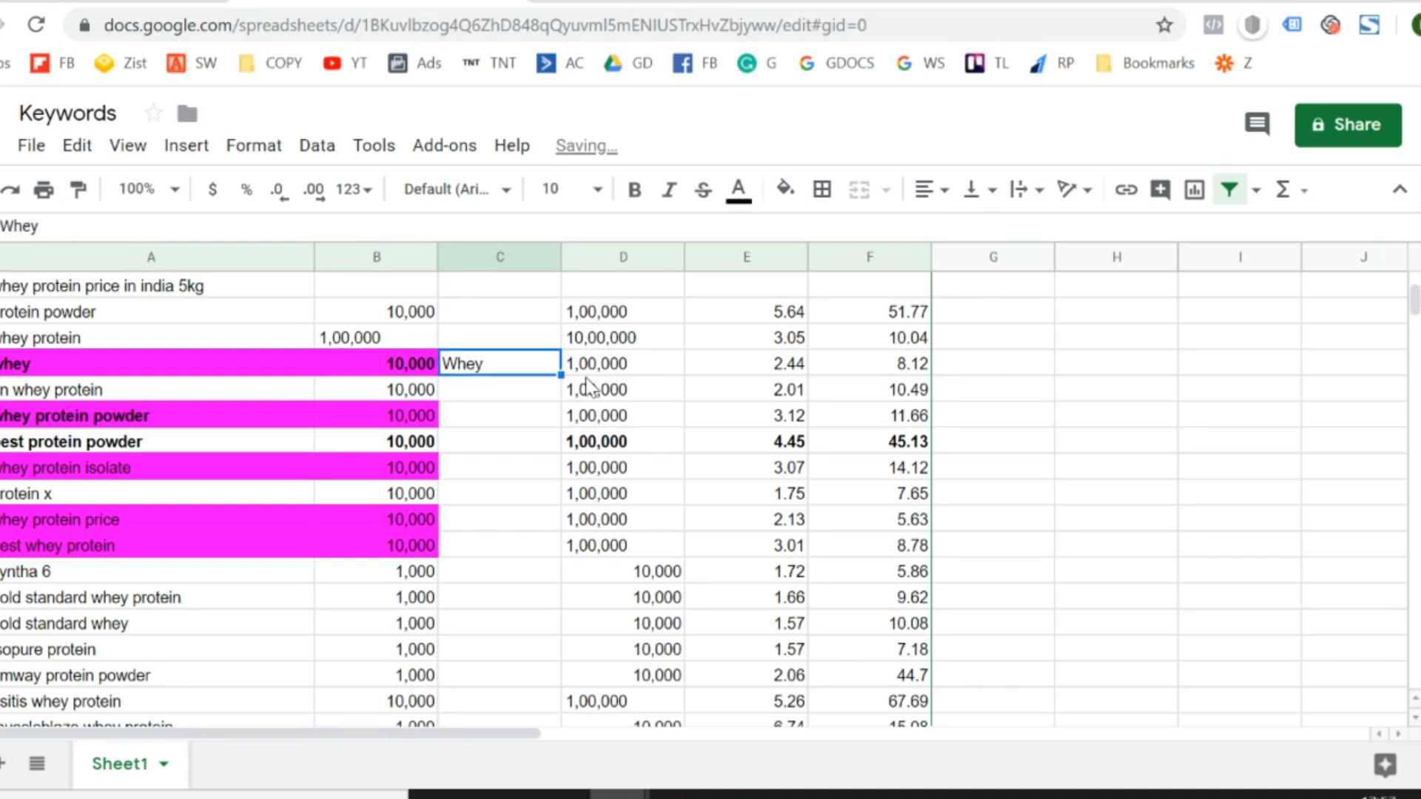
- Copy the "Whey" label to the other four magenta keyword rows, from "whey protein powder" to "best whey protein"
key("ctrl+c")
key("Down")
key("Down")
key("ctrl+v")
key("Down")
key("Down")
key("ctrl+v")
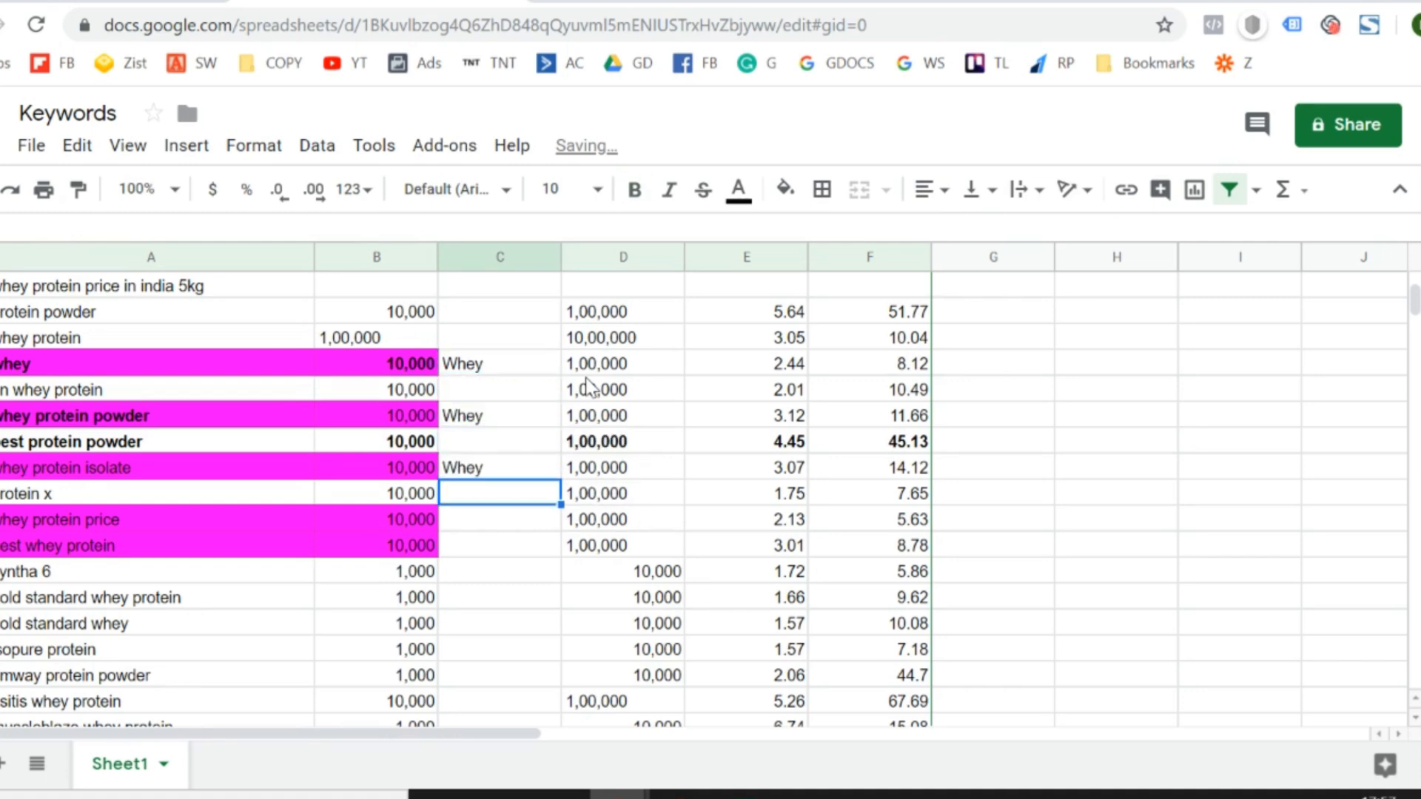
key("Down")
key("Down")
key("ctrl+v")
- Highlight the "gold standard whey protein" keyword and its minimum search volume in magenta
key("Down")
key("ctrl+v")
key("Left")
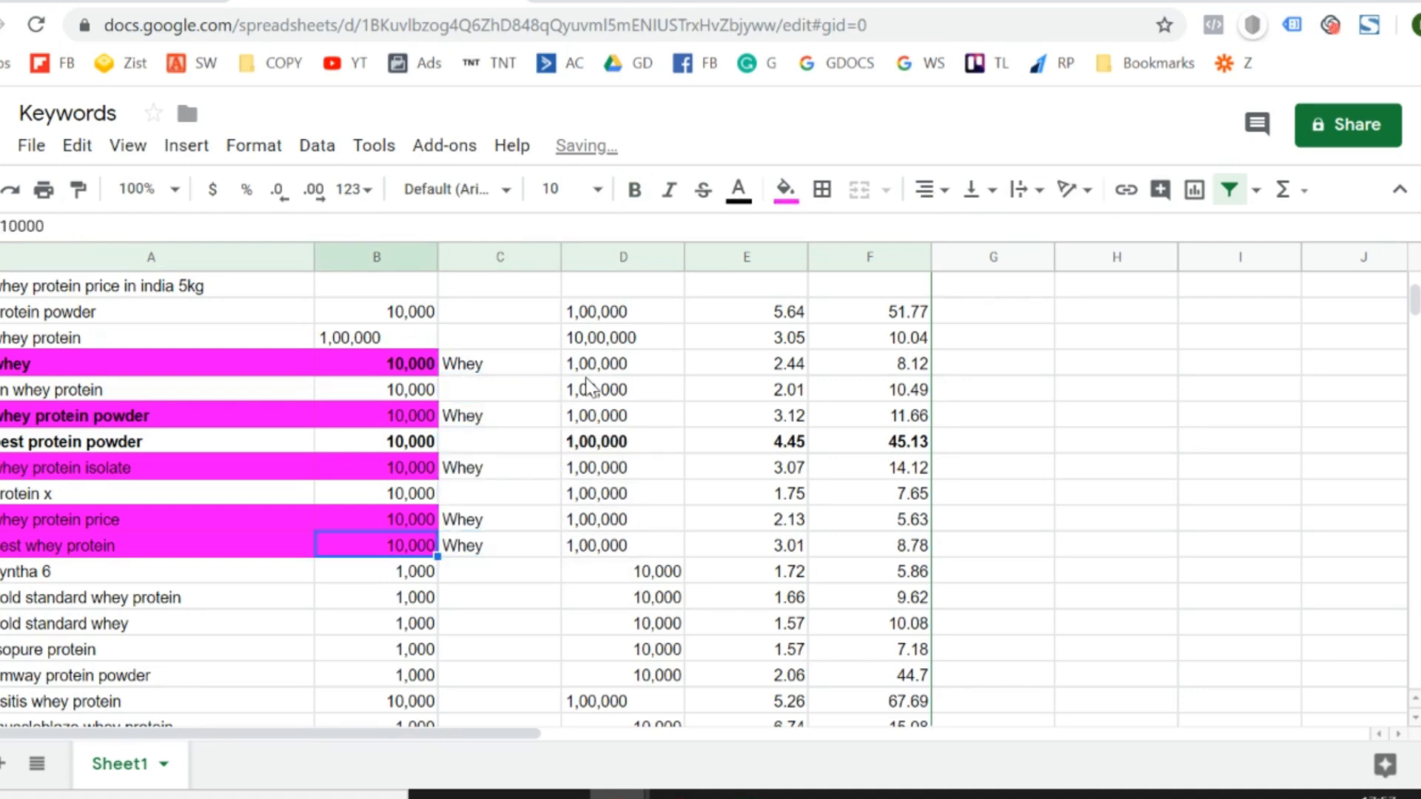
key("Left")
key("Down")
key("Down")
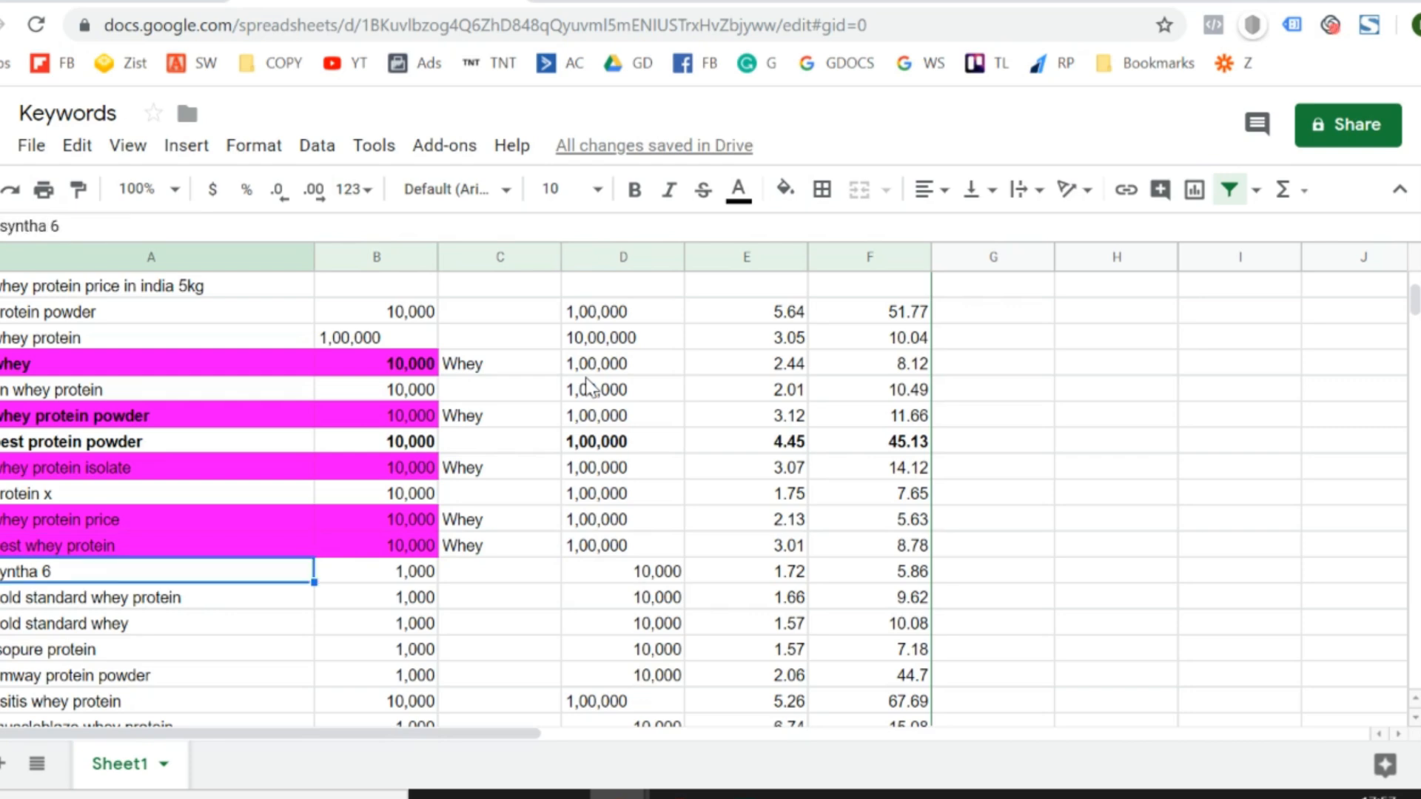
key("shift+Right")
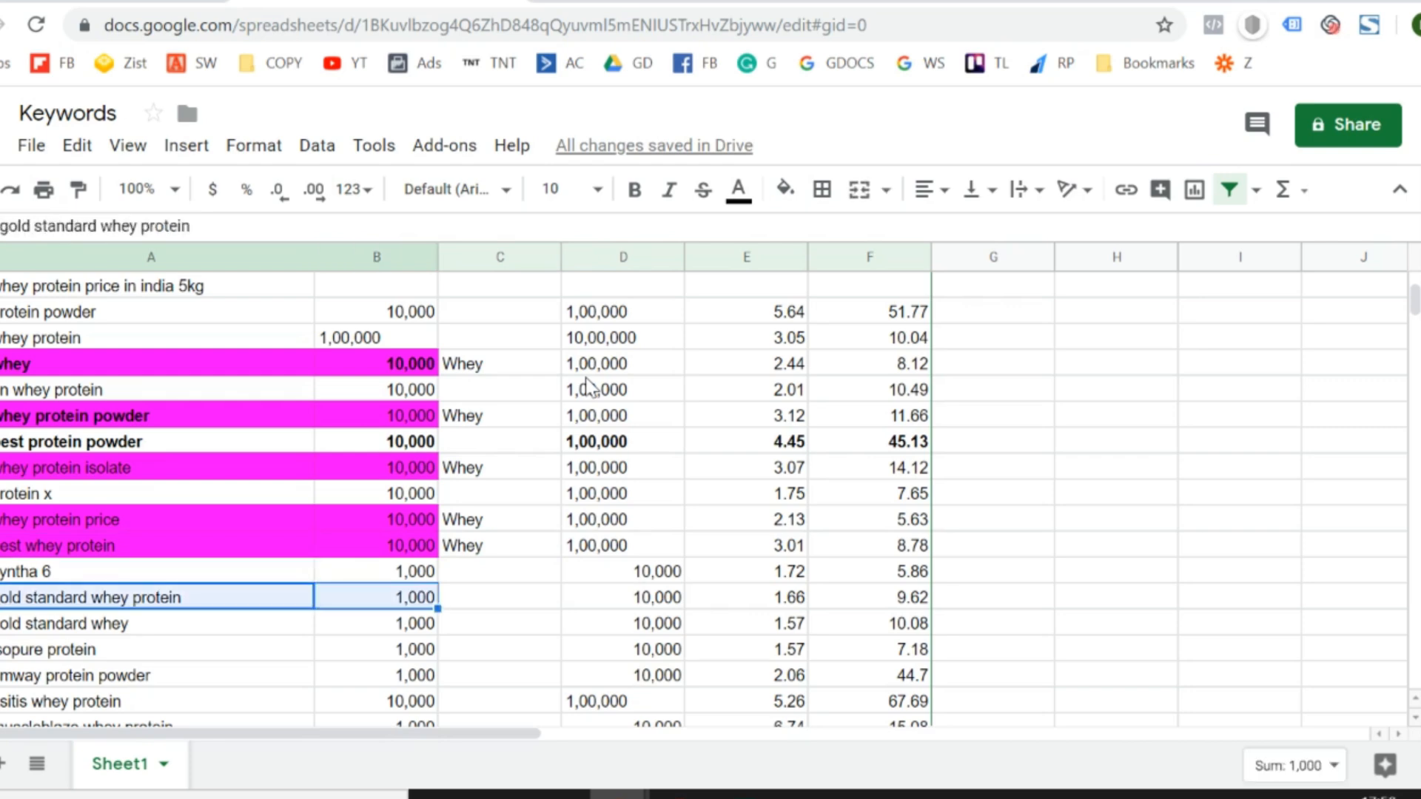
left_click(784, 189)
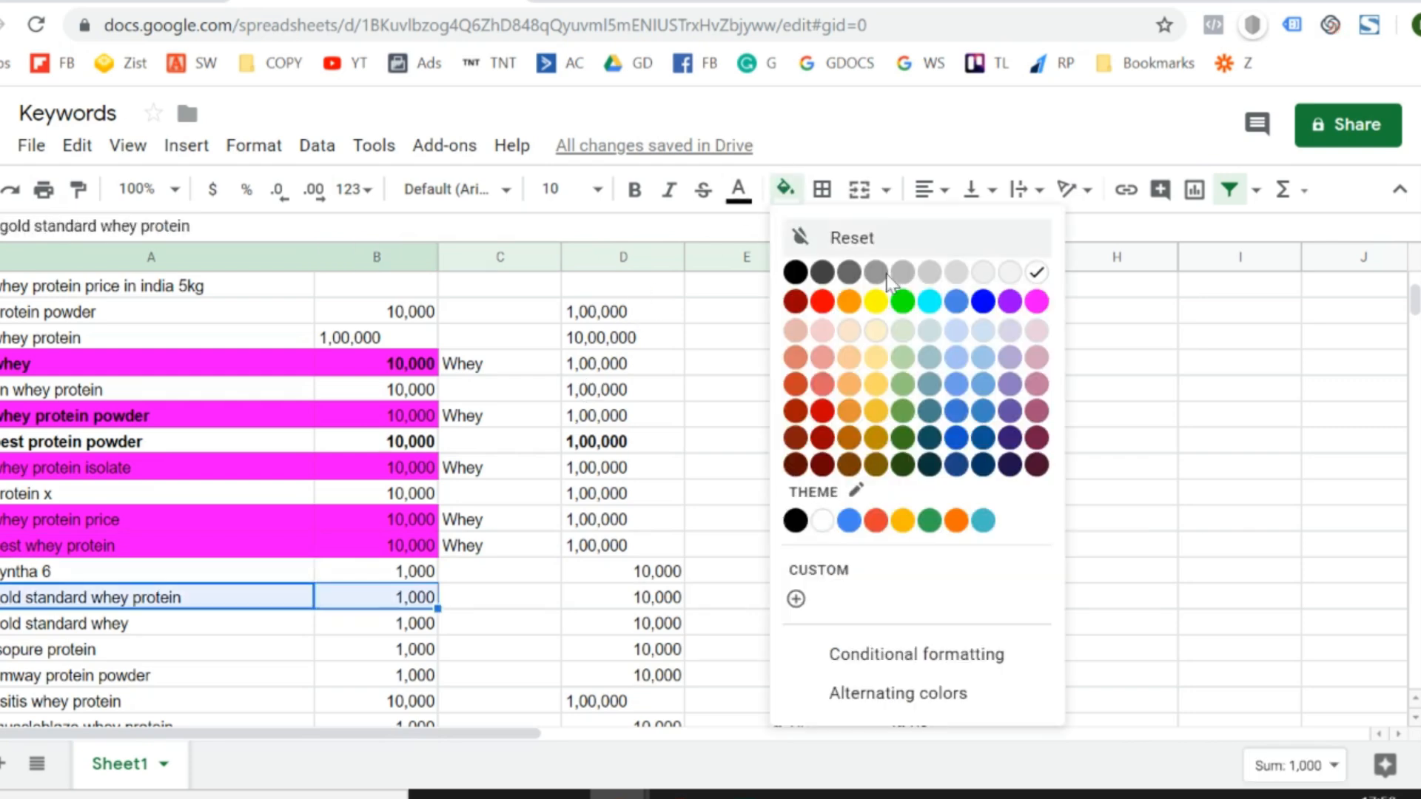
left_click(1036, 301)
- Copy the "Whey" label from the "best whey protein" row to column C of the "gold standard whey protein" row
key("Right")
key("Up")
key("Up")
key("Right")
key("ctrl+c")
key("Down")
key("Down")
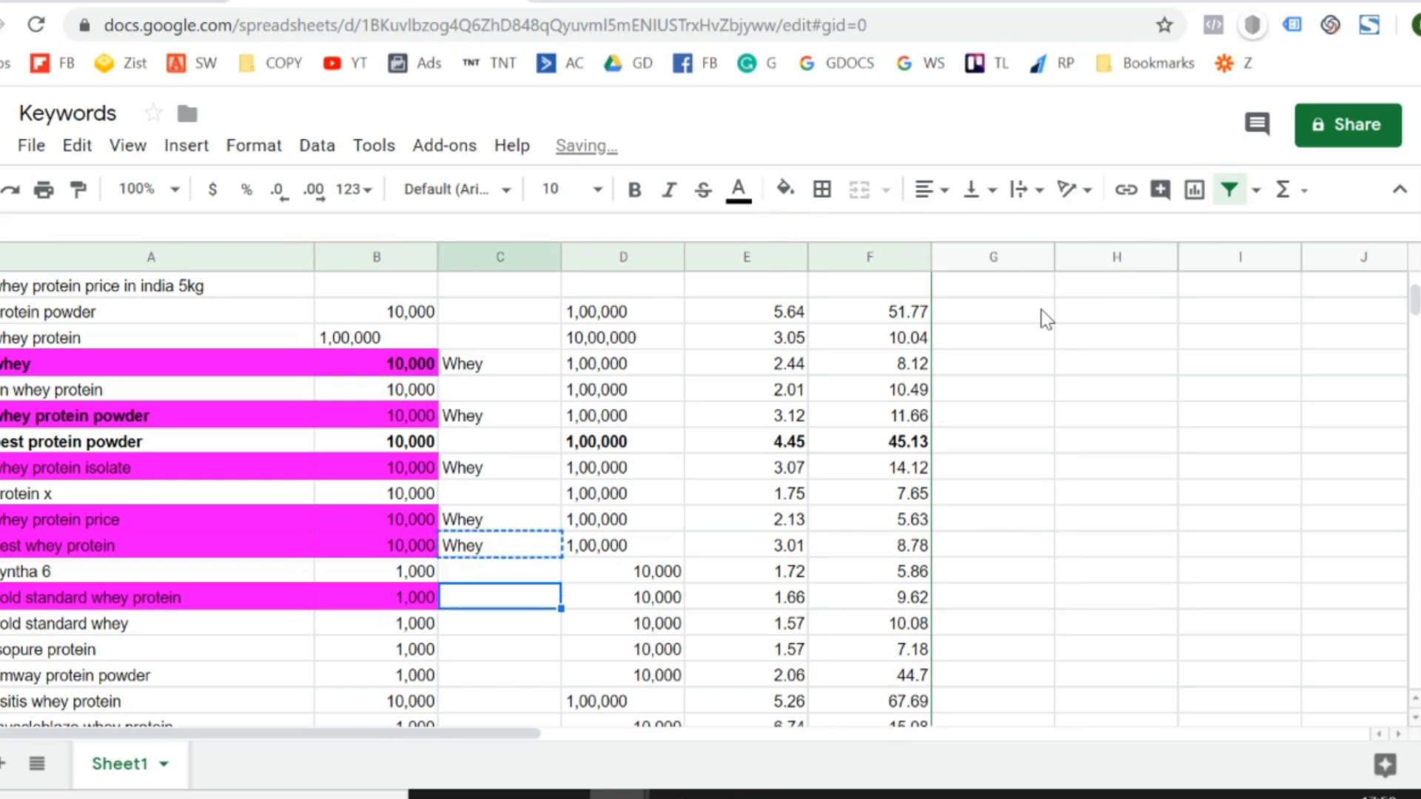
key("ctrl+v")
- Highlight the "muscleblaze whey protein" keyword and its minimum search volume in magenta
key("Down")
key("Down")
key("Down")
key("Left")
key("Down")
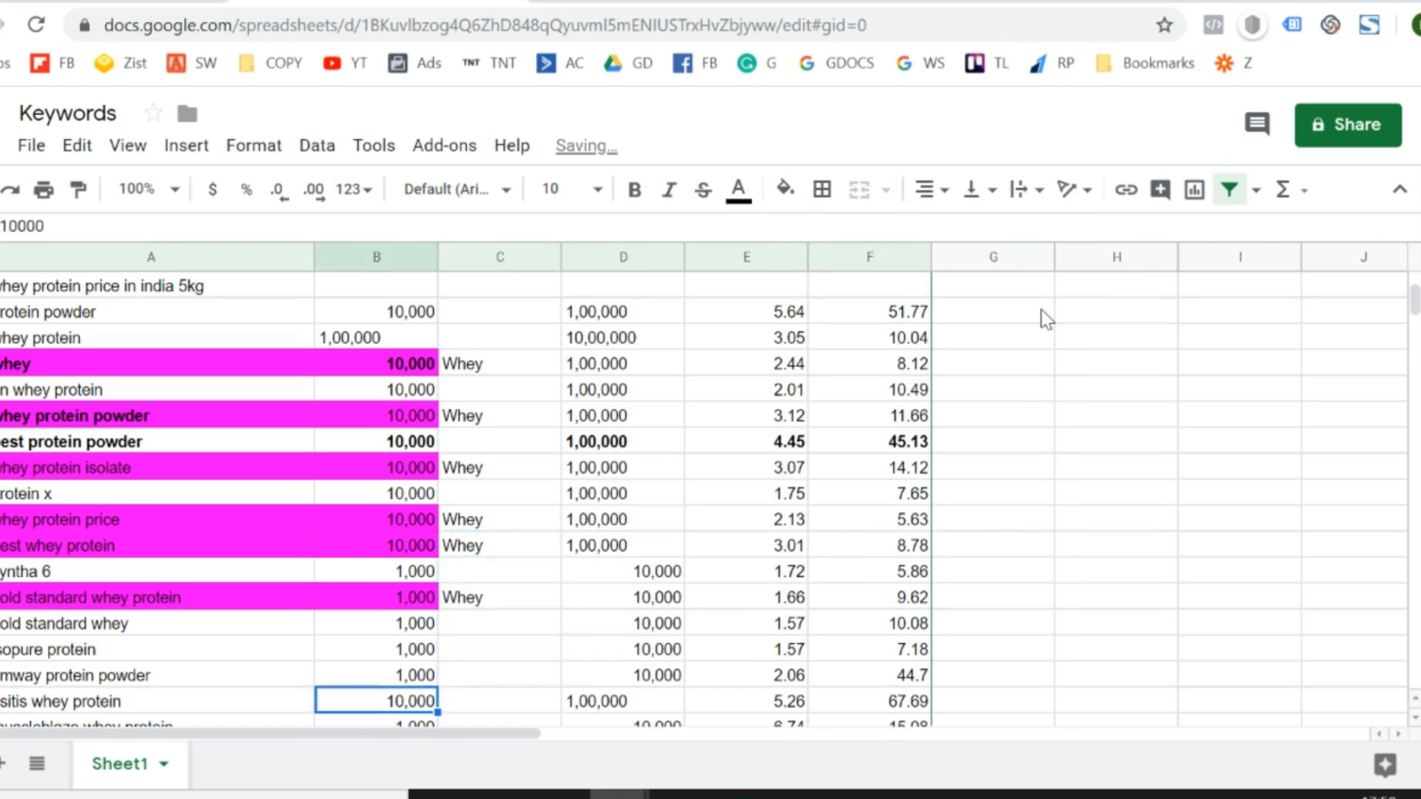
key("Down")
key("Left")
key("Down")
key("Down")
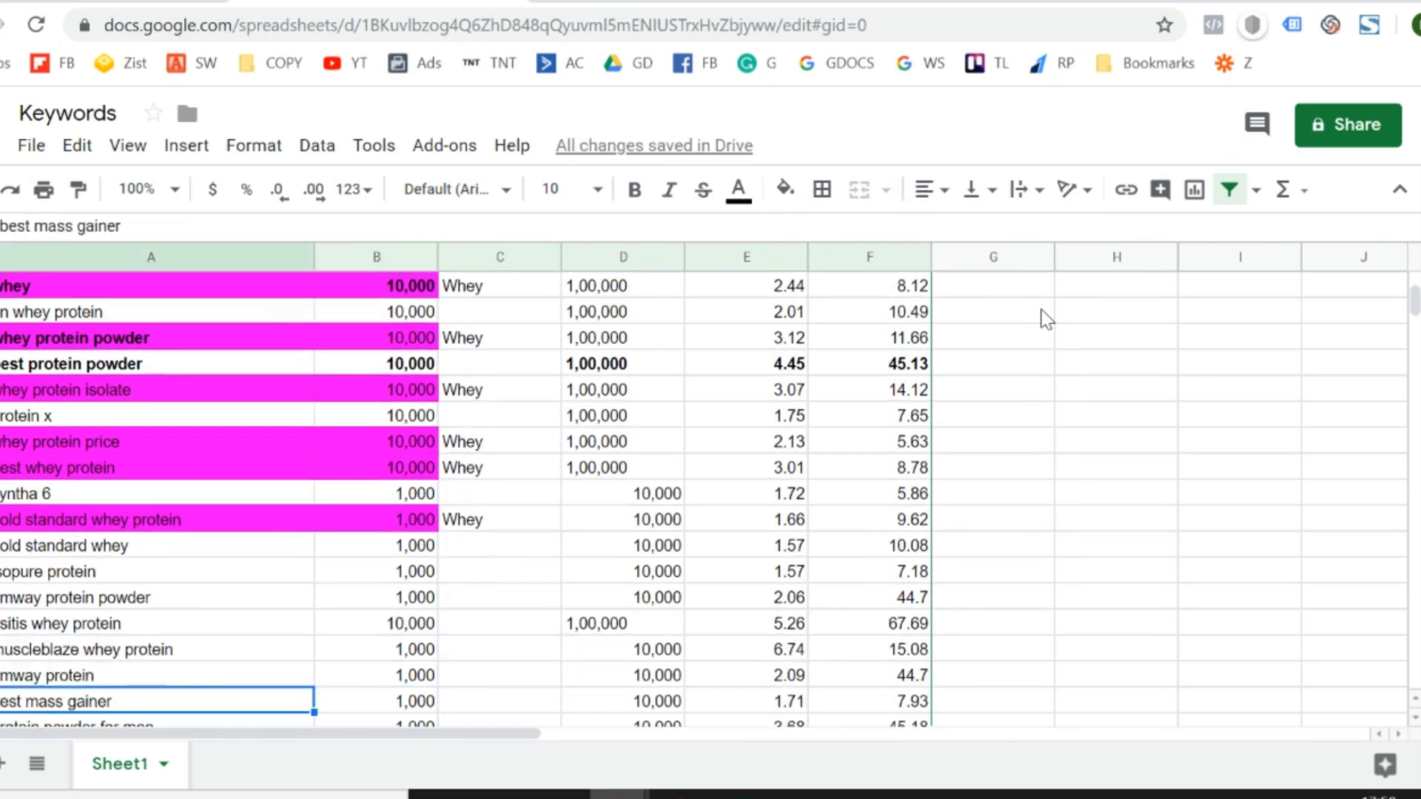
key("Up")
key("Up")
key("shift+Right")
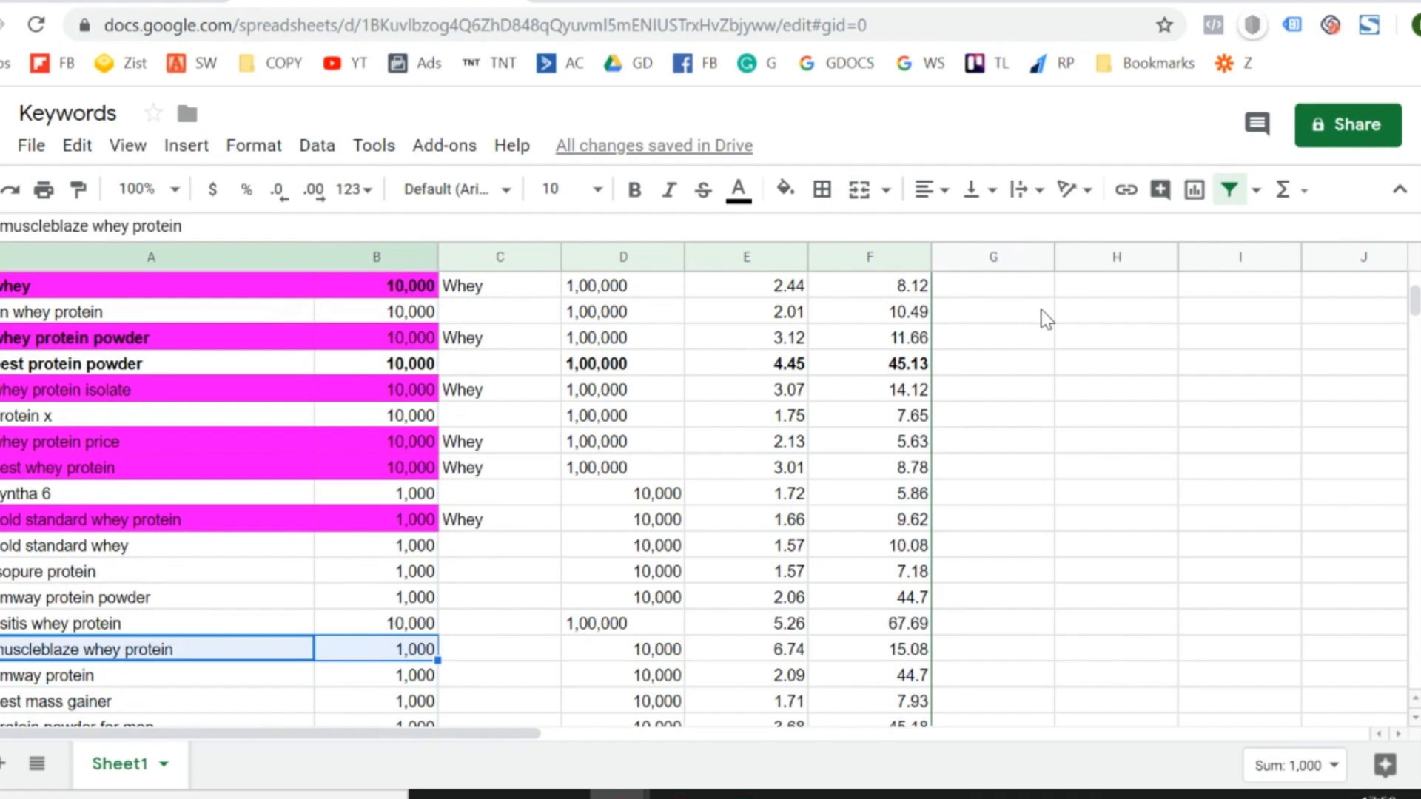
left_click(791, 197)
left_click(1036, 300)
left_click(1042, 317)
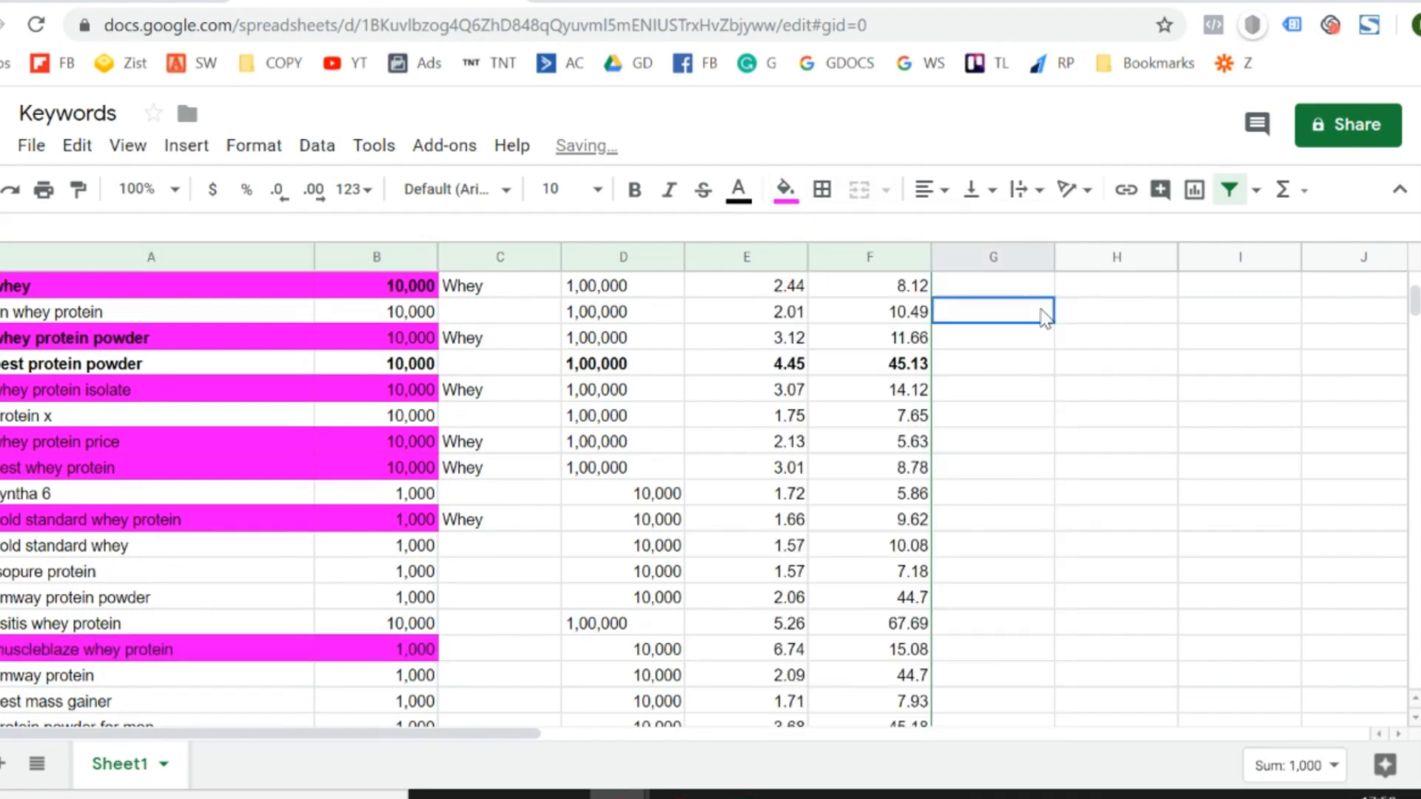
key("Right")
key("Right")
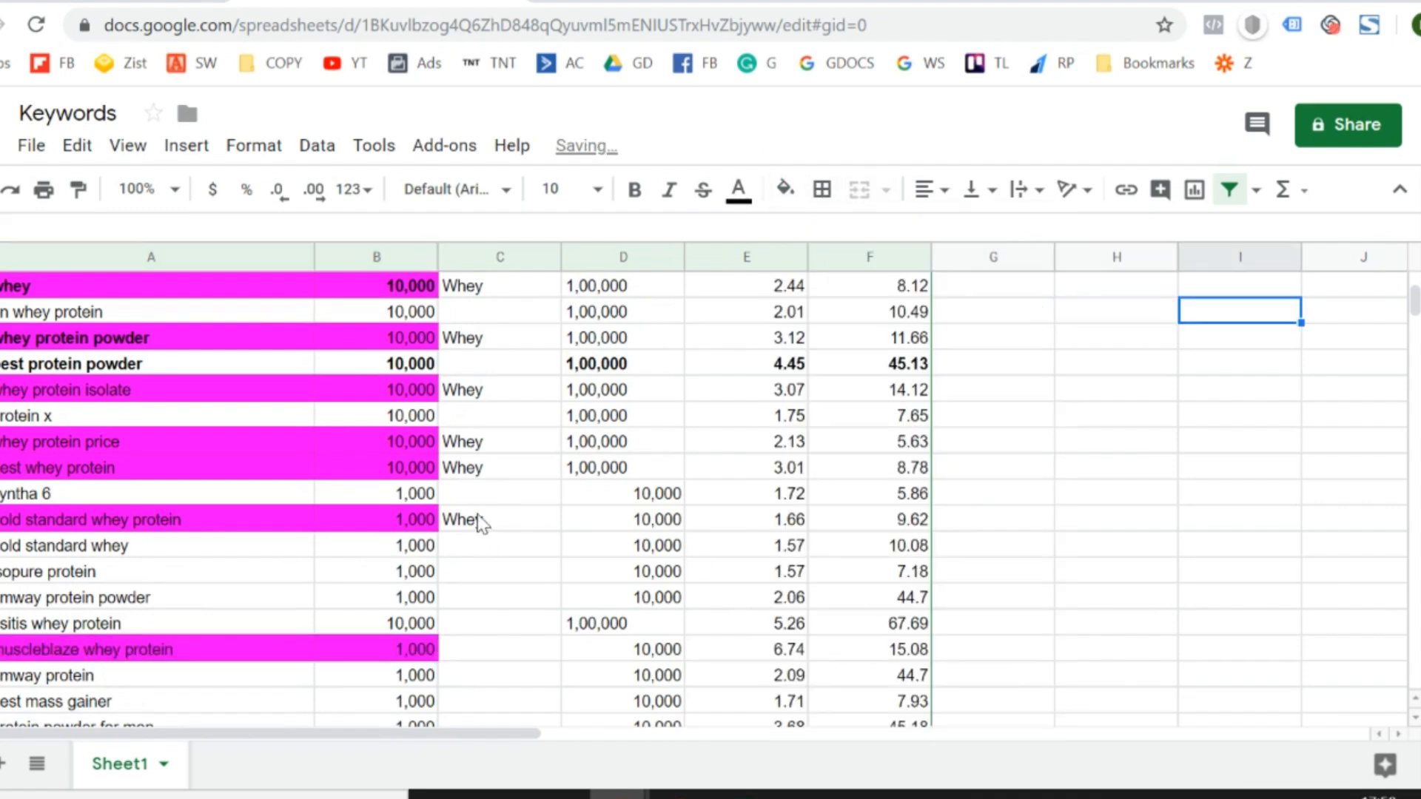
- Copy the "Whey" label from the "gold standard whey protein" row to column C of the "muscleblaze whey protein" row
left_click(480, 521)
key("ctrl+c")
key("Down")
key("Down")
key("Down")
key("Down")
key("Down")
key("ctrl+v")
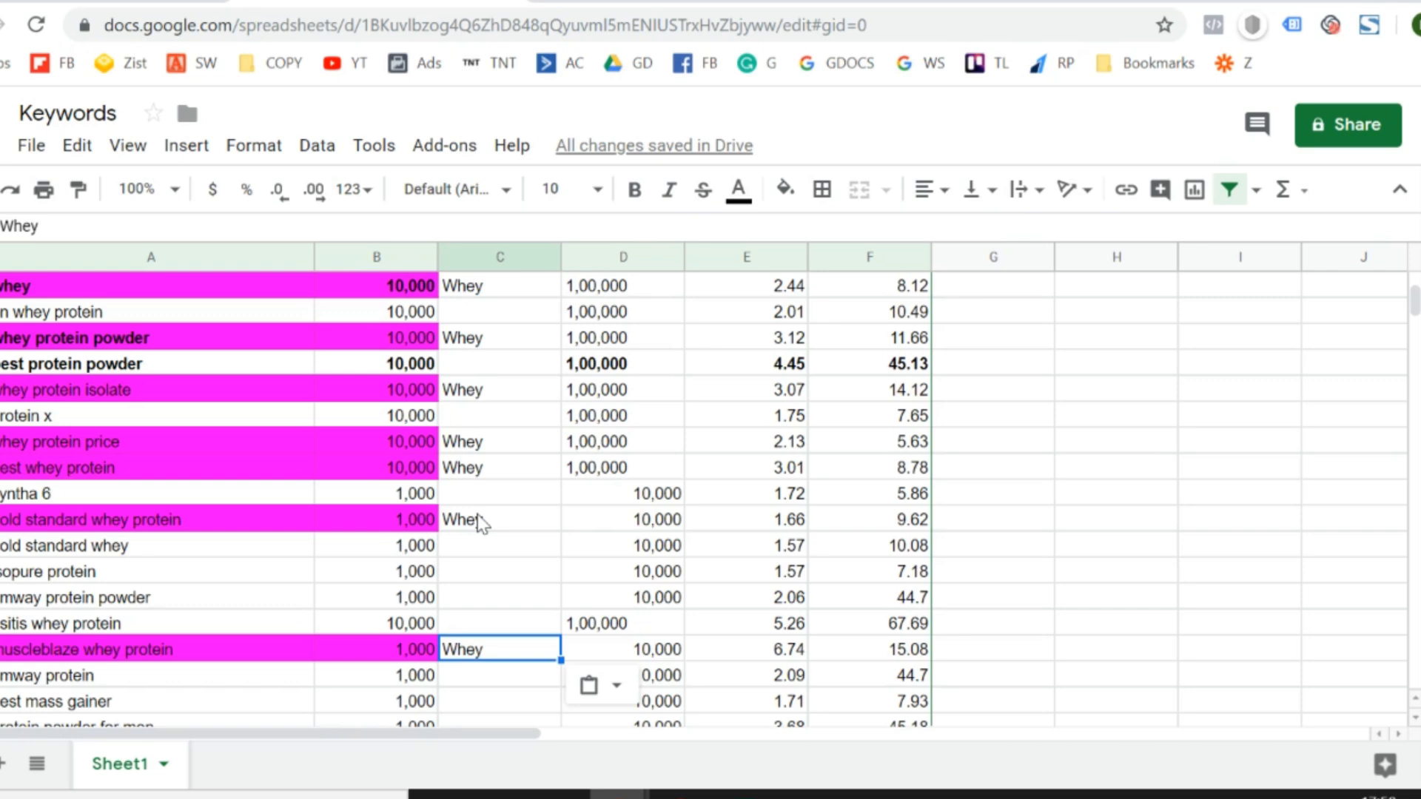
- Review the rows labelled "Whey" in column C of the keyword list
key("Up")
key("Up")
key("Up")
key("Up")
key("Up")
key("Up")
key("Up")
key("Up")
key("Up")
key("Up")
key("Up")
key("Up")
key("Up")
key("Up")
key("Up")
key("Up")
key("Up")
key("Up")
key("Up")
key("Up")
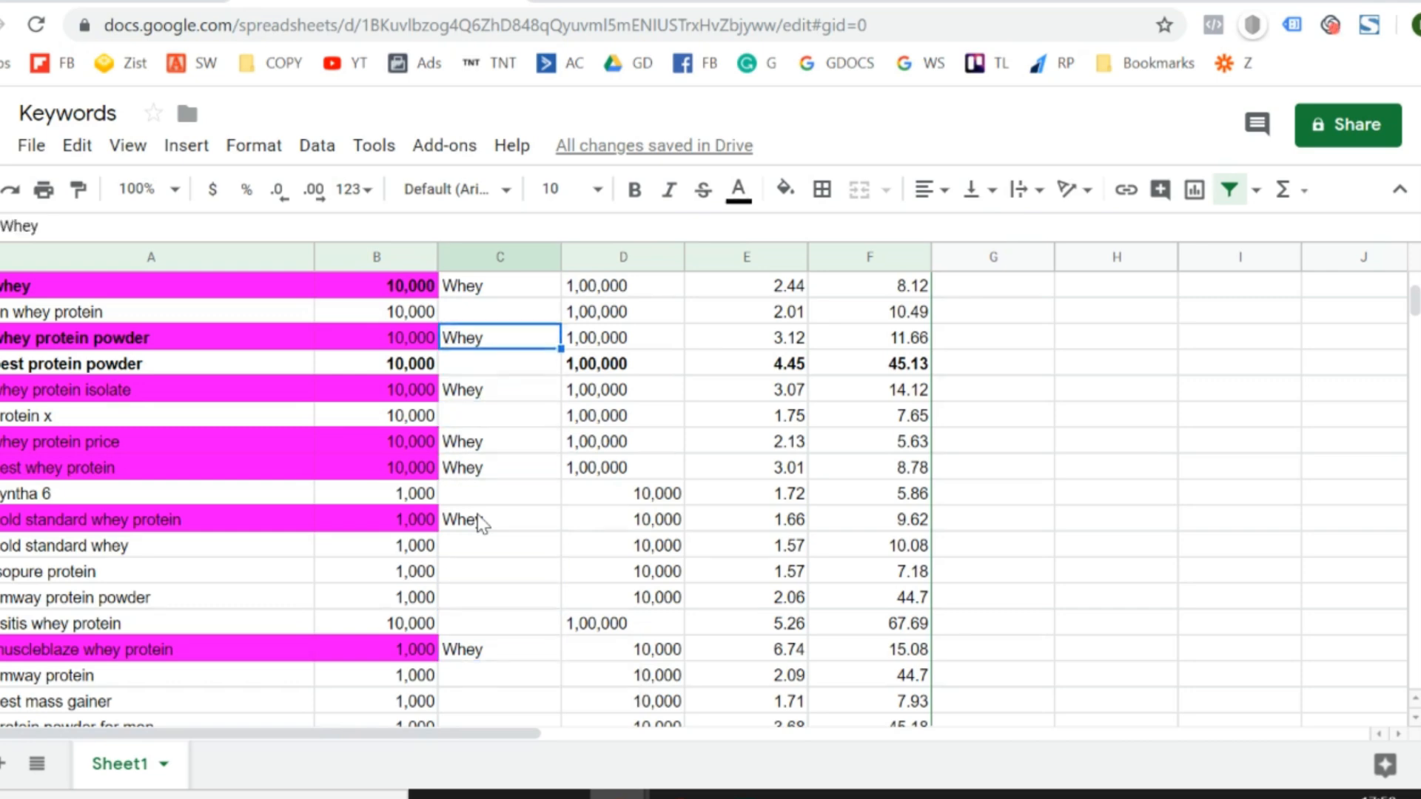
key("Down")
key("Down")
key("Down")
key("Down")
key("Down")
key("Down")
key("Down")
key("Down")
key("Down")
key("Down")
key("Down")
key("Down")
key("Down")
key("Down")
key("Down")
key("Down")
key("Down")
key("Down")
key("Down")
key("Down")
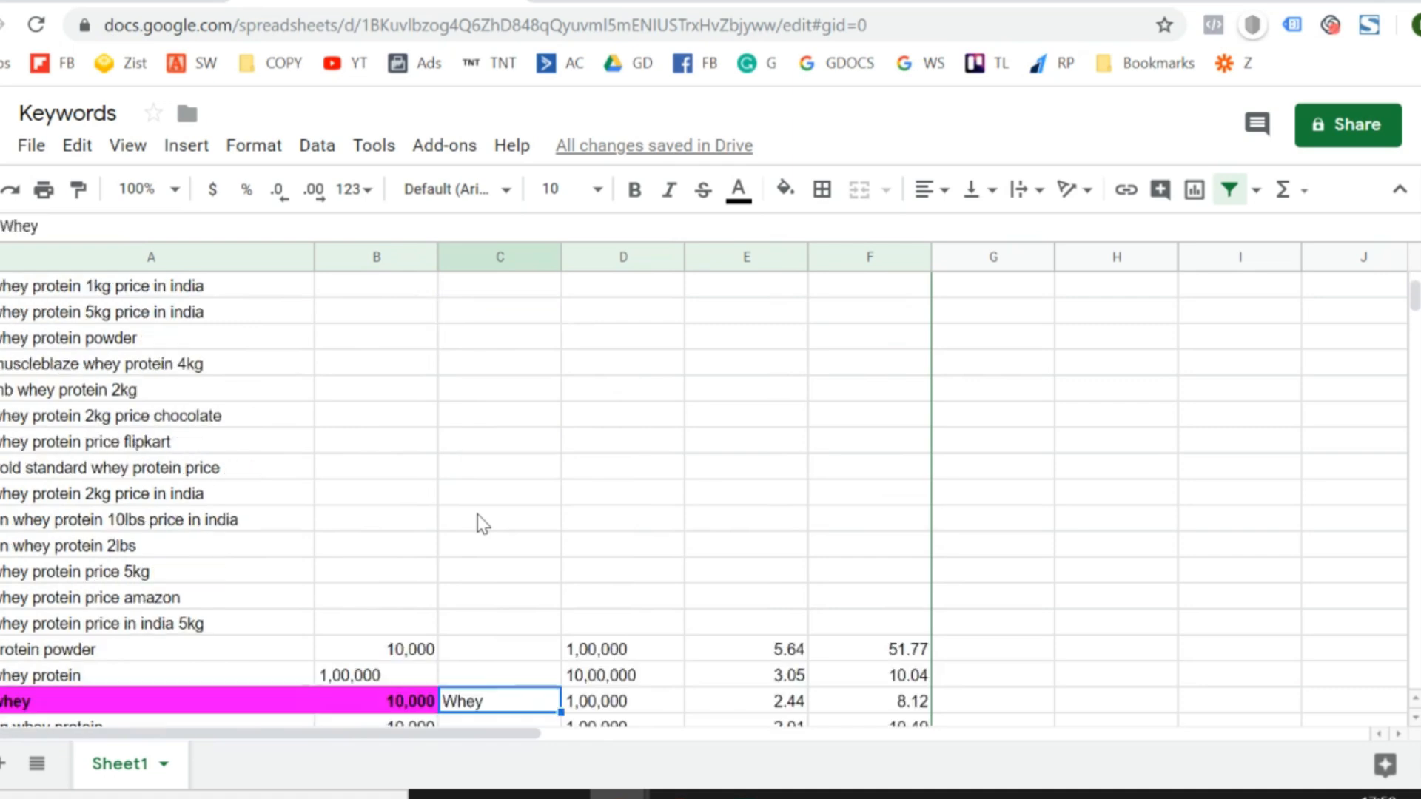
key("Down")
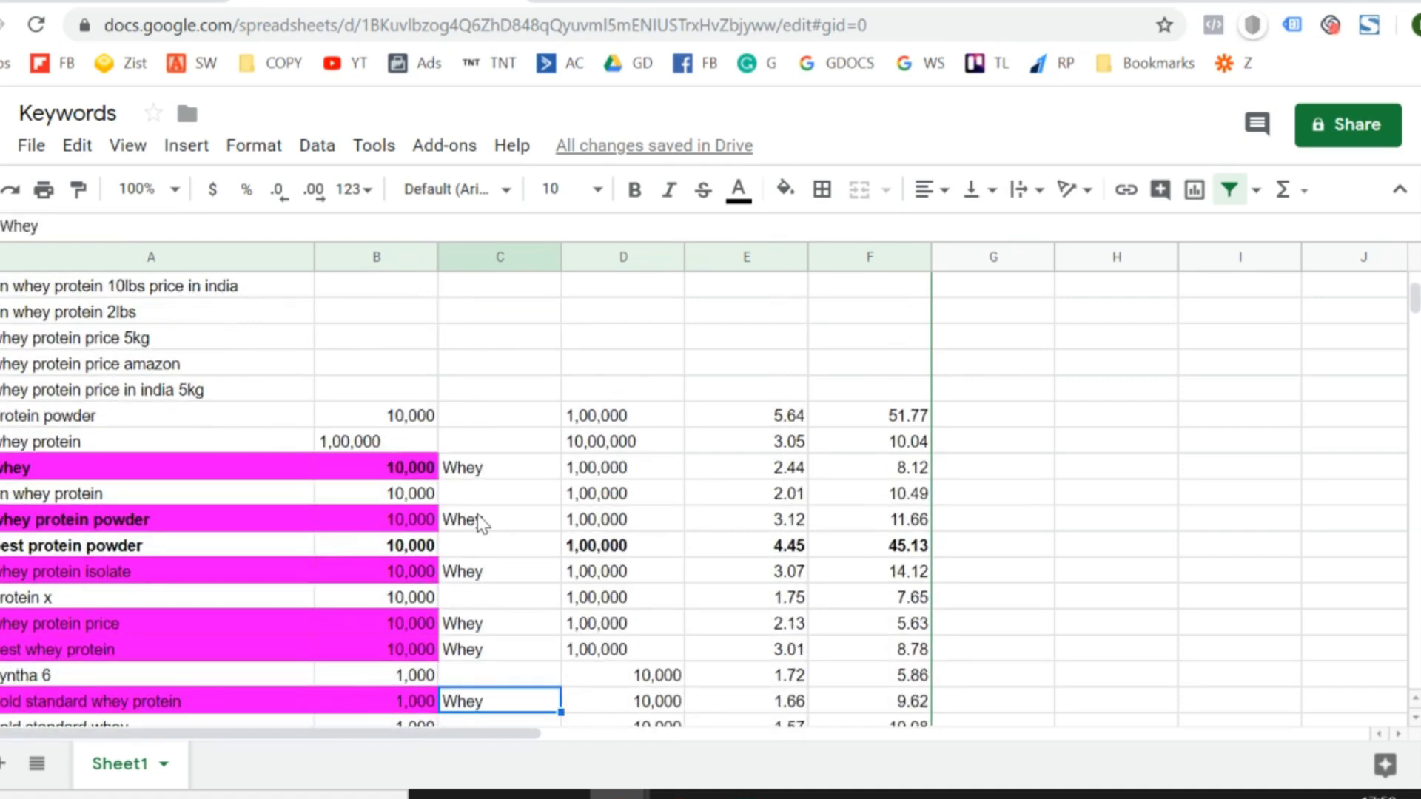
- Check the provided keywords in Google Ads Keyword Planner, and return to "gold standard whey protein" in the Keywords sheet
key("ctrl+shift+Tab")
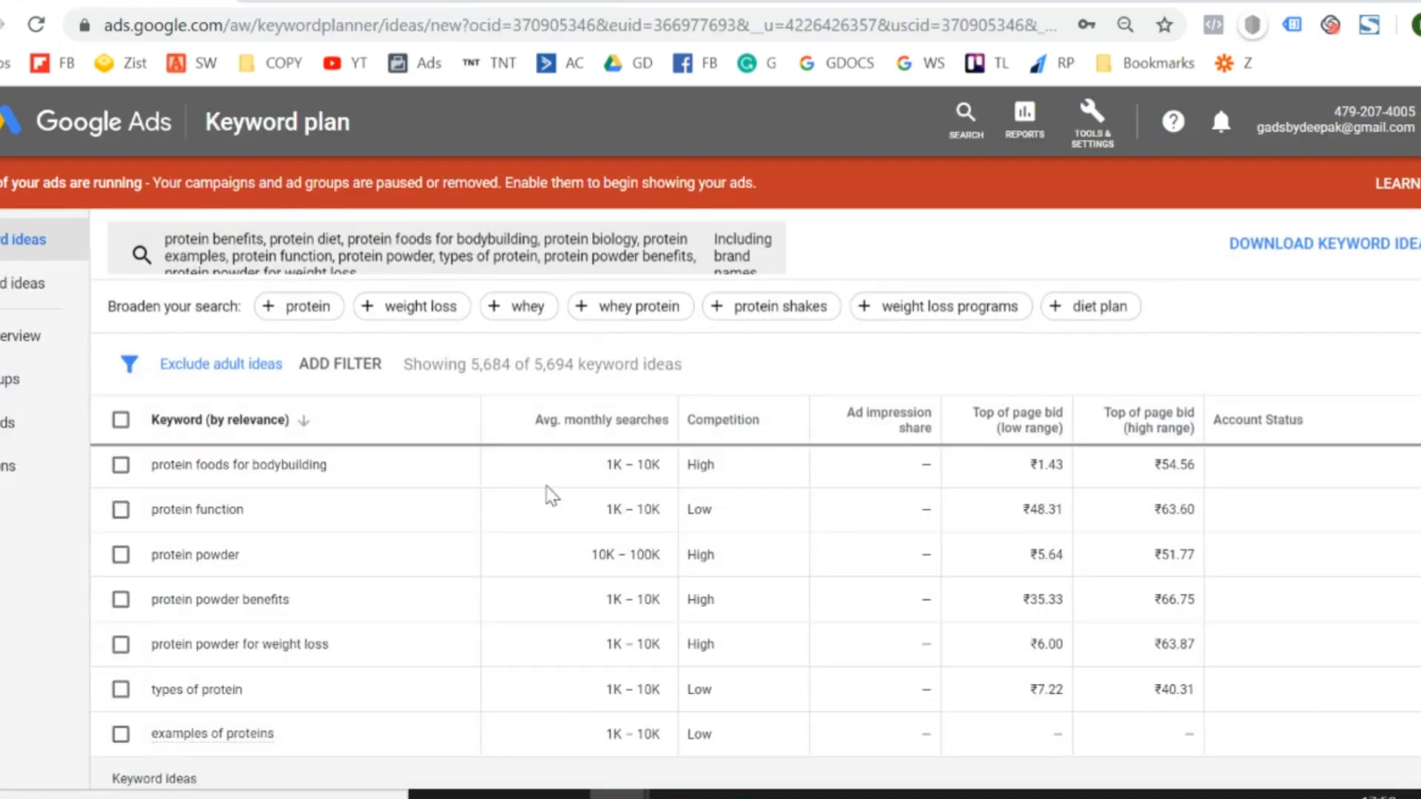
scroll(509, 615, "up", 3)
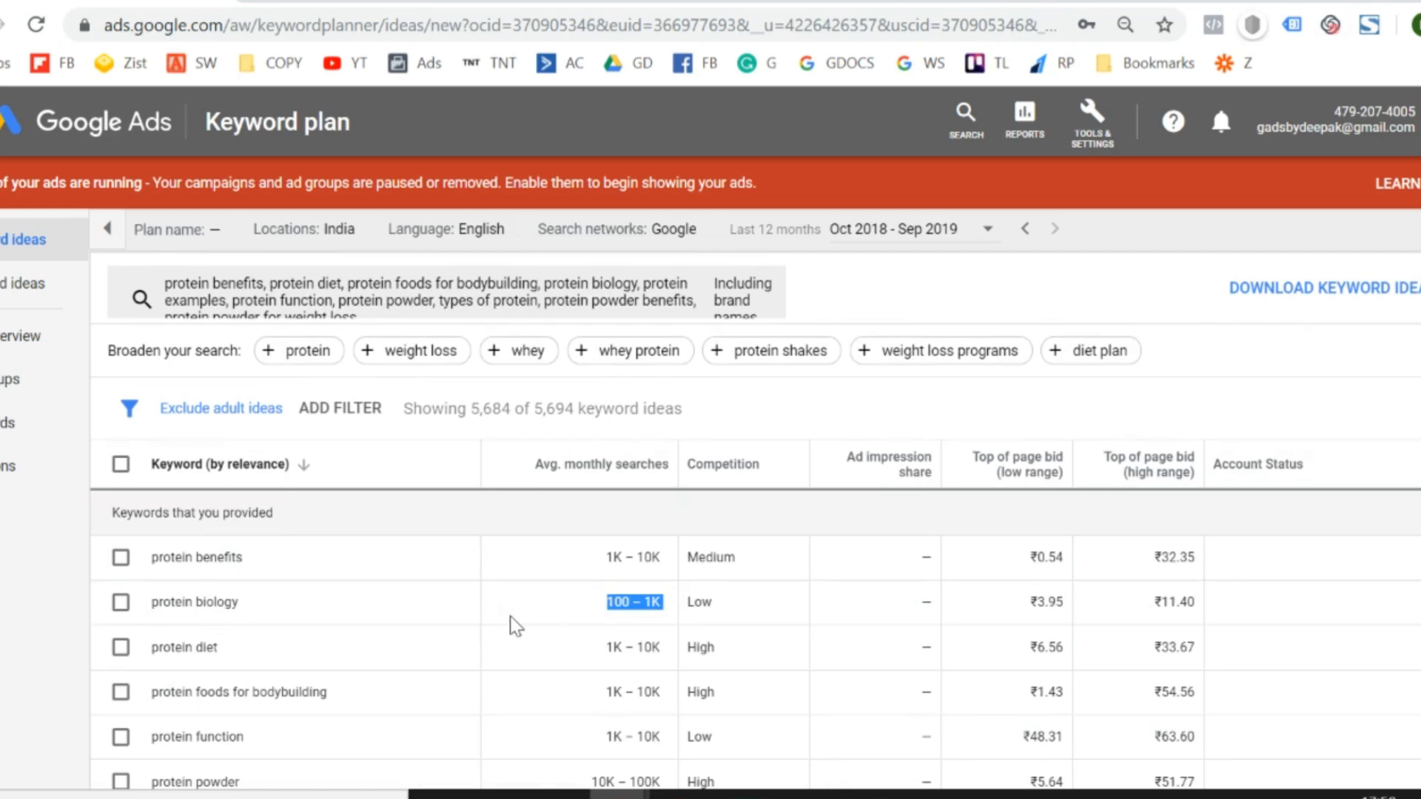
scroll(510, 615, "down", 2)
scroll(509, 616, "up", 2)
key("ctrl+Tab")
scroll(616, 630, "down", 3)
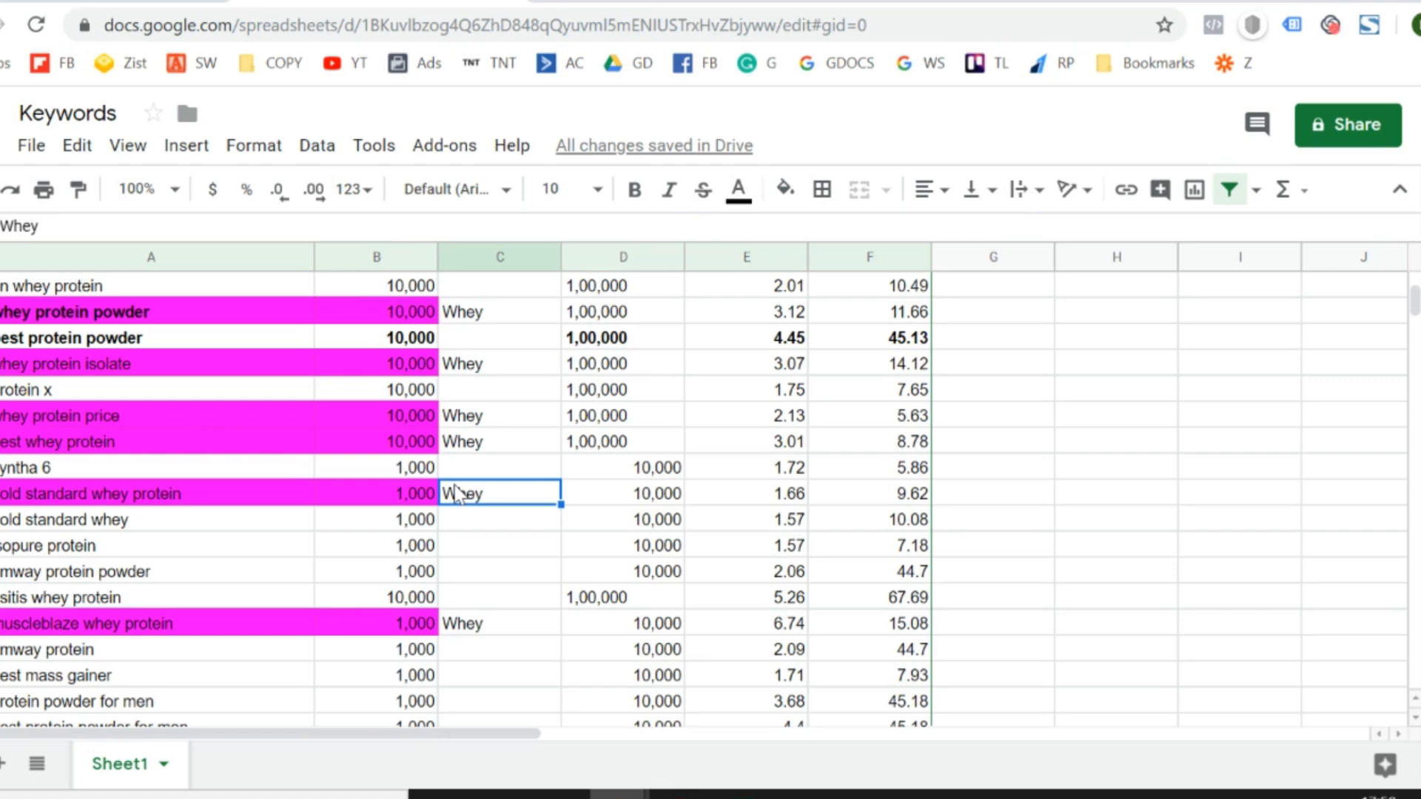
key("Left")
key("Left")
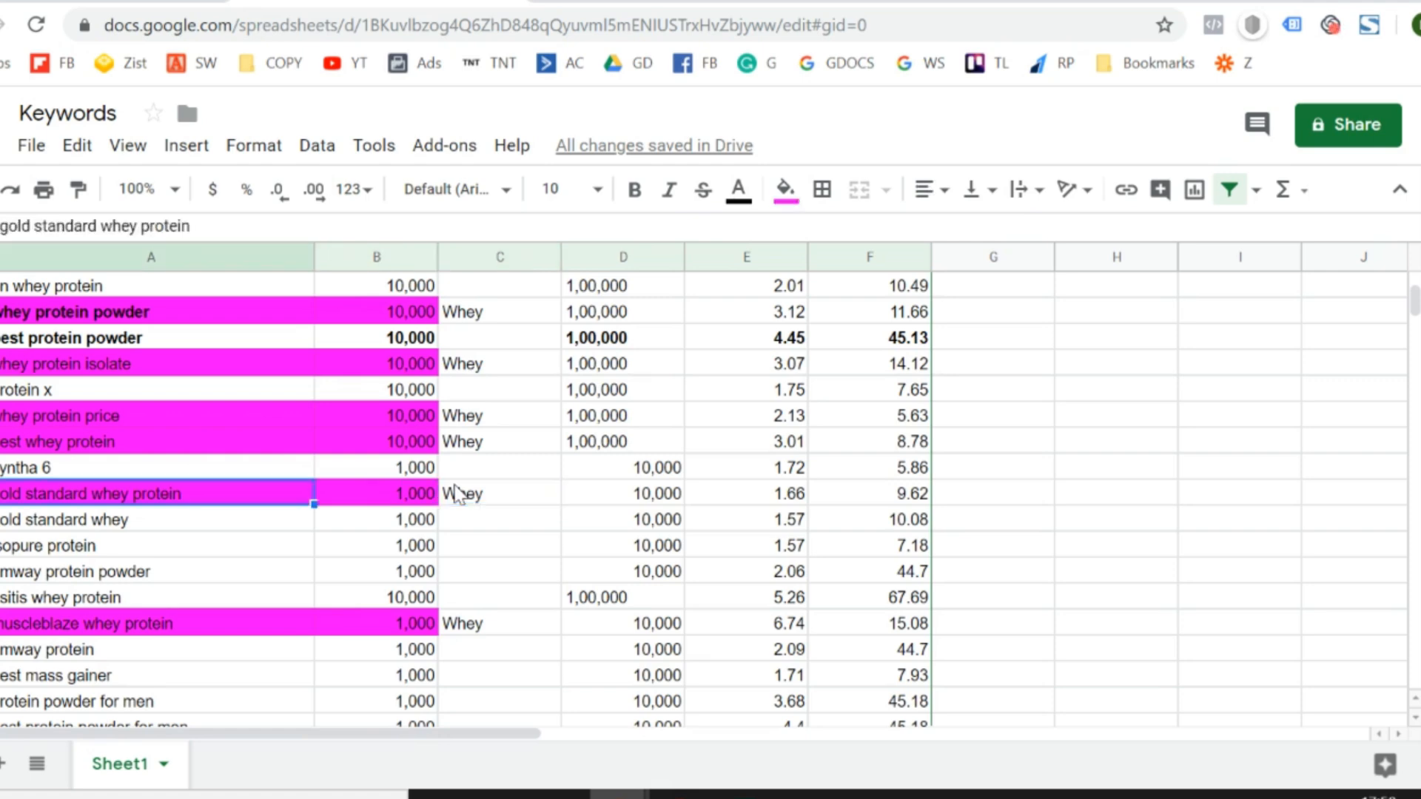
- Switch to Google Ads Keyword Planner and clear the existing seed keywords from the keyword search
key("ctrl+Tab")
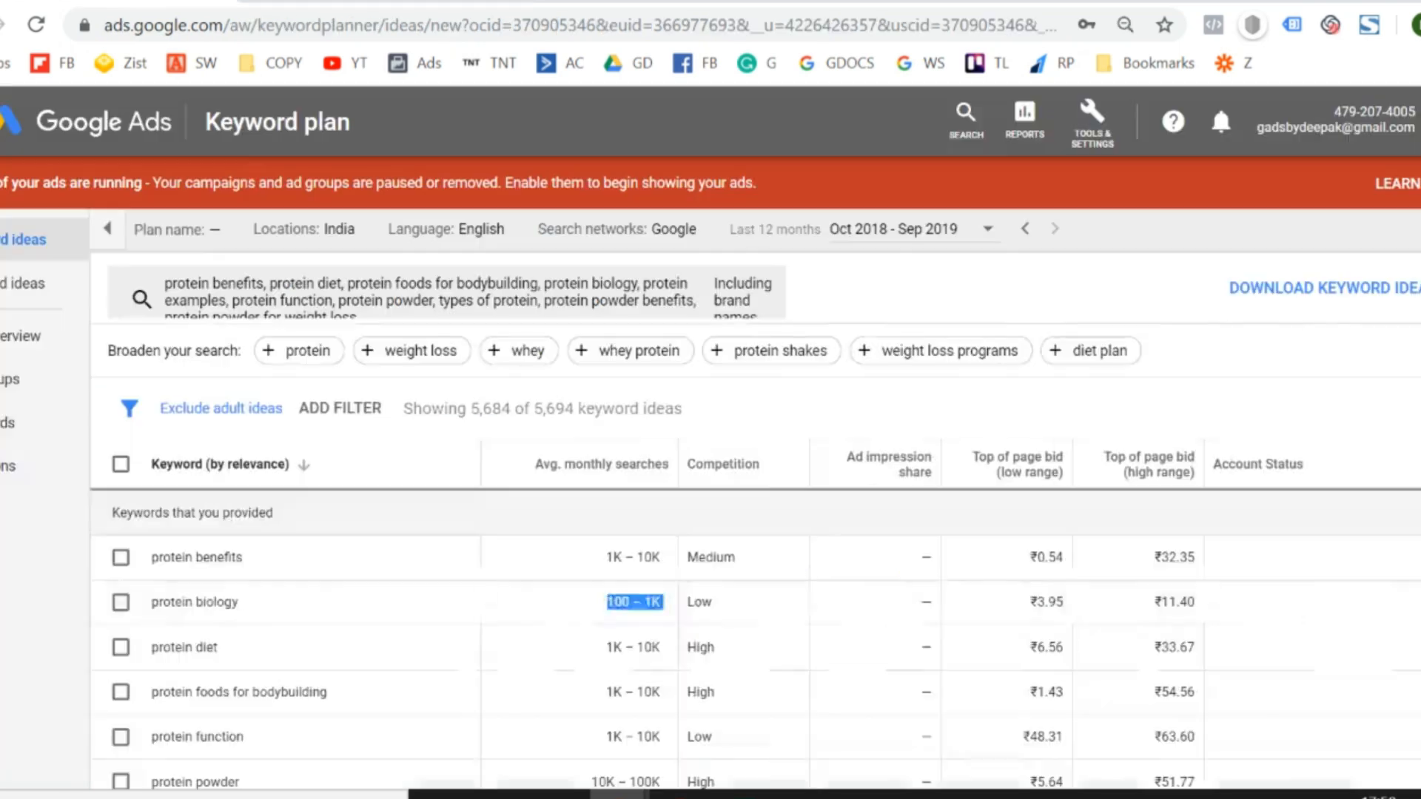
double_click(549, 293)
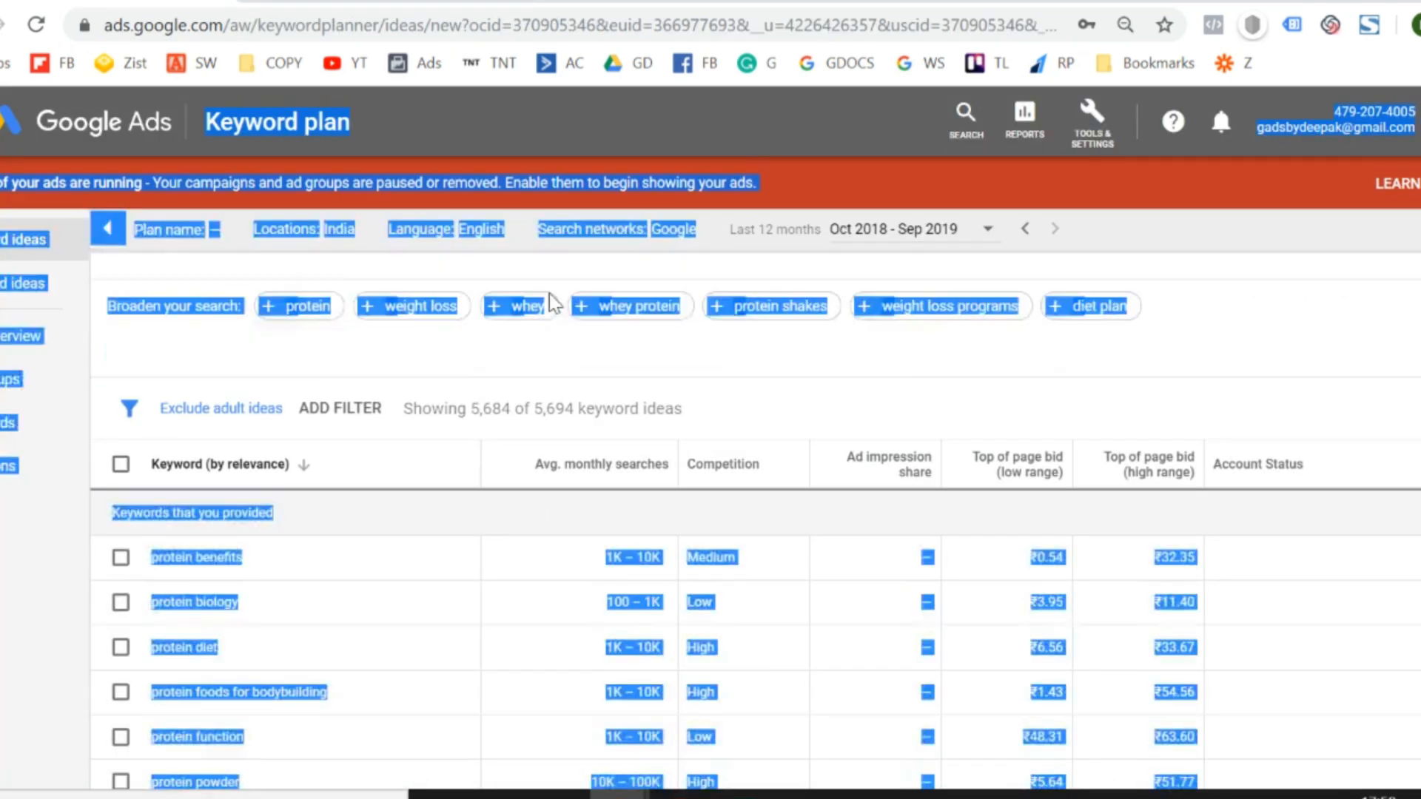
key("BackSpace")
key("BackSpace")
key("BackSpace")
key("BackSpace")
key("BackSpace")
key("BackSpace")
key("BackSpace")
key("BackSpace")
key("BackSpace")
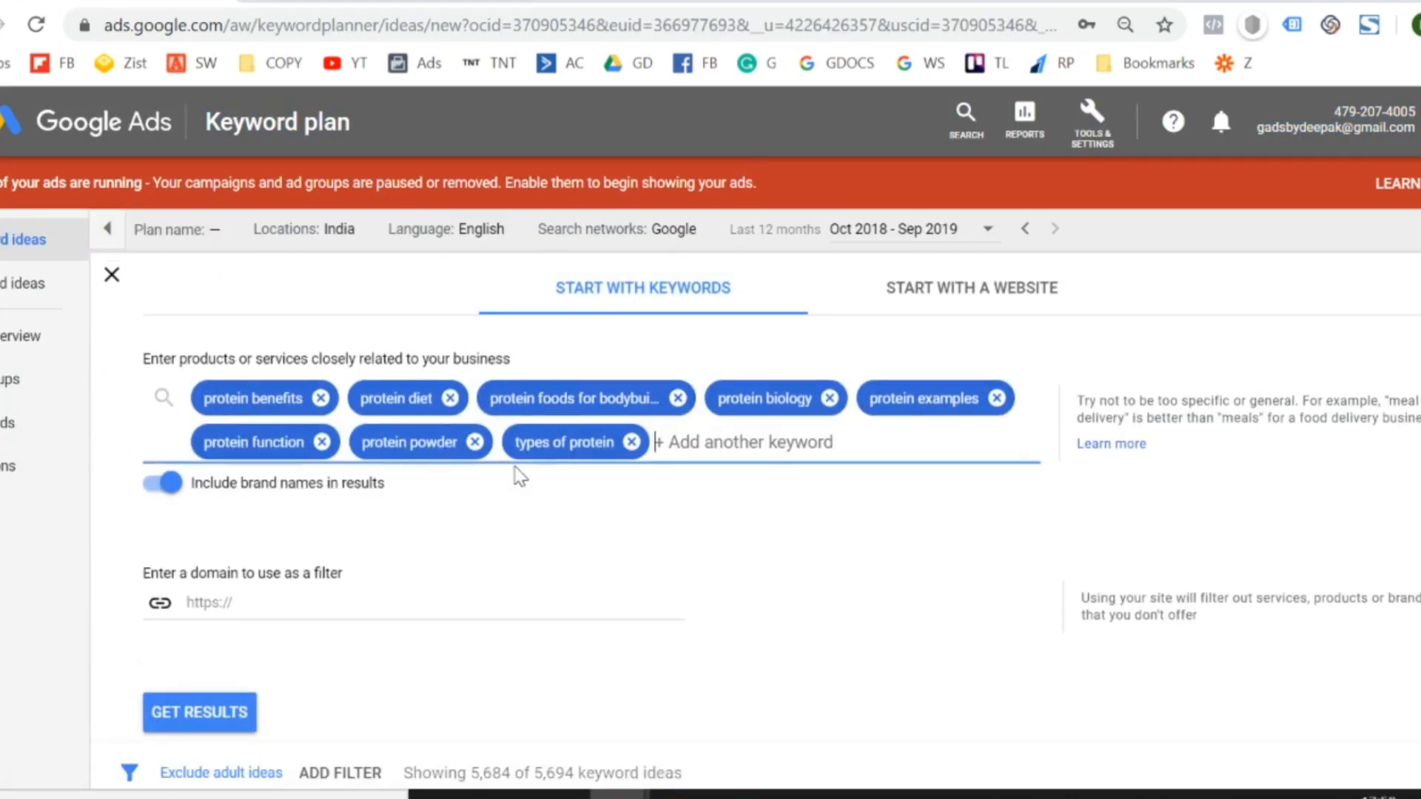
- Return to the Keywords sheet, look through the whey keywords, and copy "whey protein price"
key("ctrl+shift+Tab")
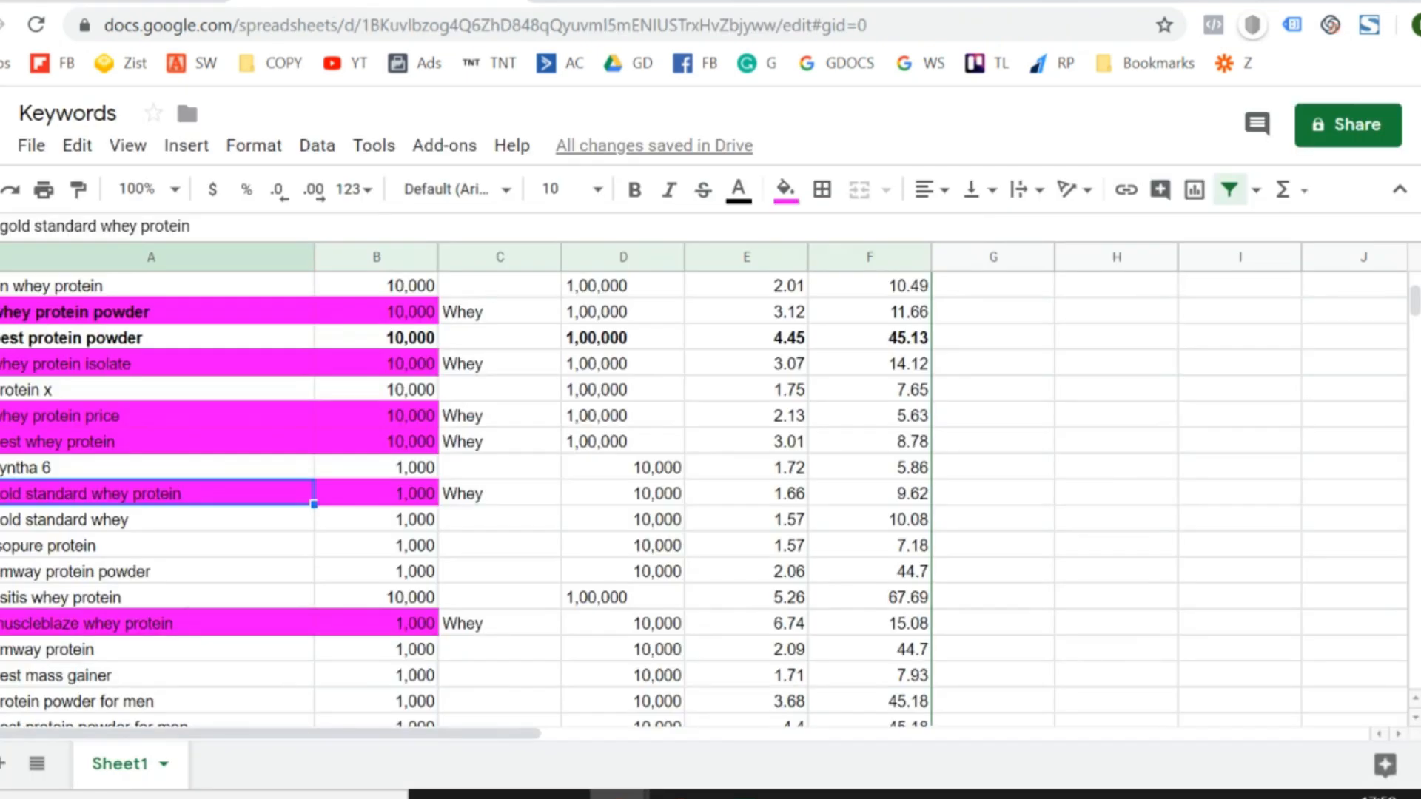
key("Down")
key("Up")
key("Up")
key("Up")
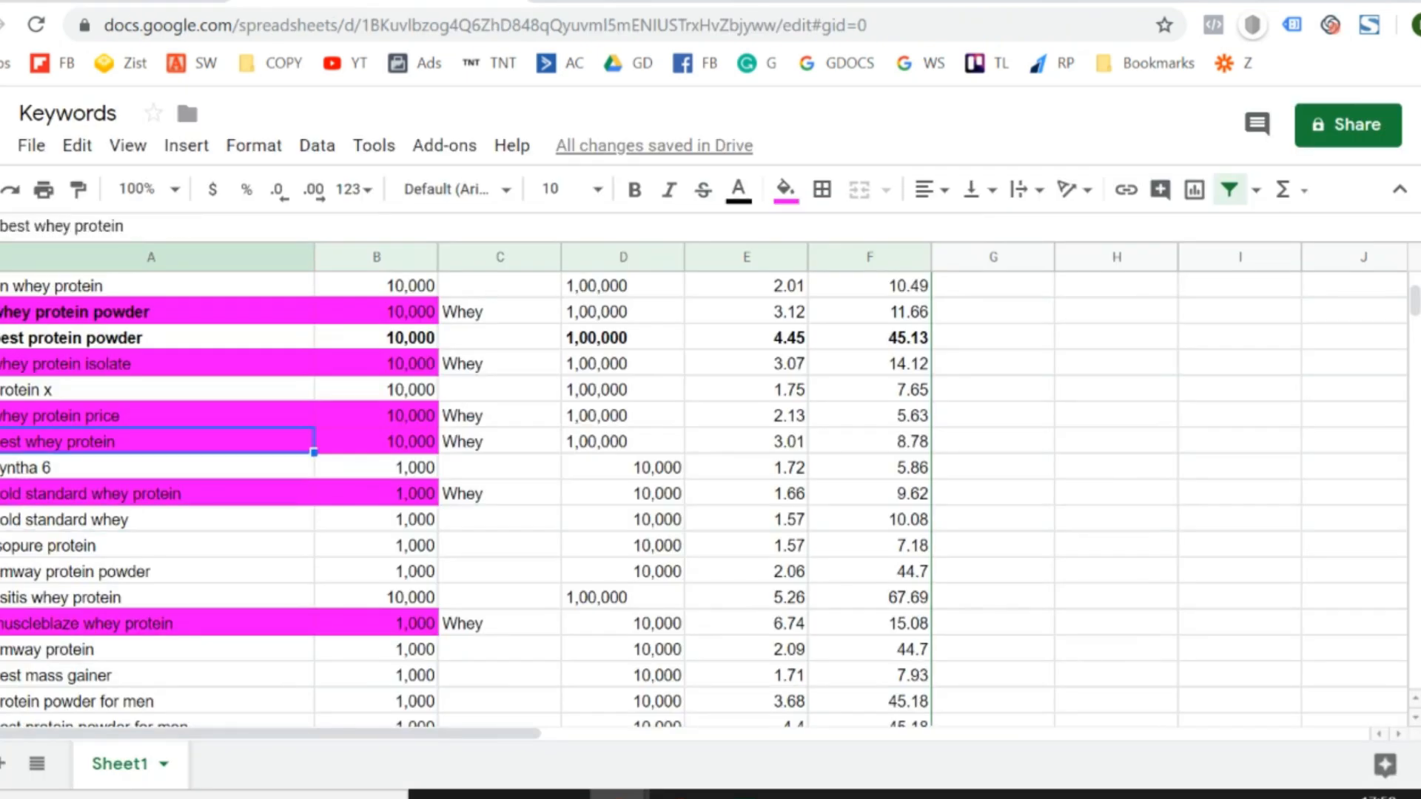
key("Down")
key("Down")
key("Down")
key("Down")
key("Down")
key("Down")
key("Down")
key("Down")
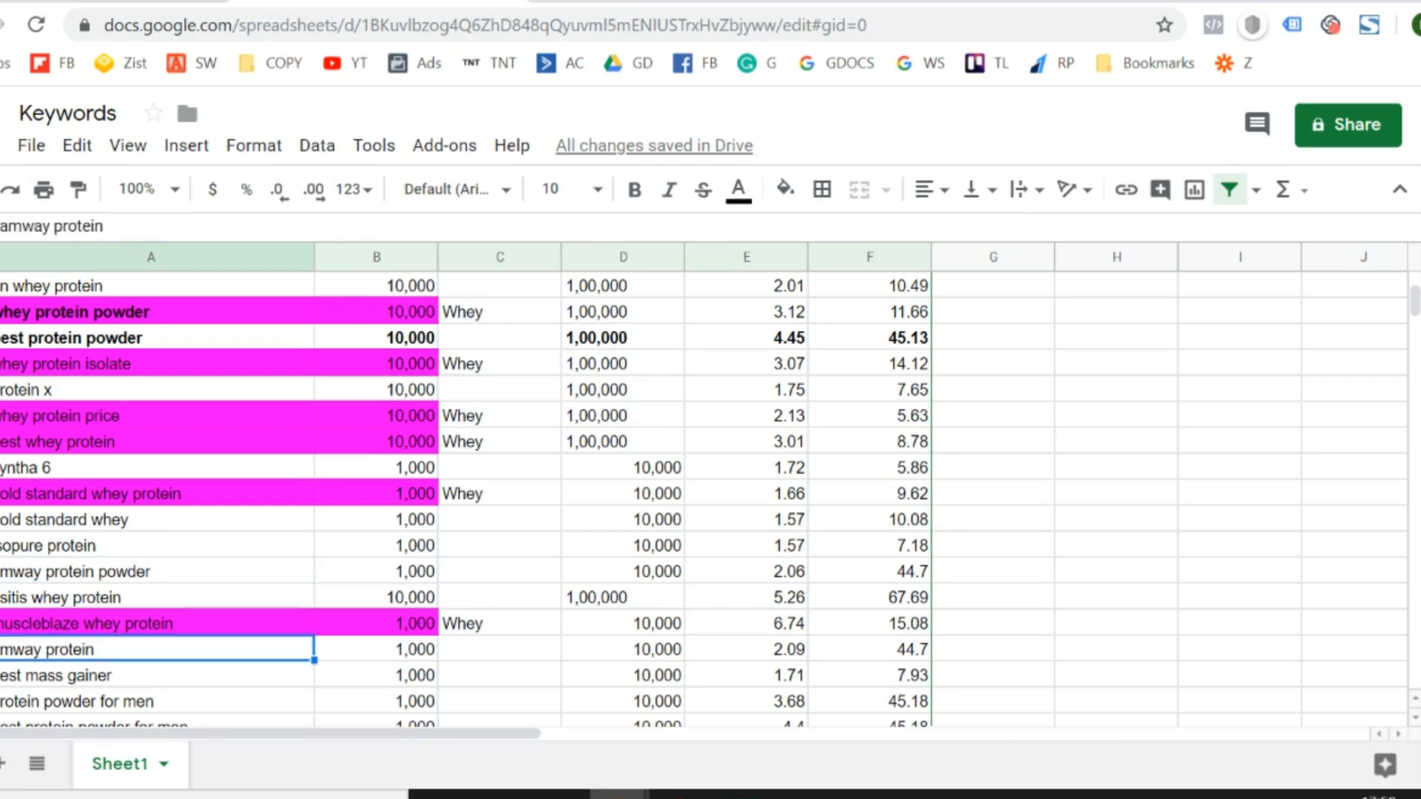
key("Up")
key("Up")
key("Up")
key("Up")
key("Up")
key("Up")
key("Up")
key("Up")
key("Up")
key("Up")
key("Up")
key("Up")
key("Up")
key("Up")
key("Up")
key("Up")
key("Up")
key("Up")
key("Down")
key("Down")
key("Down")
key("Down")
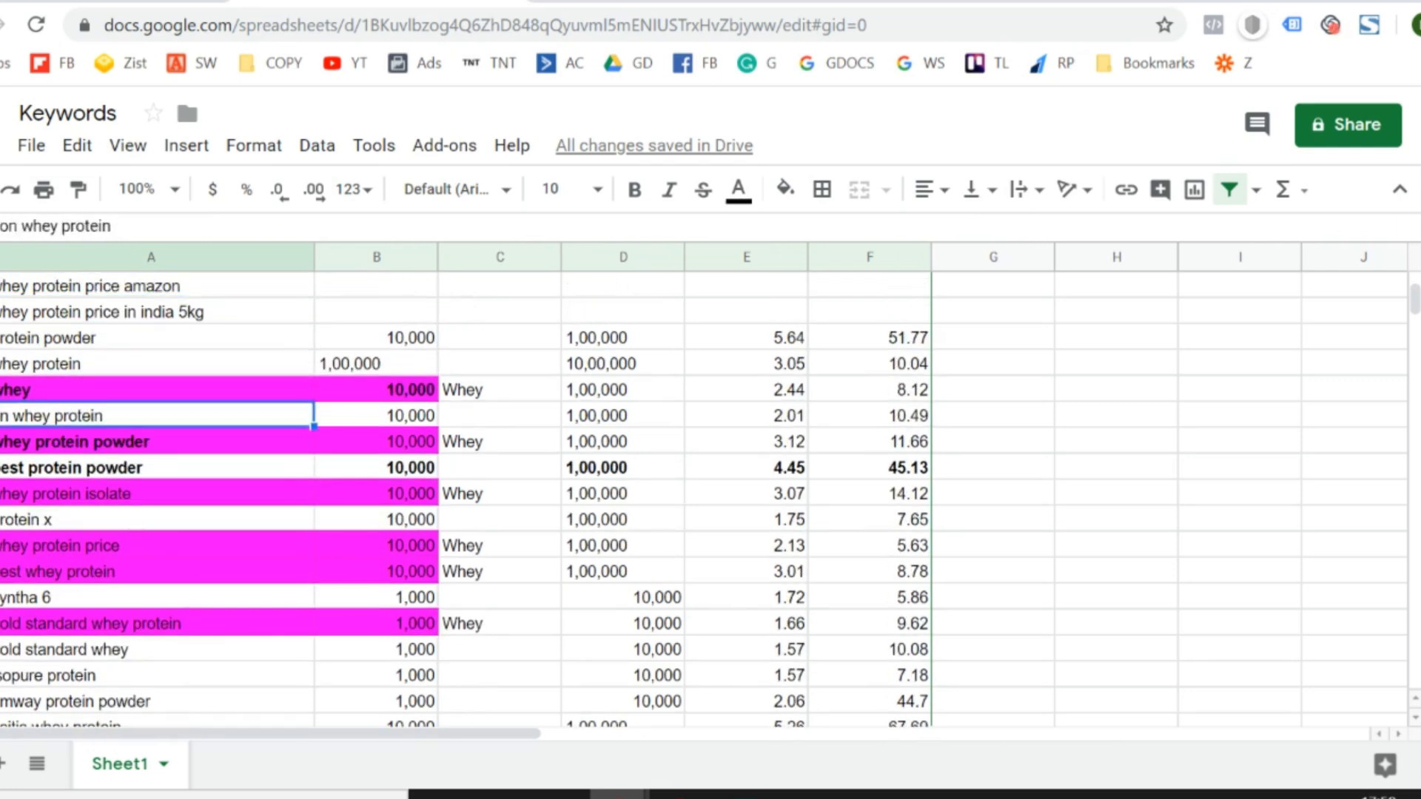
key("Down")
key("Down")
key("Down")
key("Up")
key("Up")
key("Up")
key("Up")
key("Up")
key("Up")
key("Down")
key("Up")
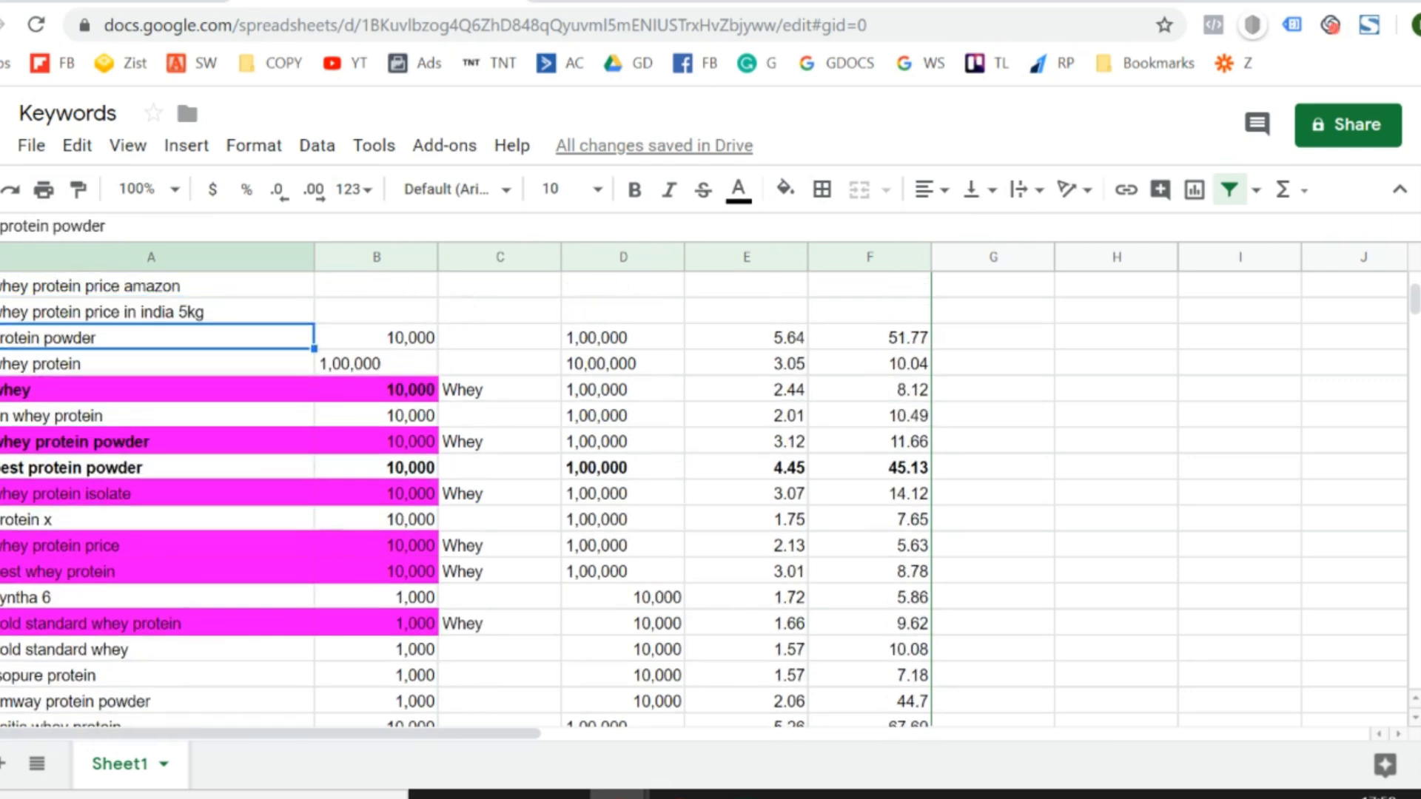
key("Down")
key("Up")
key("Down")
key("Down")
key("Down")
key("Down")
key("Down")
key("Down")
key("Down")
key("Down")
key("Down")
key("Up")
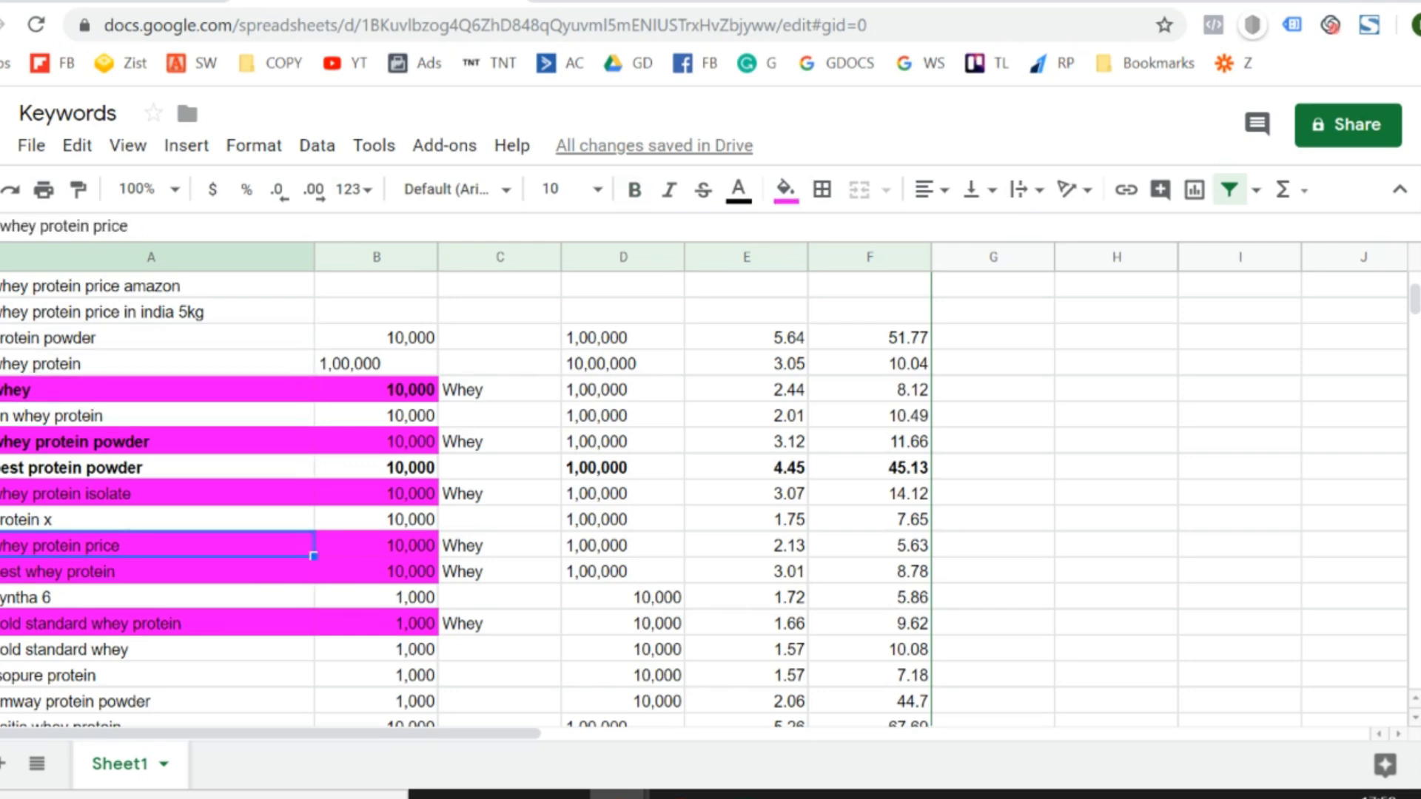
- Switch to Google Ads Keyword Planner and get keyword ideas for "whey protein price"
left_click(104, 2)
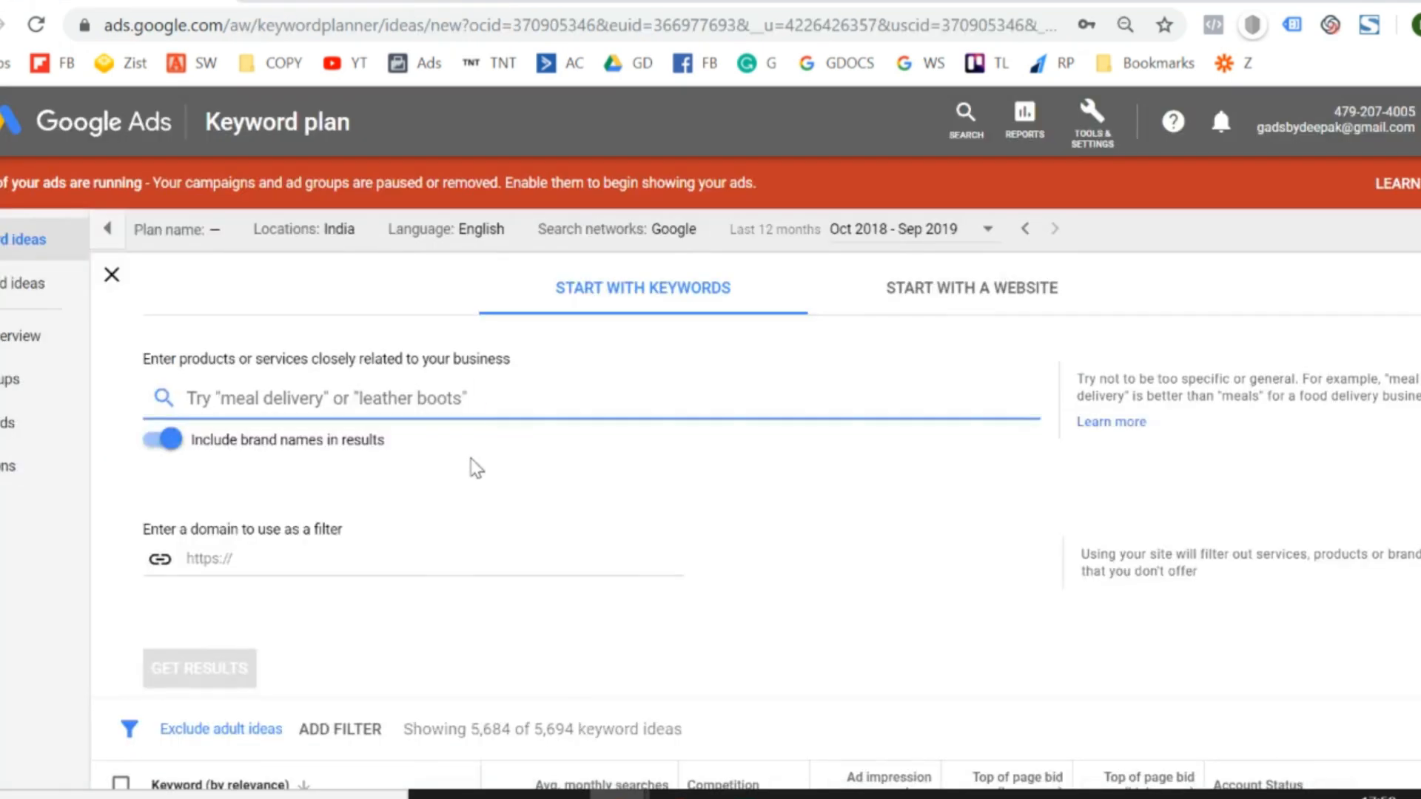
type("whey protein price")
key("Return")
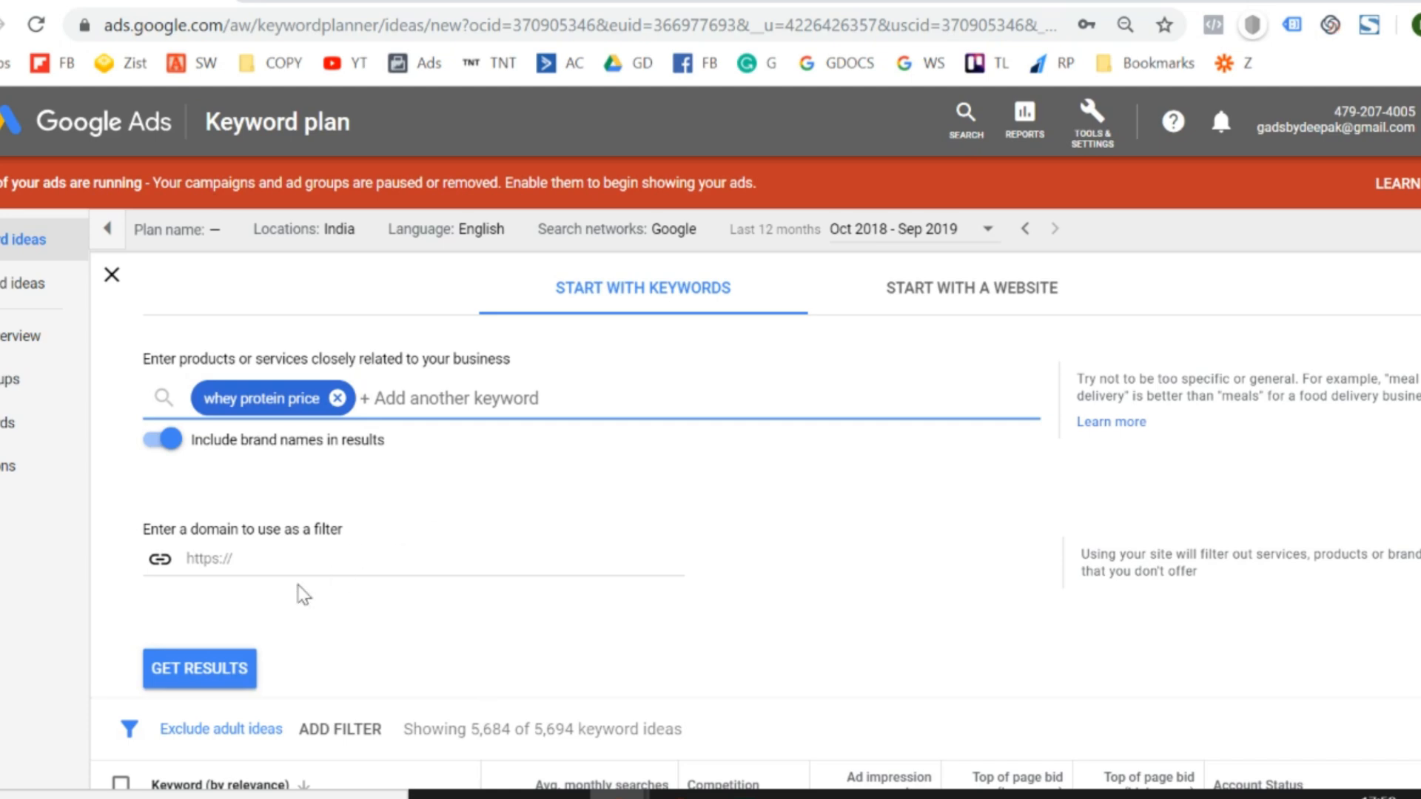
left_click(237, 673)
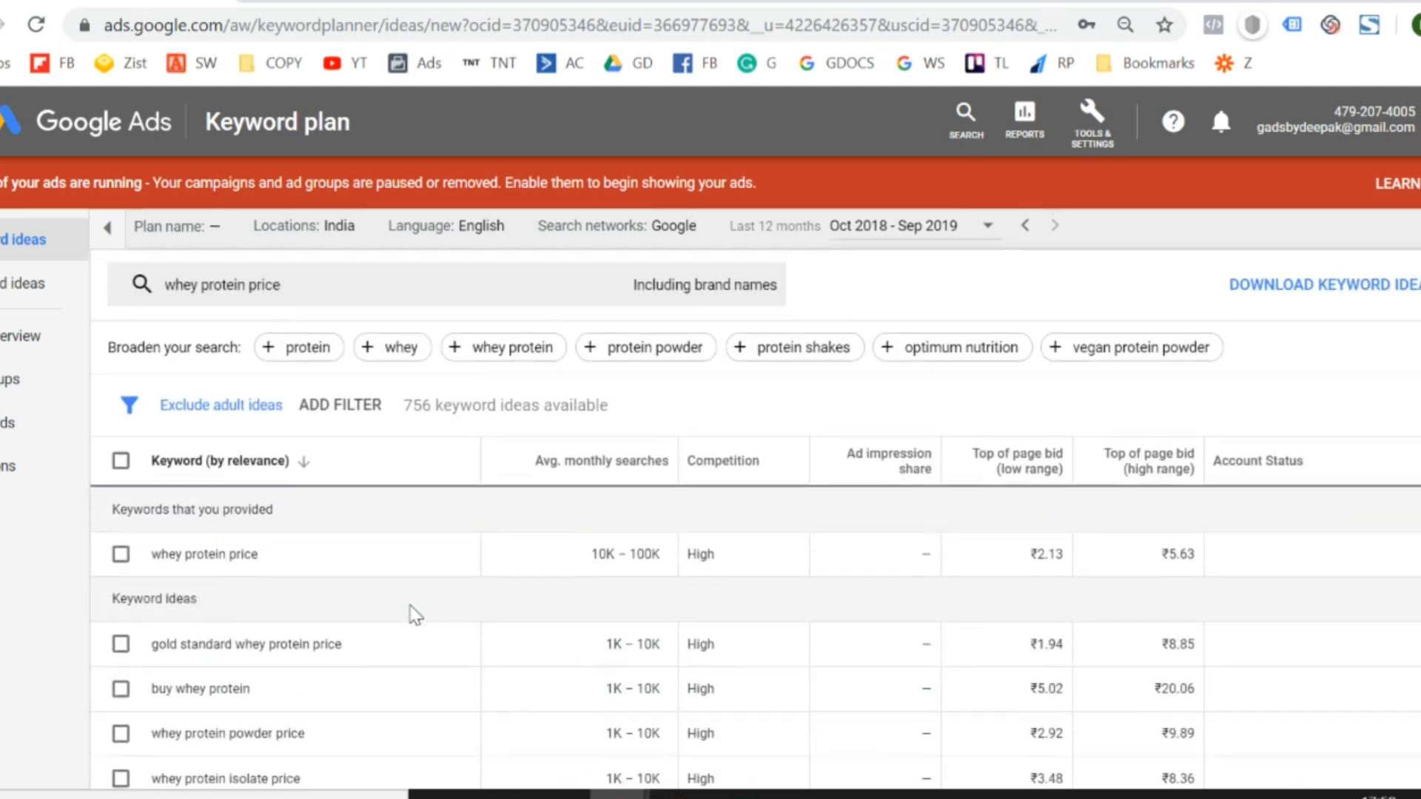
- Examine the keyword ideas for "whey protein price", including "buy whey protein" and "whey protein 1kg price"
scroll(412, 612, "down", 1)
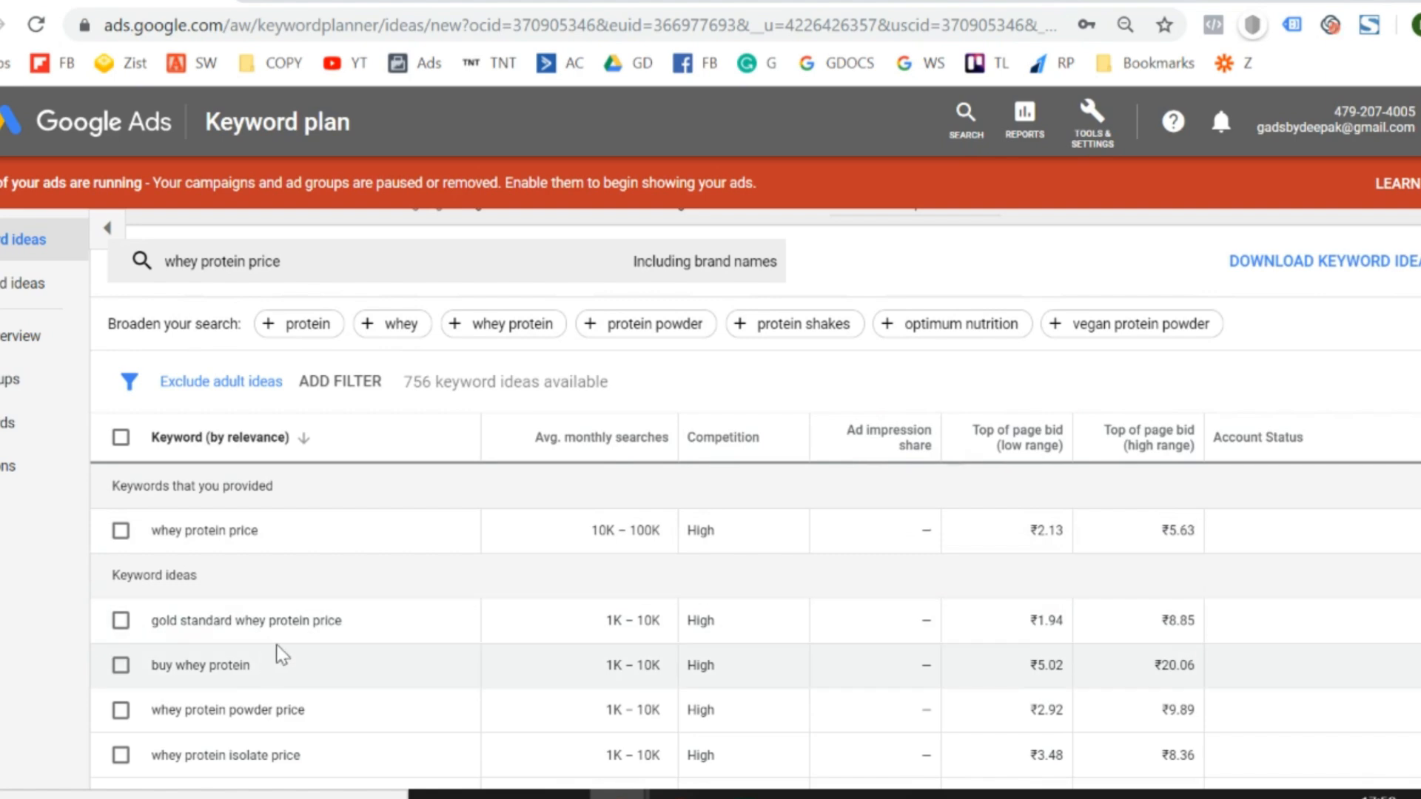
scroll(281, 655, "down", 1)
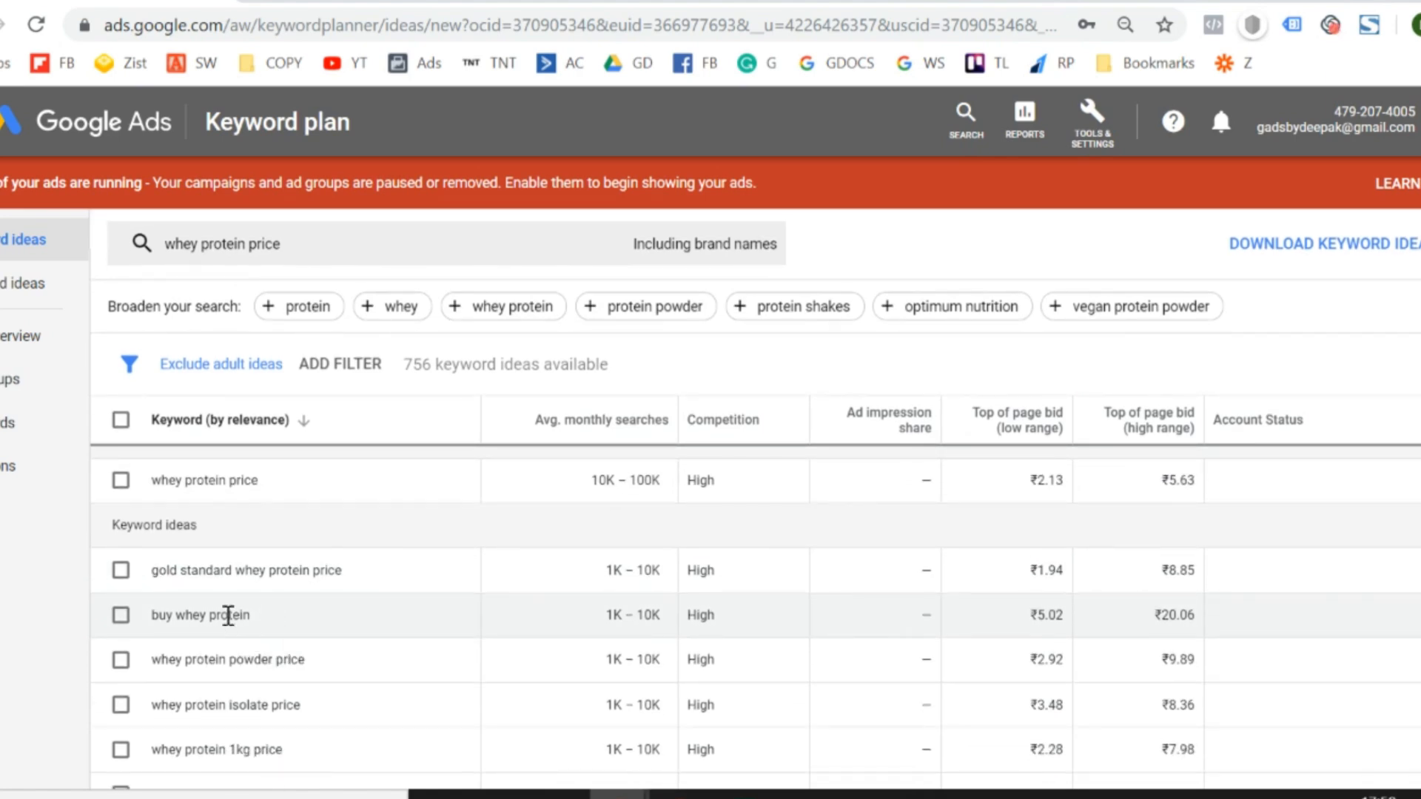
double_click(227, 615)
triple_click(228, 615)
scroll(228, 615, "down", 1)
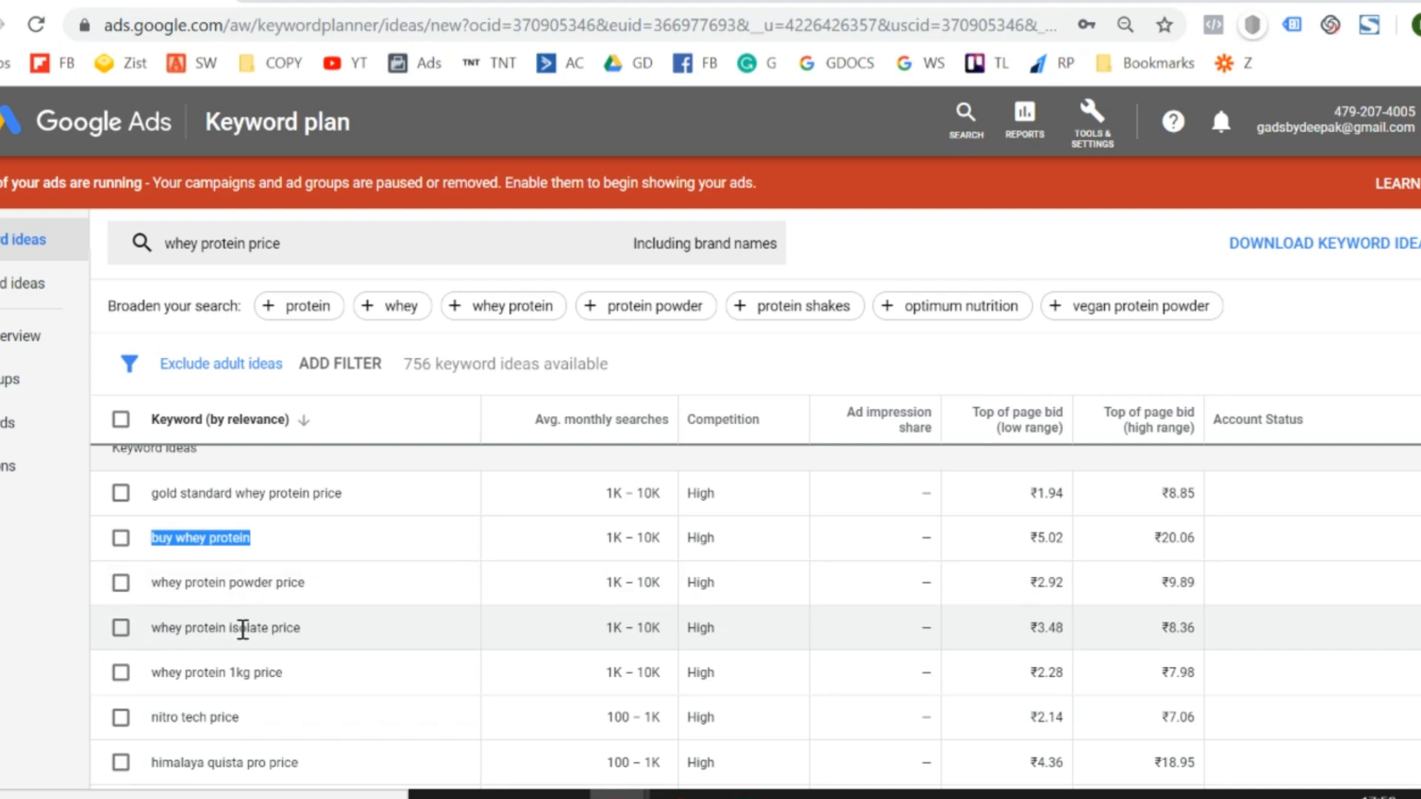
scroll(242, 629, "down", 1)
triple_click(243, 625)
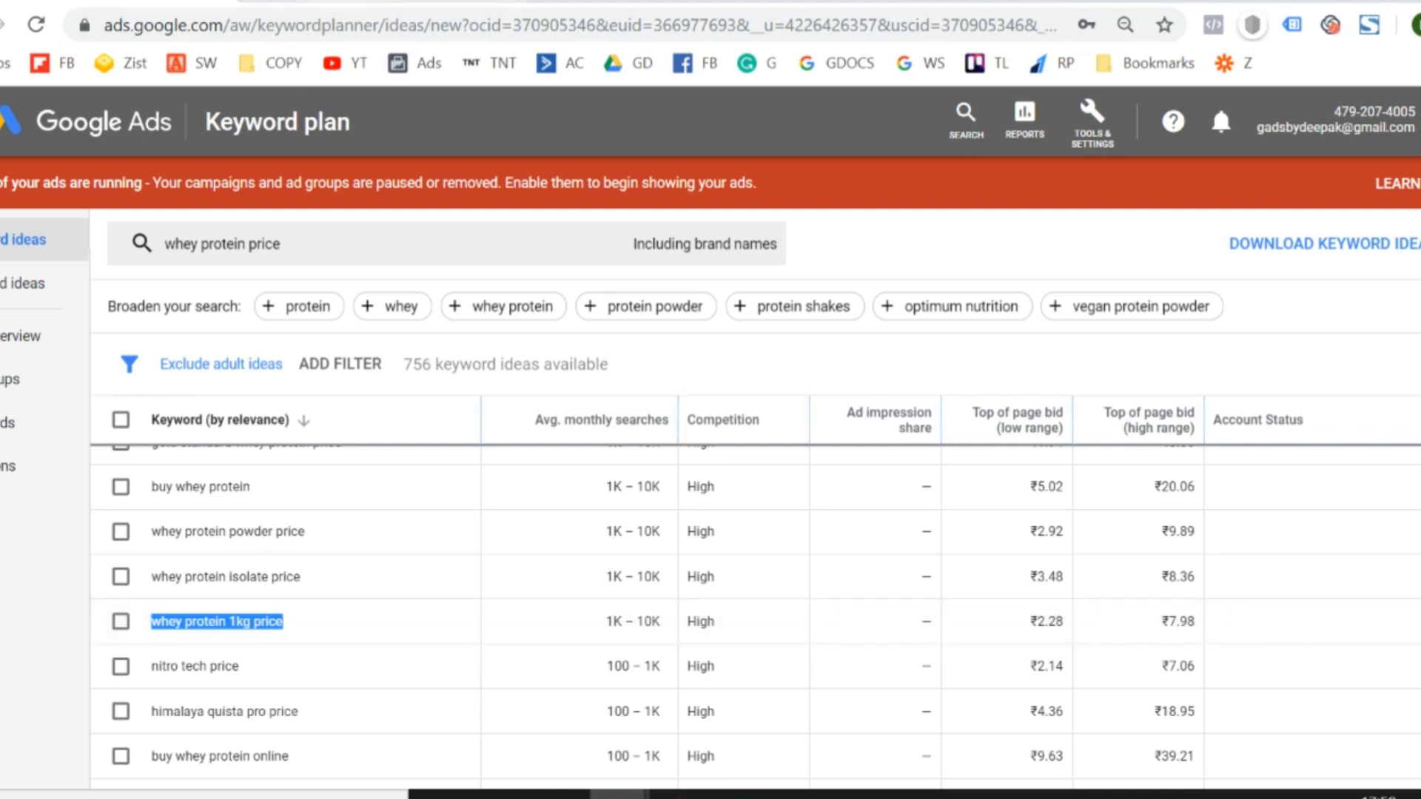
- Return to the Keywords sheet and look through the highlighted whey keywords and the neighbouring unlabelled protein keywords
key("ctrl+Tab")
key("Down")
key("Down")
key("Down")
key("Down")
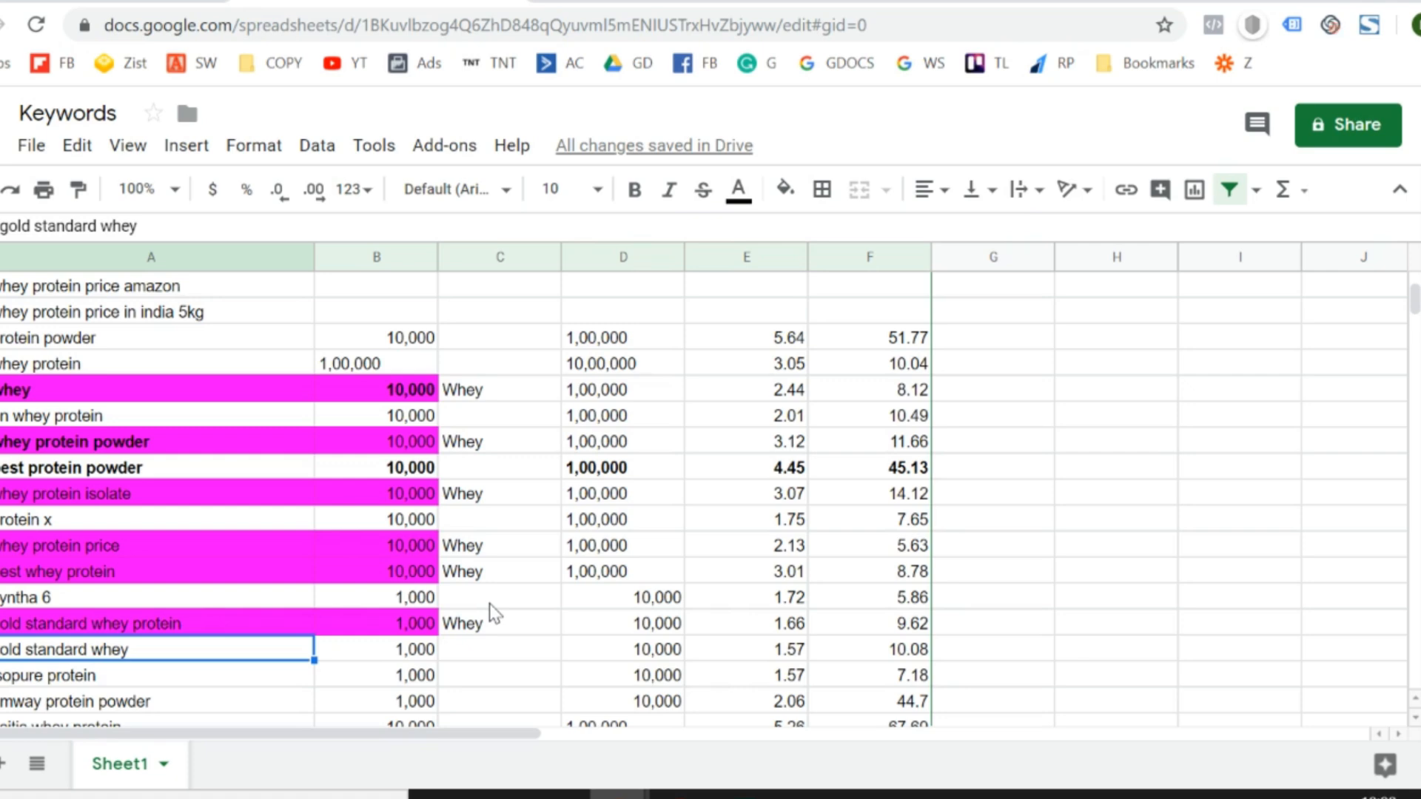
key("Up")
key("Up")
key("Up")
key("Up")
key("Up")
key("Up")
key("Up")
key("Down")
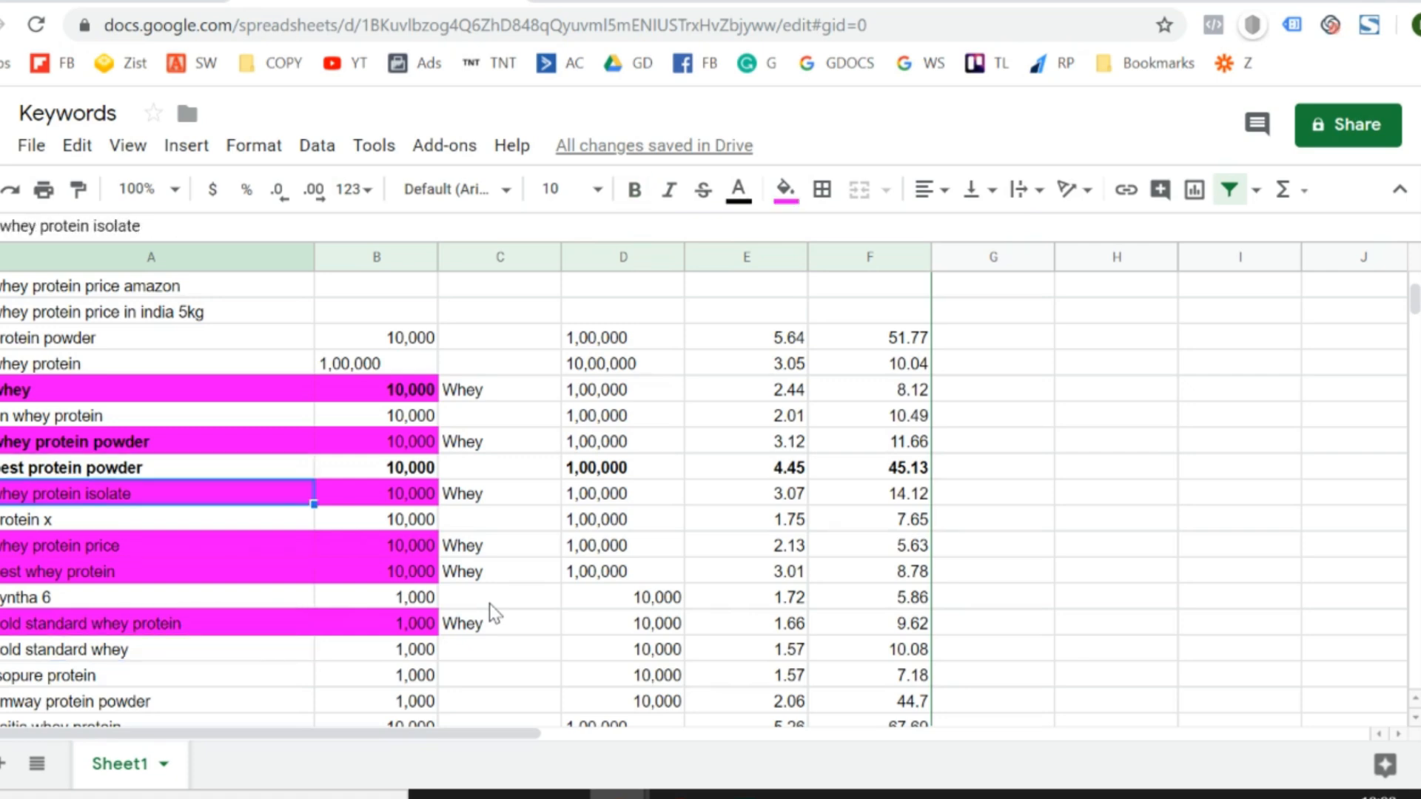
key("Down")
key("Down")
key("Down")
key("Down")
key("Down")
key("Down")
key("Down")
key("Down")
key("Down")
key("Down")
key("Down")
key("Down")
key("Down")
key("Up")
key("Up")
key("Up")
key("Up")
key("Up")
key("Up")
key("Up")
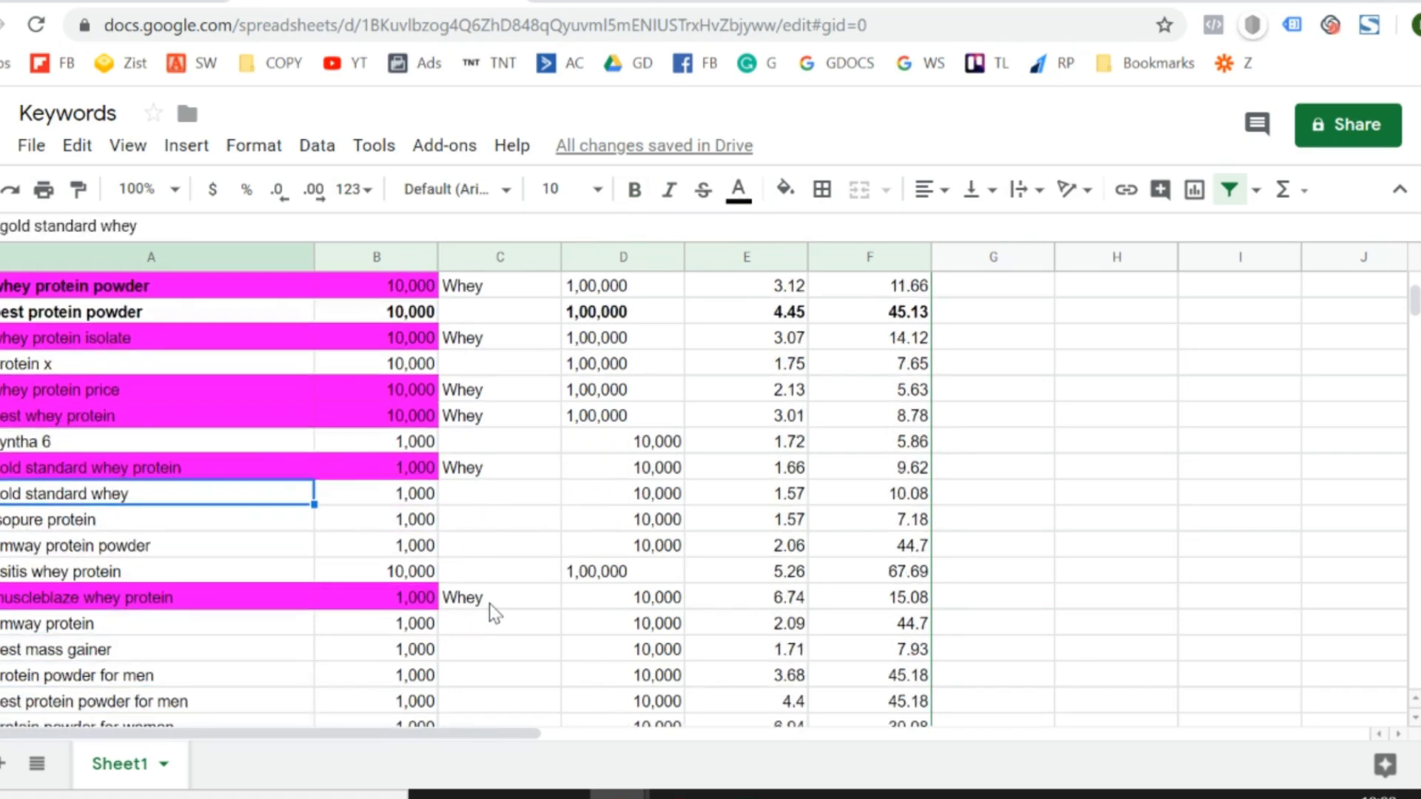
key("Up")
key("Up")
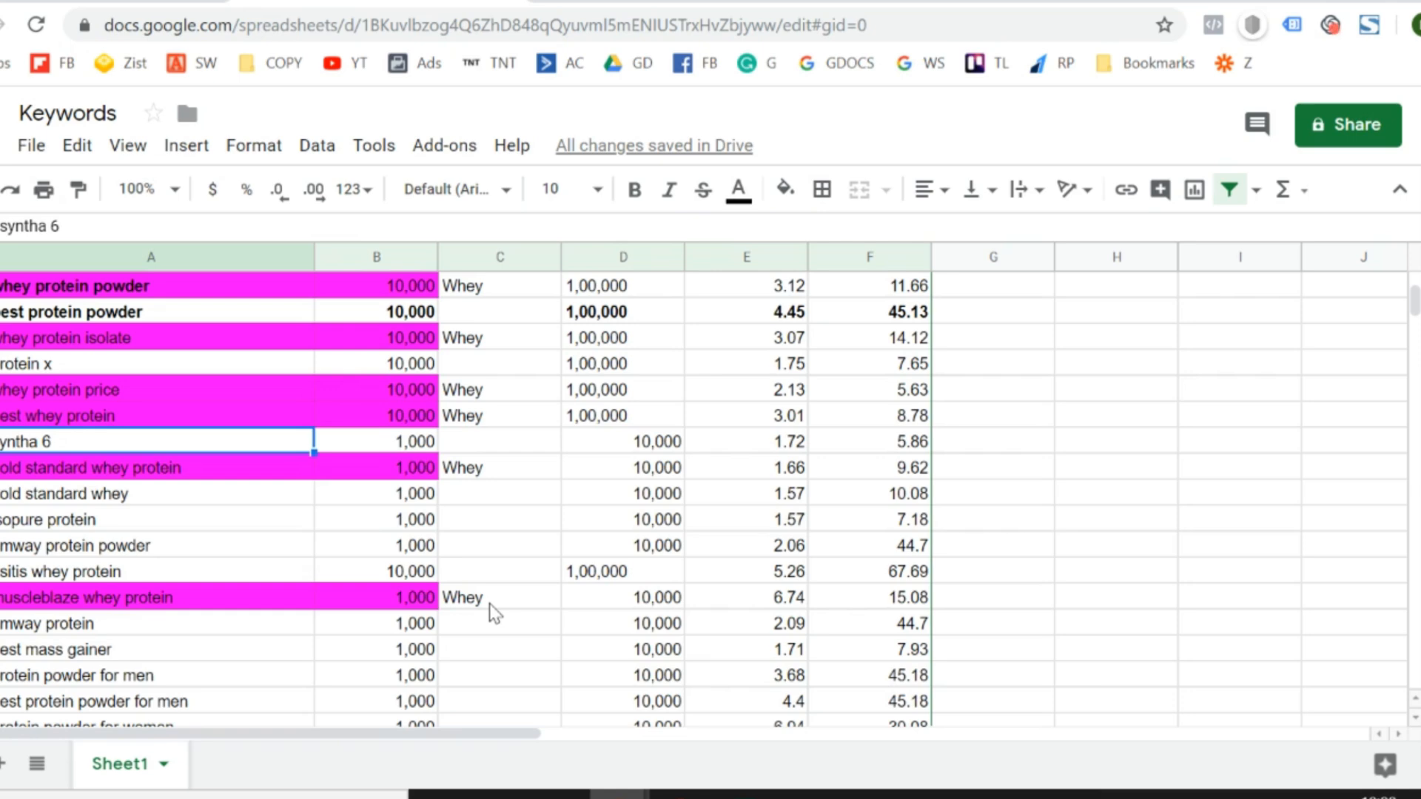
key("ctrl+Tab")
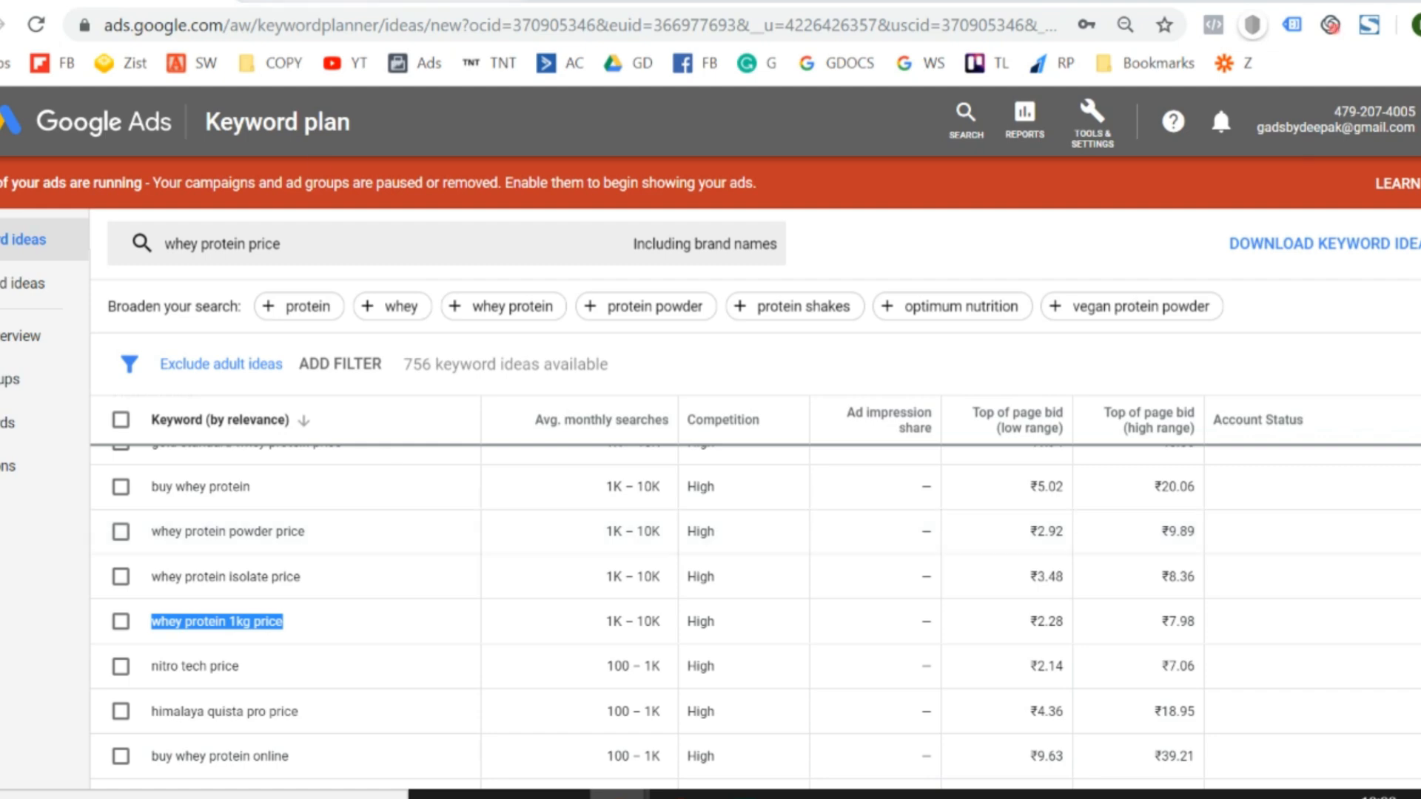
key("ctrl+shift+Tab")
scroll(261, 567, "down", 4)
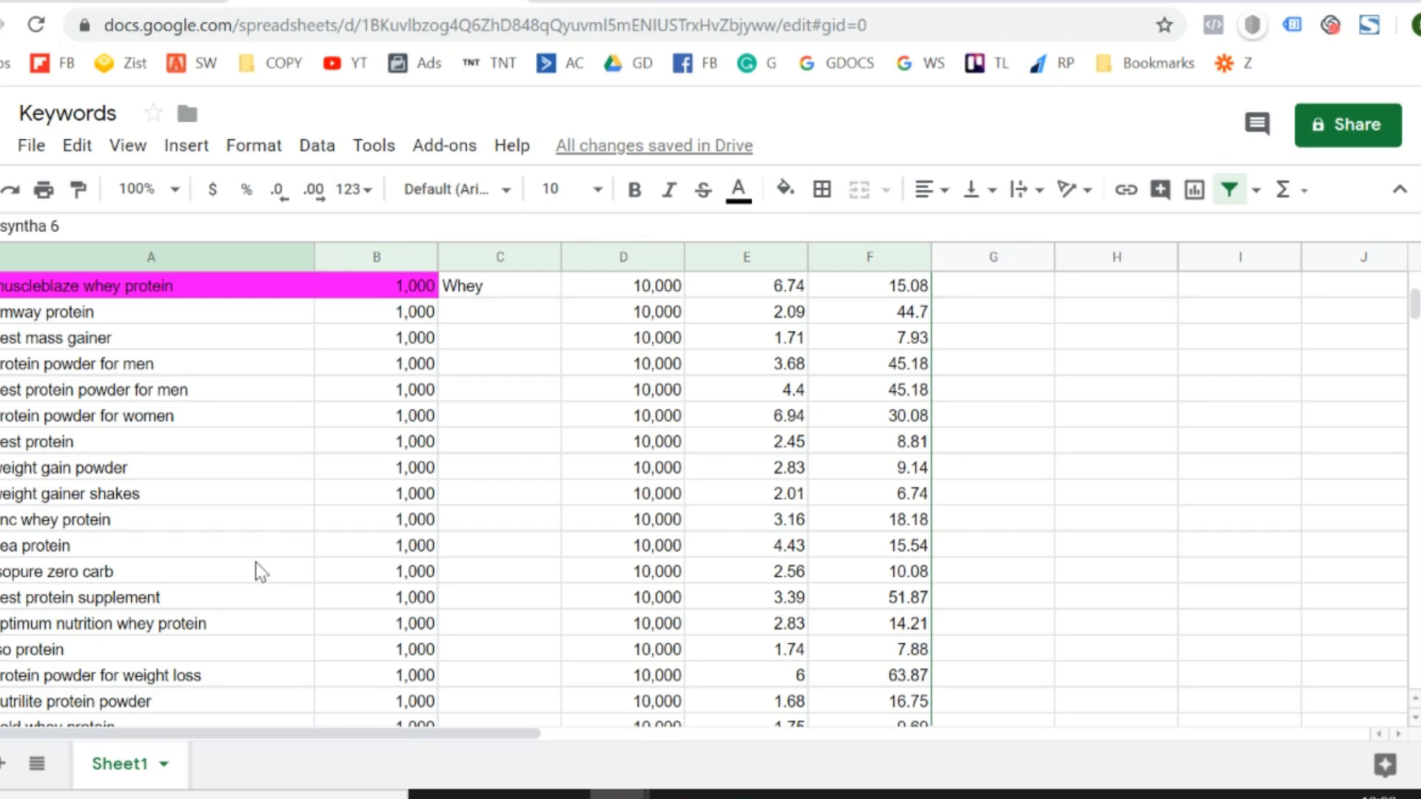
- Switch to Google Ads, reopen Keyword Planner and start discovering new keywords with a website as the source
key("ctrl+Tab")
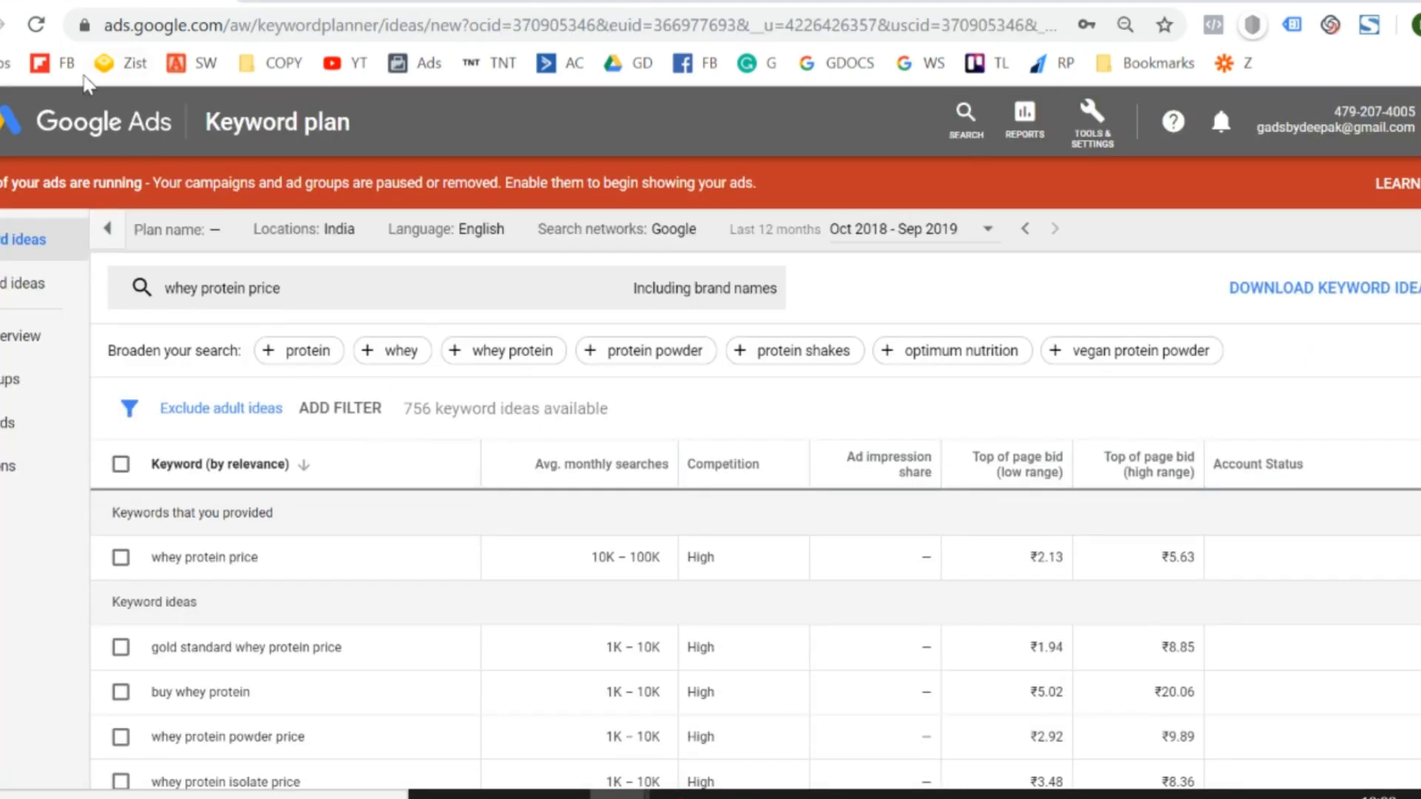
left_click(1102, 135)
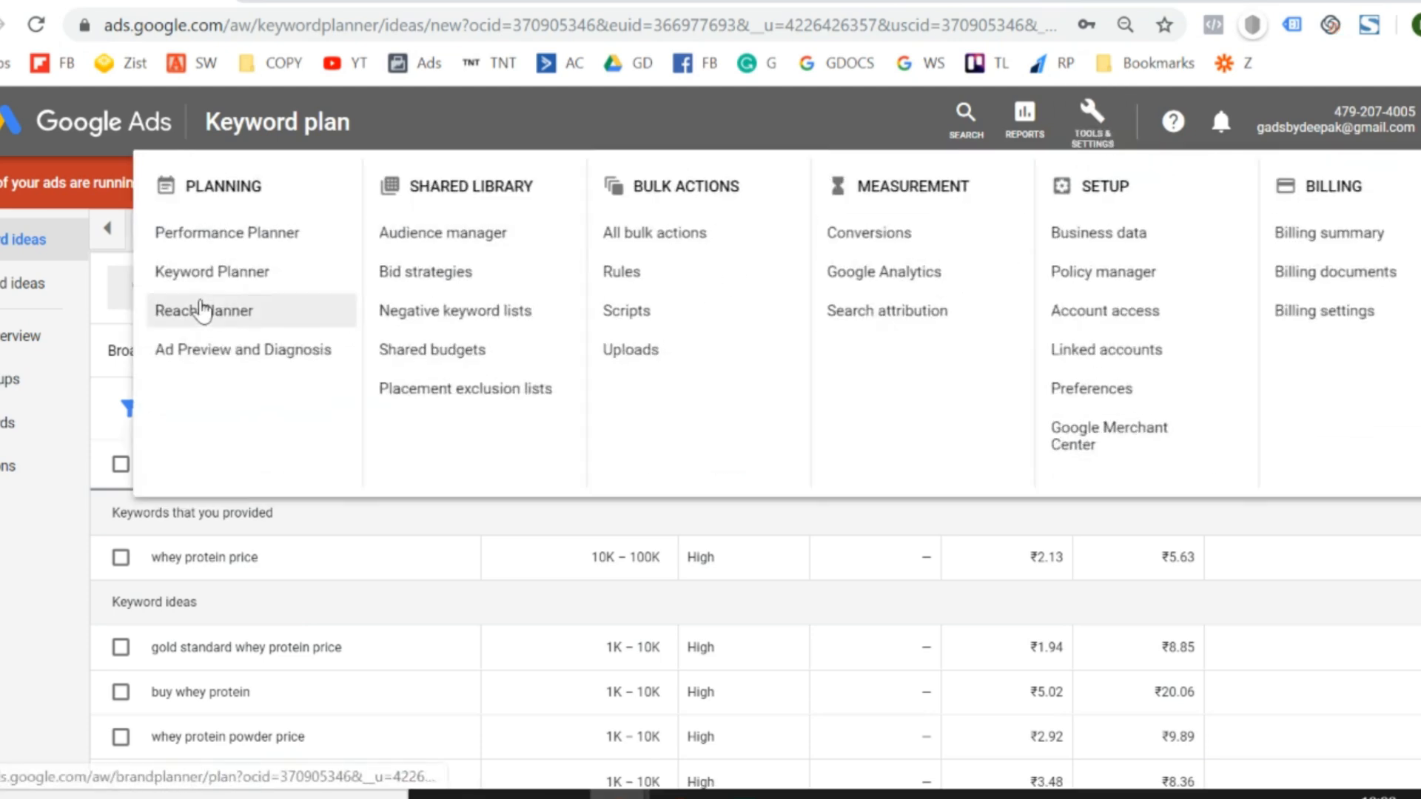
left_click(250, 279)
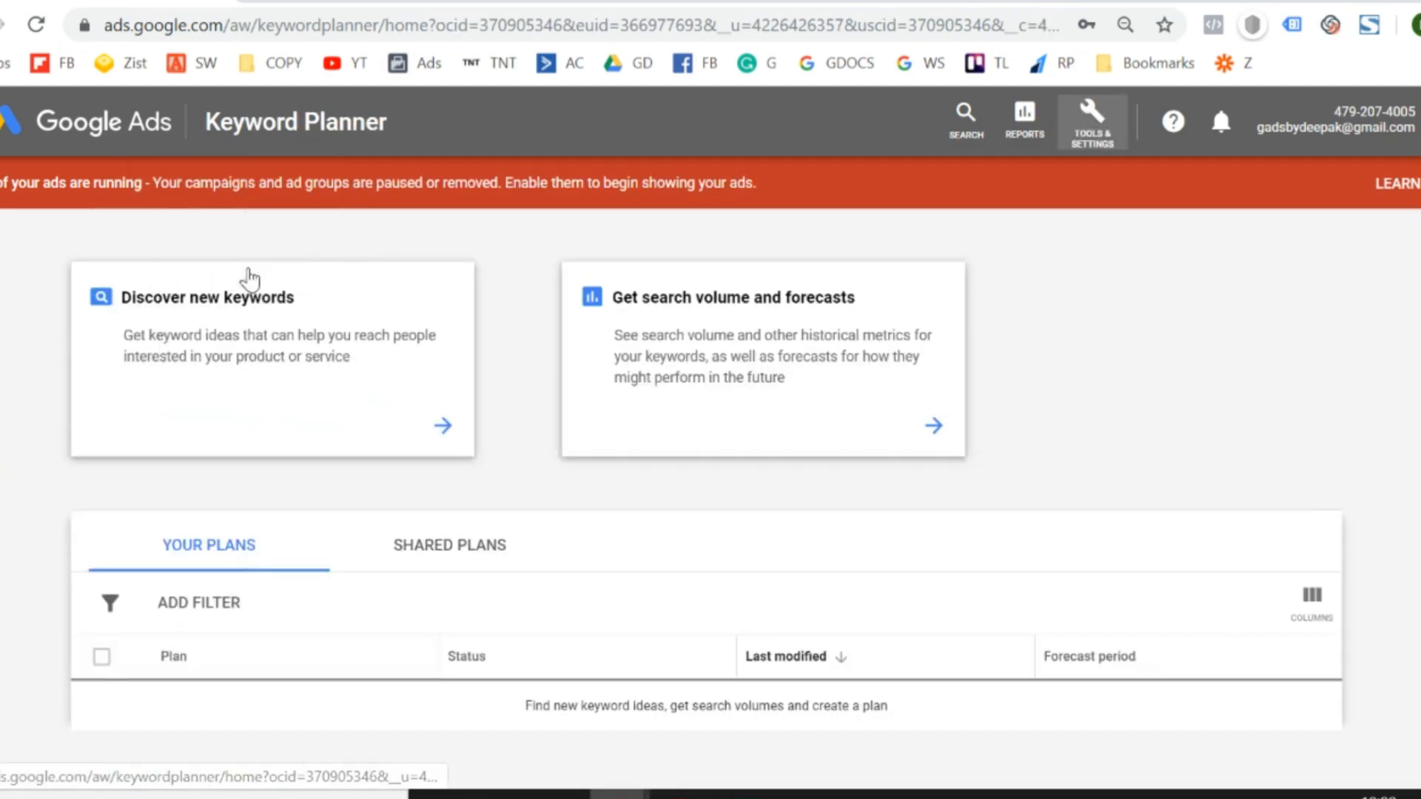
left_click(272, 402)
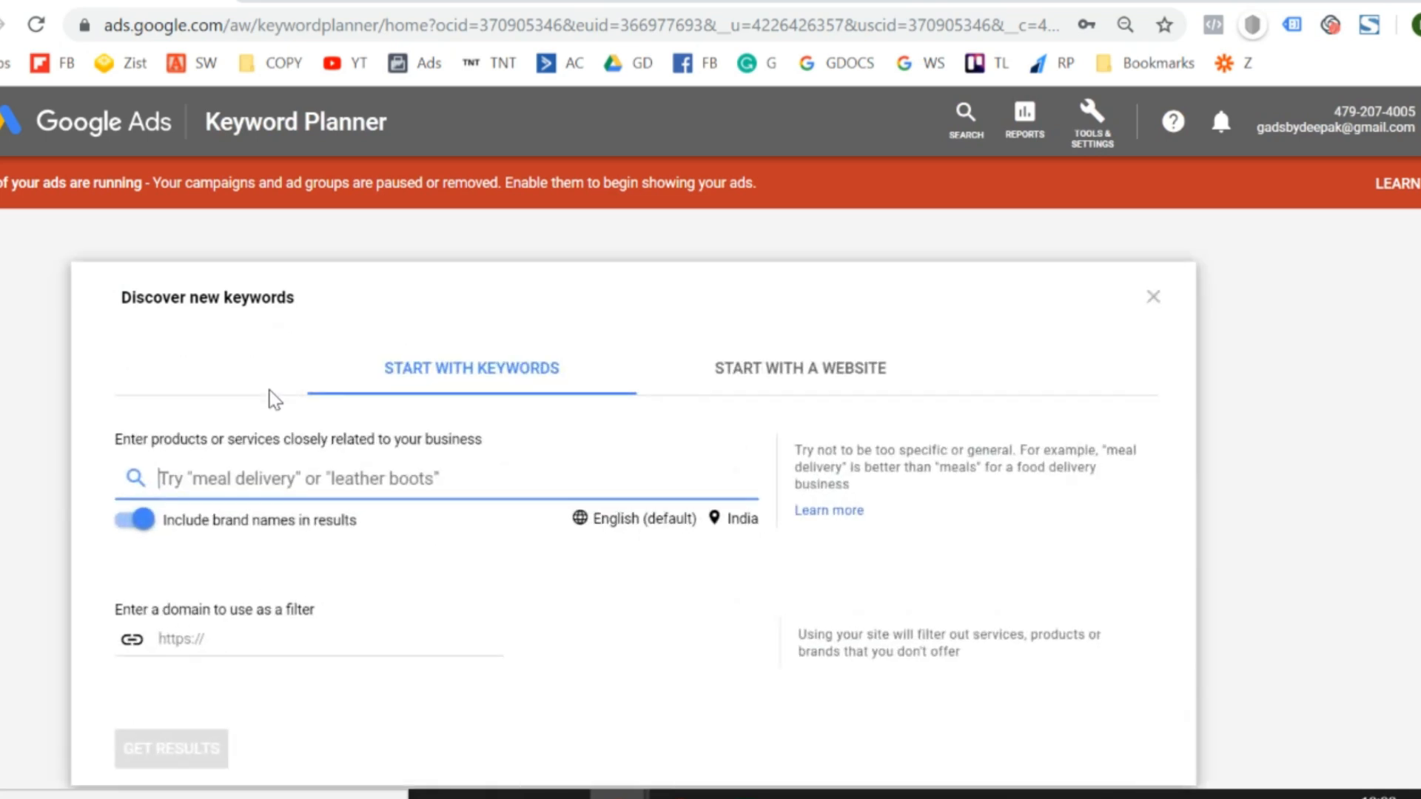
left_click(811, 378)
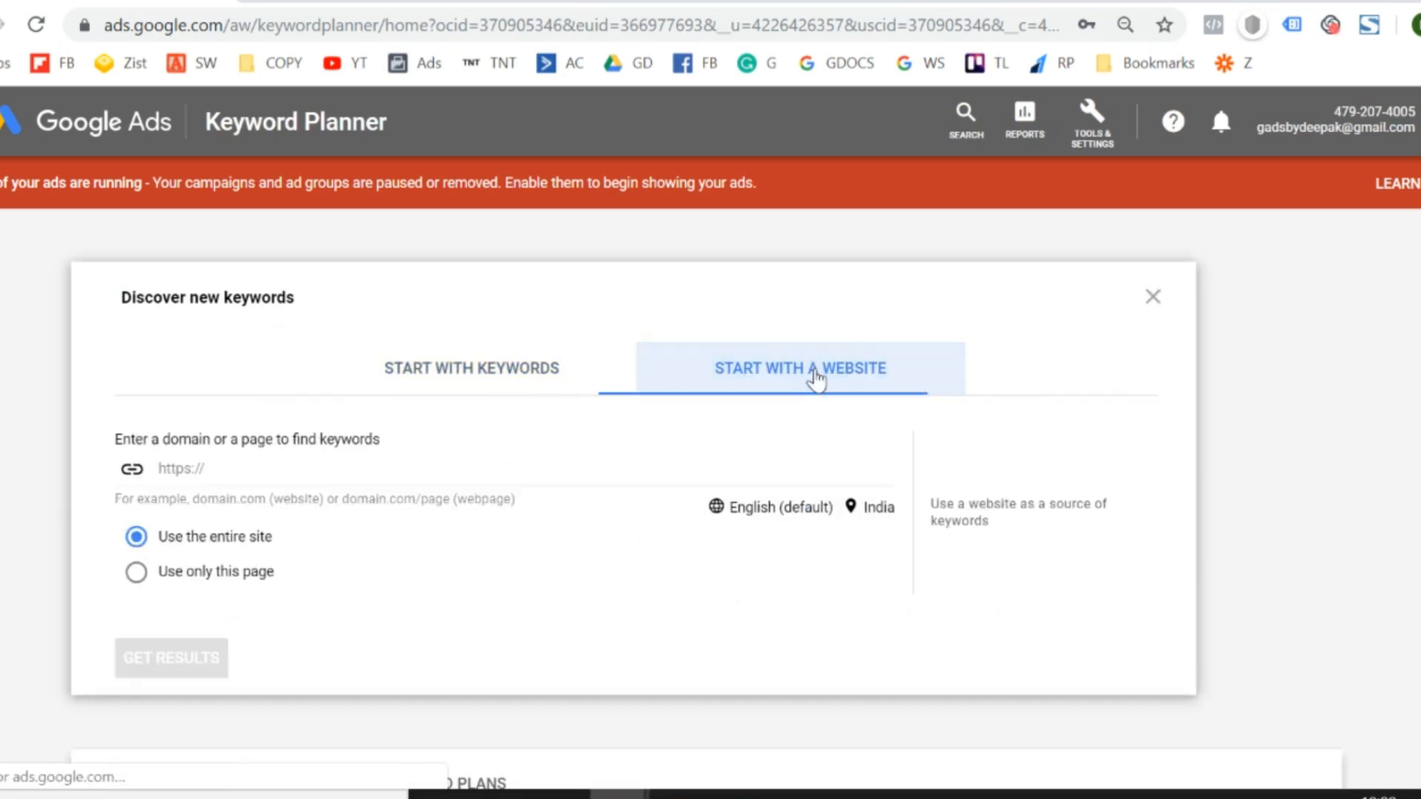
left_click(466, 366)
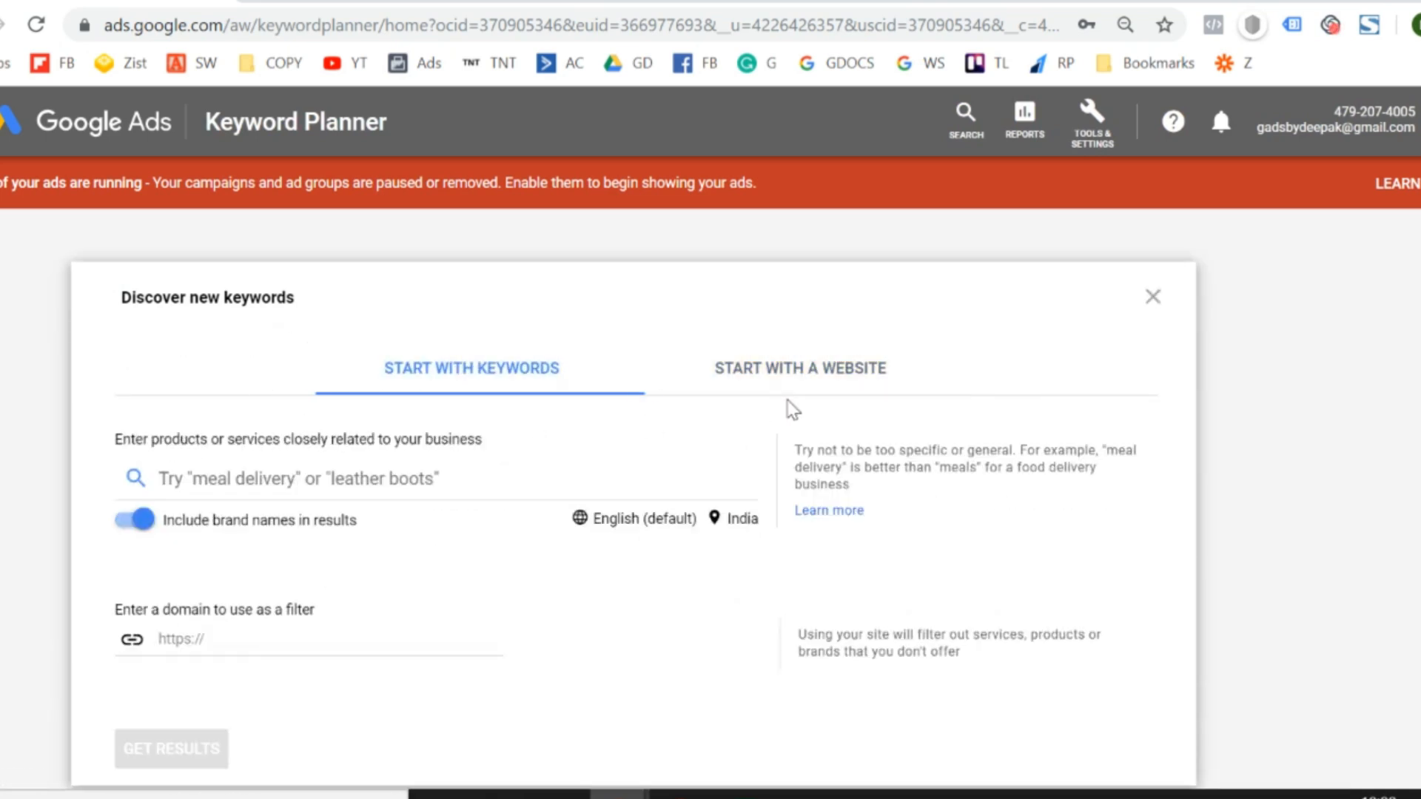
left_click(809, 371)
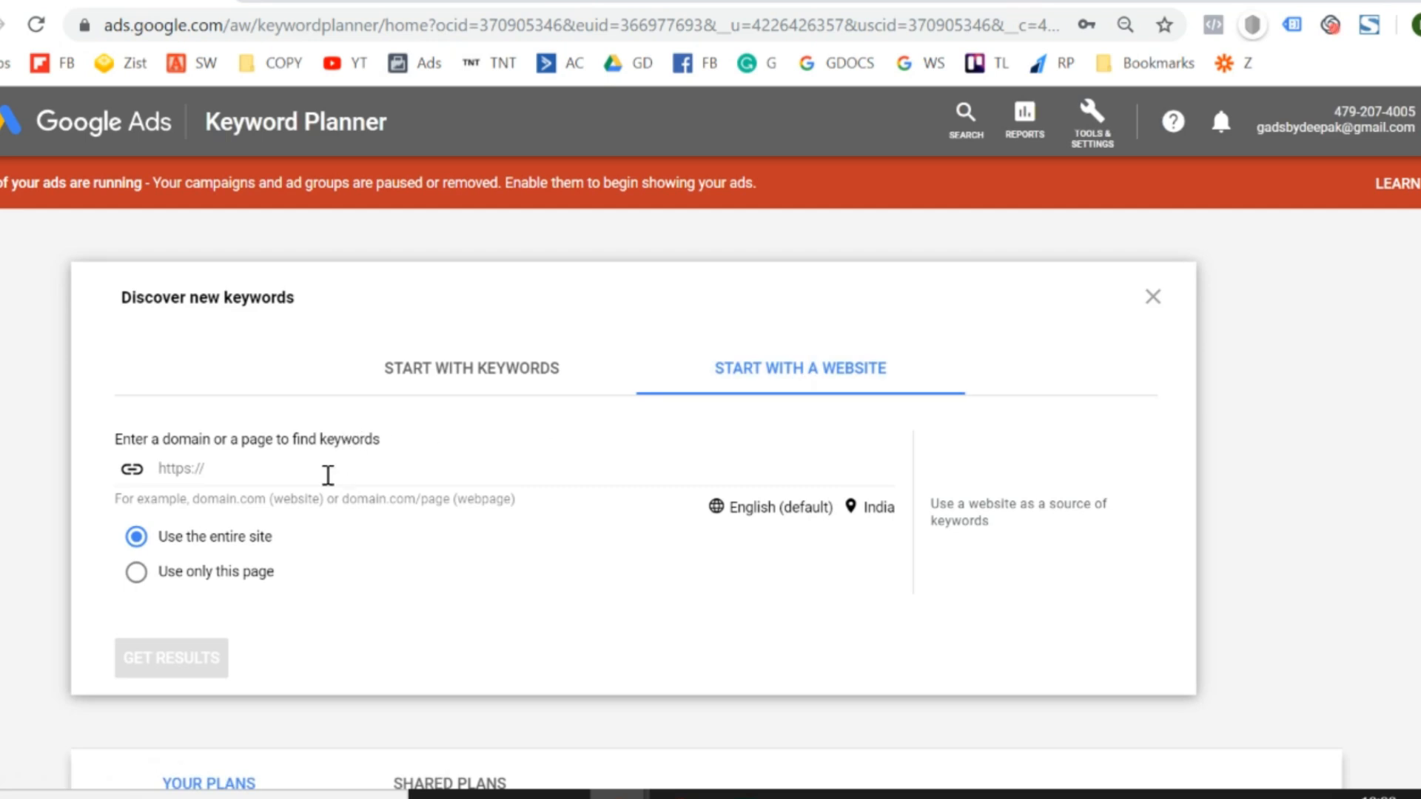
- Get keyword ideas from the entire site muscleblaze.com
left_click(328, 475)
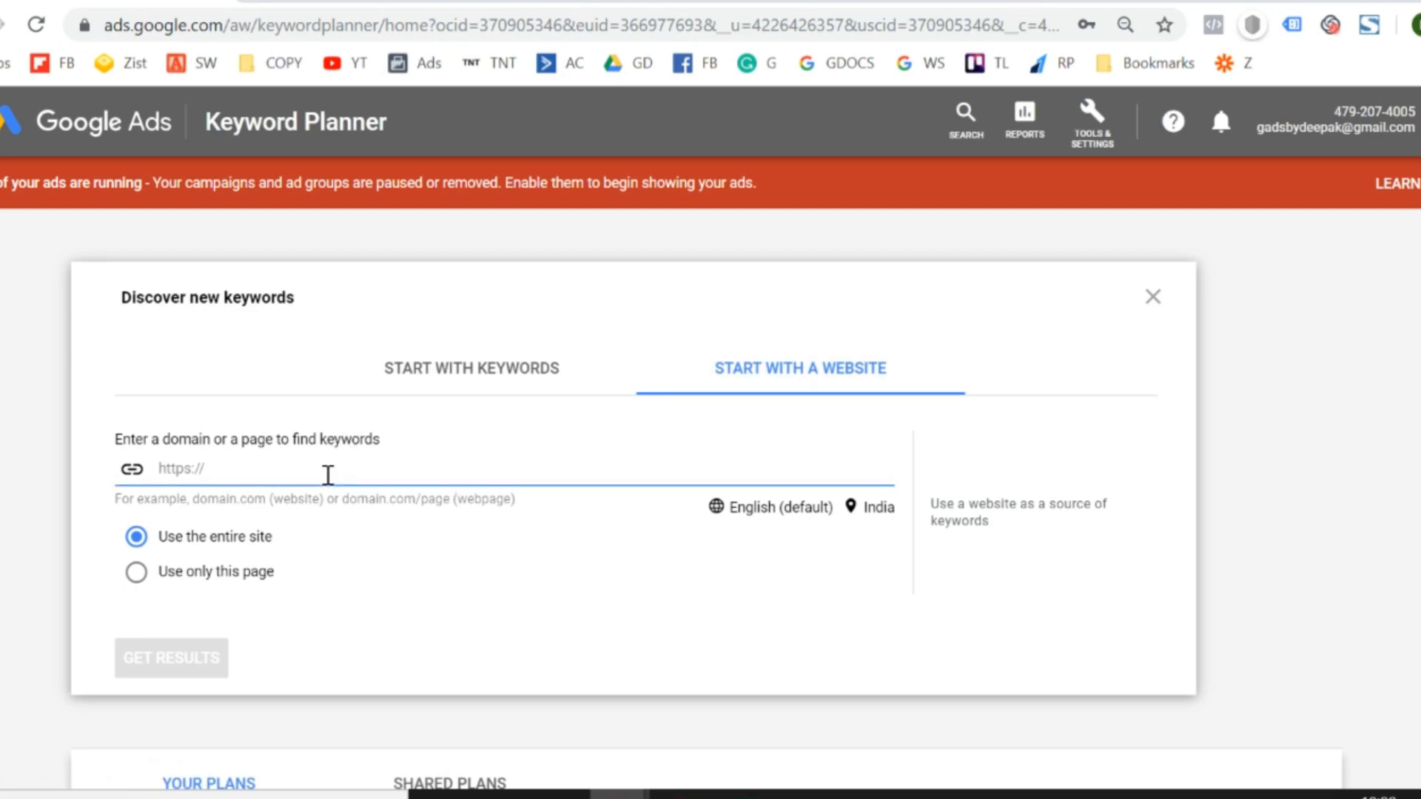
type("muscleb")
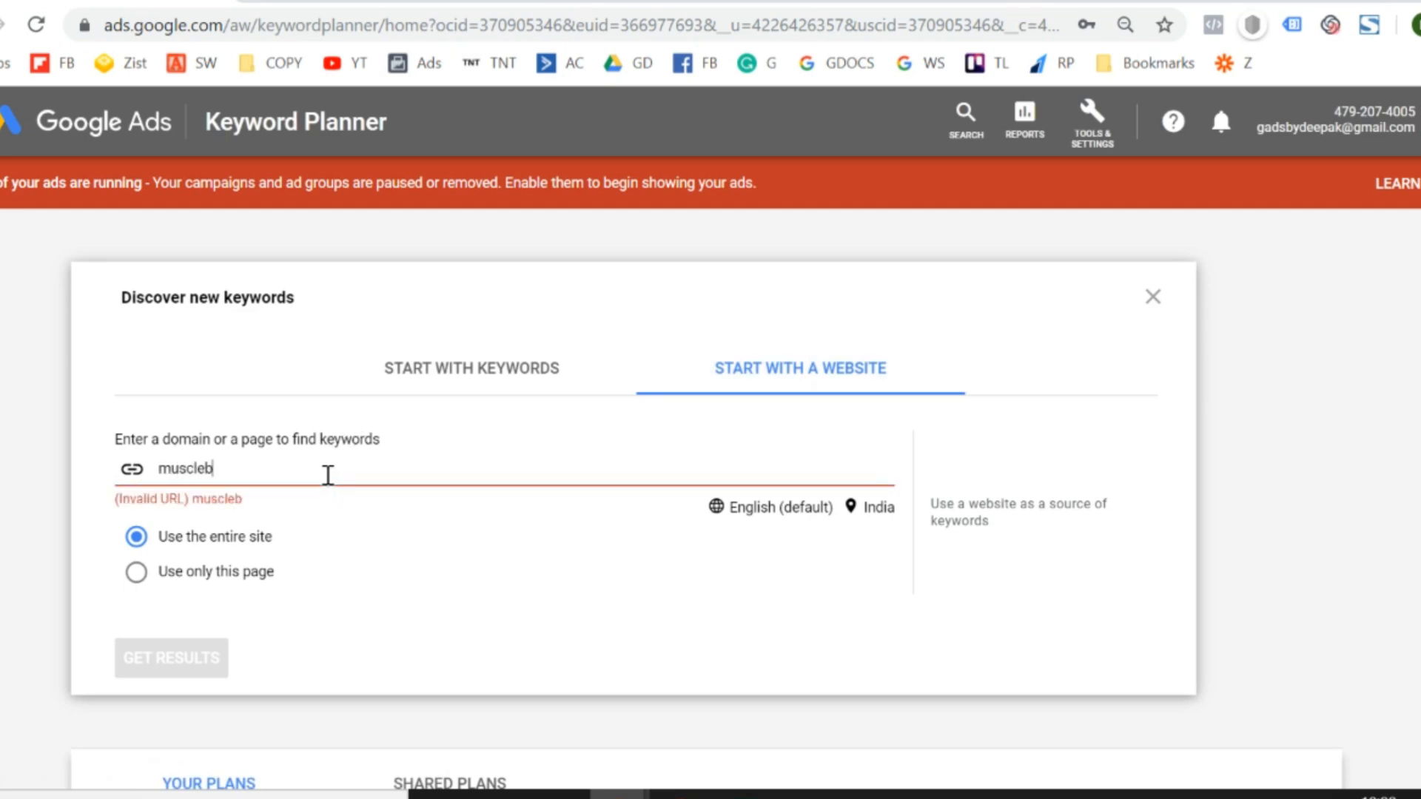
type("laze.co")
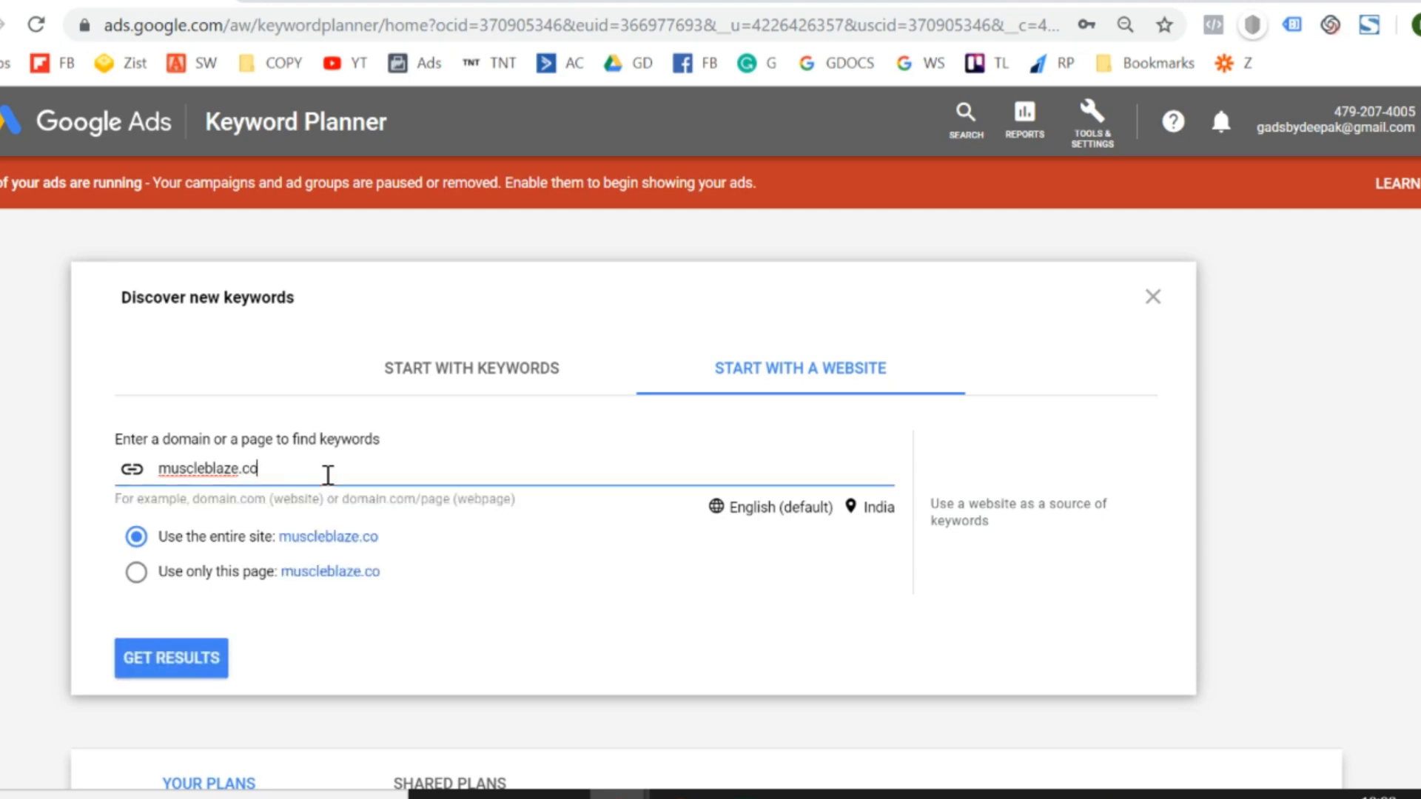
type("m")
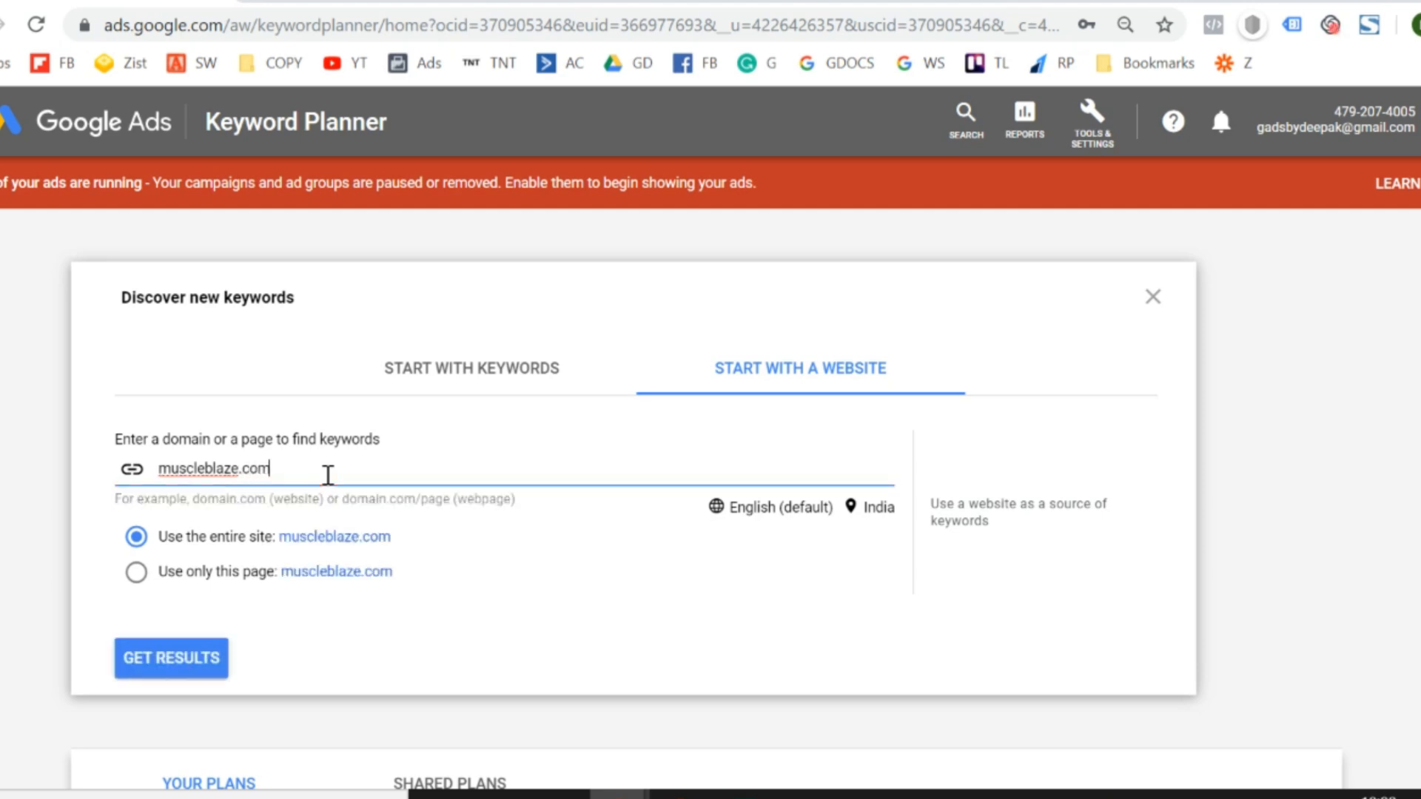
left_click(332, 552)
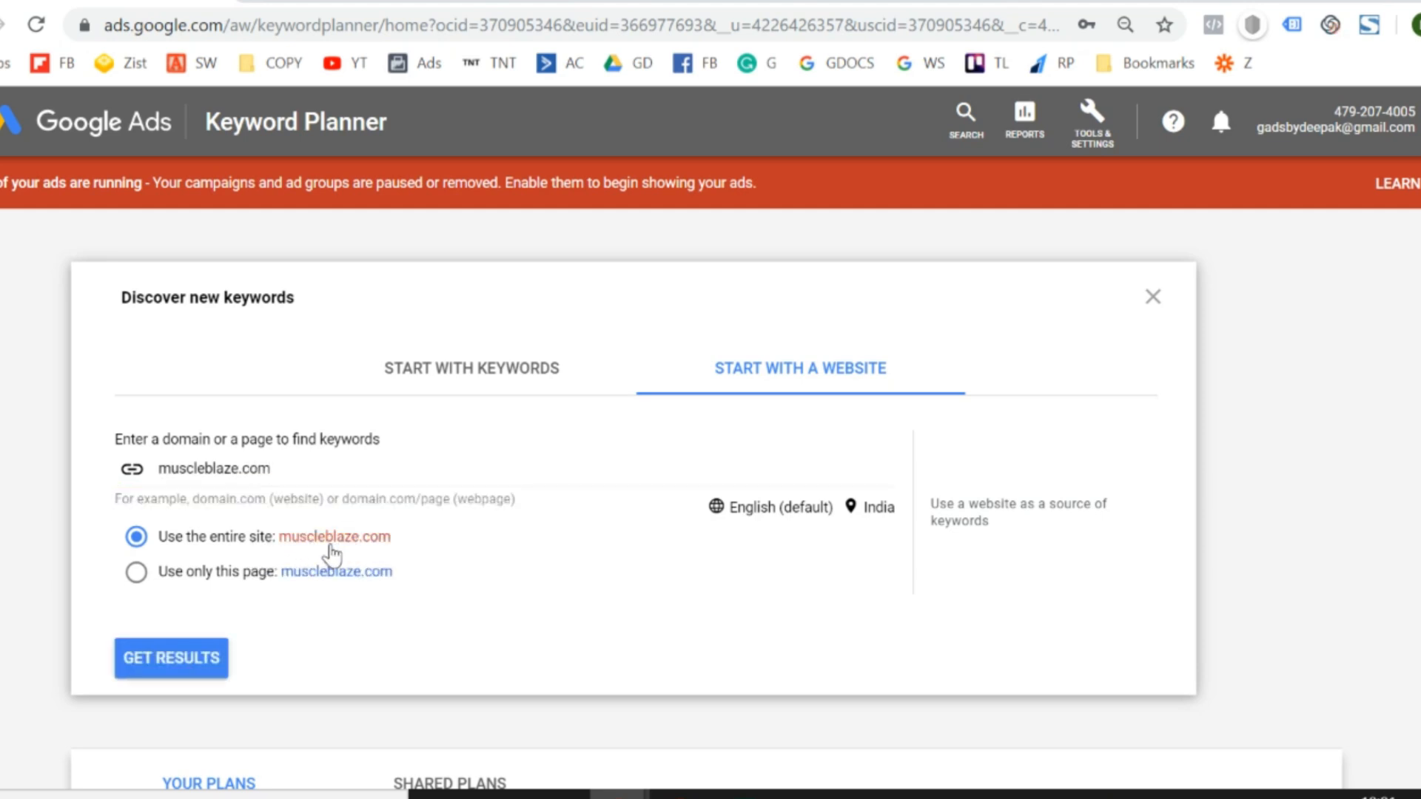
left_click(164, 666)
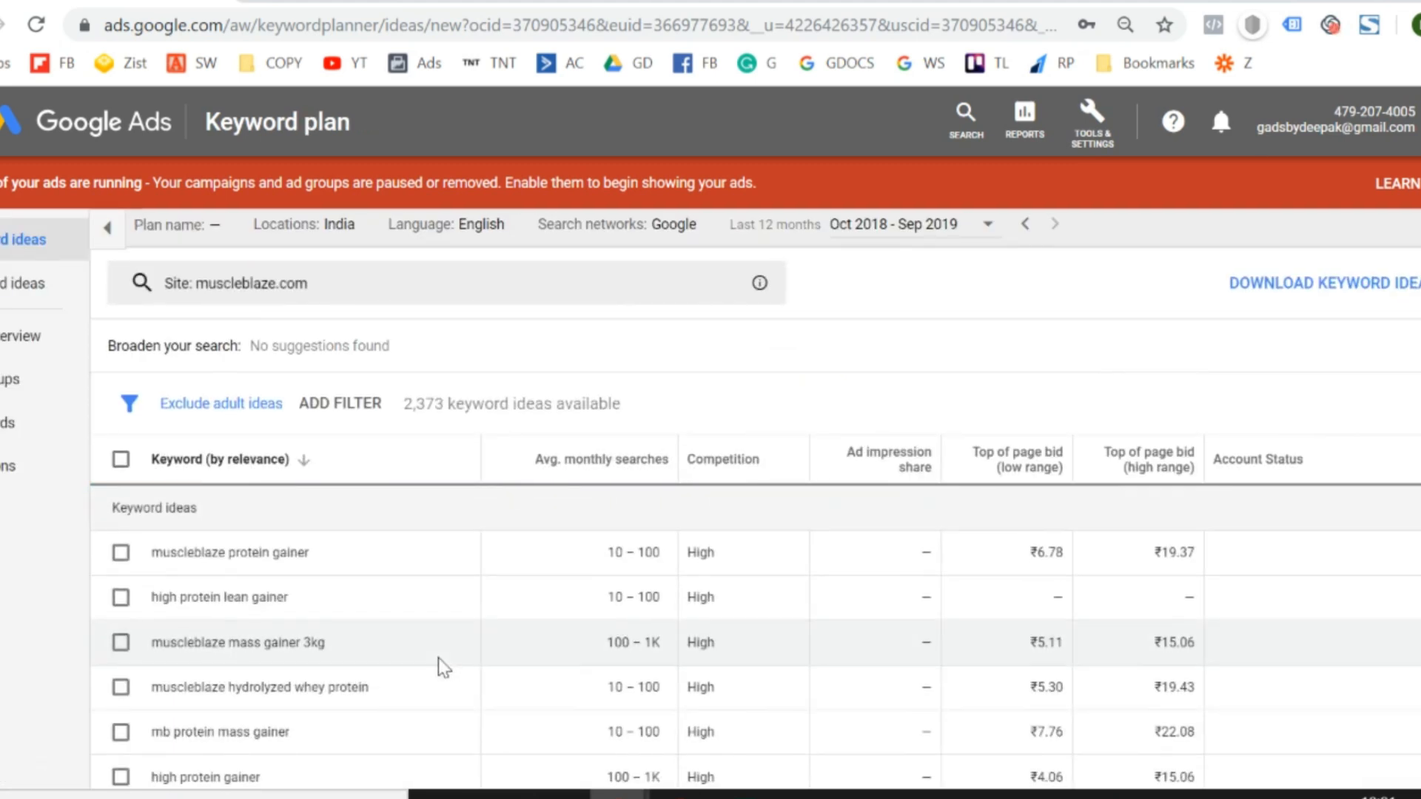
- Examine the keyword ideas for muscleblaze.com, comparing their monthly searches, competition and top-of-page bids
scroll(444, 664, "down", 5)
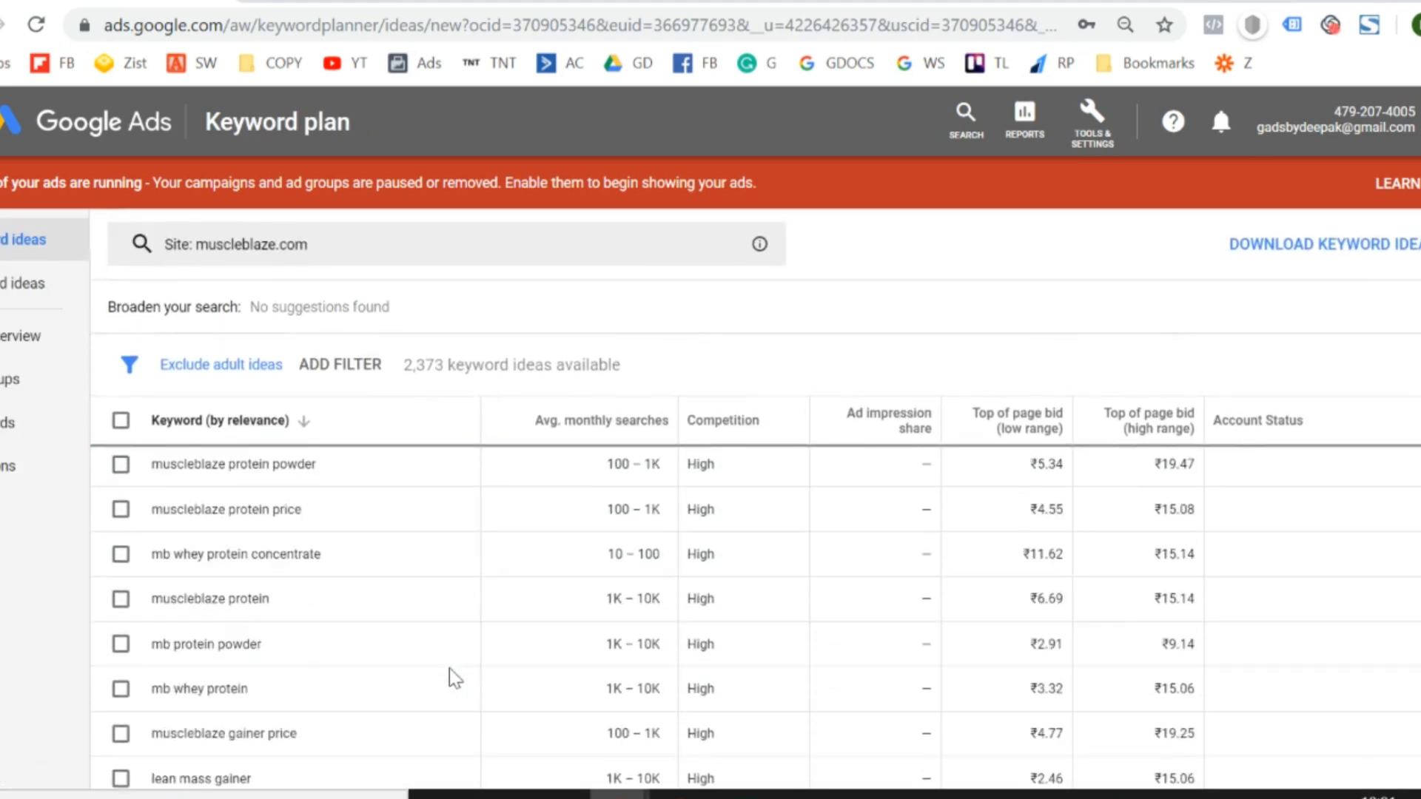
scroll(450, 668, "down", 5)
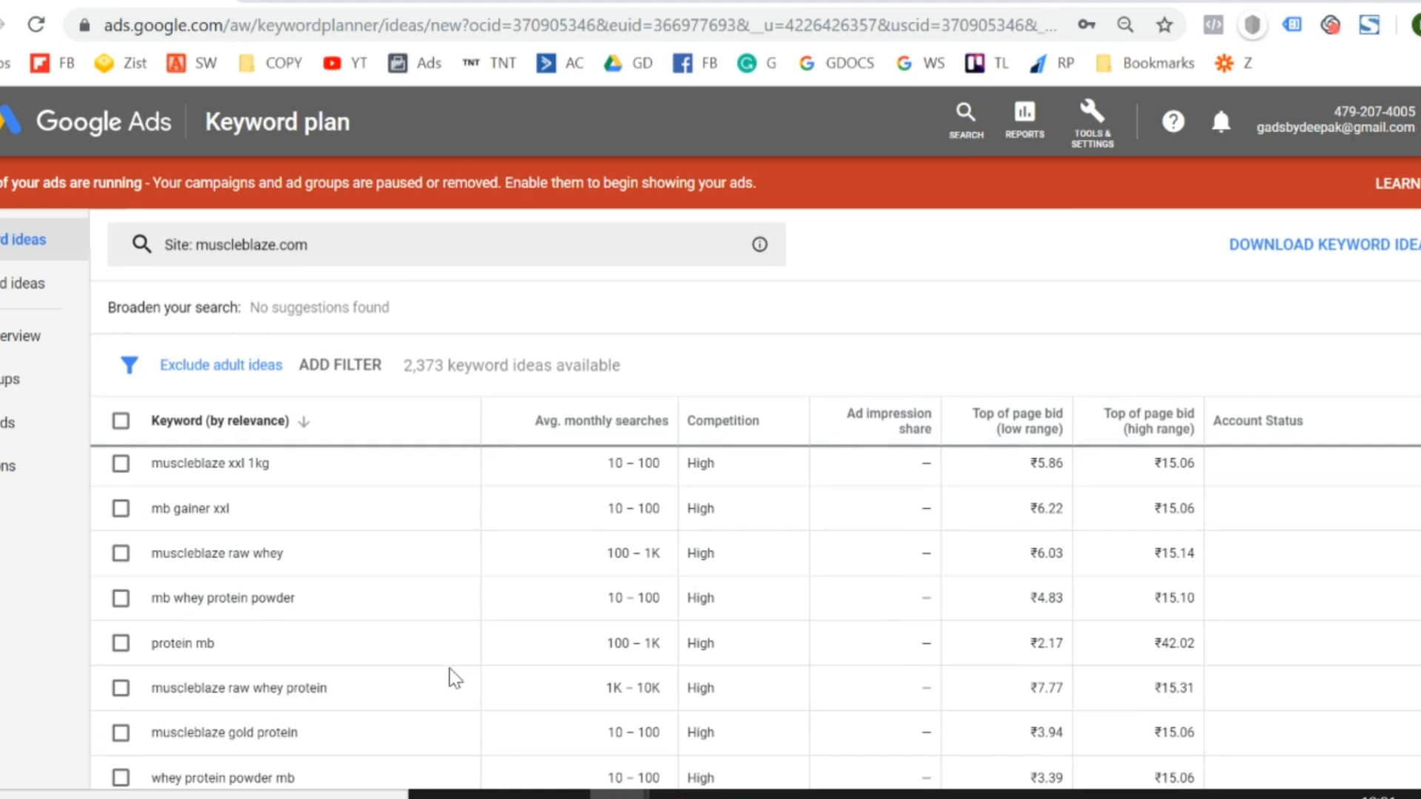
scroll(450, 668, "down", 10)
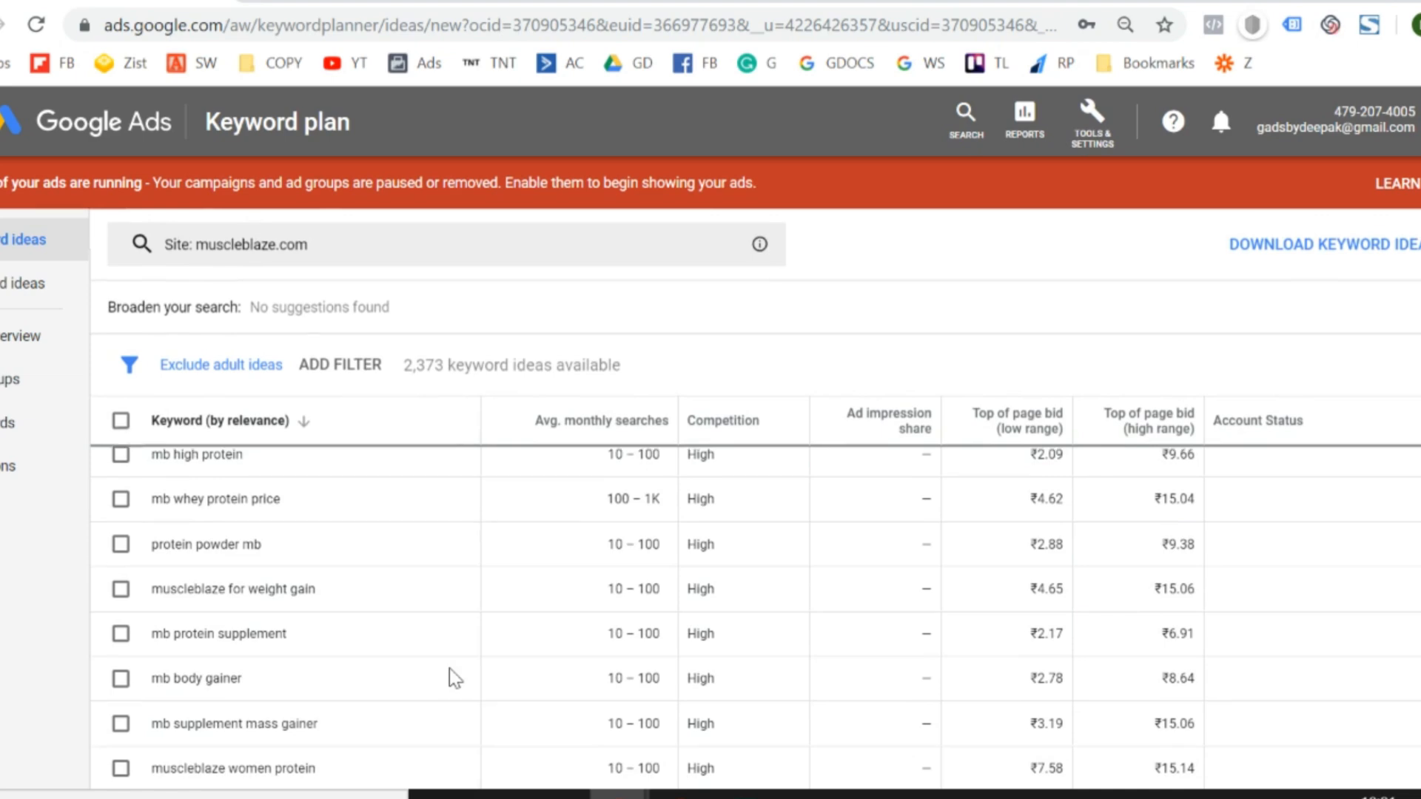
scroll(450, 668, "down", 2)
scroll(450, 668, "down", 5)
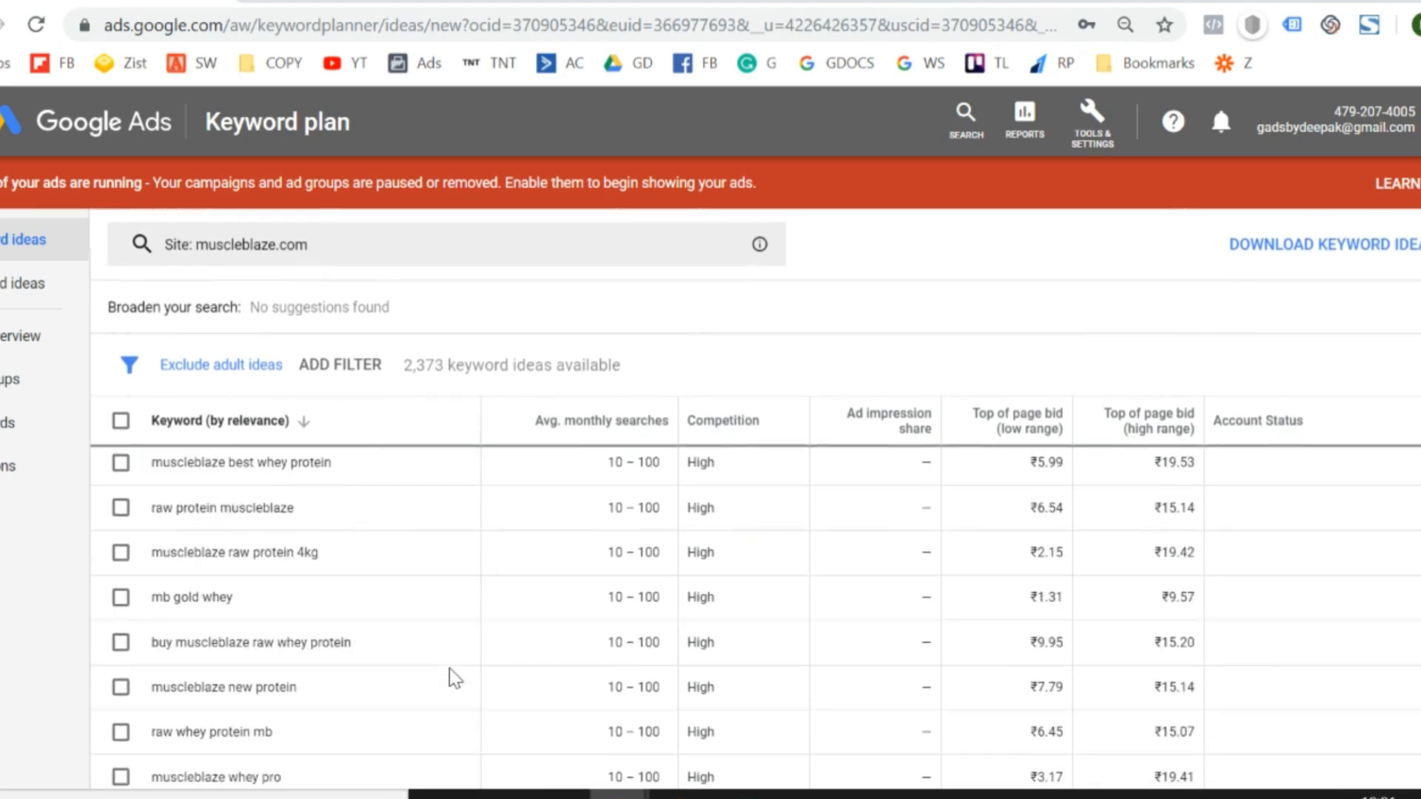
scroll(450, 668, "up", 12)
scroll(28, 635, "up", 6)
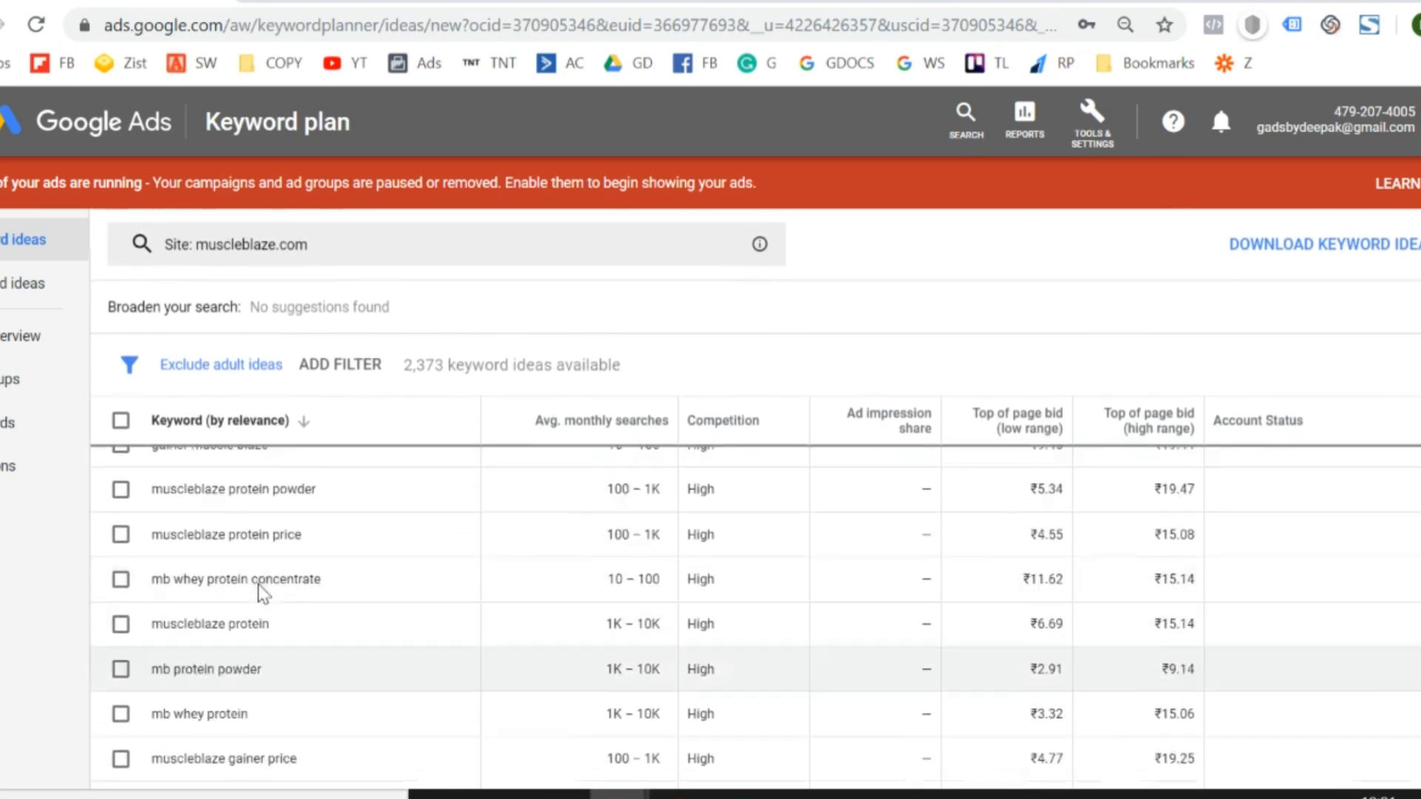
scroll(482, 653, "down", 10)
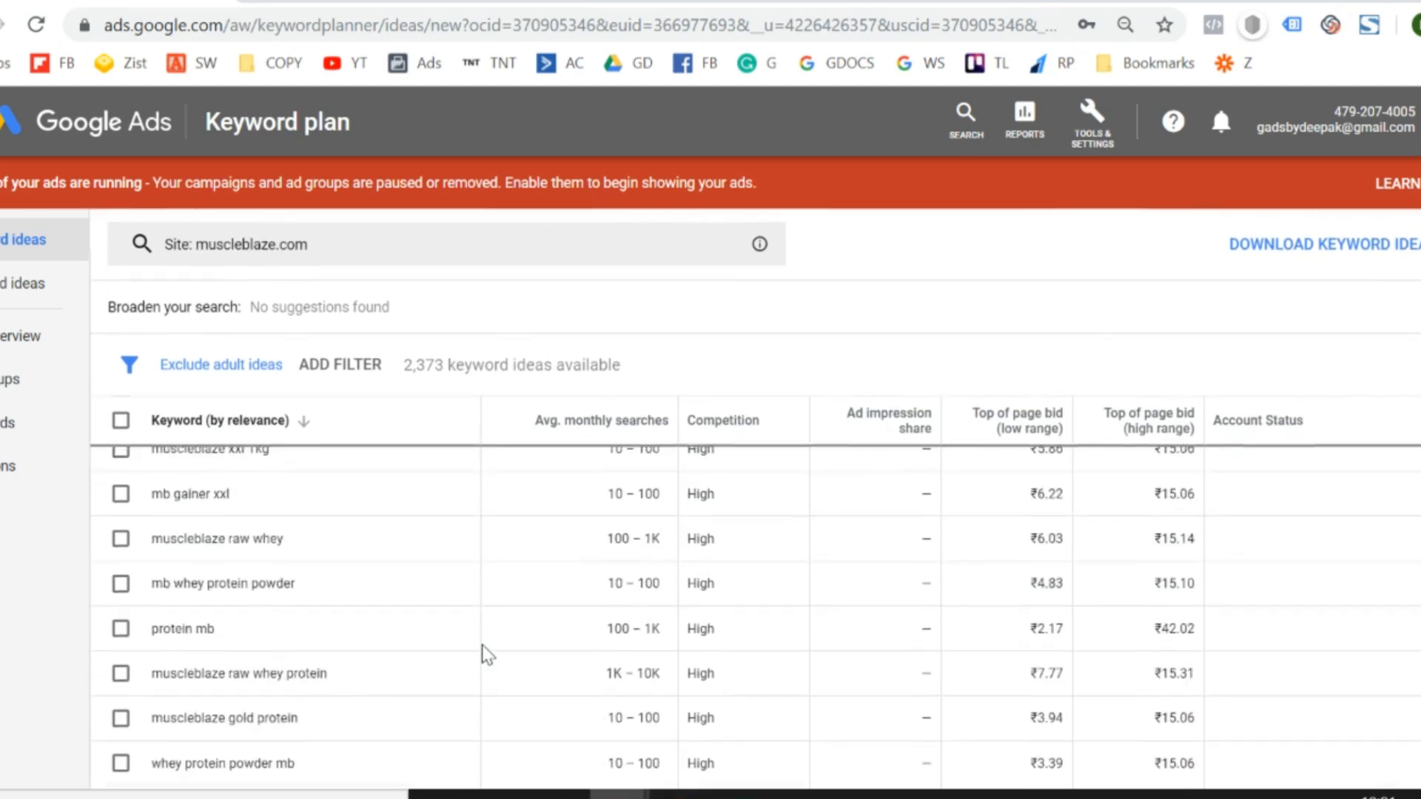
scroll(485, 654, "up", 2)
scroll(484, 655, "up", 2)
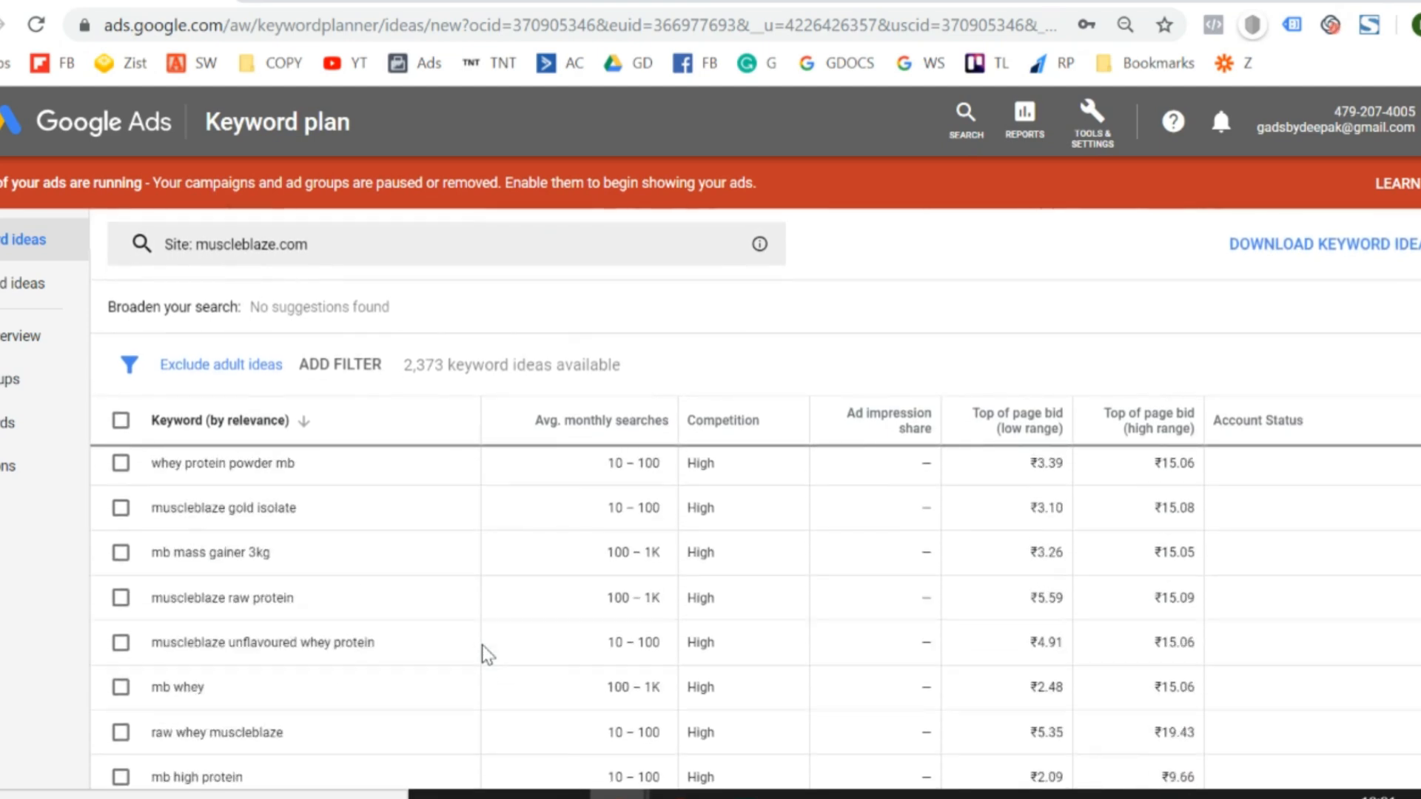
scroll(485, 654, "down", 1)
scroll(485, 654, "up", 4)
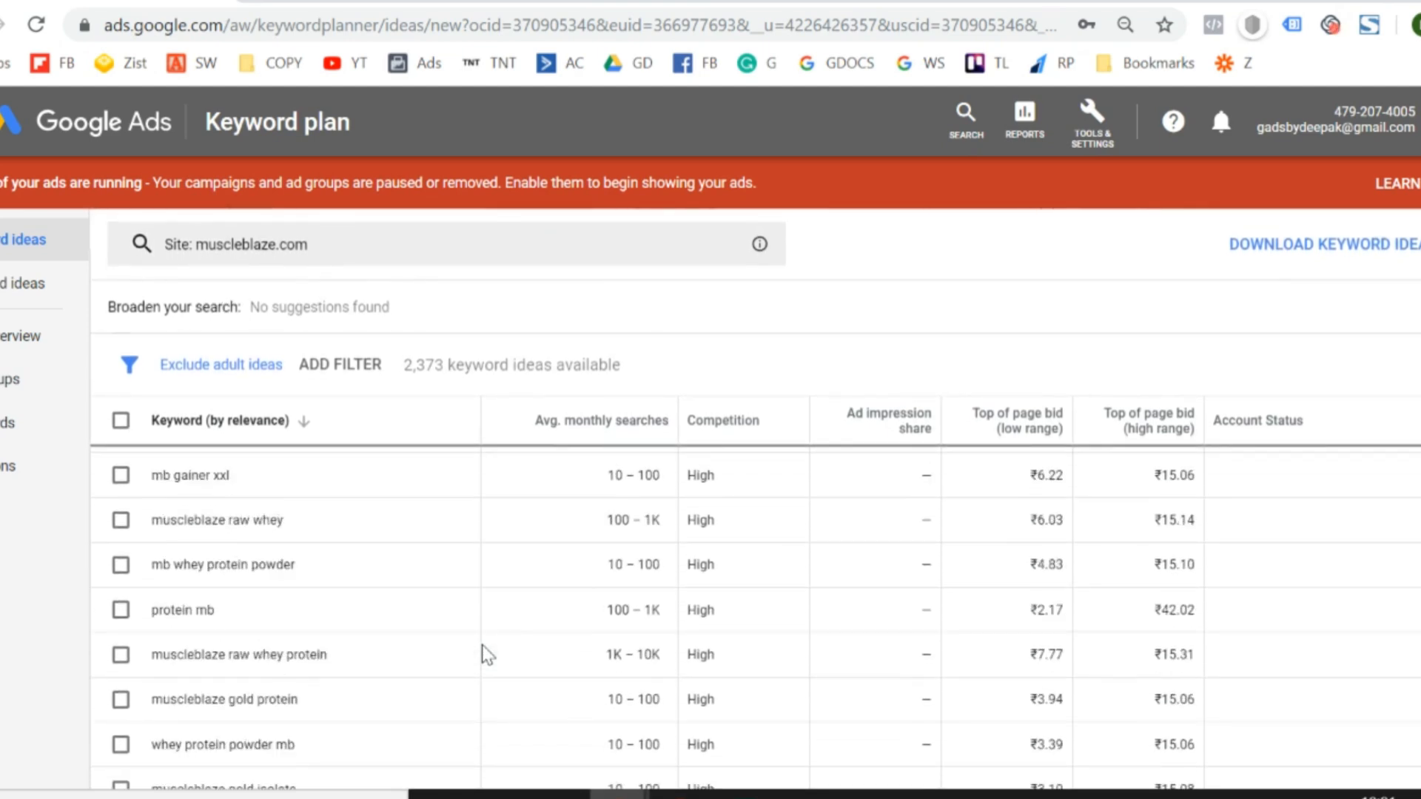
scroll(485, 654, "down", 3)
scroll(485, 654, "down", 6)
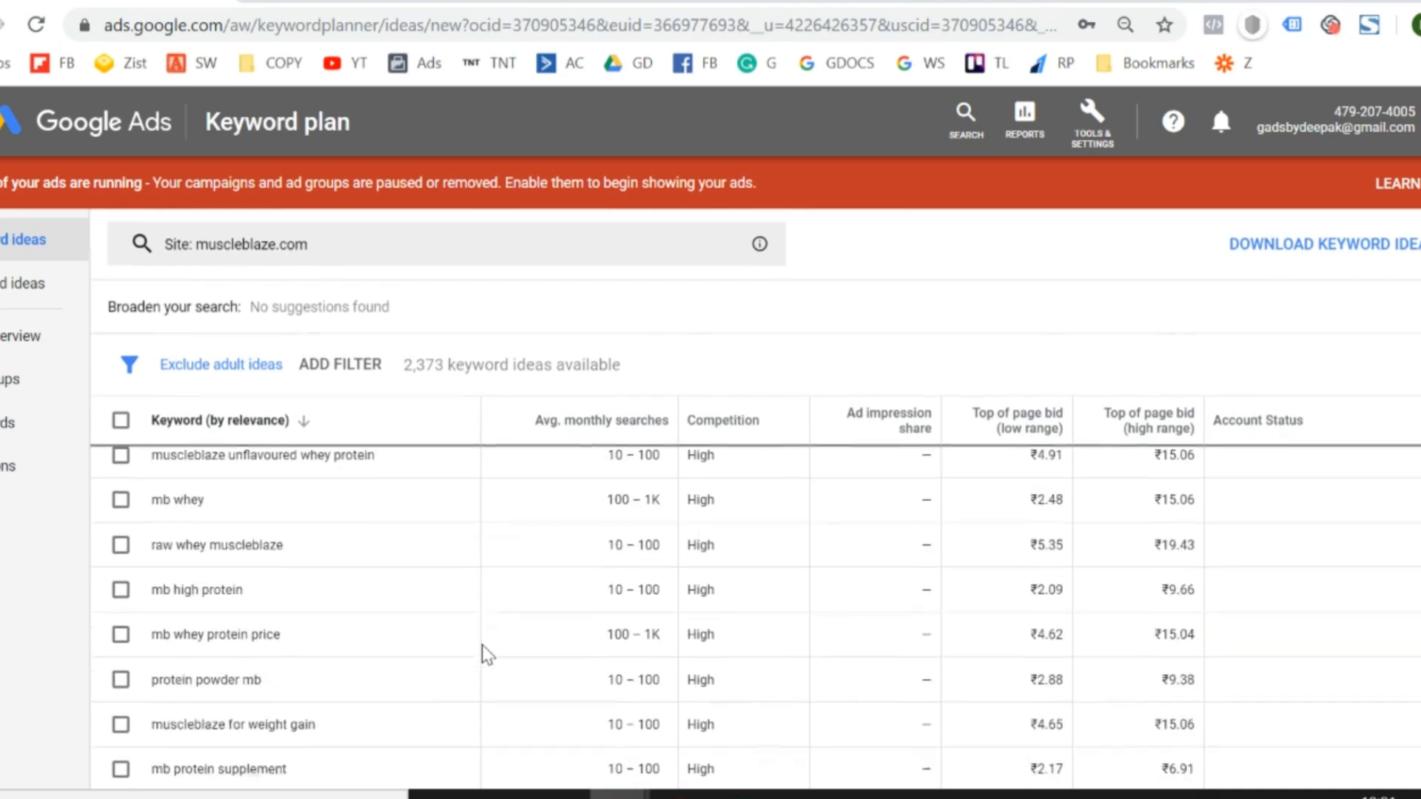
scroll(484, 655, "down", 4)
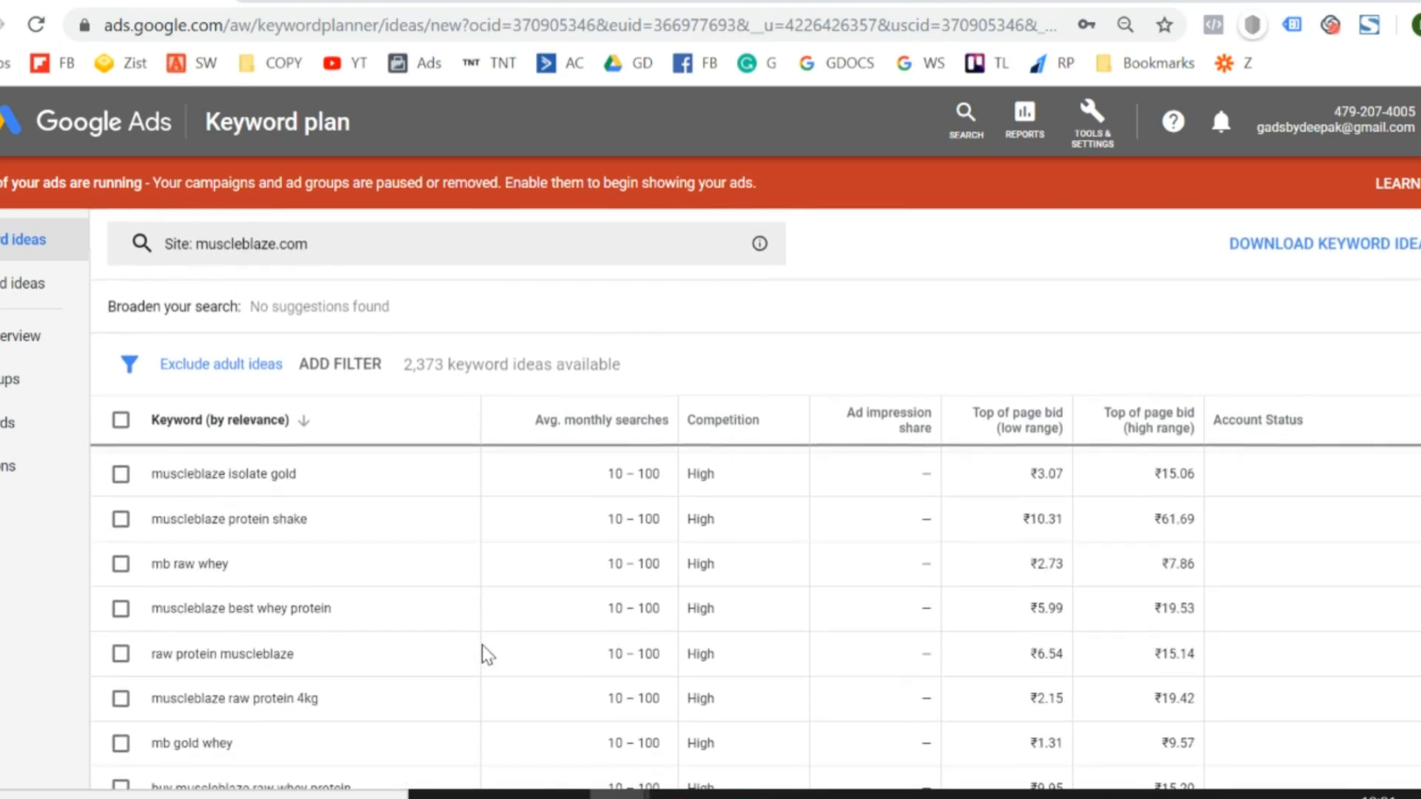
scroll(484, 654, "down", 3)
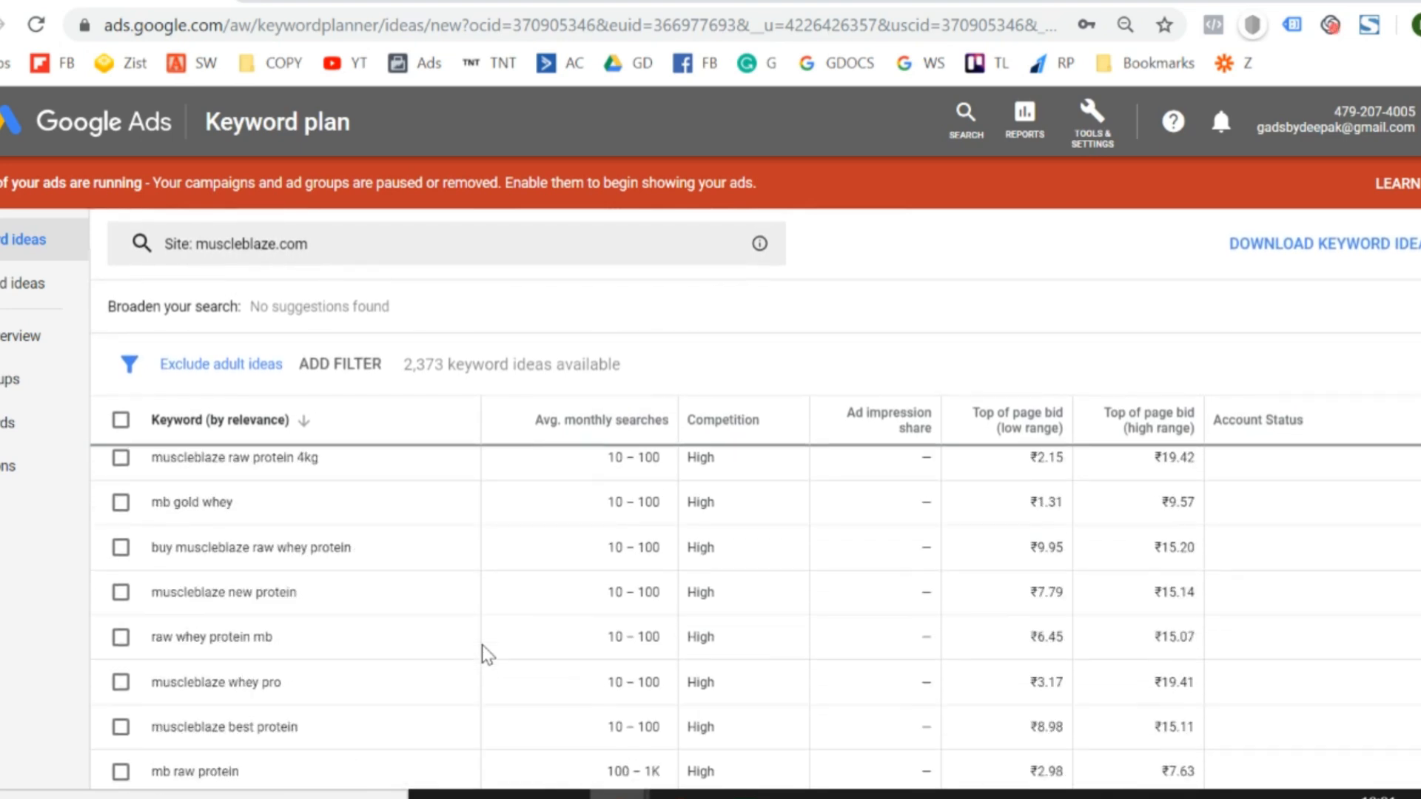
scroll(485, 654, "down", 3)
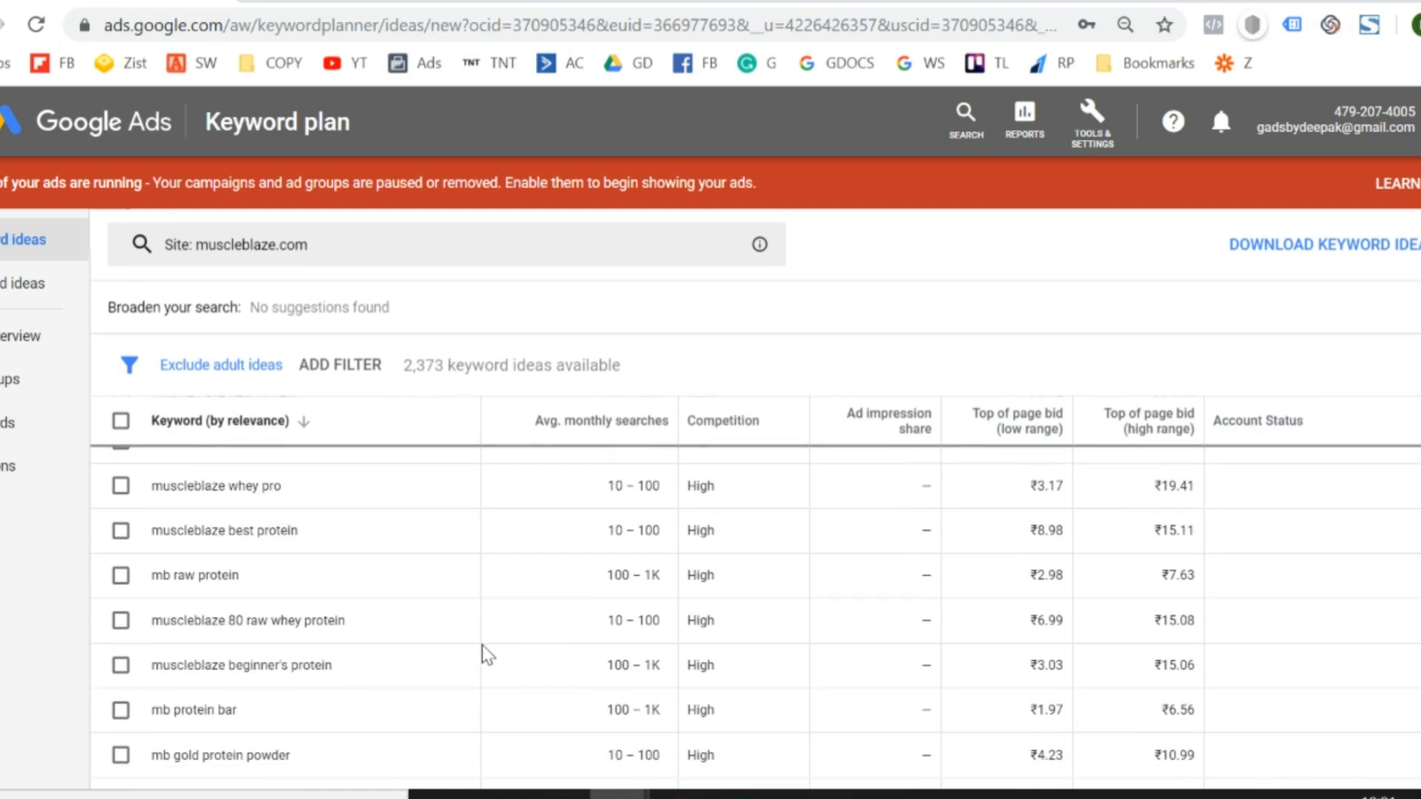
scroll(485, 654, "down", 3)
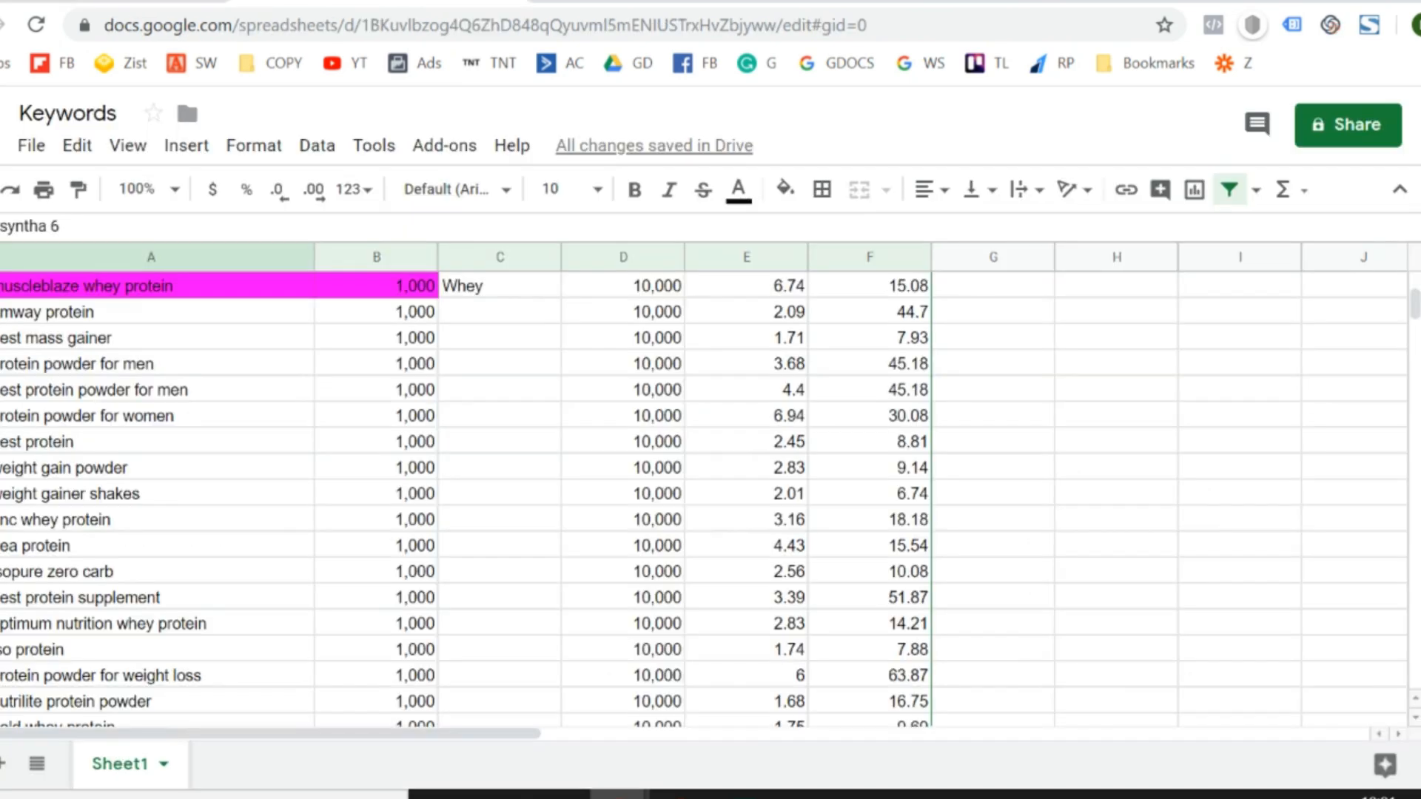
- Look further down the Keywords sheet through the unlabelled protein powder and whey keywords
scroll(384, 564, "down", 3)
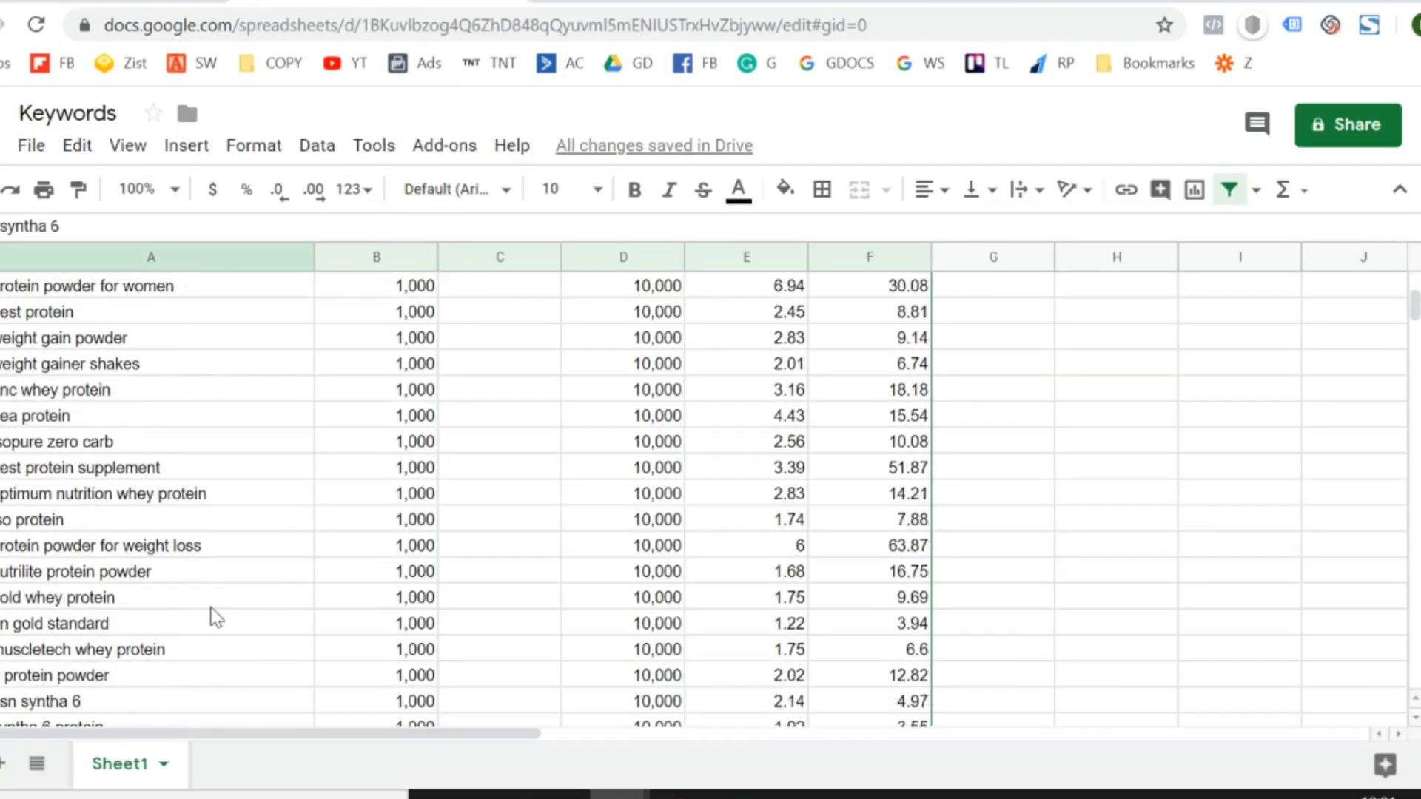
scroll(214, 616, "down", 2)
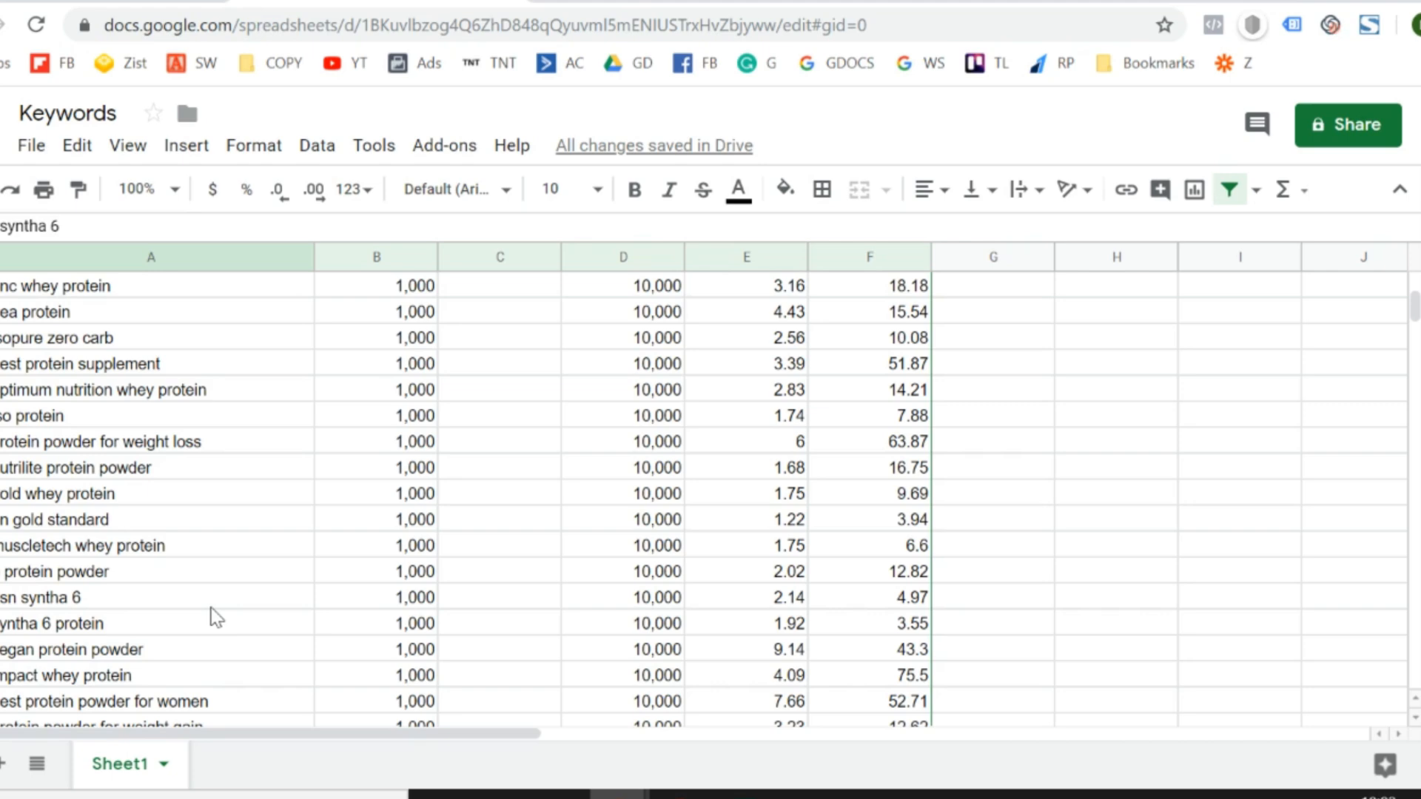
scroll(214, 617, "down", 2)
scroll(215, 616, "down", 3)
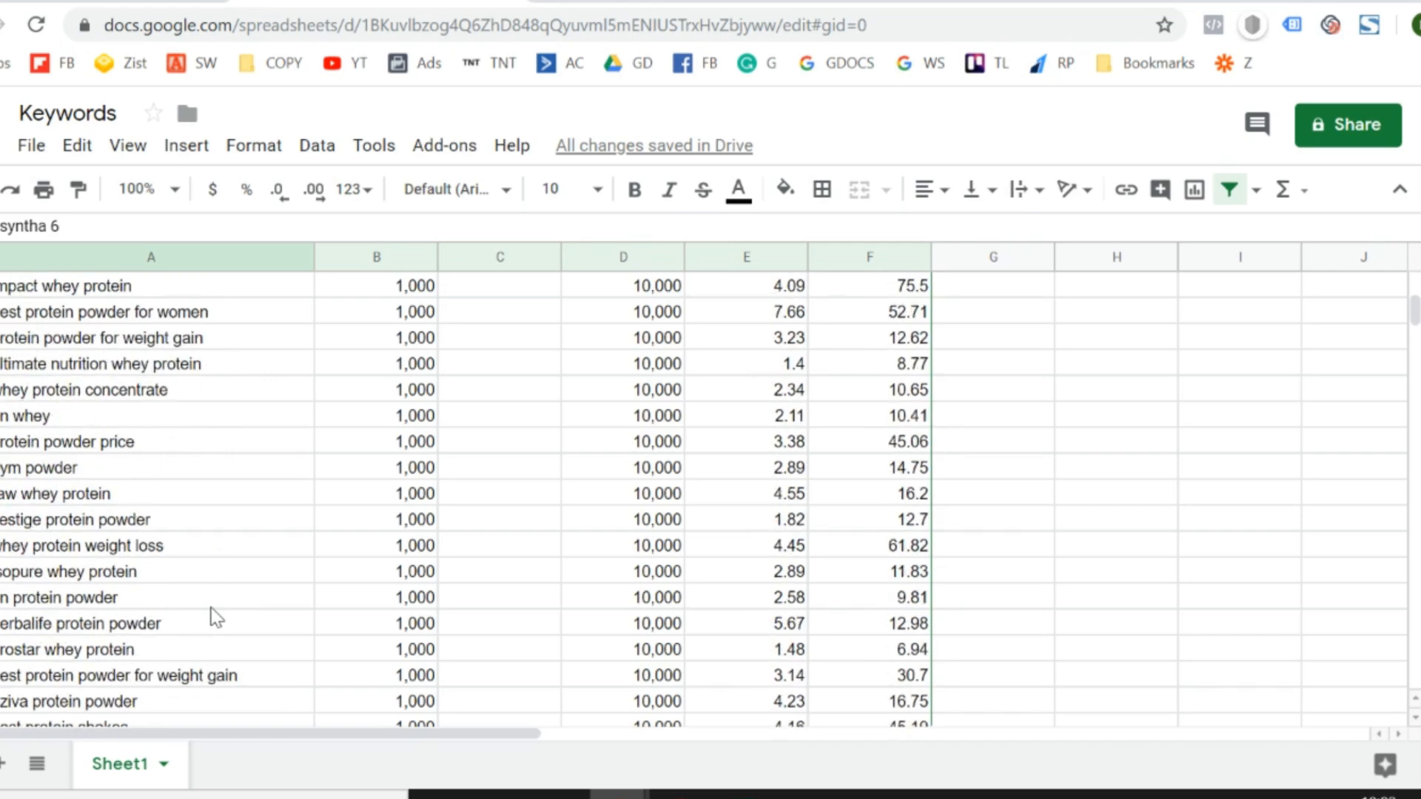
- Examine the unlabelled protein keywords further down the Keywords sheet and compare them with the first rows and the Whey-labelled group
scroll(215, 617, "down", 4)
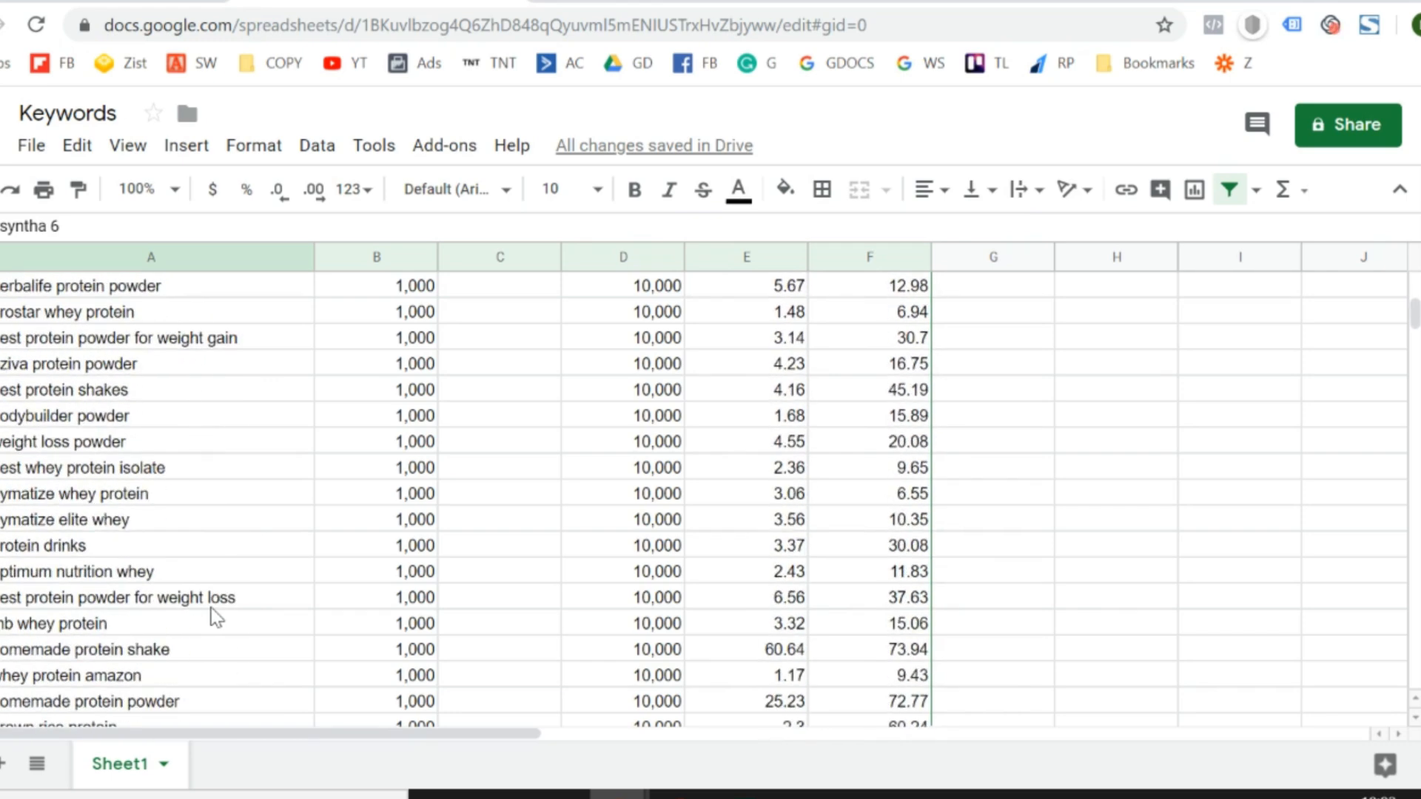
scroll(214, 617, "down", 2)
scroll(214, 617, "down", 3)
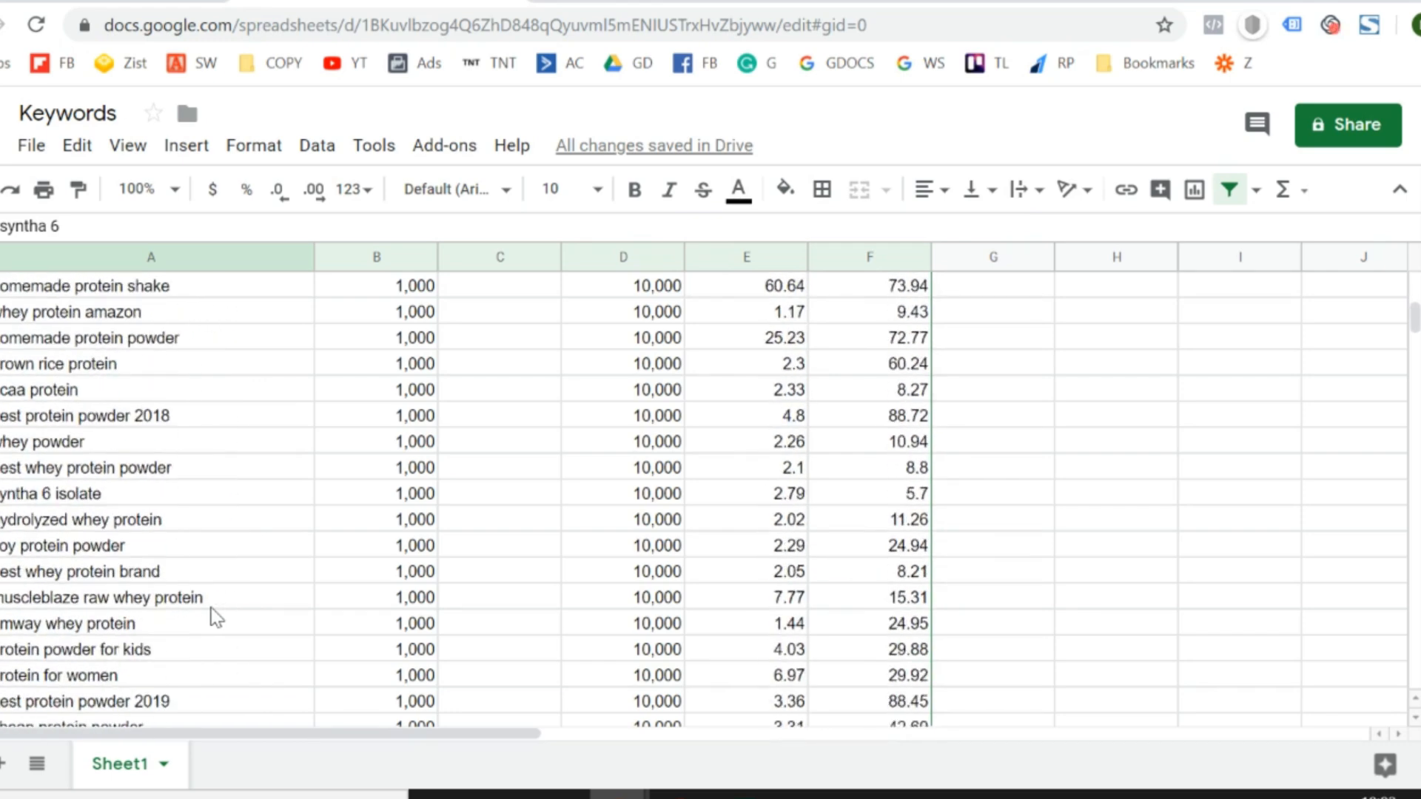
scroll(214, 616, "down", 3)
scroll(214, 617, "down", 7)
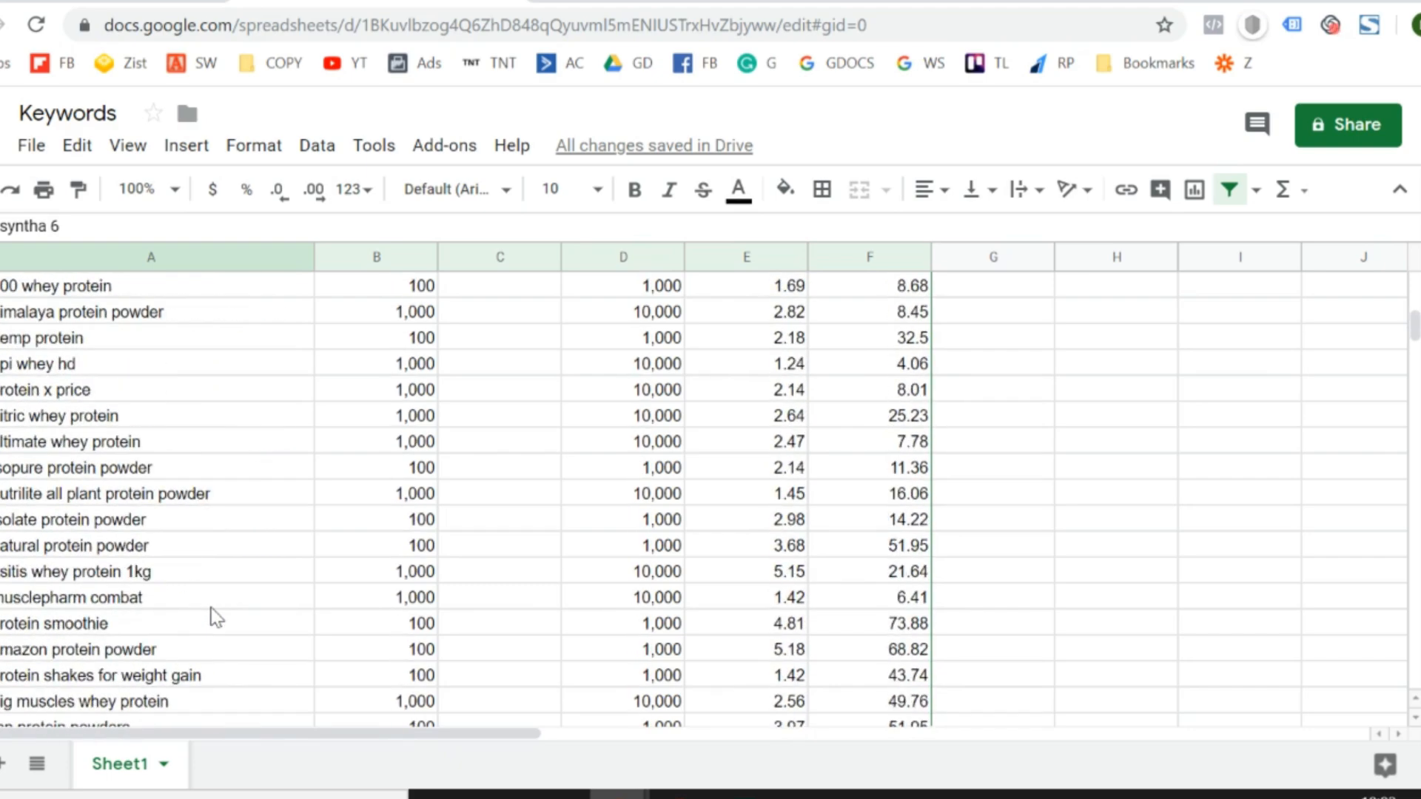
scroll(215, 617, "up", 20)
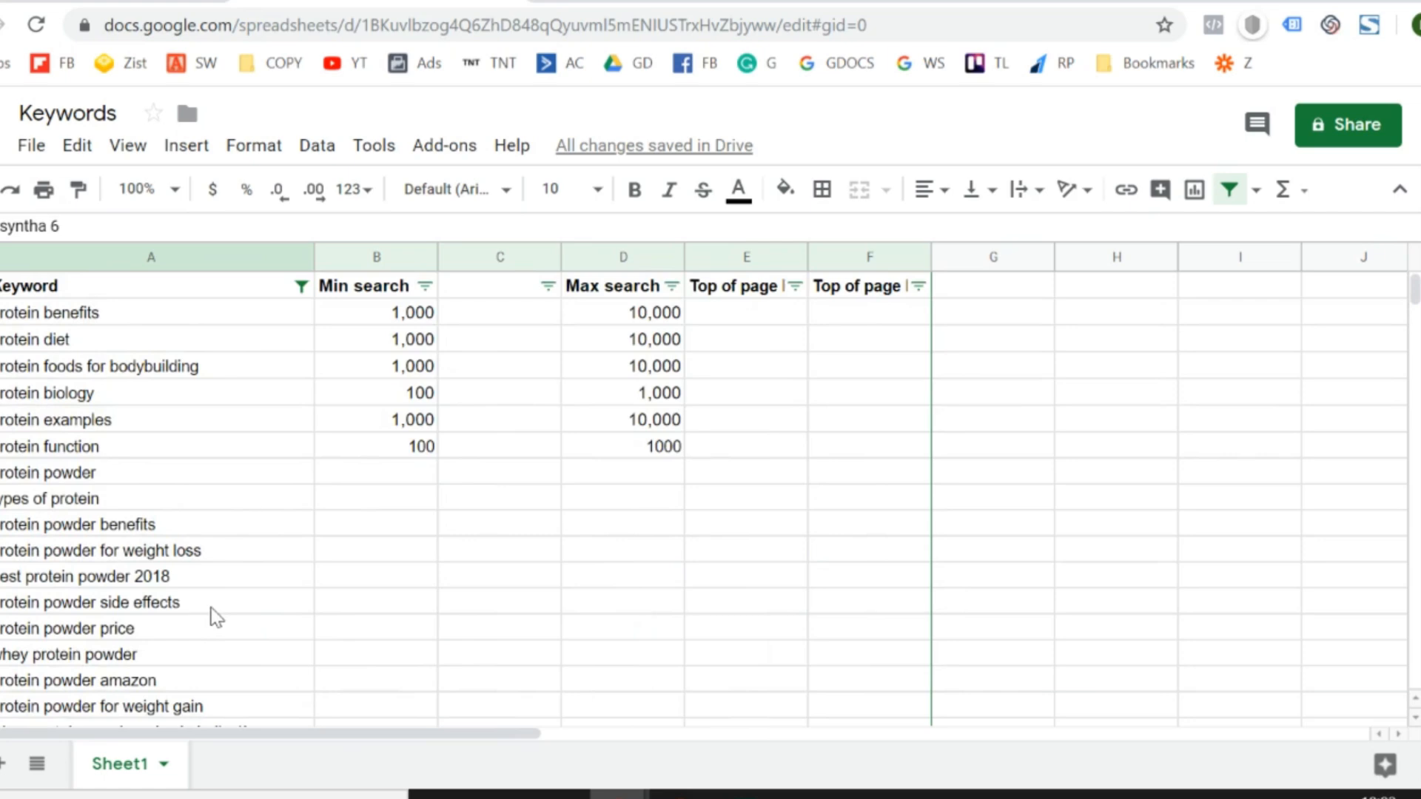
scroll(215, 617, "down", 20)
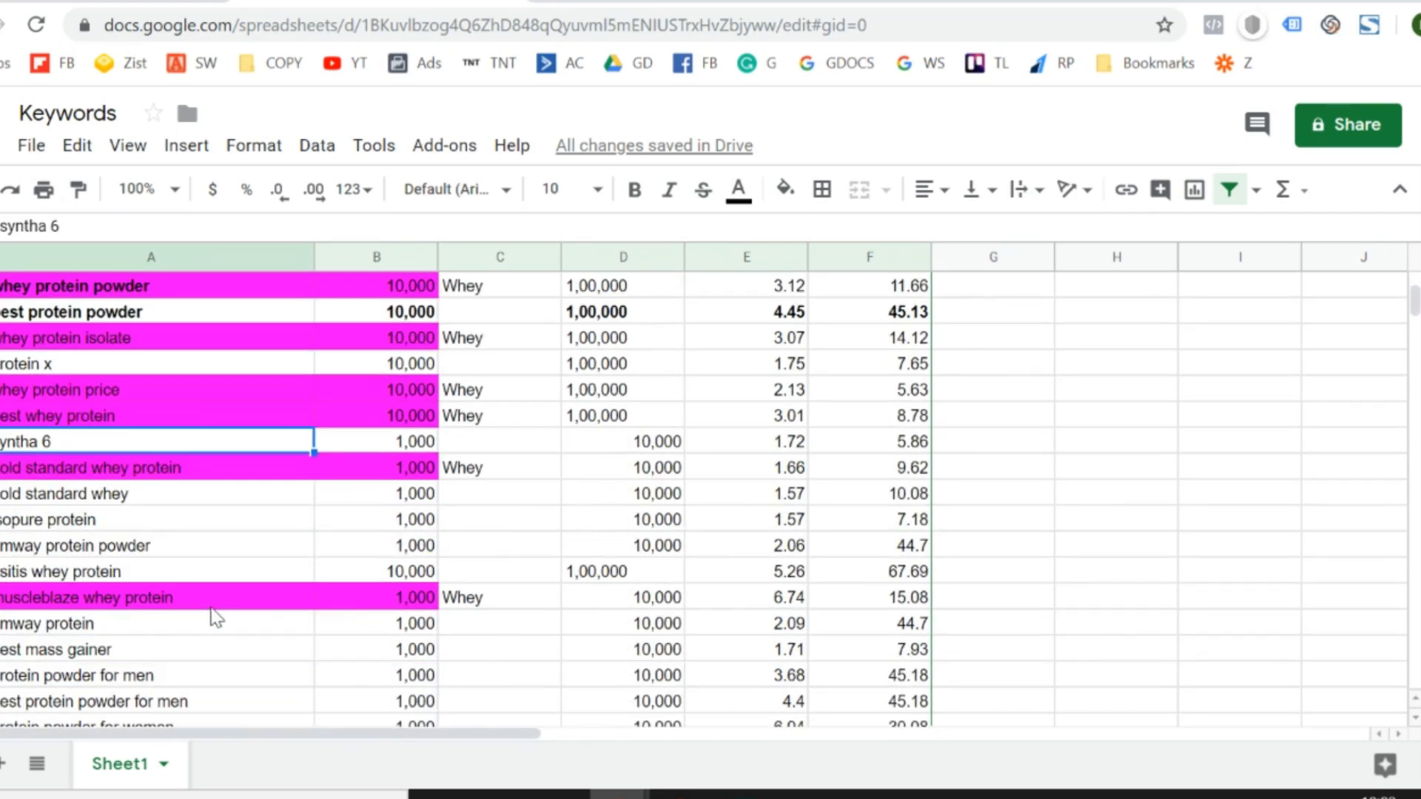
scroll(214, 617, "down", 2)
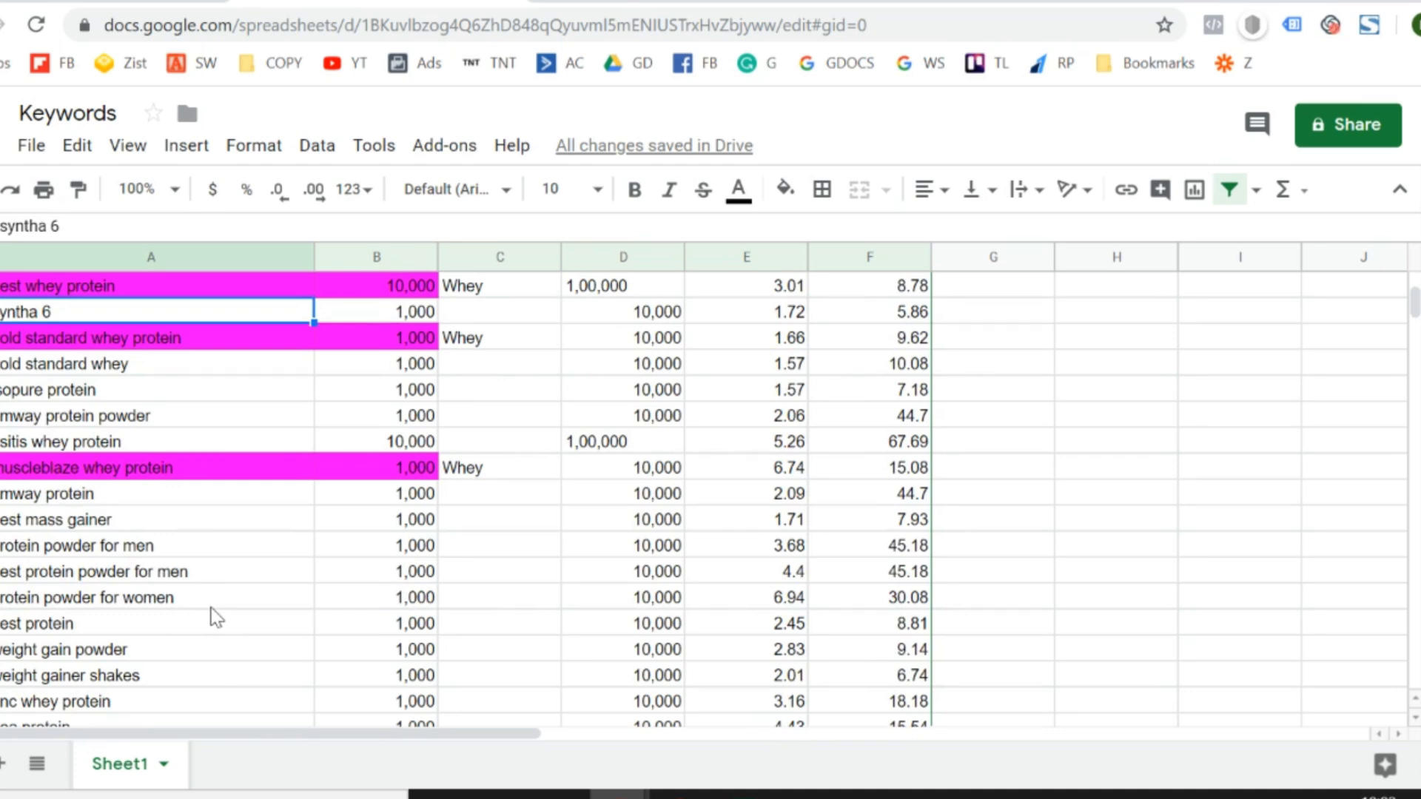
scroll(215, 616, "up", 20)
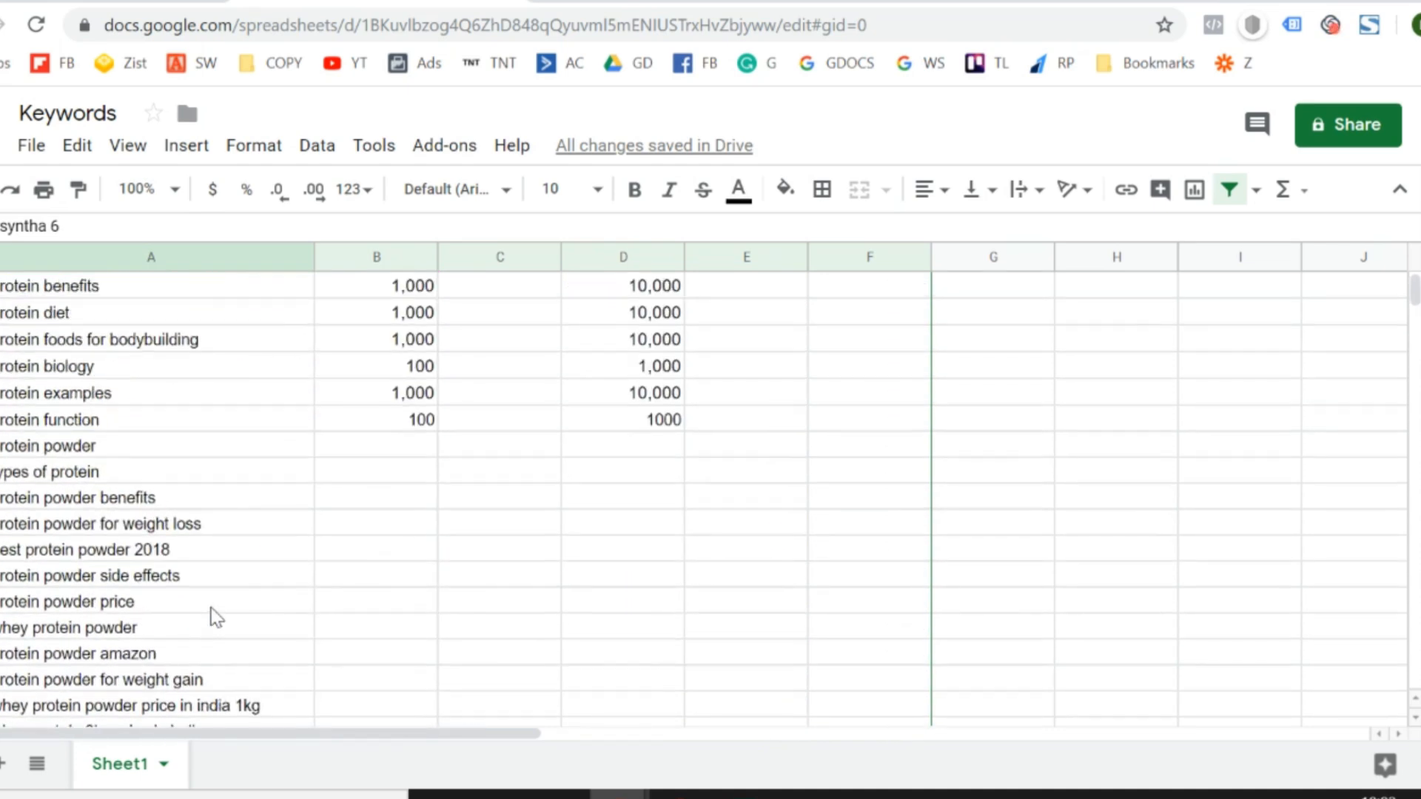
scroll(215, 616, "down", 2)
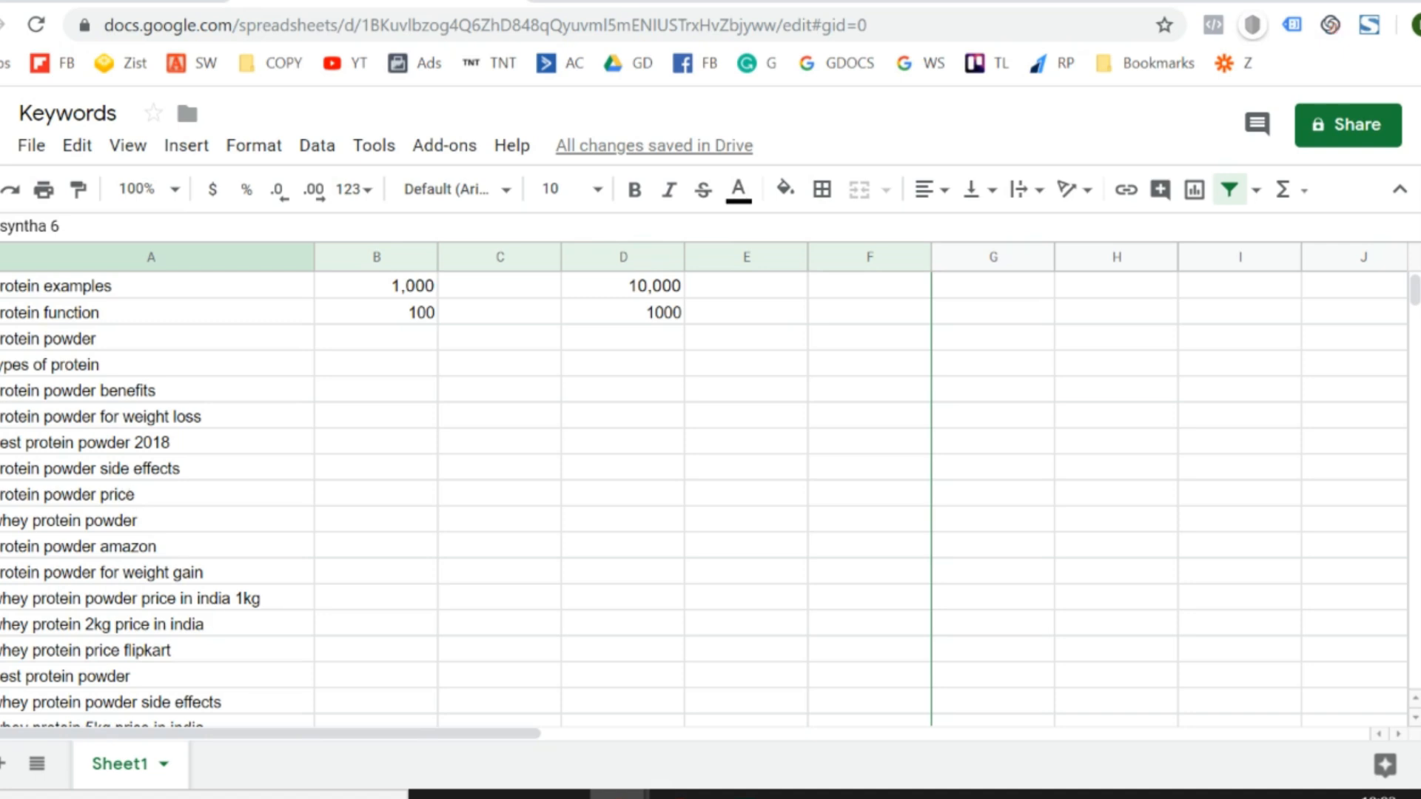
- Glance at the muscleblaze.com ideas in Google Ads and return to the Keywords sheet to review its Whey-labelled and unlabelled keywords
left_click(111, 1)
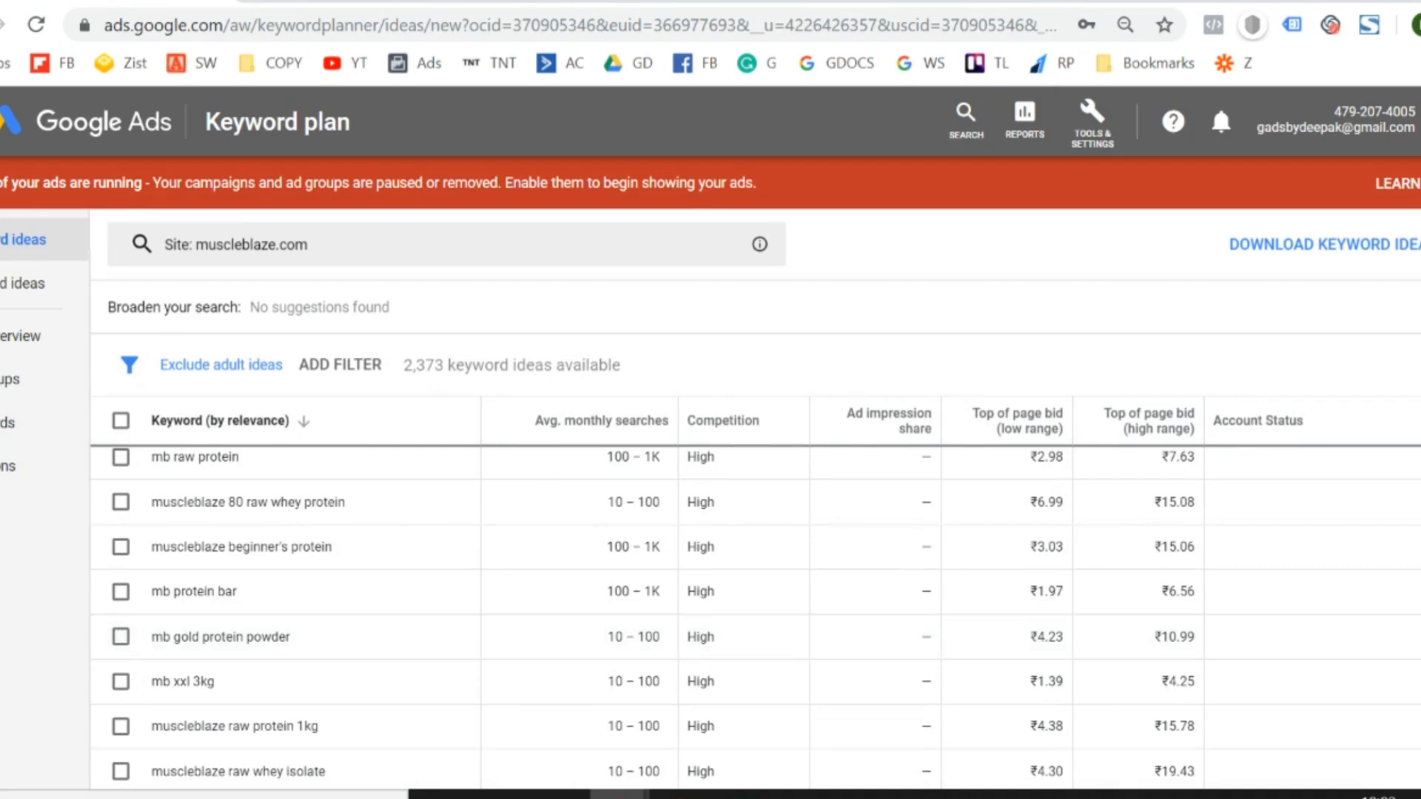
left_click(427, 1)
scroll(353, 512, "down", 5)
scroll(354, 512, "down", 1)
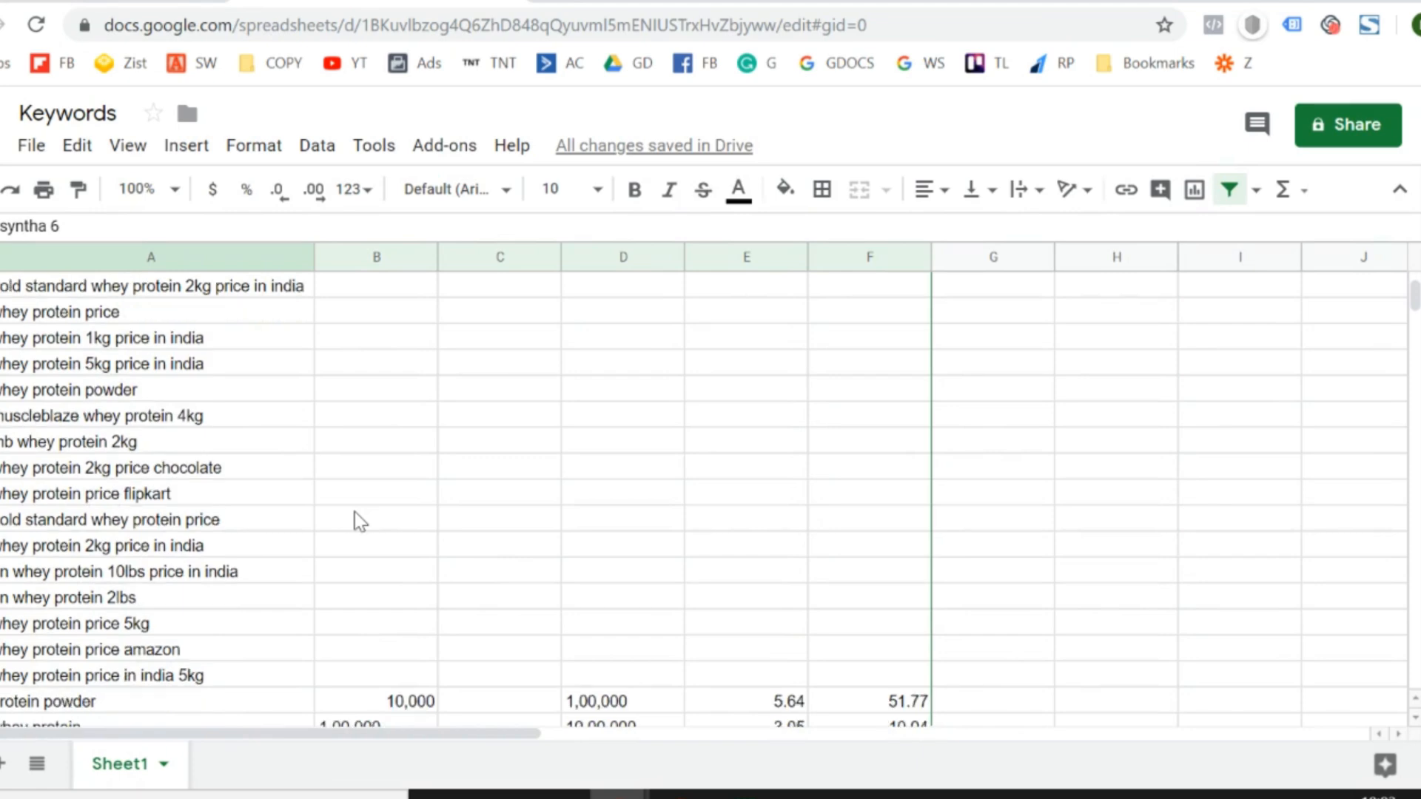
scroll(354, 512, "down", 4)
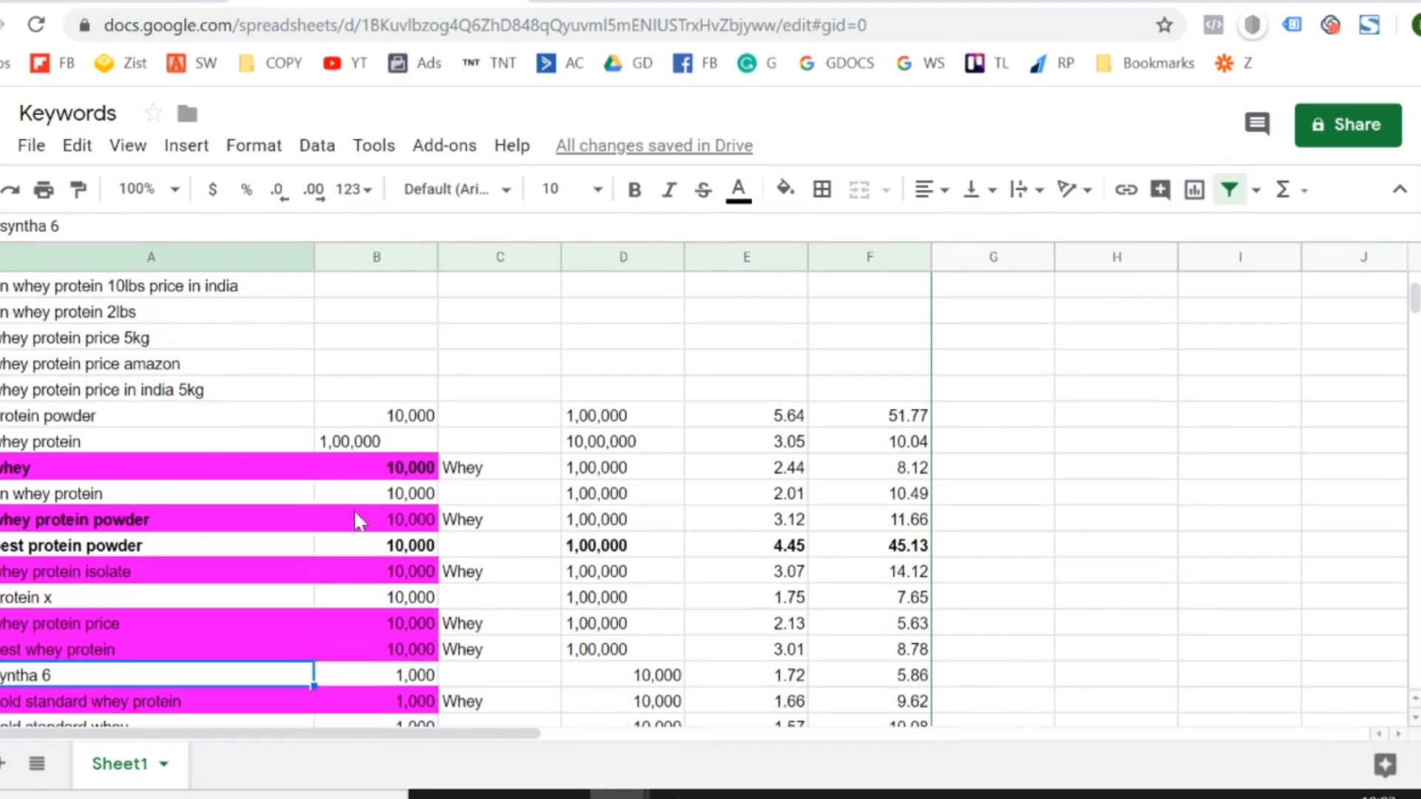
scroll(354, 519, "down", 3)
scroll(354, 519, "down", 2)
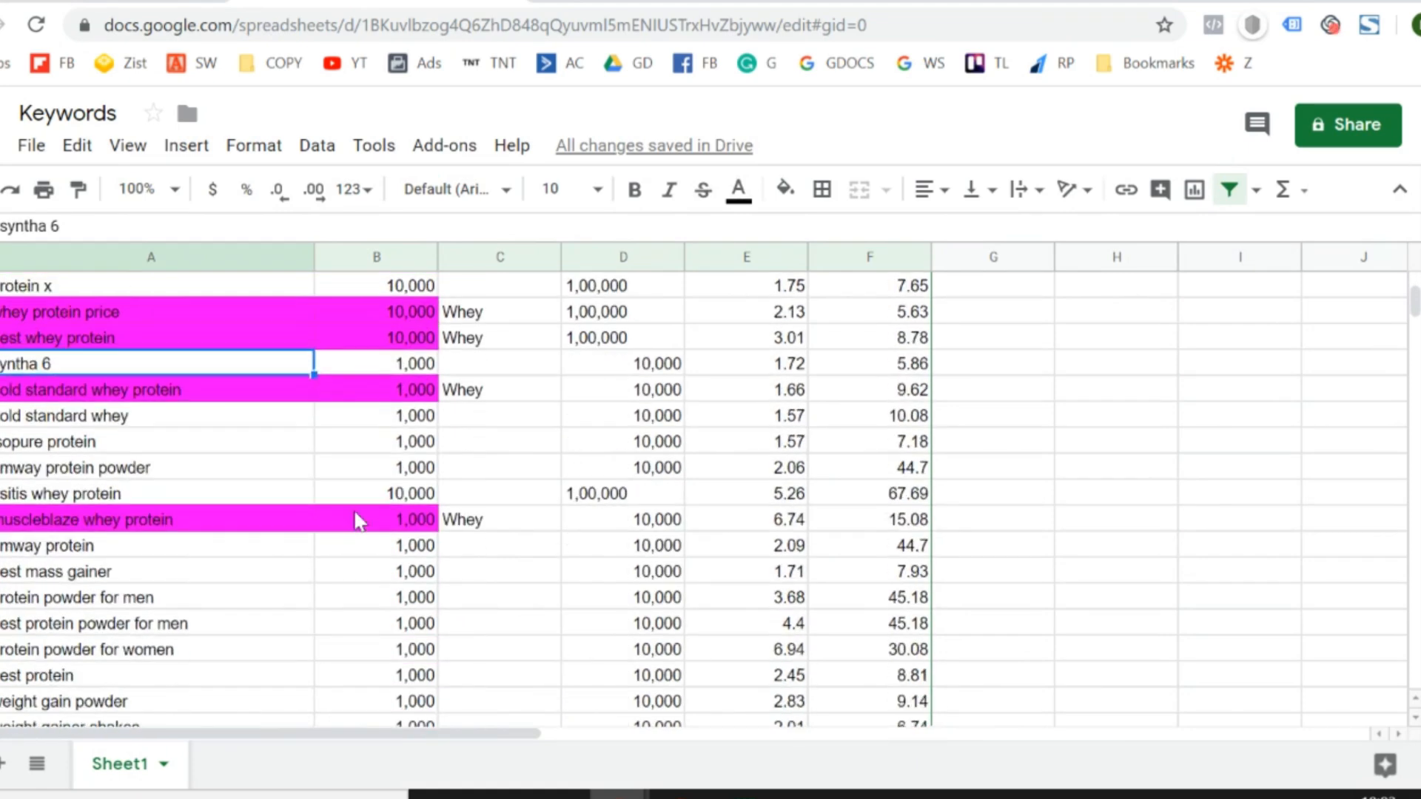
left_click(195, 551)
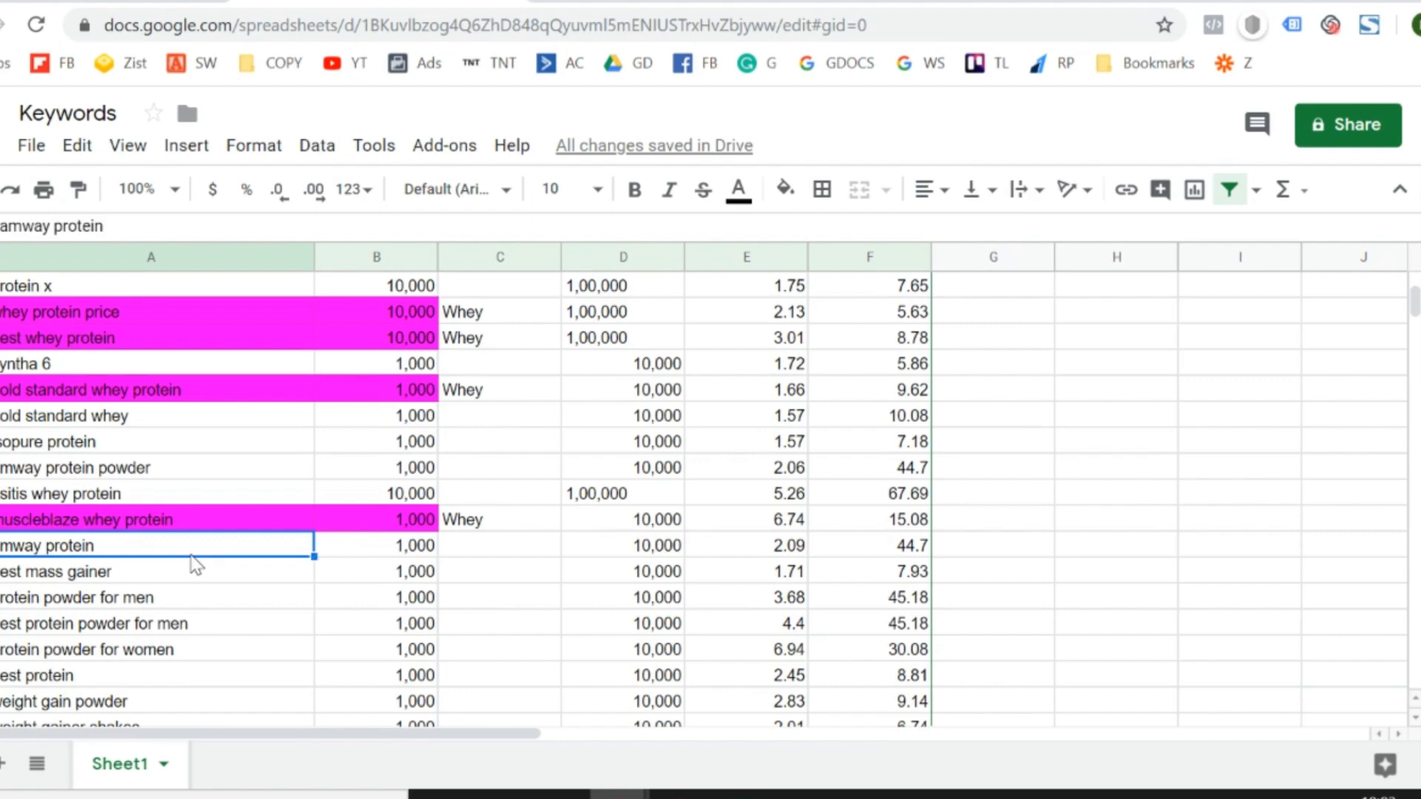
scroll(195, 564, "down", 8)
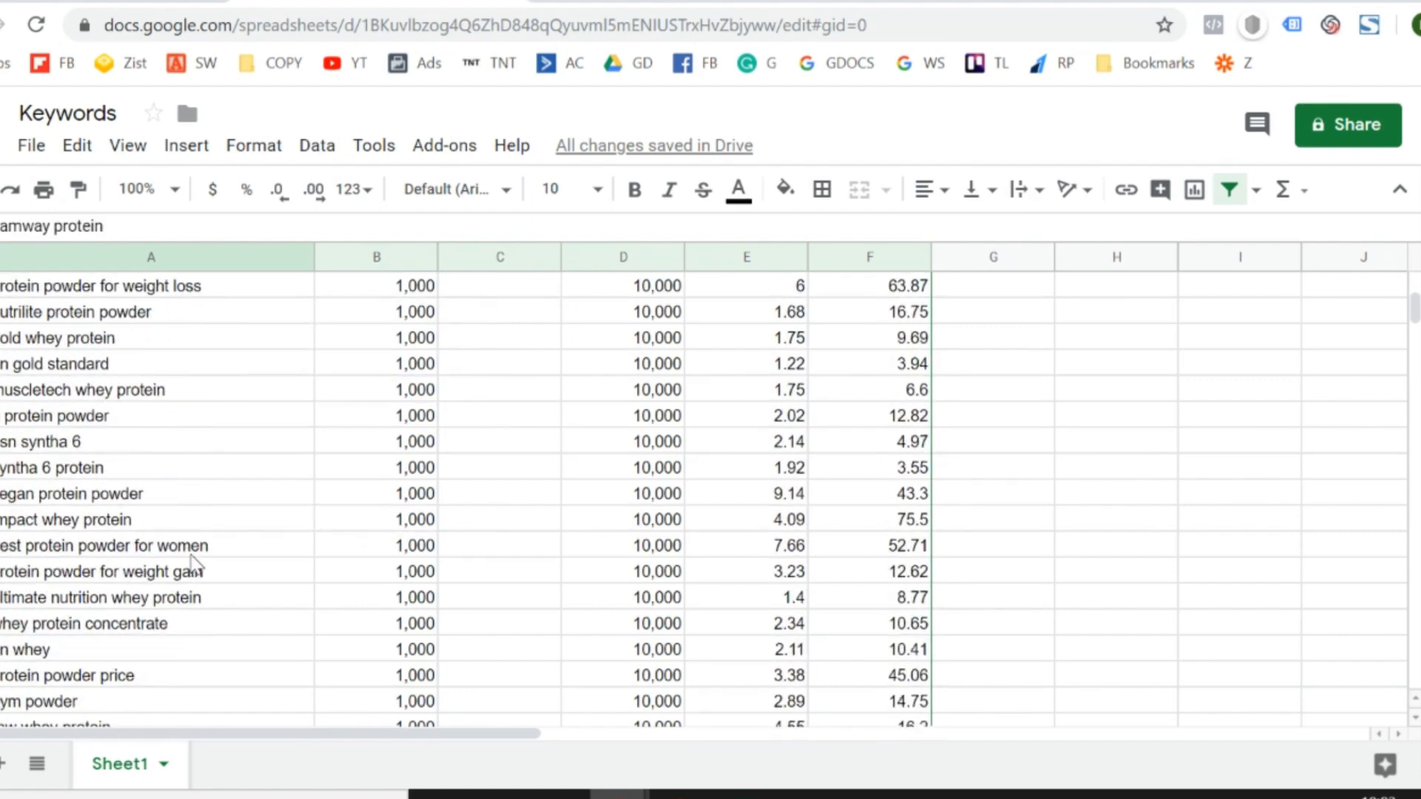
scroll(195, 569, "down", 12)
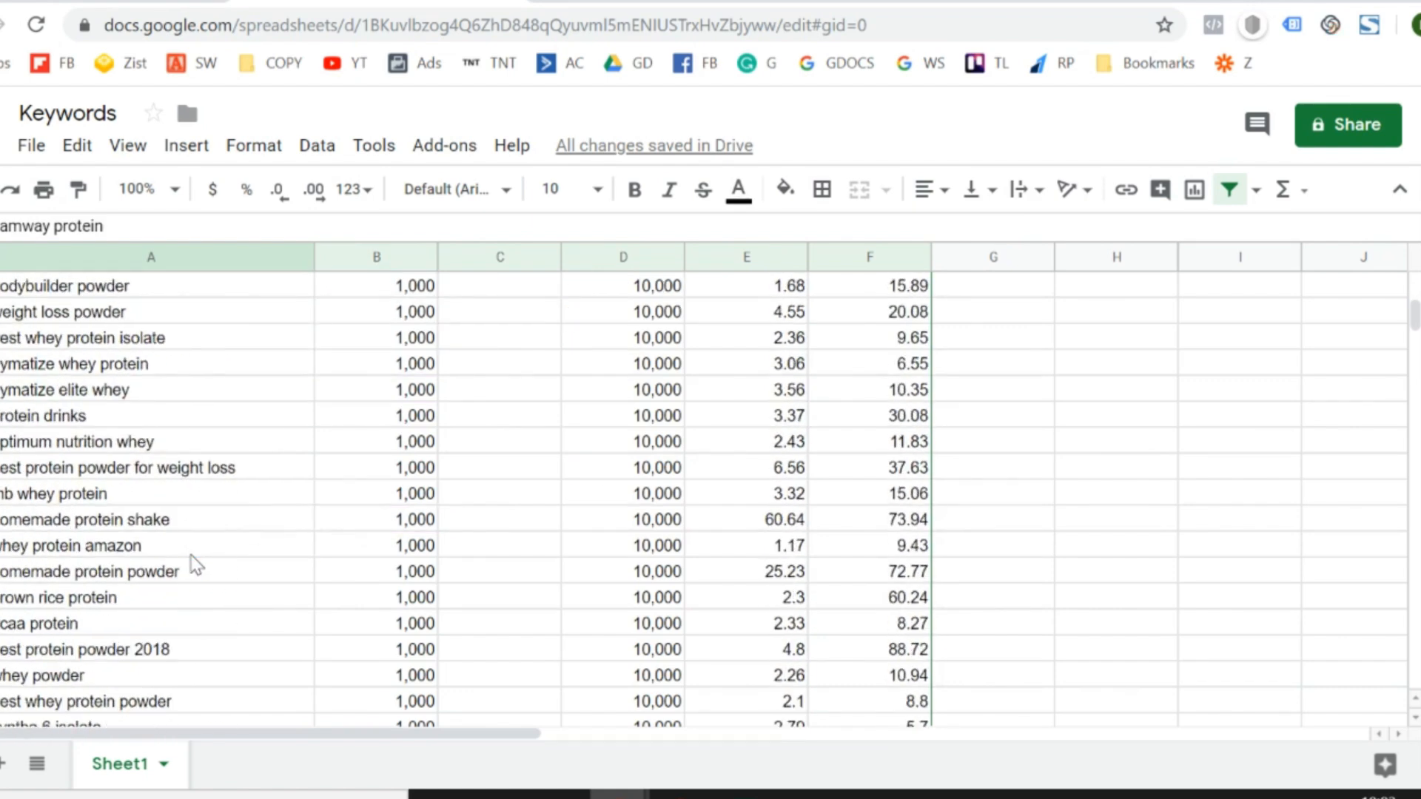
scroll(195, 564, "up", 15)
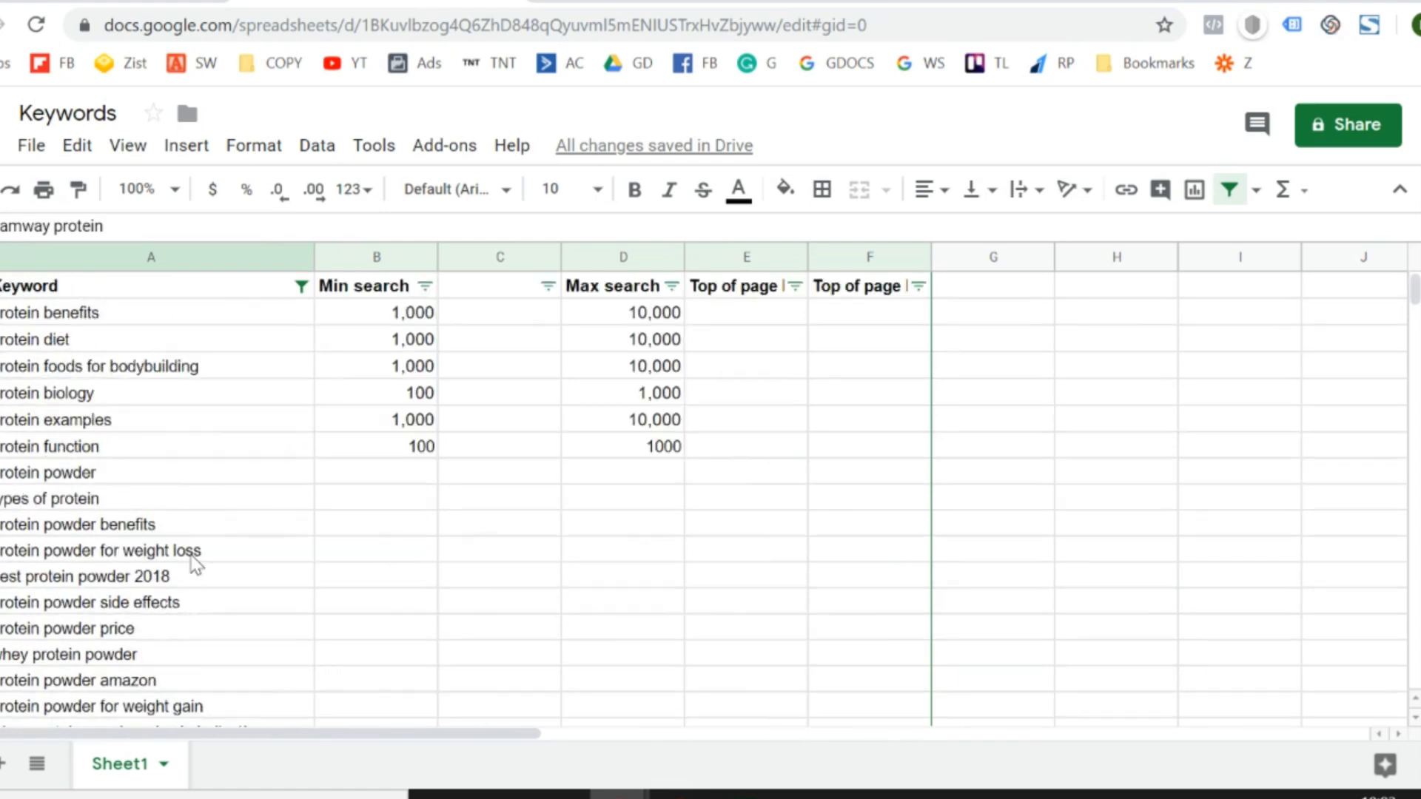
scroll(196, 565, "down", 5)
scroll(195, 565, "down", 13)
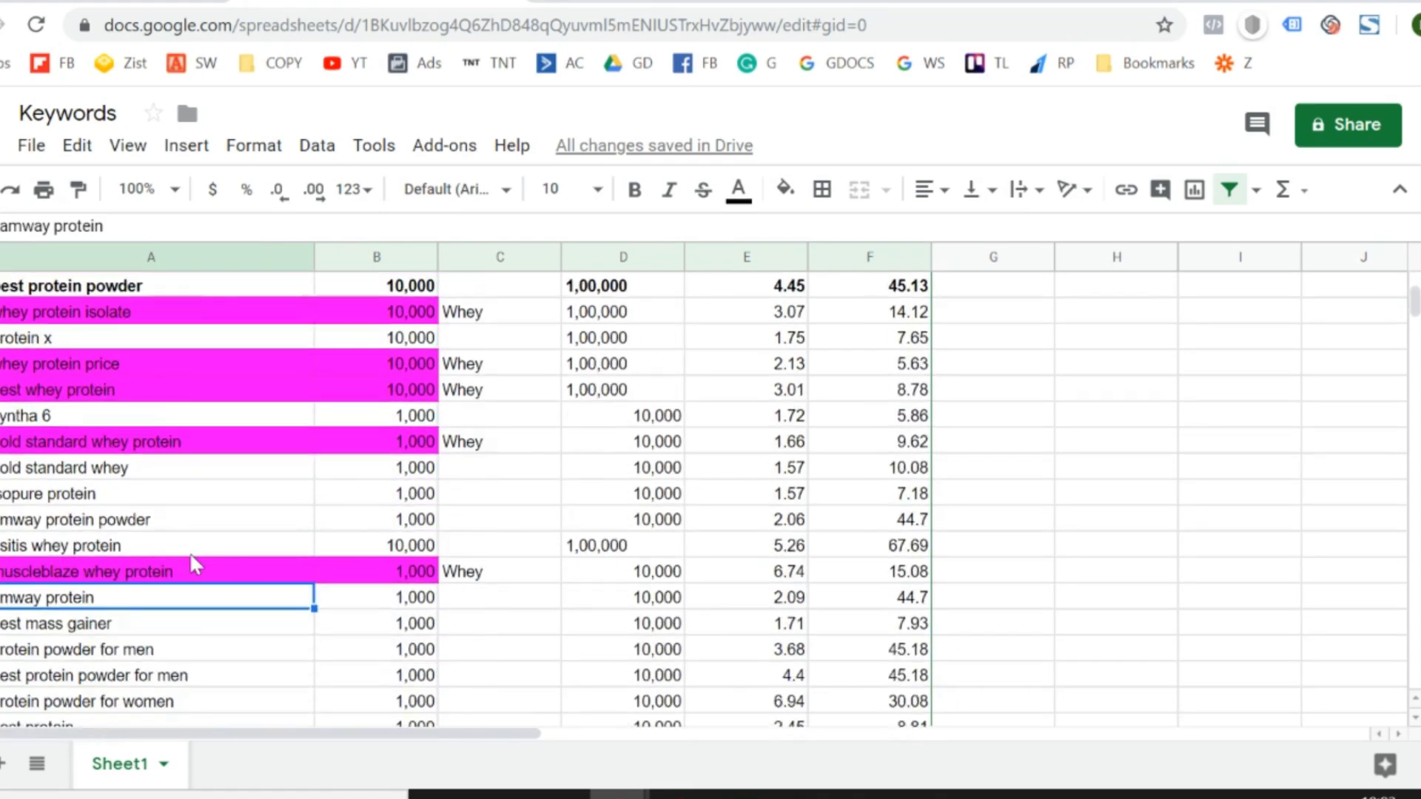
scroll(191, 564, "up", 13)
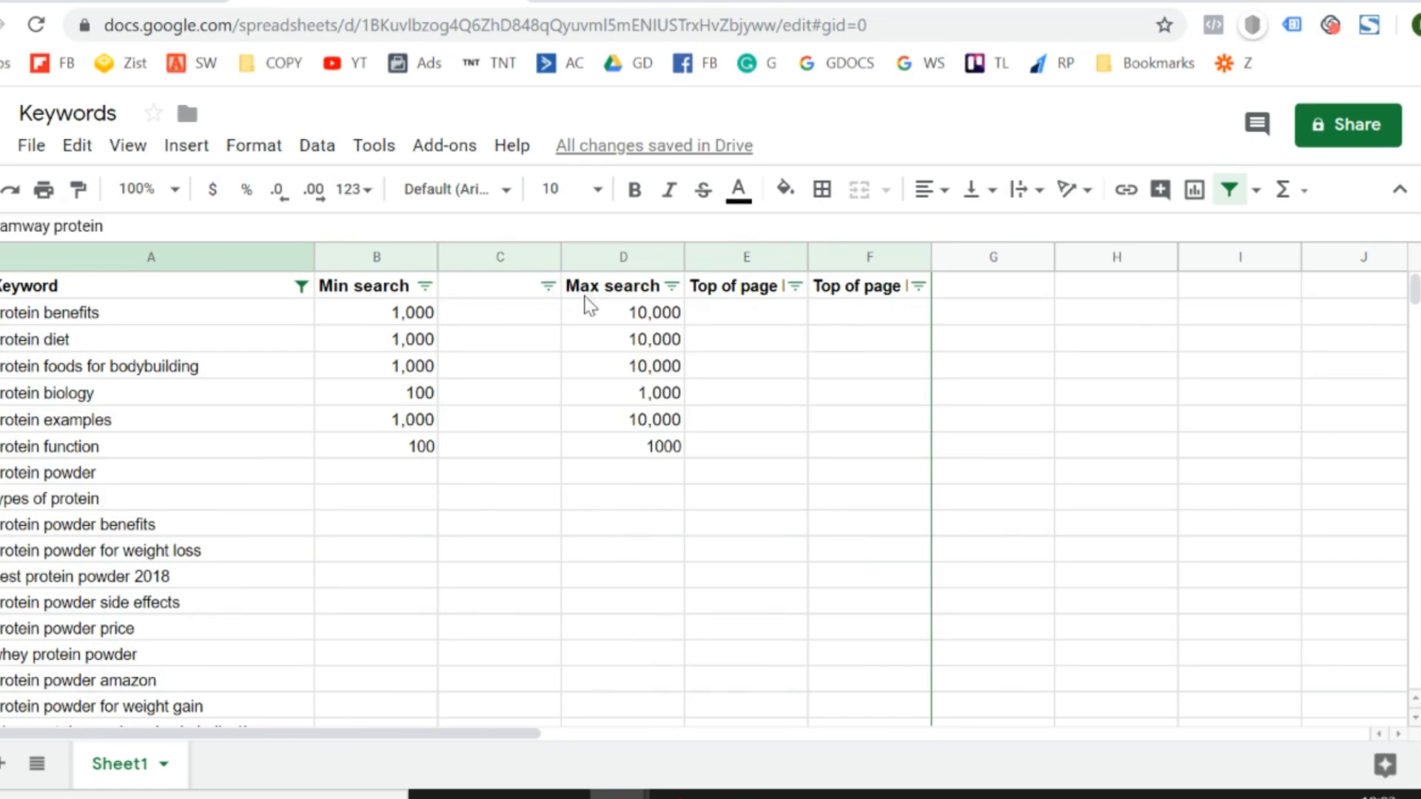
- Switch to Google Ads and review the muscleblaze.com keyword ideas back up to the more relevant ones
left_click(74, 1)
scroll(628, 591, "down", 1)
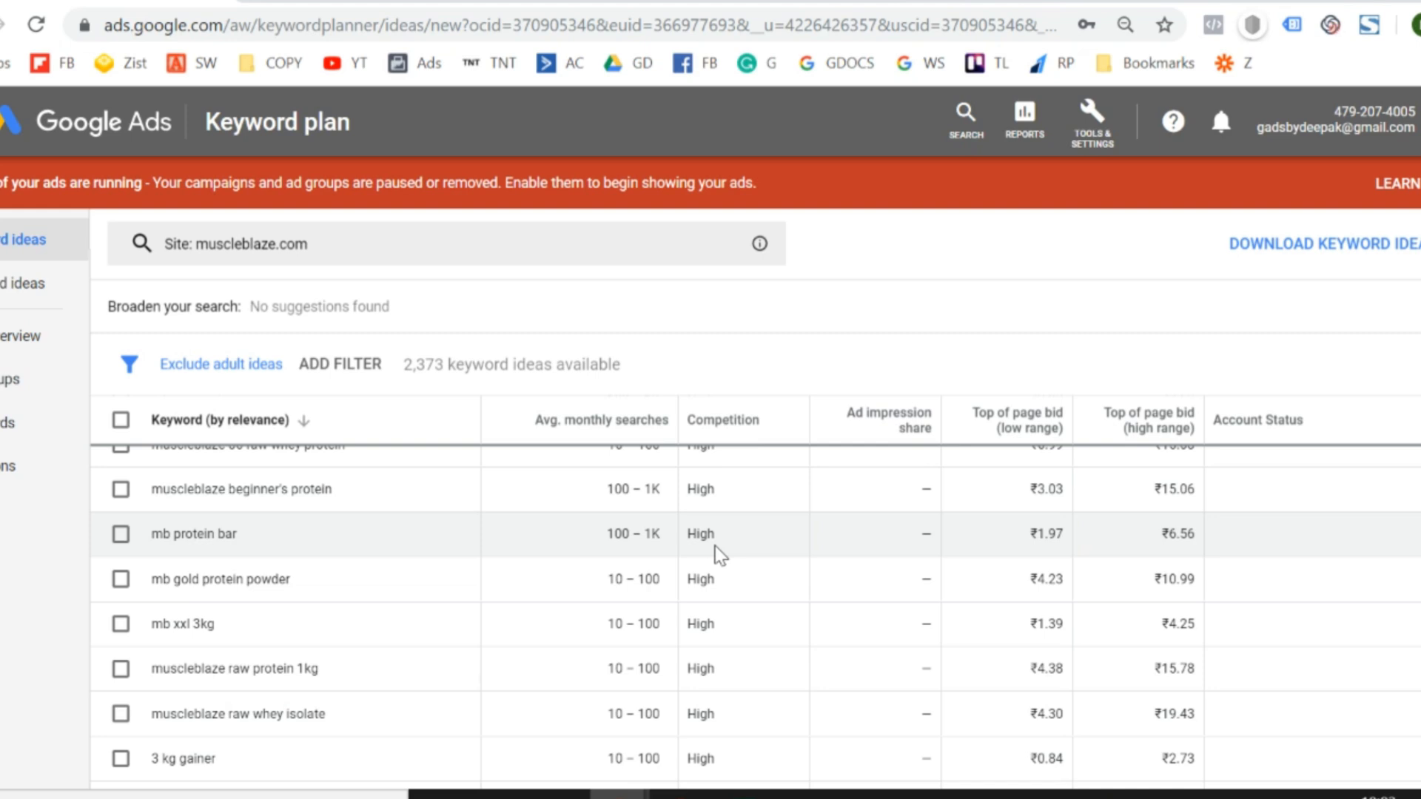
scroll(716, 554, "up", 10)
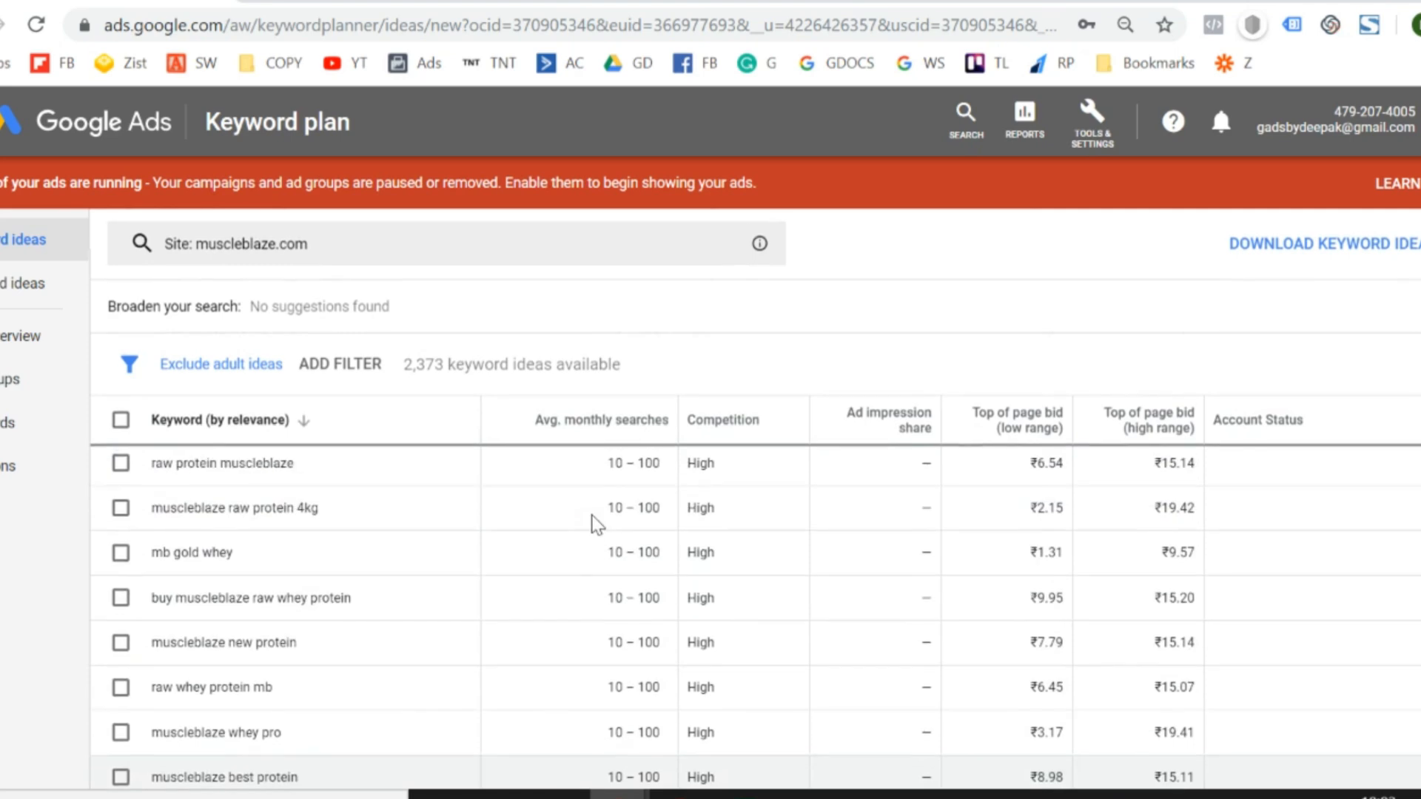
scroll(635, 529, "up", 10)
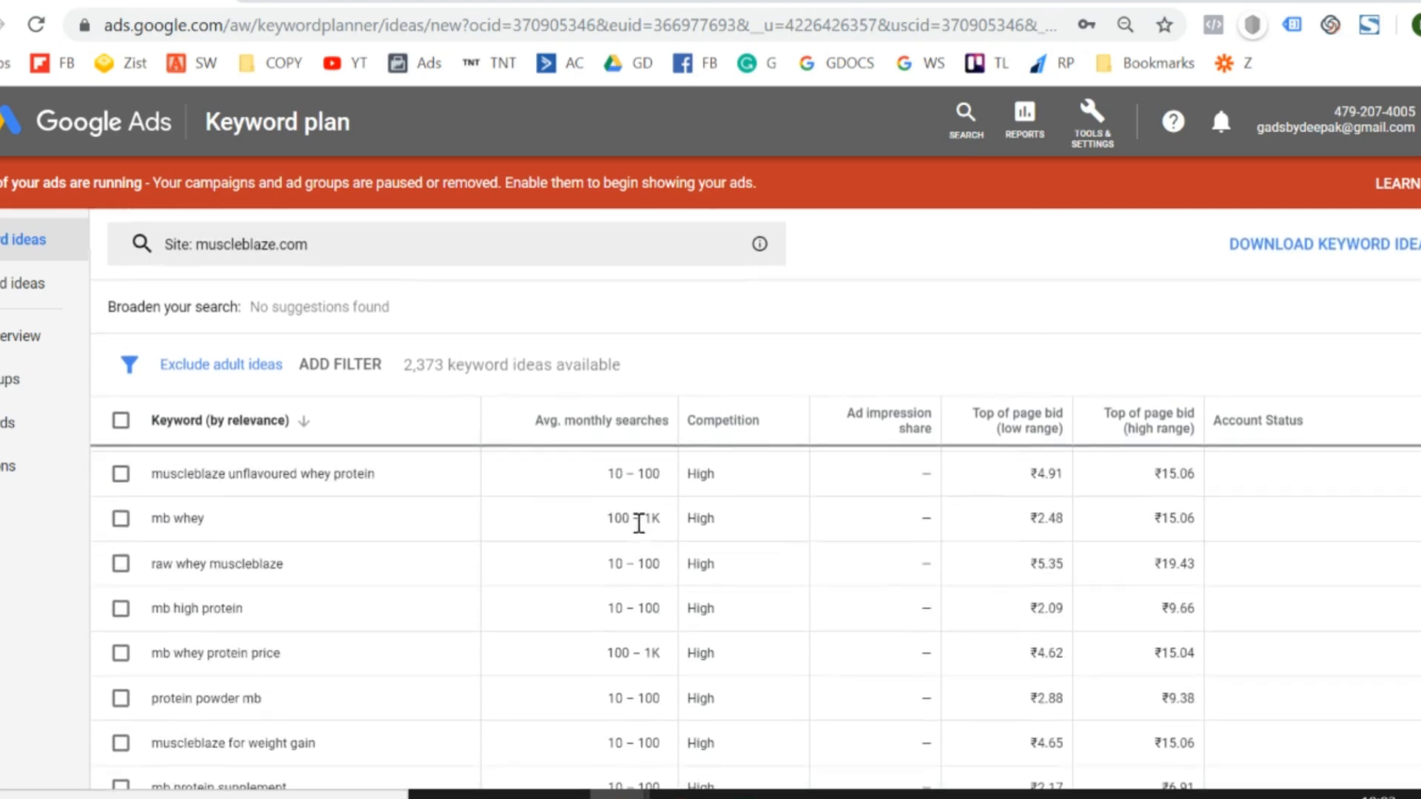
scroll(639, 523, "up", 10)
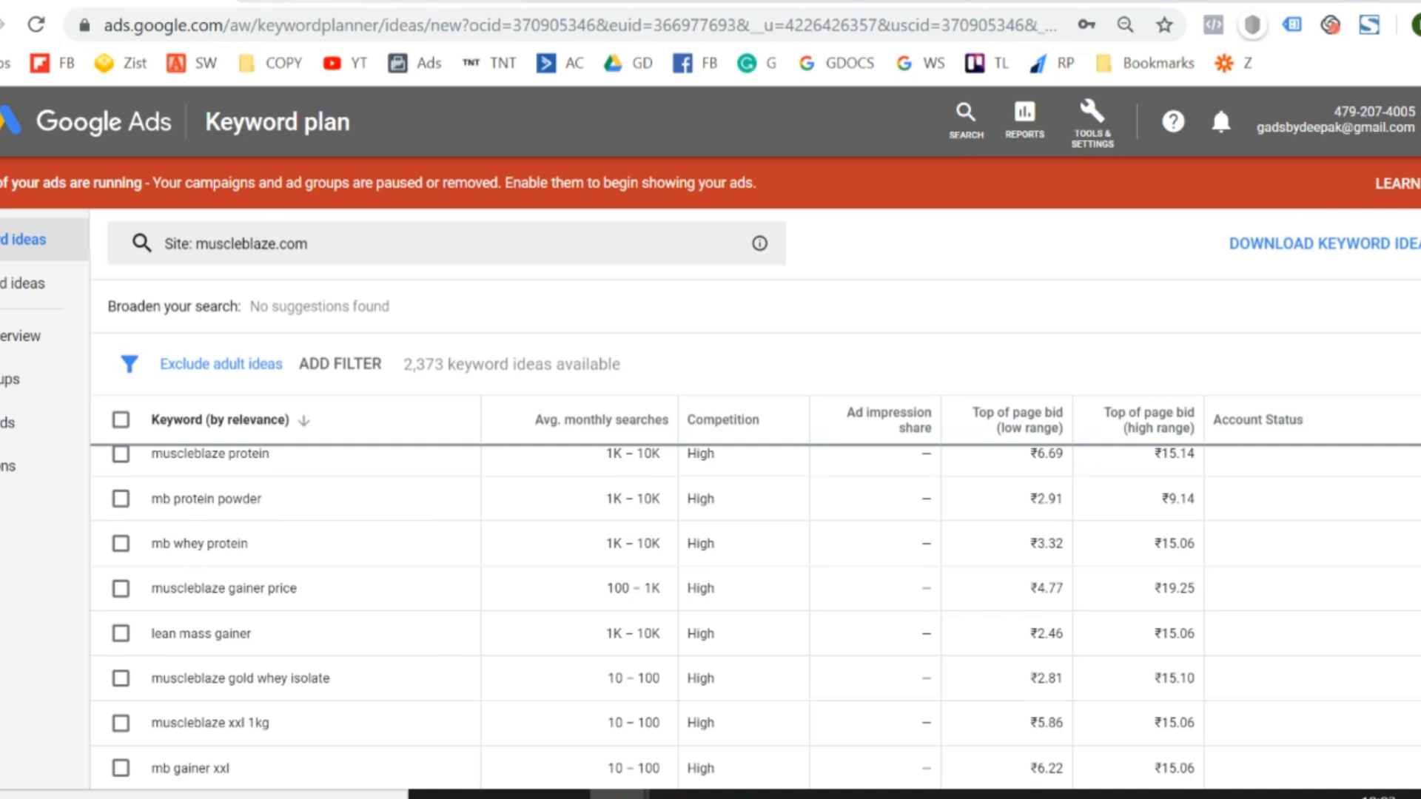
- Switch back to the Keywords sheet and look through the whey protein price keywords down to the first Whey-labelled row
key("ctrl+Tab")
scroll(345, 544, "down", 4)
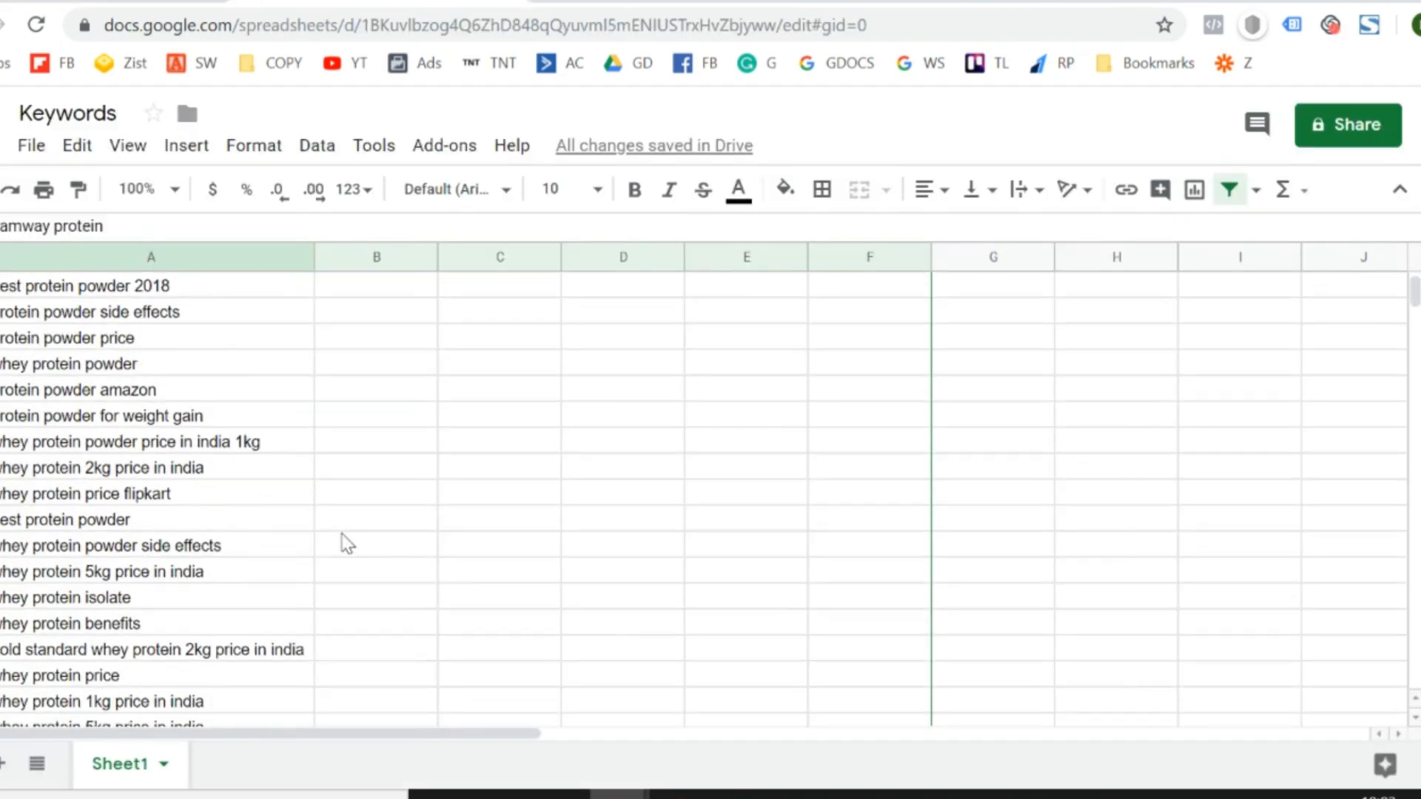
scroll(345, 543, "down", 5)
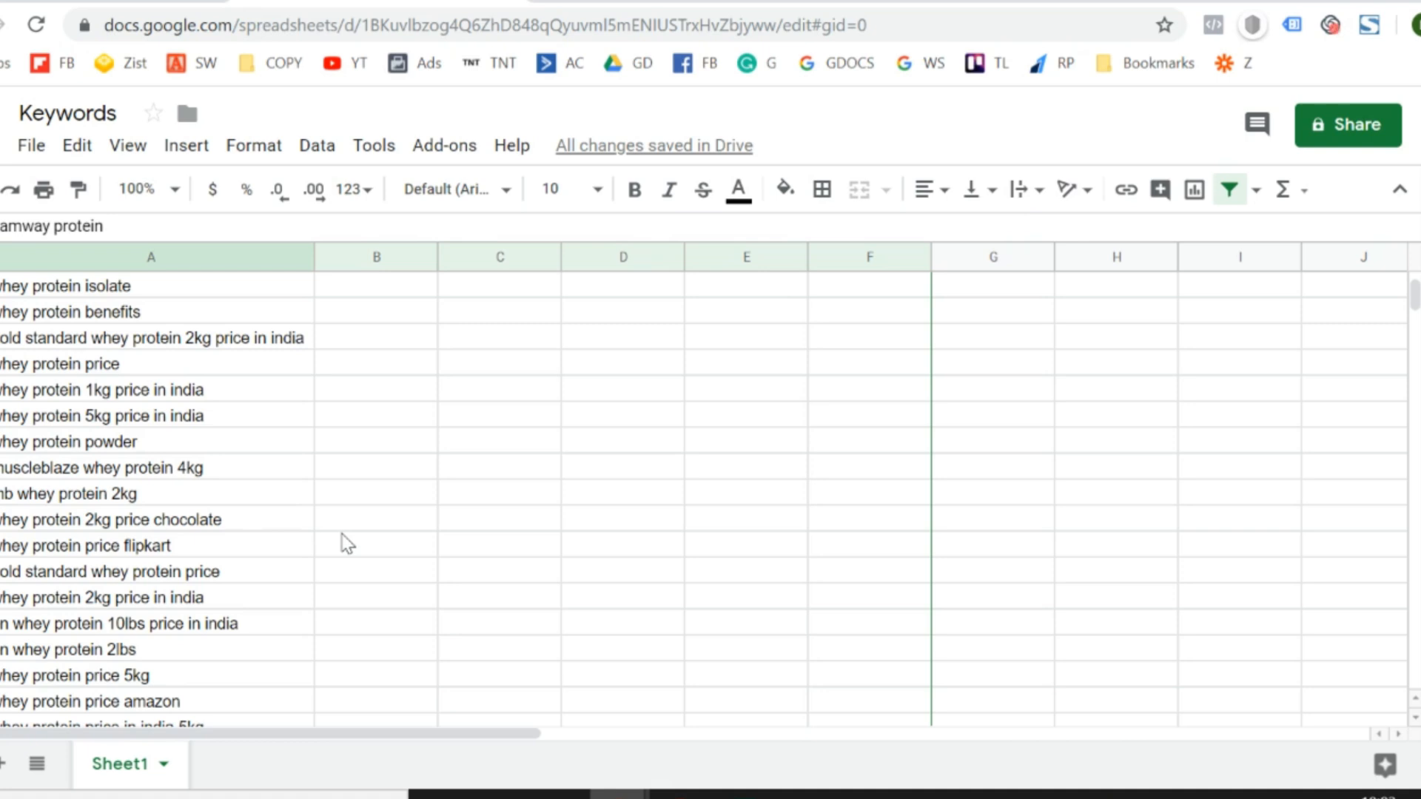
scroll(345, 543, "down", 2)
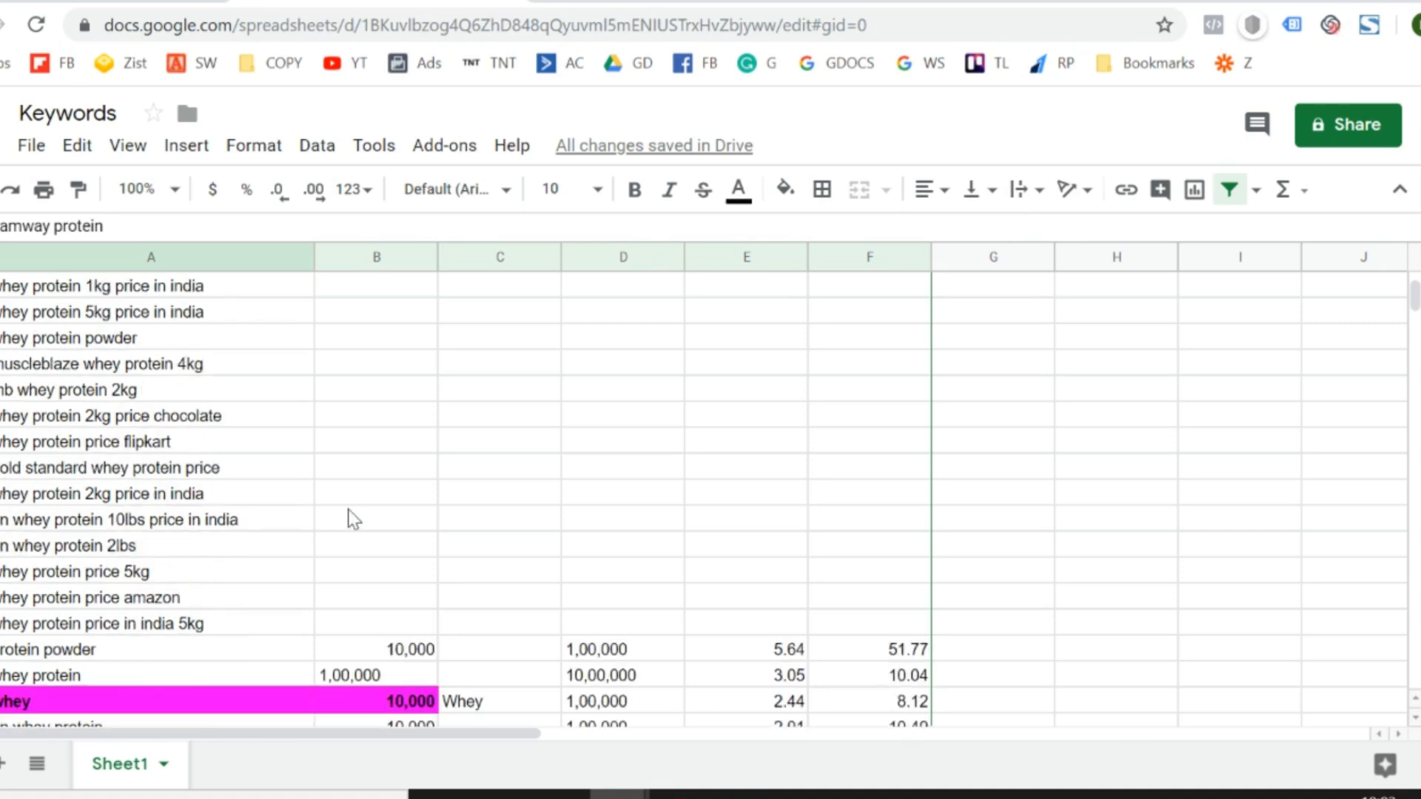